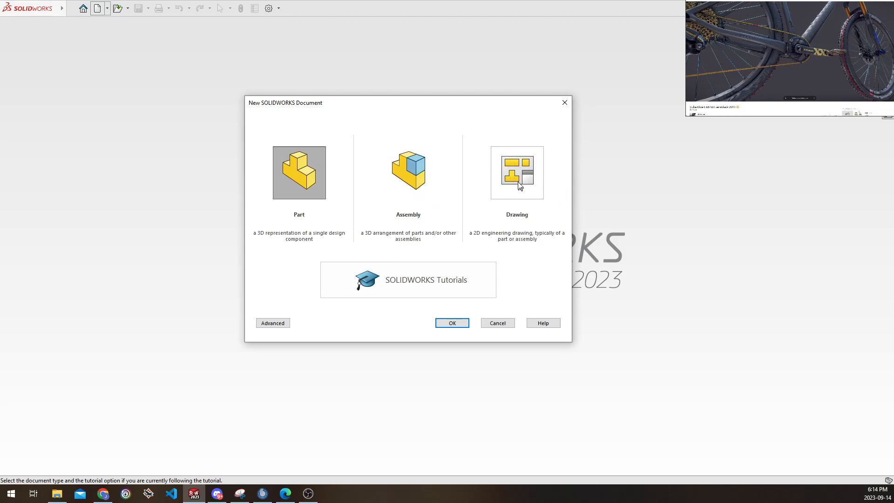
Create a new part document
left_click(450, 322)
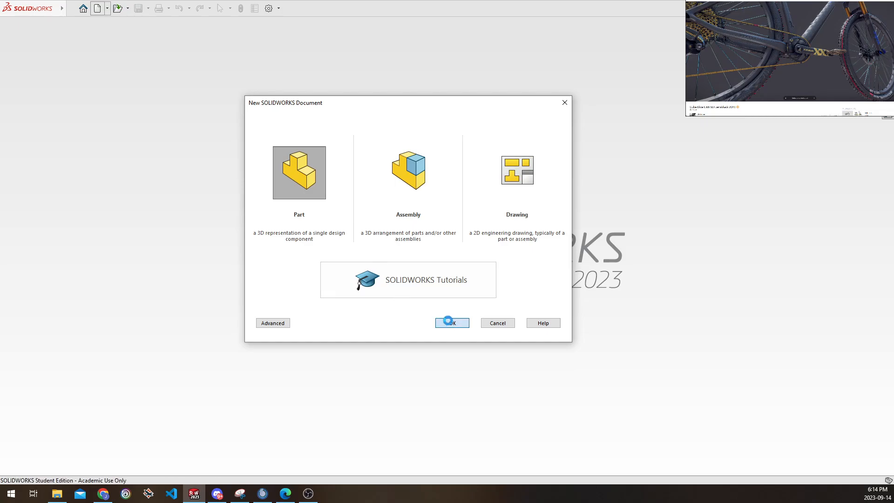
Switch to the browser and examine the Cube Elite bicycle model on Sketchfab, including its frame, wheels and crank area
left_click(286, 494)
scroll(467, 215, "down", 3)
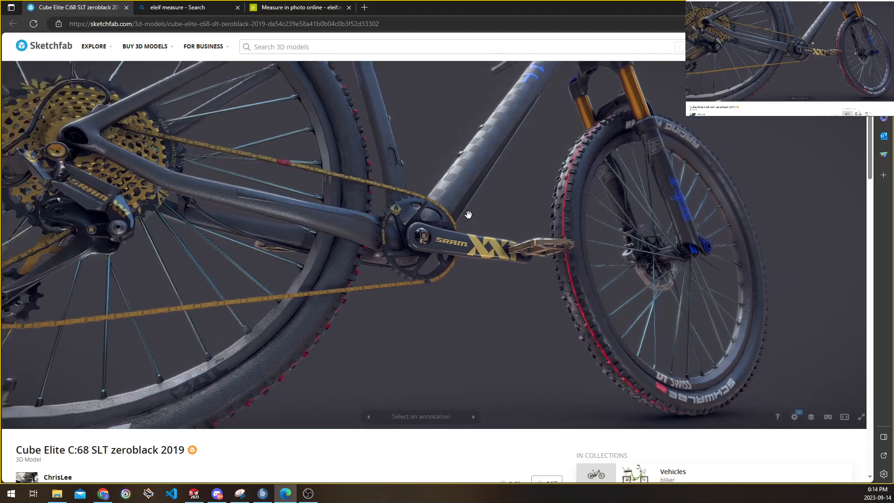
left_click_drag(466, 220, 454, 265)
scroll(454, 265, "down", 5)
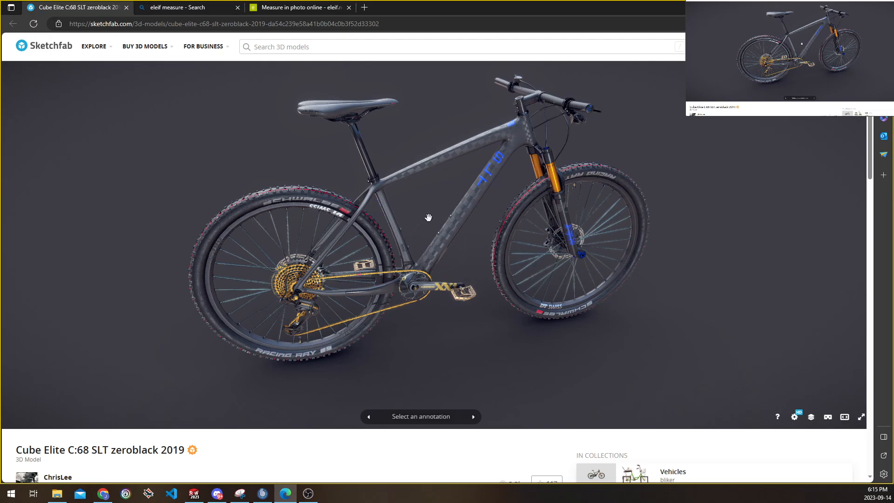
mouse_move(487, 243)
left_mouse_down()
mouse_move(489, 253)
mouse_move(500, 246)
mouse_move(504, 203)
left_mouse_up()
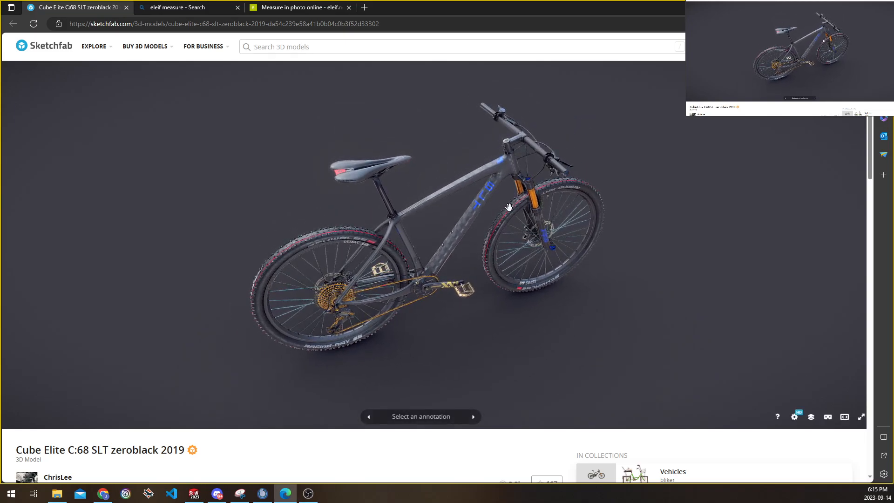
mouse_move(510, 227)
left_mouse_down()
mouse_move(514, 219)
mouse_move(482, 214)
mouse_move(498, 234)
left_mouse_up()
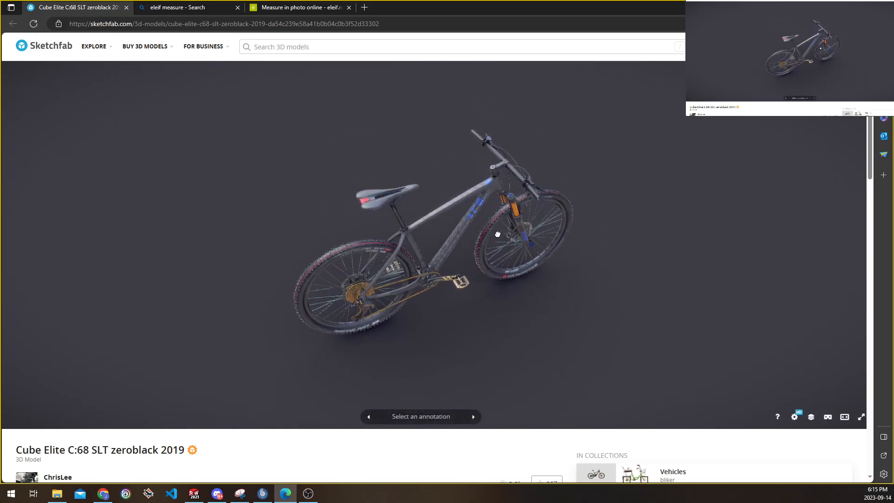
scroll(434, 454, "down", 3)
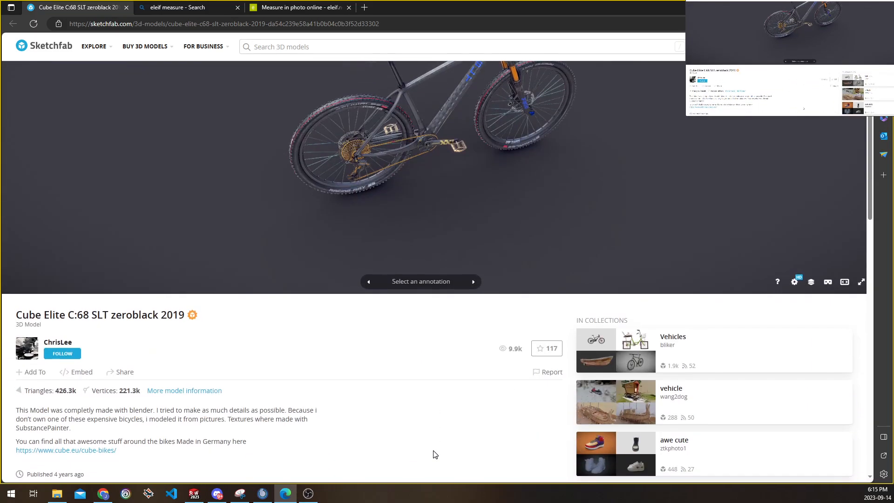
scroll(434, 455, "up", 3)
left_click_drag(477, 259, 478, 236)
scroll(475, 237, "up", 3)
scroll(478, 236, "up", 5)
mouse_move(419, 222)
left_mouse_down()
mouse_move(483, 177)
mouse_move(466, 190)
mouse_move(467, 208)
left_mouse_up()
scroll(467, 207, "down", 1)
left_click_drag(529, 135, 496, 159)
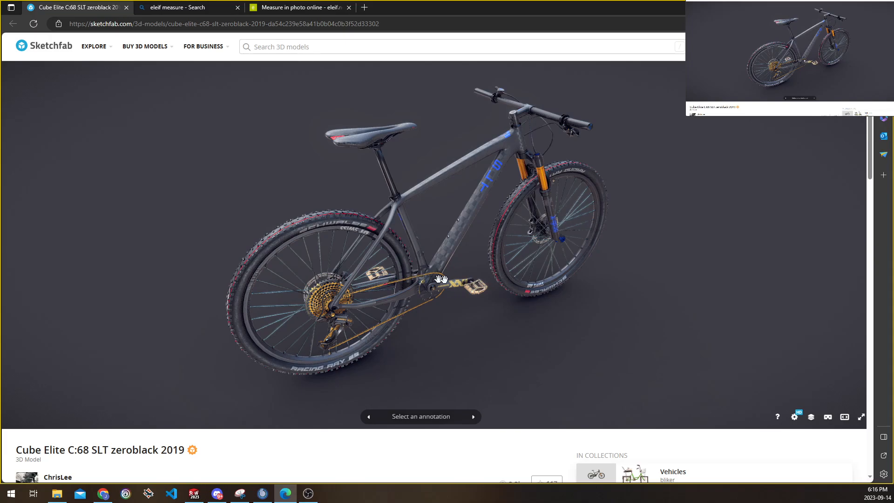
left_click_drag(483, 291, 492, 291)
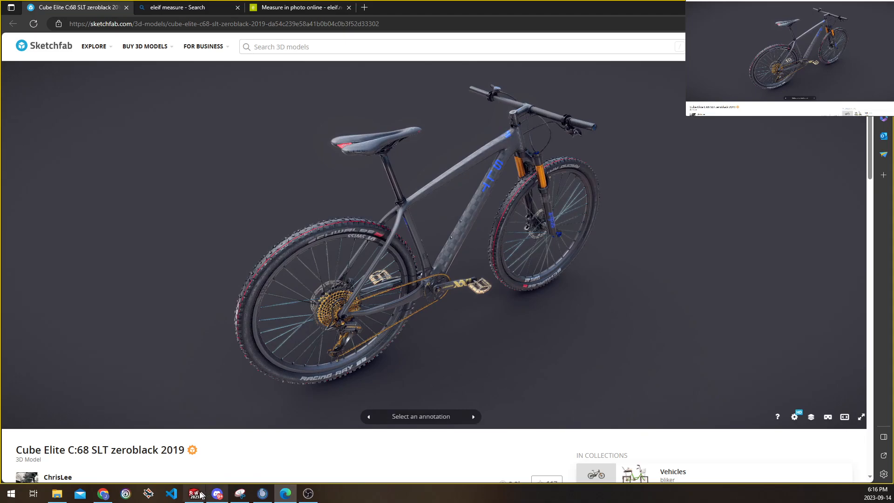
Switch back to SOLIDWORKS and look over the feature, sketch, markup and evaluation tools available for the new part
mouse_move(194, 494)
left_click(182, 447)
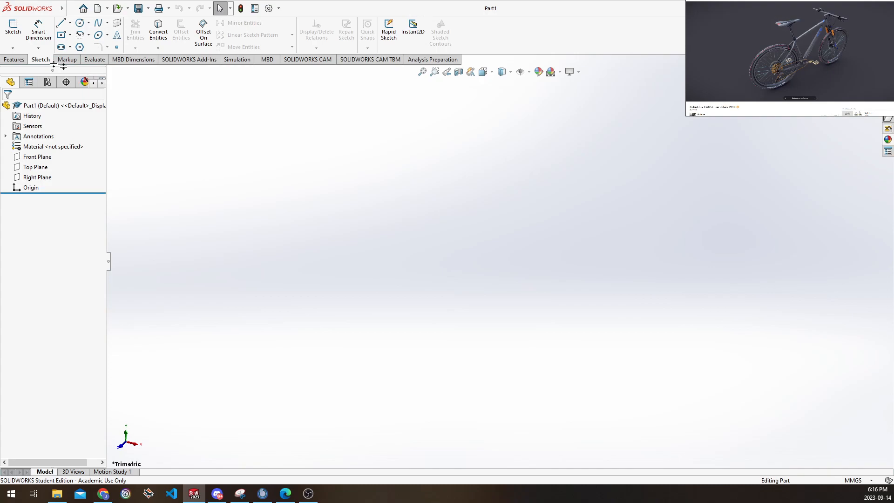
left_click(11, 60)
left_click(42, 61)
left_click(95, 61)
left_click(67, 60)
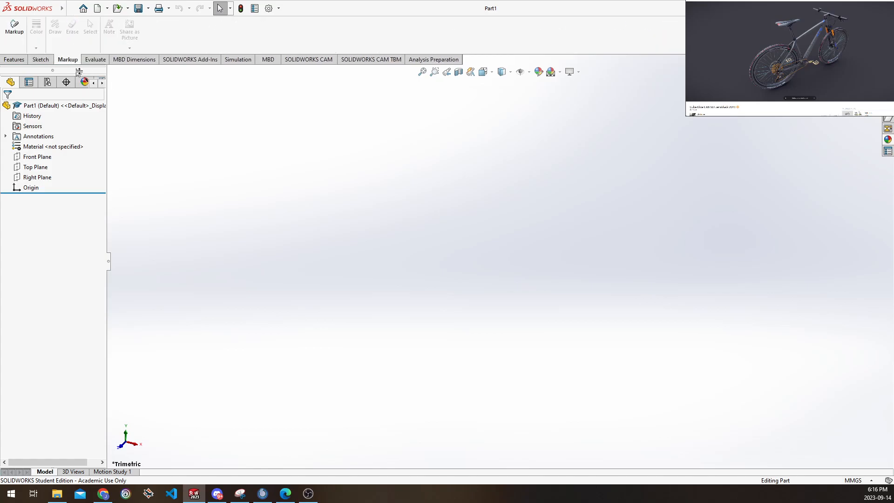
left_click(41, 60)
left_click(65, 61)
left_click(42, 61)
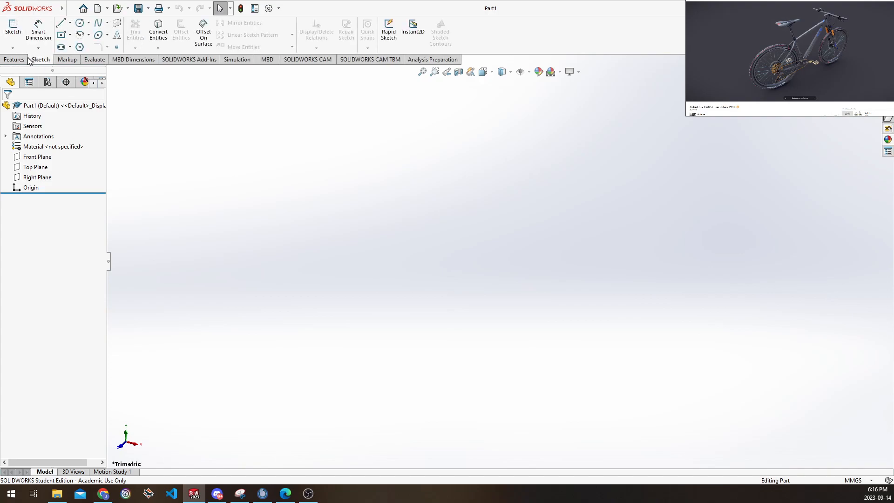
left_click(18, 61)
left_click(42, 62)
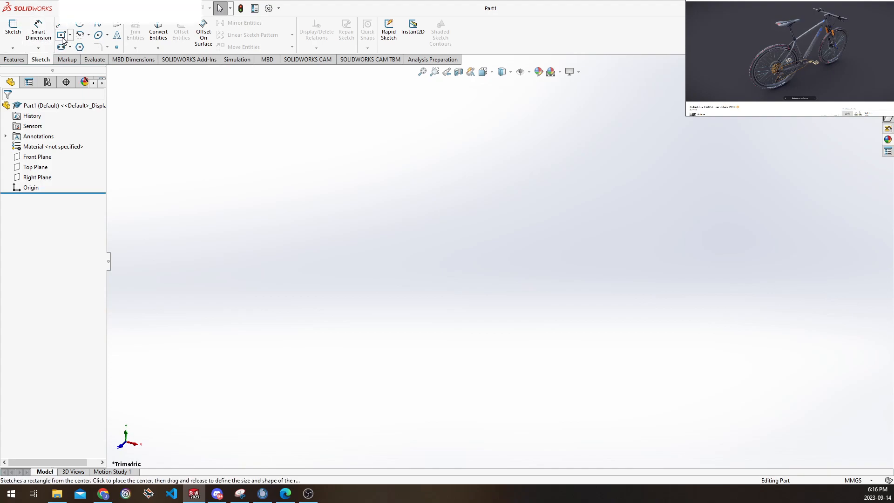
left_click(14, 59)
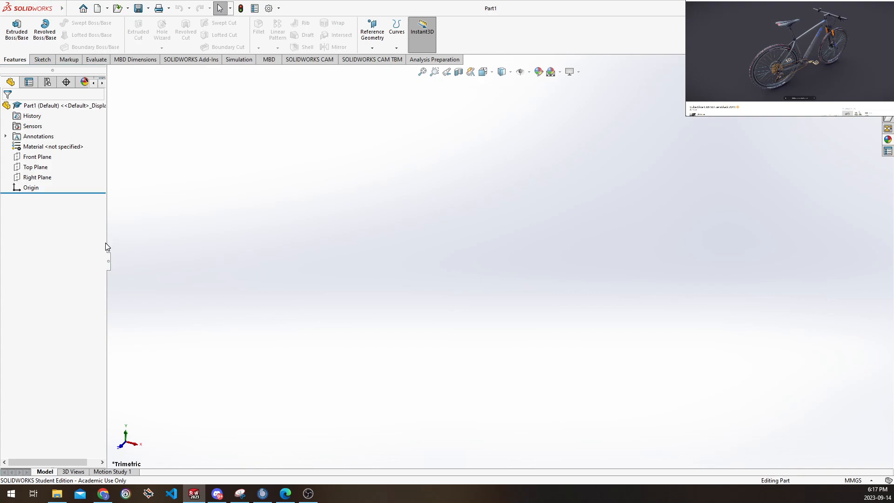
Widen the feature tree and look through its History, Sensors and Annotations entries
left_click_drag(108, 243, 173, 236)
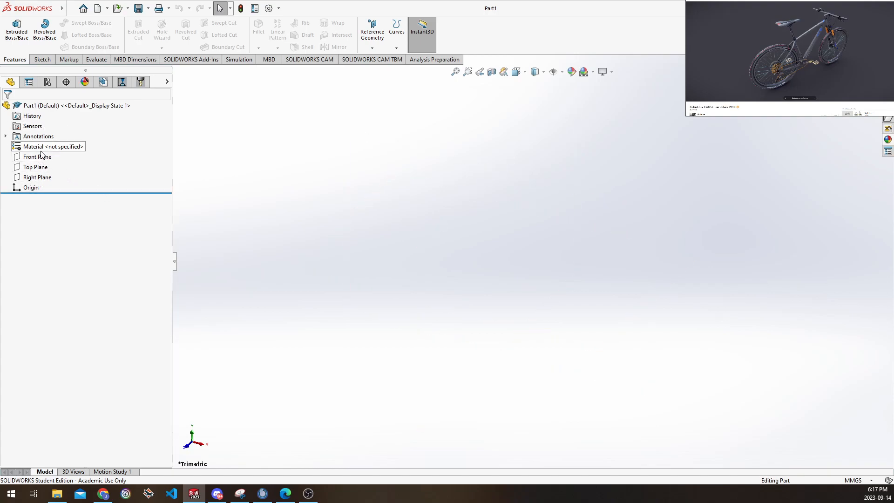
left_click(5, 137)
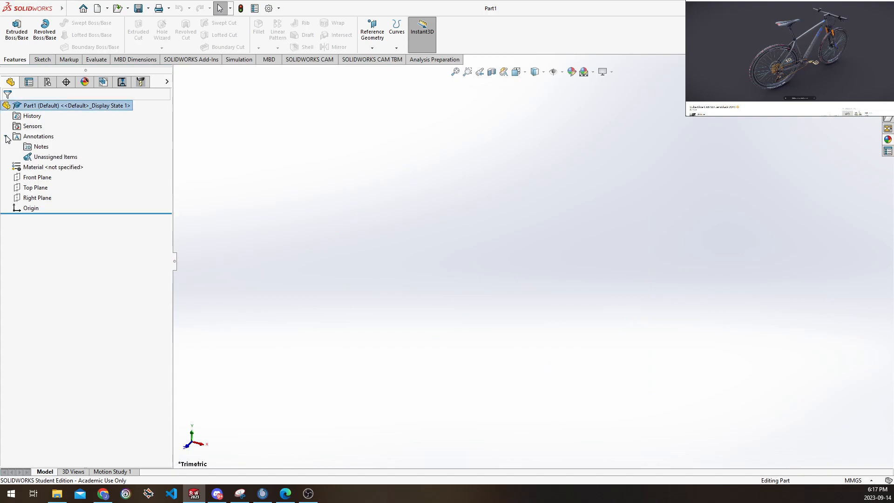
left_click(33, 123)
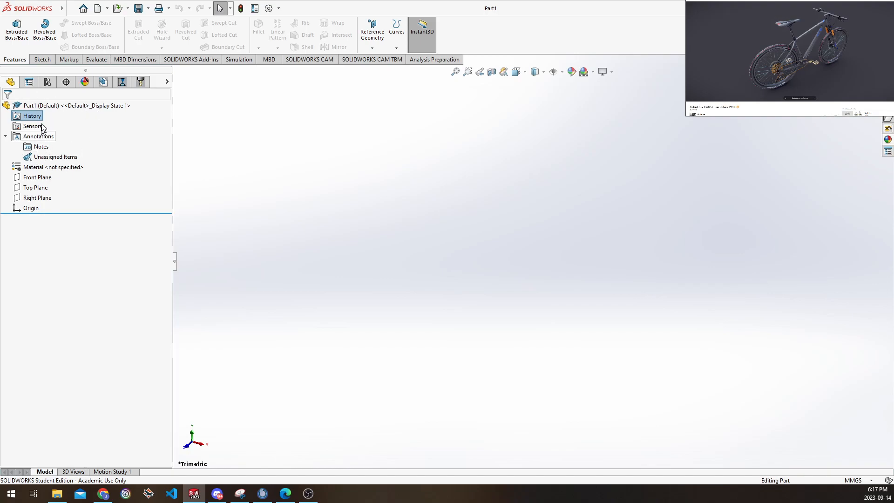
left_click(39, 127)
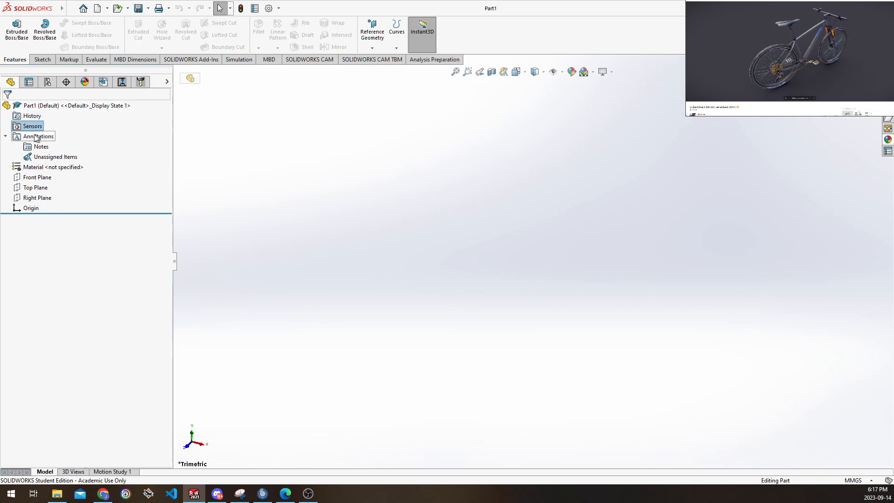
left_click(38, 137)
left_click(5, 136)
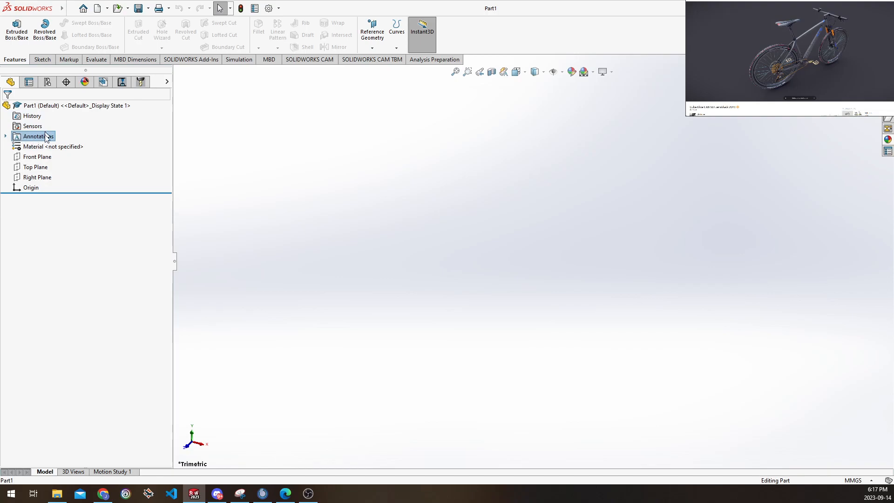
Open the material editor for the part and browse the material library
left_click(45, 147)
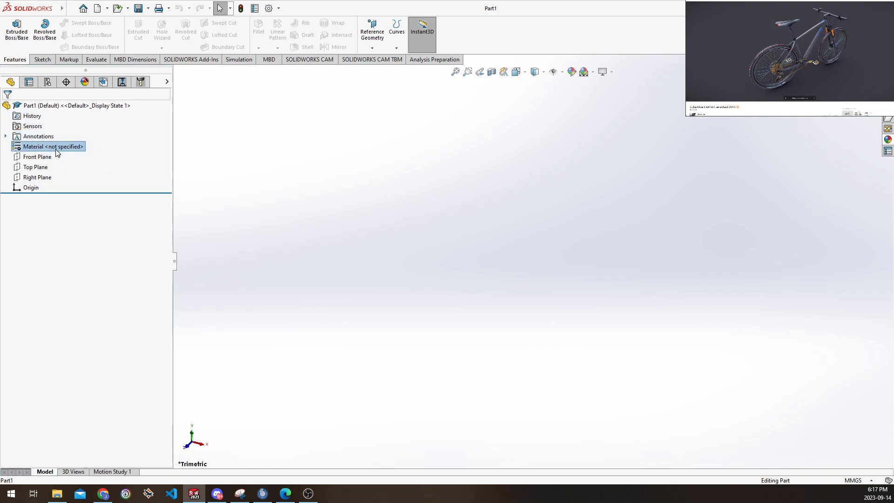
right_click(54, 148)
left_click(73, 153)
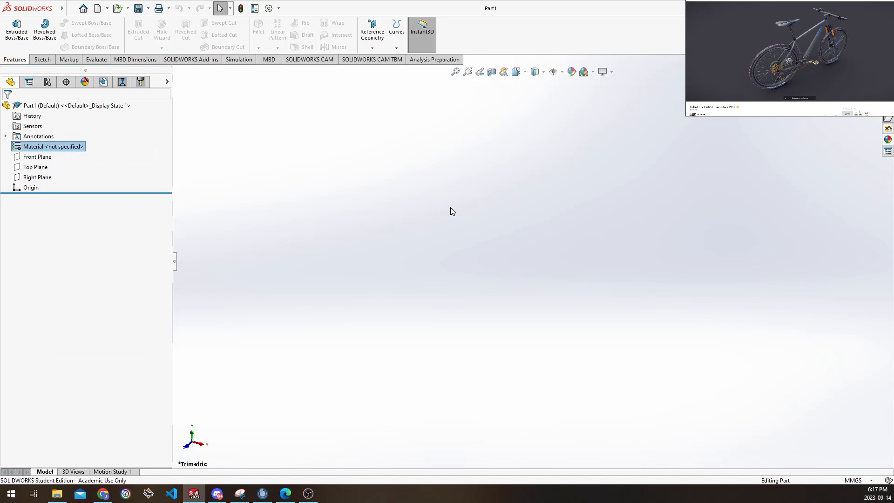
scroll(333, 197, "down", 15)
scroll(340, 260, "up", 15)
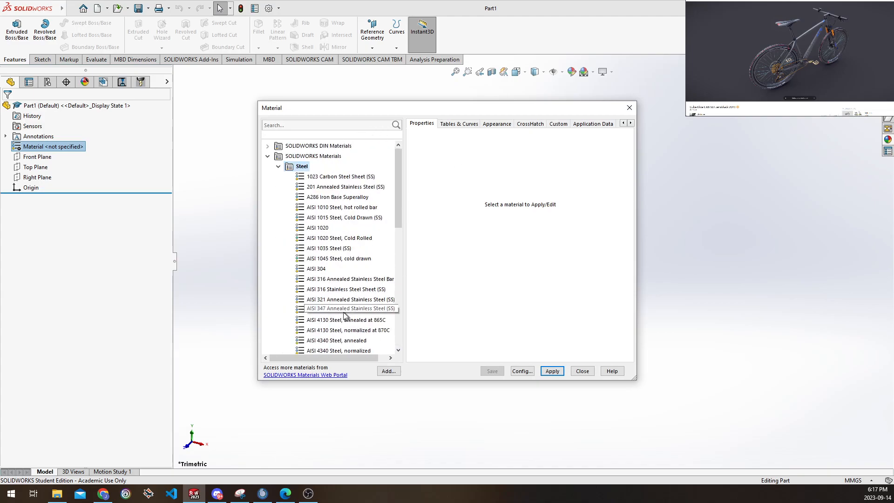
Switch to the browser and examine the bicycle's SRAM crank arm up close from several angles
left_click(286, 493)
scroll(443, 305, "up", 10)
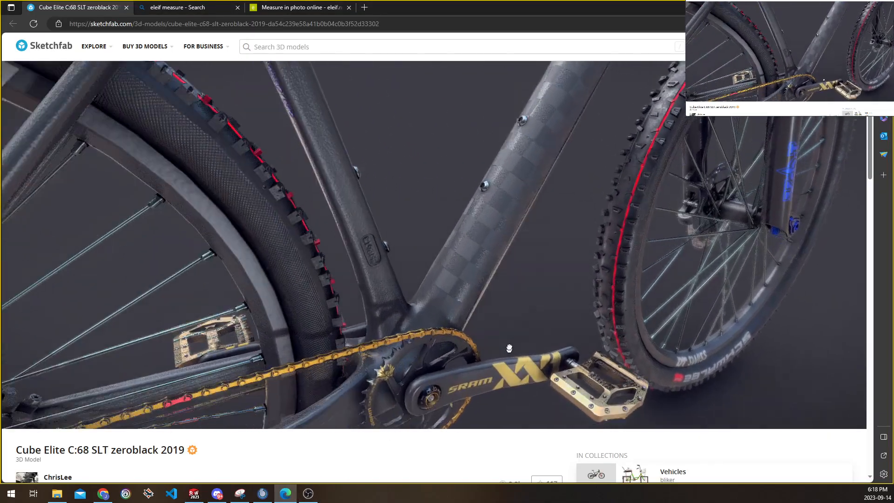
scroll(495, 173, "up", 5)
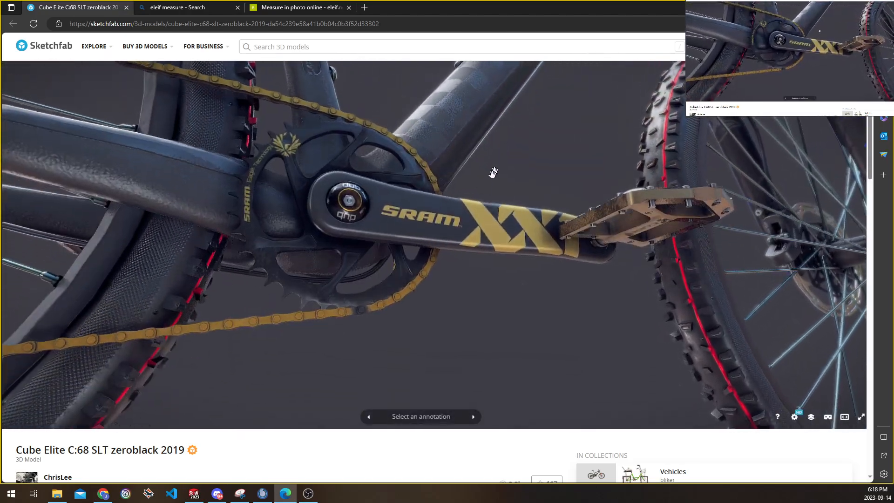
scroll(462, 197, "down", 6)
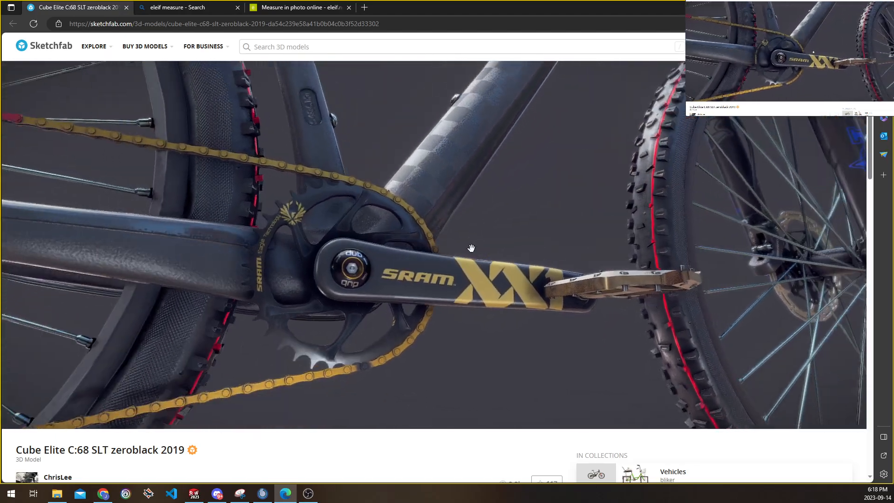
left_click_drag(469, 305, 469, 270)
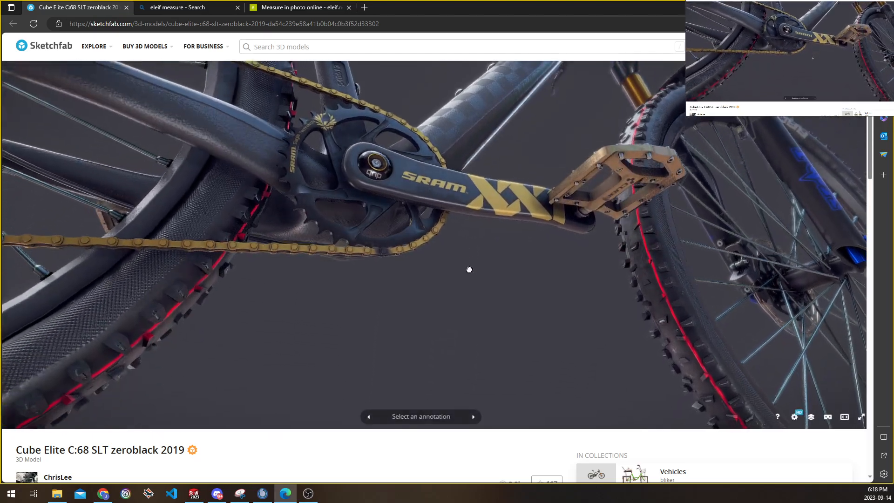
scroll(465, 225, "up", 5)
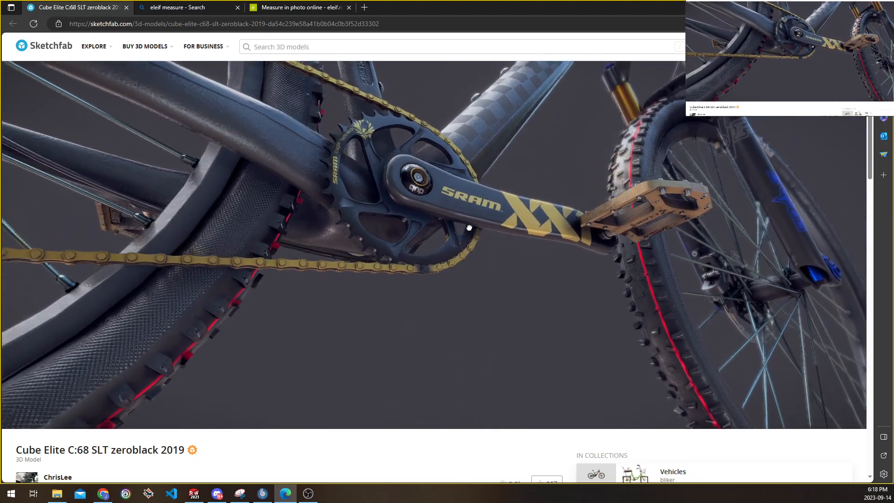
scroll(505, 222, "up", 5)
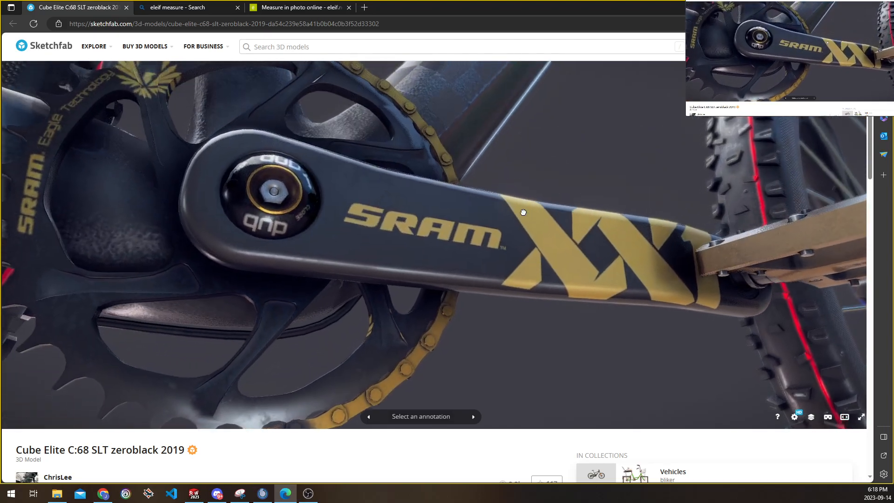
left_click_drag(515, 251, 509, 219)
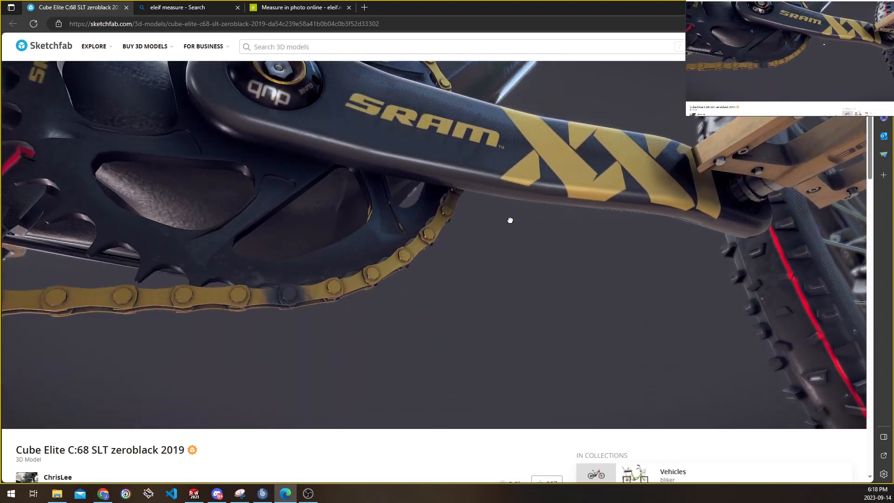
scroll(519, 195, "down", 5)
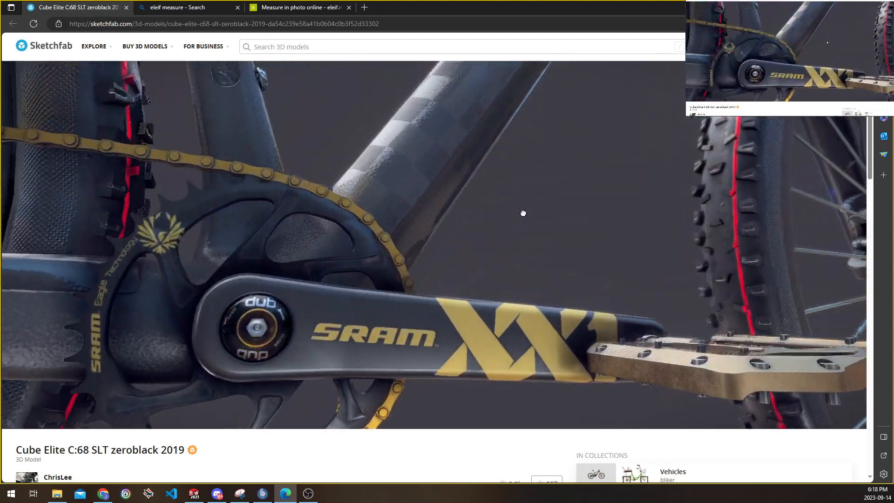
left_click_drag(523, 213, 529, 198)
scroll(514, 209, "down", 2)
scroll(515, 209, "down", 3)
scroll(515, 209, "down", 10)
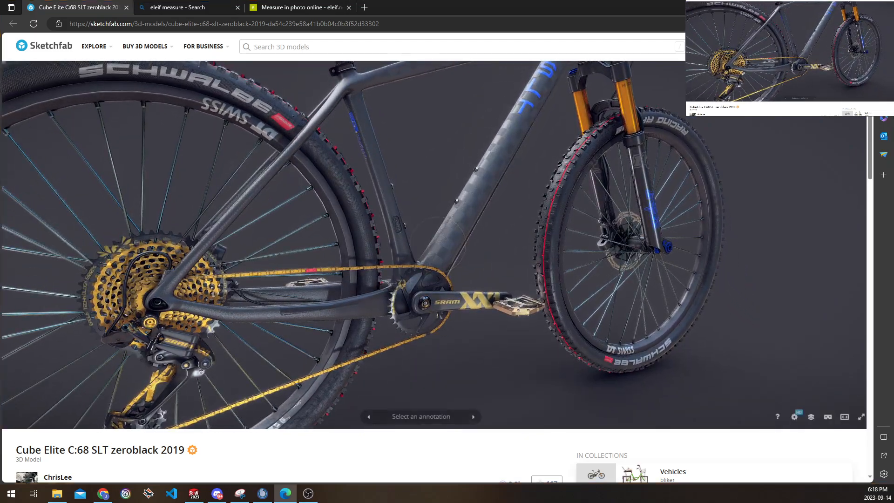
Switch back to SOLIDWORKS and expand the Carbon Fibers category in the material library
key("alt+Tab")
left_click(364, 193)
scroll(363, 197, "down", 8)
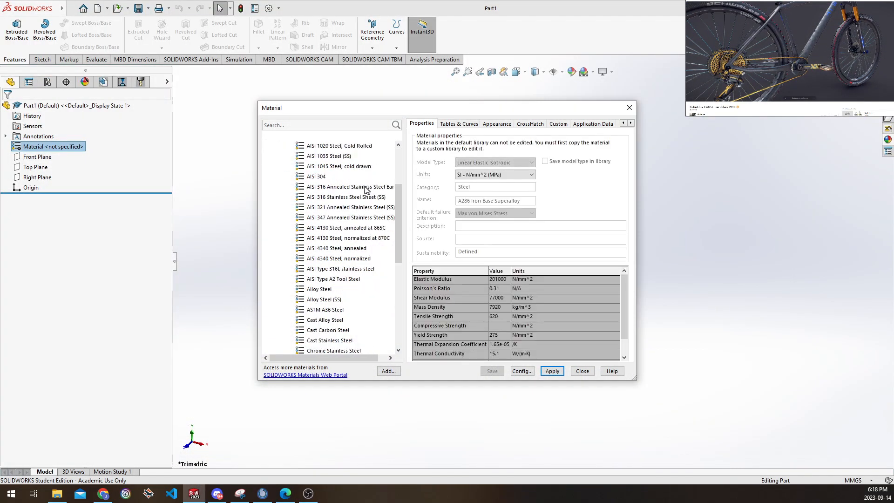
scroll(359, 199, "down", 3)
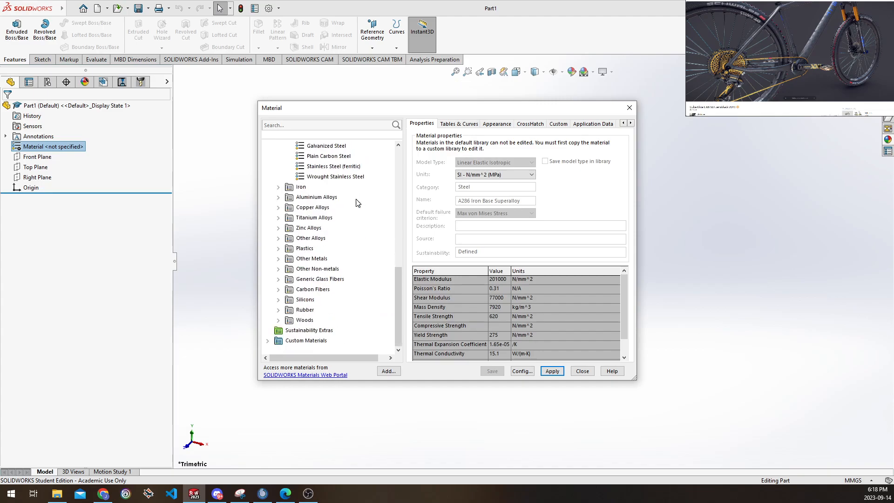
left_click(278, 289)
scroll(345, 270, "down", 1)
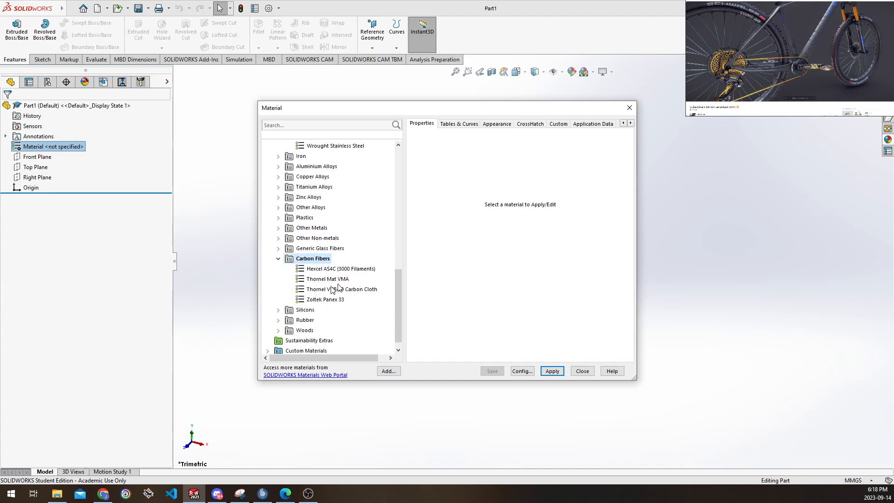
Compare the carbon fiber materials and apply Thornel Mat VMA to the part
left_click(329, 279)
left_click(330, 270)
left_click(329, 279)
scroll(333, 310, "down", 1)
scroll(367, 321, "up", 3)
scroll(366, 320, "up", 2)
scroll(367, 324, "down", 5)
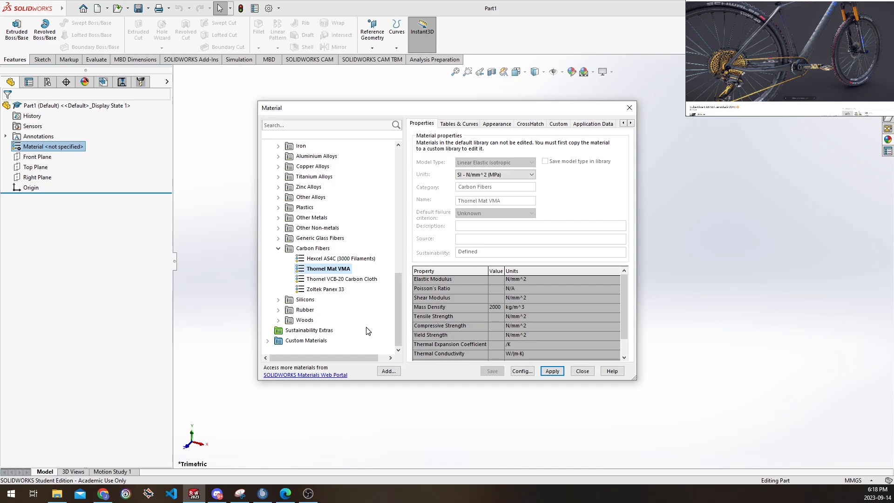
left_click(552, 371)
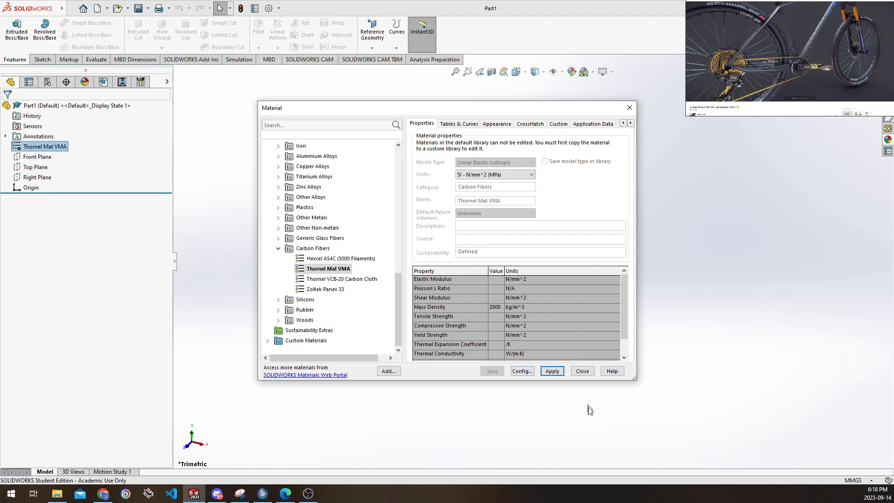
Close the material editor and highlight the front, top and right planes and the origin in turn to review them
left_click(581, 374)
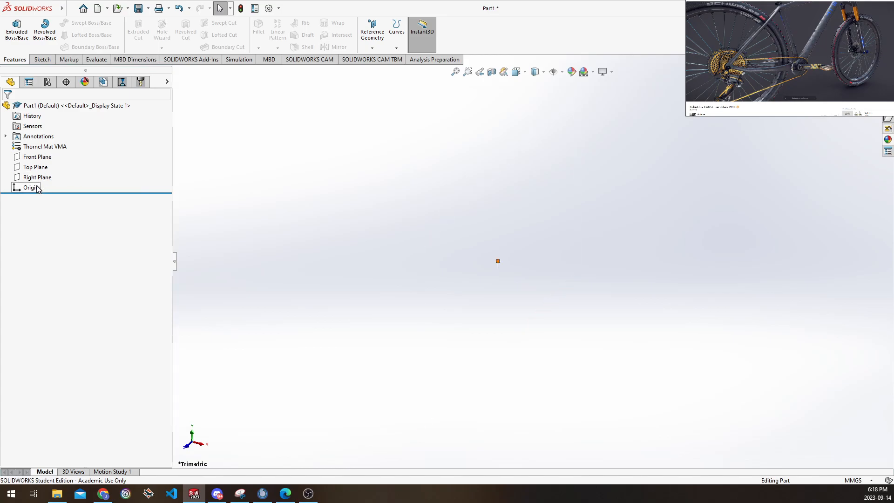
left_click(37, 159)
left_click(40, 177)
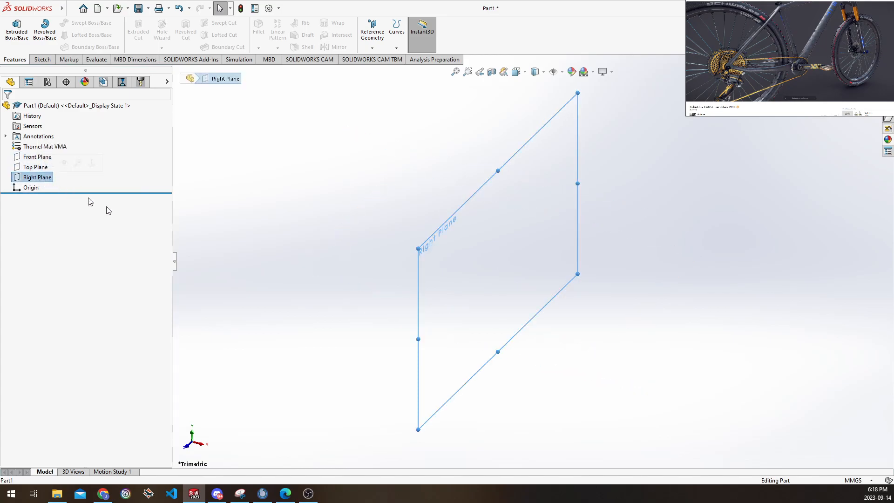
left_click(46, 158)
left_click(39, 167)
left_click(40, 177)
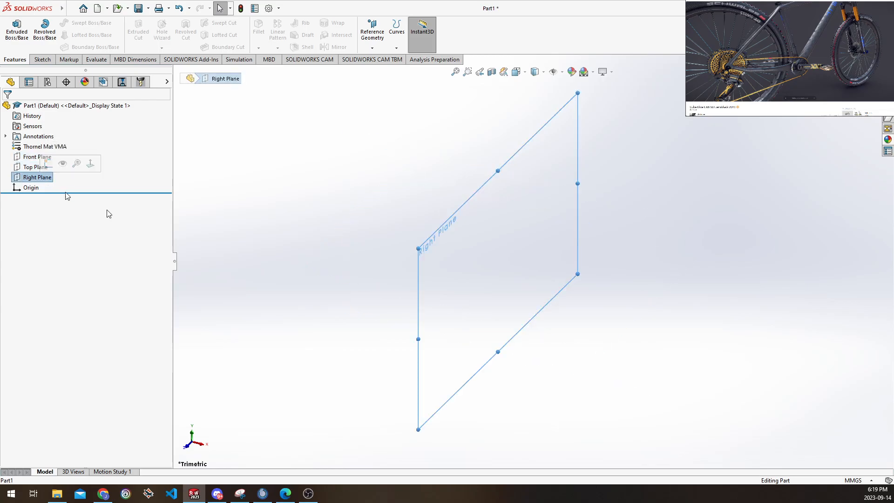
left_click(32, 189)
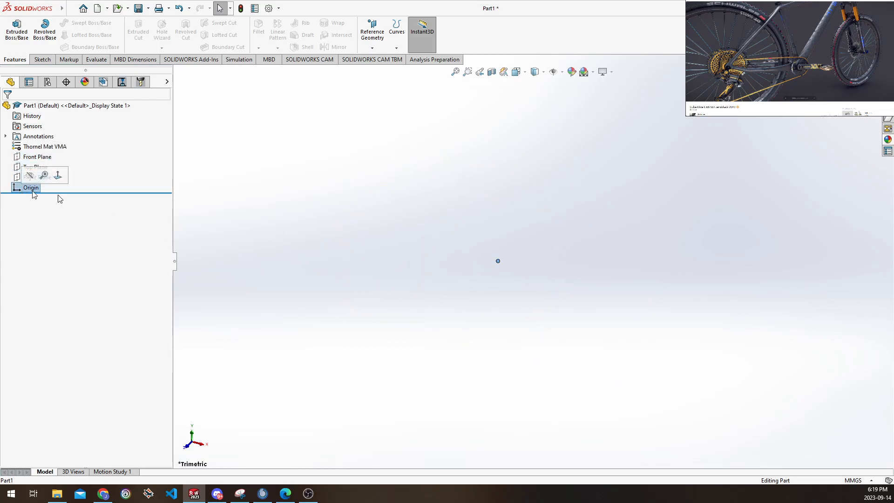
middle_click_drag(496, 273, 478, 262)
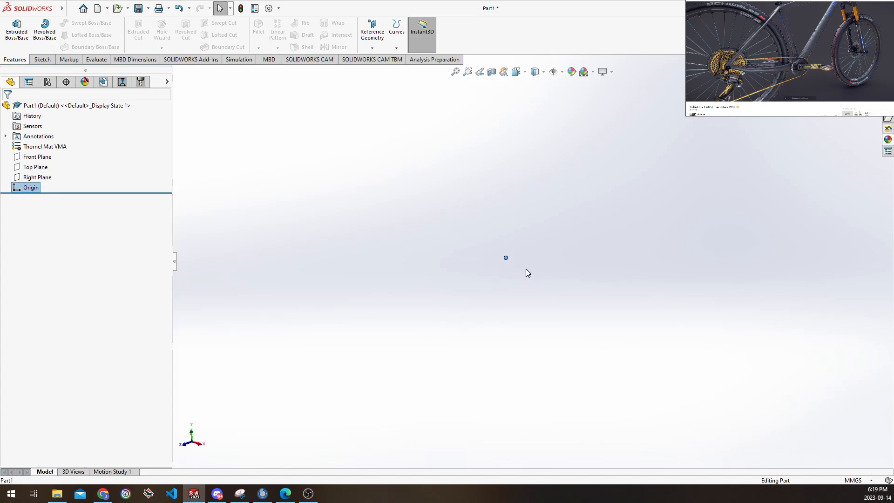
middle_click_drag(509, 264, 495, 282)
Switch to the browser, examine the bicycle's crank arm, chainring and pedal from several angles, and return to SOLIDWORKS
left_click(285, 493)
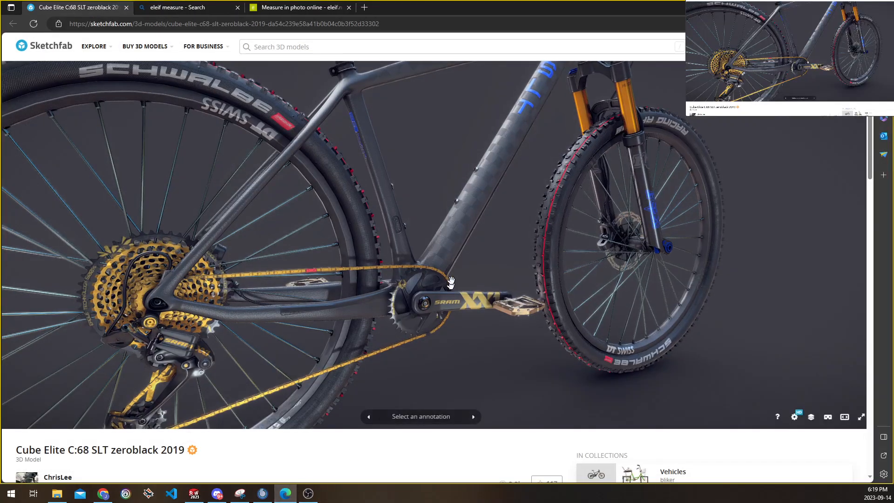
scroll(445, 280, "up", 3)
scroll(444, 279, "down", 5)
scroll(461, 326, "up", 8)
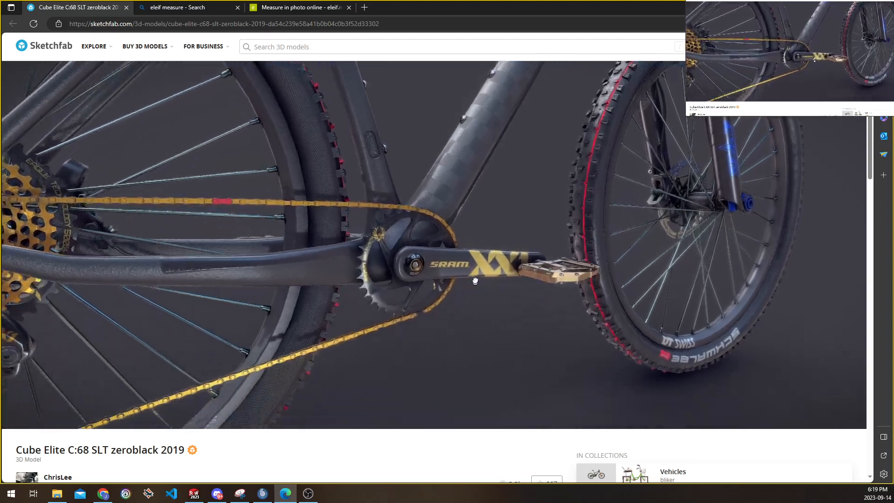
scroll(474, 255, "up", 5)
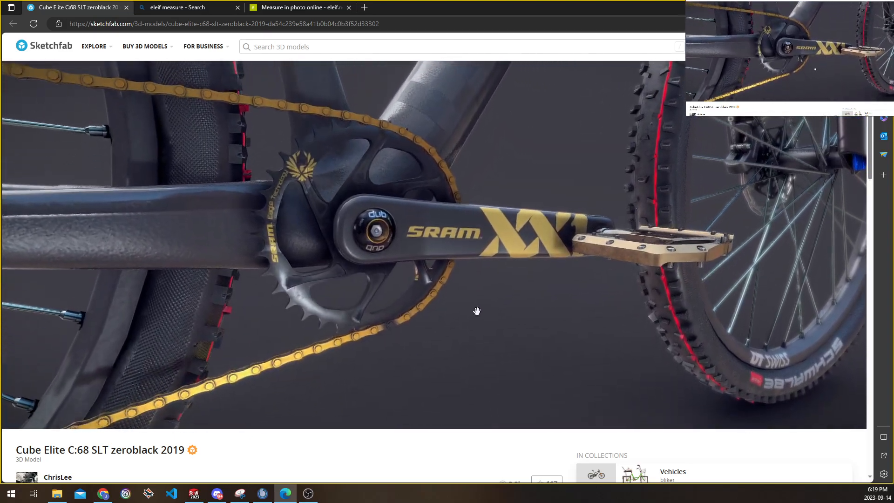
mouse_move(476, 310)
left_mouse_down()
mouse_move(448, 219)
mouse_move(457, 269)
left_mouse_up()
scroll(457, 269, "down", 4)
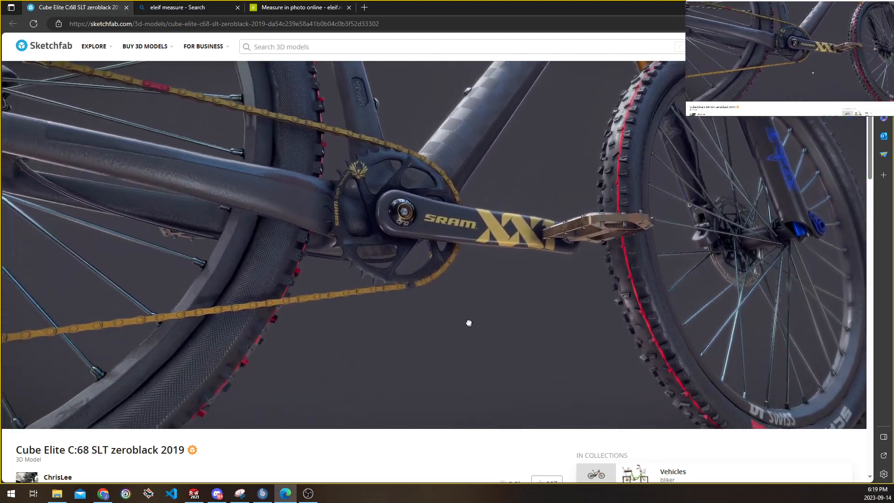
right_click_drag(469, 323, 461, 293)
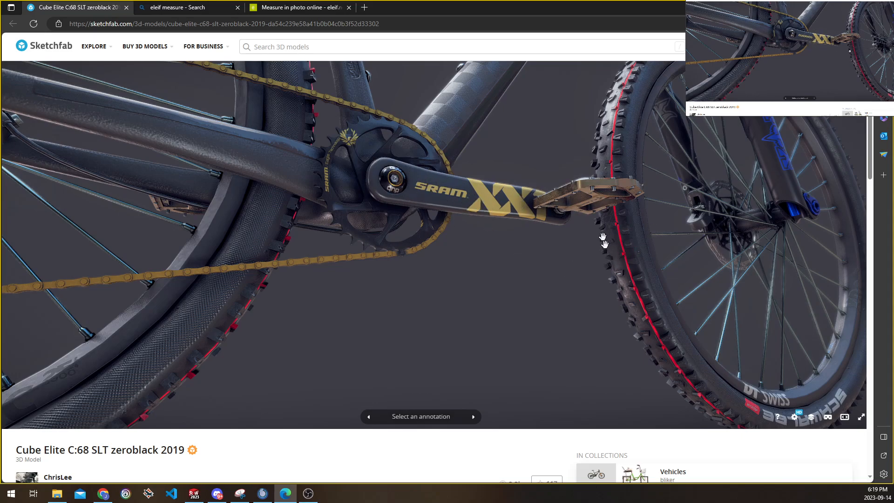
left_click_drag(600, 247, 371, 213)
left_click(286, 494)
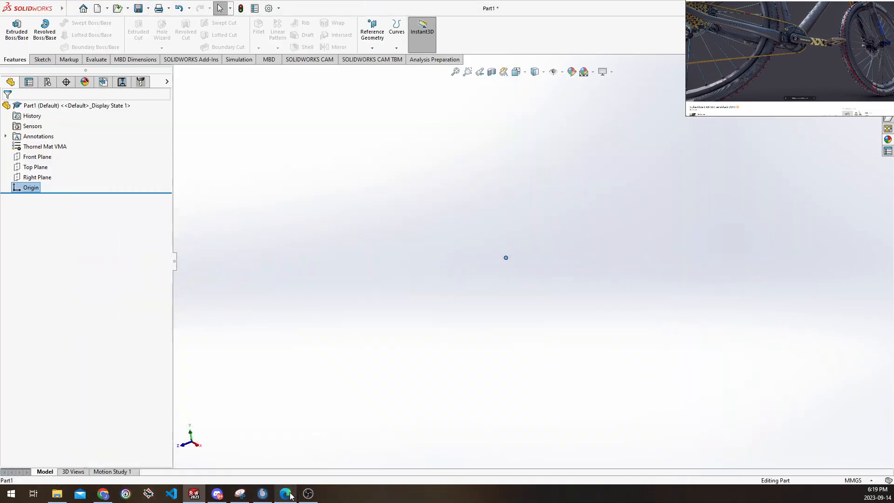
left_click(457, 220)
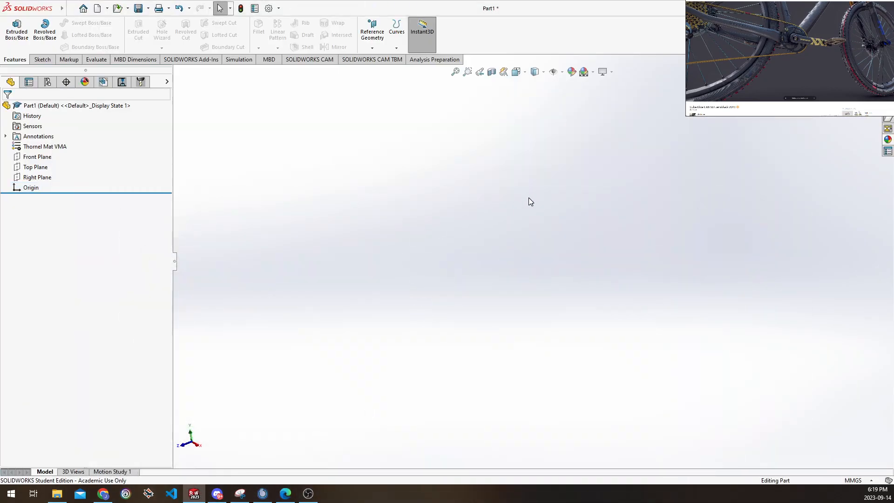
Reopen the part's material editor, compare the properties of the four Carbon Fibers materials, and close it without applying a change
left_click(45, 148)
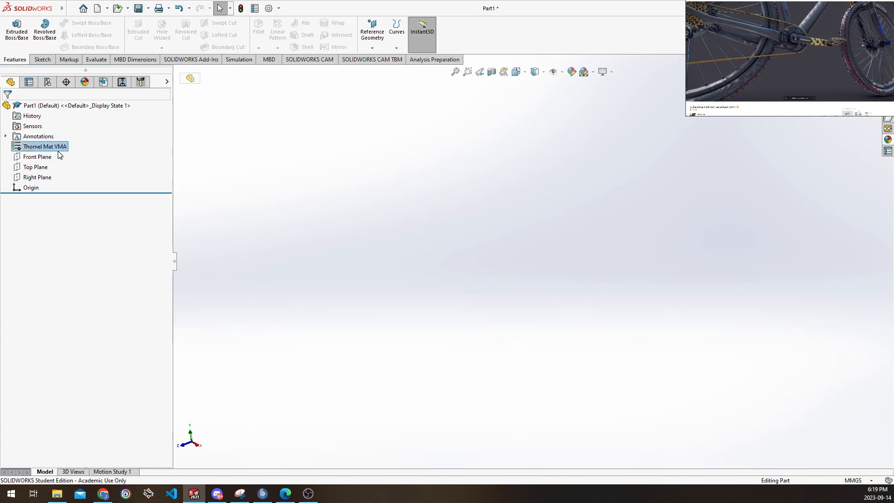
right_click(40, 147)
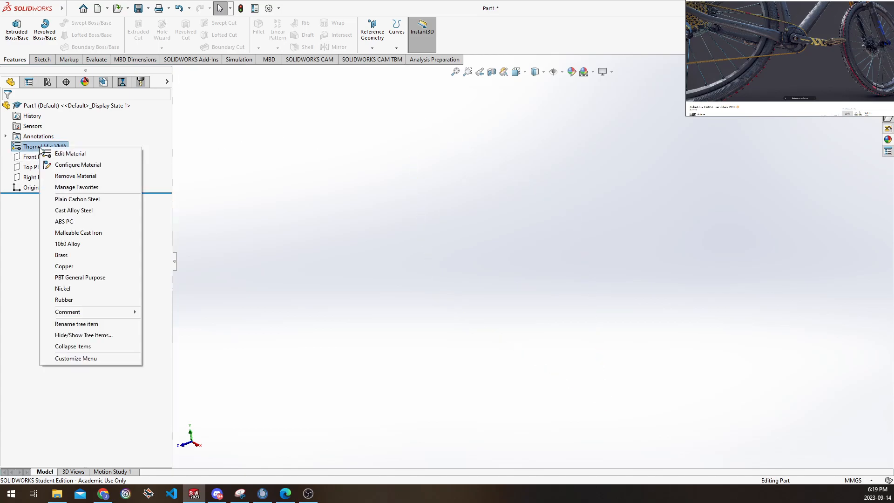
left_click(65, 155)
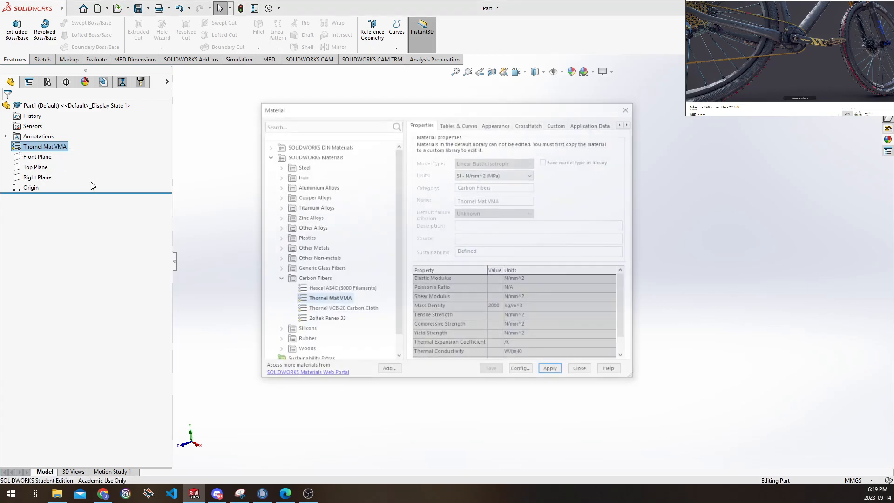
left_click(323, 270)
left_click(325, 279)
left_click(323, 290)
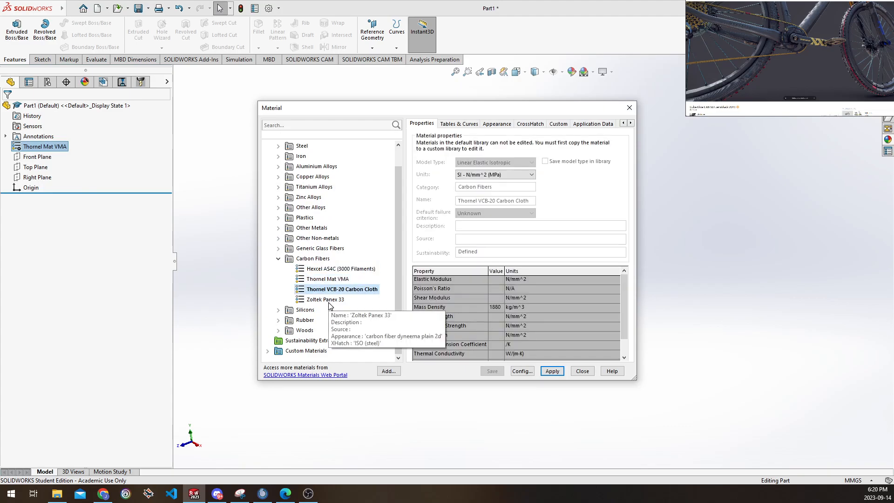
left_click(329, 303)
left_click(332, 290)
left_click(331, 280)
left_click(332, 270)
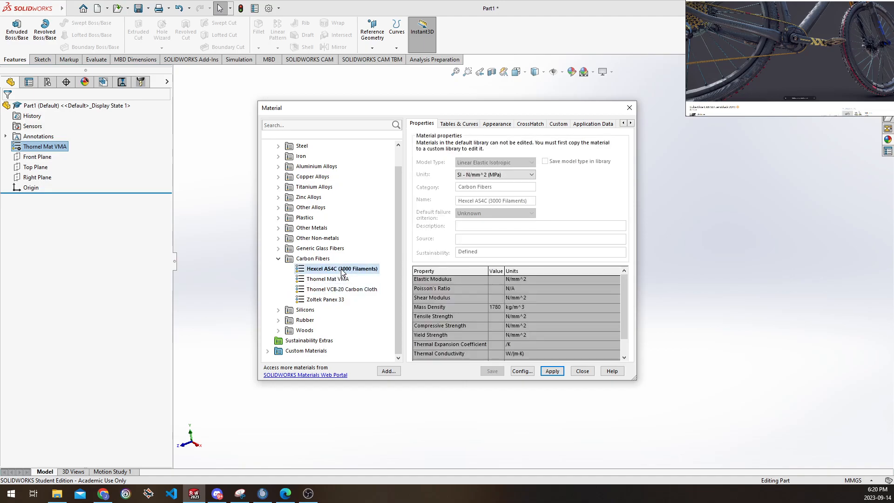
left_click(342, 279)
left_click(333, 290)
left_click(334, 300)
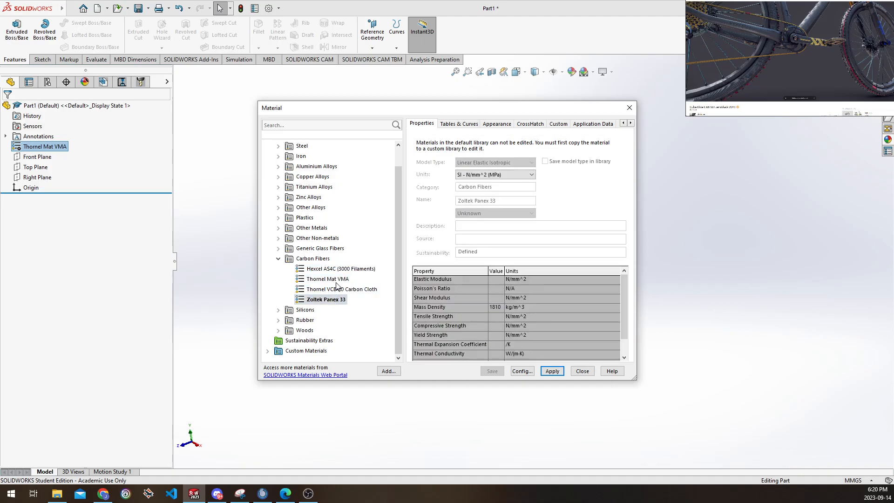
left_click(333, 270)
left_click(332, 280)
left_click(333, 289)
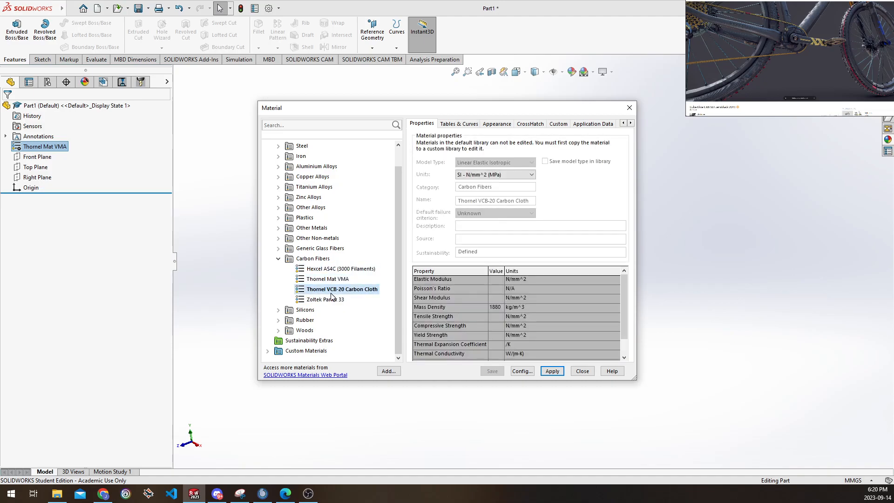
left_click(333, 300)
left_click(337, 270)
left_click(336, 279)
left_click(333, 300)
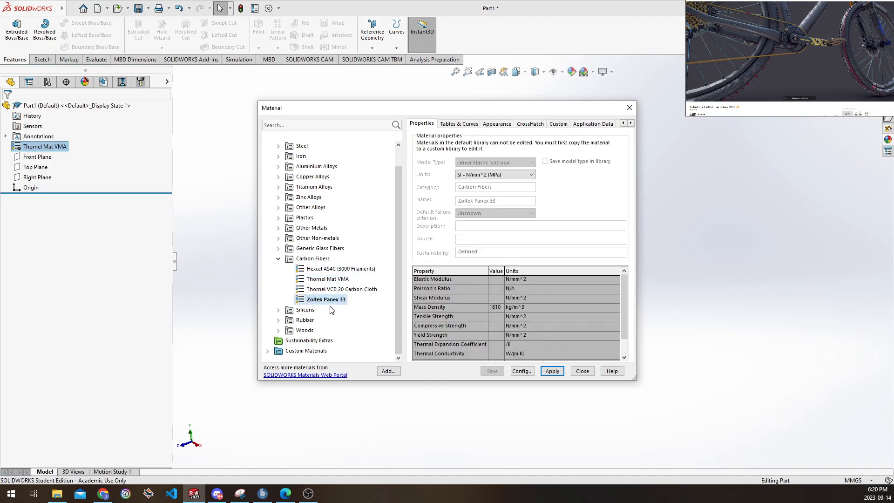
left_click(333, 280)
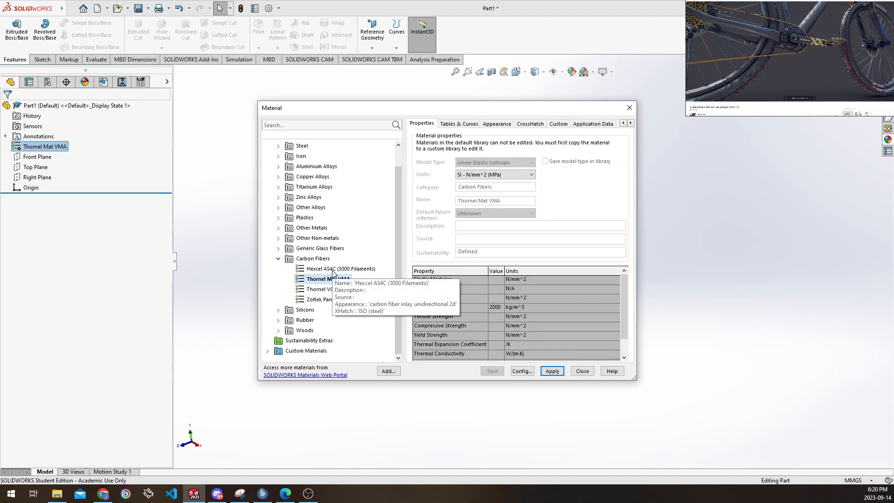
left_click(333, 269)
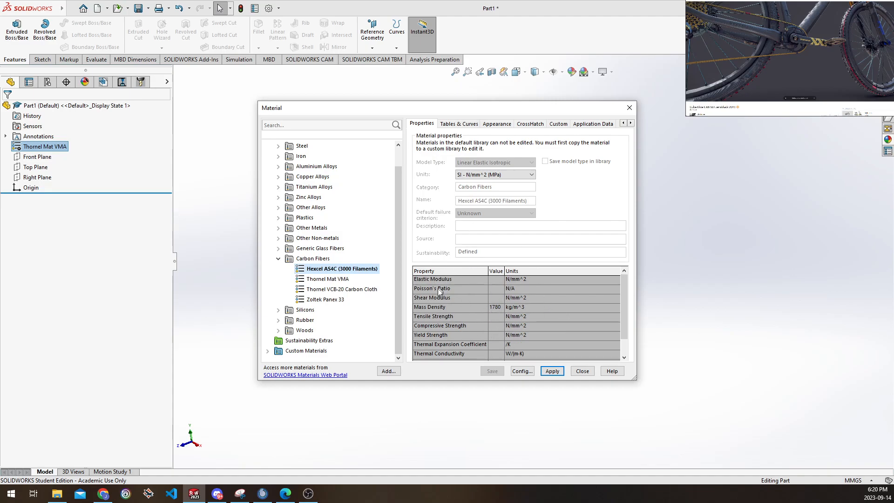
left_click(347, 279)
left_click(345, 300)
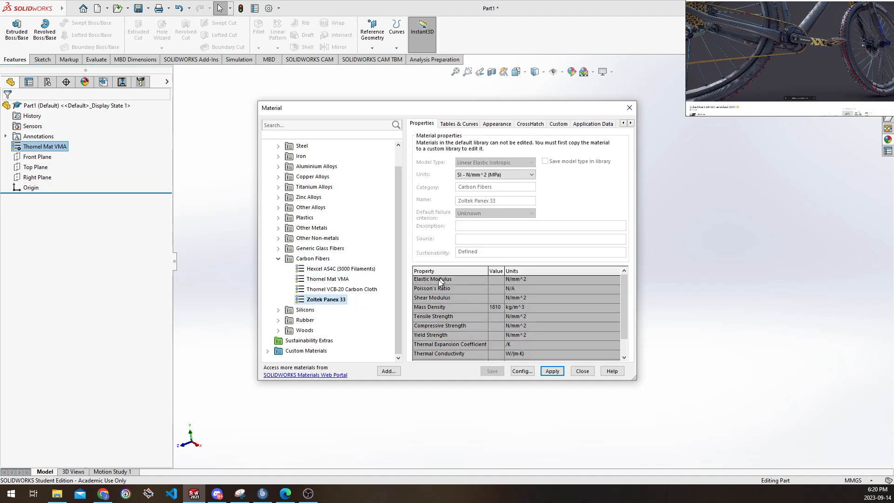
left_click(333, 269)
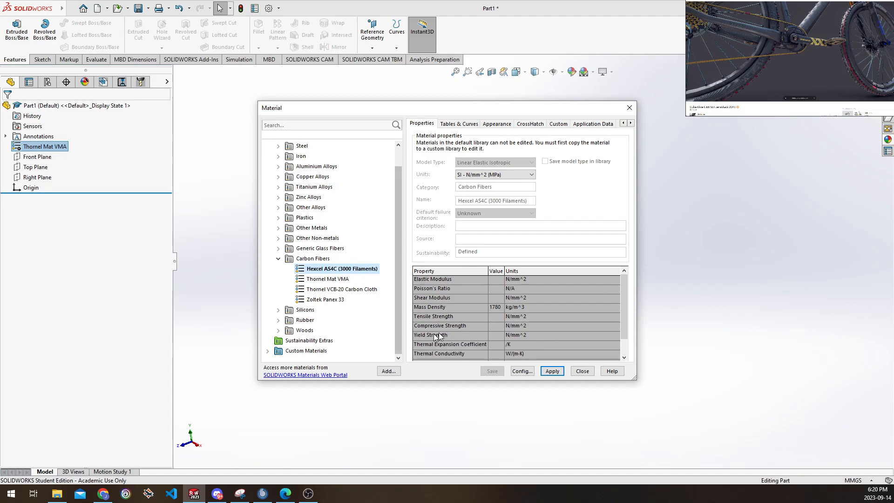
left_click(629, 108)
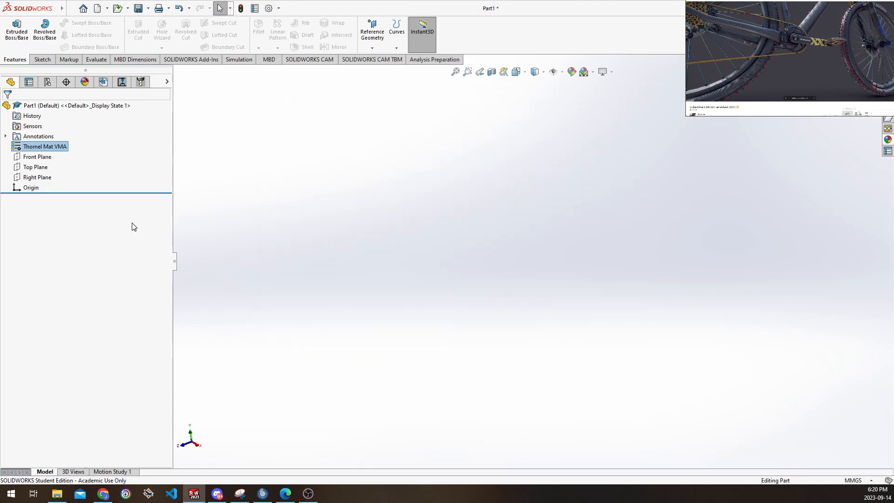
right_click(57, 147)
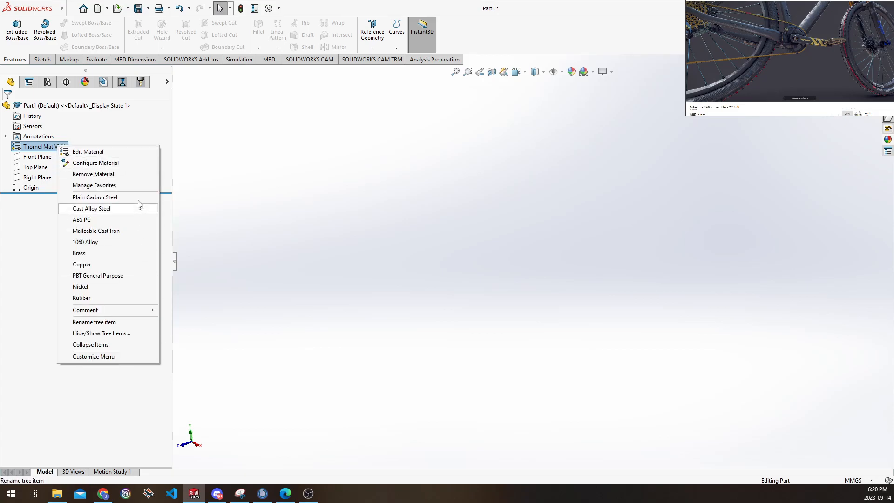
left_click(37, 225)
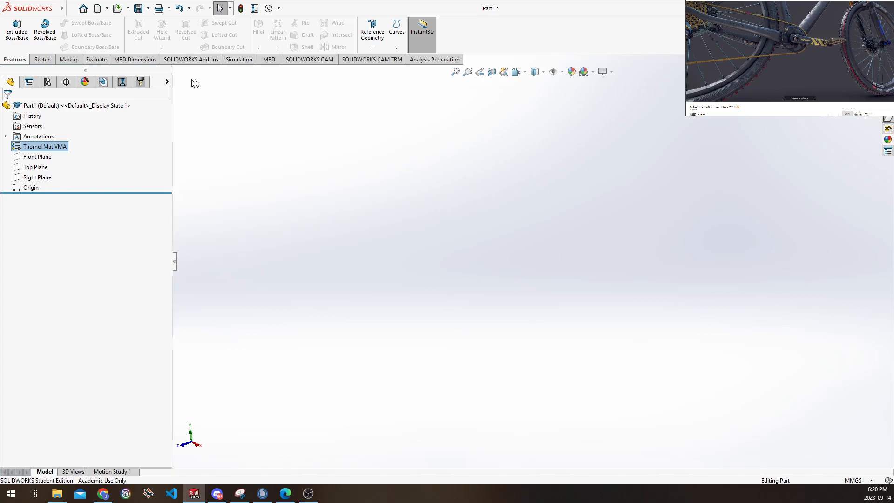
left_click(233, 62)
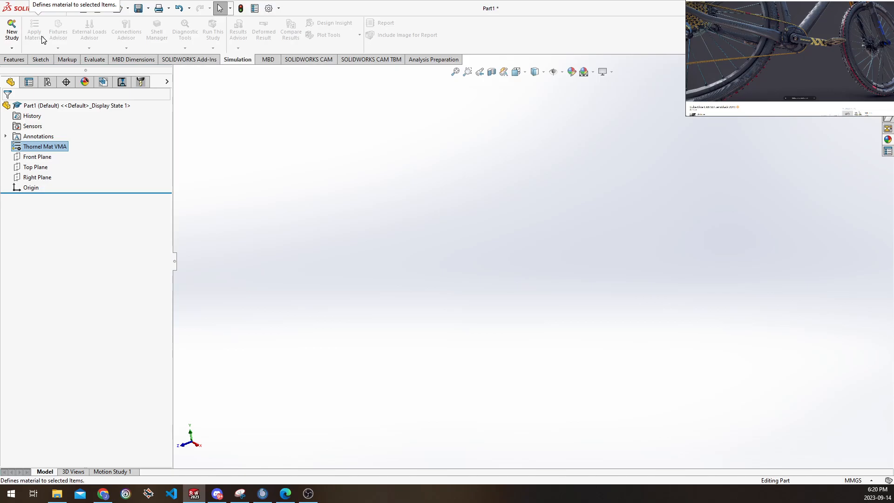
left_click(14, 60)
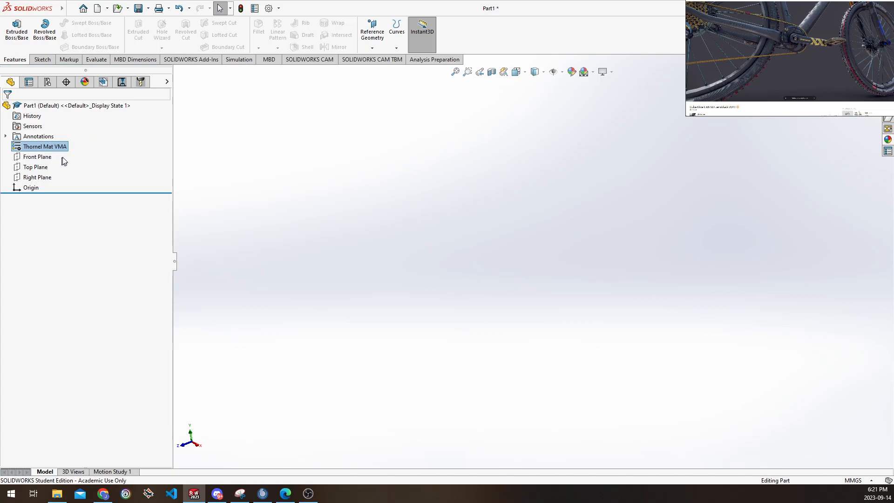
Start a new sketch and review the variants of the line, rectangle, arc, circle, spline, ellipse and slot tools
left_click(42, 59)
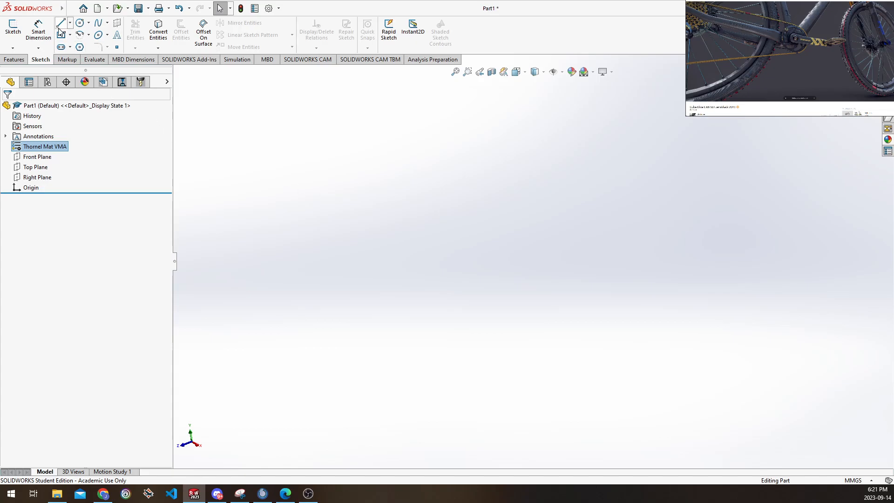
left_click(14, 27)
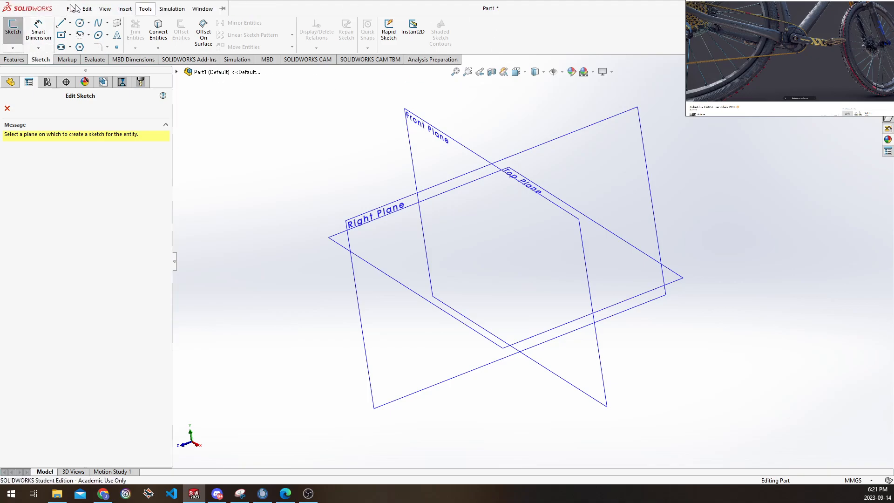
left_click(145, 8)
left_click(69, 23)
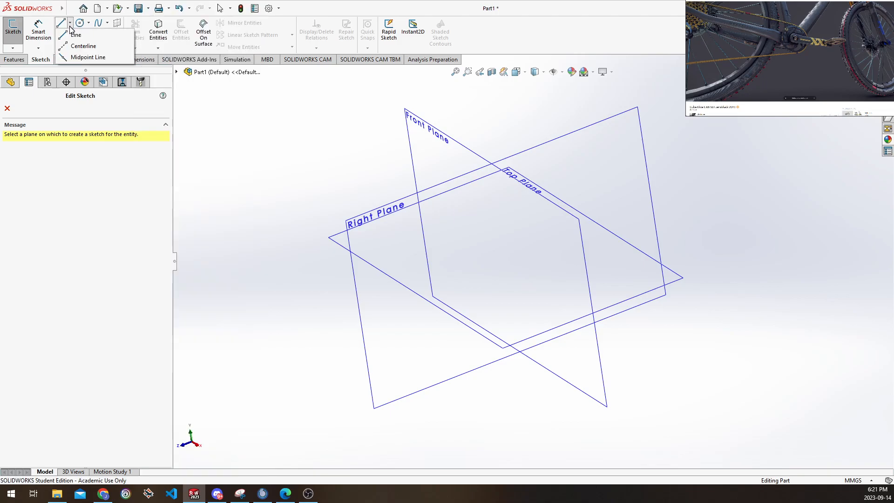
mouse_move(82, 25)
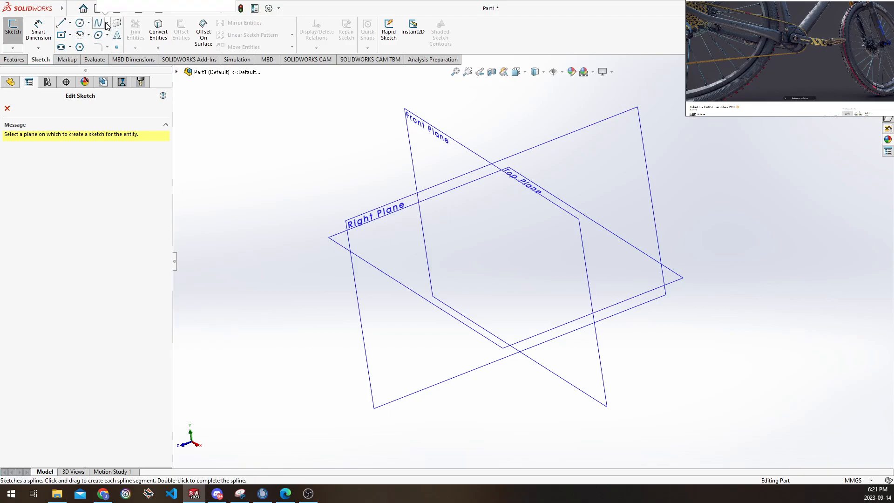
left_click(71, 36)
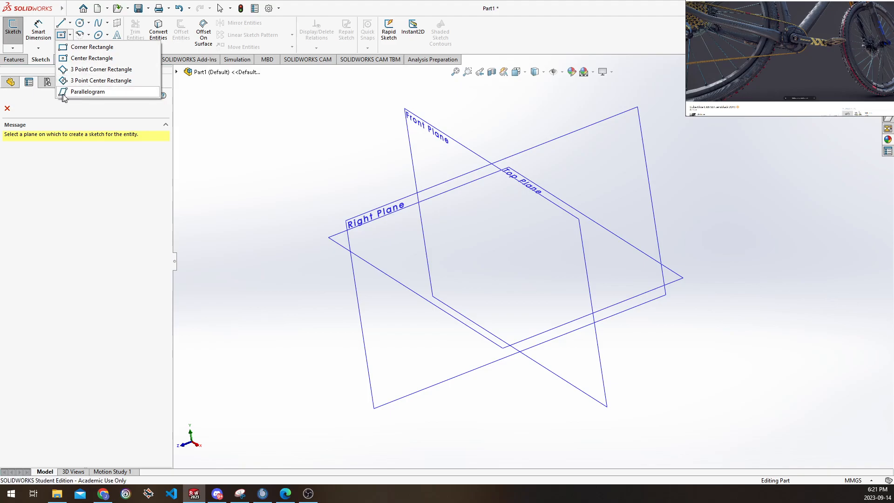
left_click(88, 36)
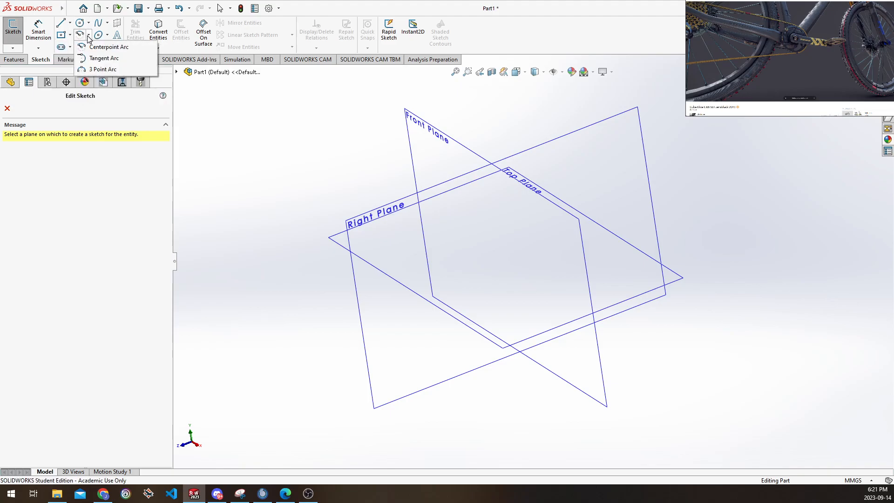
left_click(88, 23)
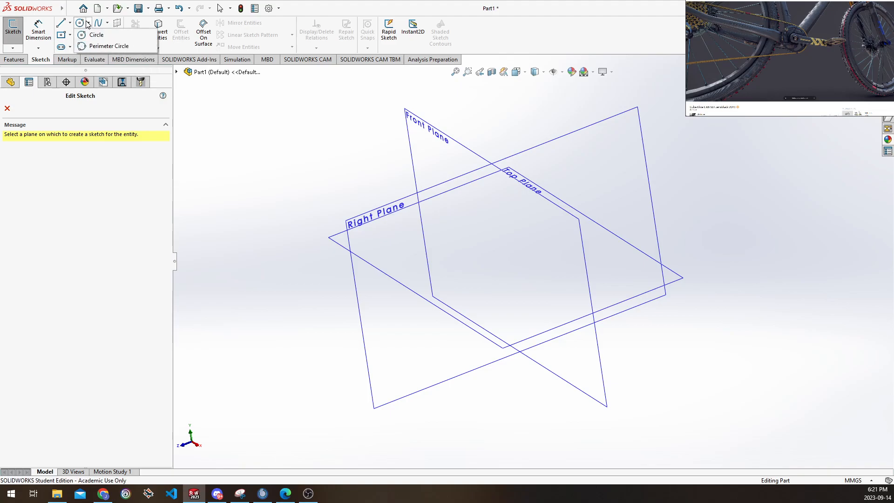
left_click(107, 23)
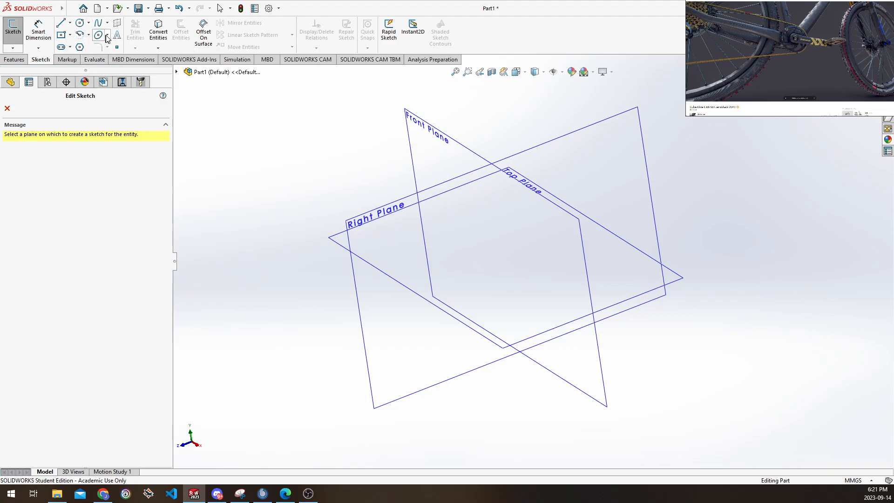
left_click(106, 35)
left_click(70, 48)
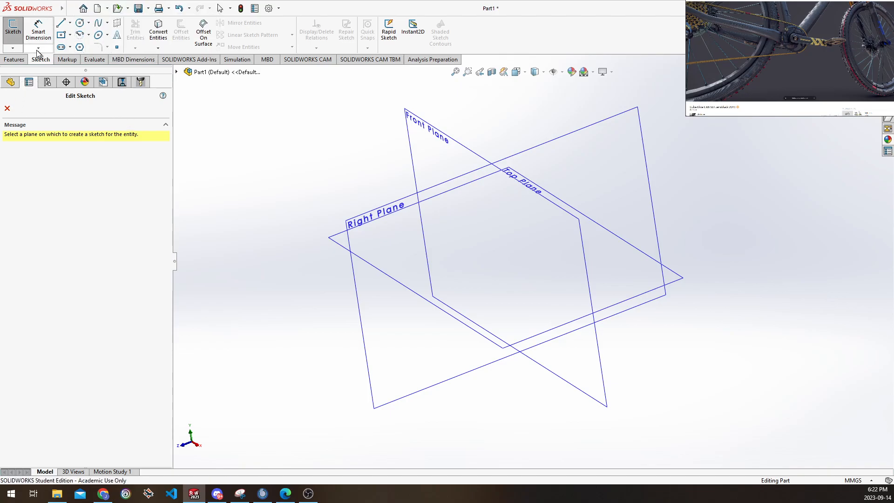
Choose the Front Plane as the plane for the new sketch
middle_click_drag(338, 157, 347, 132)
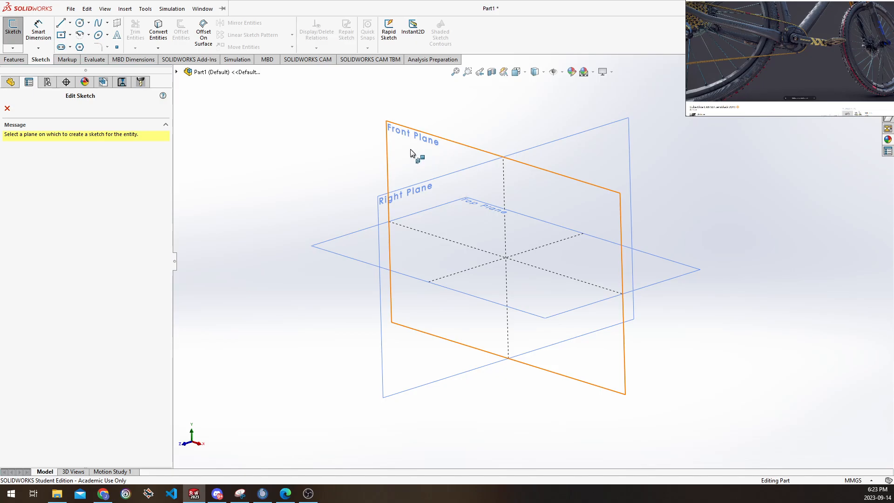
left_click(411, 153)
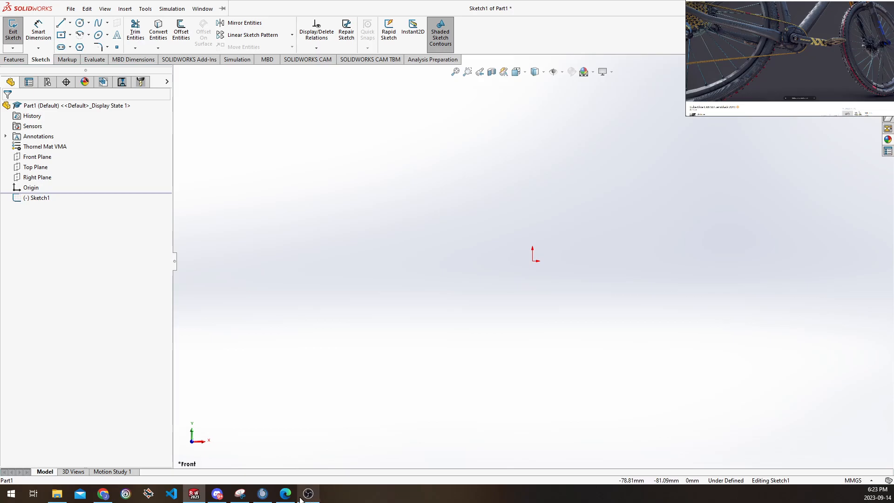
Switch to the browser and examine the whole bicycle model from the side and the front
left_click(285, 495)
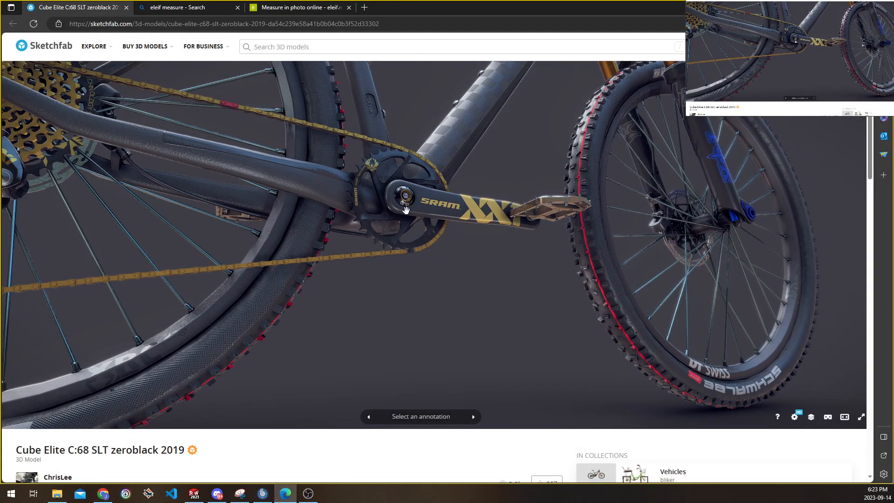
scroll(419, 225, "down", 10)
mouse_move(420, 230)
left_mouse_down()
mouse_move(410, 246)
mouse_move(463, 260)
left_mouse_up()
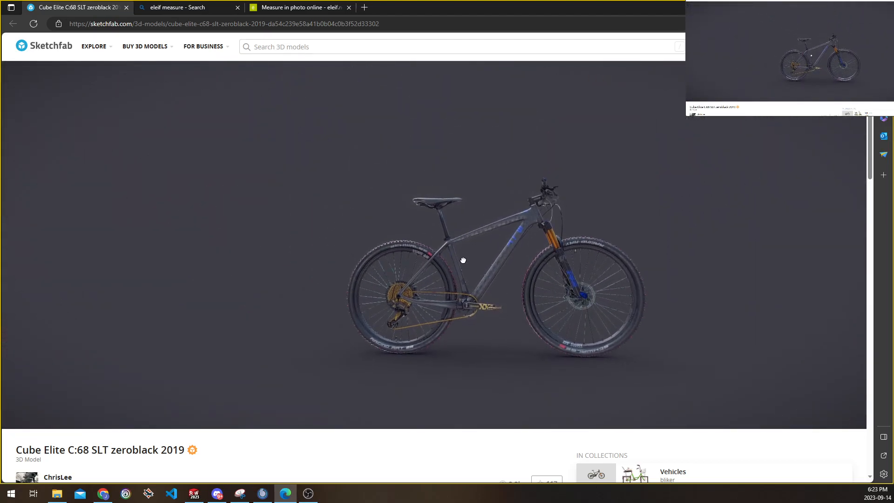
right_click_drag(459, 256, 455, 251)
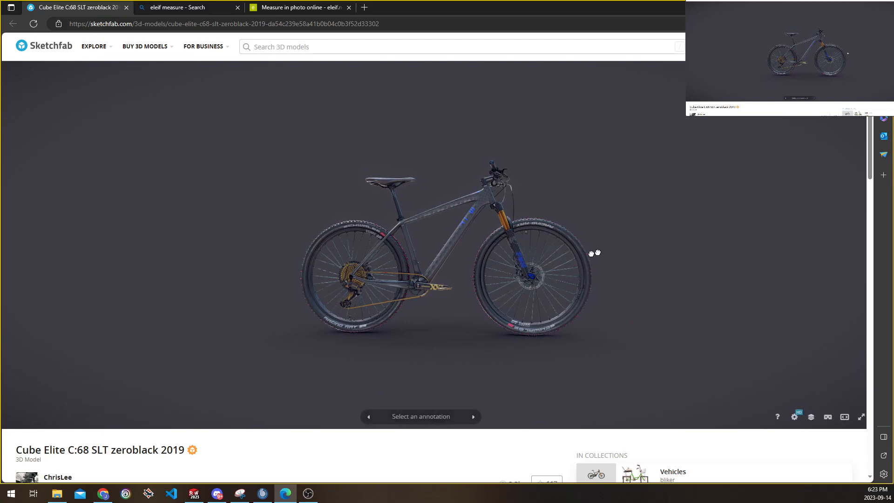
left_click_drag(605, 250, 525, 249)
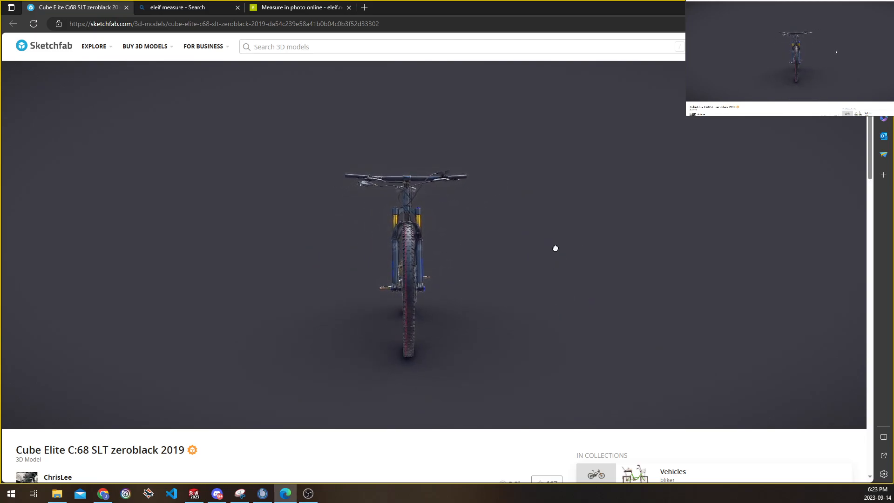
left_click_drag(550, 281, 427, 284)
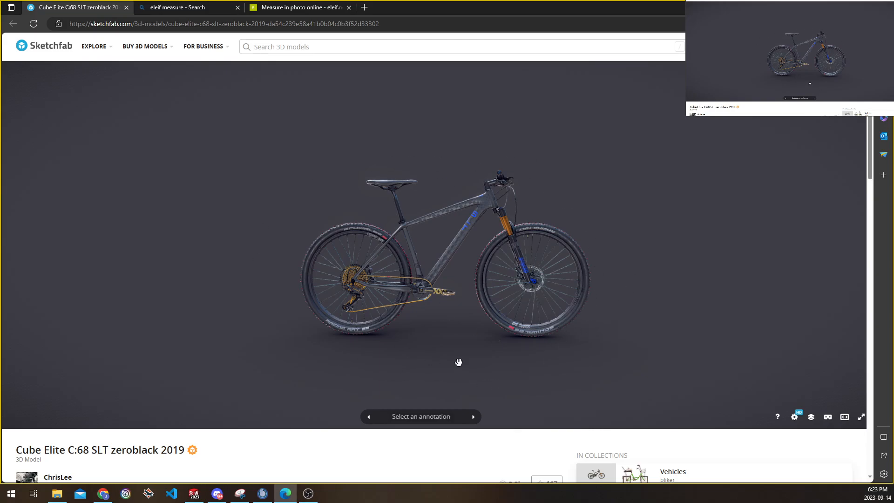
left_click_drag(644, 303, 455, 253)
left_click_drag(455, 298, 507, 232)
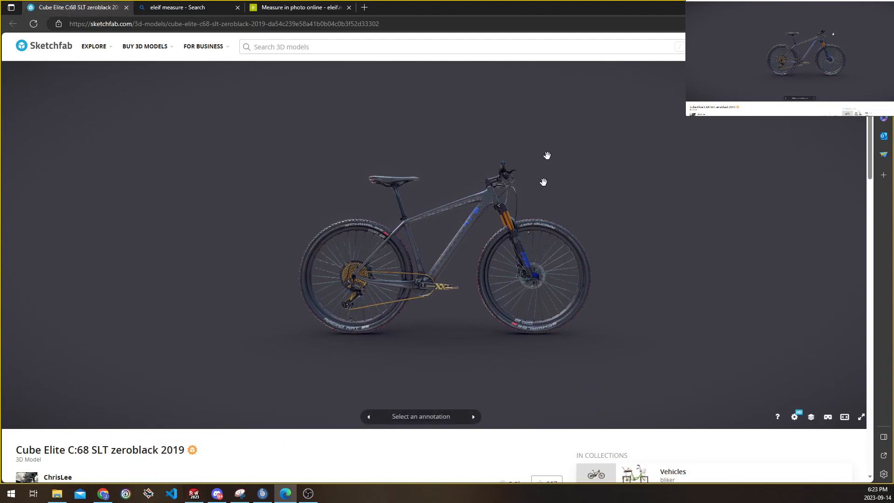
Examine the SRAM crank arm, its axle end and the pedal connection up close on the bicycle model
scroll(451, 302, "up", 5)
scroll(475, 301, "up", 4)
scroll(440, 365, "down", 3)
right_click_drag(441, 365, 455, 268)
scroll(455, 268, "up", 6)
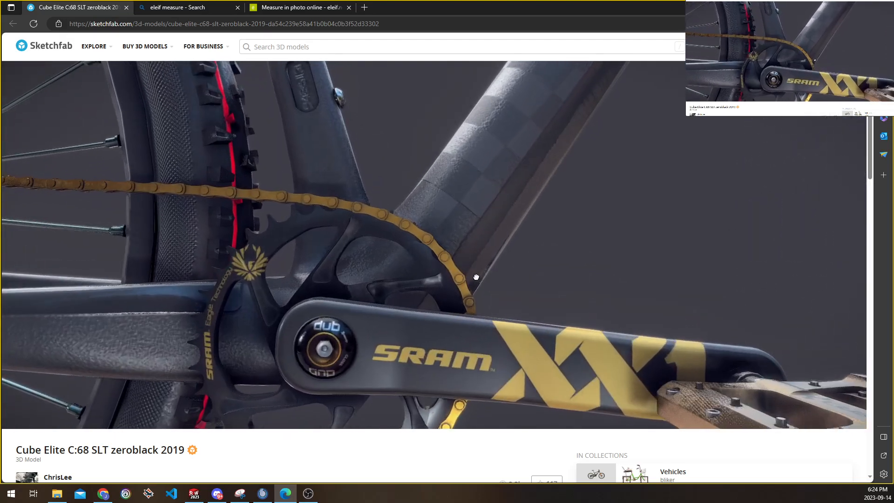
left_click_drag(476, 277, 527, 300)
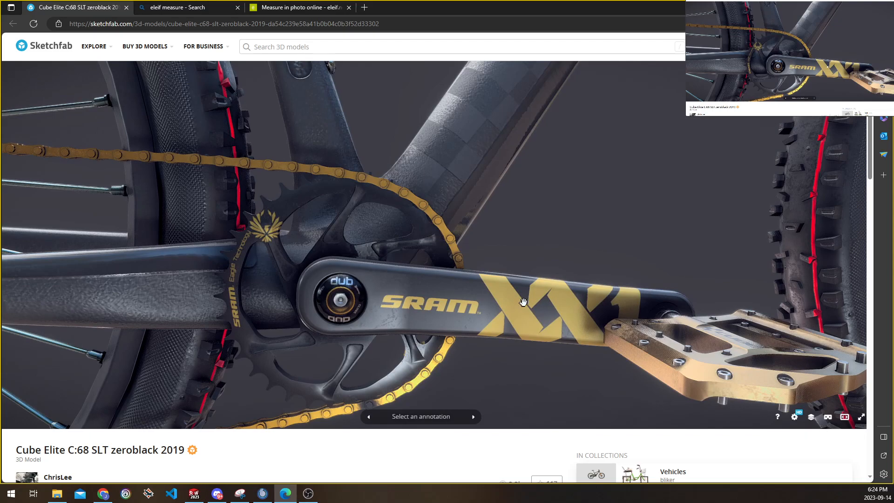
mouse_move(528, 297)
left_mouse_down()
mouse_move(599, 255)
mouse_move(605, 264)
mouse_move(509, 225)
mouse_move(538, 233)
mouse_move(532, 222)
mouse_move(525, 228)
left_mouse_up()
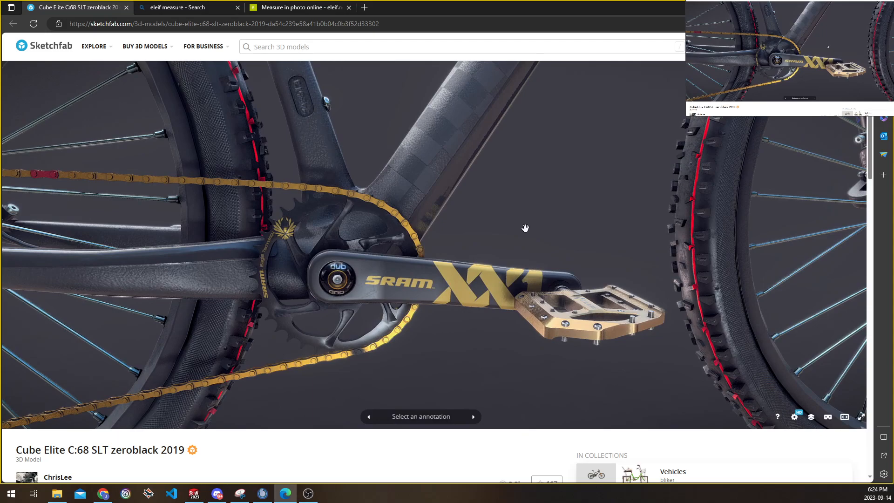
scroll(484, 282, "up", 5)
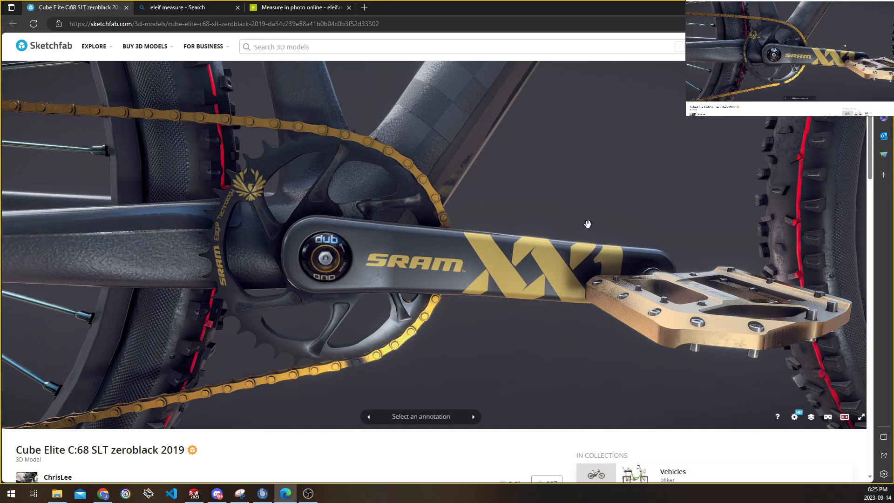
scroll(587, 224, "down", 6)
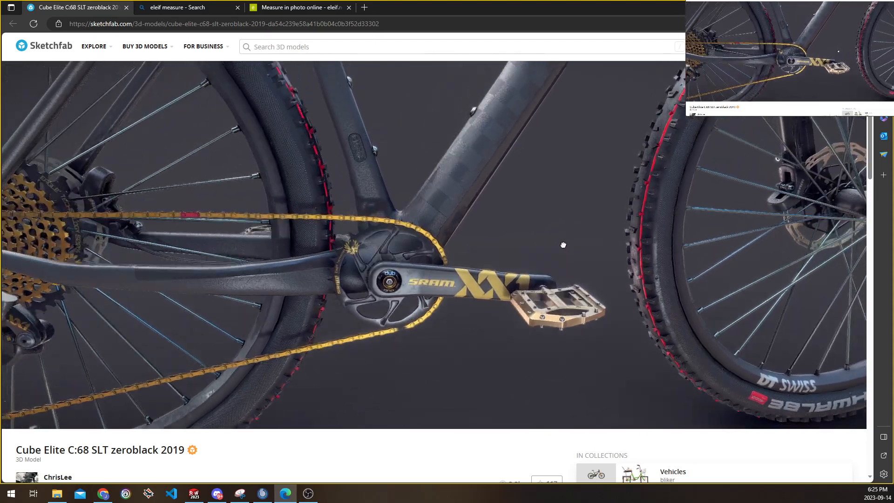
scroll(563, 285, "up", 5)
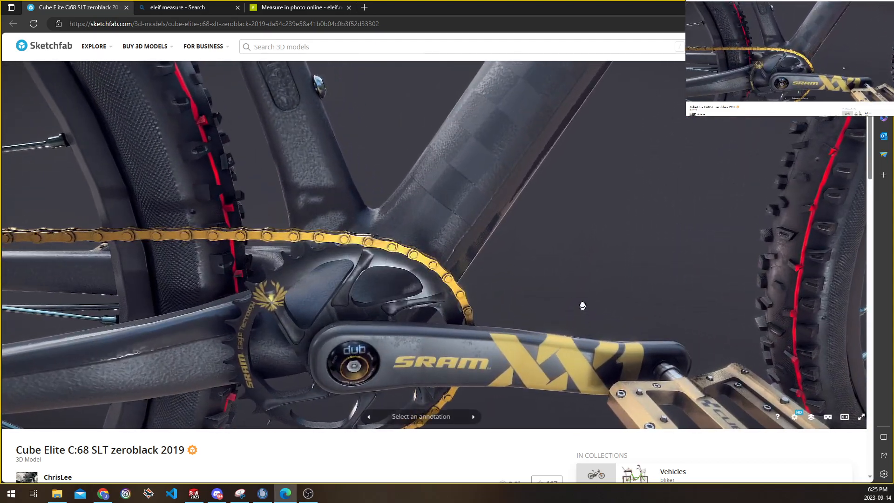
scroll(577, 303, "down", 5)
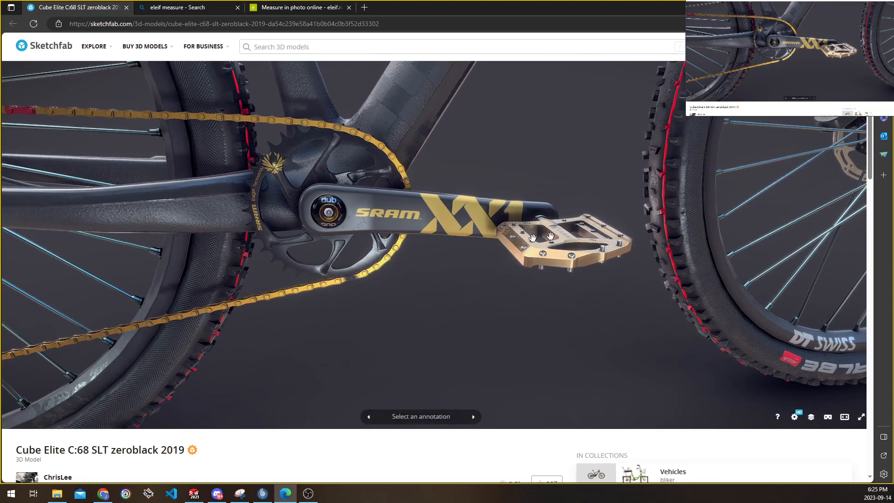
Compare the crank and pedal with the whole bicycle in an angled view, alternating between close-up and overview
scroll(569, 239, "down", 10)
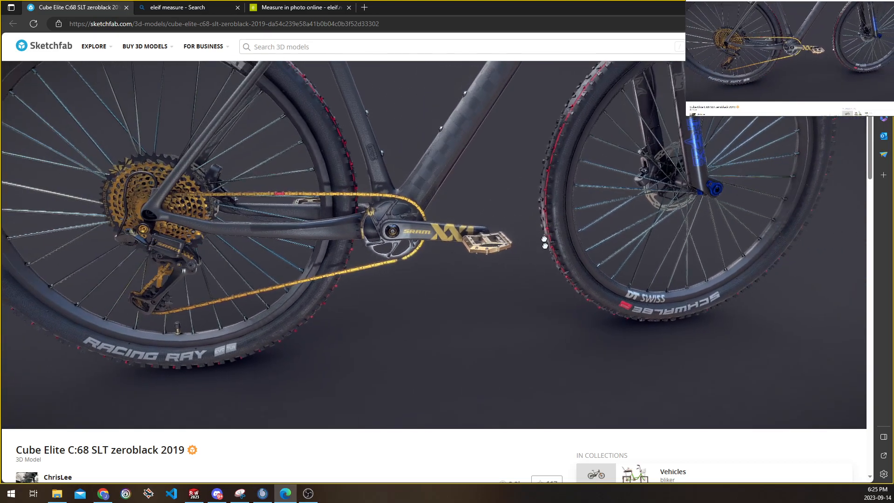
right_click_drag(493, 223, 510, 252)
scroll(555, 387, "up", 2)
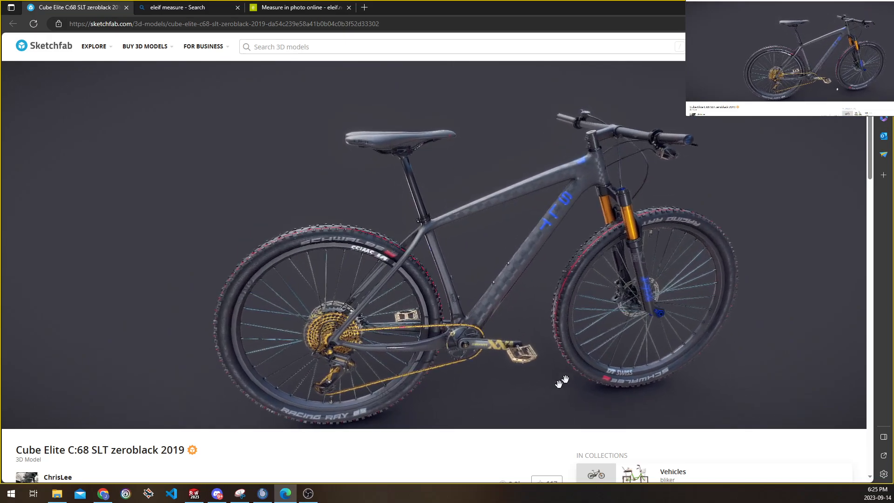
right_click_drag(532, 314, 528, 293)
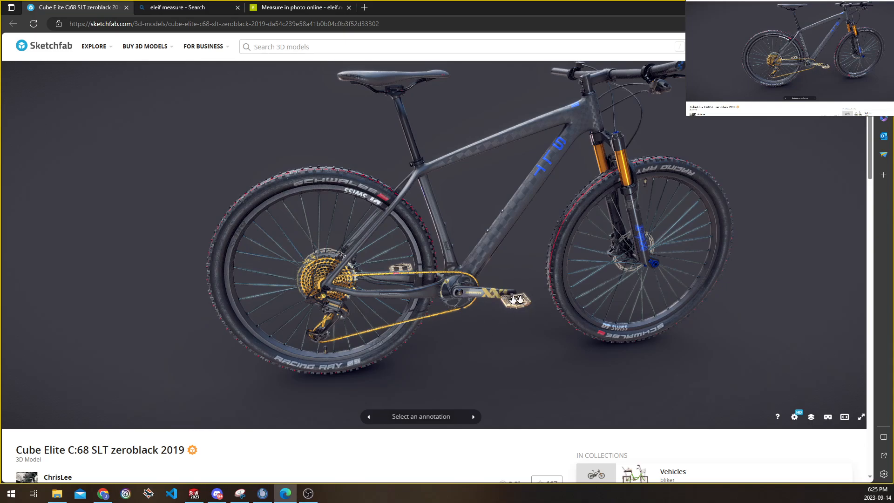
scroll(538, 336, "up", 5)
scroll(532, 271, "down", 1)
right_click_drag(532, 272, 584, 216)
scroll(583, 216, "down", 1)
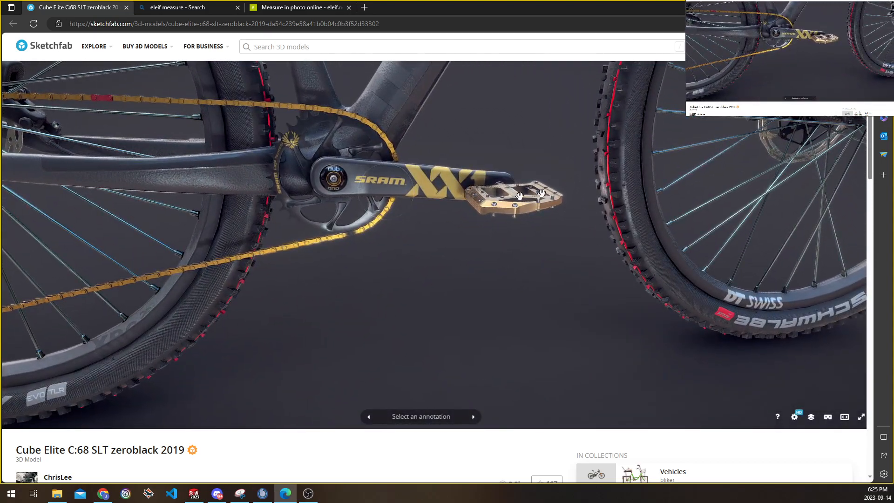
scroll(450, 335, "down", 2)
scroll(449, 335, "down", 3)
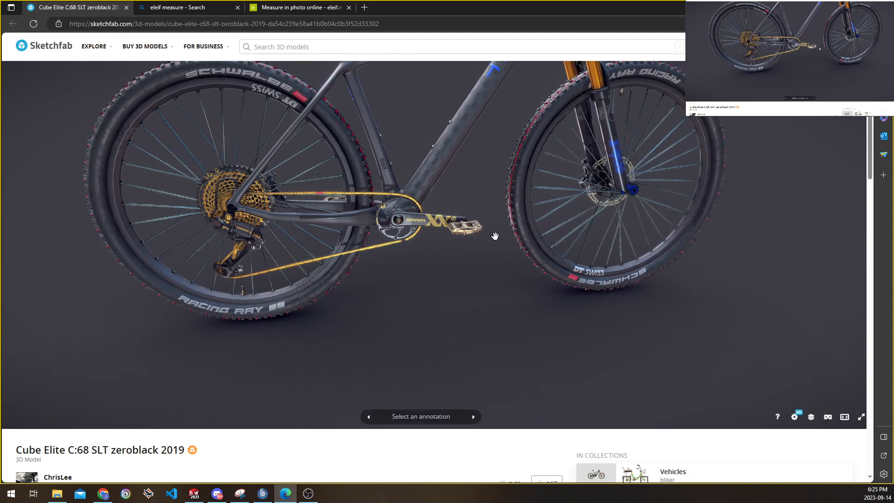
left_click_drag(459, 214, 511, 279)
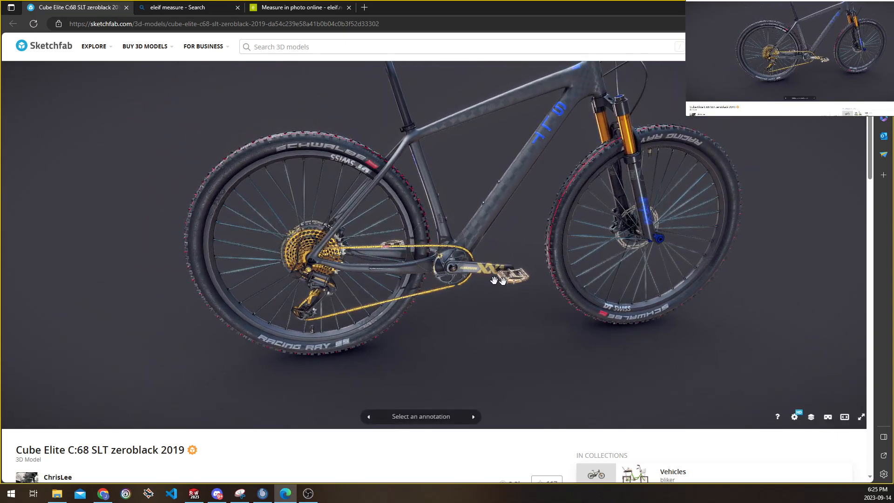
right_click_drag(505, 252, 524, 253)
scroll(532, 247, "down", 1)
scroll(533, 243, "down", 2)
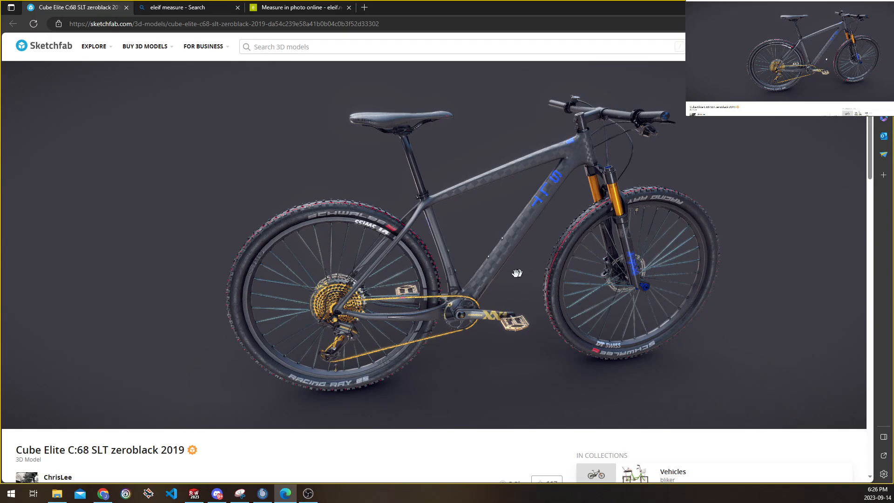
right_click_drag(384, 191, 392, 185)
scroll(392, 185, "down", 1)
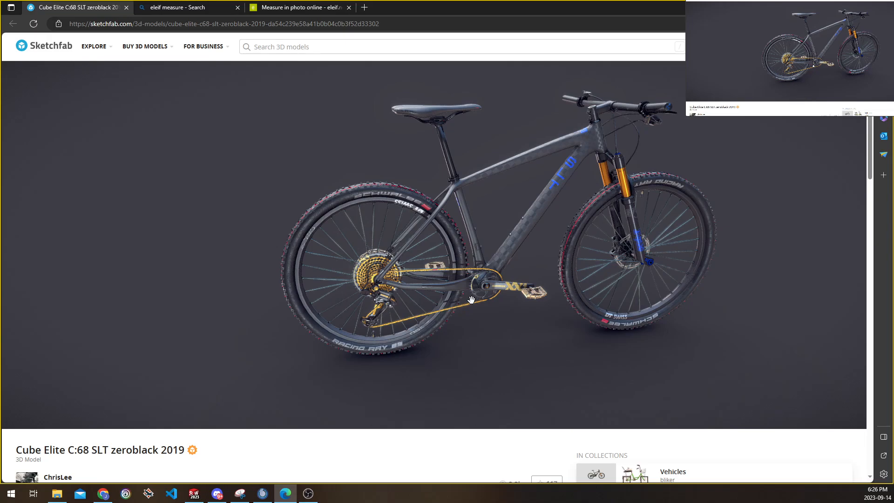
Switch back to SOLIDWORKS and sketch a center rectangle about 49 by 39 mm centered on the origin
left_click(193, 488)
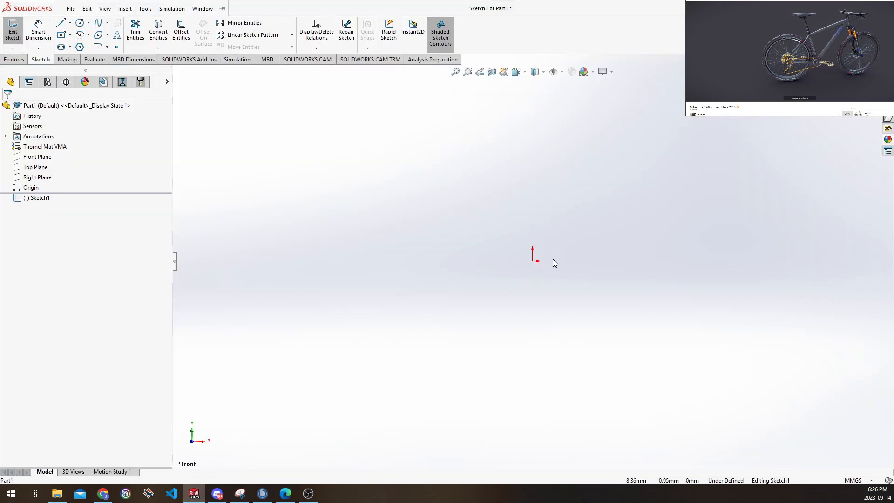
mouse_move(571, 262)
middle_mouse_down("ctrl")
mouse_move(563, 245)
mouse_move(553, 253)
middle_mouse_up("ctrl")
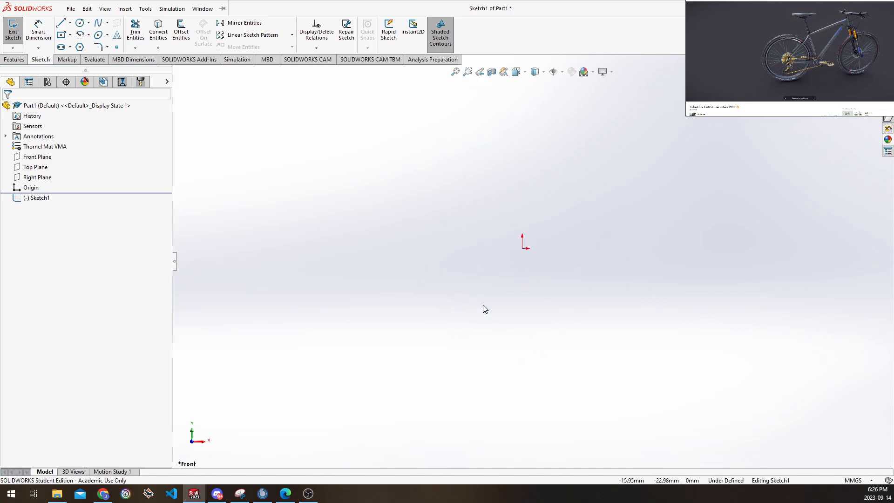
middle_click_drag(520, 220, 506, 228, "ctrl")
left_click(70, 36)
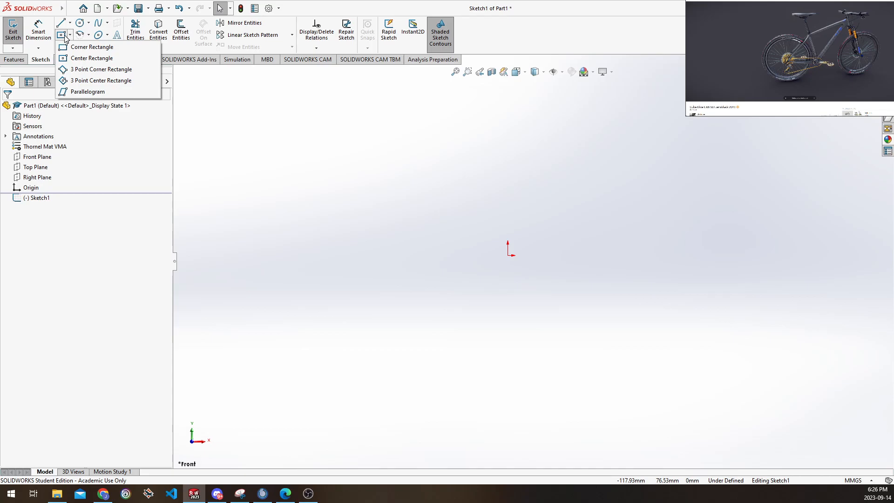
left_click(92, 58)
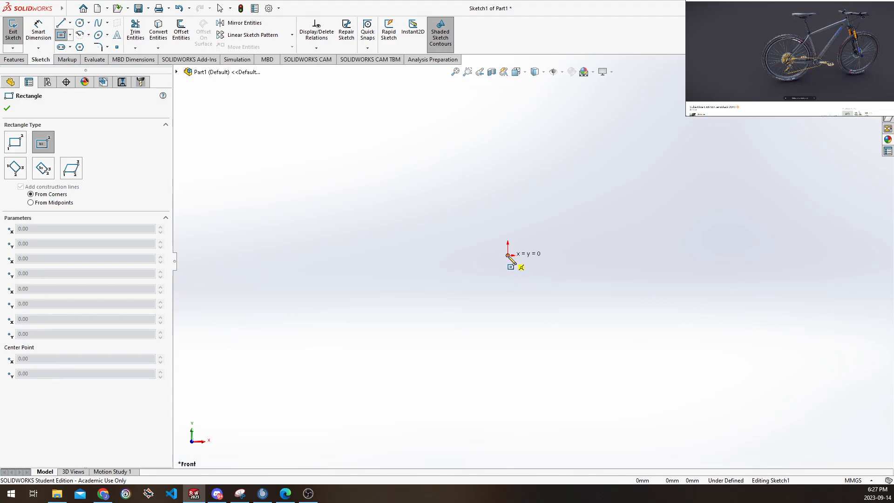
left_click(508, 255)
left_click(582, 310)
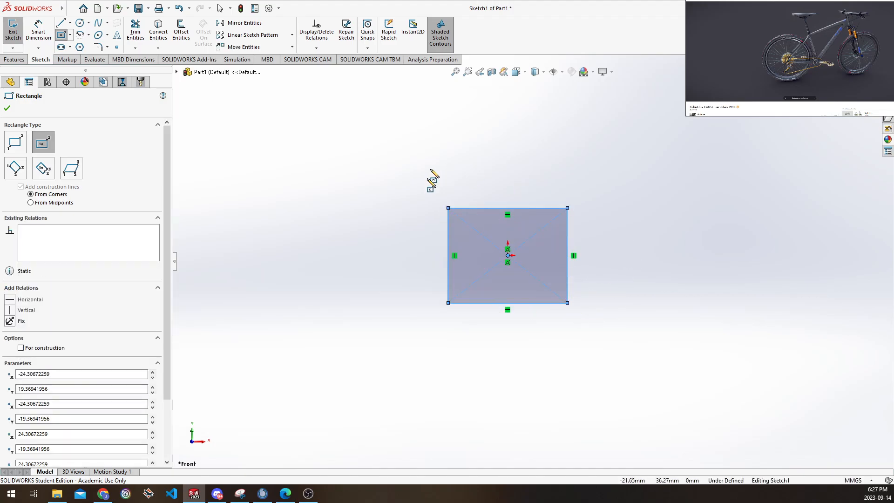
key("Escape")
left_click_drag(619, 242, 467, 315)
Sketch a second center rectangle about 98 by 93 mm away from the origin and move it by its center point
left_click(61, 35)
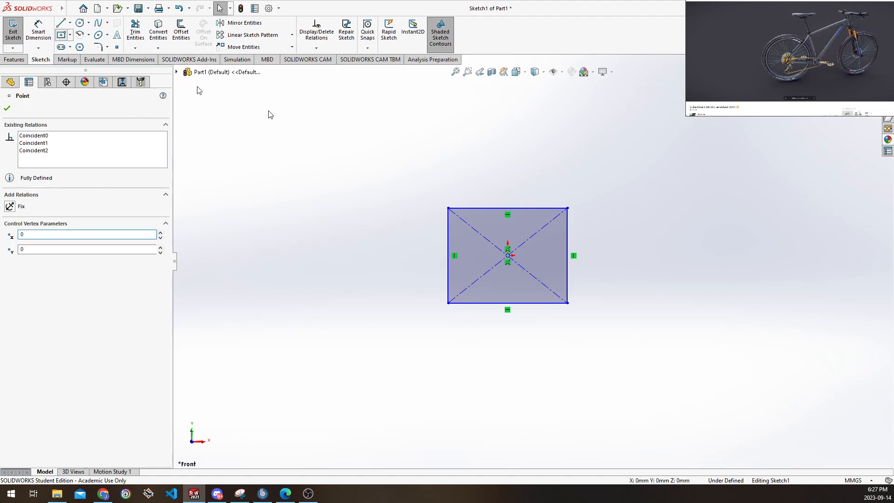
left_click(627, 154)
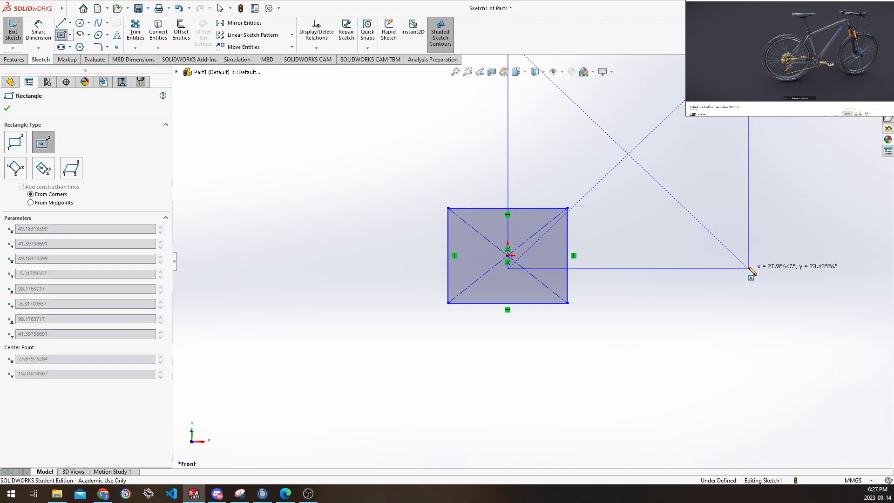
left_click(750, 269)
key("Escape")
left_click_drag(628, 154, 670, 256)
Delete the second rectangle together with its center point and construction diagonals
key("ctrl+z")
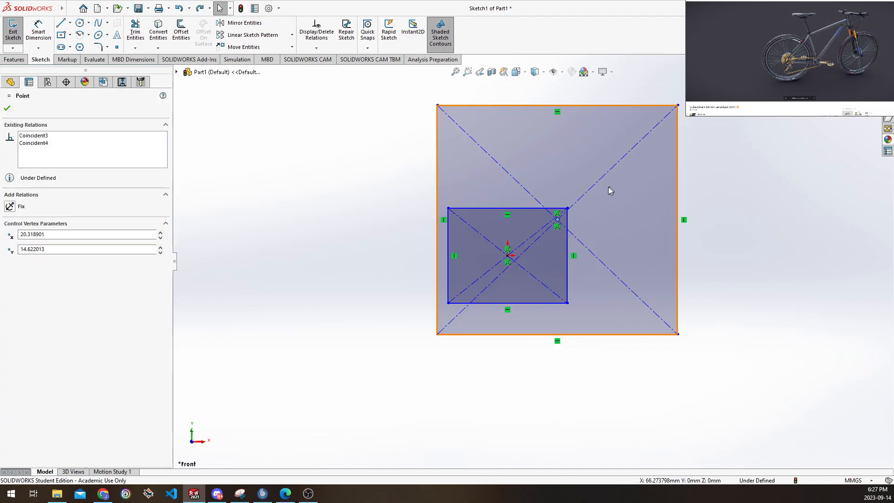
key("Delete")
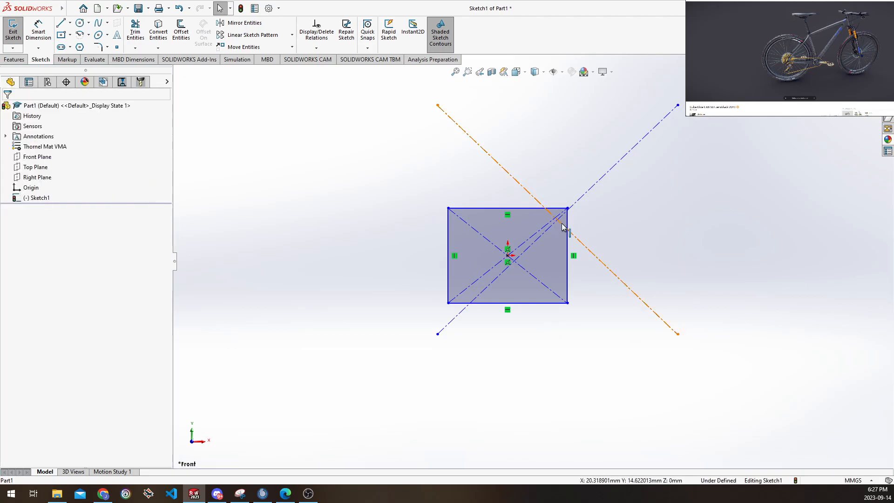
left_click(568, 230)
key("Delete")
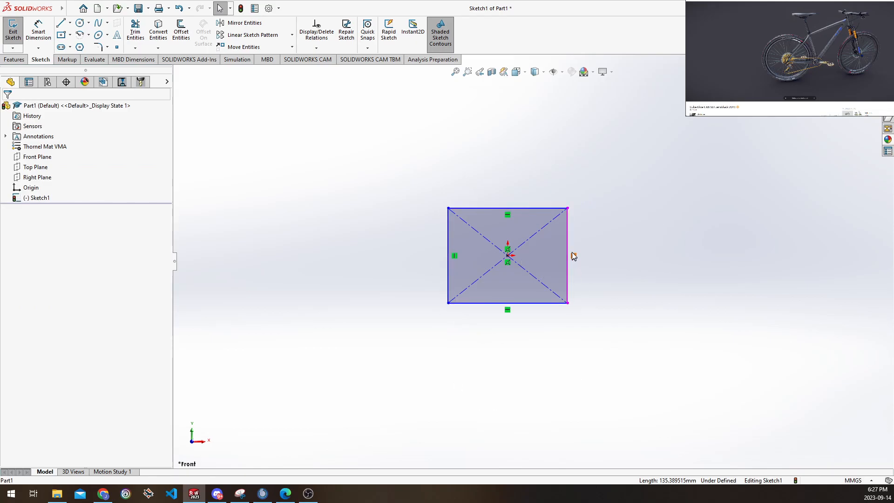
Enlarge the rectangle around the origin by its upper-right corner to about 81 by 70 mm
left_click_drag(567, 208, 607, 170)
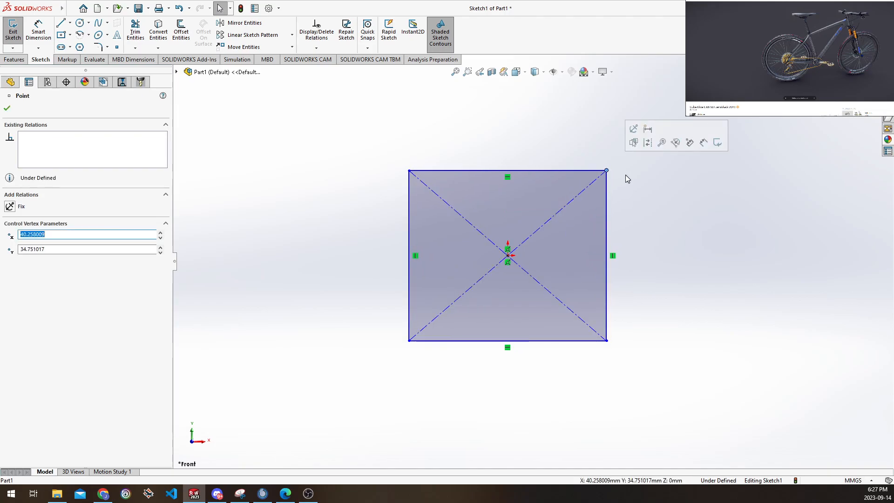
left_click(684, 185)
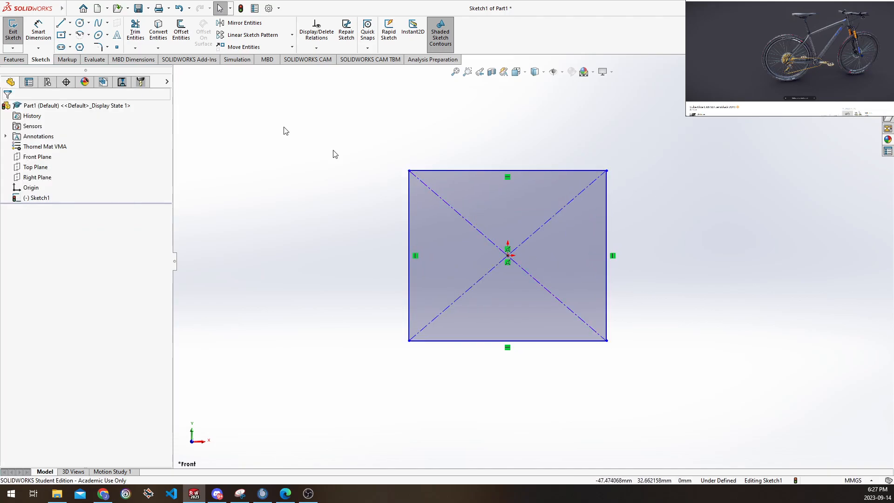
left_click(70, 36)
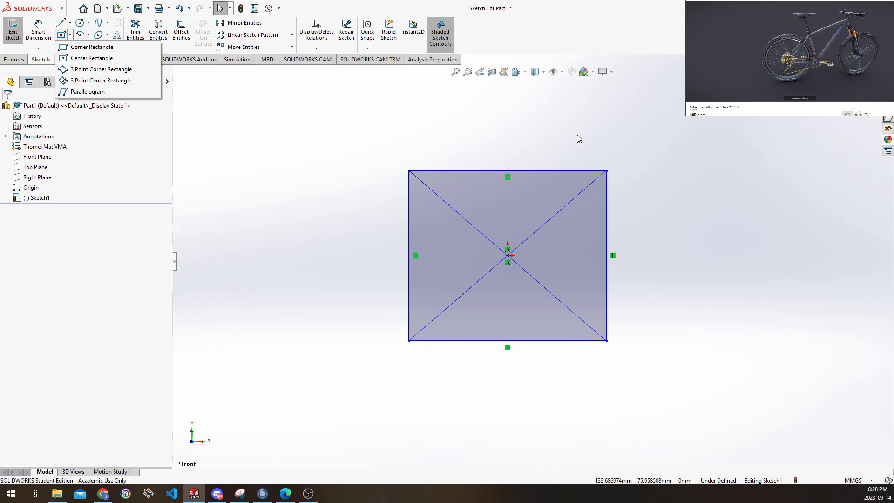
Examine the rectangle's center point at the origin and its coincident relations up close
left_click(509, 260)
left_click(508, 259)
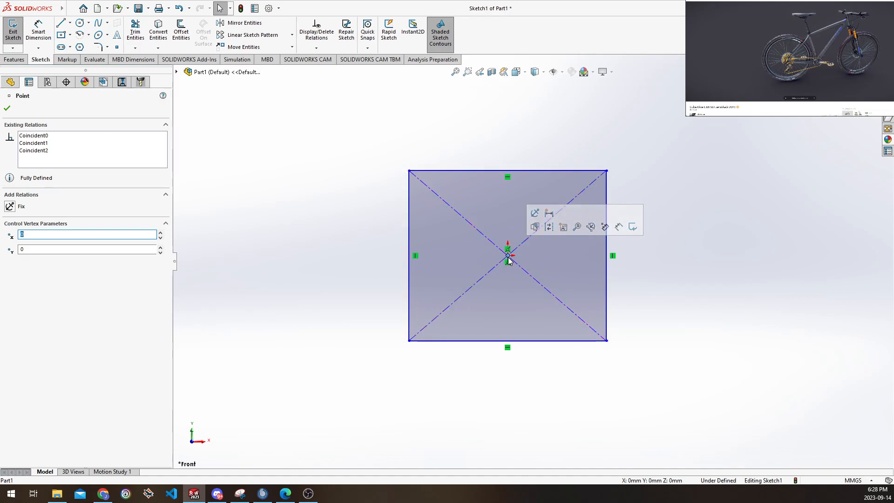
scroll(512, 255, "up", 3)
scroll(525, 271, "down", 6)
scroll(530, 279, "up", 2)
middle_click_drag(530, 281, 513, 258, "ctrl")
scroll(511, 254, "down", 1)
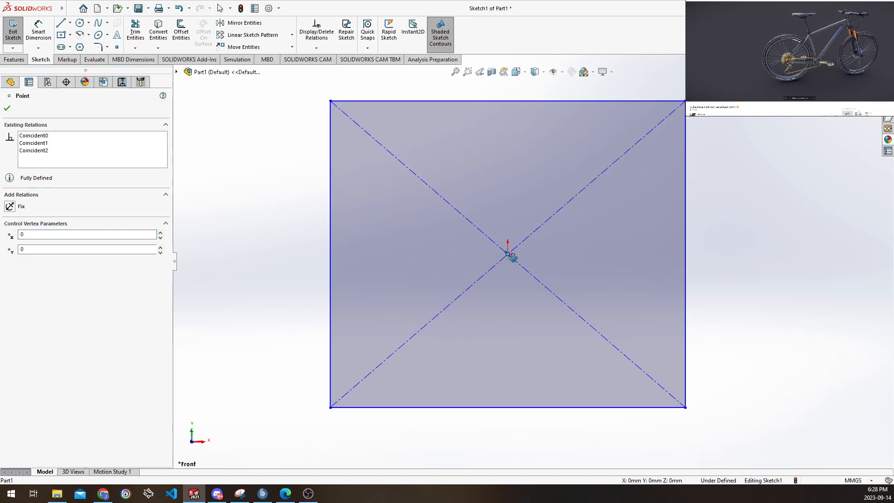
scroll(513, 258, "up", 1)
left_click(512, 256)
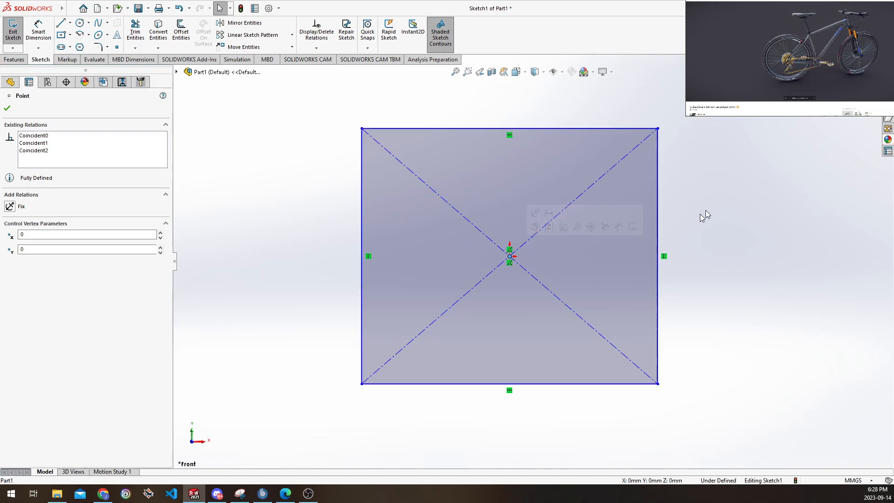
left_click(701, 215)
left_click(510, 259)
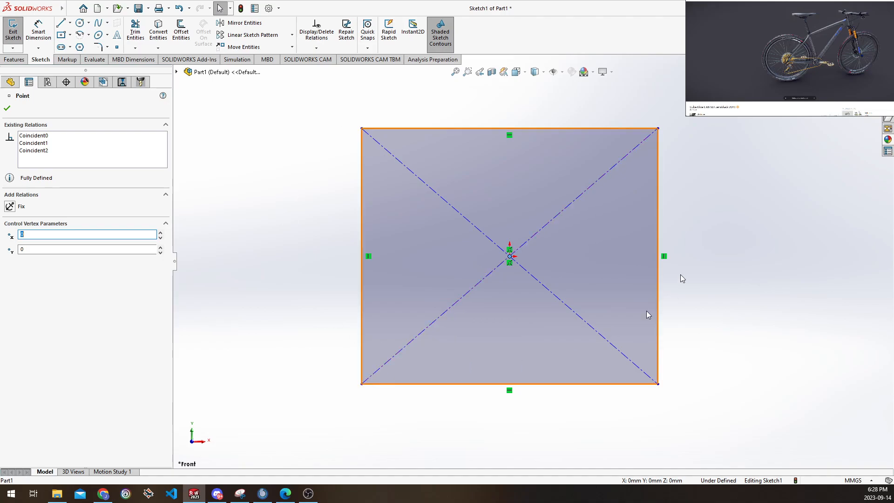
key("Escape")
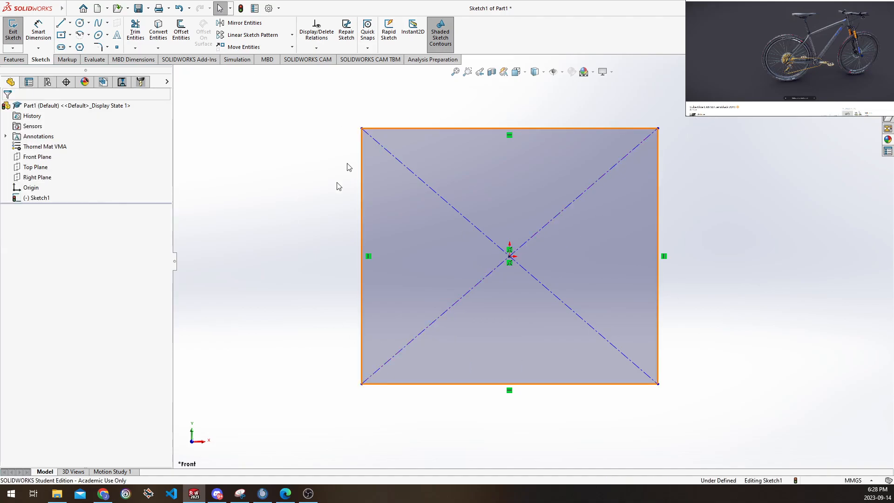
Enlarge the rectangle by its upper-right corner to about 86 by 78 mm
scroll(649, 207, "up", 3)
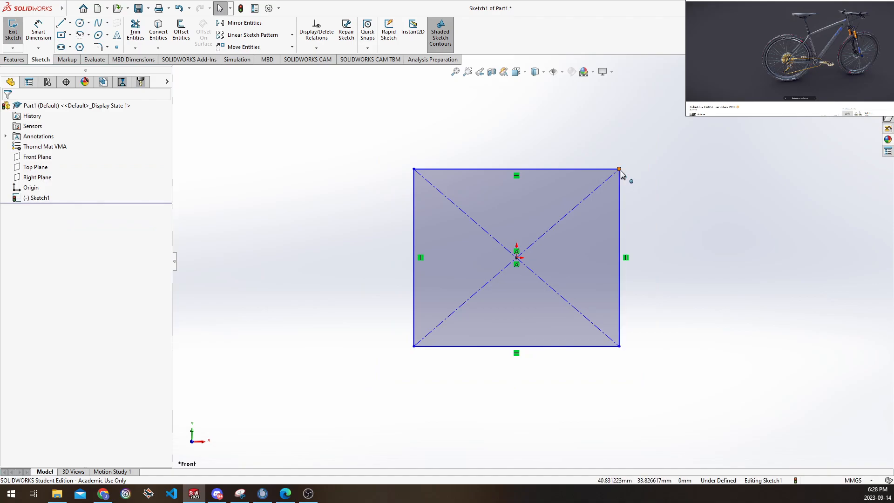
left_click_drag(619, 170, 630, 159)
scroll(569, 249, "down", 3)
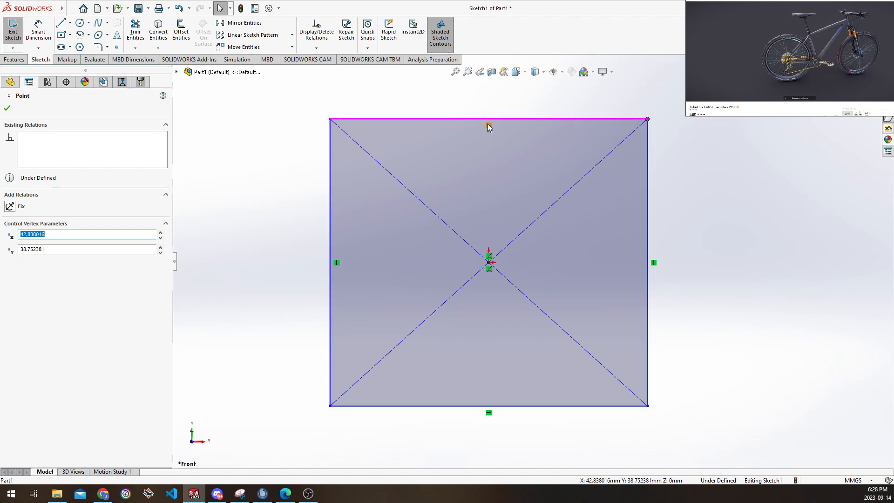
Inspect the line properties and relations of the rectangle's bottom edge, right edge and both construction diagonals
left_click(528, 414)
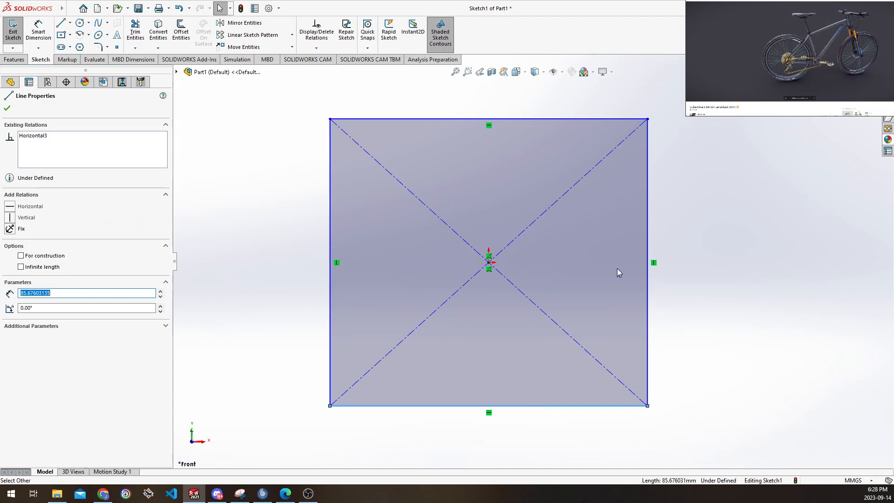
left_click(648, 233)
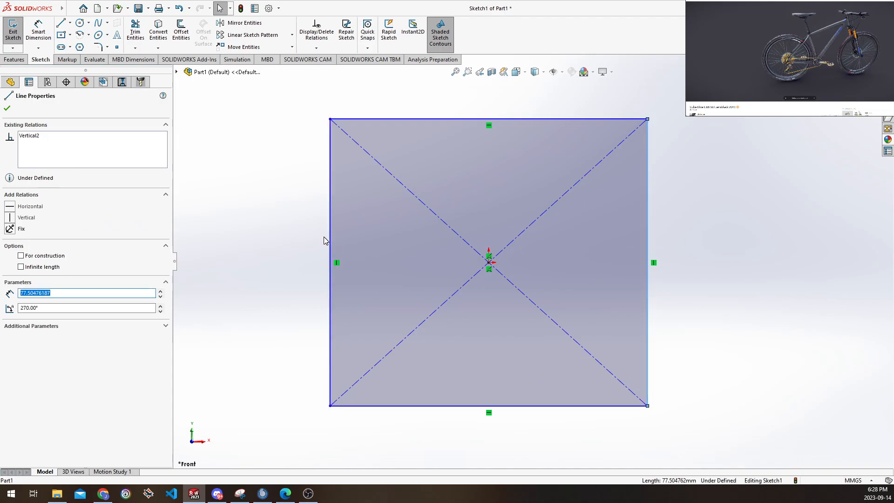
left_click(355, 141)
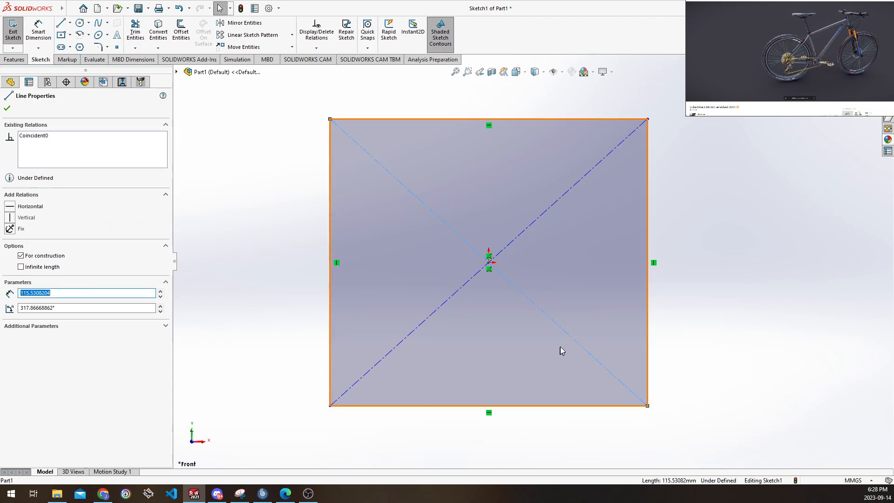
left_click(551, 204)
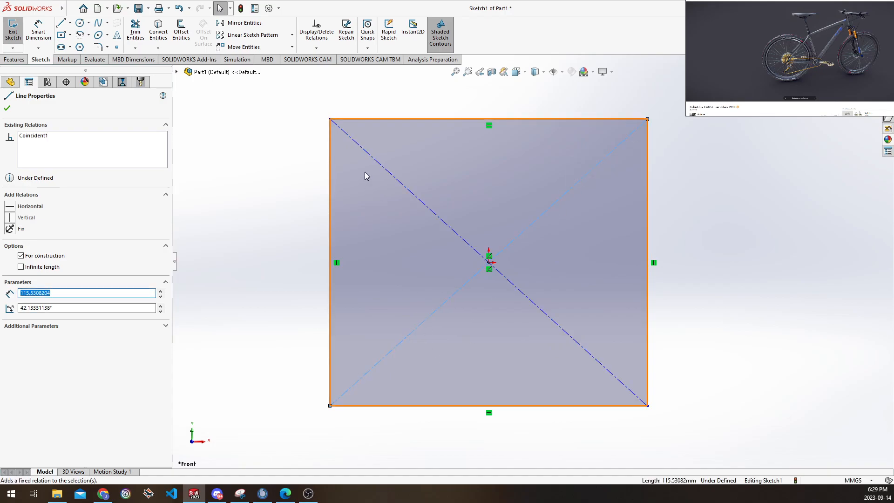
left_click(694, 208)
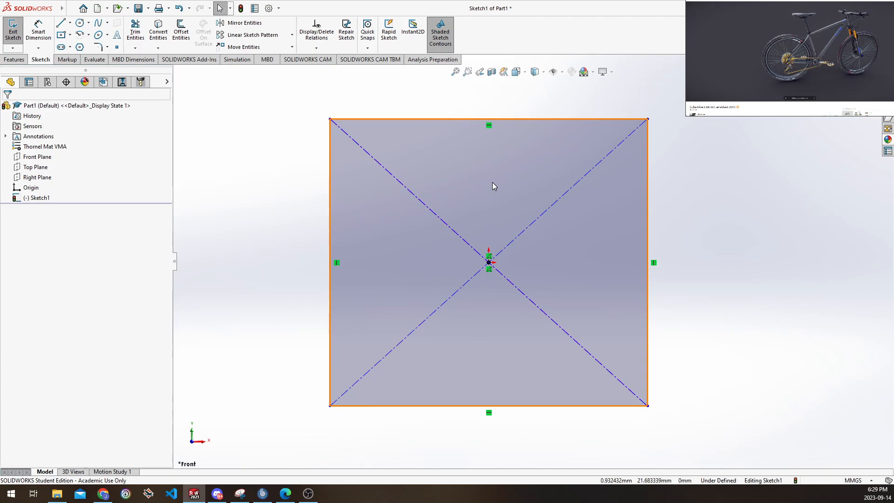
Enlarge the rectangle by its upper-left corner to about 90 by 83 mm, and check the top and left edges' properties
left_click_drag(347, 141, 321, 109)
left_click(711, 184)
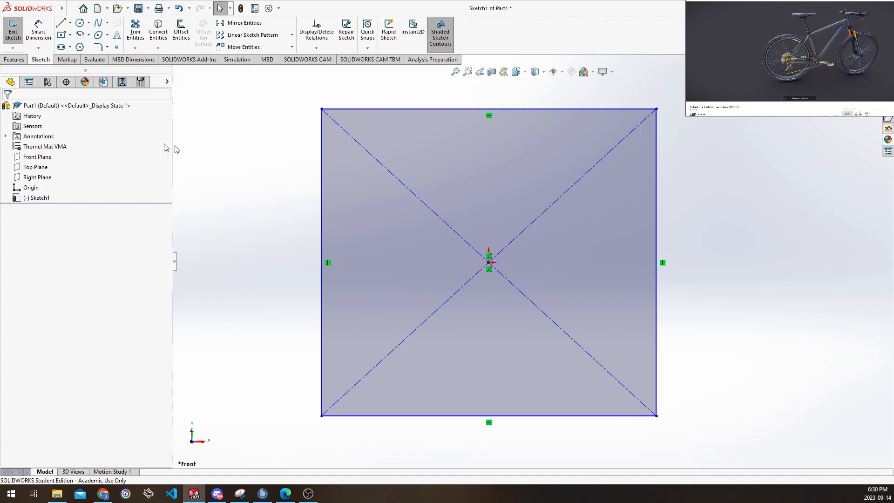
left_click(399, 109)
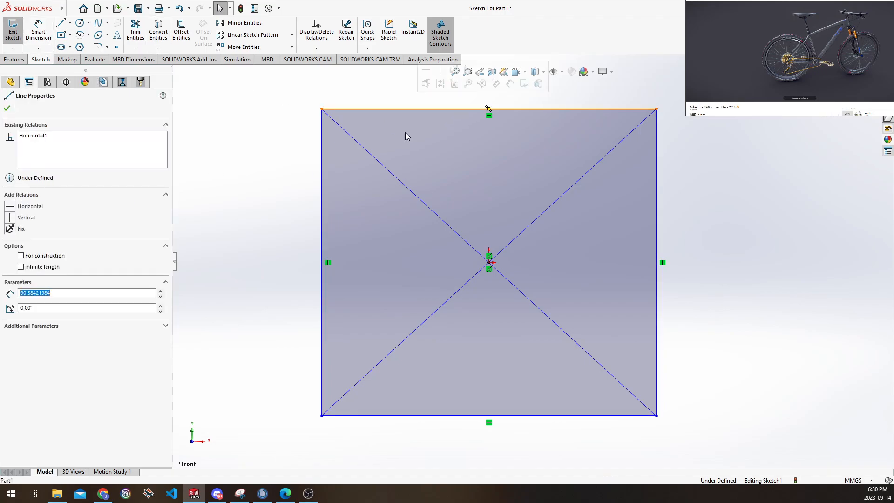
left_click(322, 156)
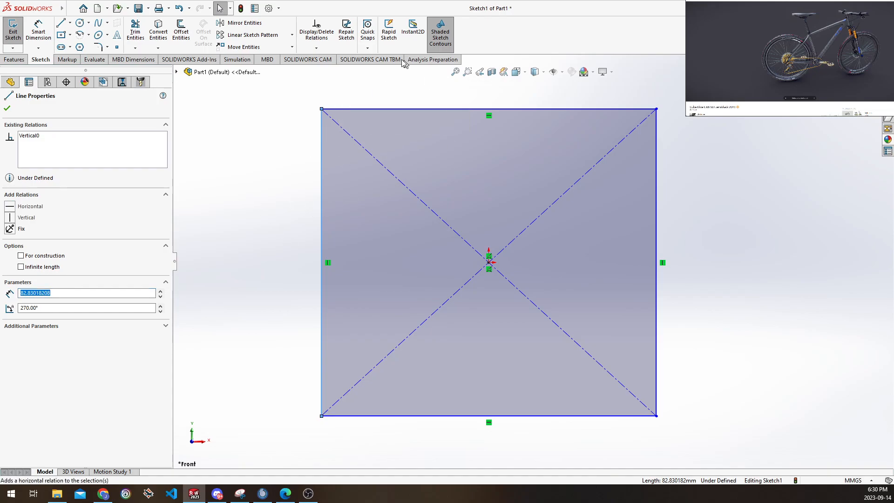
left_click(270, 144)
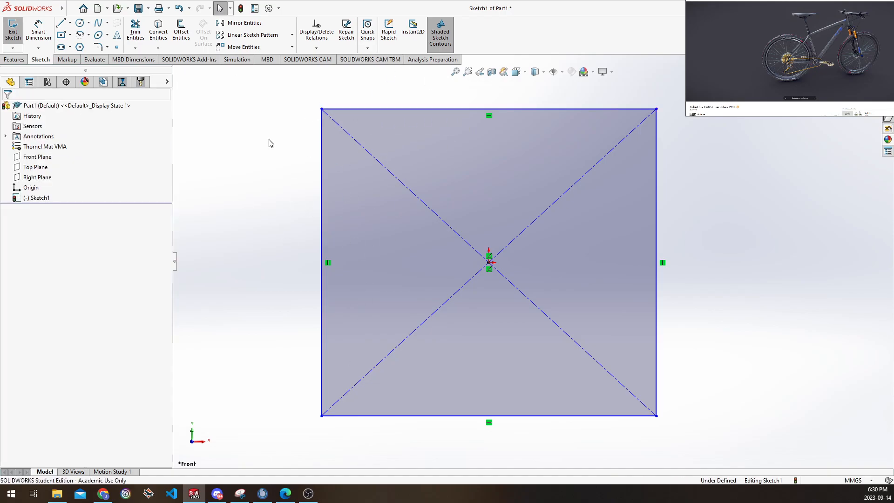
Examine the relations available for the left and top edges selected together, and return to the left edge's own properties
left_click(339, 204)
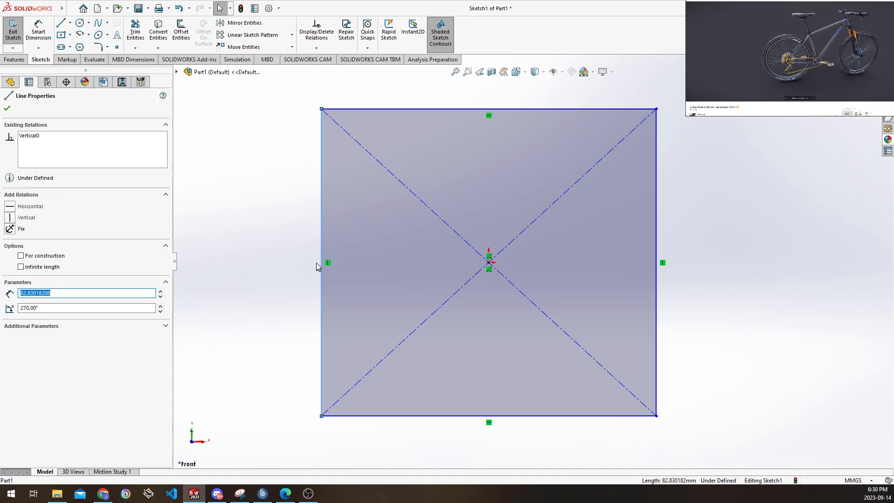
left_click(426, 107)
left_click(411, 108, "ctrl")
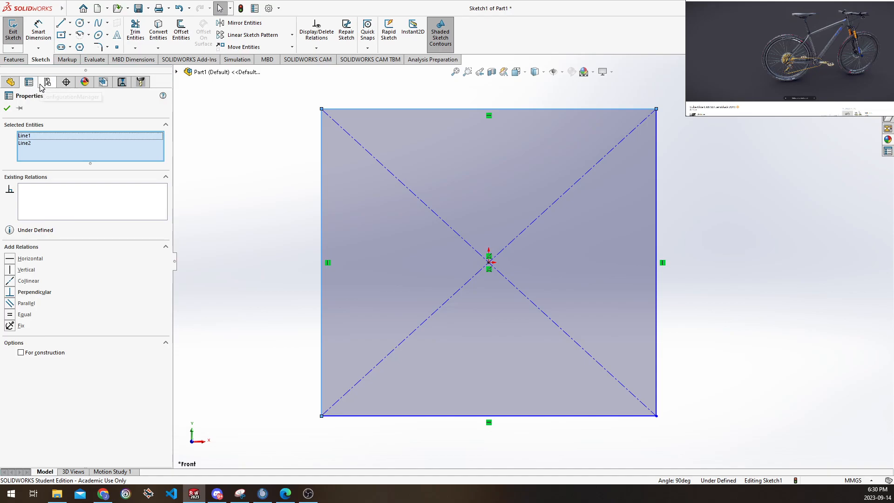
left_click(9, 84)
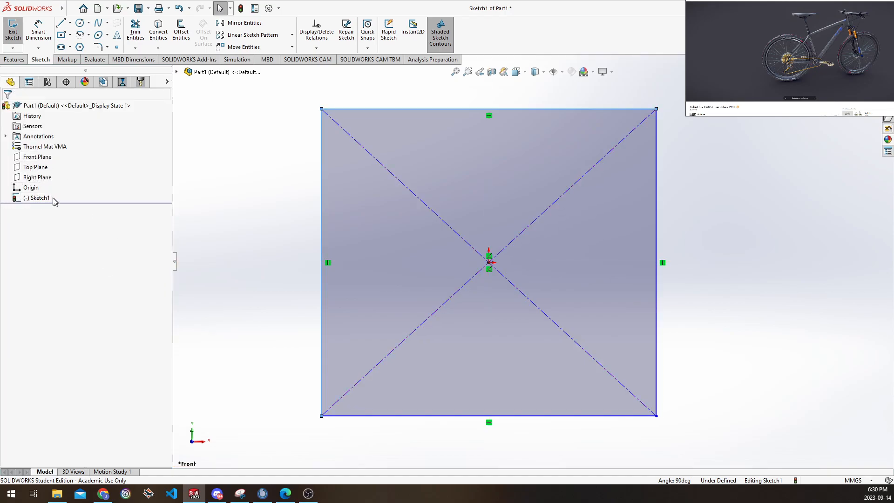
left_click(28, 83)
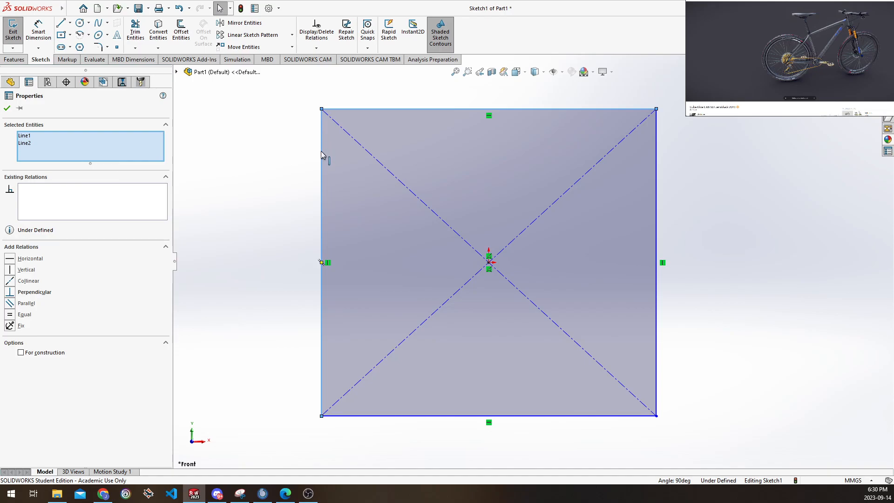
key("Escape")
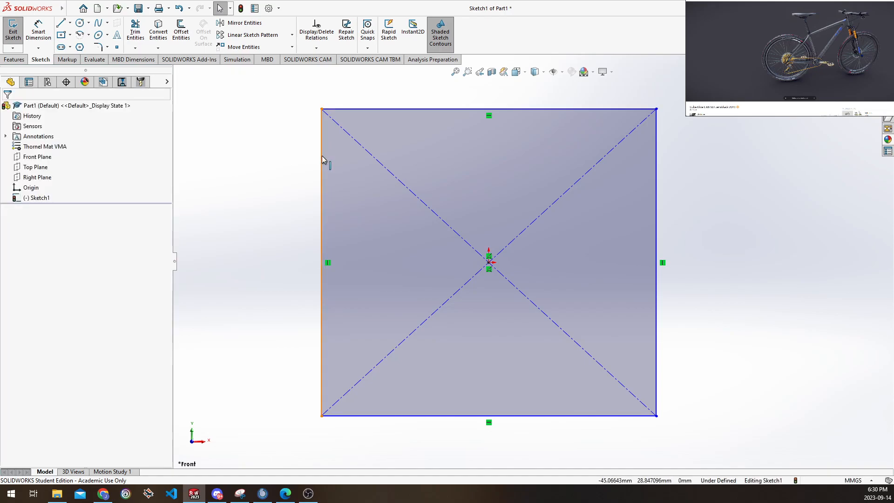
left_click(322, 155)
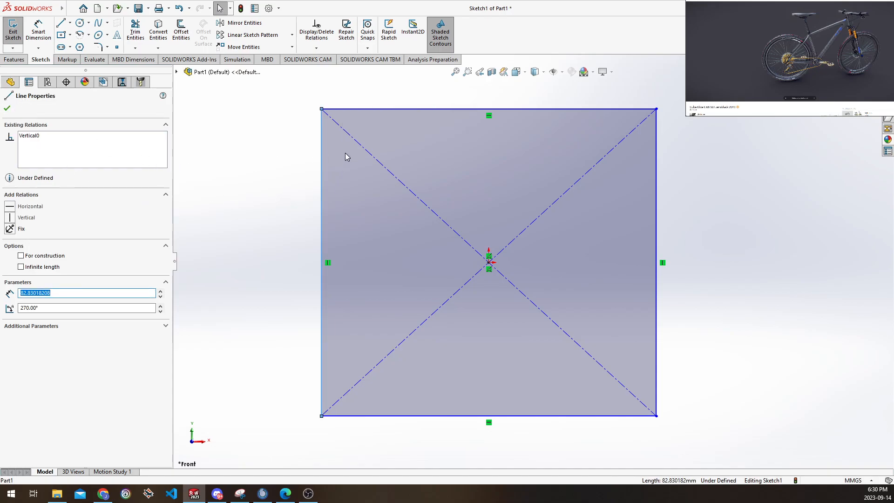
Add a Perpendicular relation between the rectangle's left and top edges
left_click(354, 107, "ctrl")
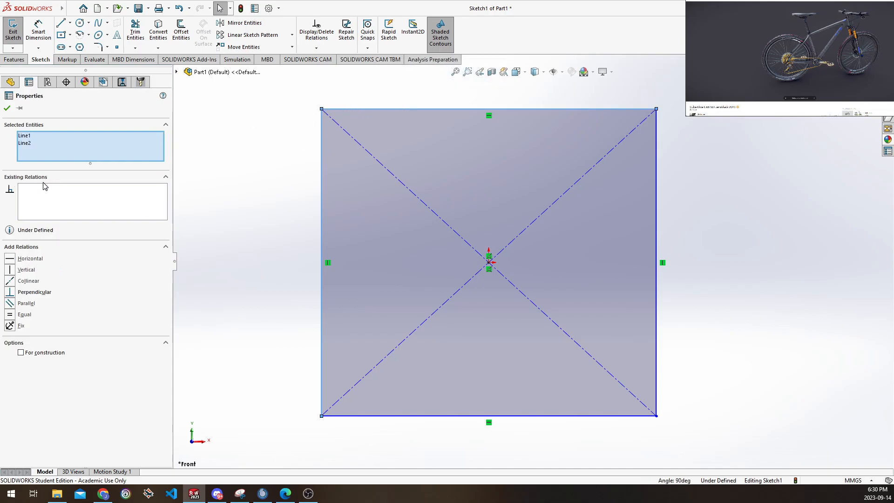
left_click(46, 201)
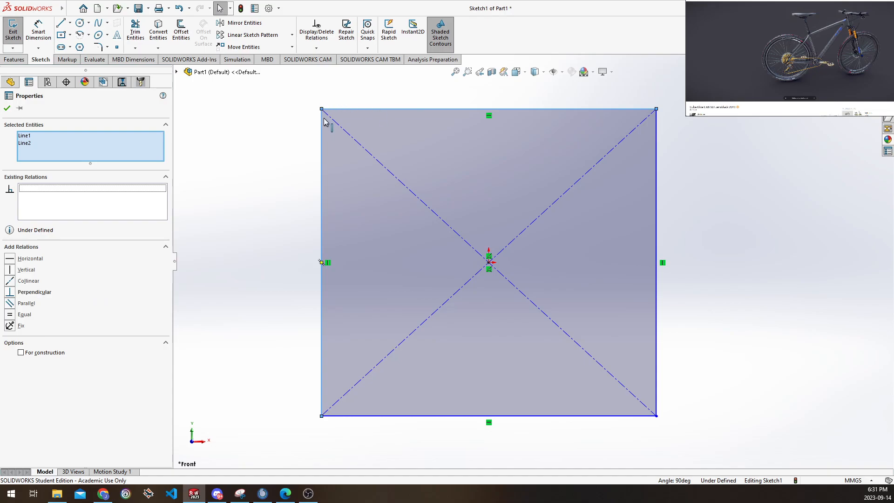
left_click(11, 293)
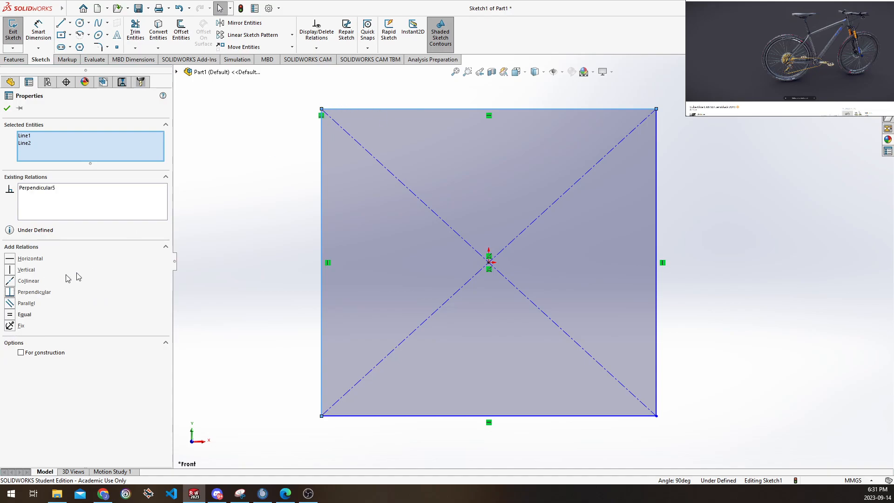
key("Escape")
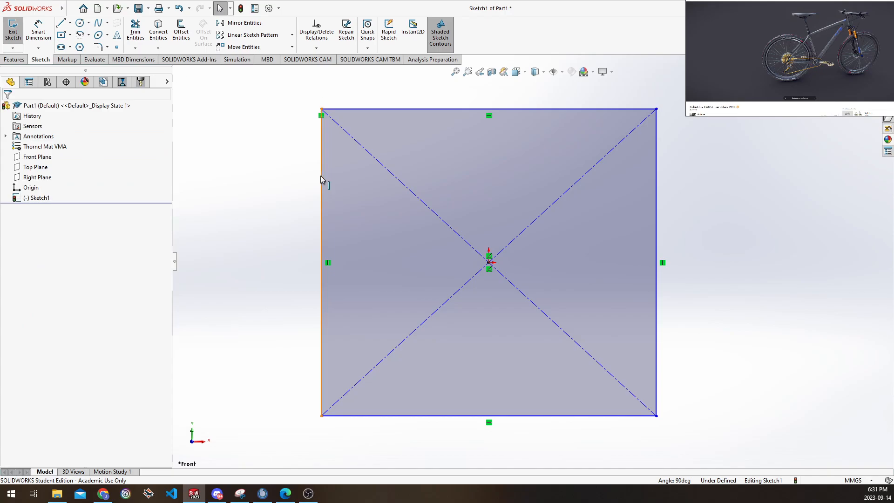
Inspect the relations shared by the left and top edges, including the perpendicular relation at the upper-left corner
left_click(322, 134)
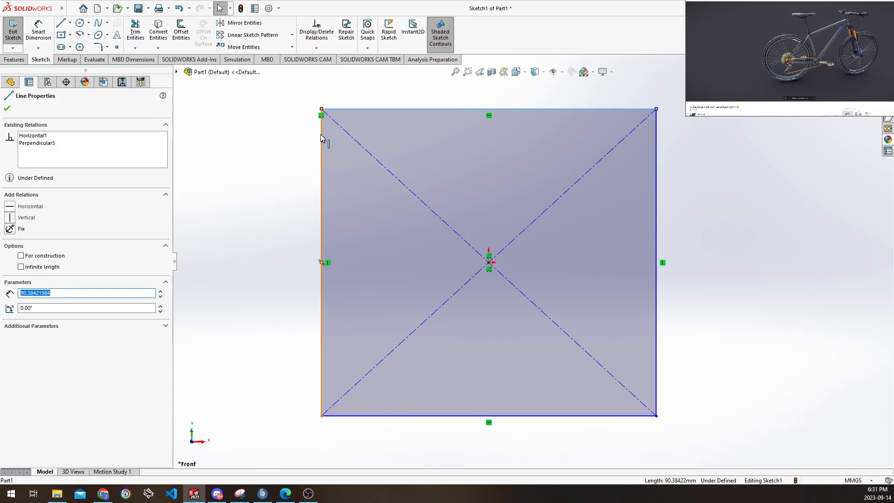
left_click(332, 109, "ctrl")
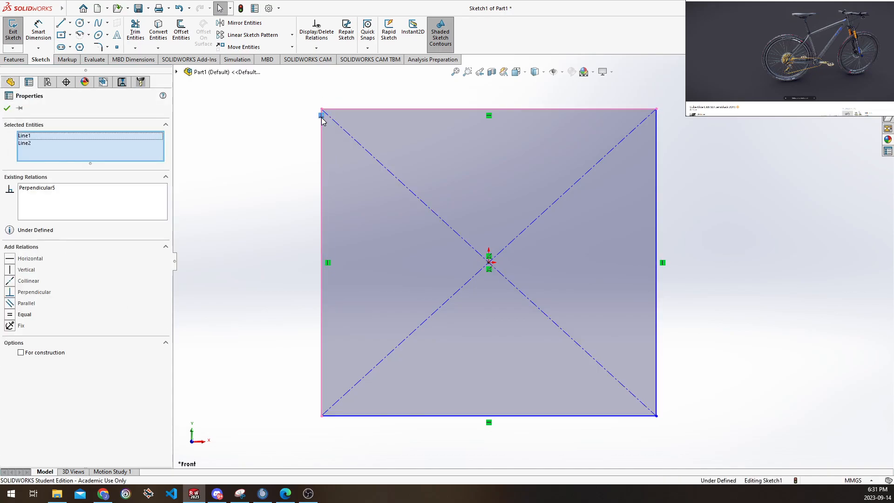
key("Escape")
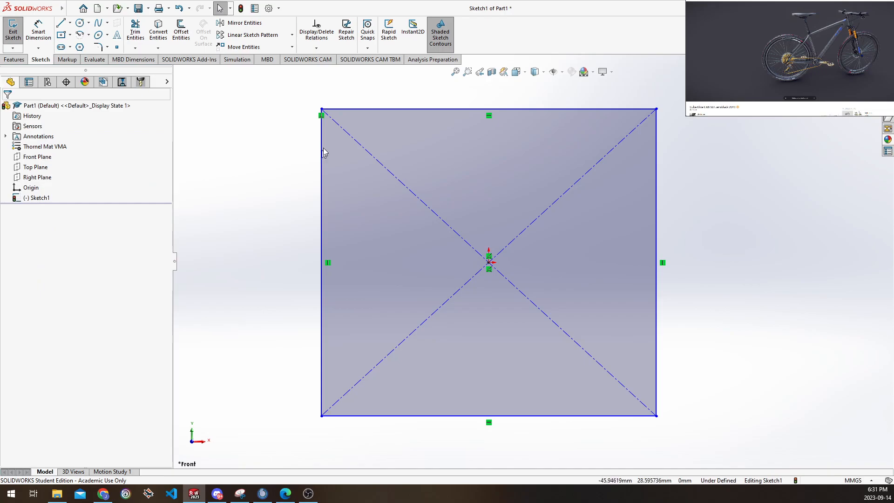
left_click(321, 115)
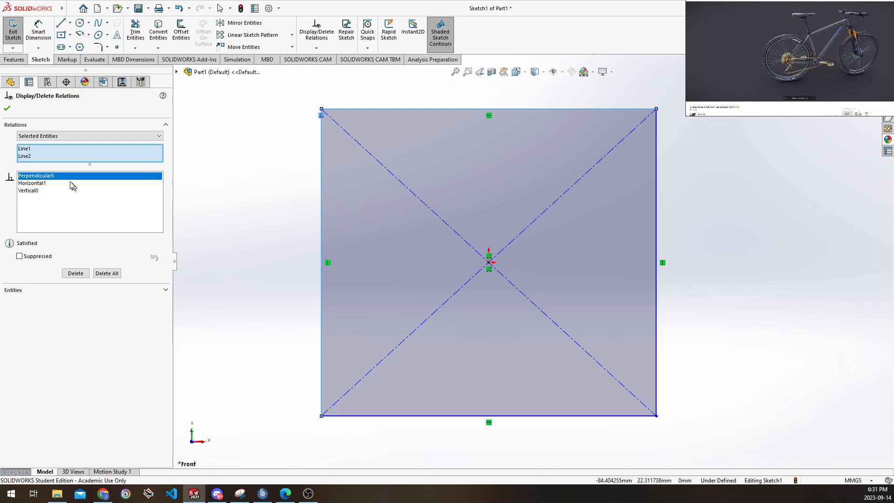
key("Escape")
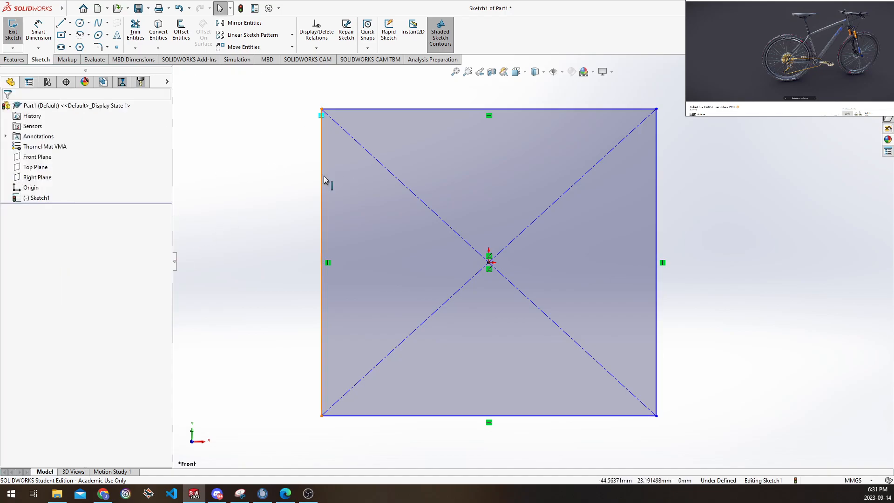
left_click(321, 178)
left_click(343, 109, "ctrl")
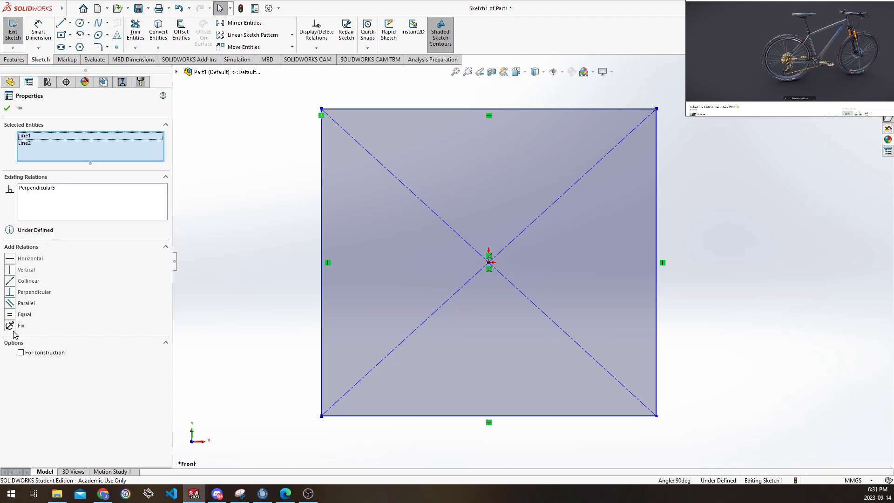
left_click(308, 113)
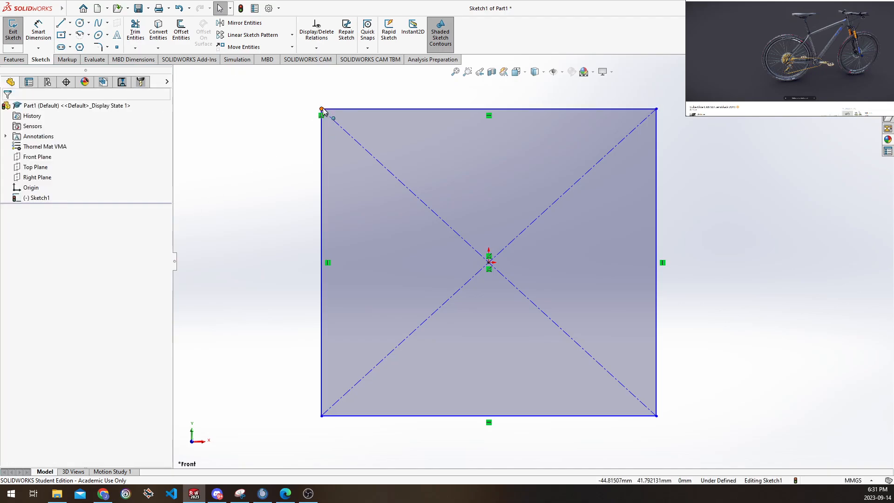
Fix the rectangle's upper-left corner point, try to move that corner, and check the top edge's properties
left_click(322, 109)
left_click(13, 207)
left_click(265, 177)
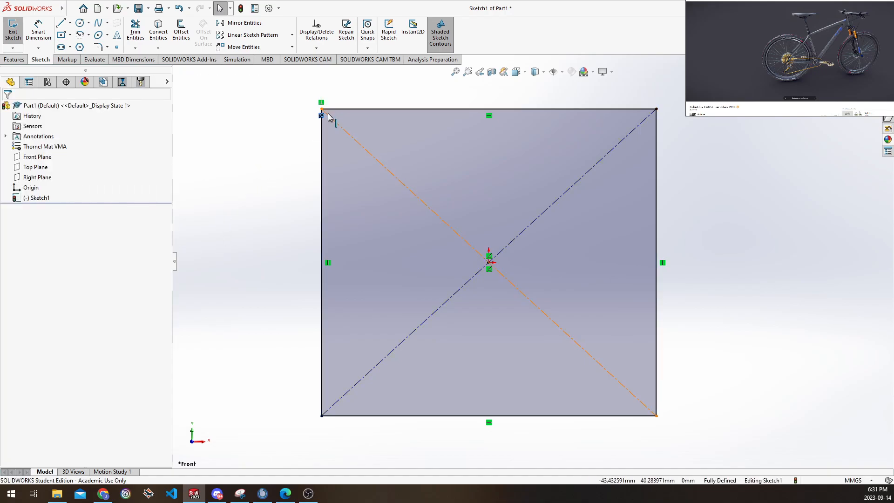
left_click_drag(321, 109, 353, 262)
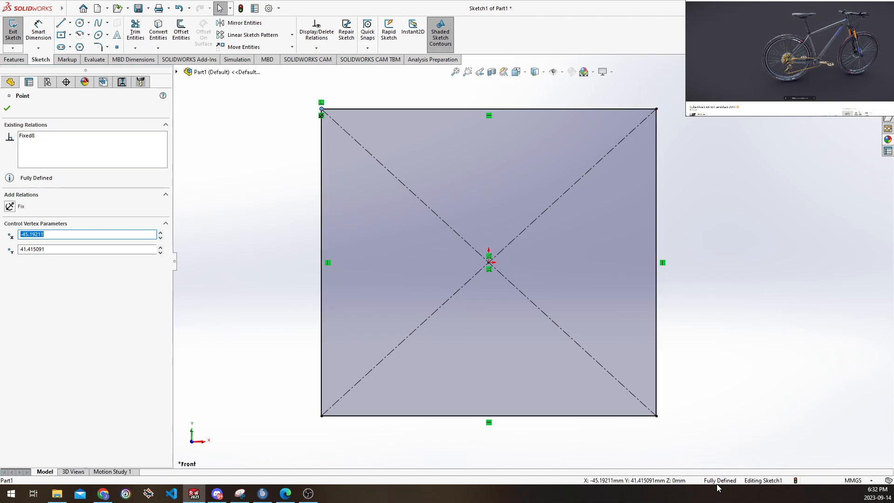
left_click(282, 115)
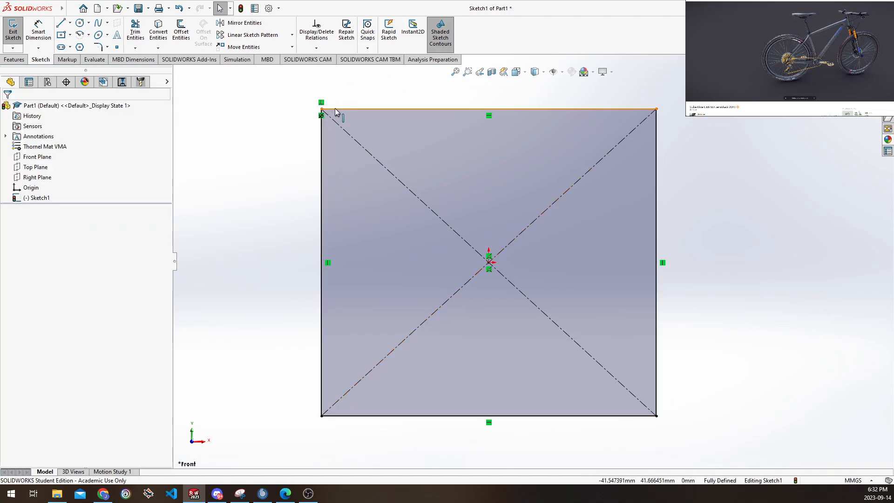
left_click(608, 115)
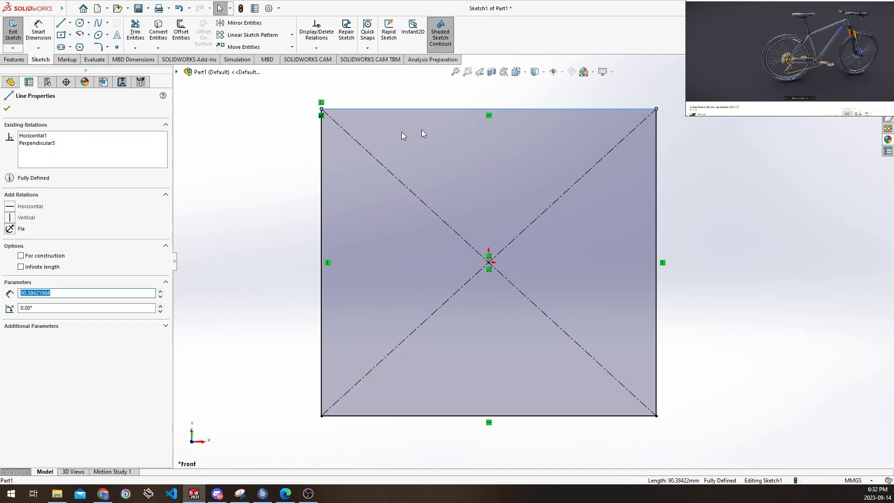
left_click(284, 124)
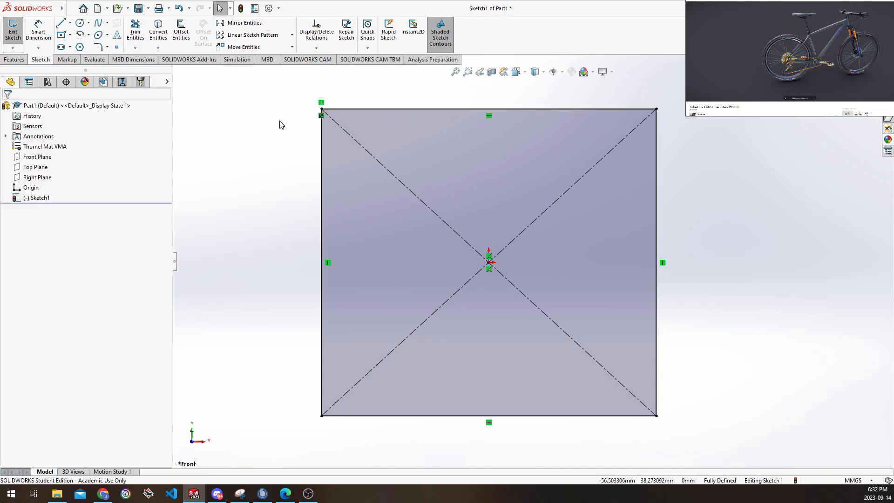
Remove the Fix relation from the rectangle's upper-left corner point
left_click(320, 115)
left_click(320, 103)
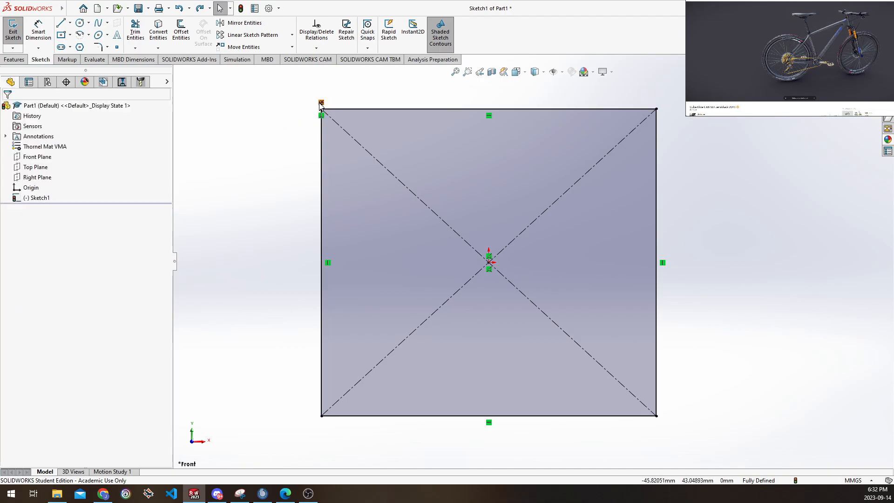
key("Delete")
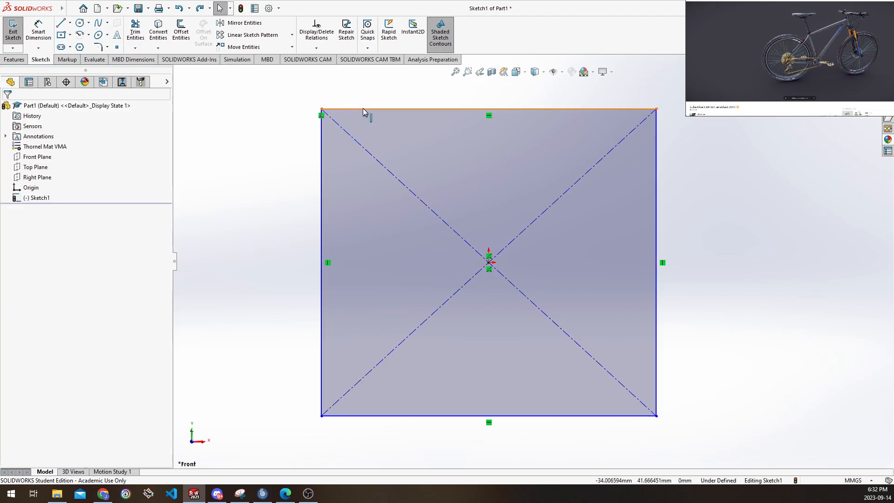
Add an Equal relation between the rectangle's top and left edges to make it a square
left_click(323, 182)
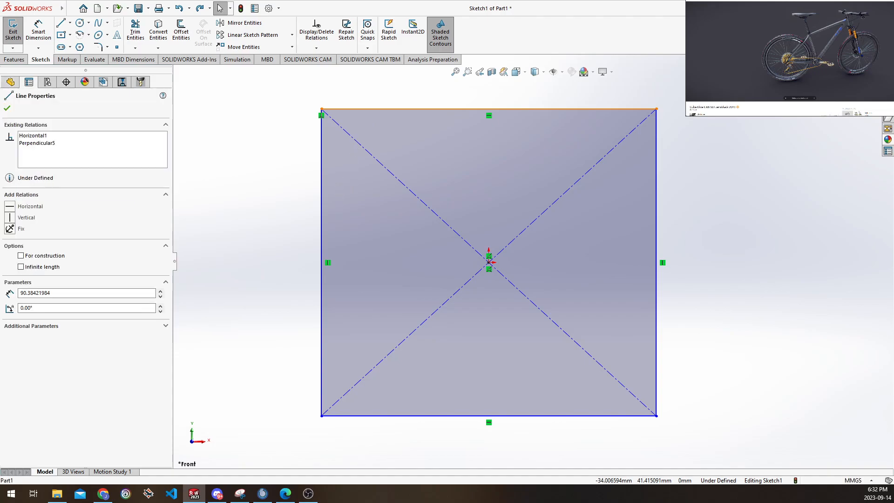
left_click(323, 180, "ctrl")
left_click(9, 315)
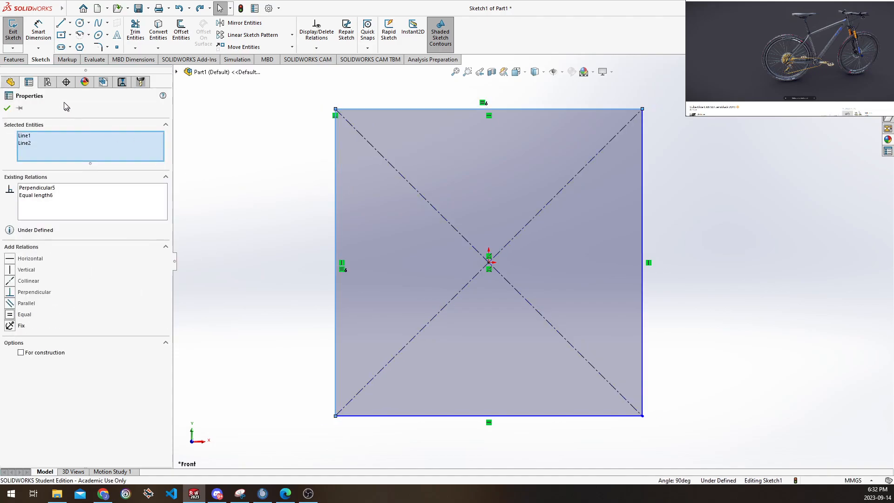
left_click(249, 184)
scroll(304, 225, "up", 5)
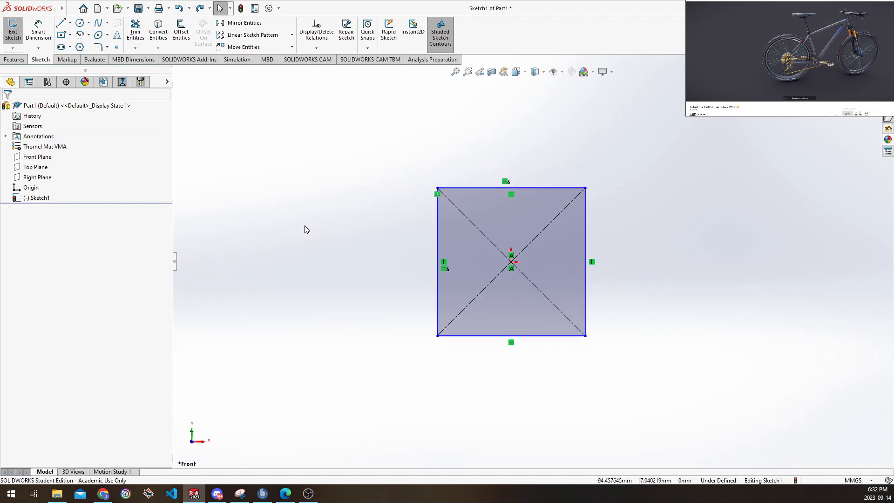
middle_click_drag(452, 255, 417, 265, "ctrl")
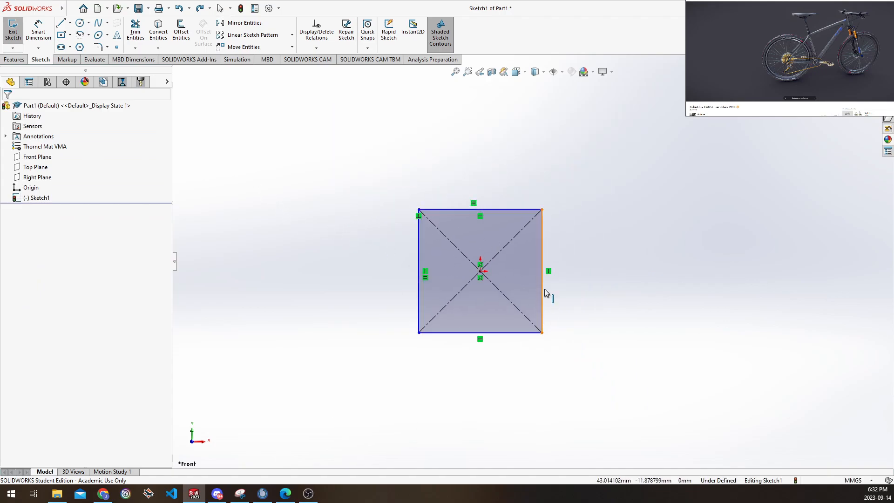
scroll(474, 298, "down", 3)
middle_click_drag(550, 254, 533, 262, "ctrl")
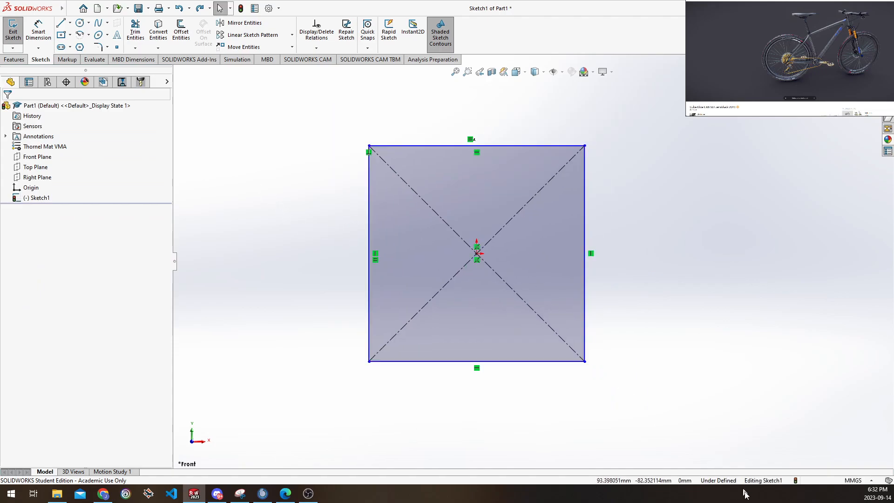
scroll(456, 235, "down", 1)
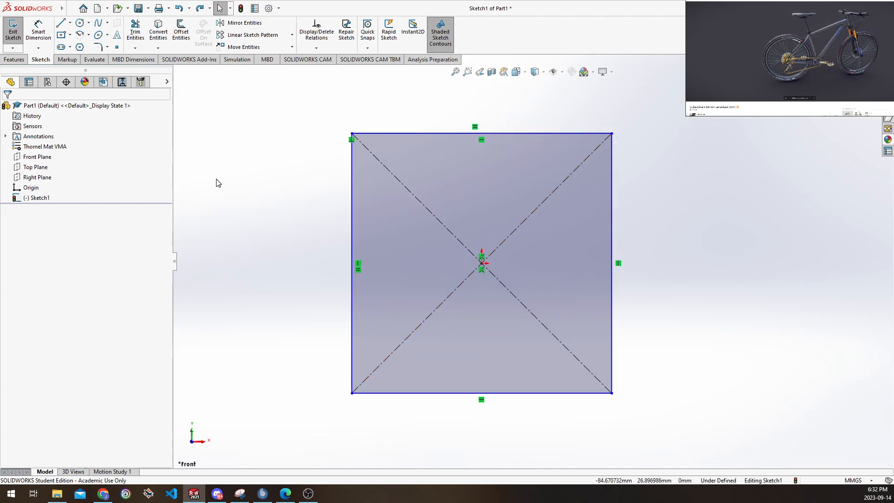
left_click(35, 29)
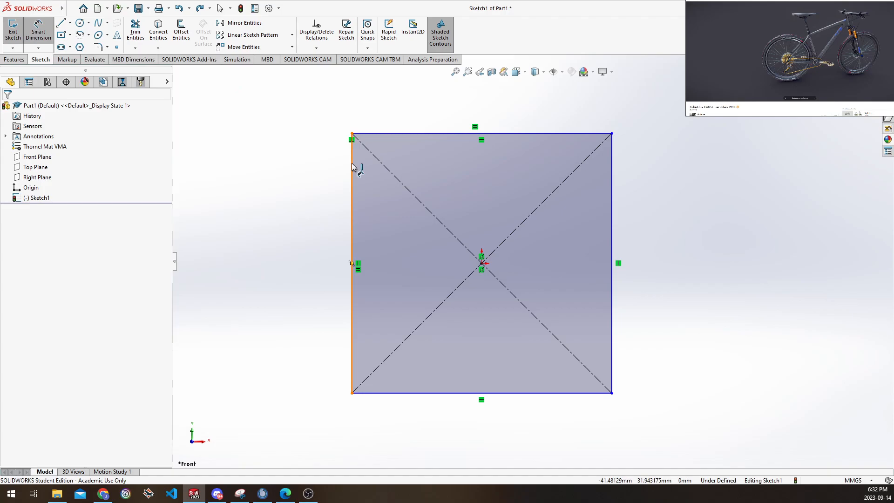
key("Escape")
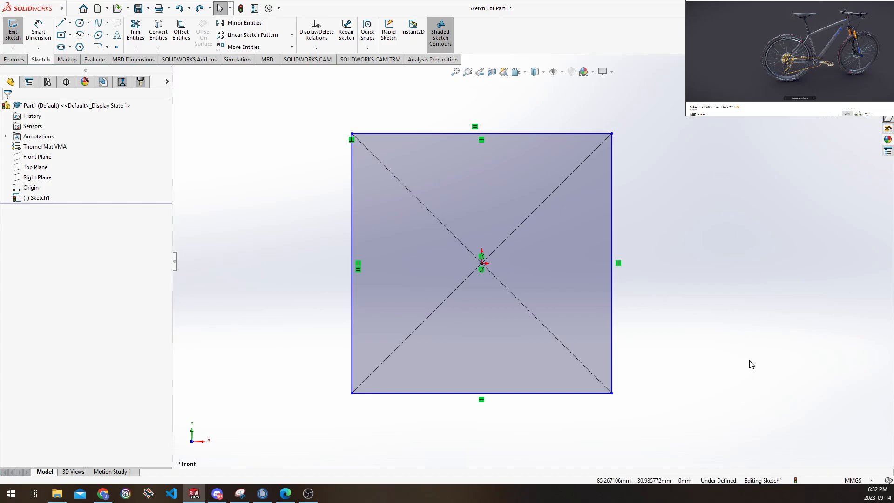
Switch the document units to IPS (inch, pound, second), and back to MMGS (millimeter, gram, second)
left_click(850, 481)
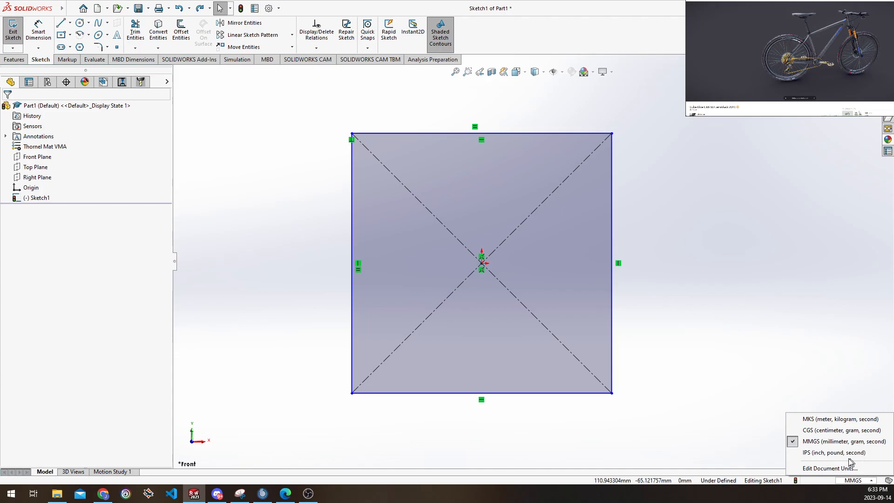
left_click(846, 454)
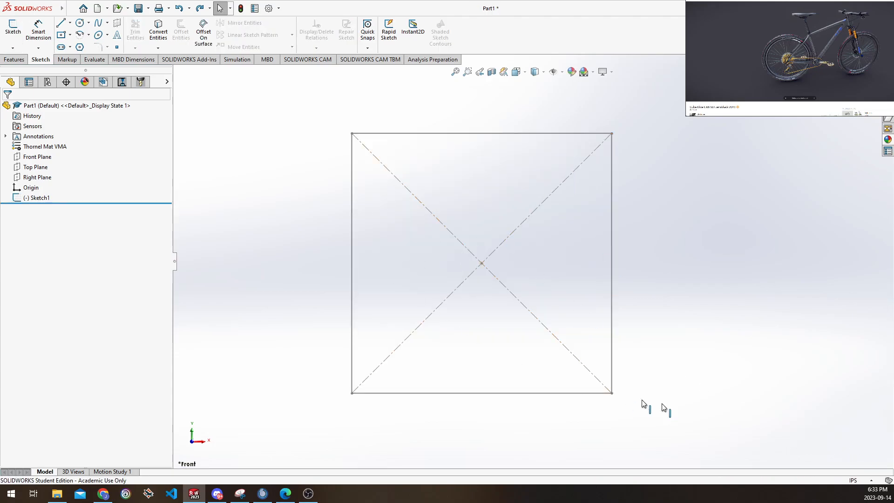
left_click(853, 480)
left_click(824, 443)
Reopen Sketch1 for editing and clear the selection
left_click(49, 198)
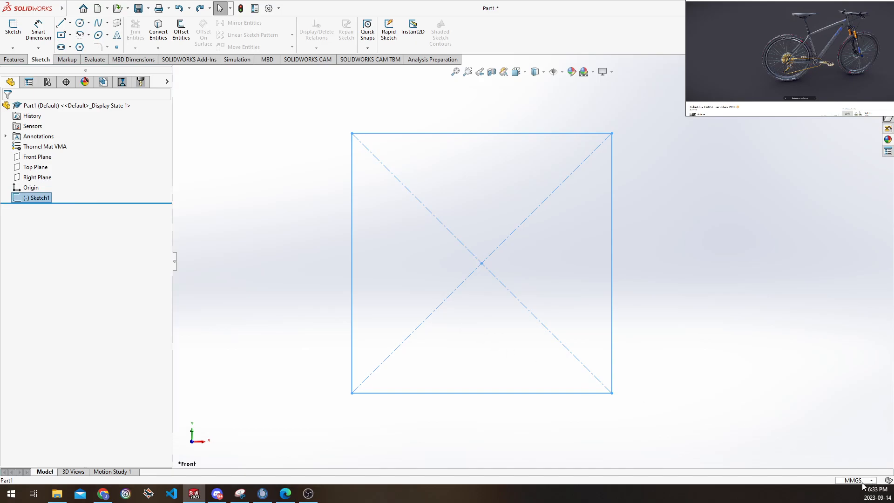
left_click(20, 200)
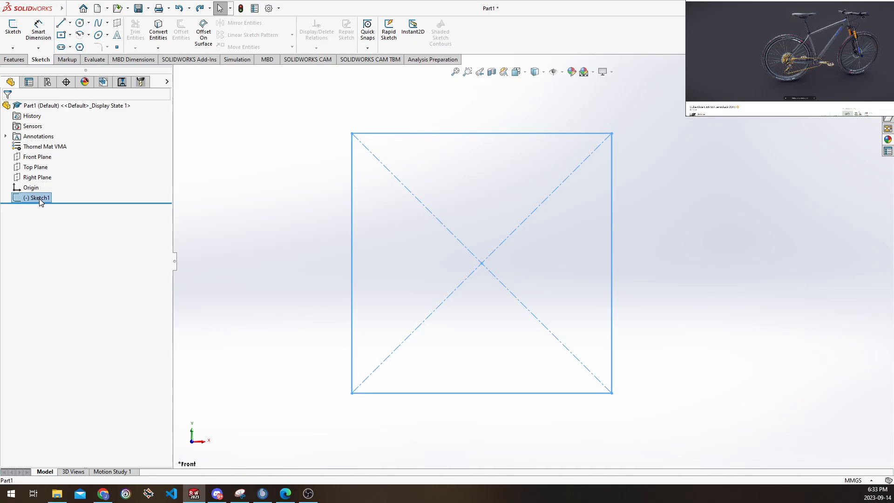
left_click(37, 200)
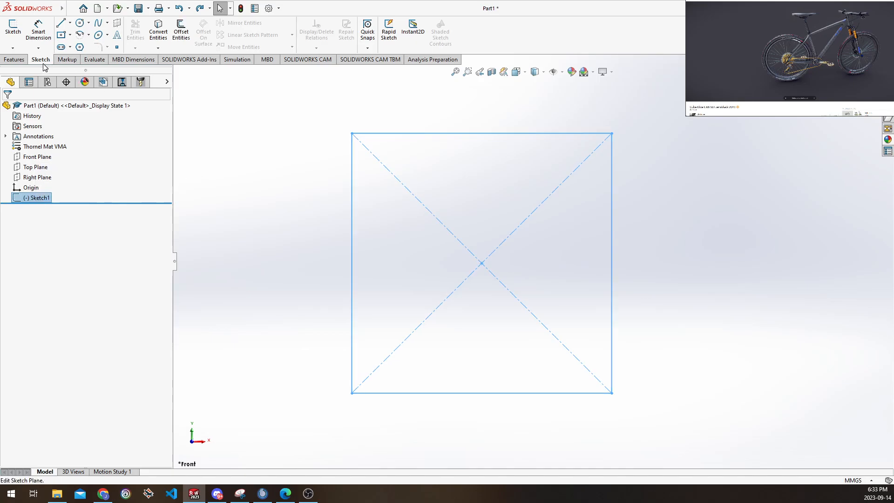
left_click(13, 32)
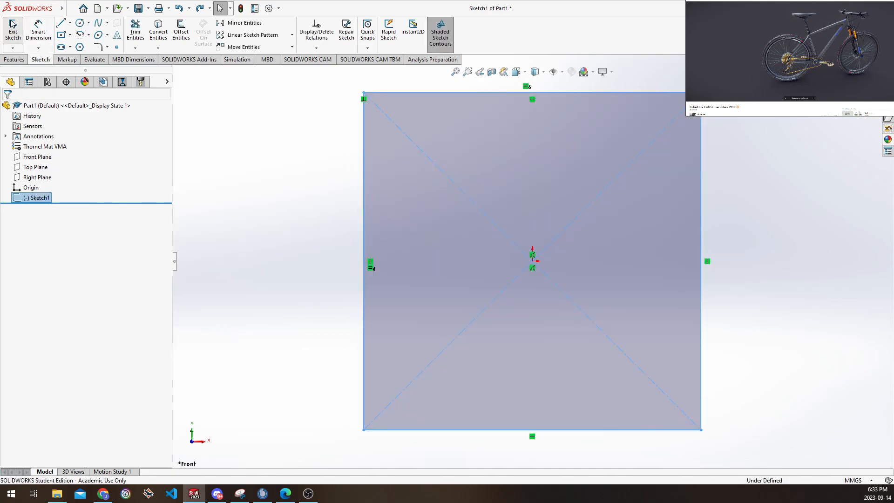
left_click(745, 257)
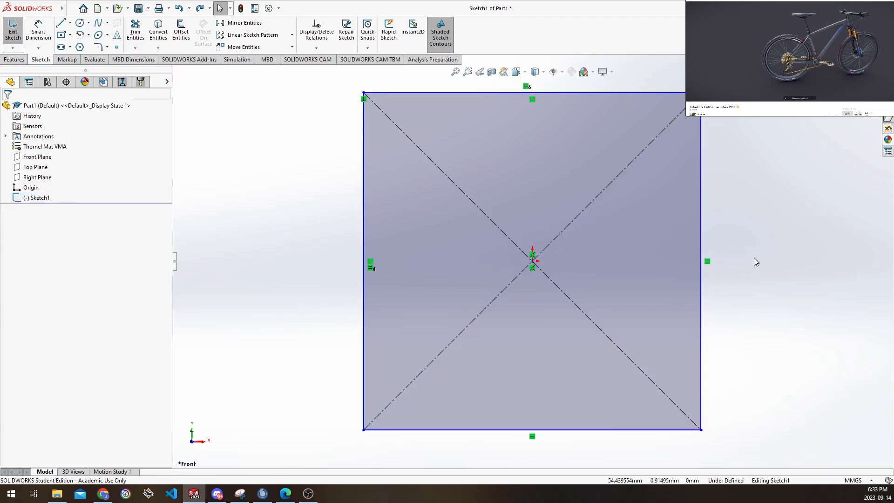
middle_click_drag(558, 272, 565, 288)
scroll(566, 288, "up", 1)
scroll(565, 288, "up", 1)
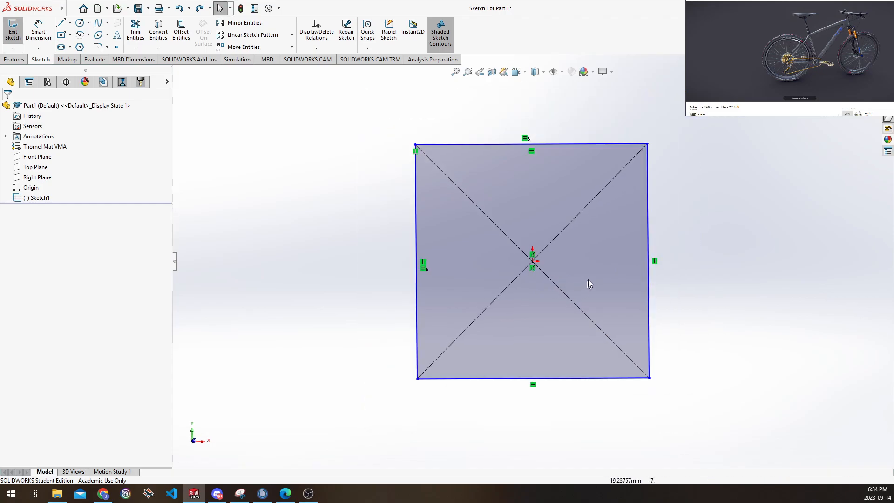
middle_click_drag(594, 260, 585, 271, "ctrl")
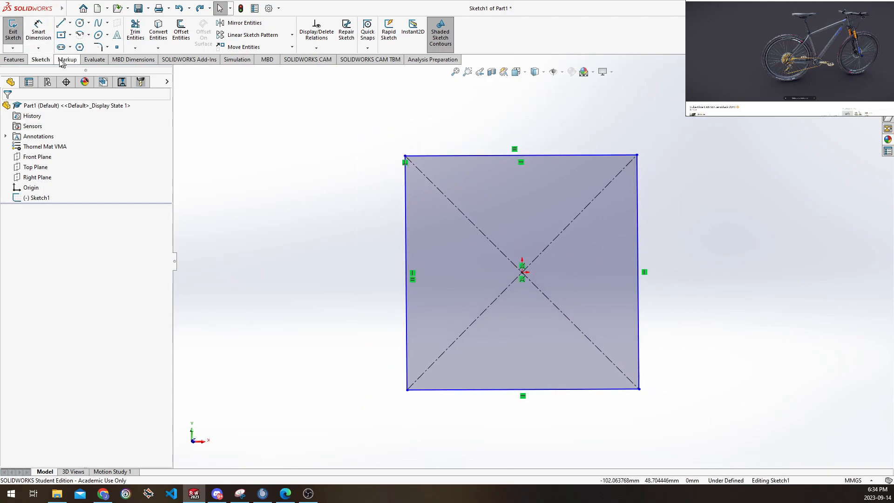
left_click(46, 39)
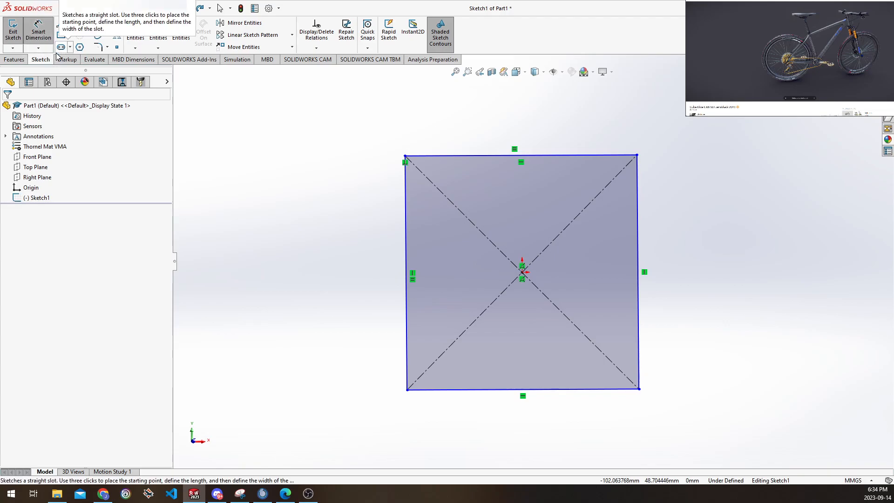
left_click(45, 48)
left_click(44, 48)
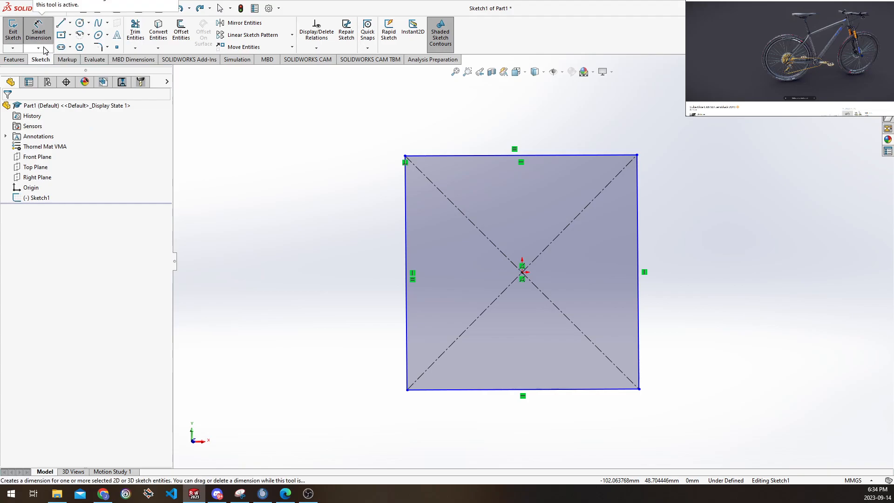
key("Escape")
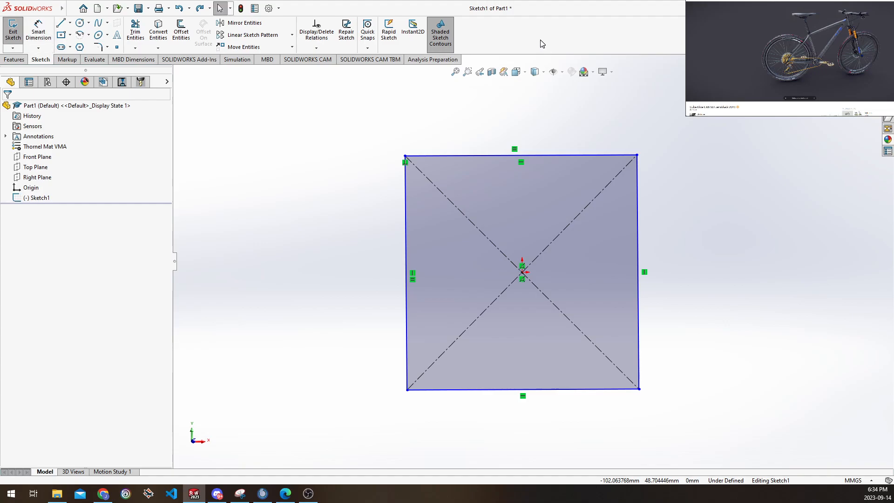
Switch the document units to IPS (inch, pound, second) and return them to MMGS (millimeter, gram, second)
left_click(857, 480)
left_click(803, 452)
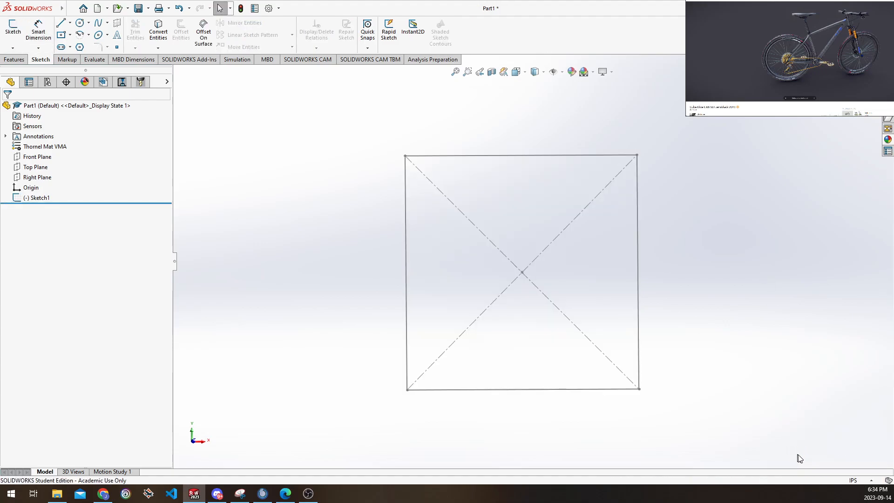
left_click(859, 481)
left_click(833, 441)
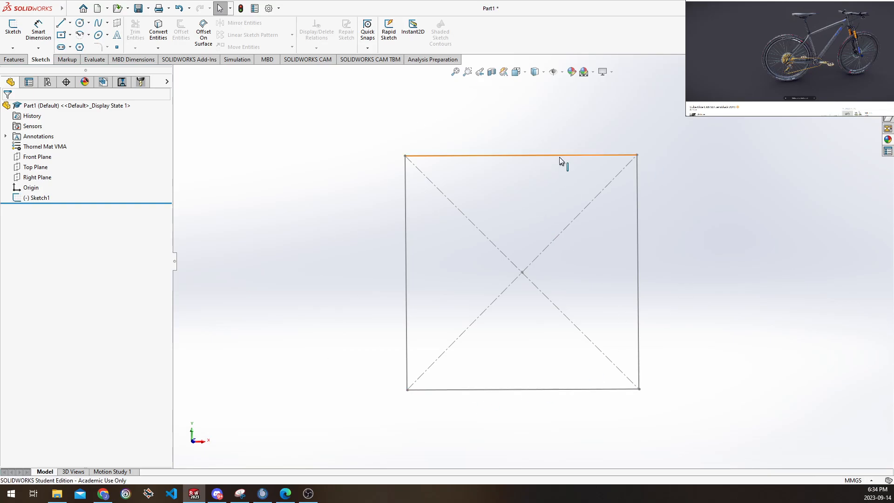
left_click(853, 480)
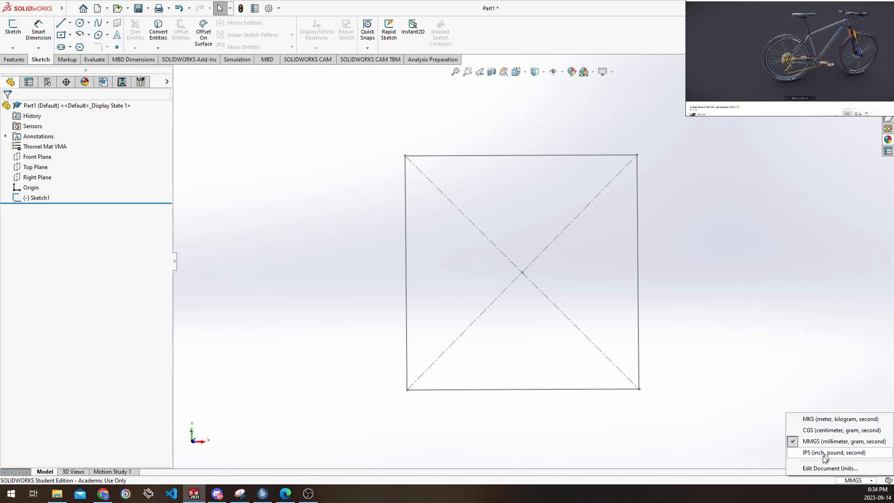
left_click(776, 365)
Reopen Sketch1 for editing and deselect its geometry
left_click(45, 200)
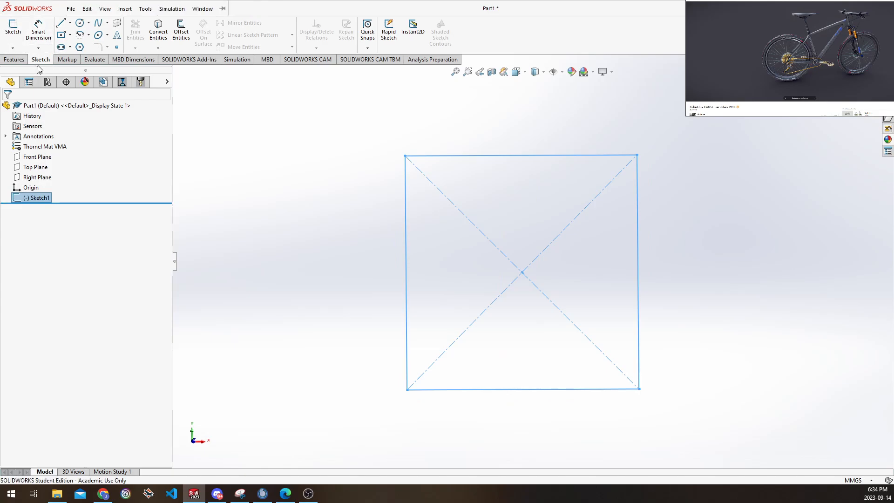
left_click(13, 28)
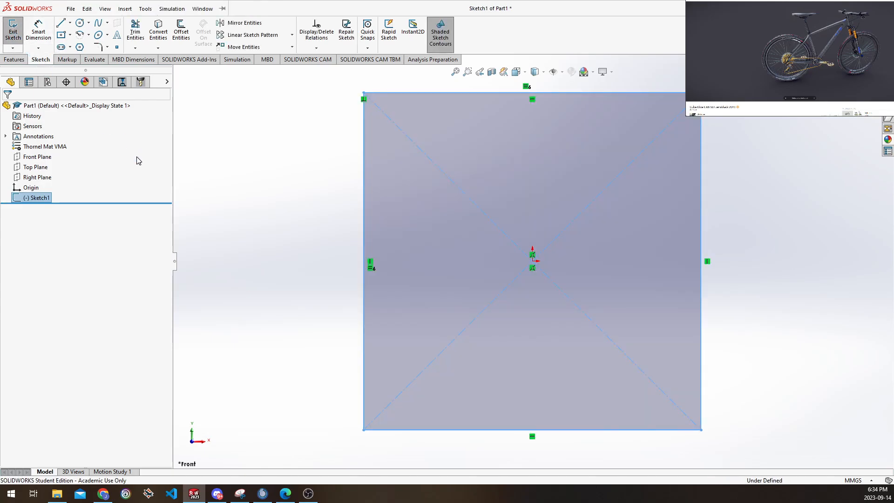
left_click(716, 210)
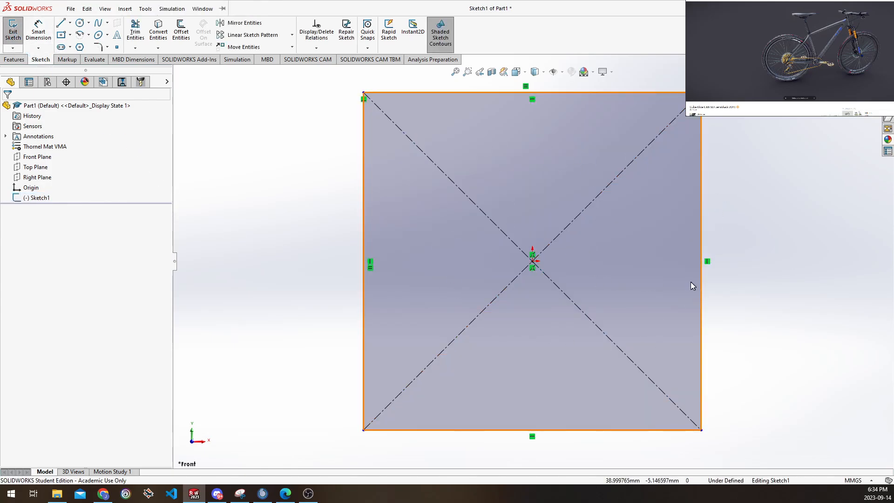
scroll(666, 274, "up", 1)
middle_click_drag(722, 257, 692, 258, "ctrl")
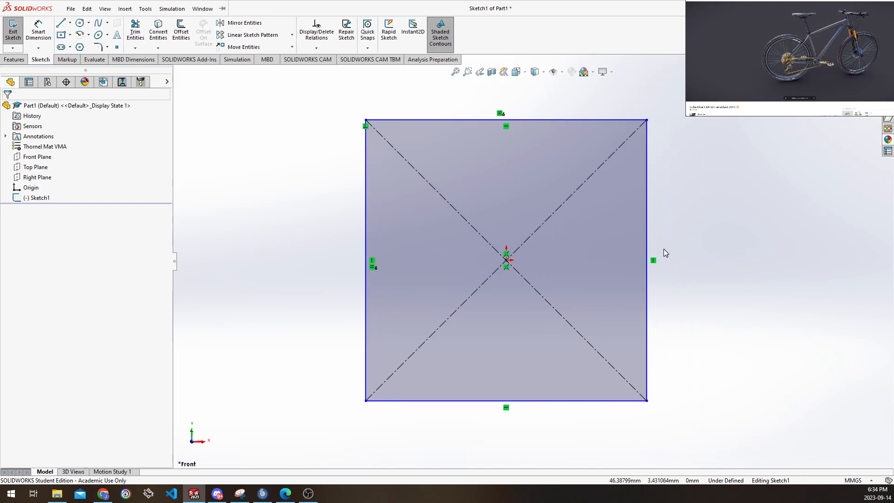
middle_click_drag(683, 215, 660, 220, "ctrl")
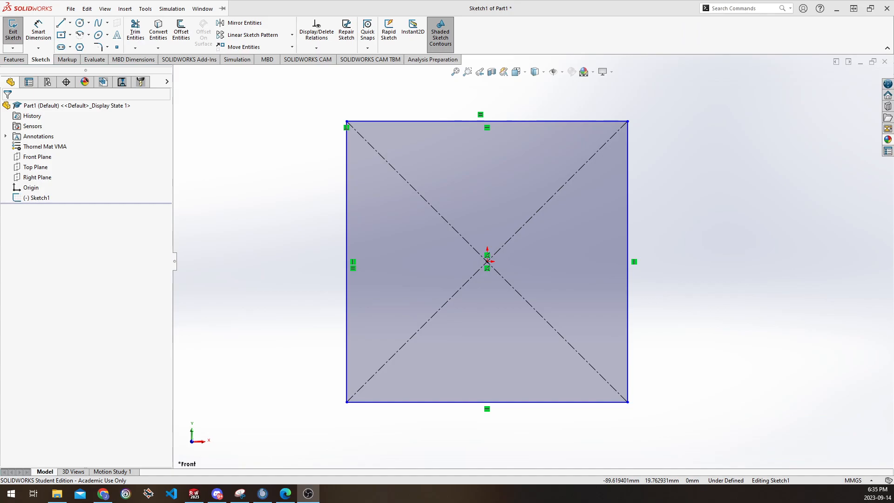
key("alt+Tab")
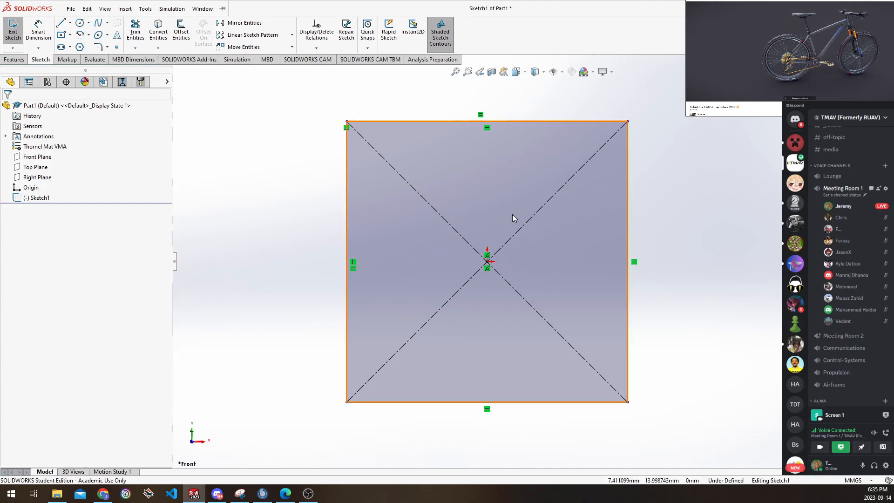
left_click(38, 30)
left_click(503, 122)
key("Escape")
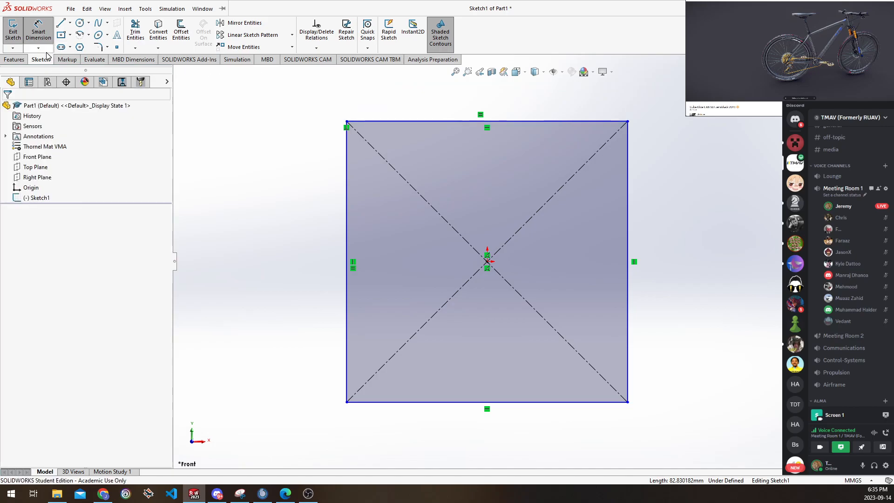
left_click(46, 53)
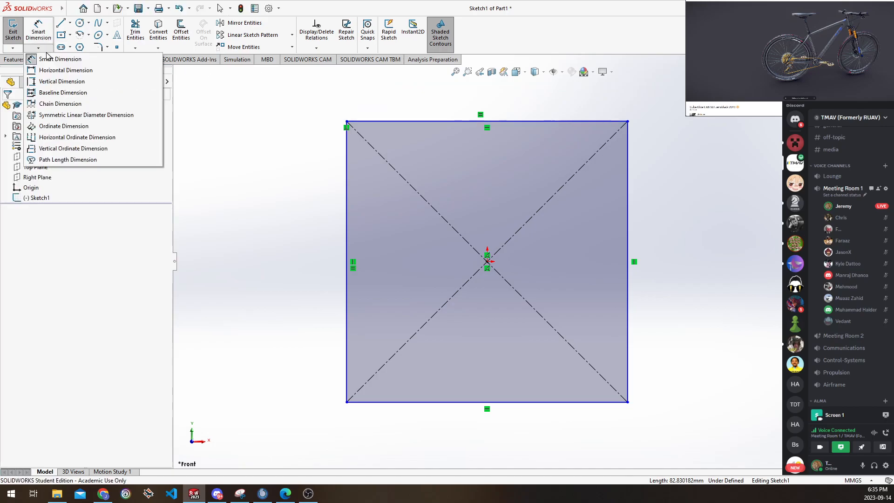
left_click(42, 49)
left_click(41, 49)
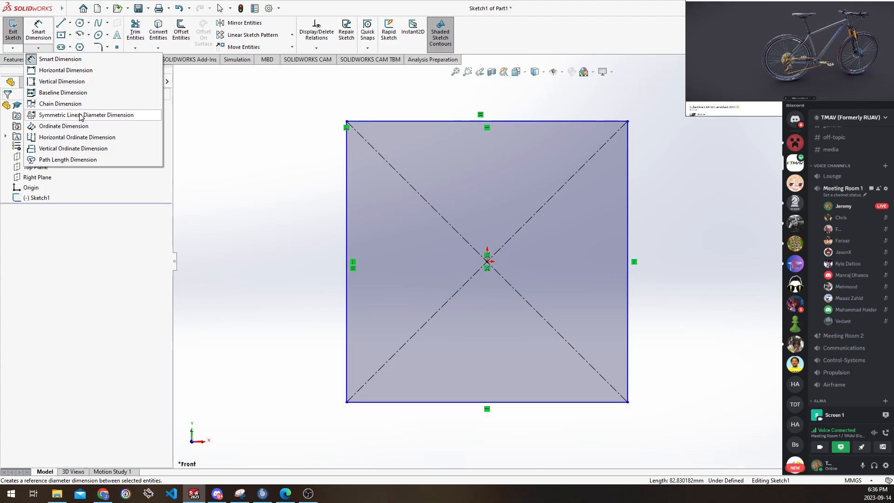
left_click(46, 59)
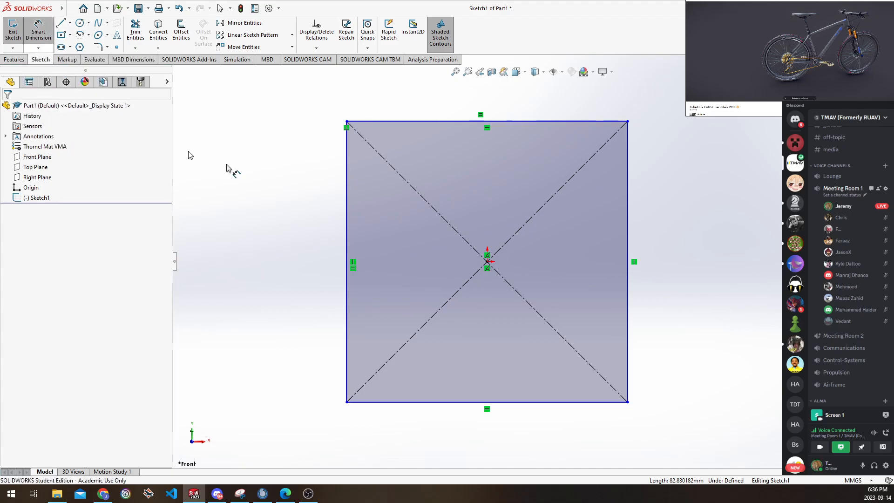
left_click(443, 122)
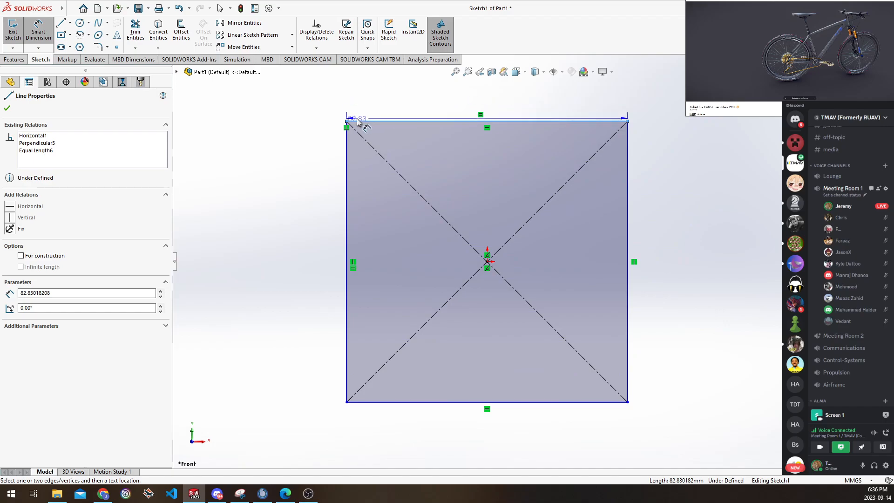
key("Escape")
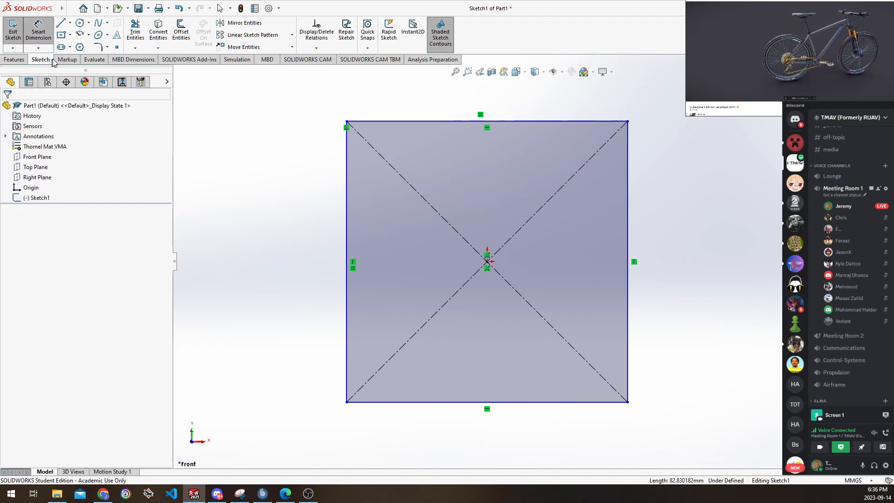
Try Smart Dimension on the angle between the square's top and right edges and on the distance between its left and right edges
left_click(38, 48)
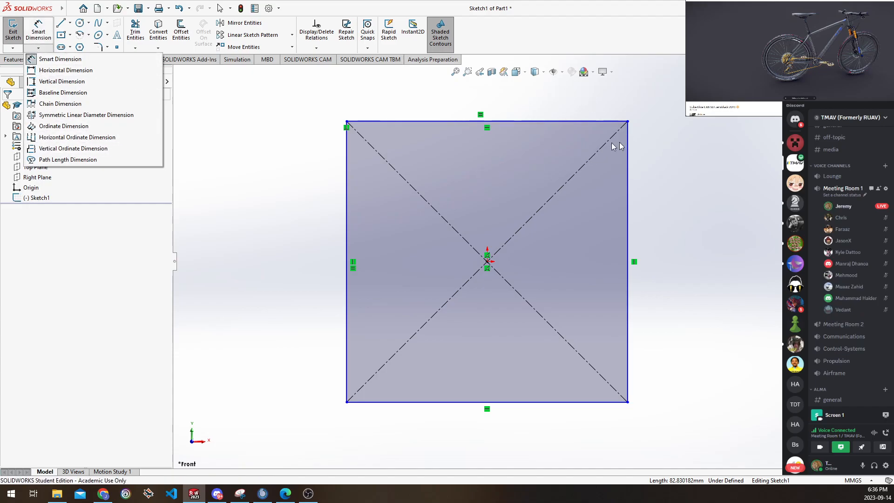
left_click(38, 30)
left_click(495, 122)
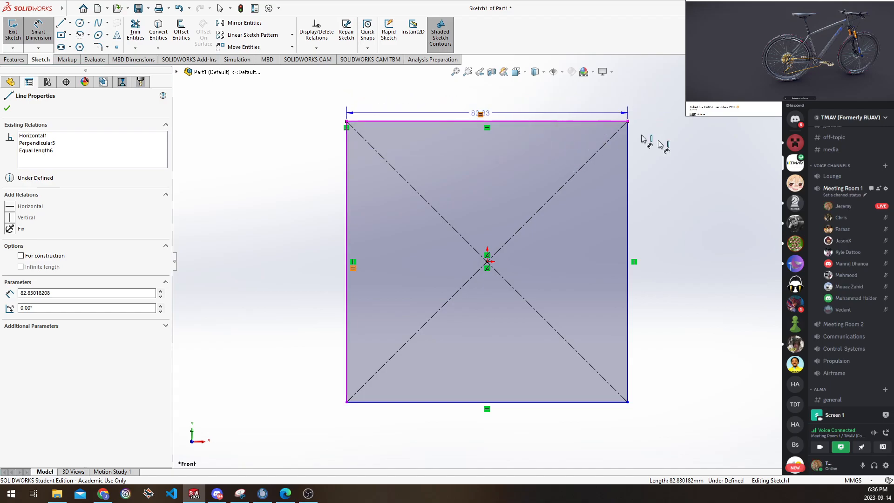
left_click(628, 155)
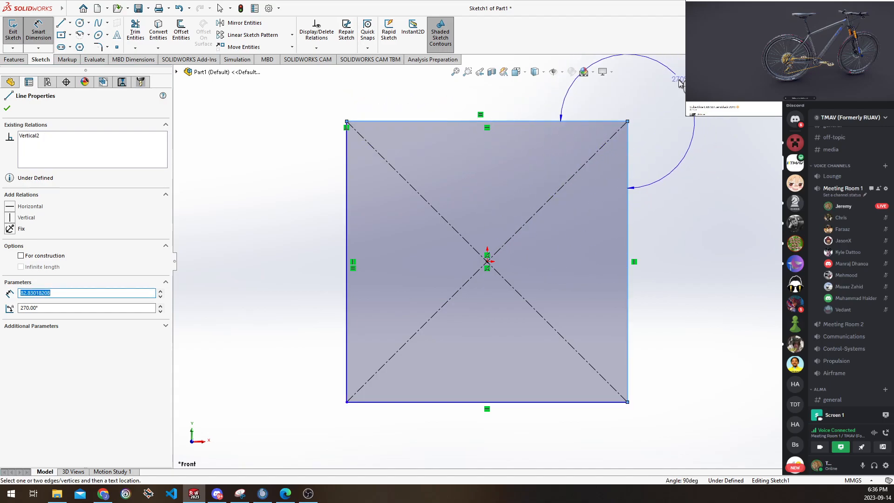
left_click(627, 139)
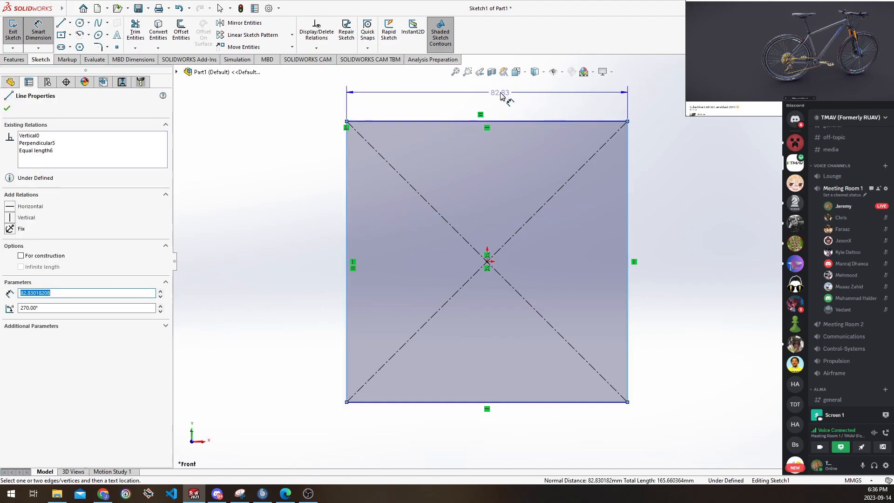
key("Escape")
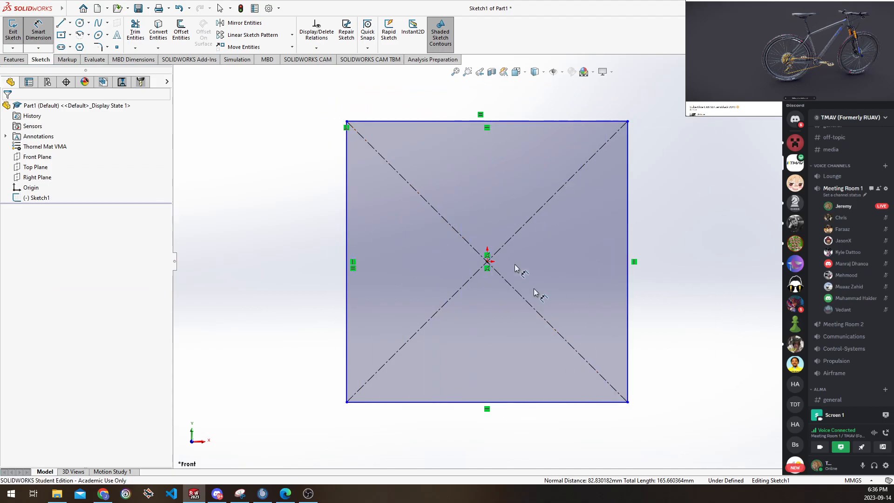
Place a Smart Dimension above the square's top edge and enter 1000 mm as its length
scroll(296, 160, "up", 1)
middle_click_drag(296, 163, 296, 177, "ctrl")
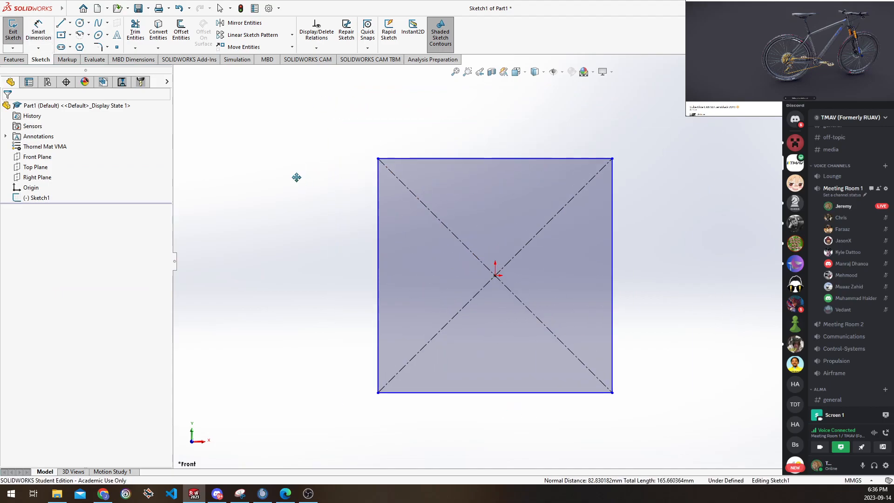
left_click(480, 161)
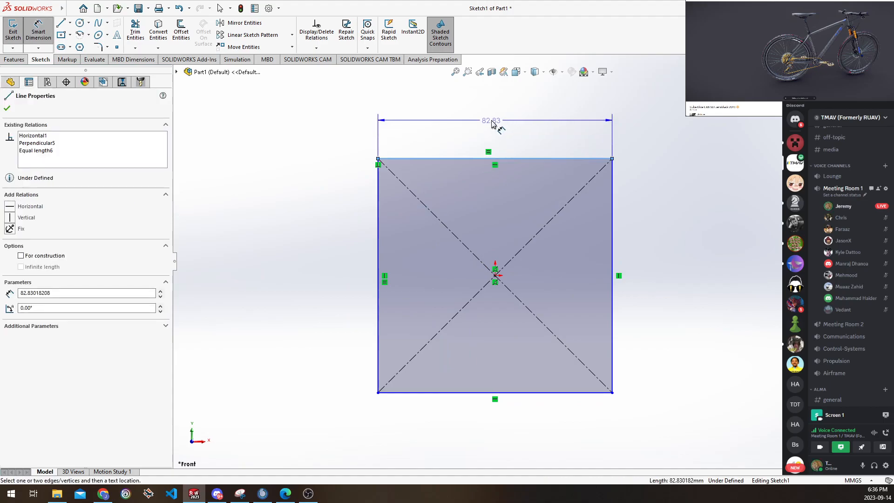
left_click(512, 116)
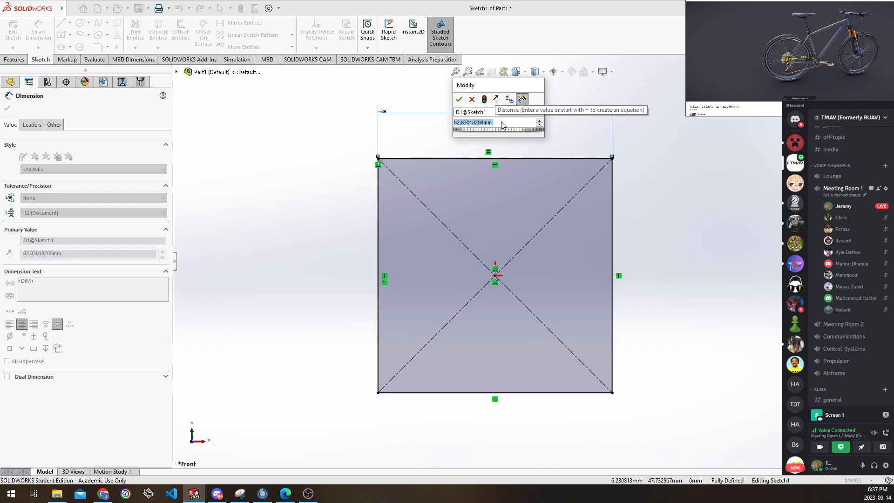
type("1000mm")
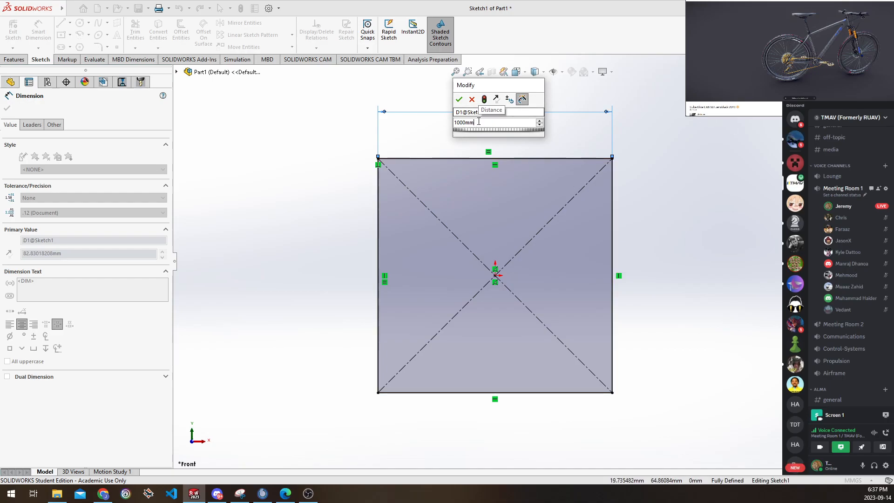
Replace the top edge's entered dimension value with 1 m and accept it
left_click_drag(464, 122, 435, 137)
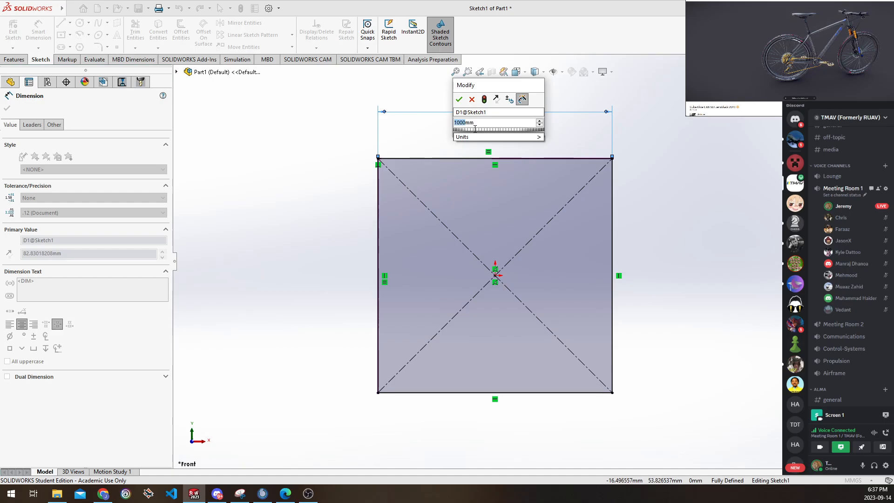
left_click_drag(478, 122, 431, 126)
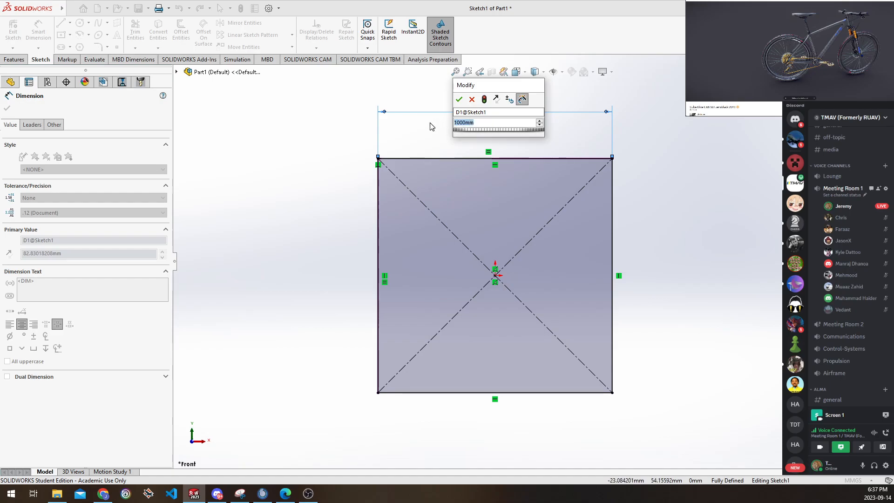
left_click(484, 122)
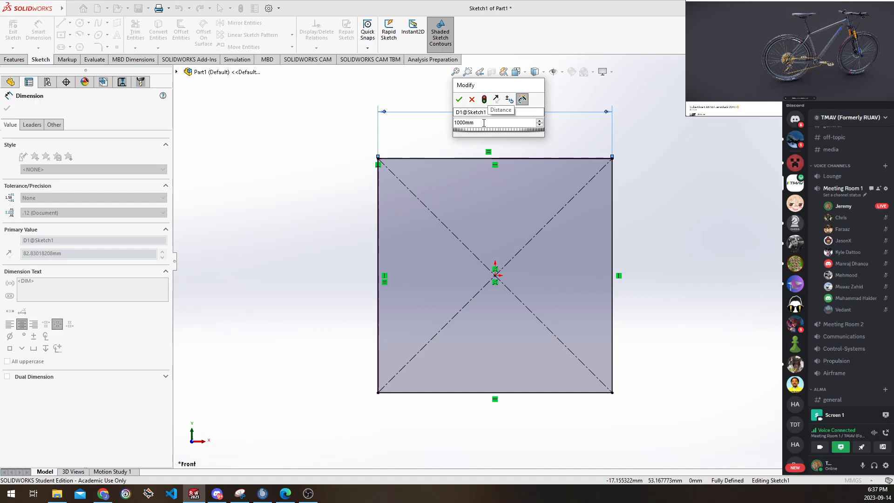
left_click_drag(483, 122, 447, 125)
left_click(483, 122)
double_click(459, 122)
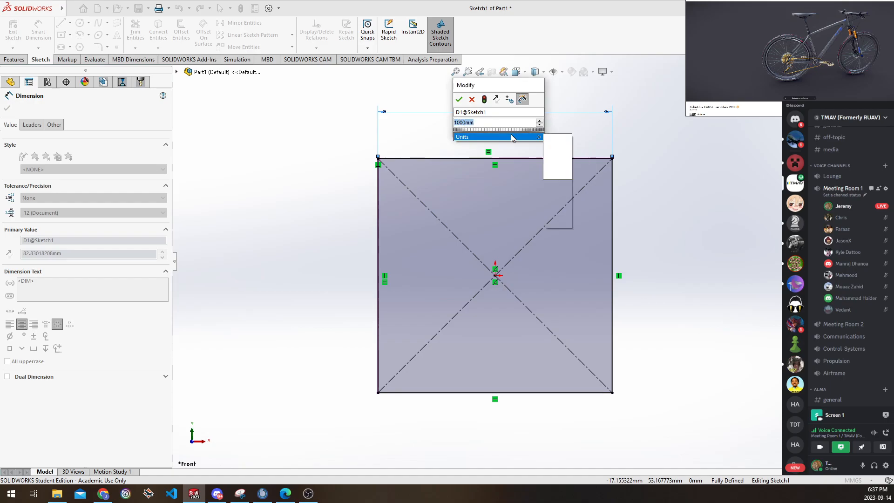
left_click(484, 125)
left_click_drag(484, 125, 450, 126)
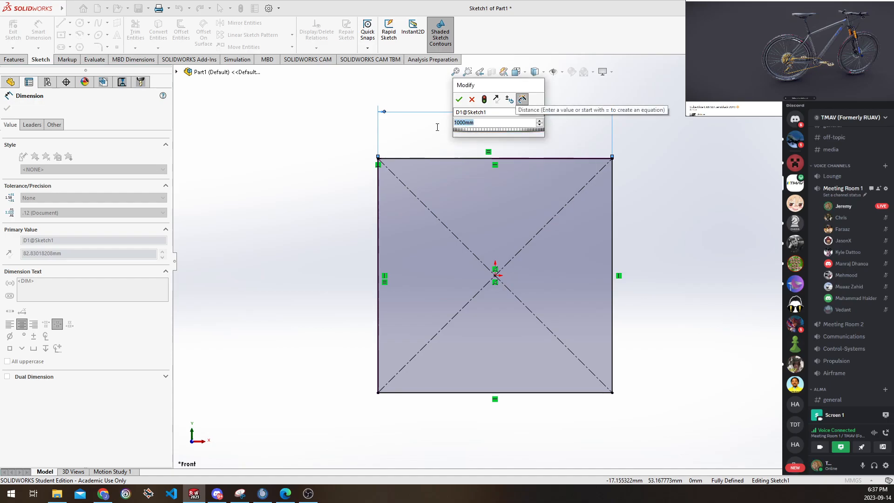
left_click(482, 122)
left_click(461, 122)
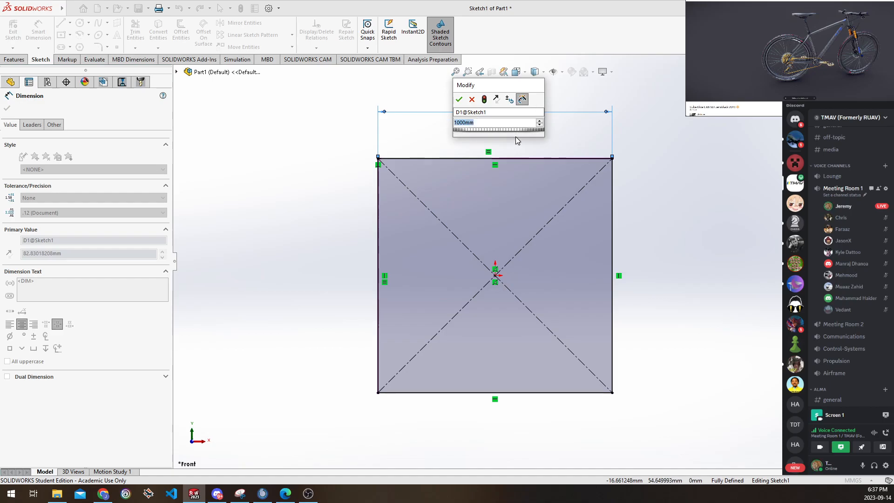
type("1m")
key("Return")
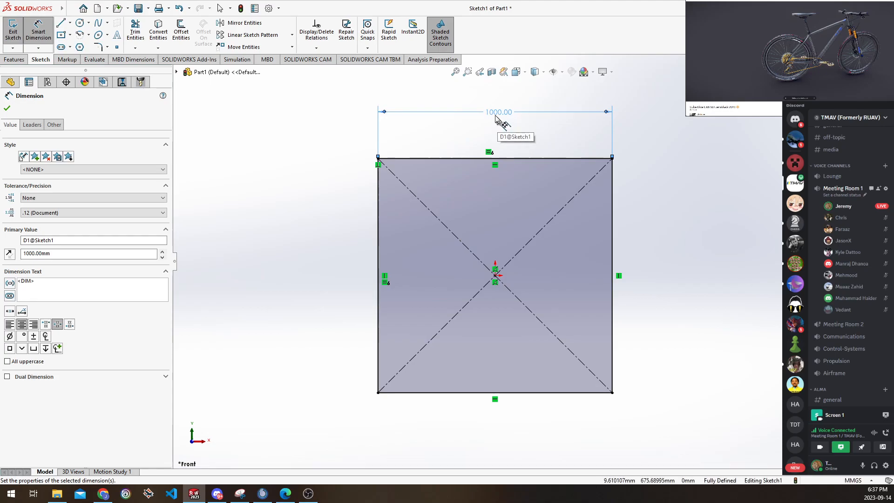
Try to add a second Smart Dimension to the square's top edge
left_click(585, 158)
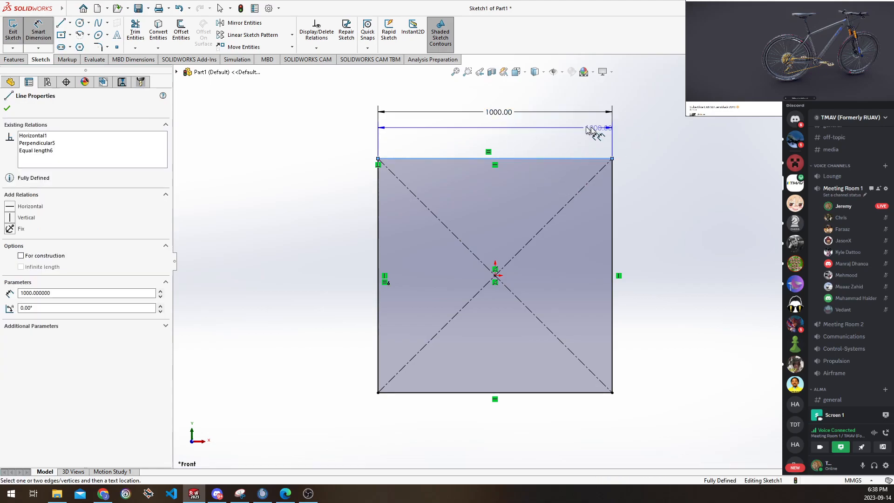
left_click(548, 127)
left_click(518, 201)
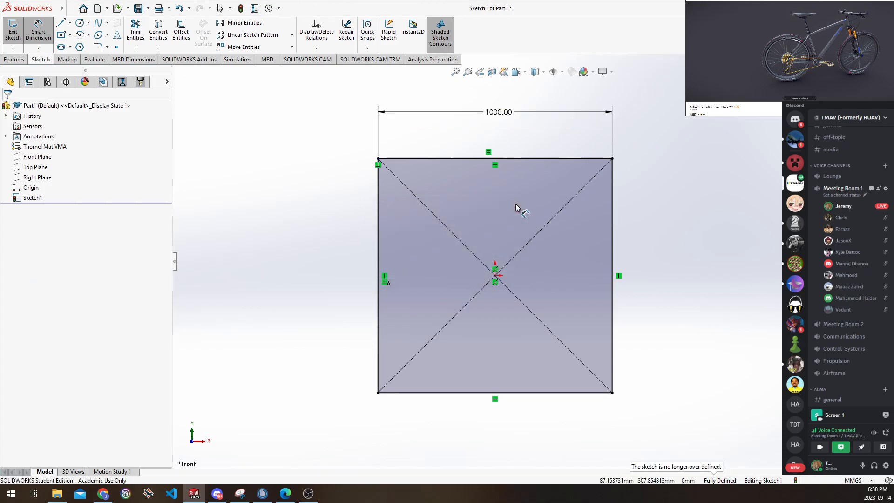
Try 10 in as the value of the square's top edge dimension, and clear the entry
double_click(500, 117)
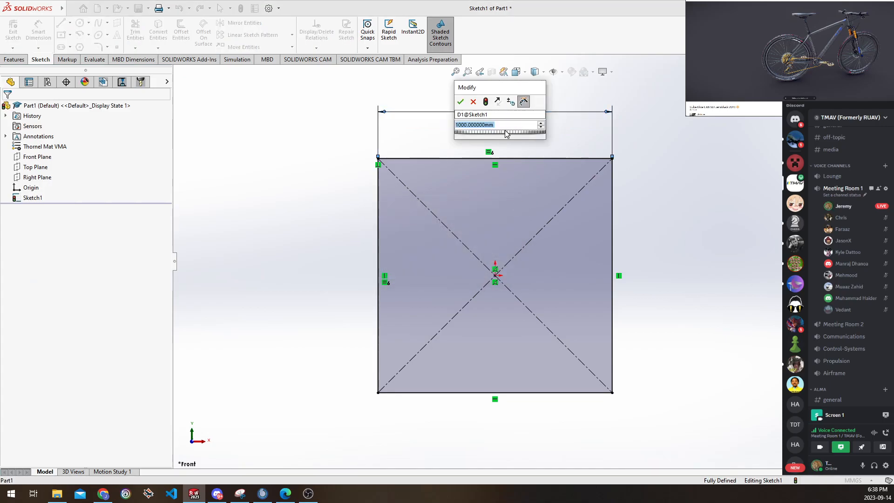
type("10 inch")
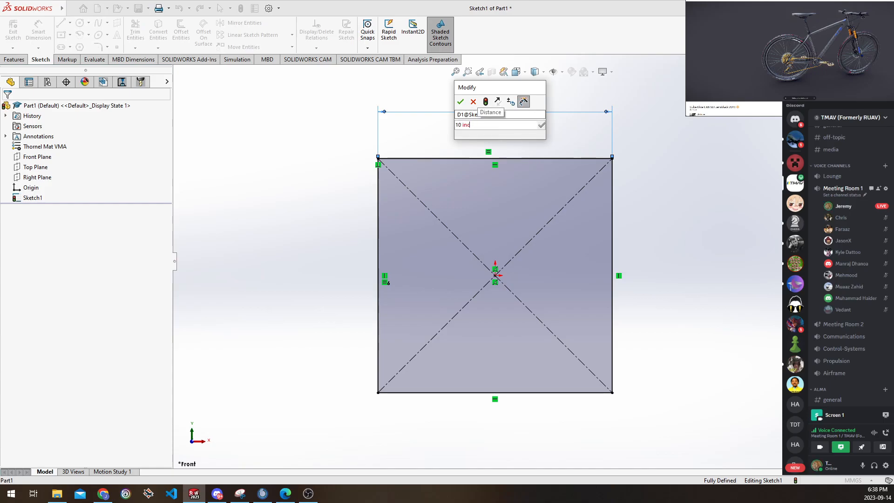
key("BackSpace")
key("BackSpace")
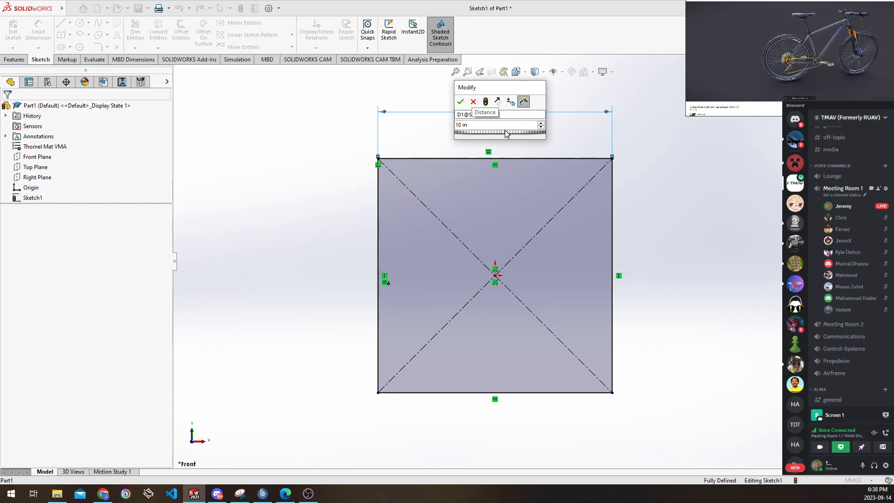
key("BackSpace")
key("BackSpace")
key("BackSpace")
key("BackSpace")
key("BackSpace")
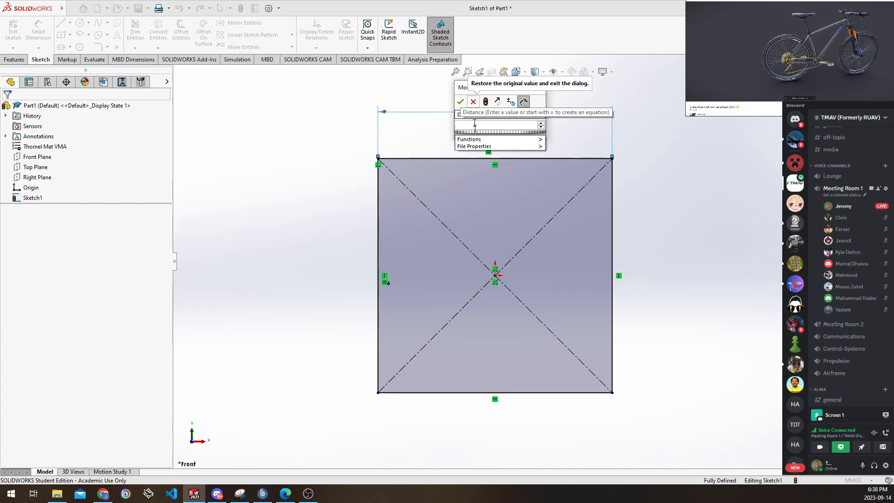
Accept the top edge's dimension at 1000 mm and leave Smart Dimension
left_click(485, 132)
mouse_move(487, 135)
left_mouse_down()
mouse_move(512, 134)
mouse_move(479, 132)
mouse_move(501, 132)
left_mouse_up()
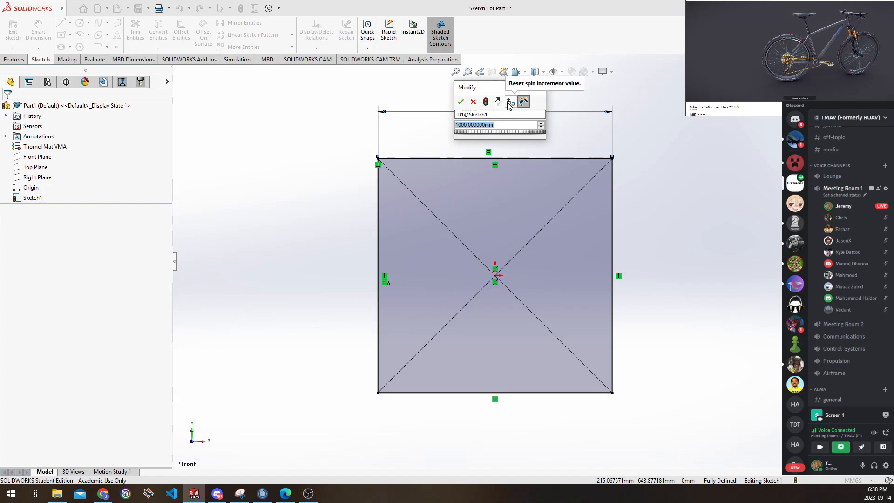
left_click(460, 103)
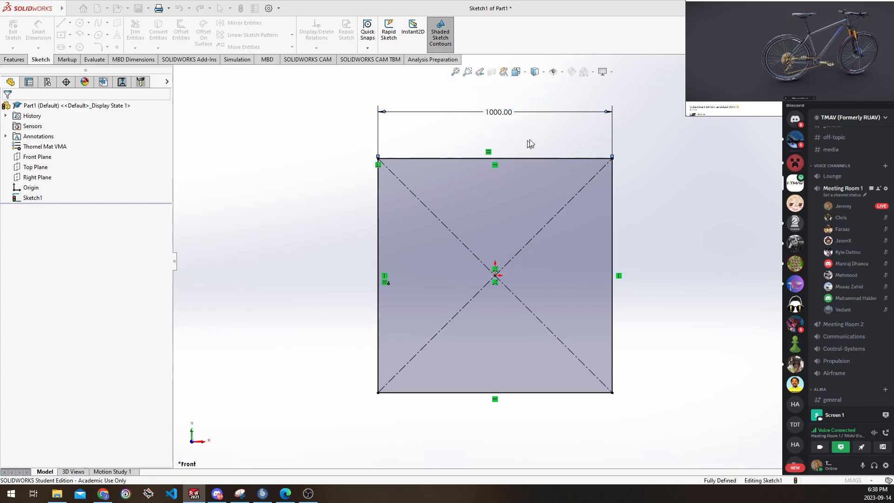
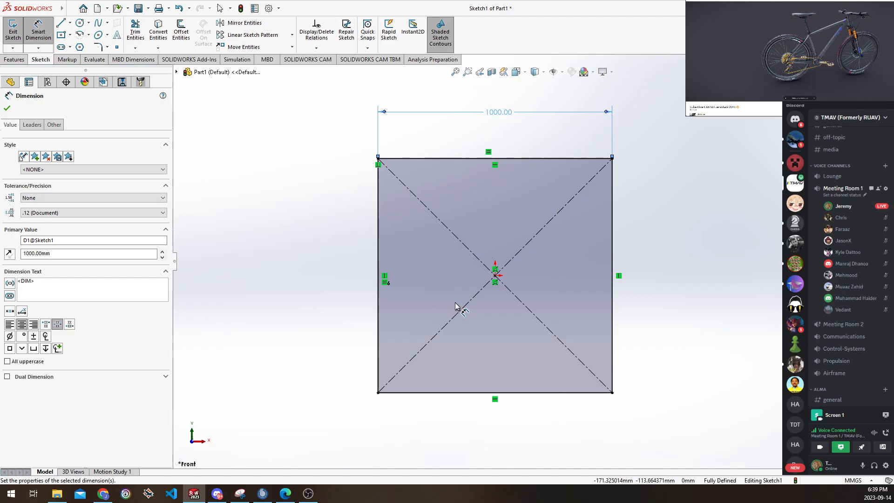
key("Escape")
Try a blind Boss-Extrude of the selected square contour, pulling its depth to 991 mm
scroll(301, 185, "up", 1)
middle_click_drag(301, 185, 300, 168)
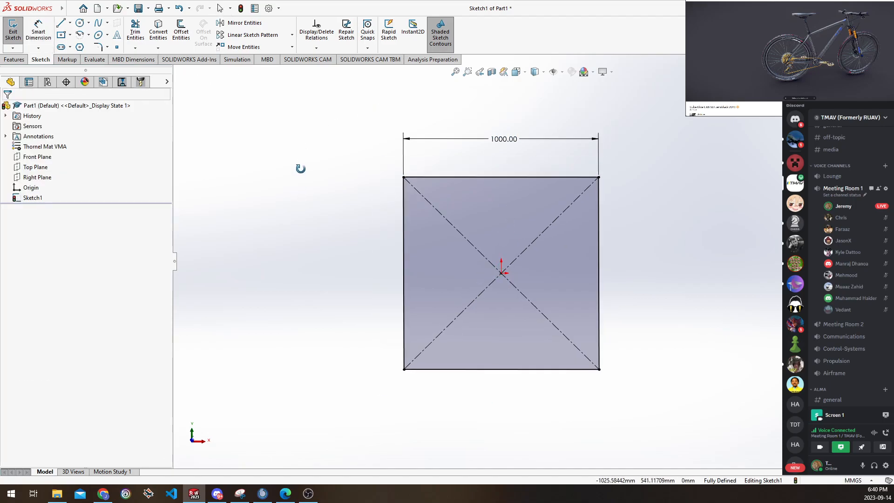
scroll(301, 168, "up", 2)
left_click(16, 58)
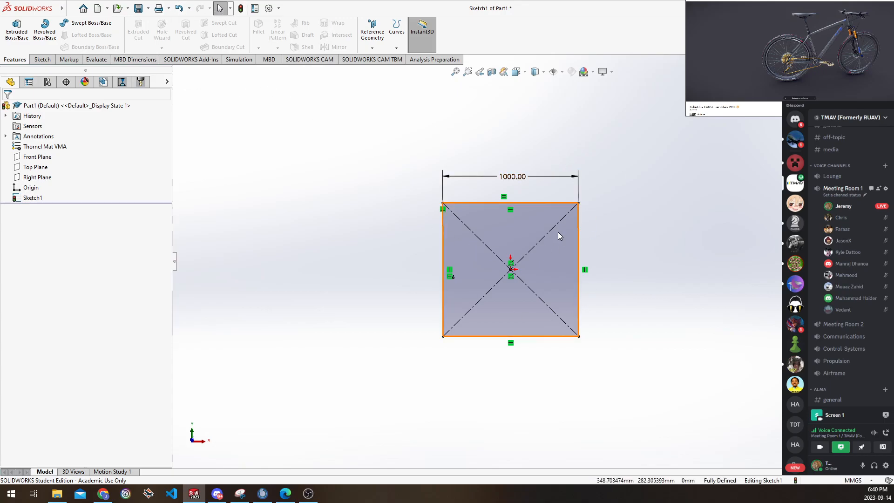
left_click(483, 238)
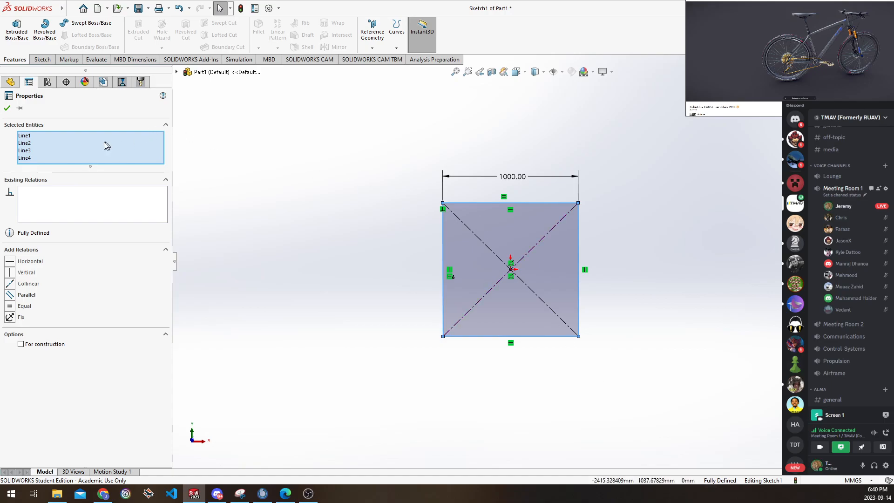
left_click(16, 28)
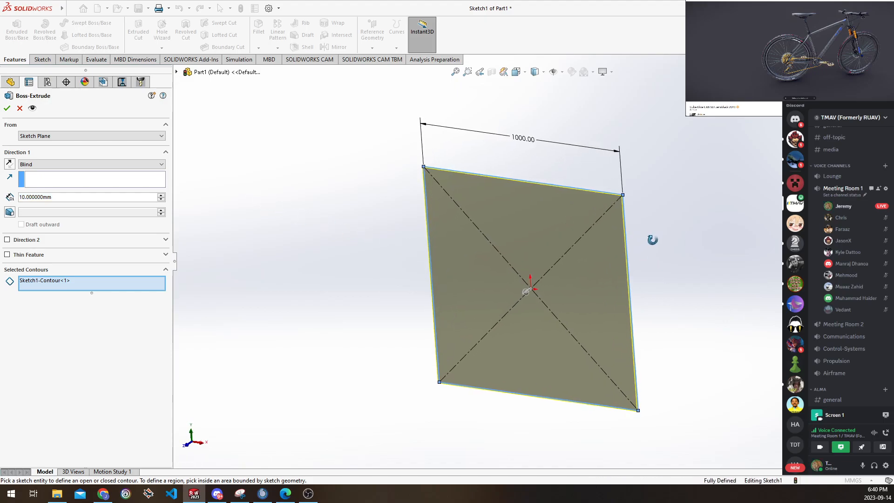
mouse_move(652, 273)
middle_mouse_down()
mouse_move(636, 249)
mouse_move(625, 268)
mouse_move(597, 209)
mouse_move(637, 215)
middle_mouse_up()
mouse_move(614, 266)
middle_mouse_down()
mouse_move(509, 211)
mouse_move(554, 281)
mouse_move(535, 294)
middle_mouse_up()
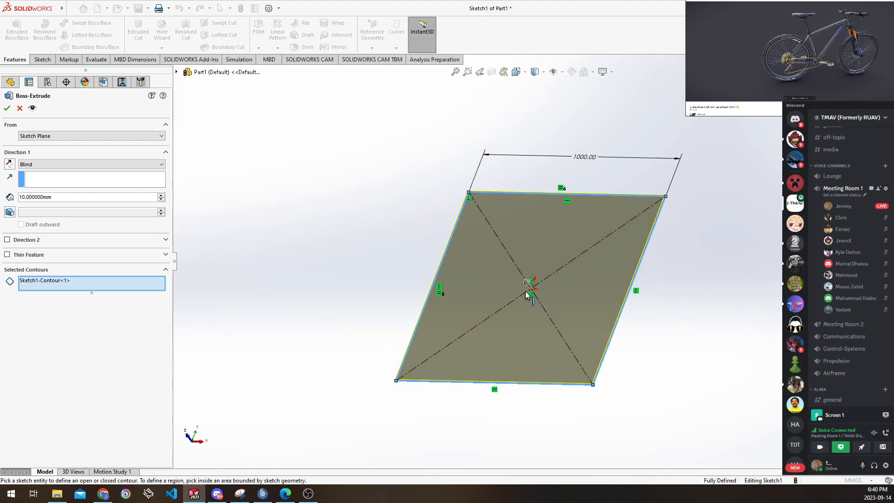
mouse_move(532, 287)
left_mouse_down()
mouse_move(467, 232)
mouse_move(345, 161)
mouse_move(641, 407)
mouse_move(763, 477)
mouse_move(409, 233)
mouse_move(429, 188)
mouse_move(739, 409)
mouse_move(406, 228)
mouse_move(359, 155)
left_mouse_up()
scroll(638, 244, "up", 1)
middle_click_drag(637, 244, 638, 256)
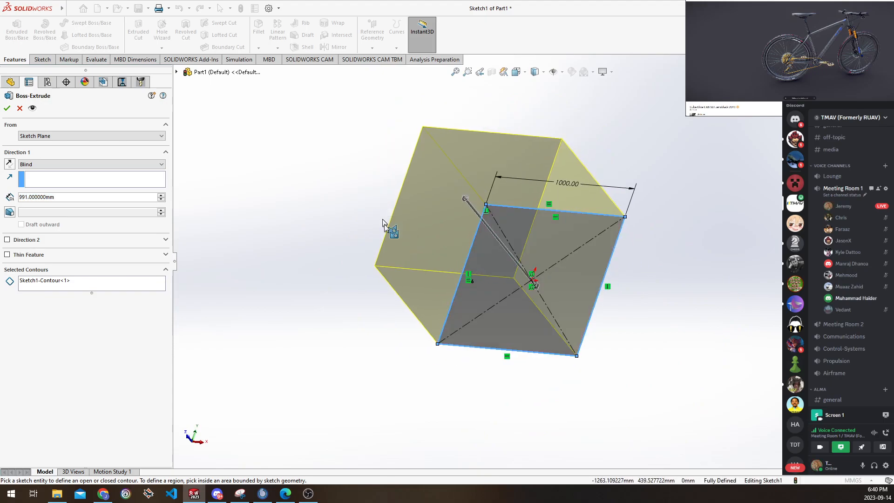
left_click(20, 109)
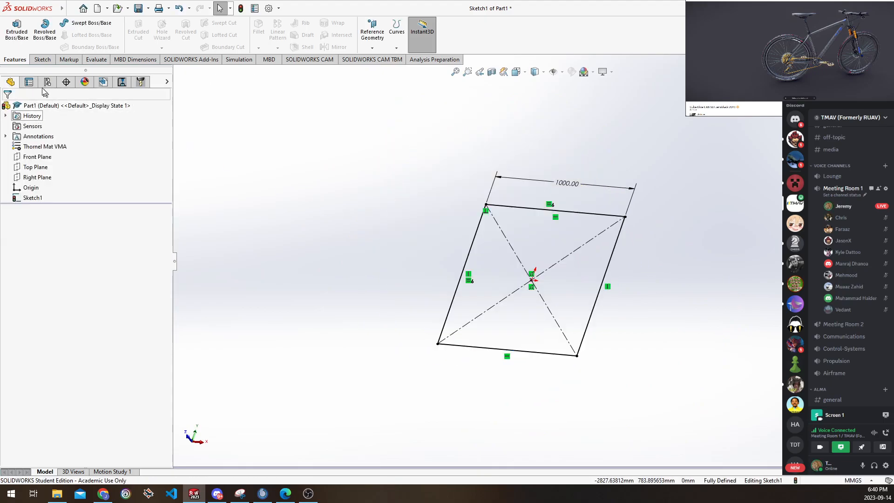
Start an Extruded Boss/Base from the sketch and select the square's region as the contour
left_click(17, 32)
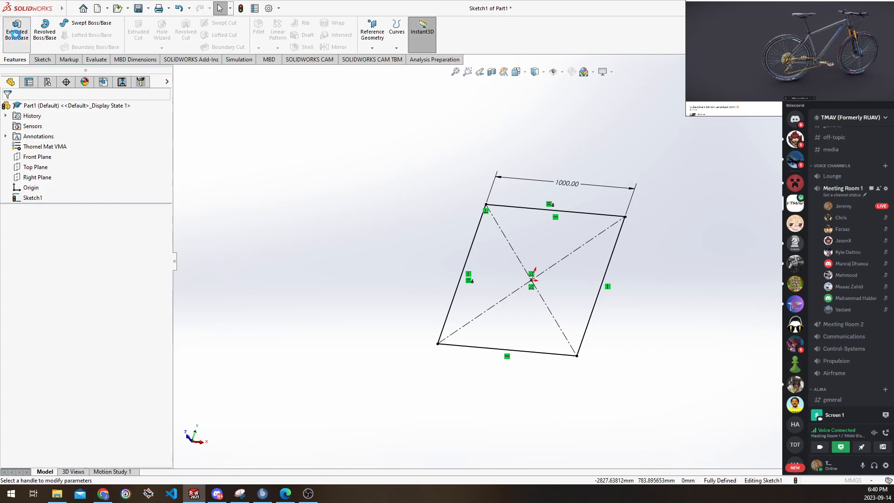
left_click(46, 269)
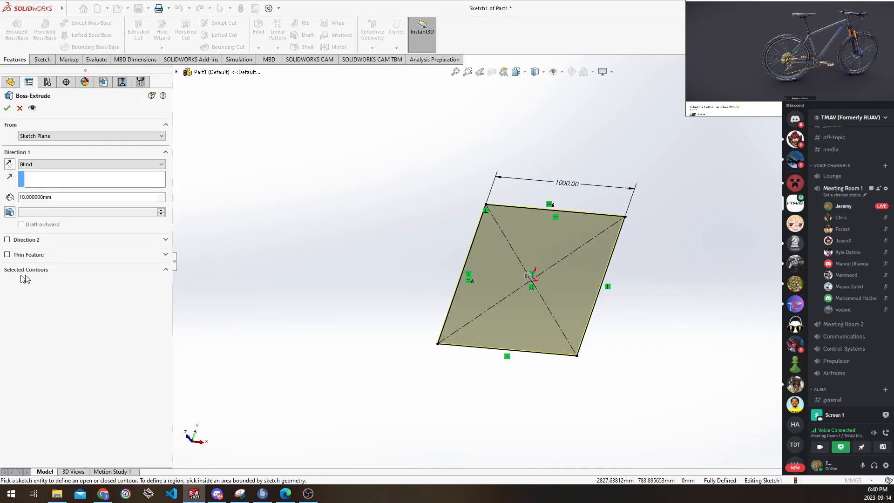
left_click(568, 279)
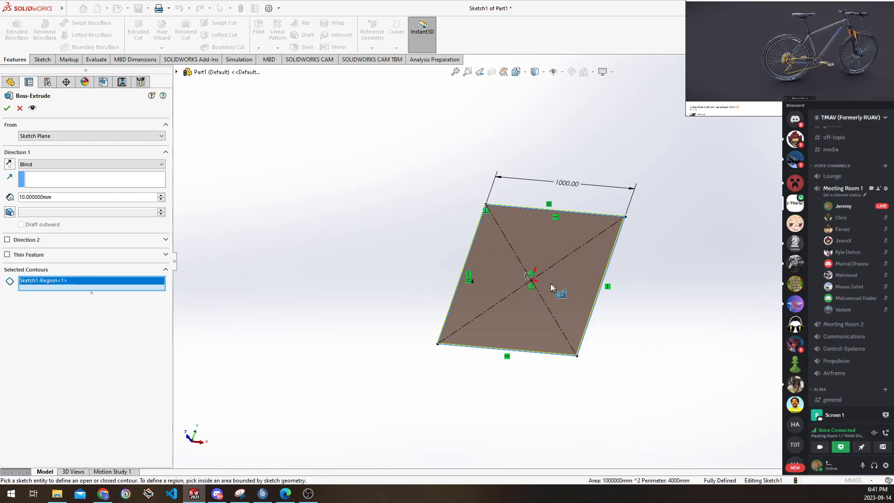
Pull the extrusion's depth handles to 835 mm in Direction 1 and 841 mm in Direction 2
left_click_drag(461, 236, 582, 329)
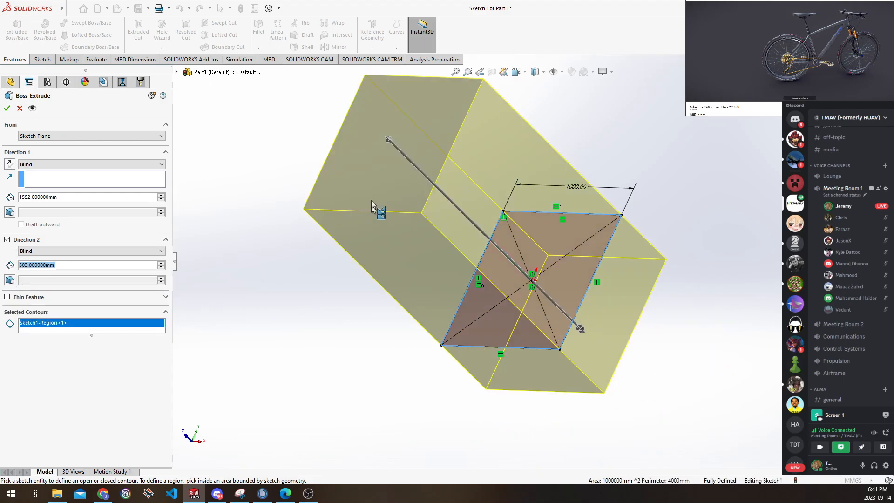
left_click_drag(389, 139, 452, 202)
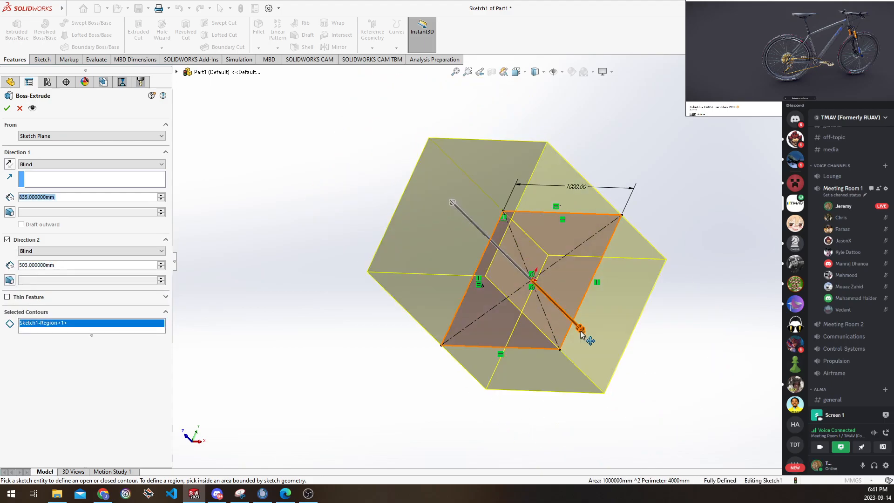
left_click_drag(588, 340, 608, 359)
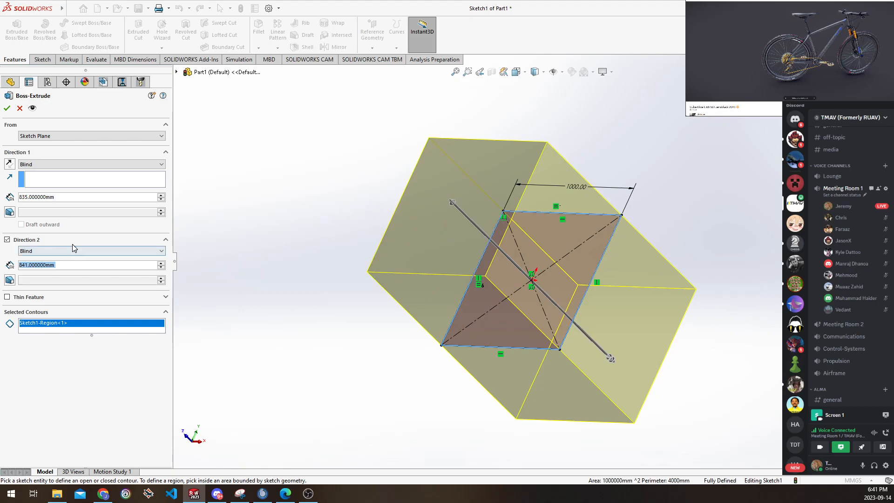
Switch off the extrusion's Direction 2, and try the Thin Feature option before disabling it again
left_click(7, 239)
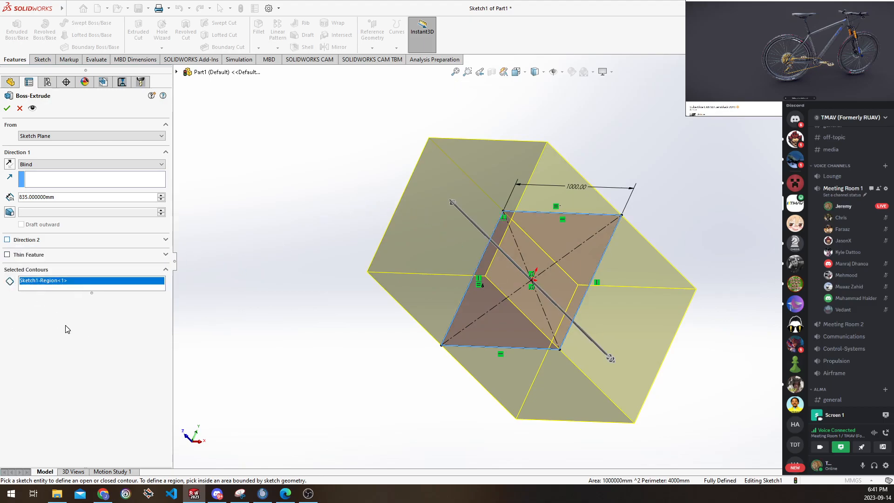
left_click(8, 255)
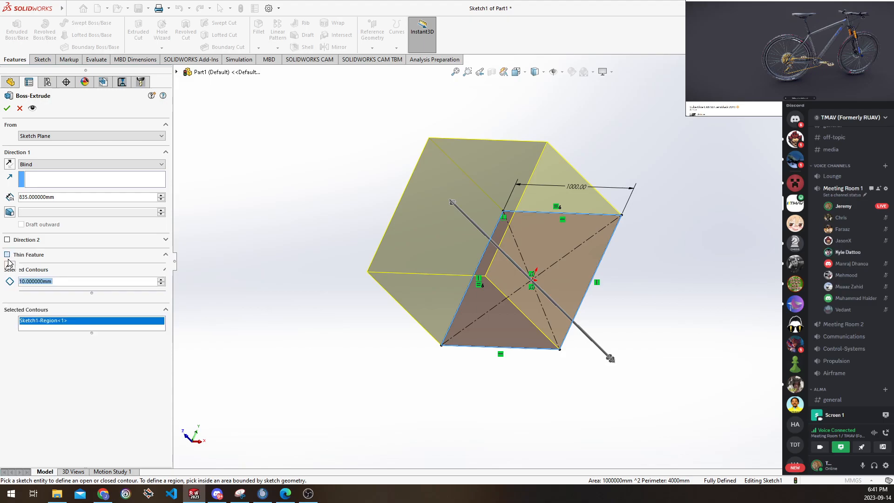
left_click(7, 255)
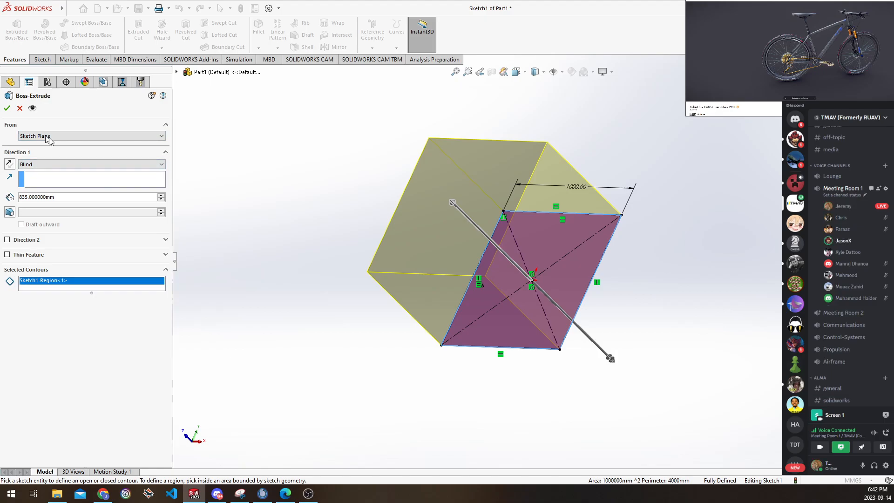
Remove the square's region from the extrusion's selected contours
mouse_move(536, 270)
middle_mouse_down()
mouse_move(561, 291)
mouse_move(550, 295)
middle_mouse_up()
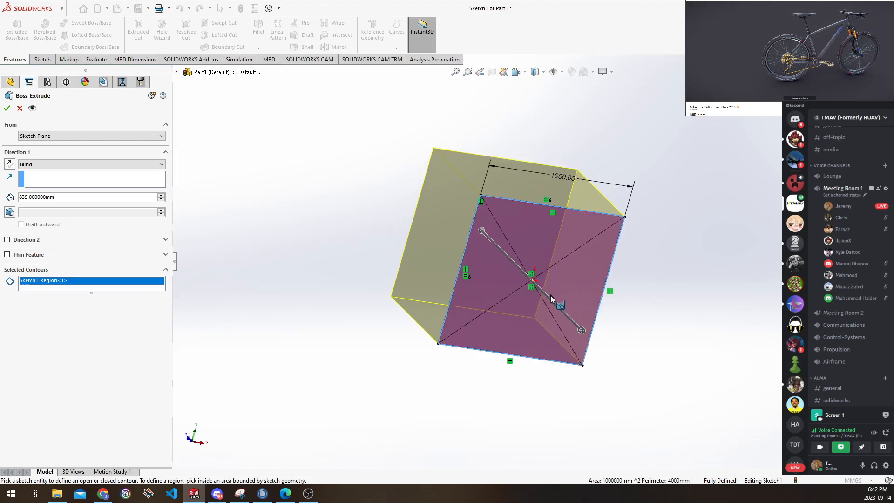
left_click(107, 281)
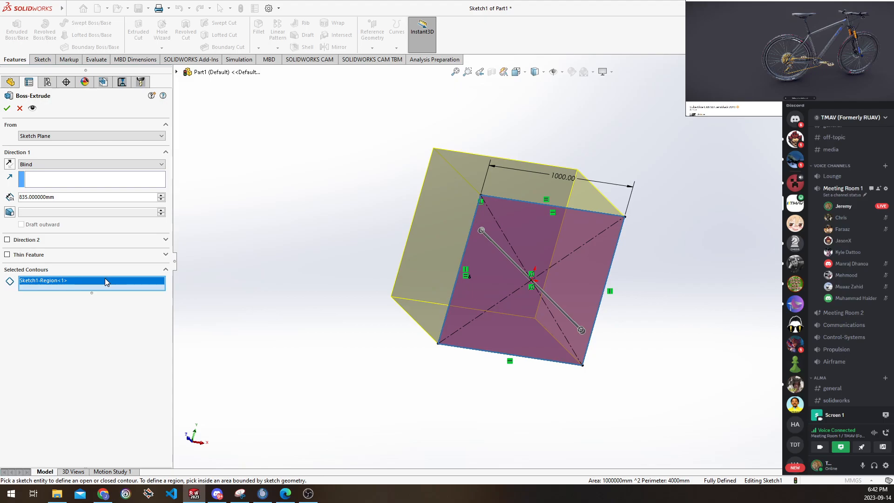
key("Delete")
Examine the extrusion preview and its sketch profile from several angles
scroll(580, 373, "up", 2)
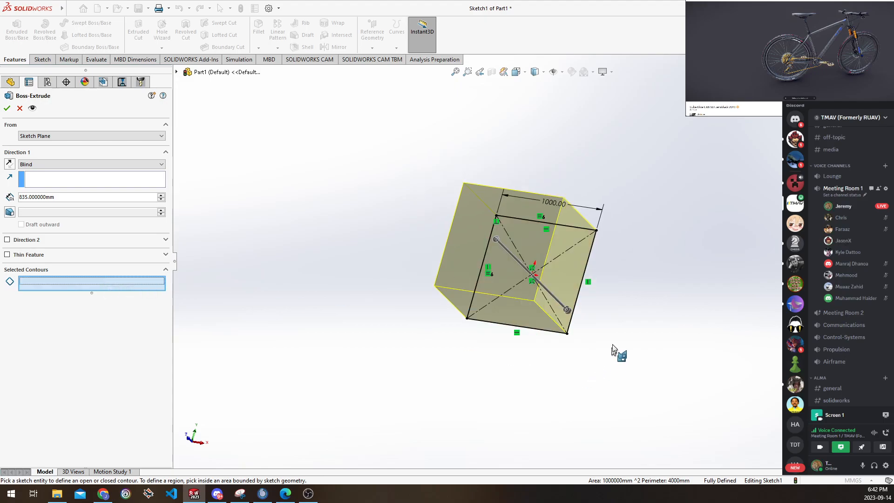
scroll(605, 335, "down", 2)
scroll(407, 223, "down", 4)
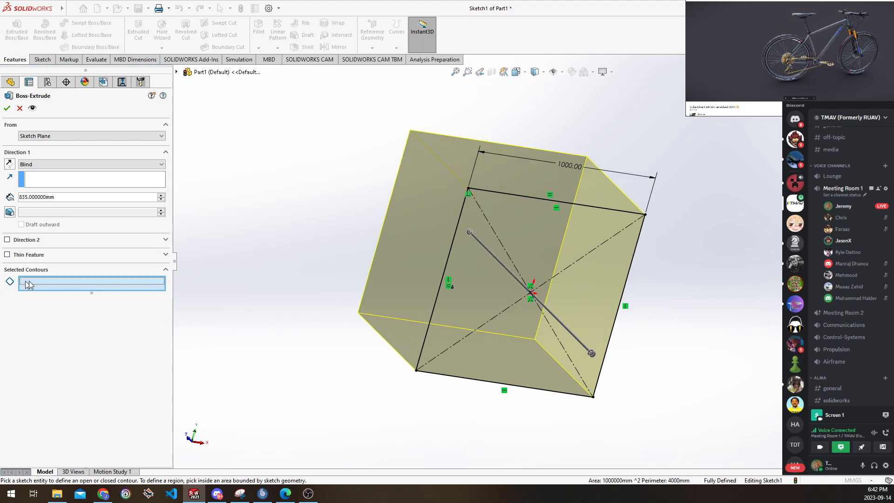
middle_click_drag(669, 335, 628, 259)
scroll(658, 301, "up", 3)
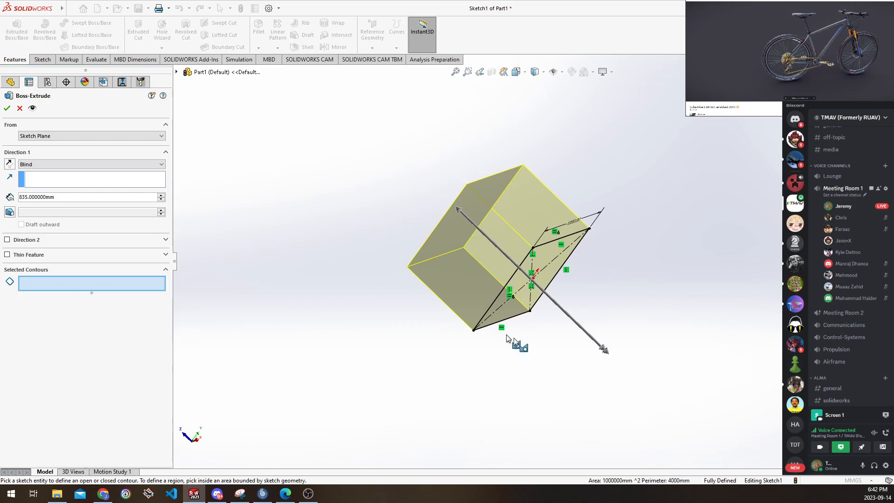
scroll(592, 373, "down", 3)
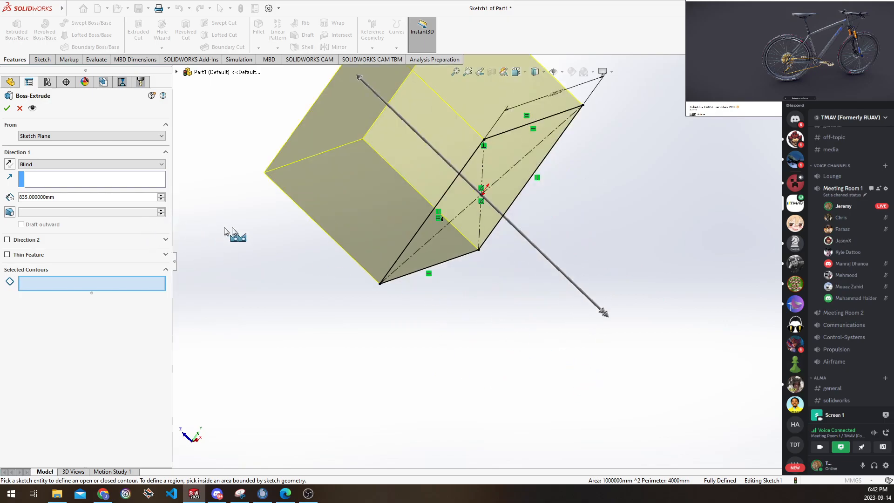
scroll(379, 174, "up", 5)
scroll(421, 135, "down", 2)
mouse_move(692, 261)
middle_mouse_down()
mouse_move(580, 273)
mouse_move(572, 293)
middle_mouse_up()
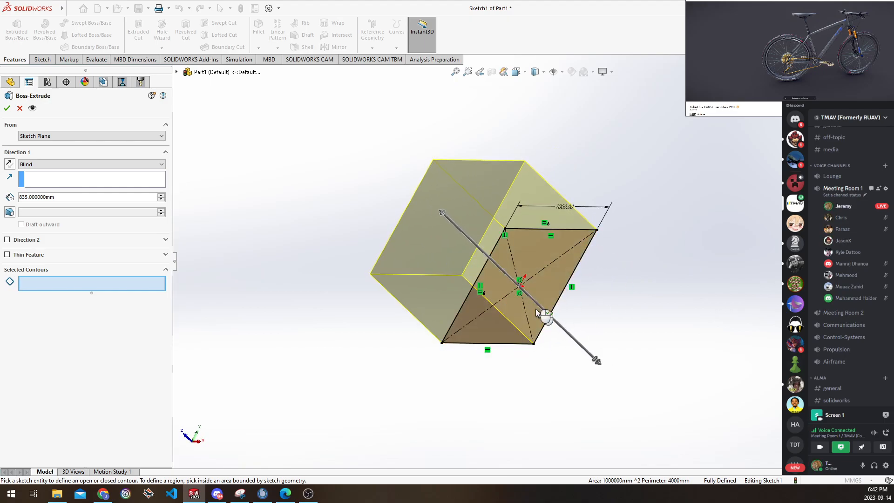
middle_click_drag(520, 300, 570, 318)
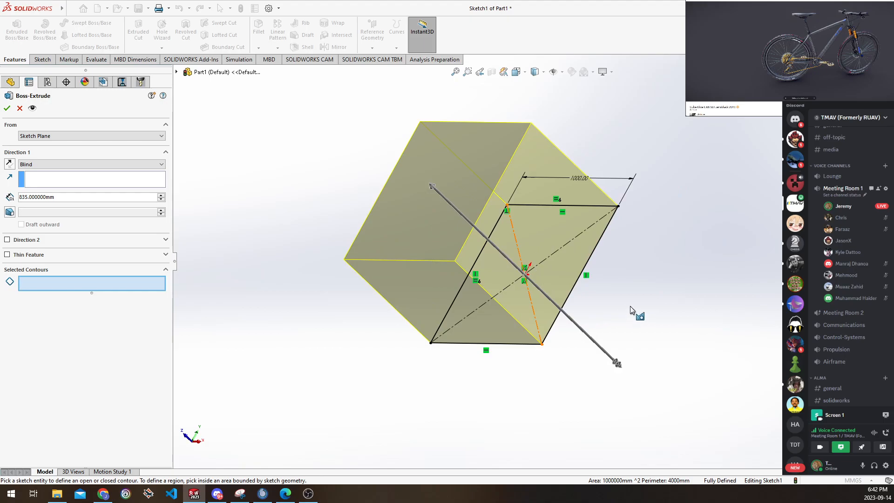
middle_click_drag(635, 311, 637, 330)
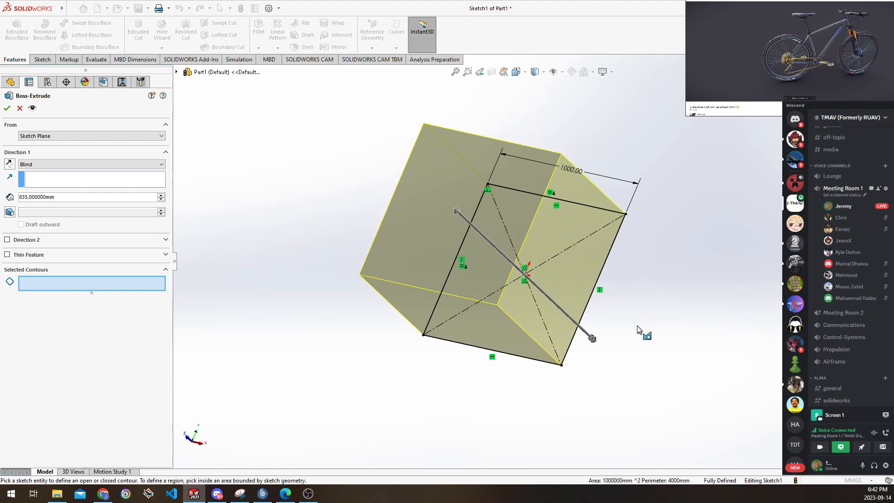
middle_click_drag(545, 241, 551, 250)
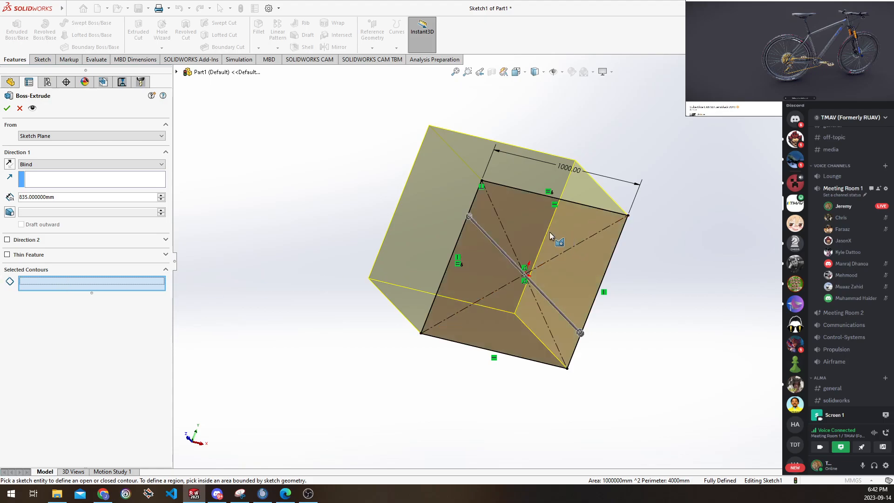
Select the square's region as the extrusion's contour
left_click(578, 241)
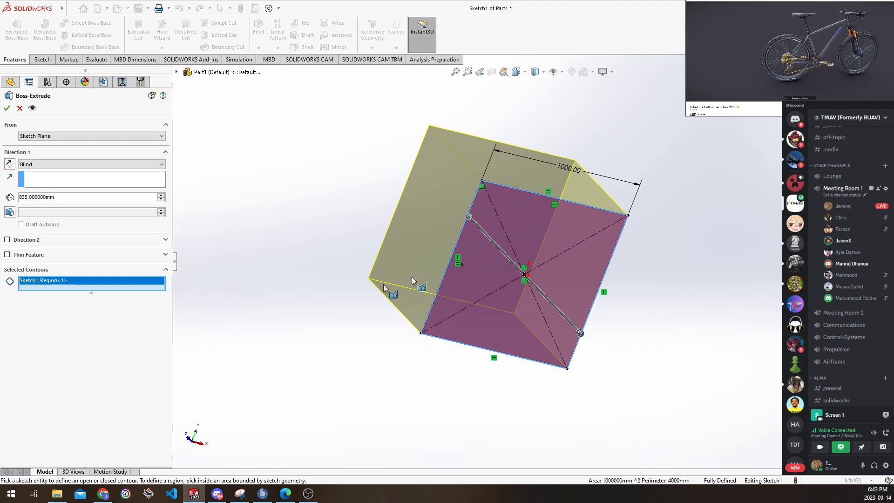
left_click(138, 270)
left_click(135, 272)
left_click(524, 228)
left_click(524, 227)
left_click(543, 230)
left_click(541, 229)
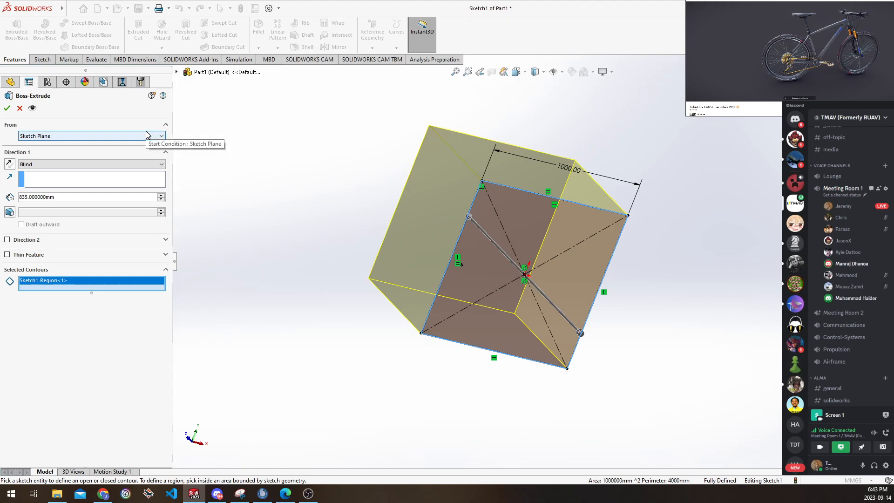
View the extrusion preview from the standard Right, Left and Top orientations
middle_click_drag(346, 243, 344, 227)
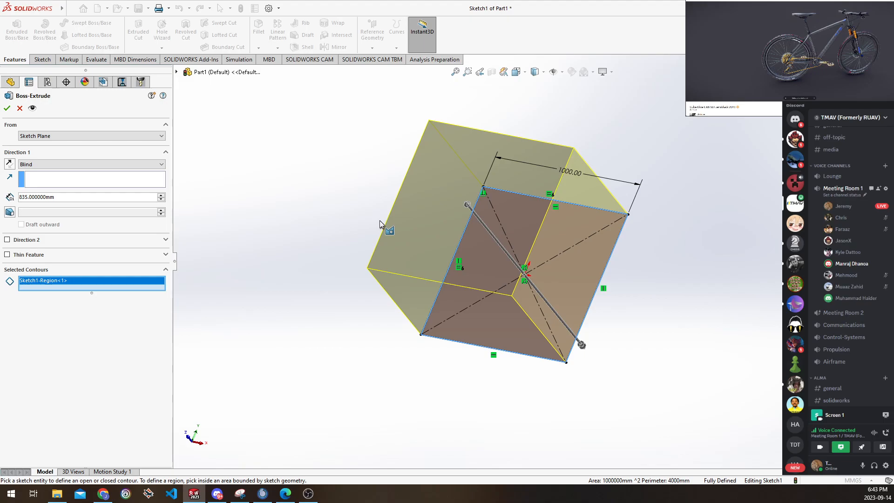
middle_click_drag(360, 174, 512, 232)
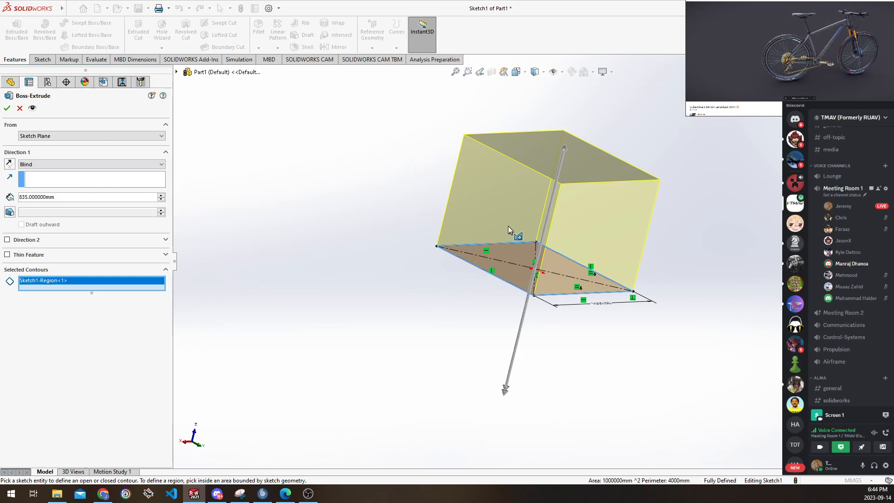
middle_click_drag(647, 203, 619, 298, "ctrl")
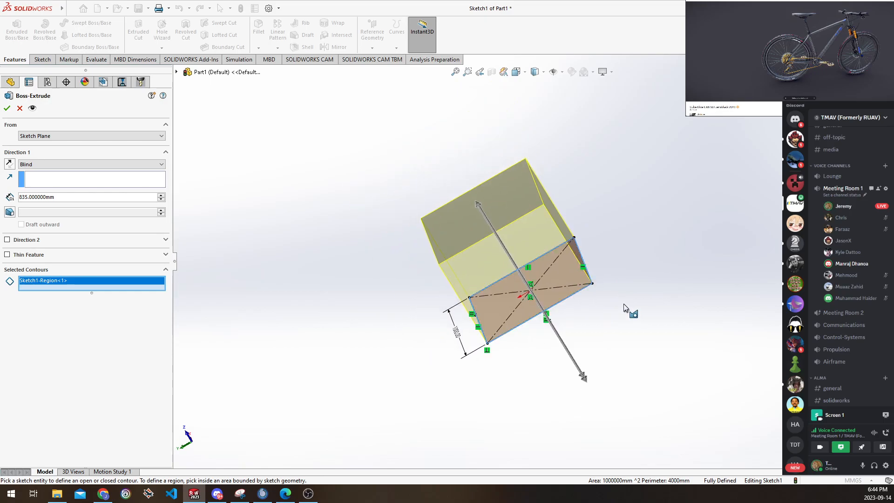
left_click(524, 74)
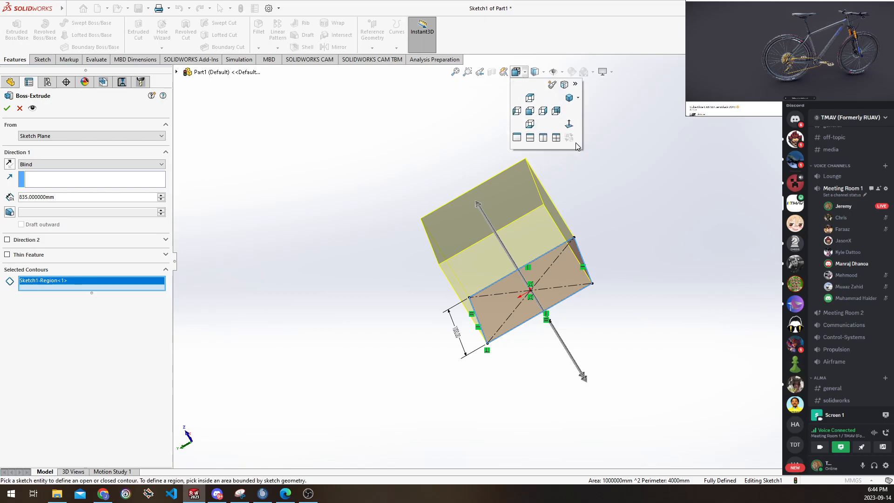
left_click(517, 75)
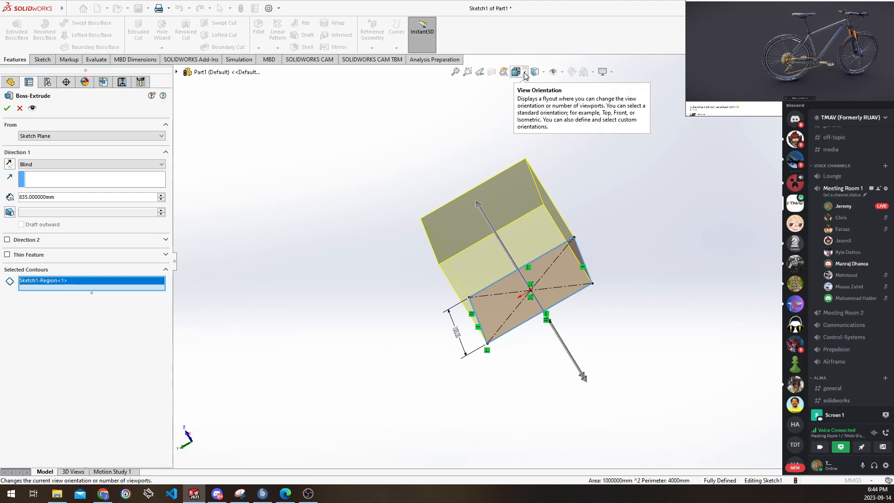
left_click(524, 73)
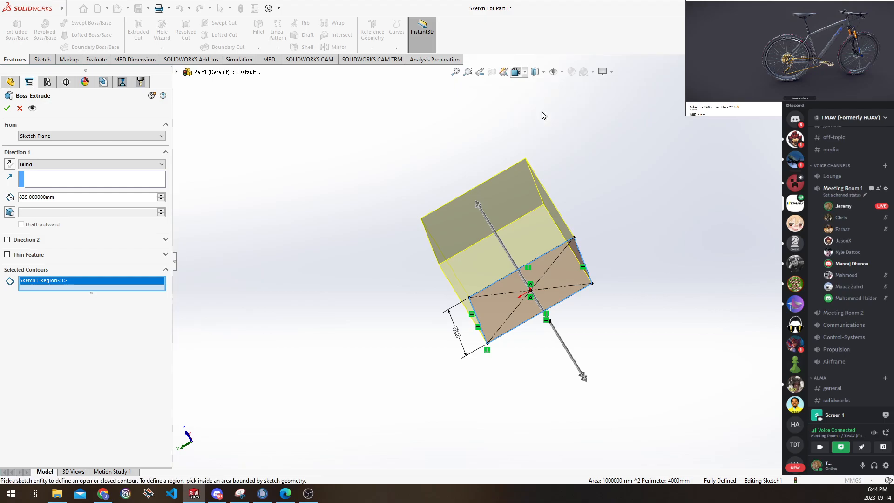
left_click(543, 111)
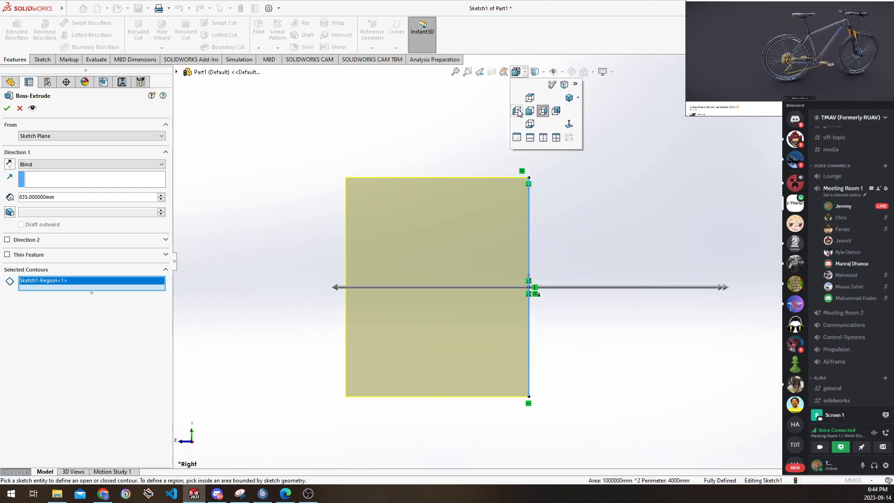
left_click(529, 111)
left_click(517, 72)
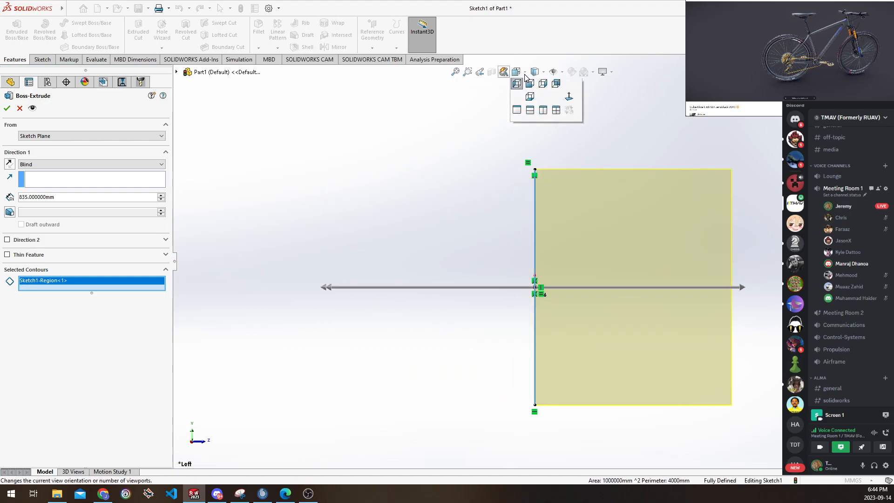
left_click(516, 72)
left_click(516, 72)
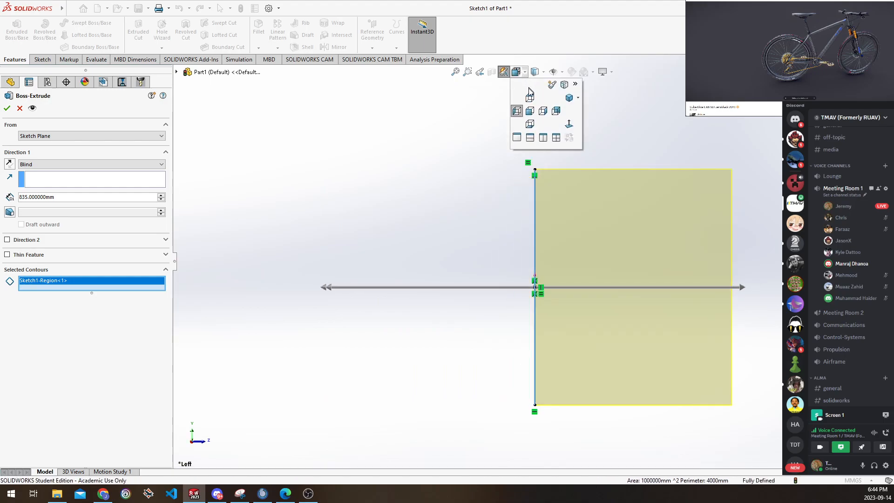
left_click(536, 99)
Bring up the Orientation dialog and enable the View Selector around the extrusion preview
key("space")
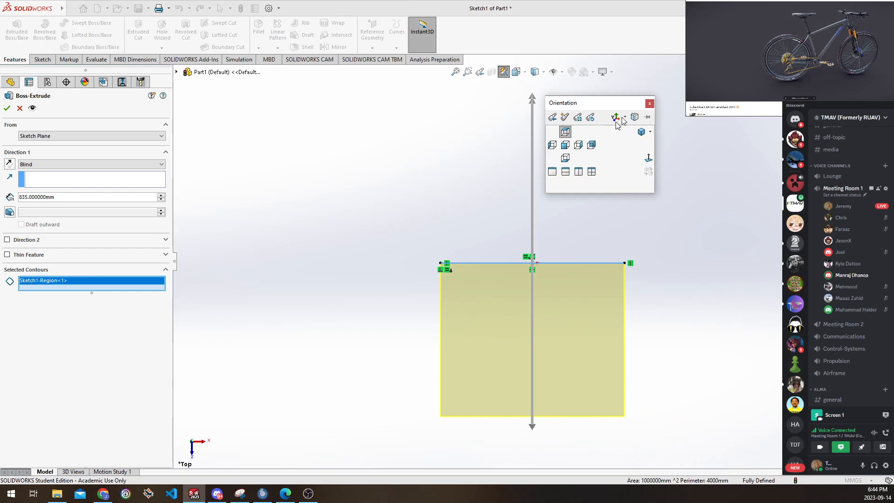
left_click(649, 104)
key("space")
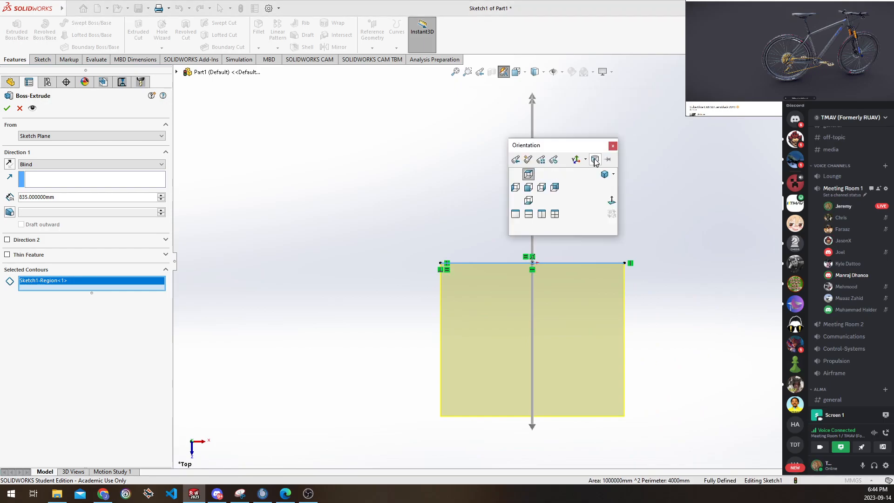
left_click(595, 160)
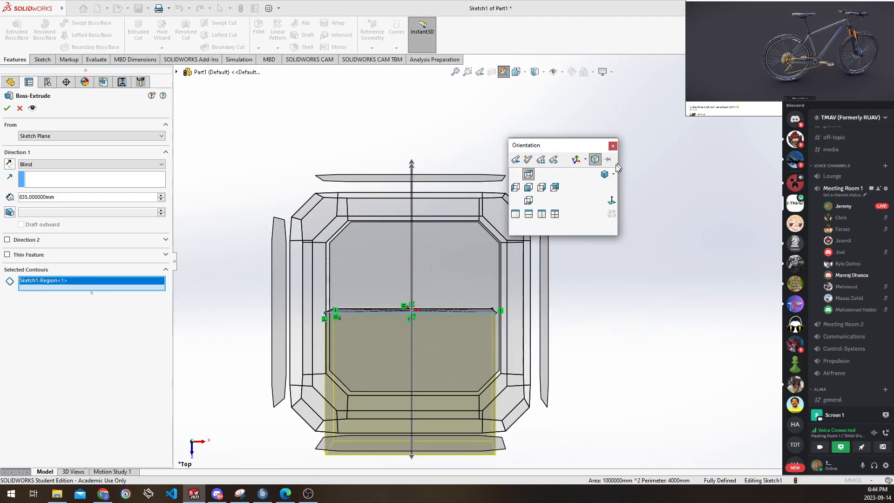
left_click(617, 162)
key("space")
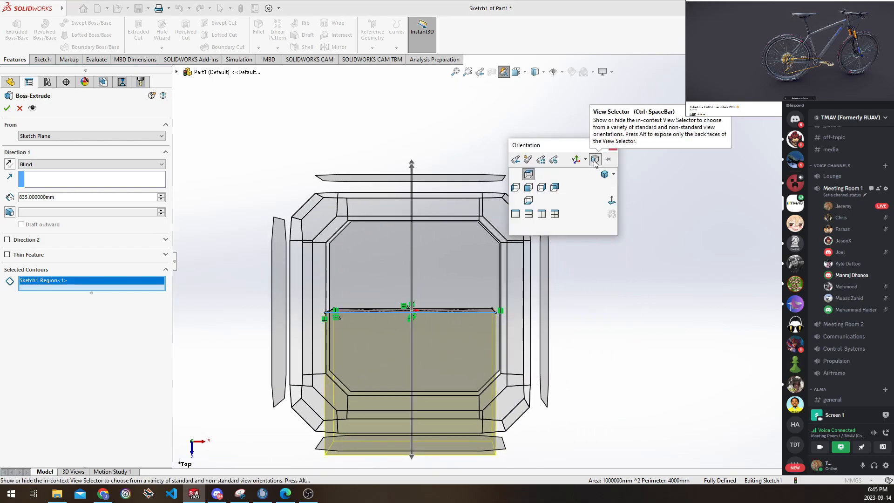
left_click(613, 147)
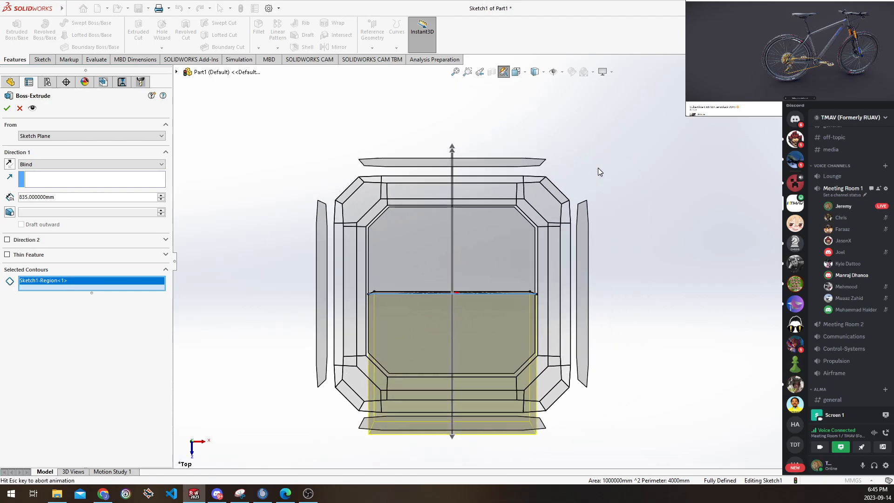
key("space")
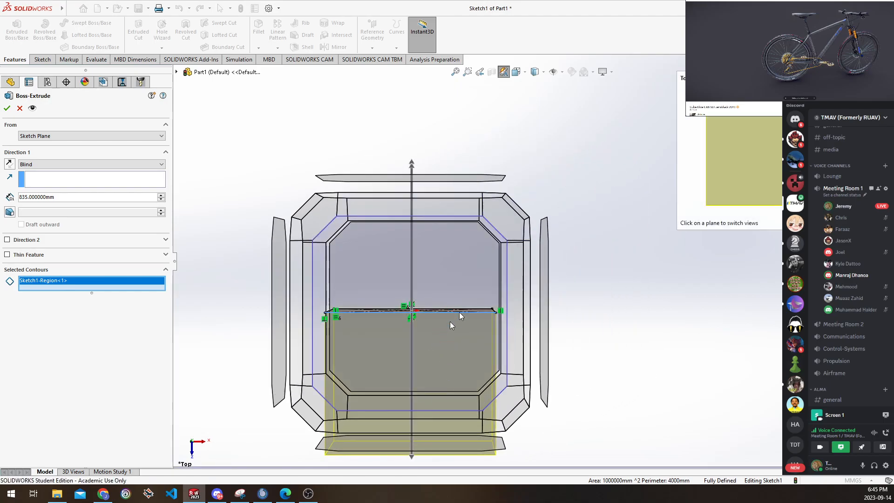
Look at the extrusion preview in several angled views chosen from the View Selector's faces
left_click(507, 216)
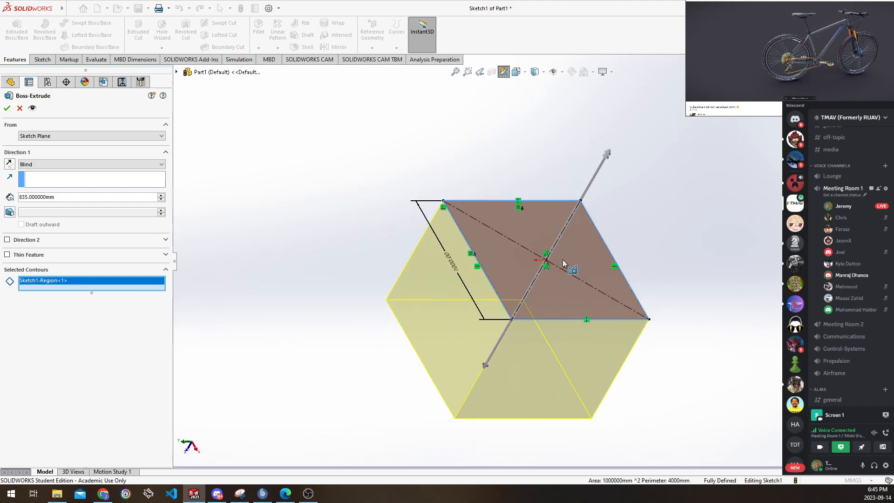
key("space")
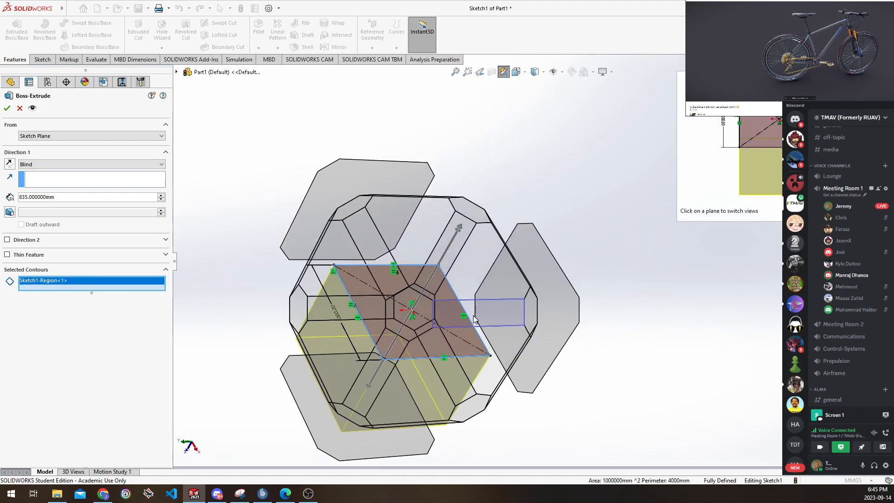
left_click(474, 319)
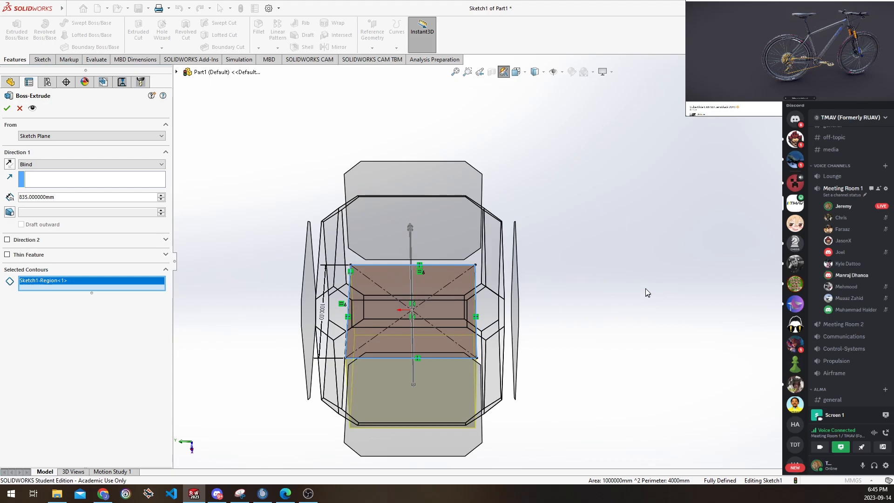
key("space")
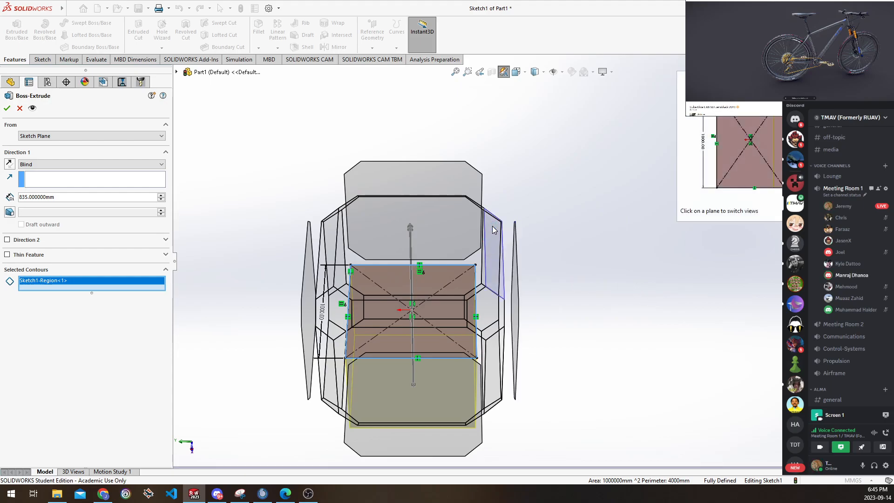
left_click(493, 228)
key("space")
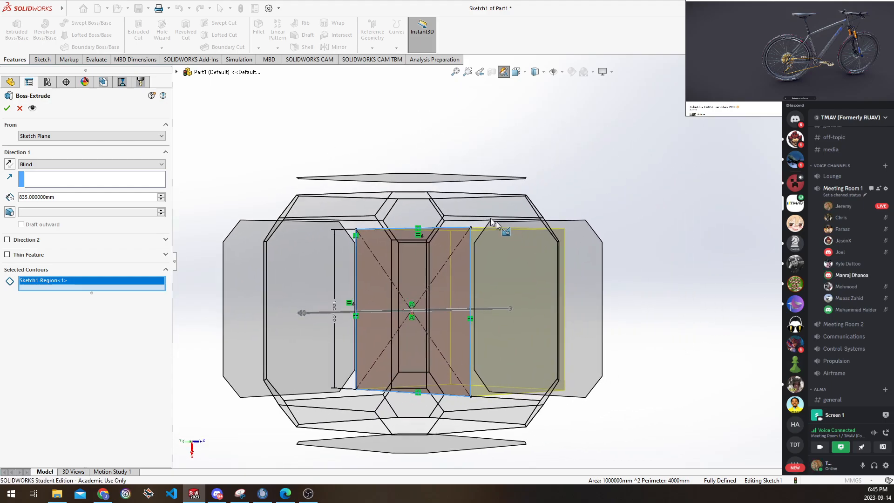
left_click(471, 206)
Inspect the previewed block and its base square obliquely, both close up and from farther away
mouse_move(527, 220)
middle_mouse_down()
mouse_move(603, 188)
mouse_move(556, 305)
mouse_move(557, 256)
mouse_move(562, 288)
mouse_move(596, 314)
mouse_move(591, 288)
mouse_move(580, 271)
mouse_move(594, 323)
mouse_move(574, 292)
mouse_move(525, 261)
mouse_move(571, 265)
middle_mouse_up()
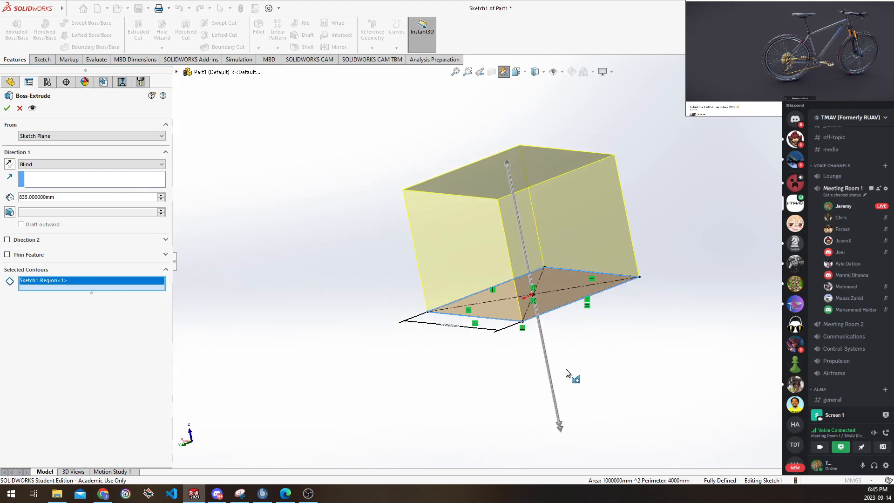
scroll(528, 272, "up", 1)
scroll(524, 269, "down", 4)
scroll(520, 249, "up", 1)
middle_click_drag(520, 248, 549, 355, "ctrl")
scroll(505, 309, "up", 2)
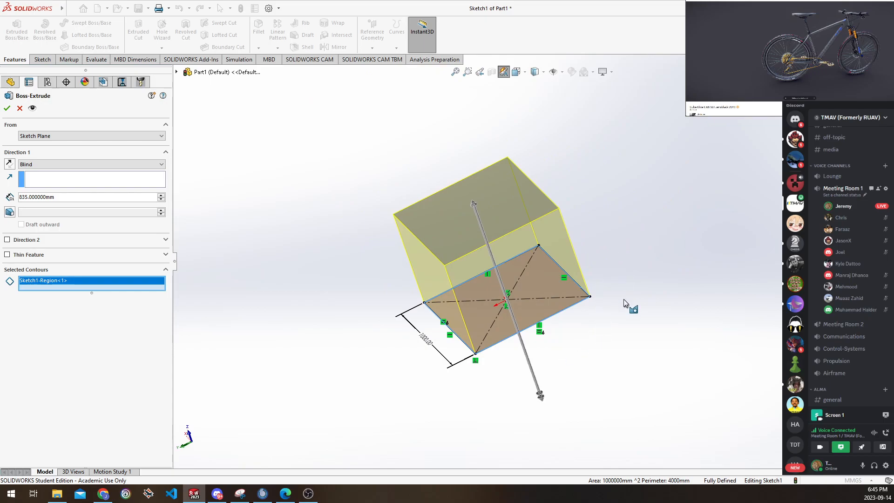
scroll(601, 303, "down", 1)
scroll(596, 308, "up", 2)
middle_click_drag(608, 317, 588, 343, "ctrl")
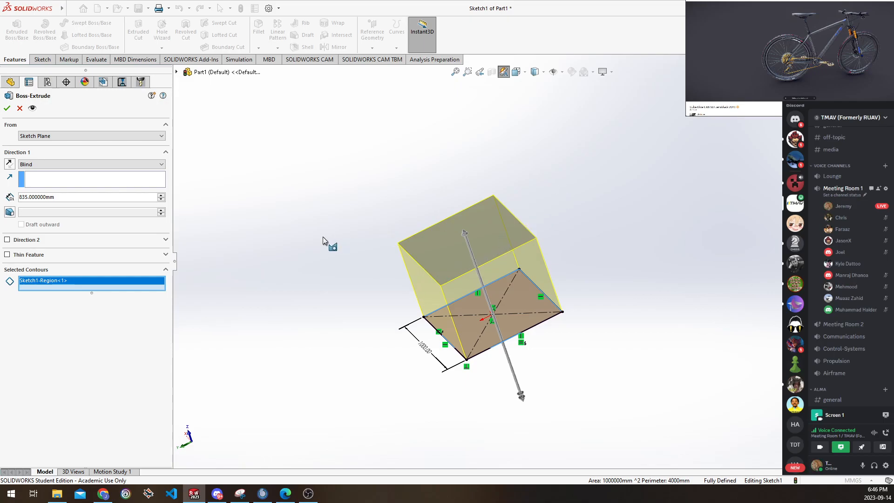
middle_click_drag(482, 343, 581, 307, "ctrl")
scroll(522, 280, "down", 1)
scroll(536, 279, "down", 2)
scroll(567, 261, "up", 2)
middle_click_drag(537, 260, 534, 256)
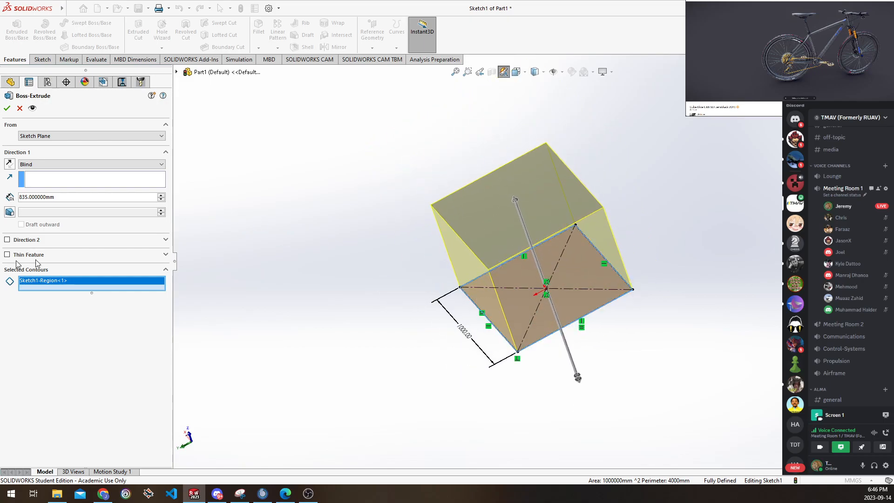
Try the extrusion's Direction 2 and Thin Feature options, switching each off again
left_click(7, 240)
left_click(7, 240)
left_click(7, 254)
left_click(7, 255)
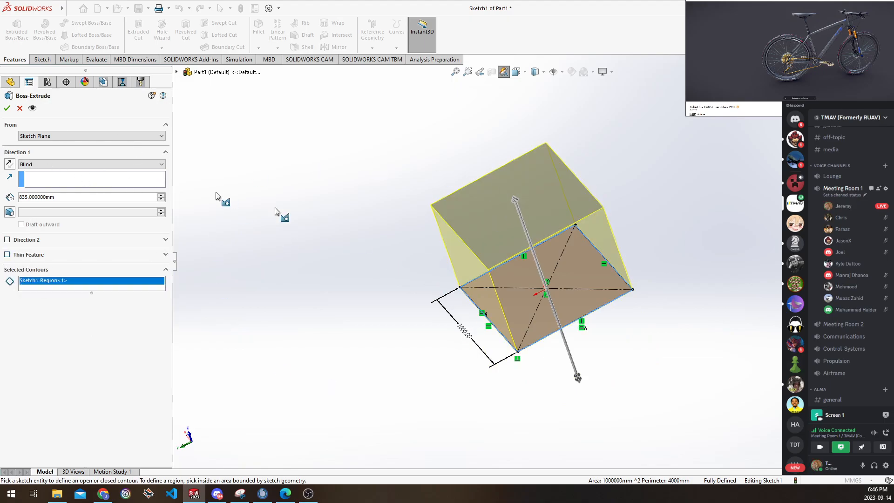
Review the available start conditions for the extrusion and keep Sketch Plane
scroll(607, 319, "down", 1)
scroll(563, 304, "up", 1)
middle_click_drag(582, 326, 576, 317, "ctrl")
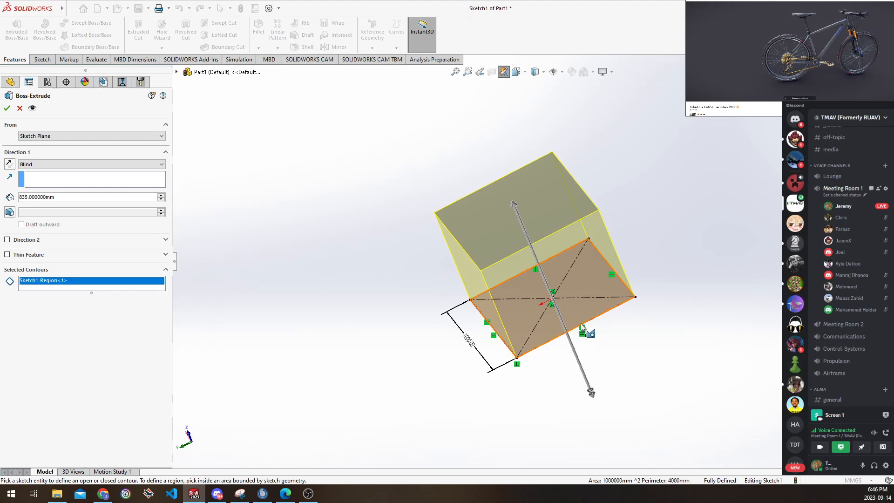
left_click(65, 138)
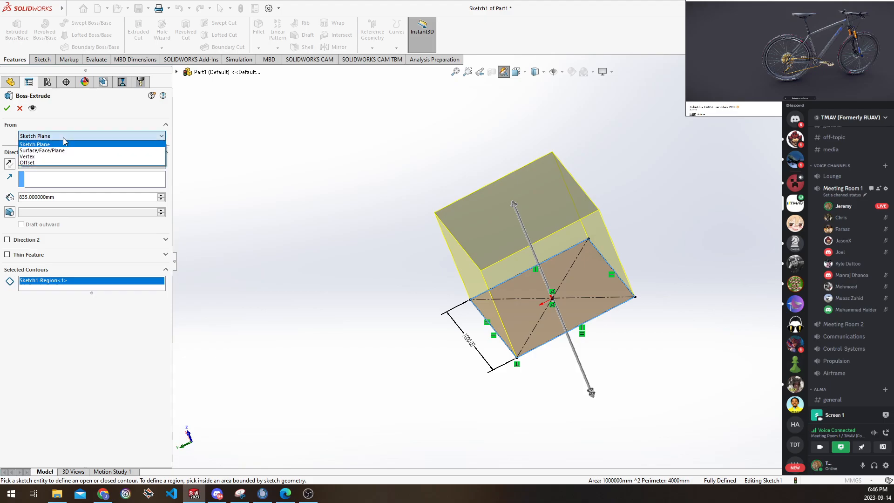
left_click(65, 142)
Examine how the extrusion preview rises from its sketch plane, edge-on and from oblique angles
scroll(531, 263, "up", 1)
mouse_move(564, 332)
middle_mouse_down()
mouse_move(555, 323)
mouse_move(573, 366)
mouse_move(563, 369)
middle_mouse_up()
scroll(573, 366, "down", 2)
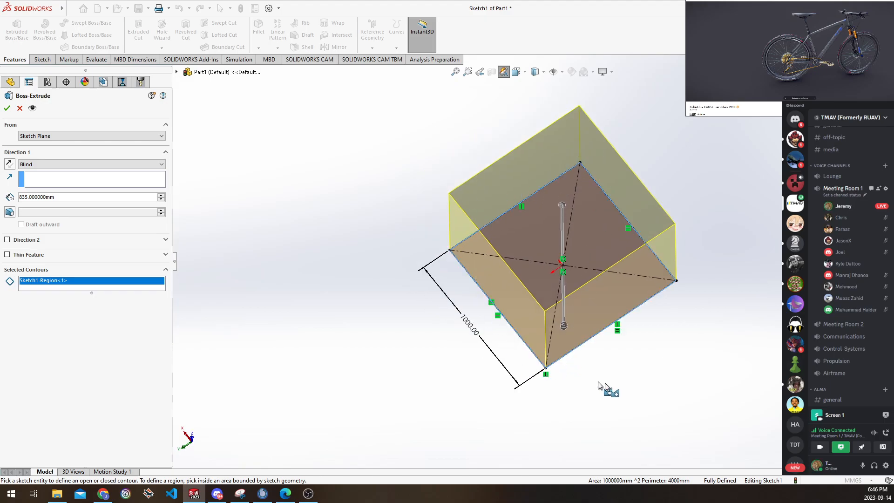
mouse_move(650, 361)
middle_mouse_down()
mouse_move(633, 341)
mouse_move(644, 357)
middle_mouse_up()
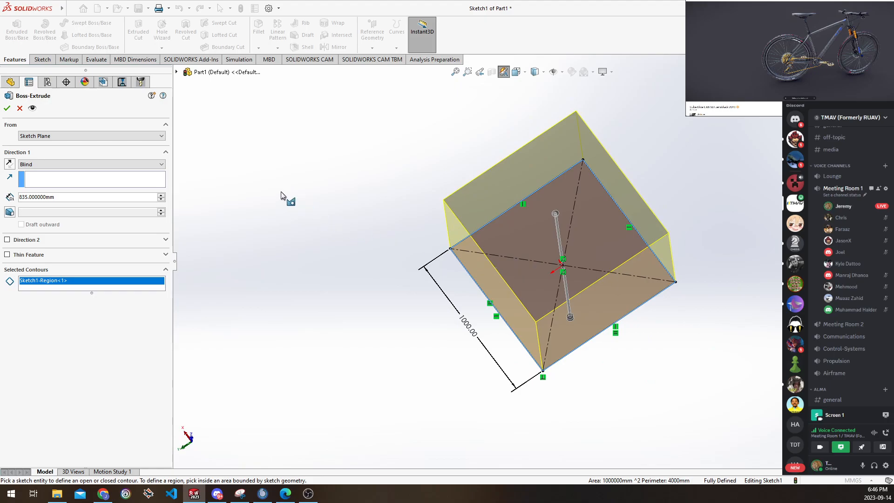
middle_click_drag(521, 219, 483, 150)
middle_click_drag(489, 236, 475, 191)
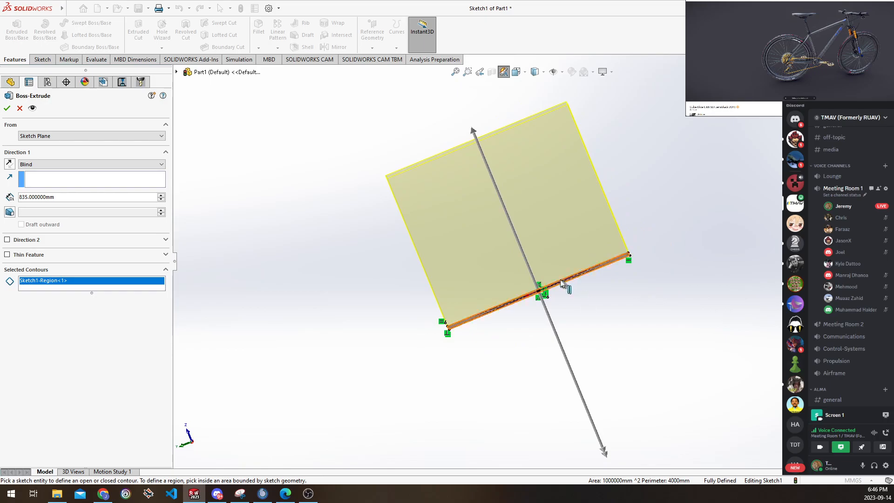
mouse_move(514, 331)
middle_mouse_down()
mouse_move(515, 295)
mouse_move(548, 286)
mouse_move(525, 285)
mouse_move(551, 298)
mouse_move(543, 303)
mouse_move(532, 289)
middle_mouse_up()
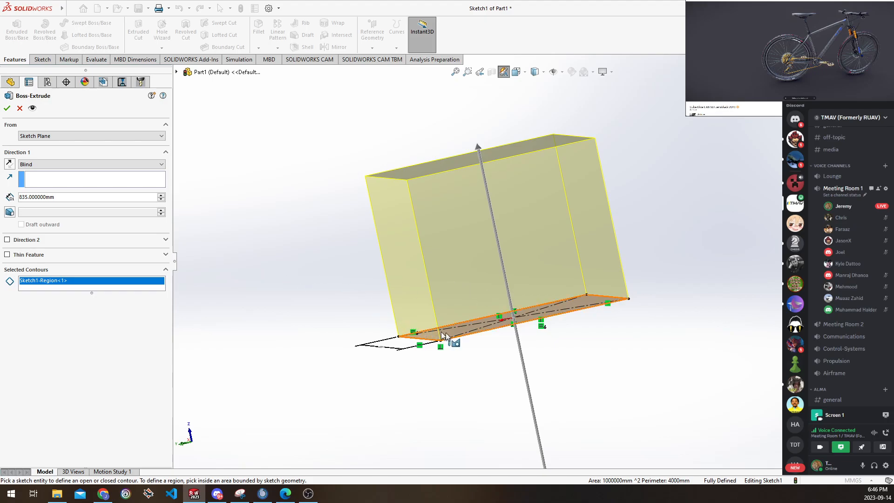
scroll(645, 314, "up", 3)
middle_click_drag(596, 296, 612, 344)
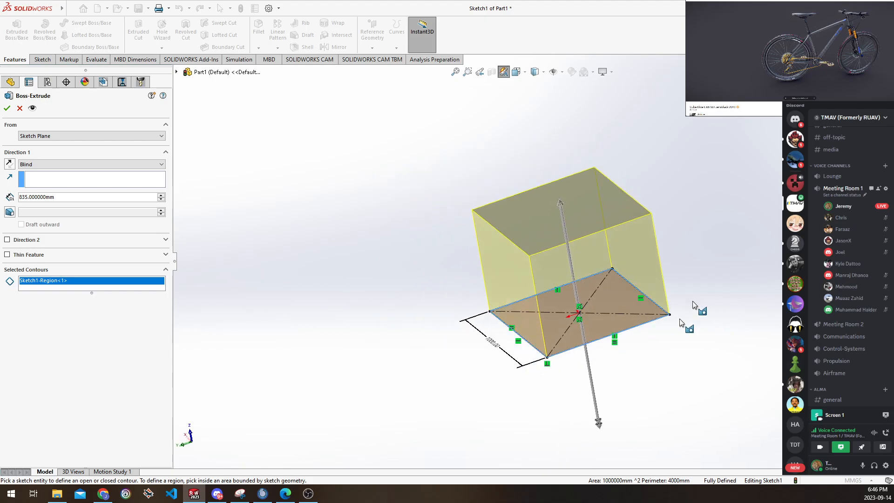
middle_click_drag(568, 318, 539, 320, "ctrl")
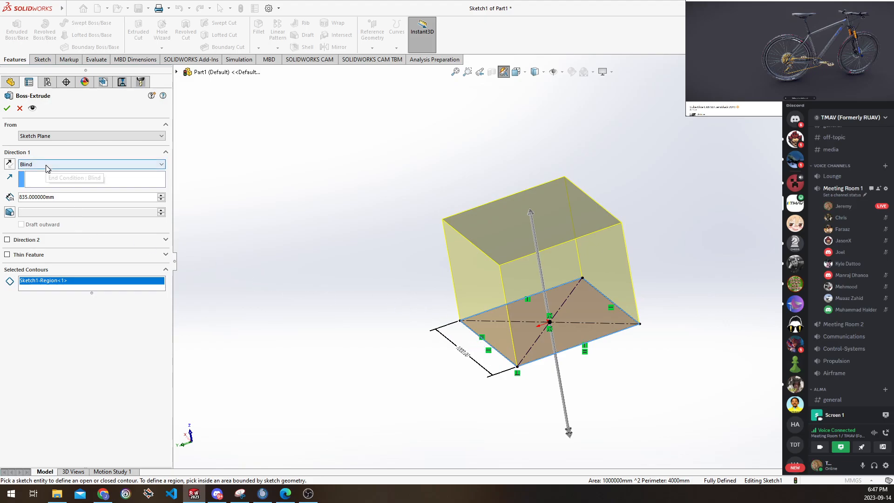
Review the extrusion's start conditions again, keep Sketch Plane, and check where the preview meets its sketch
left_click(51, 136)
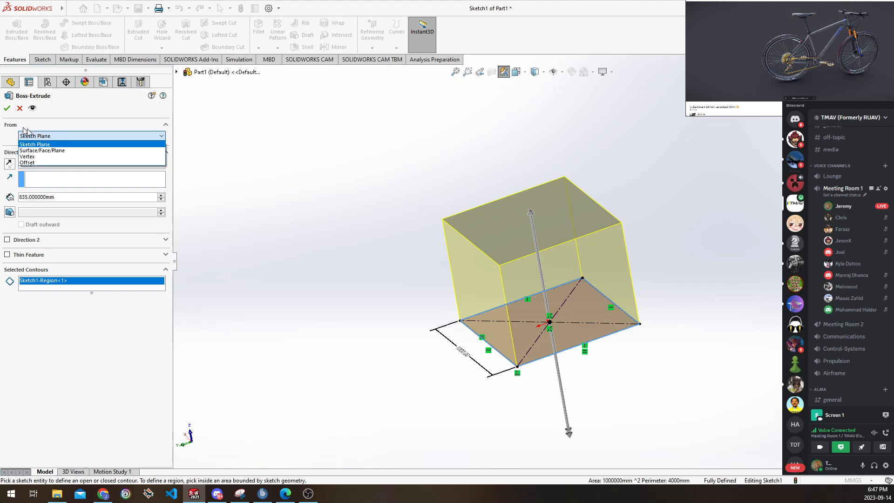
left_click(43, 145)
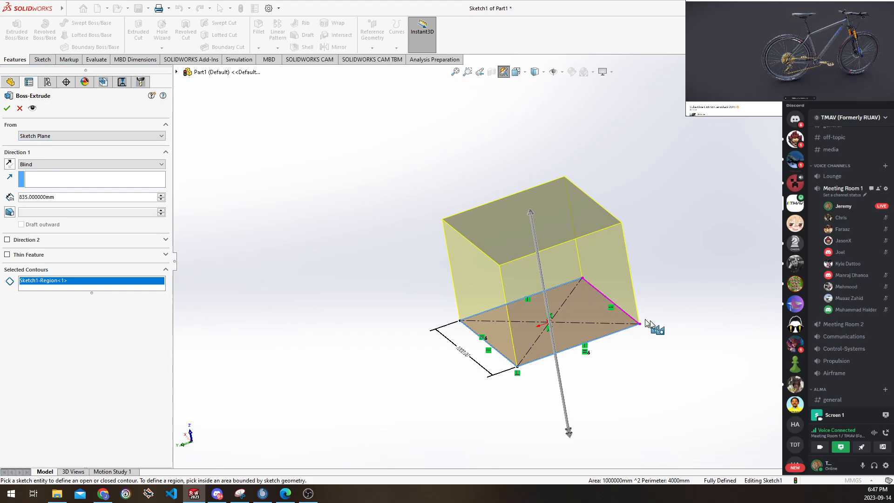
middle_click_drag(635, 320, 532, 295)
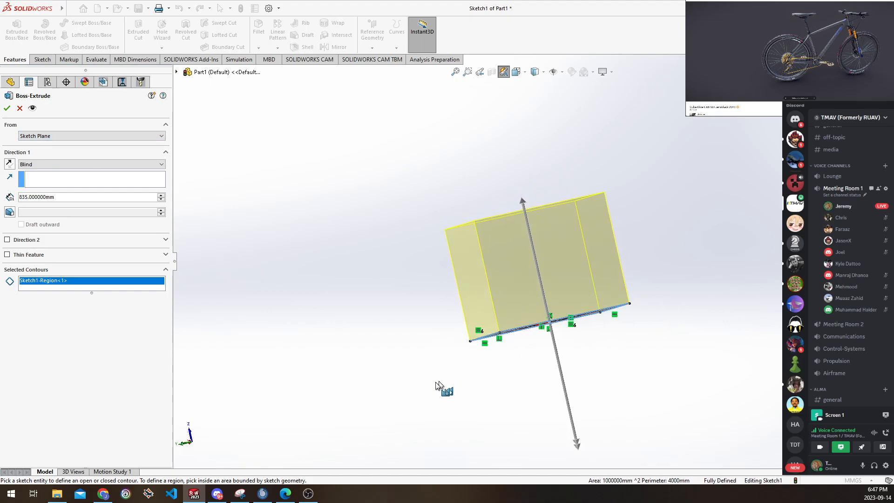
middle_click_drag(585, 340, 519, 331)
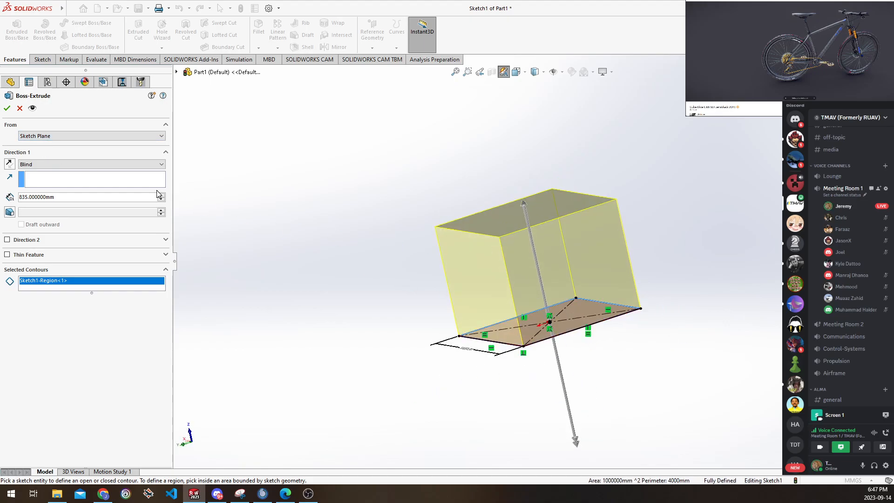
Try Surface/Face/Plane and Vertex as start conditions for the extrusion
left_click(96, 136)
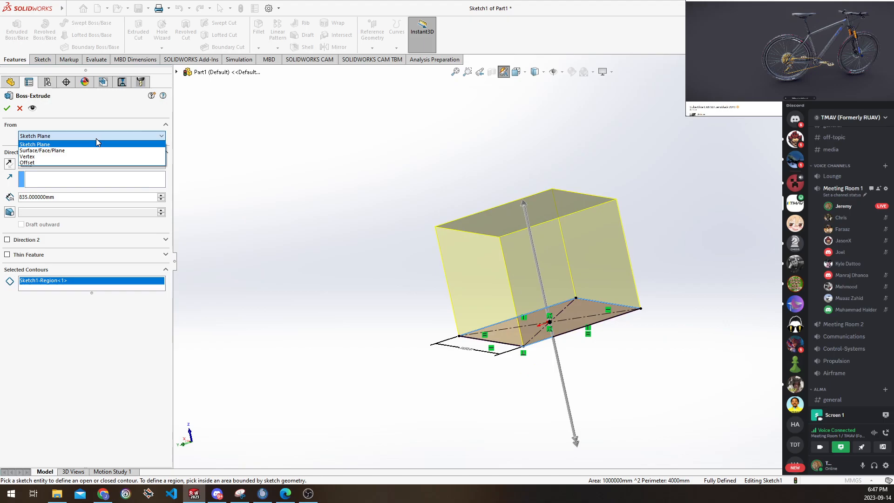
left_click(62, 151)
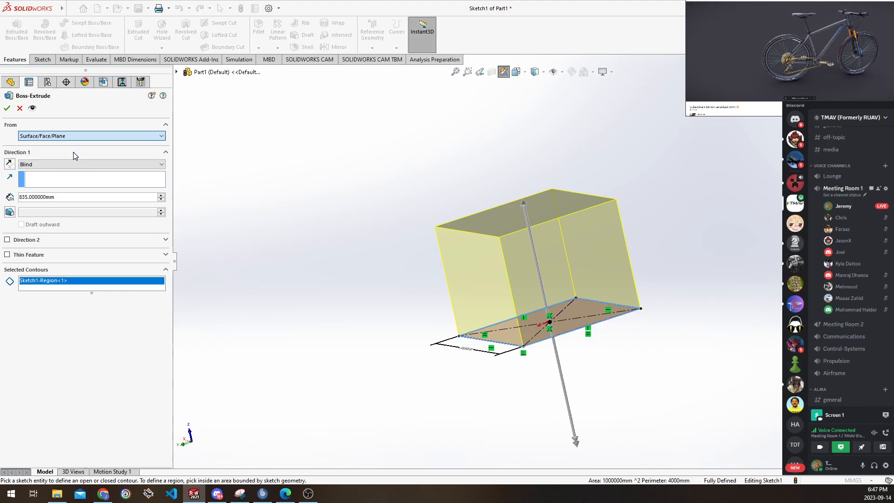
left_click(135, 136)
left_click(78, 158)
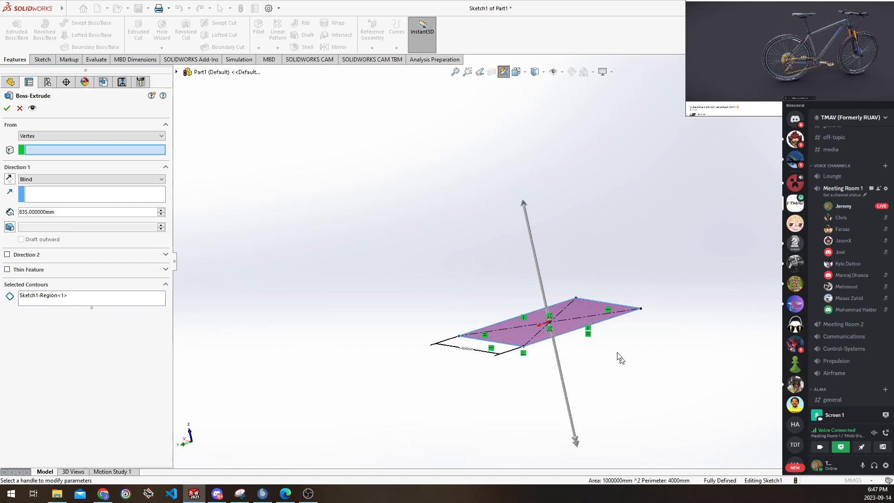
Try starting the extrusion at a 440 mm offset from the sketch, and return the start condition to Sketch Plane
left_click(96, 136)
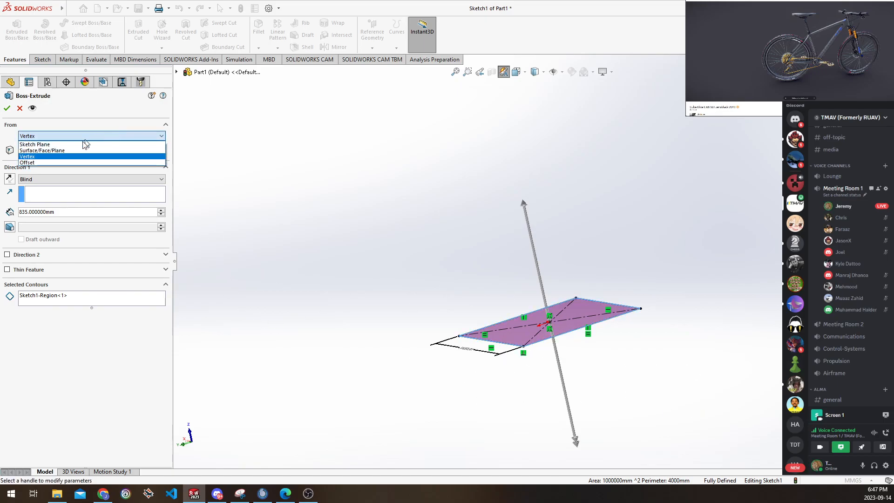
left_click(45, 163)
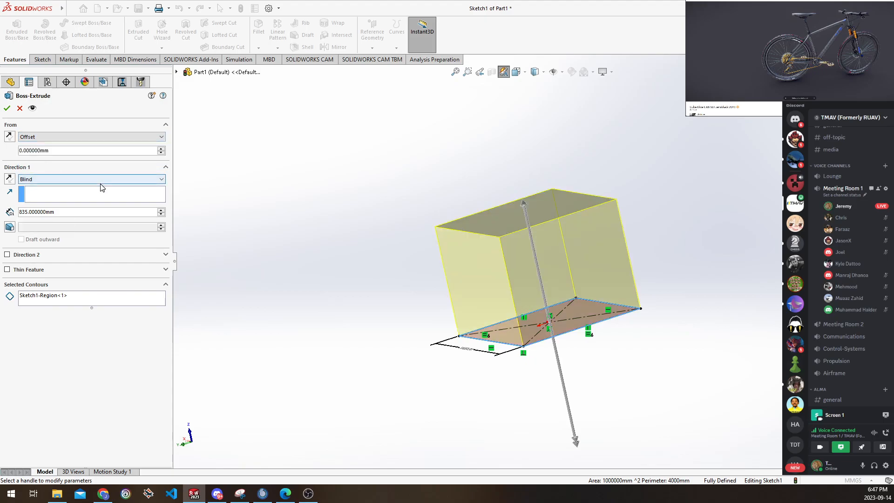
left_click(161, 148)
left_click(160, 148)
left_click(161, 148)
left_click(161, 148)
left_click(160, 148)
left_click_drag(161, 148, 161, 148)
double_click(32, 150)
mouse_move(465, 306)
middle_mouse_down()
mouse_move(503, 261)
mouse_move(525, 162)
mouse_move(484, 328)
mouse_move(519, 220)
mouse_move(483, 258)
middle_mouse_up()
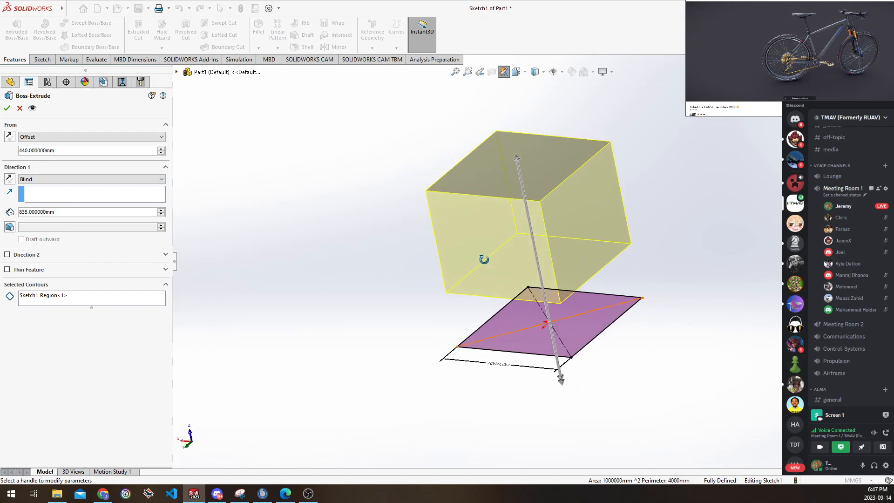
left_click(38, 137)
left_click(34, 145)
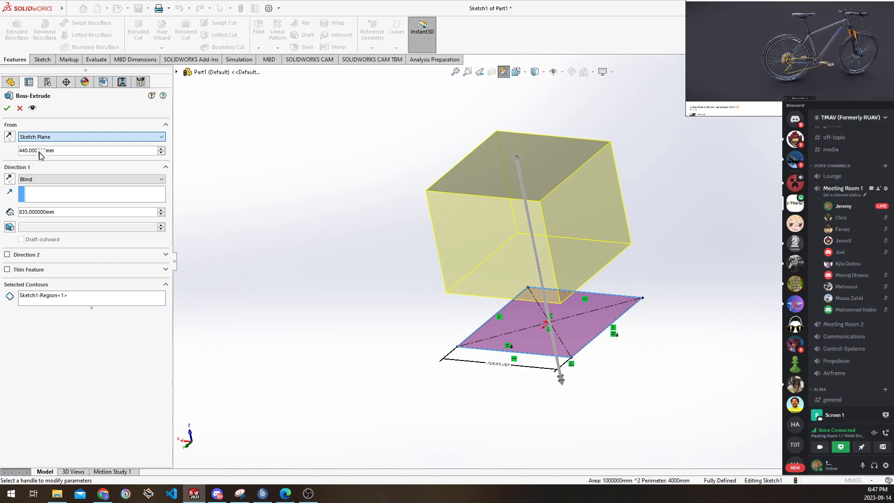
Keep the Blind end condition and set the extrusion depth to 1000 mm
scroll(524, 316, "up", 2)
scroll(550, 312, "down", 5)
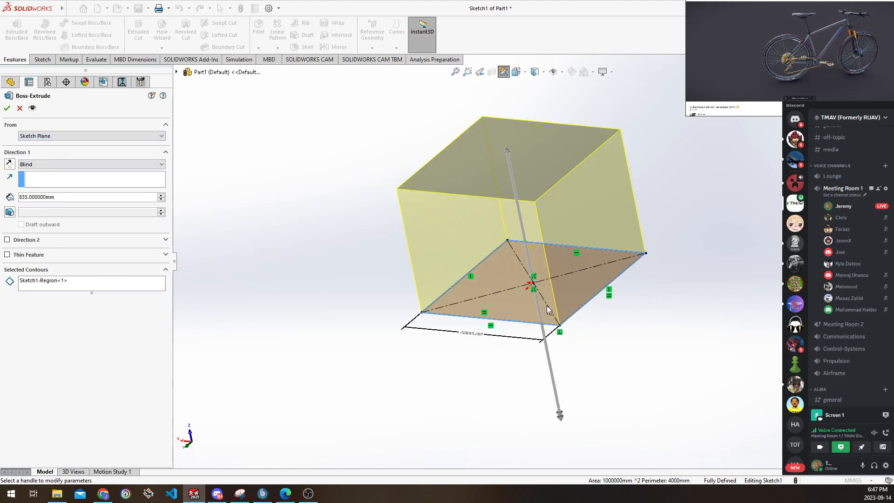
scroll(535, 270, "up", 3)
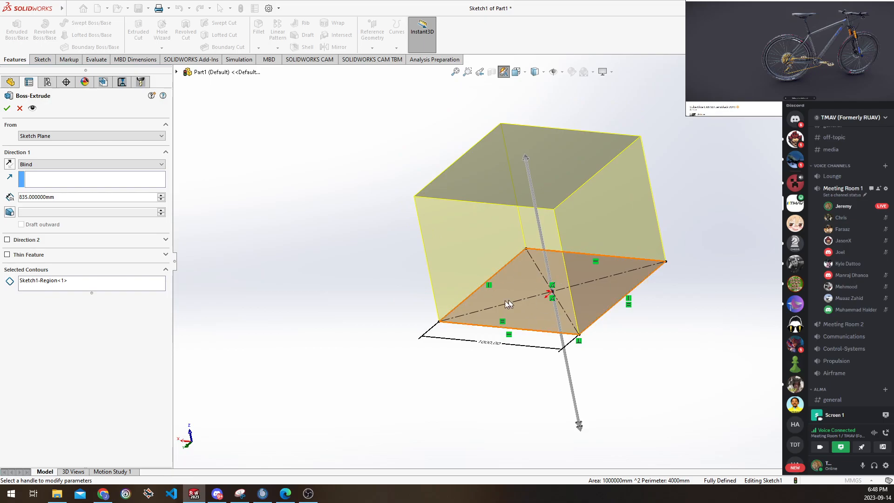
left_click(38, 165)
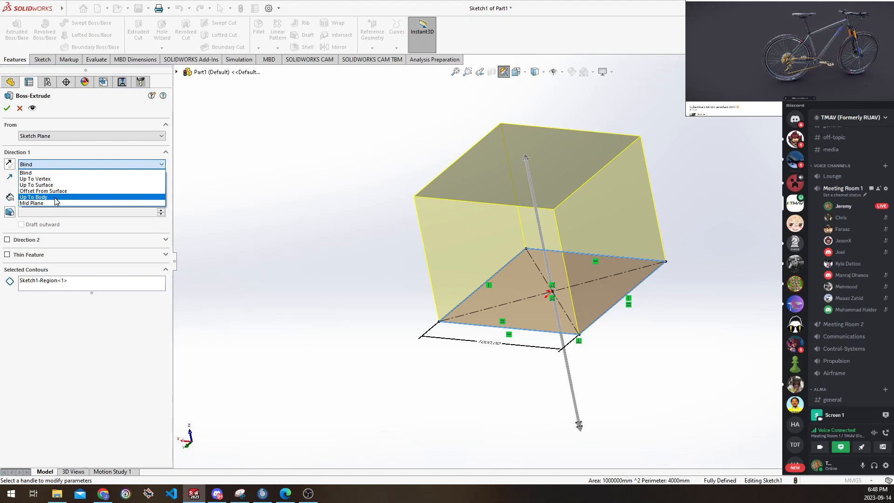
left_click(53, 174)
double_click(32, 198)
type("1000")
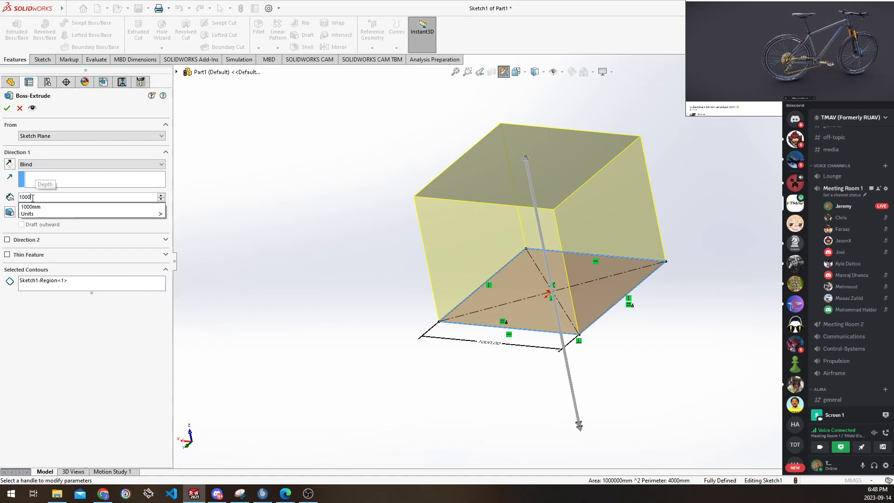
key("Return")
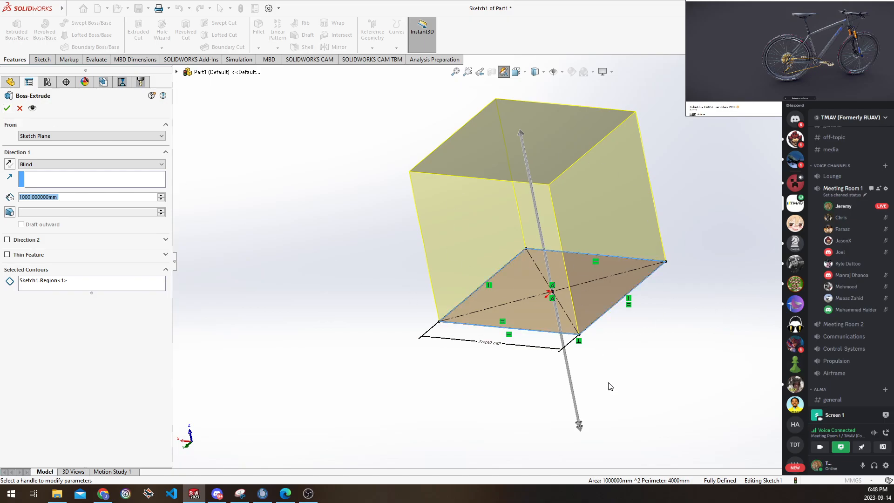
Inspect the previewed cube and its base sketch from low and raised oblique angles
middle_click_drag(604, 359, 634, 359)
scroll(634, 359, "up", 3)
scroll(630, 344, "down", 3)
middle_click_drag(541, 250, 630, 321)
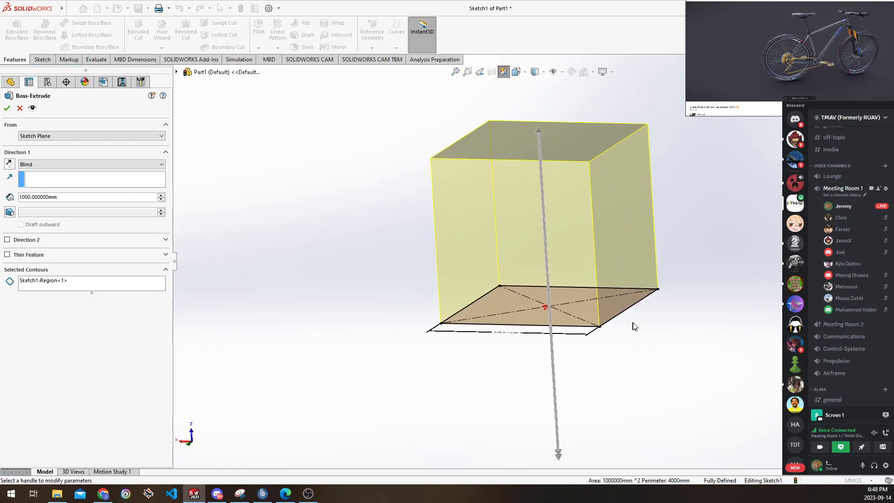
scroll(550, 309, "up", 3)
scroll(544, 311, "down", 2)
middle_click_drag(540, 279, 558, 275, "ctrl")
middle_click_drag(553, 330, 609, 367)
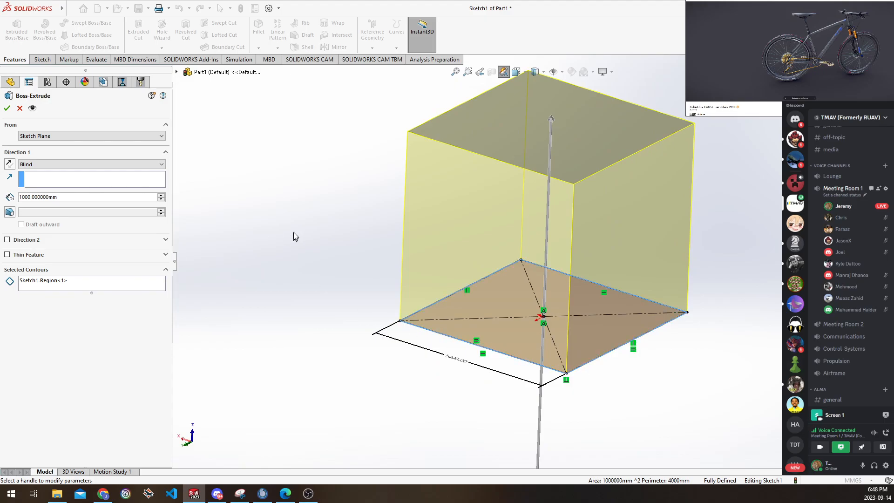
Change the extrusion's end condition to Mid Plane, keep the 1000 mm depth, and complete the solid cube
left_click(154, 165)
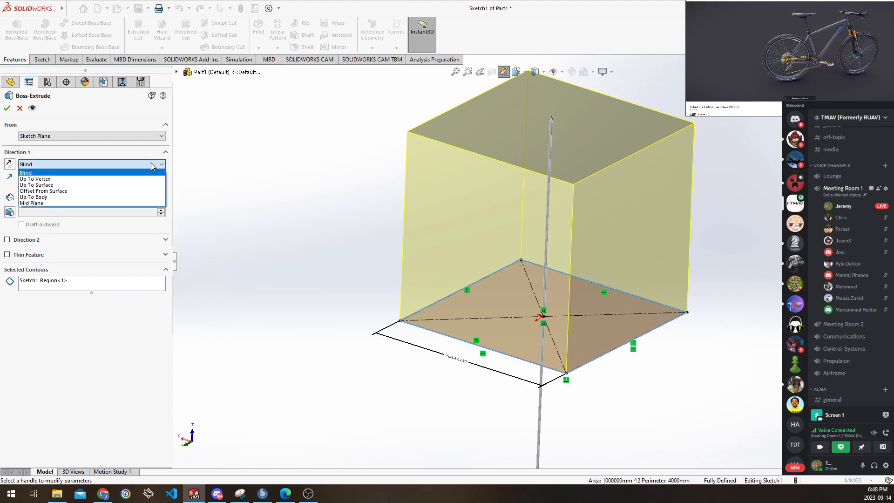
left_click(41, 204)
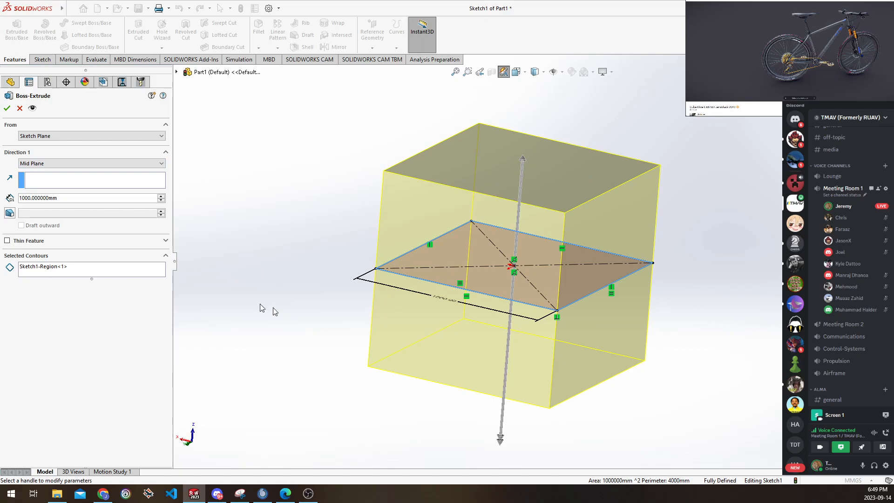
left_click_drag(71, 199, 18, 198)
left_click(301, 242)
left_click(7, 108)
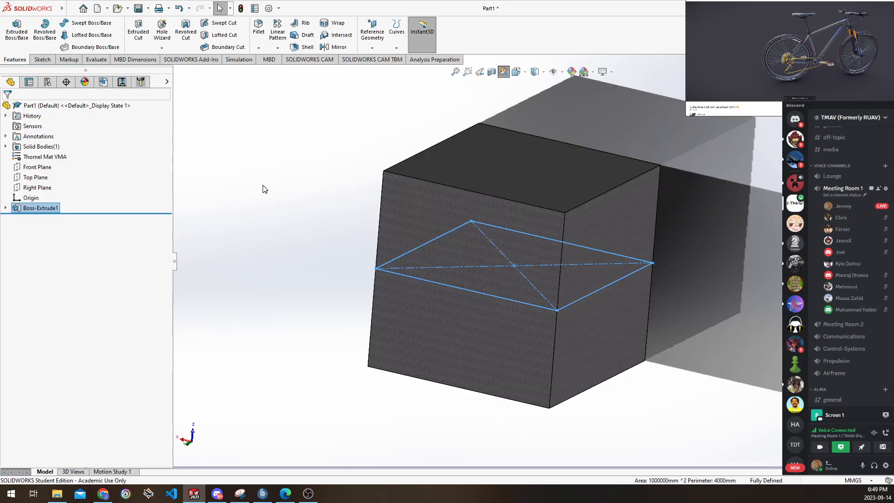
Examine the carbon fiber weave on the cube's faces up close and the whole cube from several angles
left_click(320, 194)
scroll(319, 205, "down", 6)
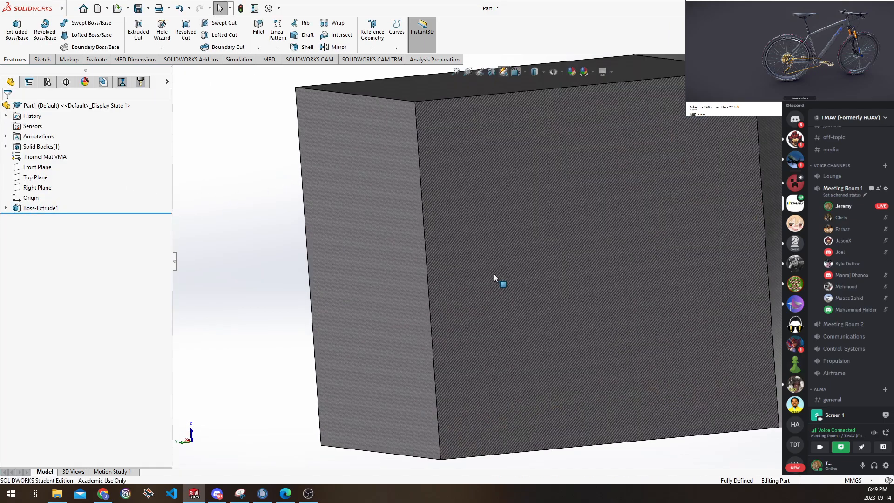
scroll(487, 274, "down", 2)
scroll(479, 275, "up", 8)
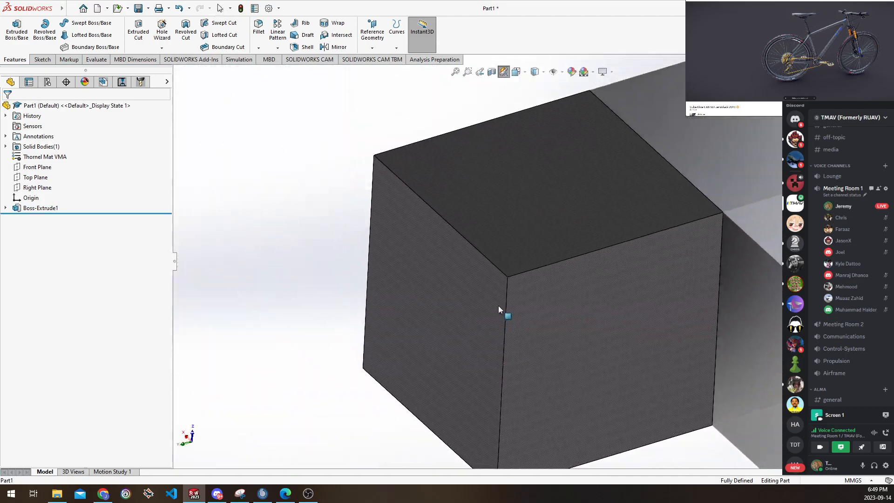
scroll(499, 311, "down", 2)
left_click(499, 192)
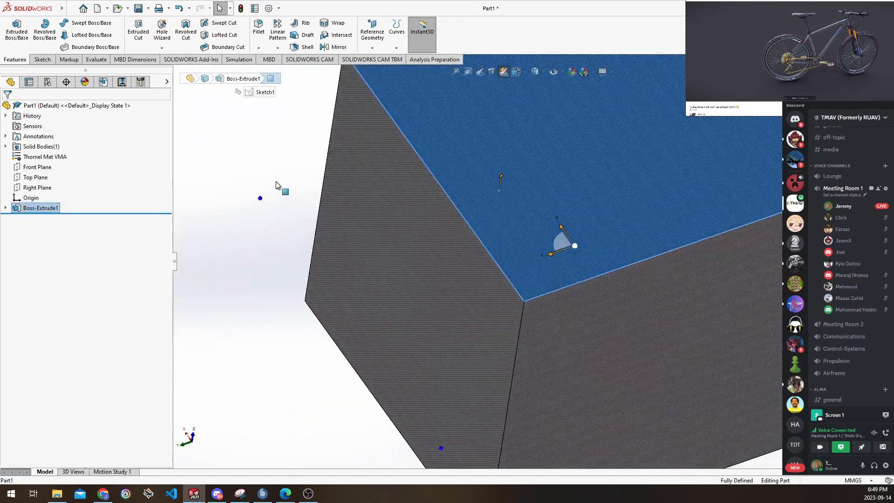
left_click(278, 186)
scroll(505, 205, "down", 10)
scroll(445, 263, "up", 8)
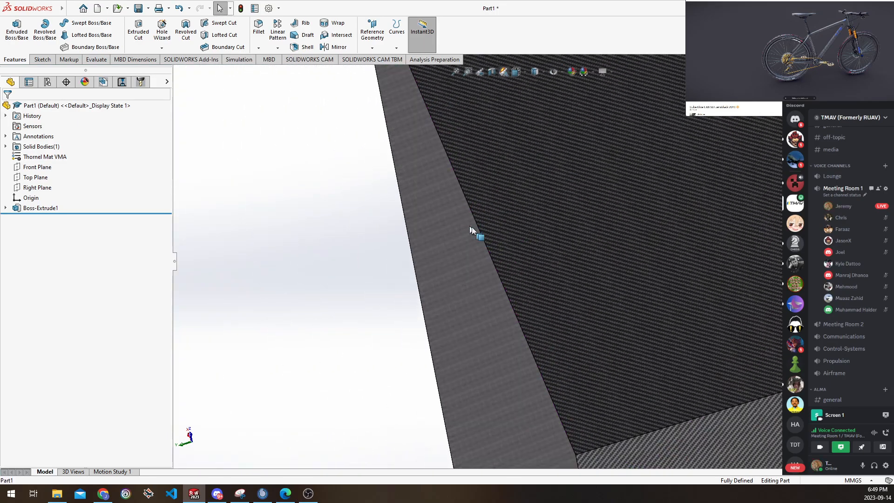
scroll(591, 230, "up", 8)
middle_click_drag(555, 264, 540, 275)
scroll(504, 289, "up", 4)
scroll(529, 289, "up", 1)
scroll(547, 275, "down", 1)
scroll(542, 270, "down", 1)
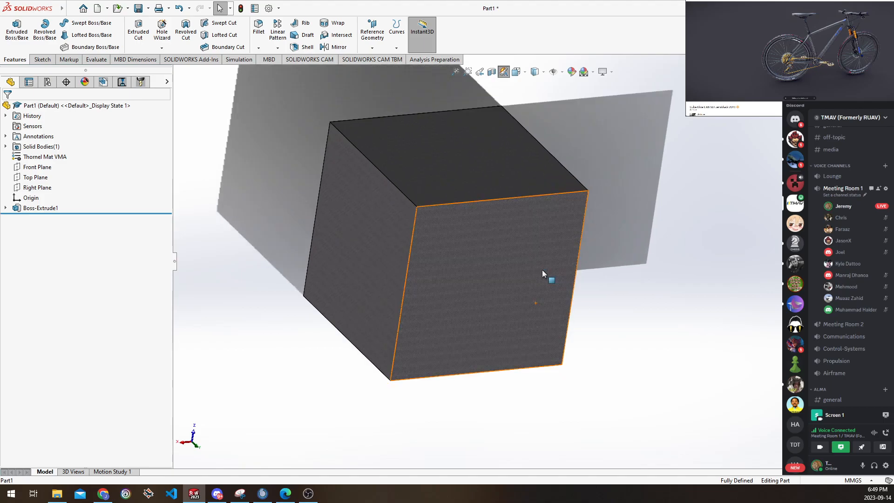
Start saving the part under a new location by creating and opening a folder named TMAV SOLIDWORKS in Documents
left_click(148, 8)
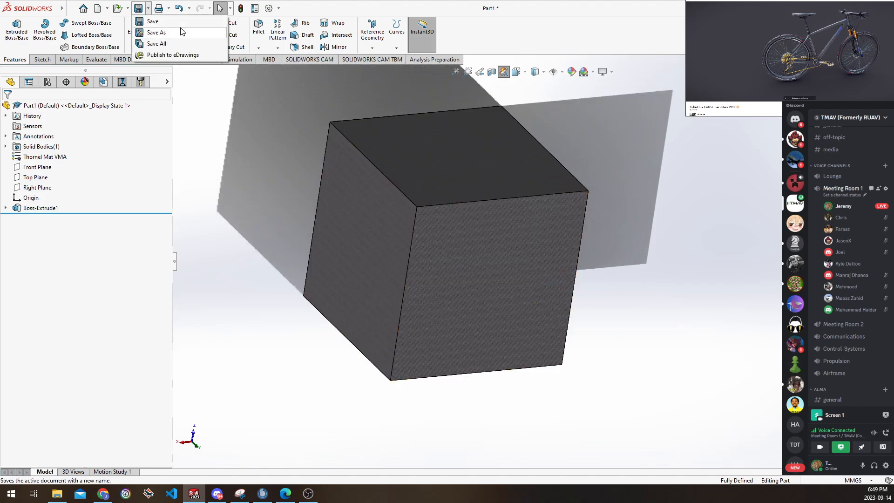
left_click(169, 35)
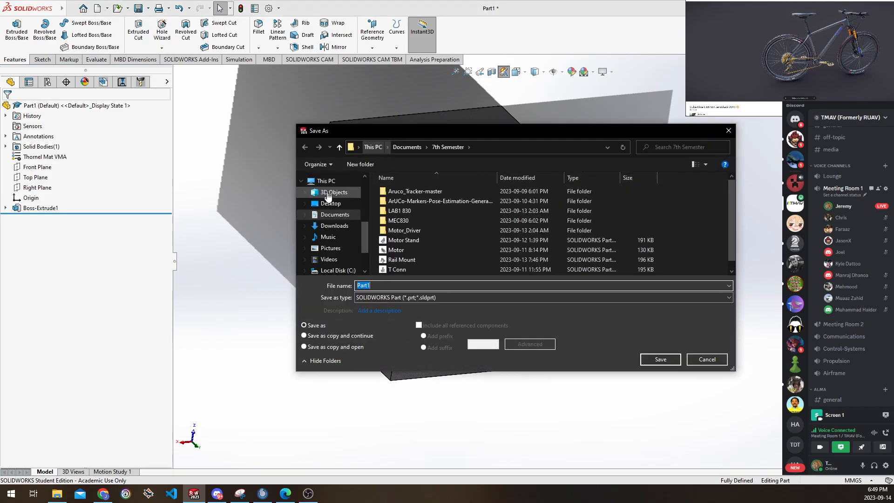
left_click(335, 215)
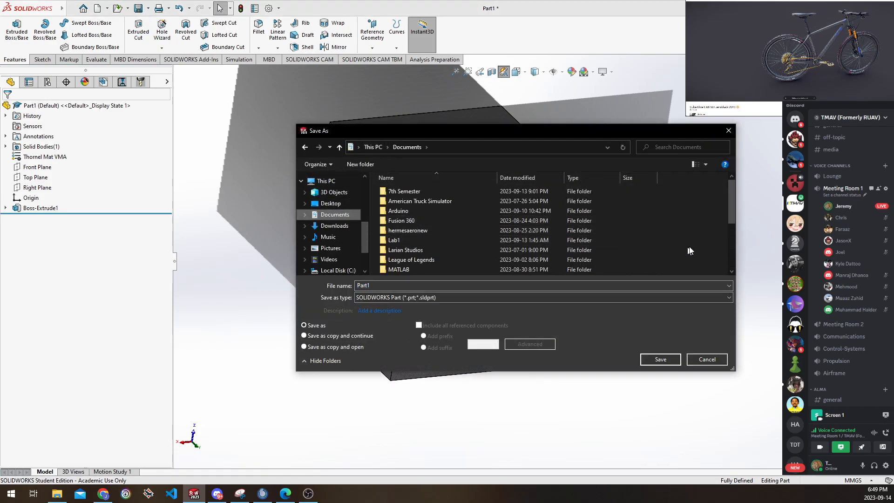
right_click(705, 225)
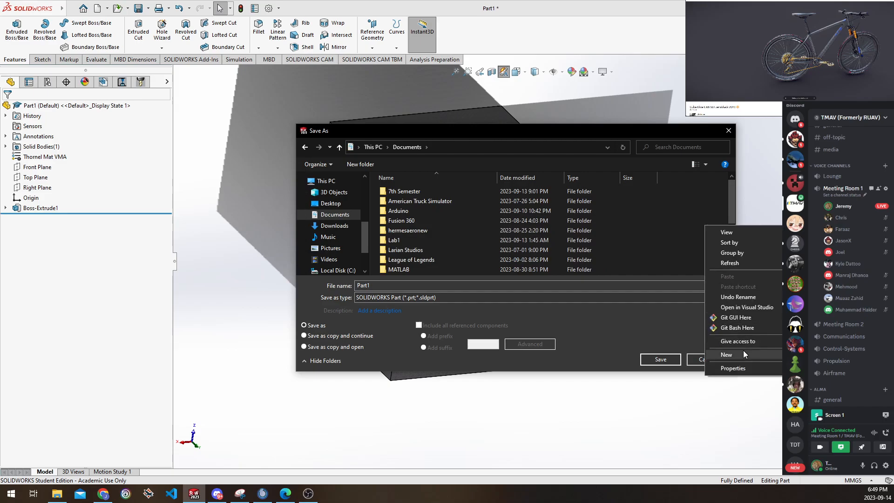
mouse_move(744, 354)
left_click(656, 354)
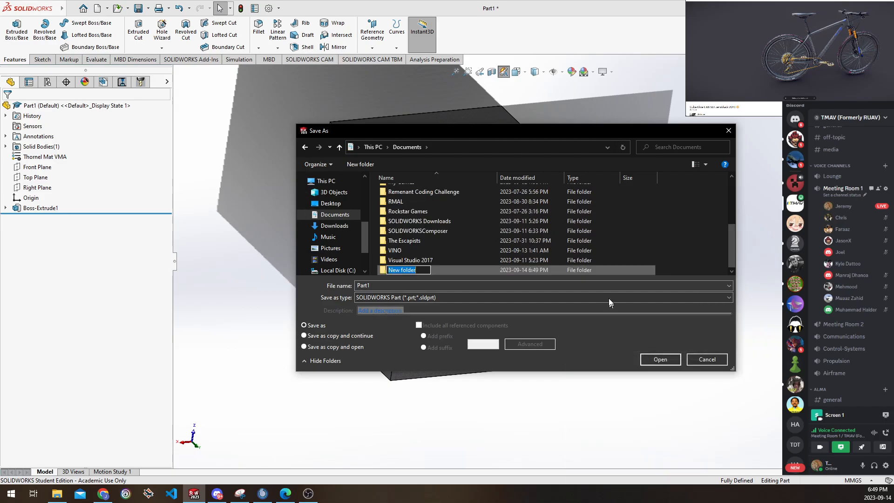
type("TMAV SOLIDWORKZ")
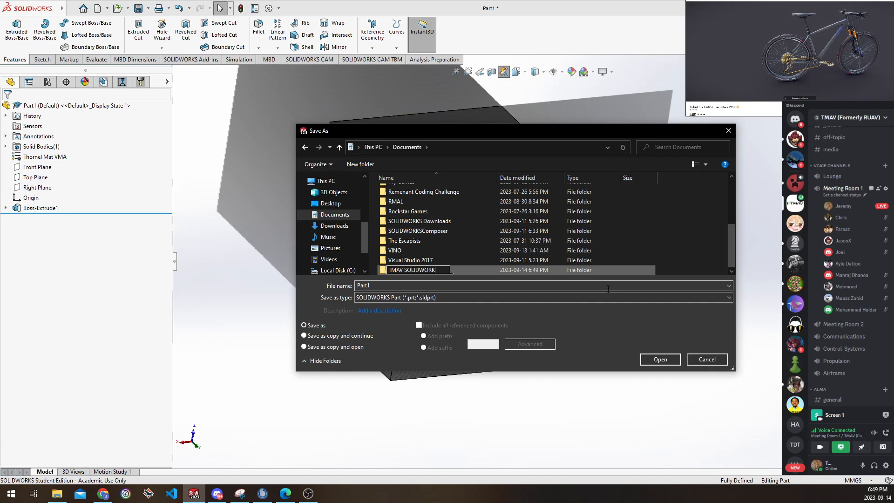
key("Return")
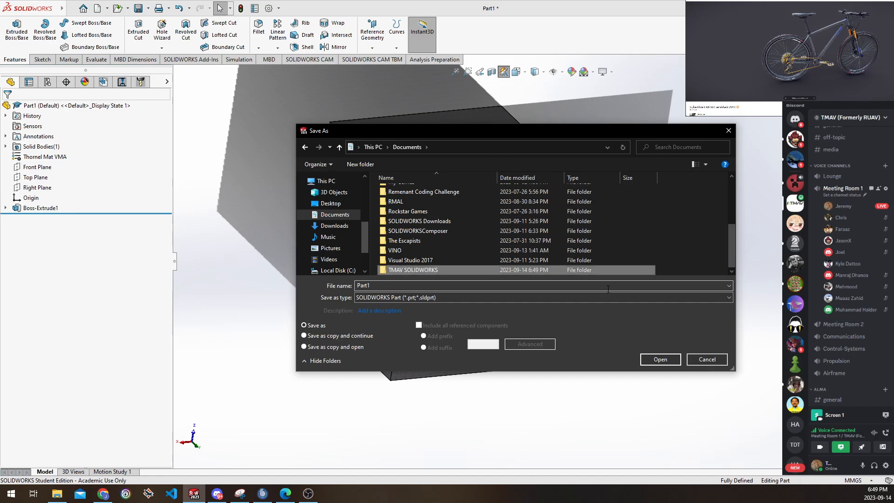
double_click(564, 270)
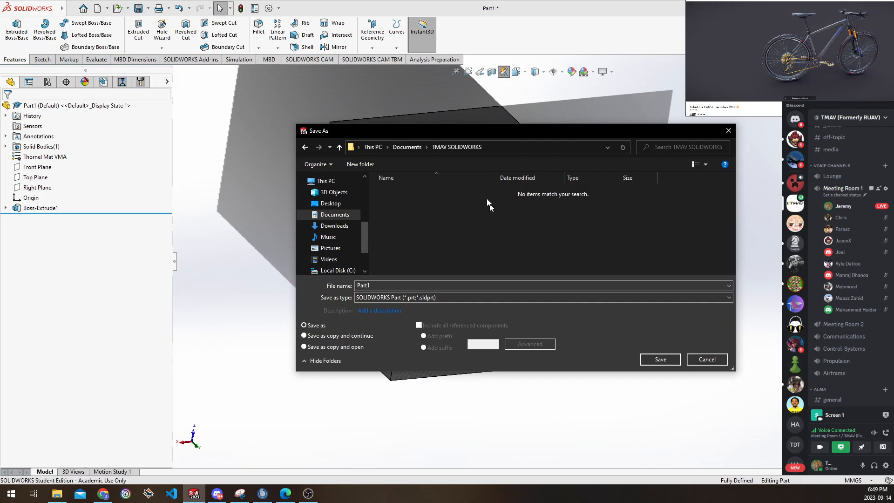
Create a folder named 46 Bicycle CAD inside TMAV SOLIDWORKS and open it as the save location
right_click(446, 235)
mouse_move(502, 367)
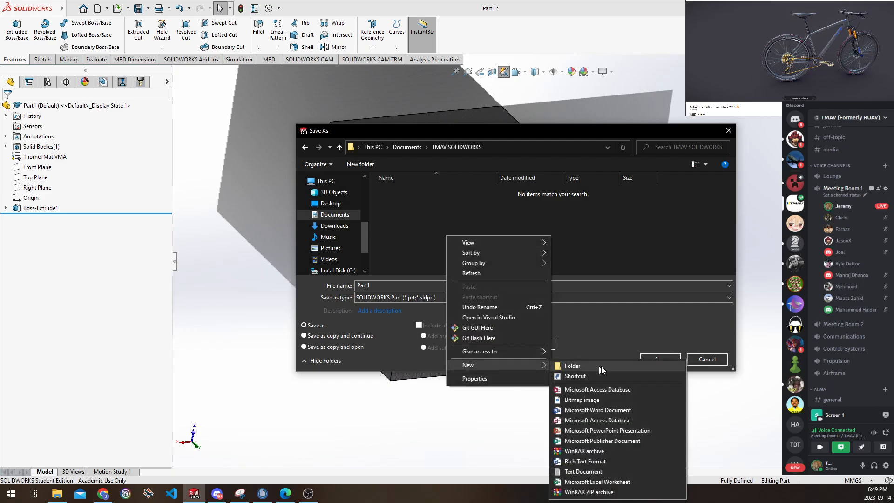
left_click(590, 367)
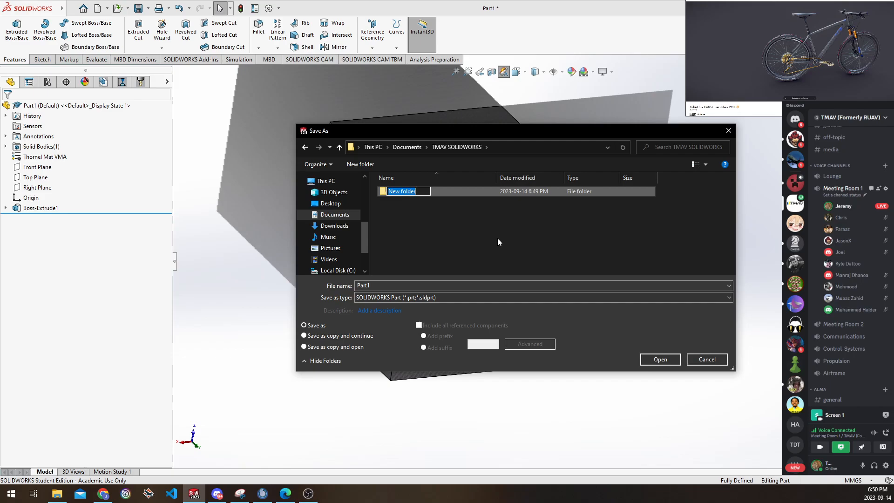
key("Left")
type("46")
key("Delete")
key("Delete")
key("Delete")
key("Delete")
key("Delete")
key("Delete")
key("Delete")
key("Delete")
key("Delete")
key("Delete")
type("Bicycle CAD")
left_click_drag(396, 191, 435, 192)
key("Return")
left_click(395, 217)
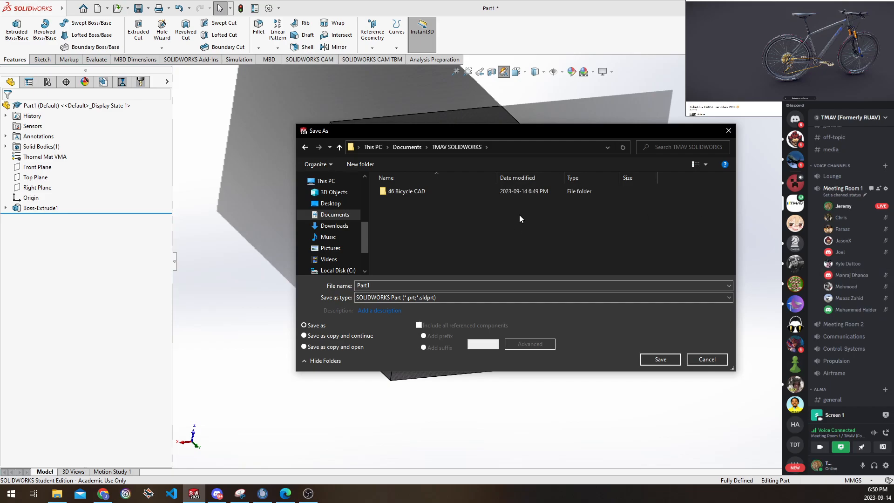
double_click(412, 191)
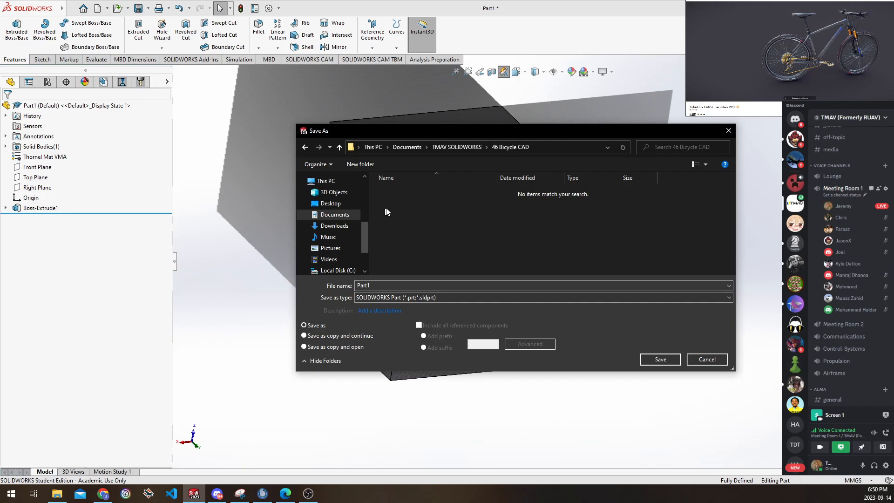
Check the available save formats and enter 00 Main Assembly _Bicycle CAD_ as the file name
double_click(420, 285)
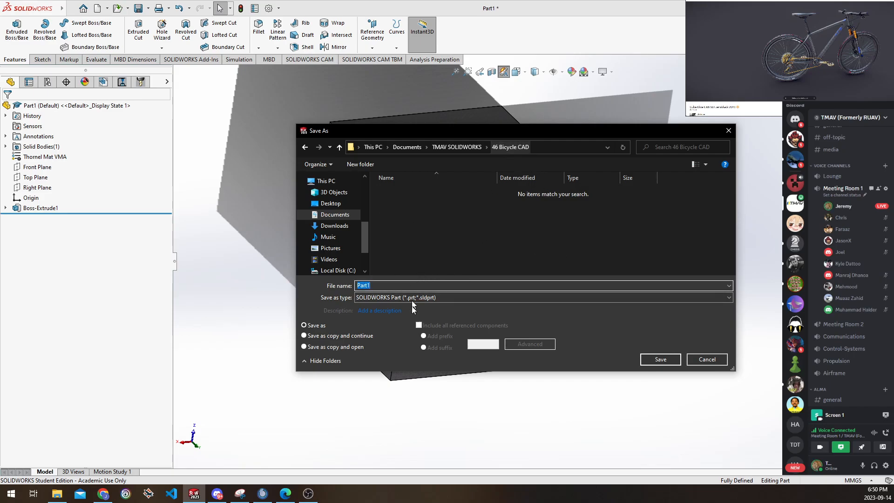
left_click(440, 300)
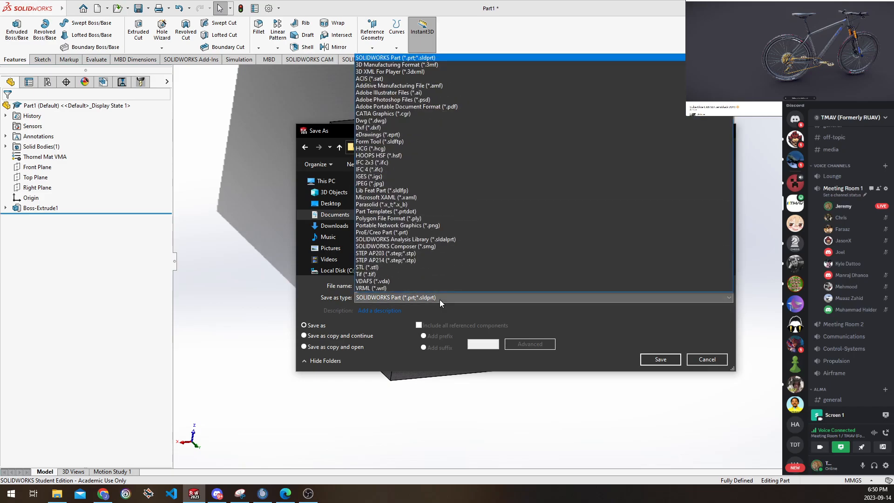
left_click(440, 300)
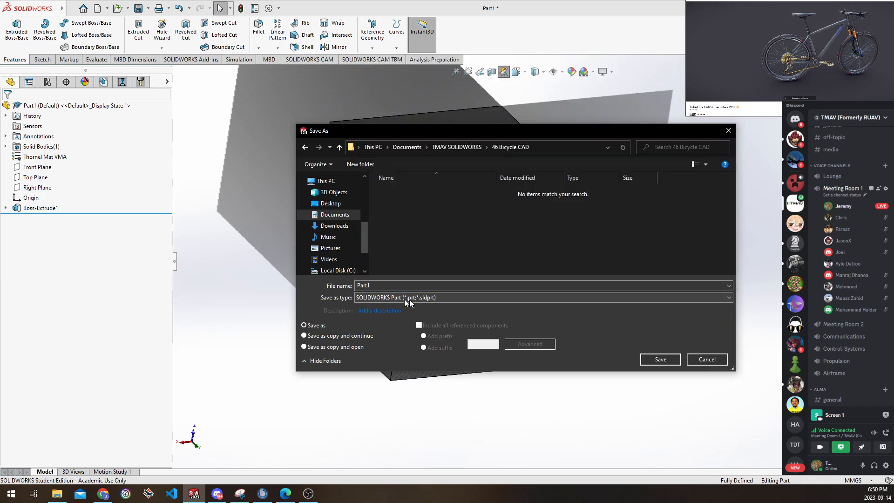
left_click_drag(377, 285, 323, 286)
type("00")
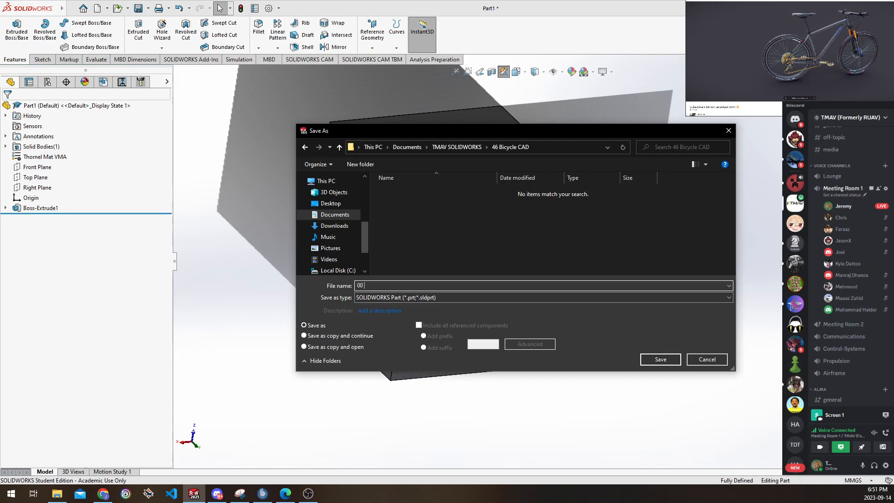
type("Abbe")
key("BackSpace")
key("BackSpace")
type("ssemb")
type("ly")
type(" _")
type("Bike")
key("BackSpace")
key("BackSpace")
type("cycle Cad_")
key("BackSpace")
key("BackSpace")
key("BackSpace")
type("AD")
left_click_drag(364, 285, 345, 287)
left_click(460, 312)
Add a trial subfolder inside 46 Bicycle CAD, start giving it a numbered name, and delete it
left_click(455, 207)
right_click(455, 205)
mouse_move(503, 331)
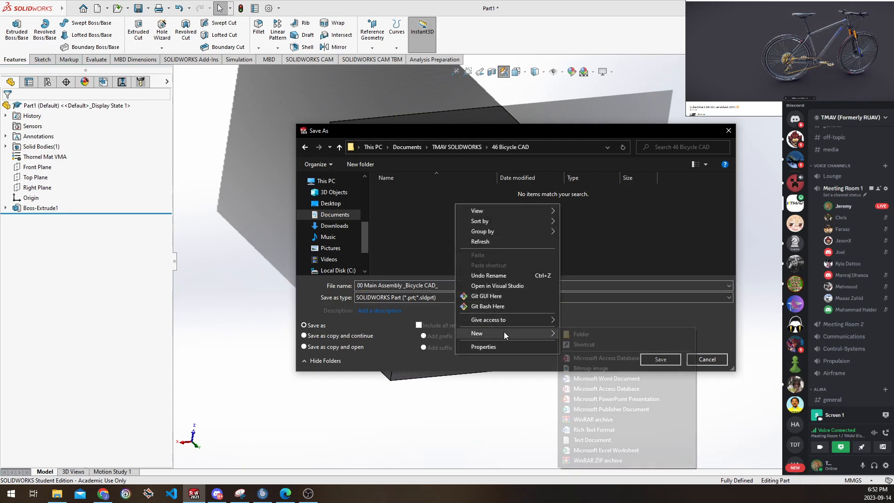
left_click(588, 334)
key("BackSpace")
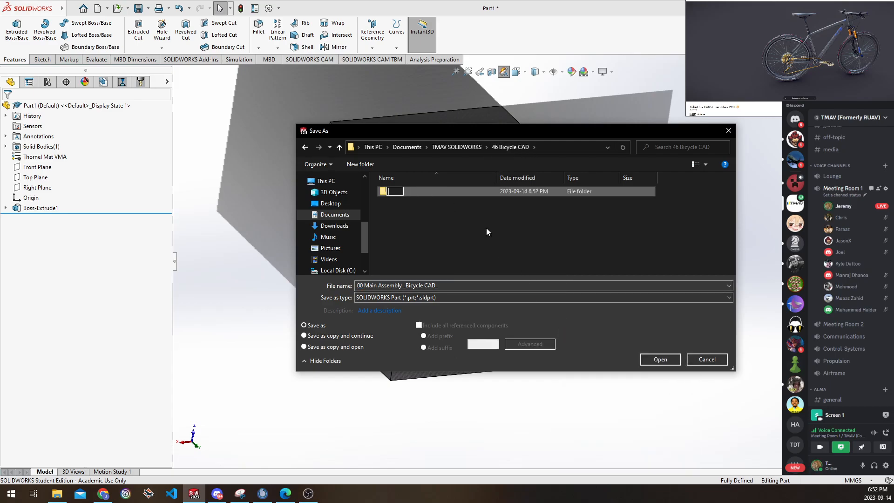
type("01-")
key("BackSpace")
key("BackSpace")
type("1-")
key("BackSpace")
type("Produ")
key("BackSpace")
key("BackSpace")
left_click(429, 190)
key("Delete")
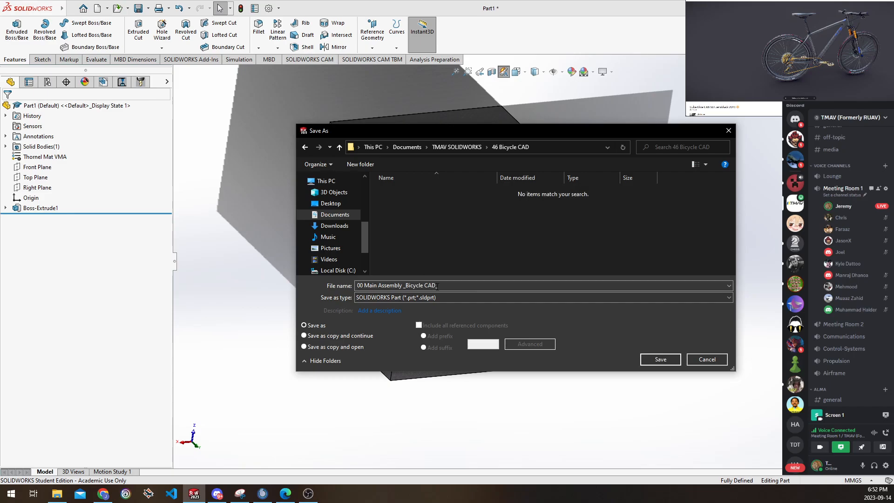
Name the part 01-CF Cube and save it as a SOLIDWORKS Part in the 46 Bicycle CAD folder
left_click(438, 286)
left_click_drag(489, 286, 319, 287)
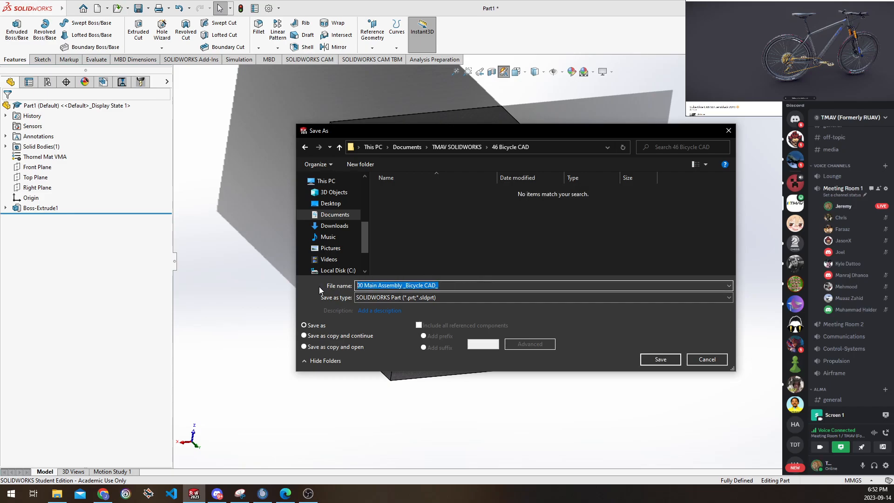
type("01-")
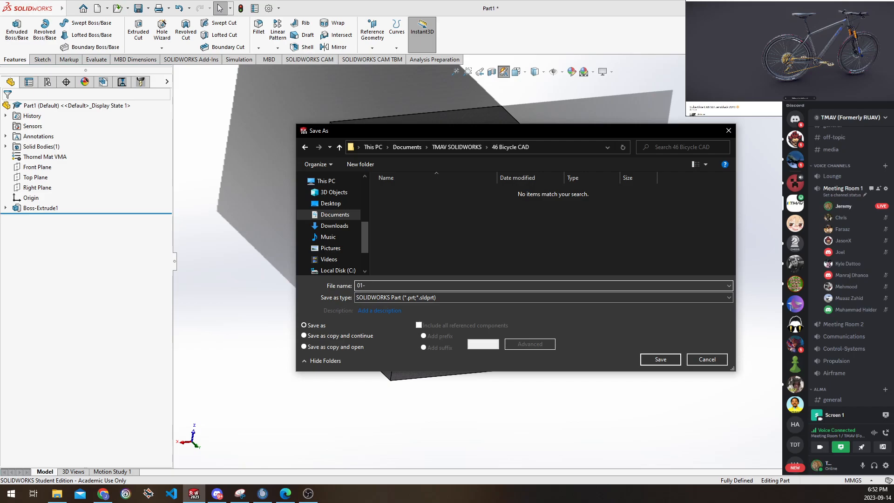
type("CF Cube")
left_click(430, 298)
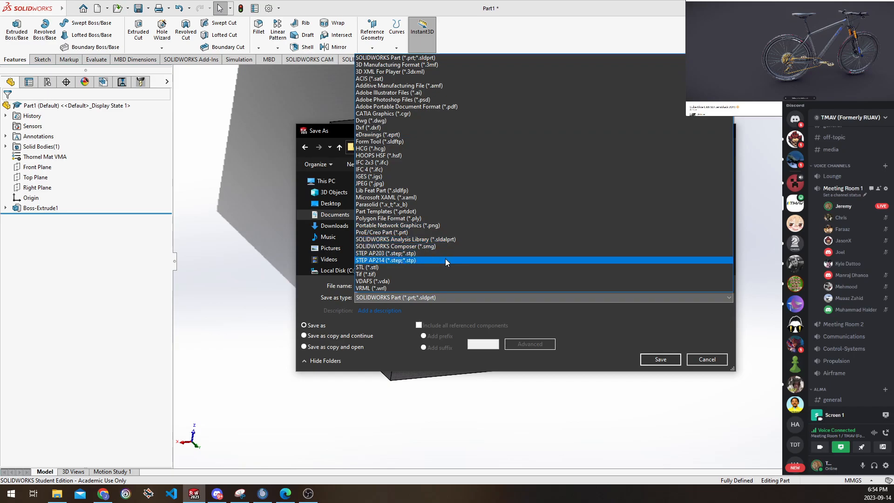
left_click(595, 322)
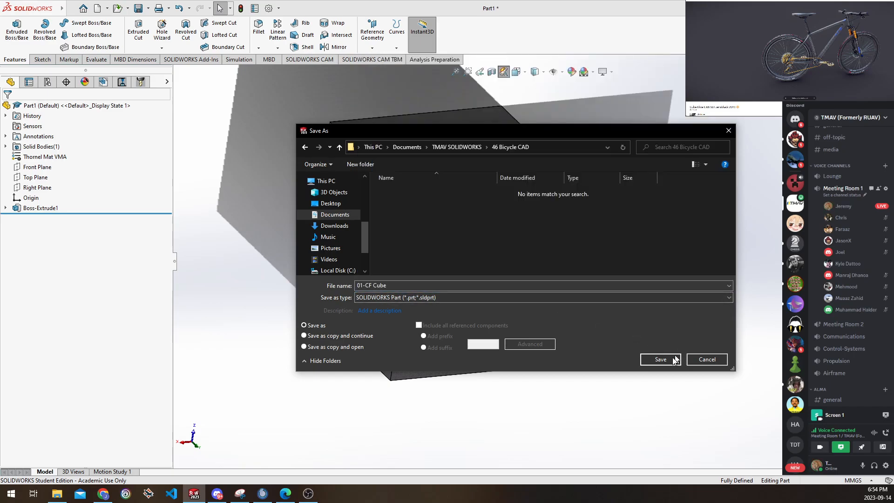
left_click(452, 288)
left_click_drag(453, 287, 359, 288)
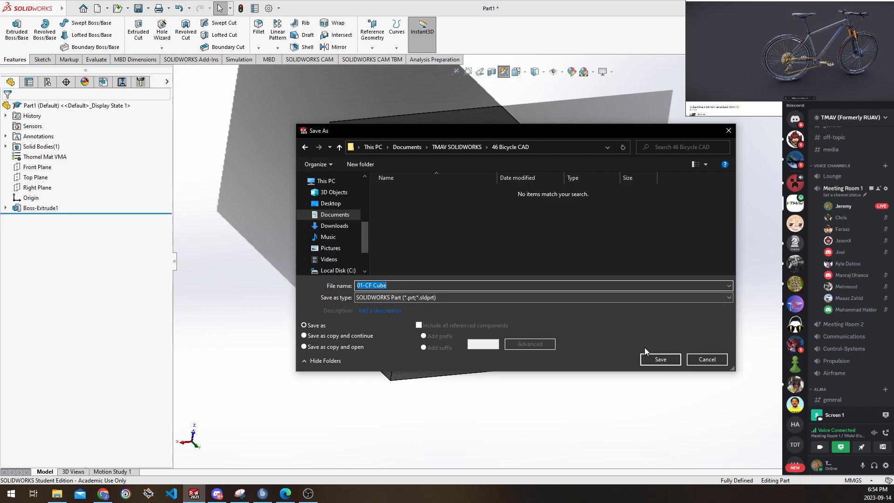
left_click(653, 359)
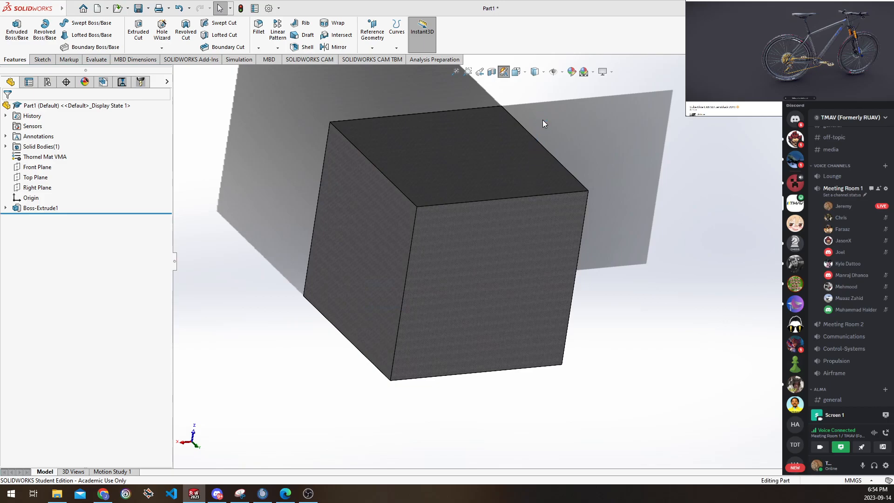
View the saved cube from low and raised oblique angles at several zoom levels
scroll(582, 153, "up", 3)
middle_click_drag(535, 132, 306, 468)
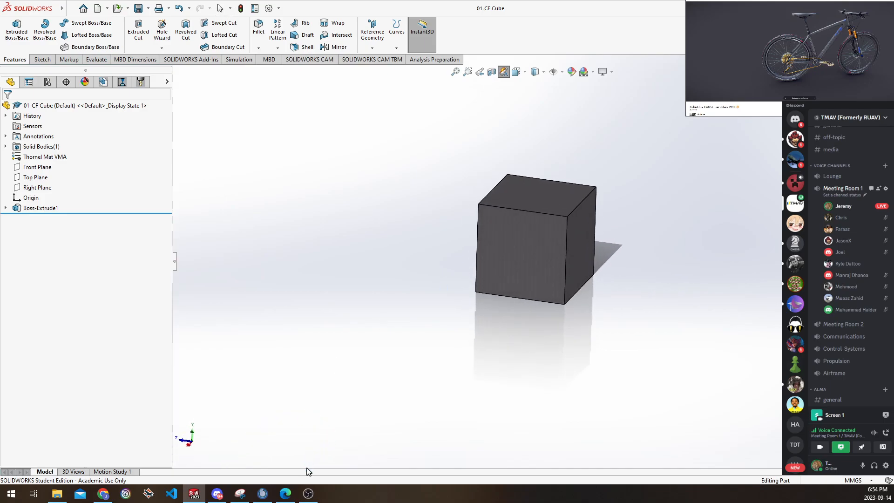
middle_click_drag(452, 325, 468, 307)
scroll(850, 261, "up", 5)
scroll(850, 270, "up", 5)
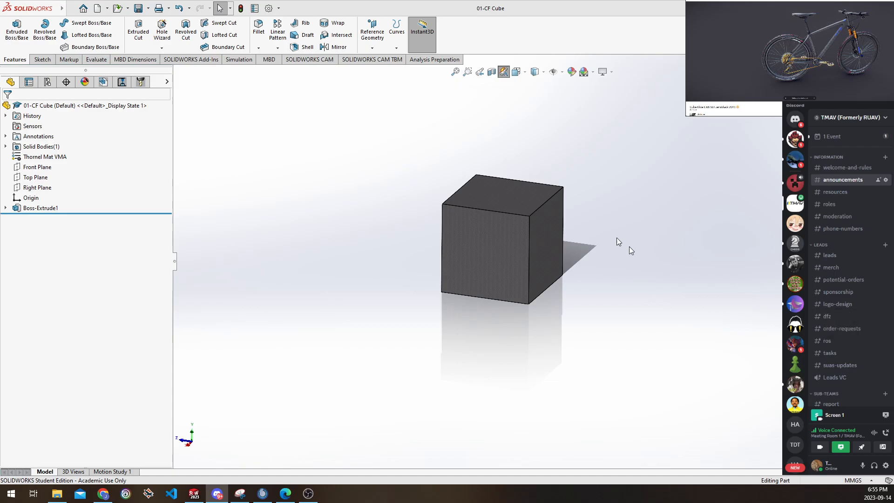
left_click(597, 213)
scroll(591, 237, "down", 2)
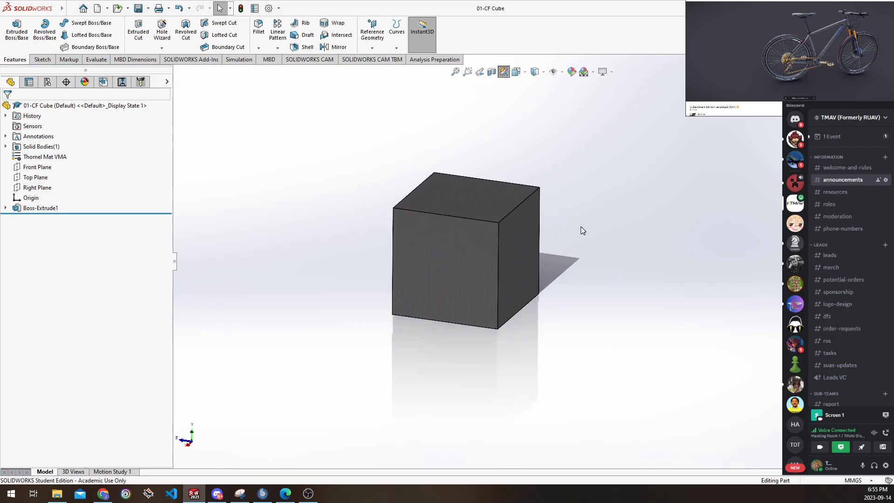
middle_click_drag(541, 257, 564, 259)
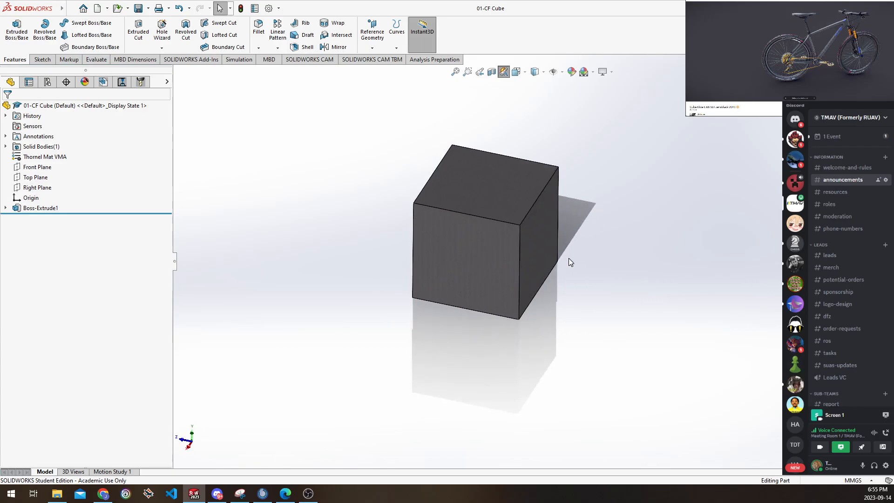
scroll(568, 257, "up", 2)
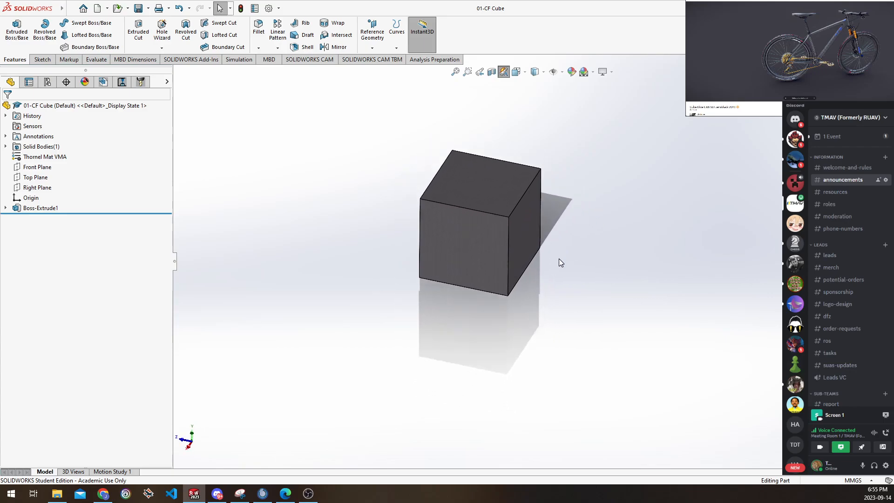
scroll(522, 261, "down", 4)
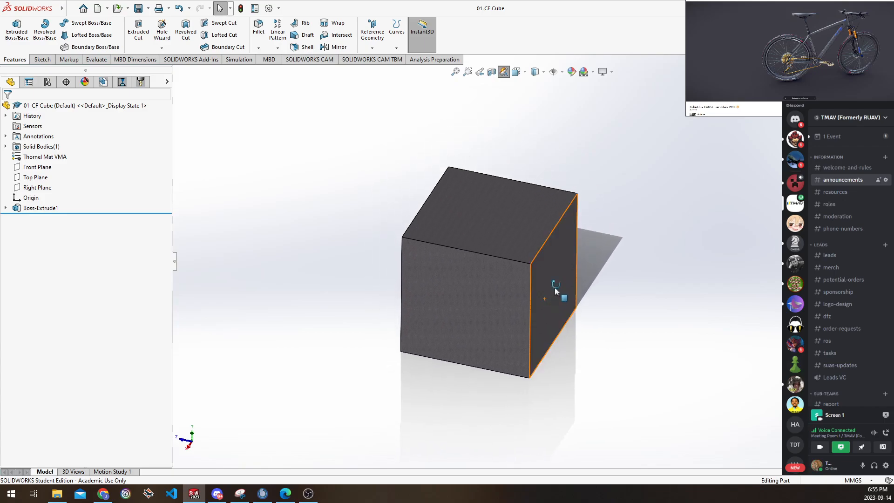
middle_click_drag(533, 283, 539, 315, "ctrl")
scroll(538, 315, "up", 1)
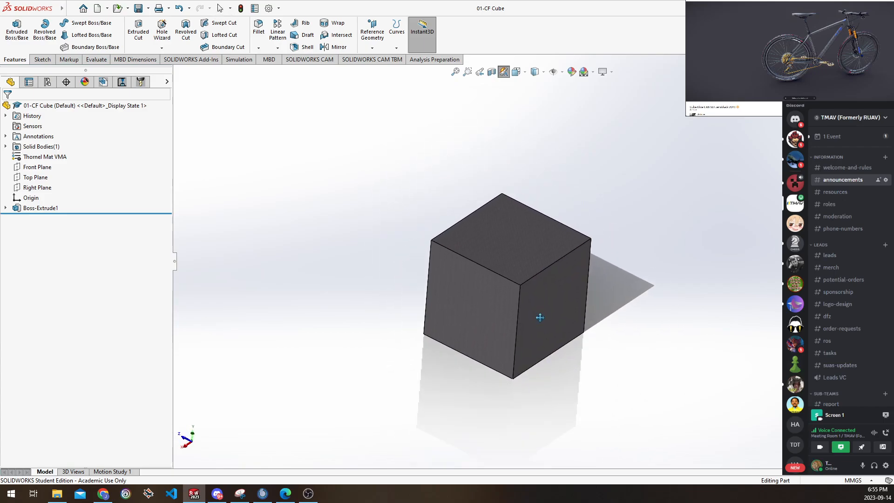
scroll(533, 298, "down", 1)
scroll(530, 295, "down", 1)
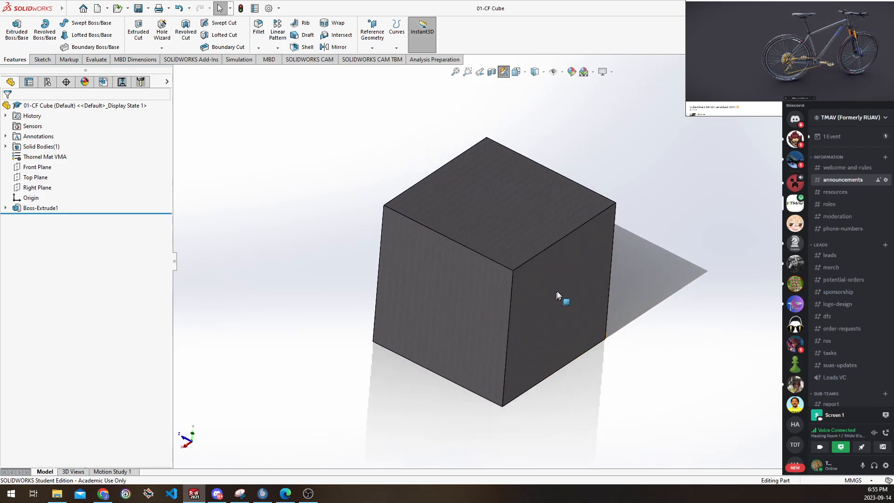
left_click(259, 48)
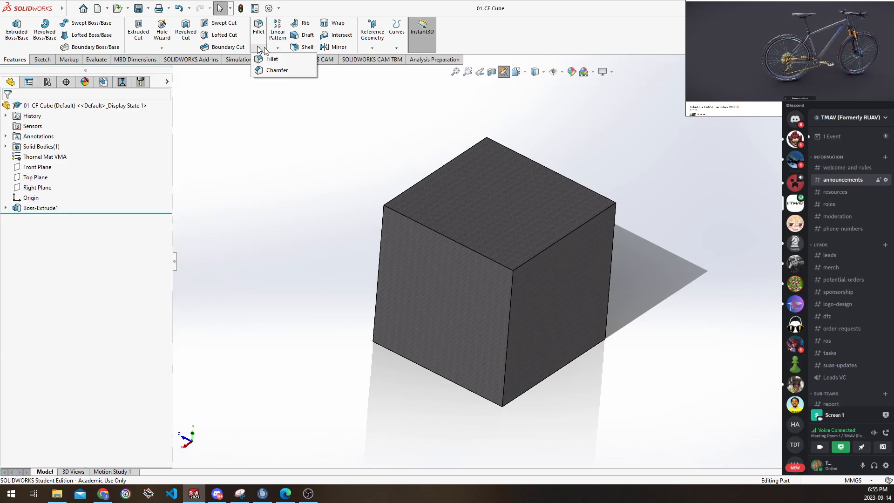
left_click(277, 48)
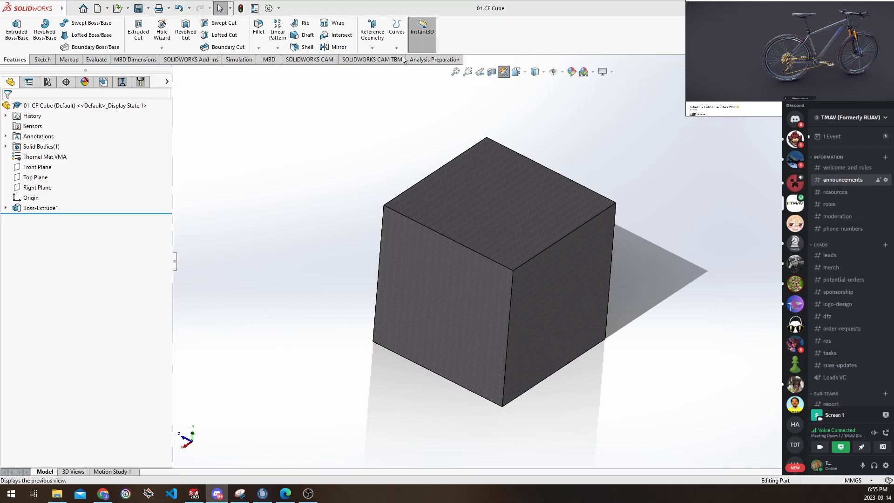
left_click(258, 48)
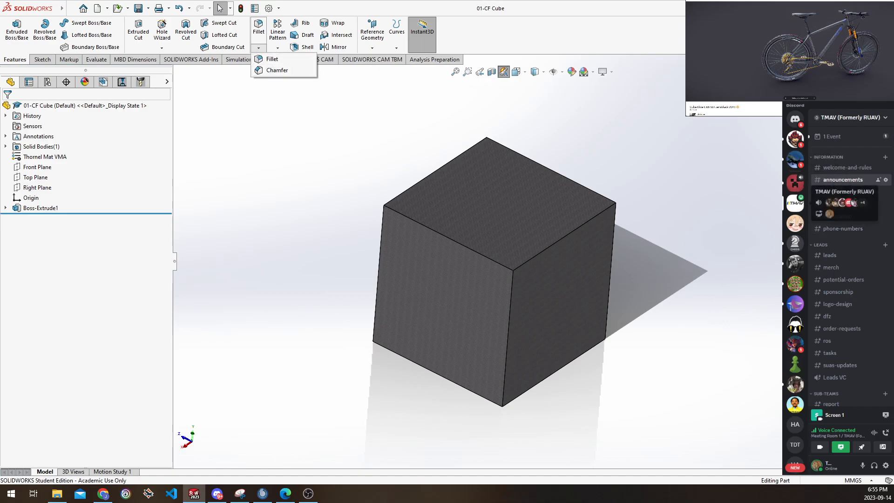
left_click(800, 206)
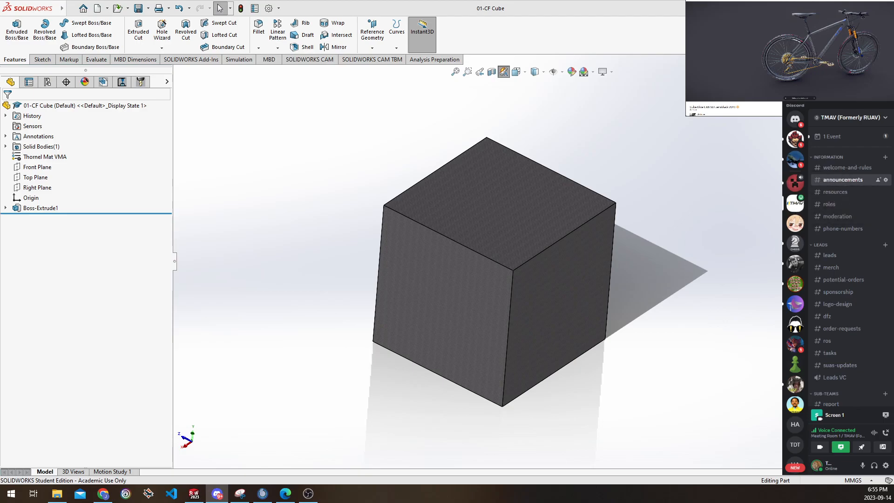
scroll(820, 192, "down", 10)
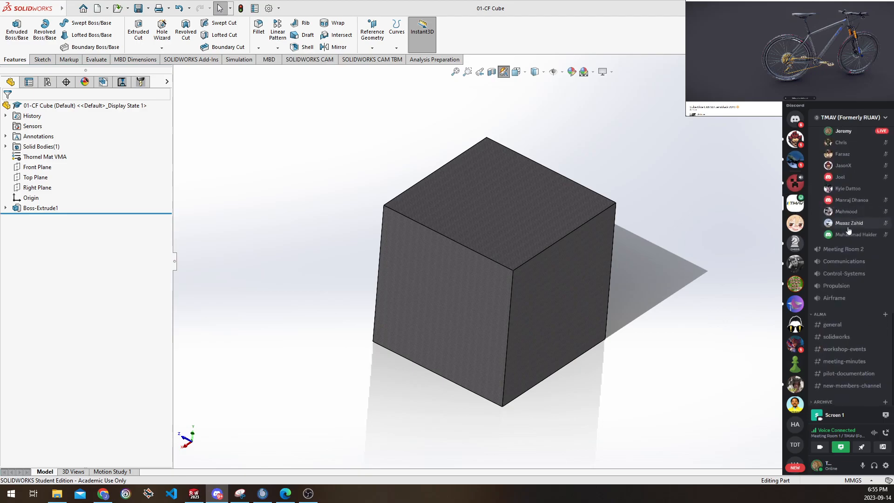
scroll(851, 244, "up", 2)
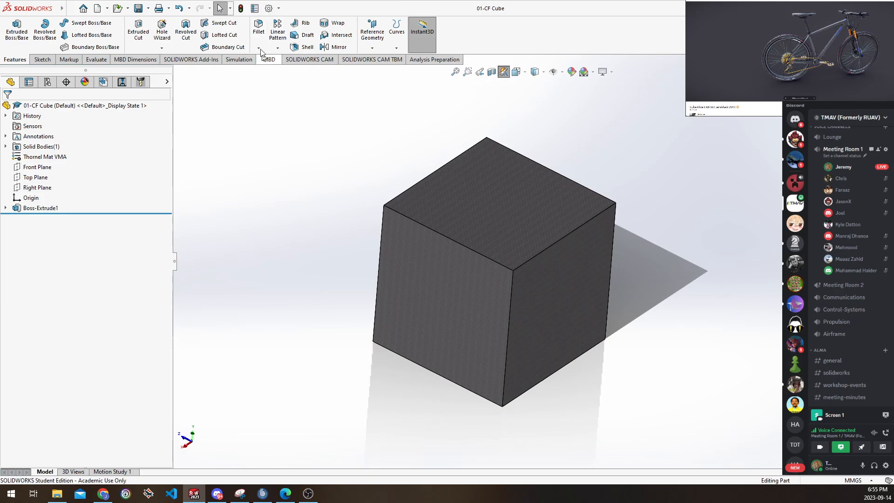
Select the cube's four top edges for a symmetric Fillet and set its radius to 500 mm
left_click(453, 240)
left_click(537, 253)
left_click(582, 185)
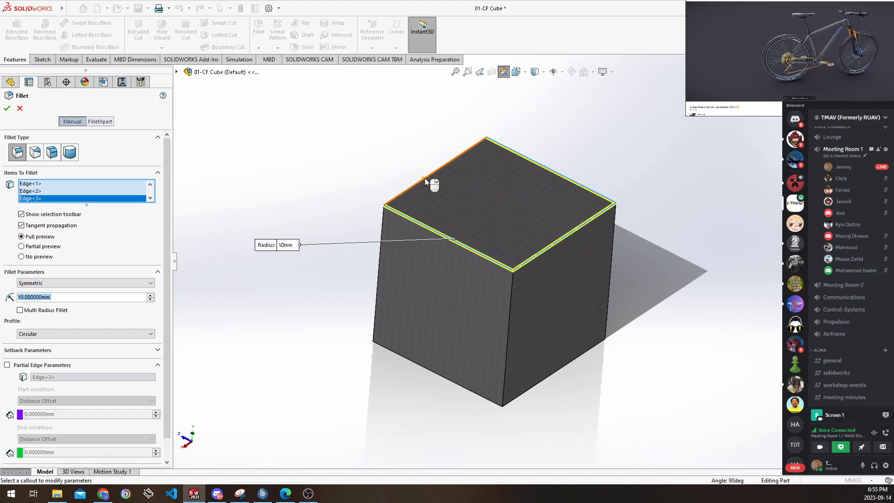
left_click(424, 178)
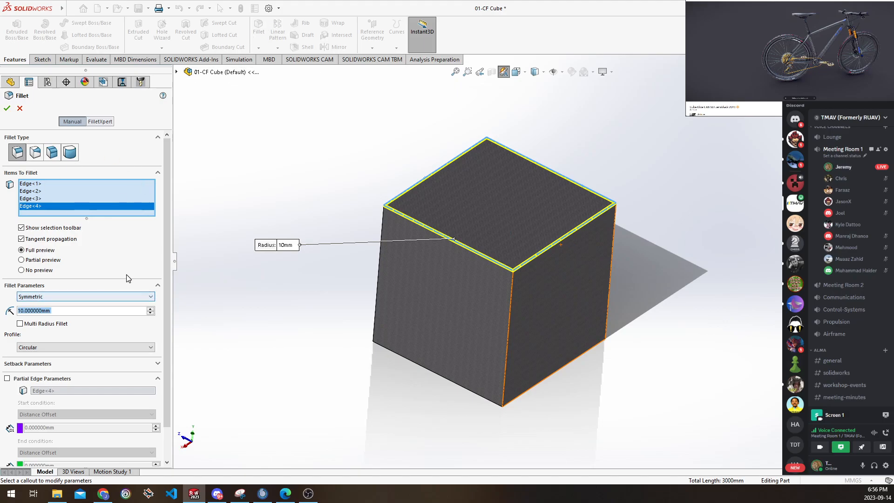
left_click(28, 260)
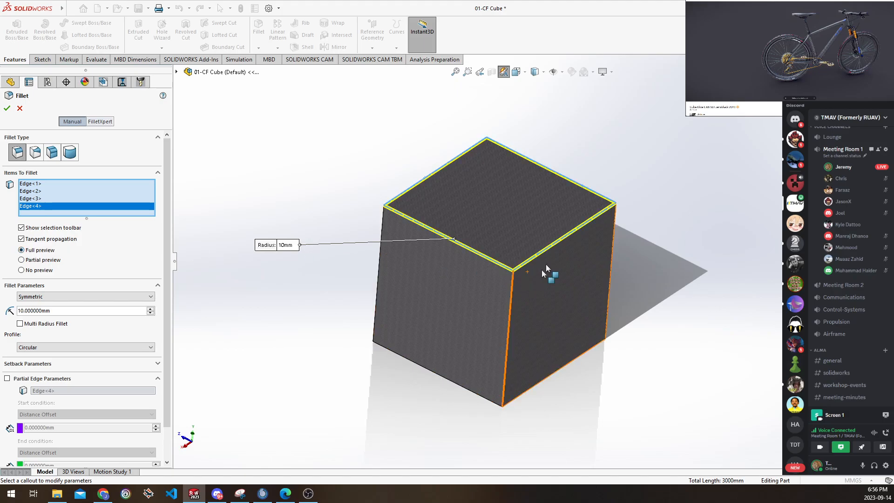
left_click(151, 308)
left_click_drag(151, 309, 151, 309)
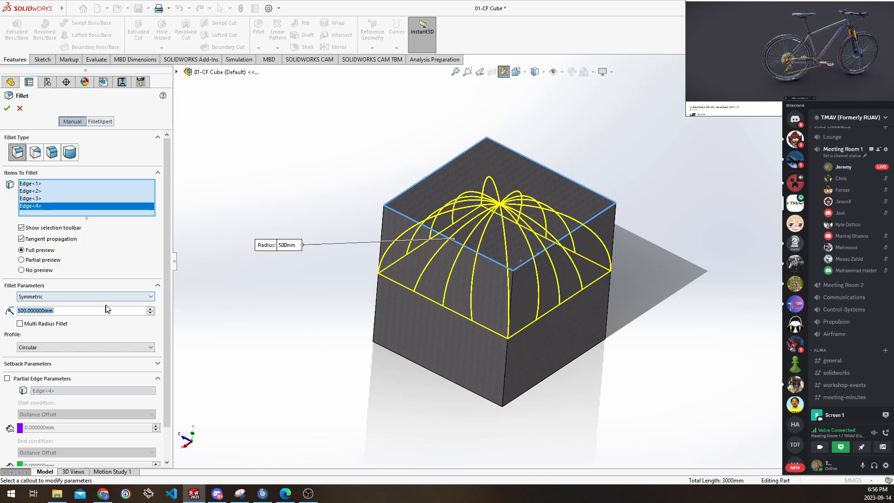
Try the Conic Rho profile on the fillet, restore the Circular profile and apply the fillet
scroll(119, 345, "down", 1)
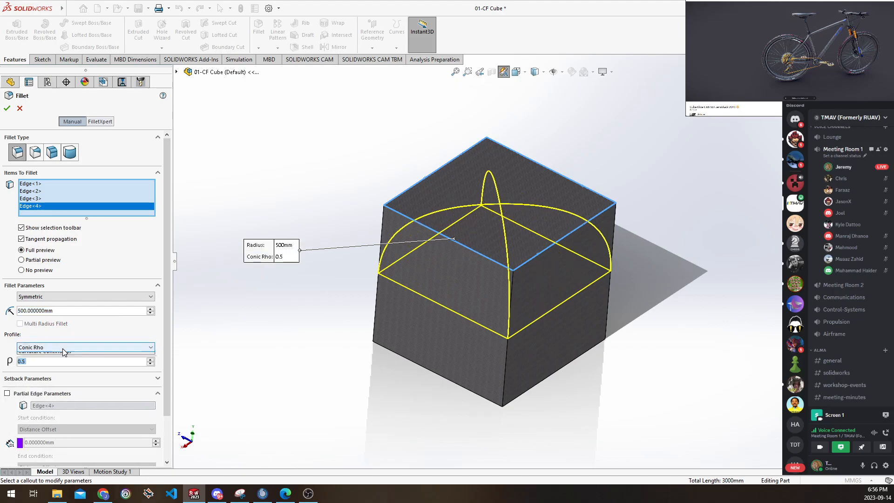
left_click(63, 348)
left_click(63, 348)
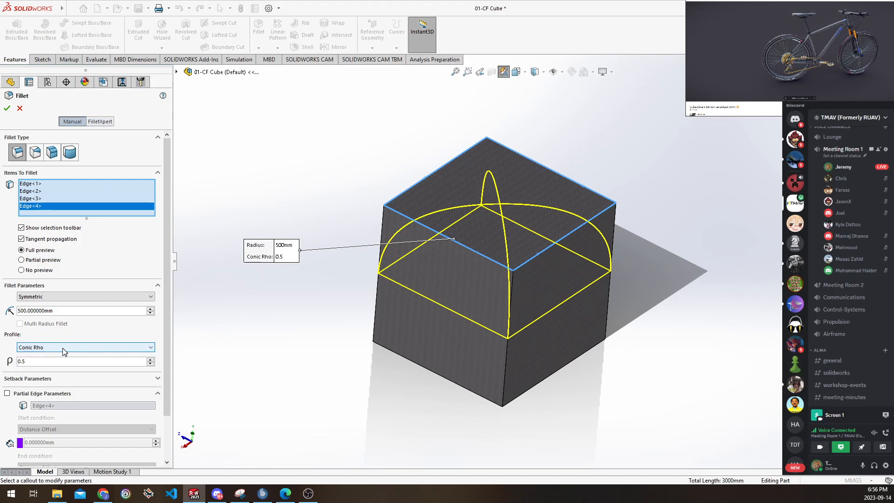
left_click(64, 351)
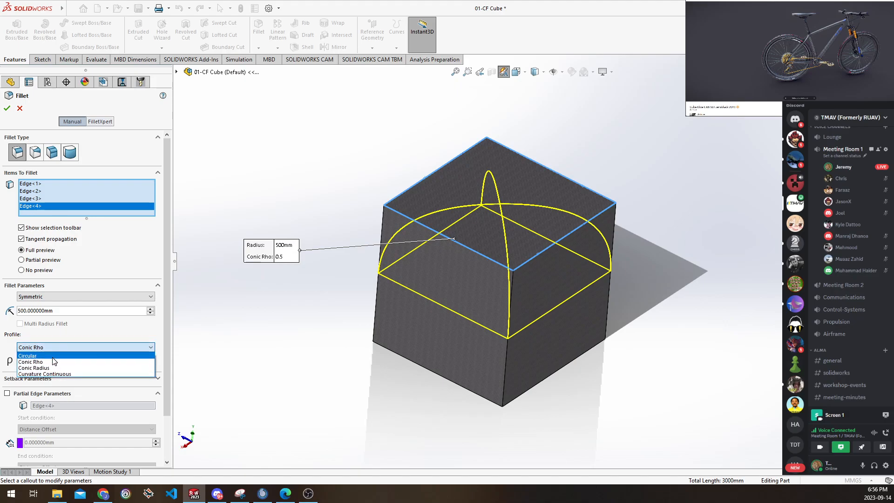
left_click(55, 356)
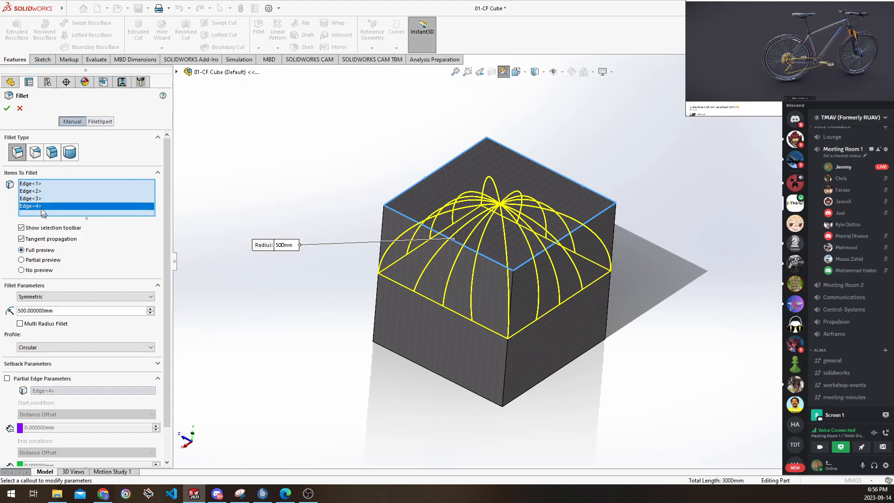
left_click(8, 109)
Fillet the two crossing diagonal seam edges on the rounded top, with tangent propagation, at a 500 mm radius
middle_click_drag(522, 236, 503, 333)
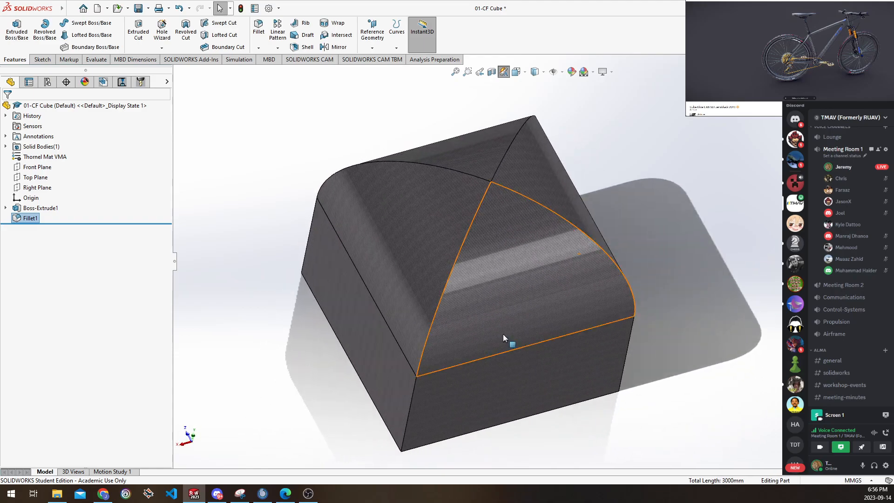
scroll(503, 331, "up", 1)
left_click(303, 99)
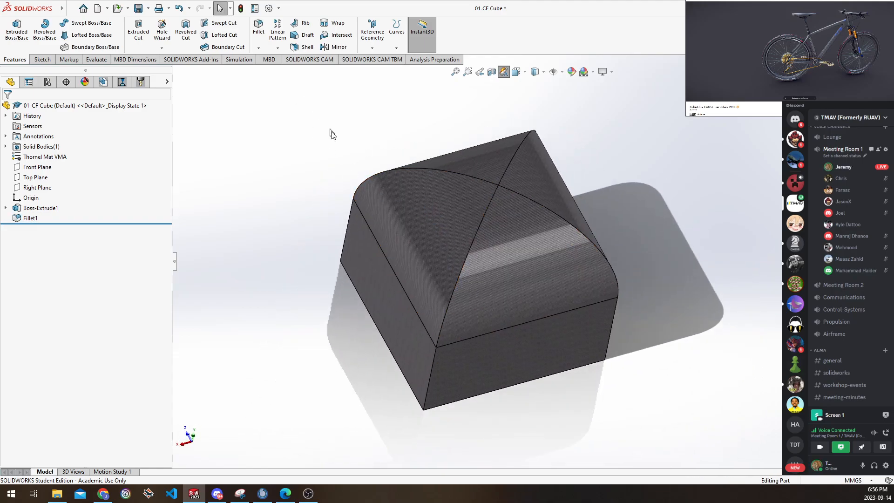
middle_click_drag(331, 128, 310, 114, "ctrl")
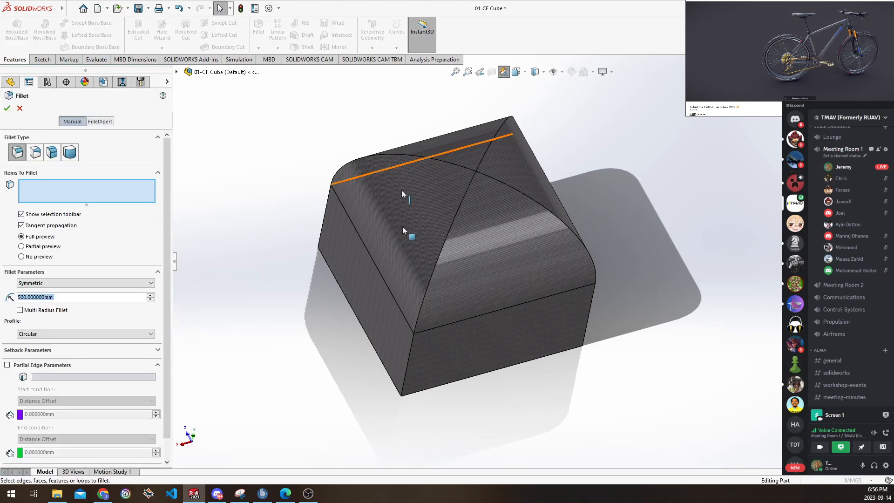
left_click(439, 273)
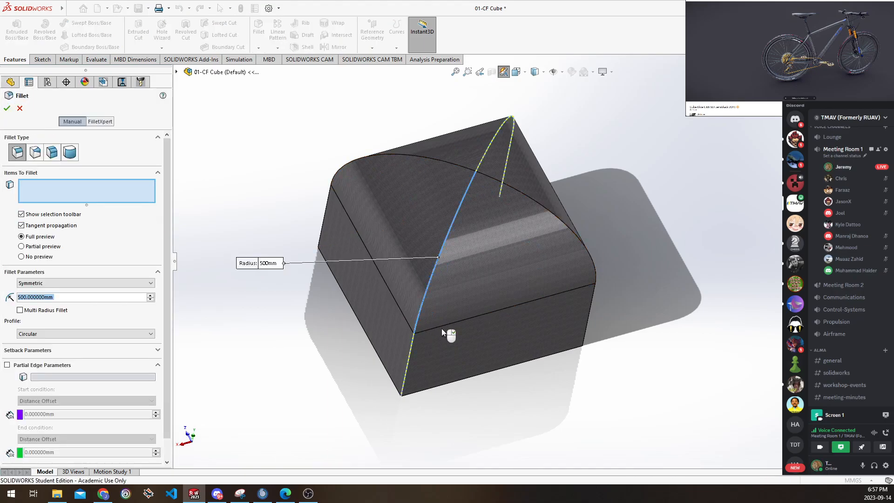
left_click(506, 188)
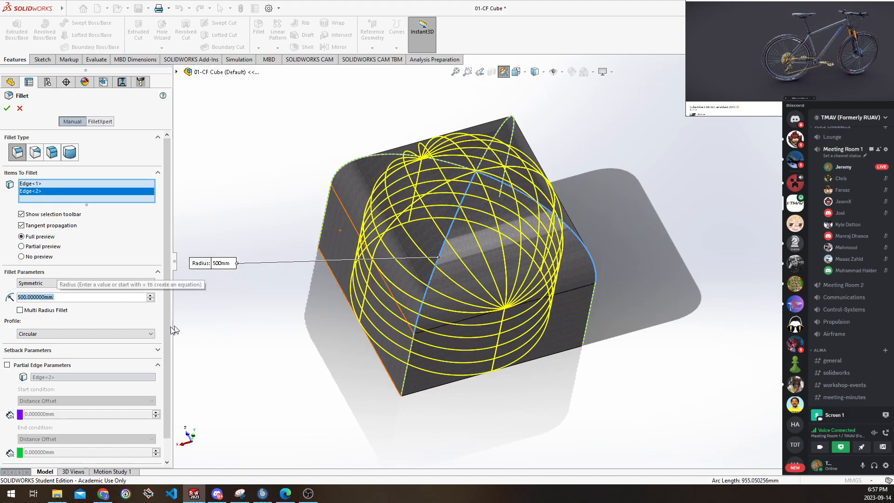
left_click(11, 110)
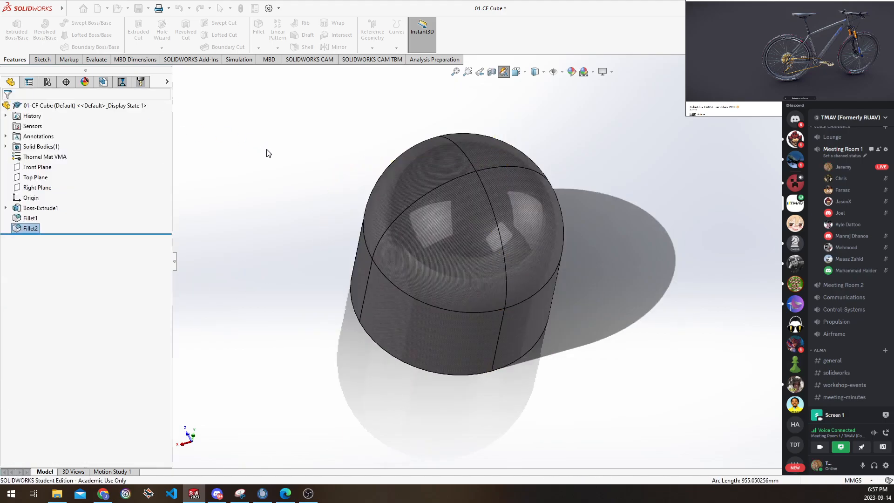
Examine the filleted body's domed top and cylindrical sides from above, from the side and at an angle
middle_click_drag(626, 226, 575, 298)
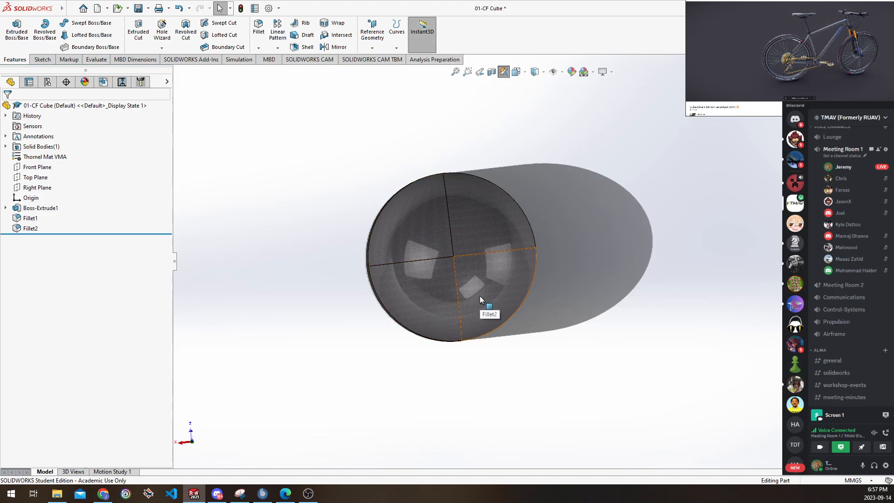
middle_click_drag(479, 296, 451, 155)
scroll(473, 281, "down", 5)
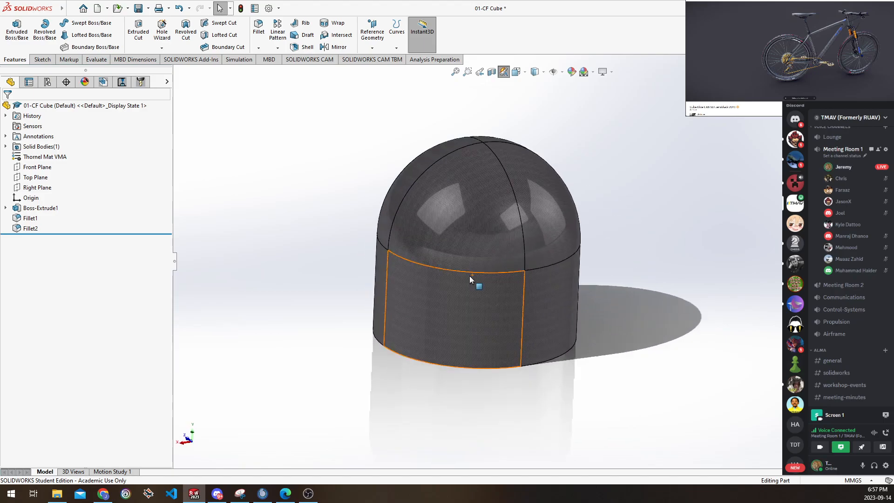
scroll(524, 238, "up", 3)
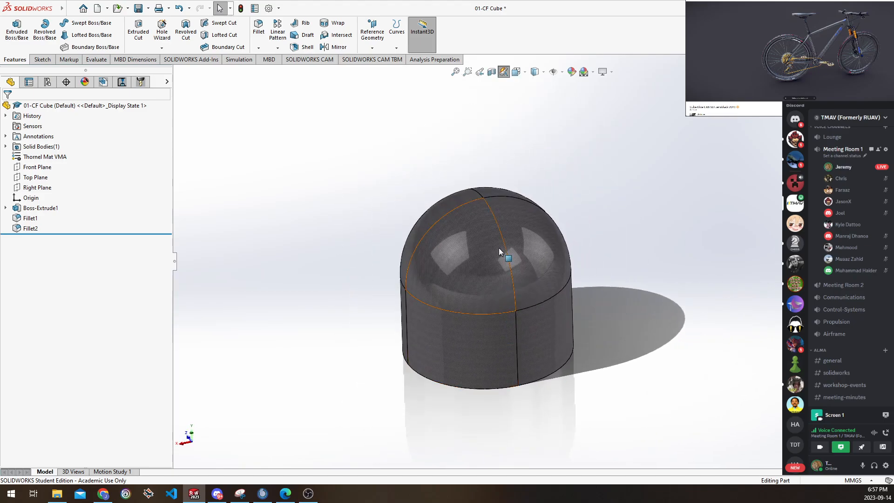
scroll(505, 246, "down", 2)
middle_click_drag(512, 243, 579, 320)
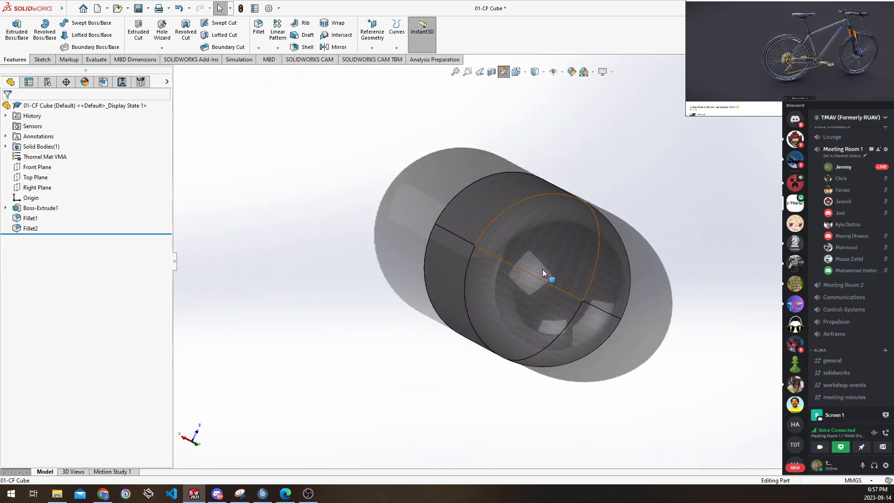
middle_click_drag(577, 286, 547, 274)
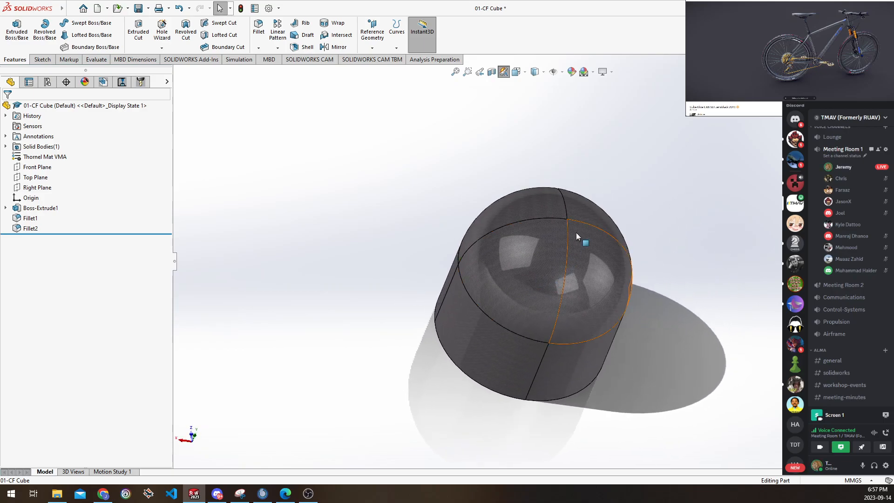
middle_click_drag(576, 233, 552, 242, "ctrl")
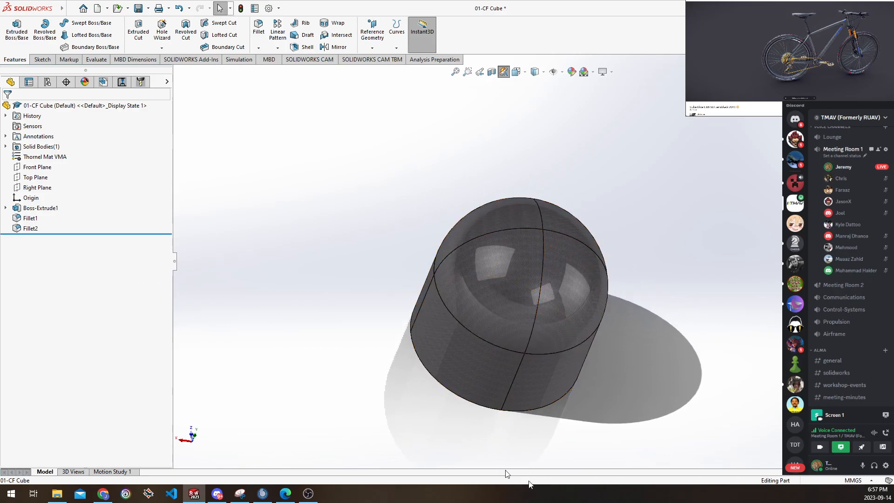
mouse_move(499, 145)
middle_mouse_down("ctrl")
mouse_move(497, 120)
mouse_move(493, 135)
middle_mouse_up("ctrl")
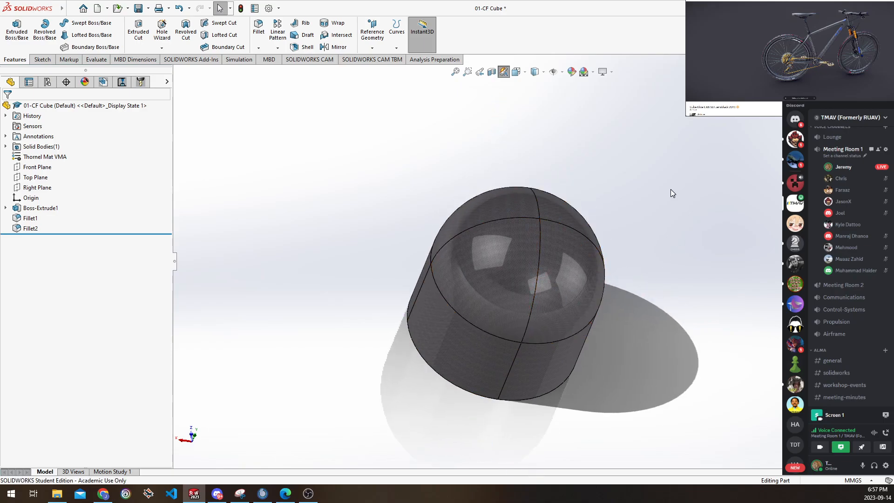
Undo both fillets to restore the plain cube
key("ctrl+z")
key("ctrl+z")
key("ctrl+z")
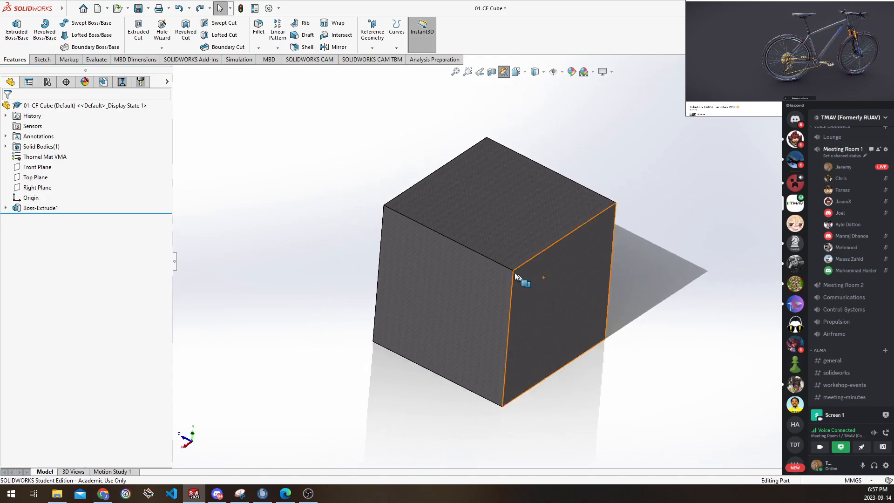
Start a chamfer on the four edges around the cube's top face with tangent propagation and full preview
left_click(259, 50)
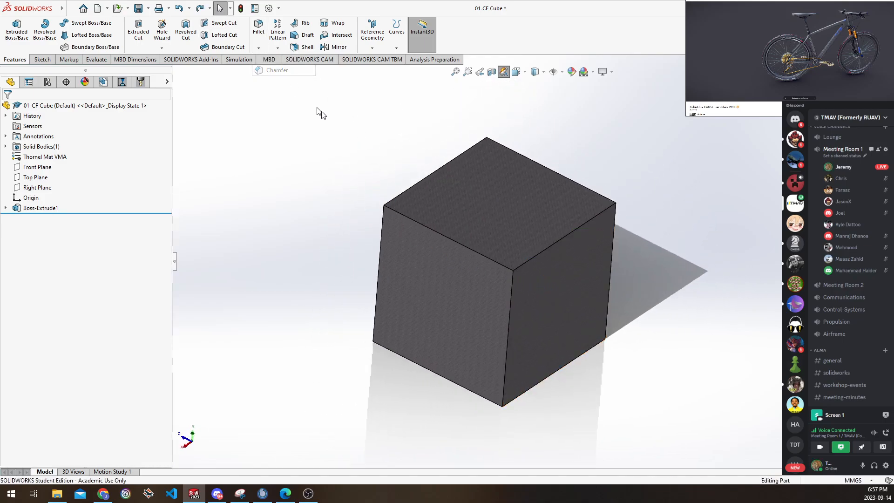
left_click(478, 252)
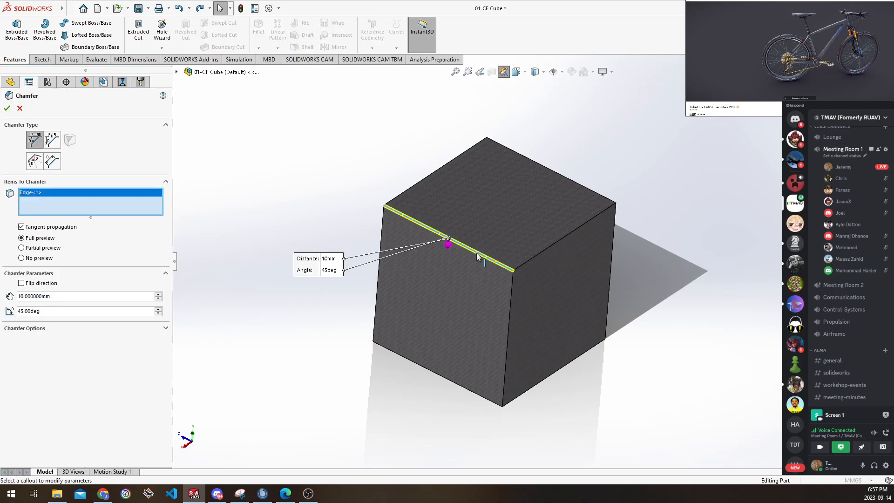
left_click(528, 258)
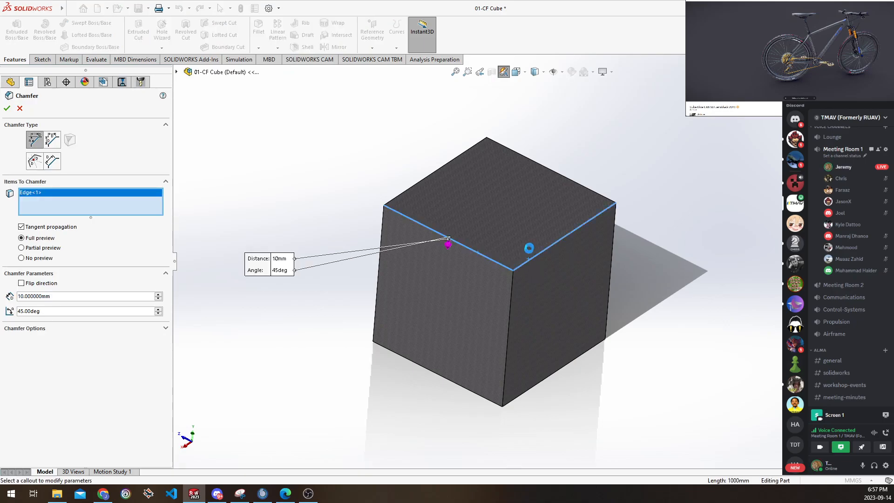
left_click(563, 175)
left_click(444, 166)
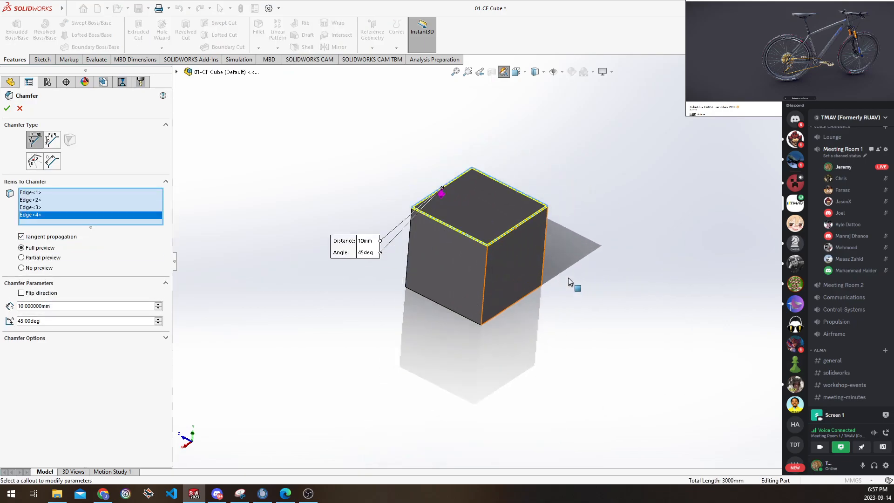
Examine the 10 mm, 45° chamfer preview along the top edges and up close at the cube's corners
scroll(568, 278, "down", 3)
middle_click_drag(479, 213, 519, 229)
scroll(511, 217, "down", 7)
scroll(494, 231, "down", 2)
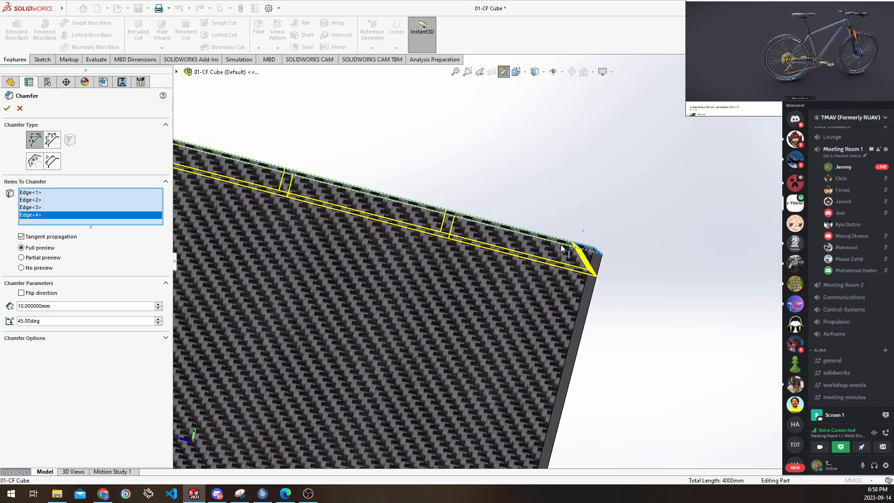
scroll(579, 252, "down", 2)
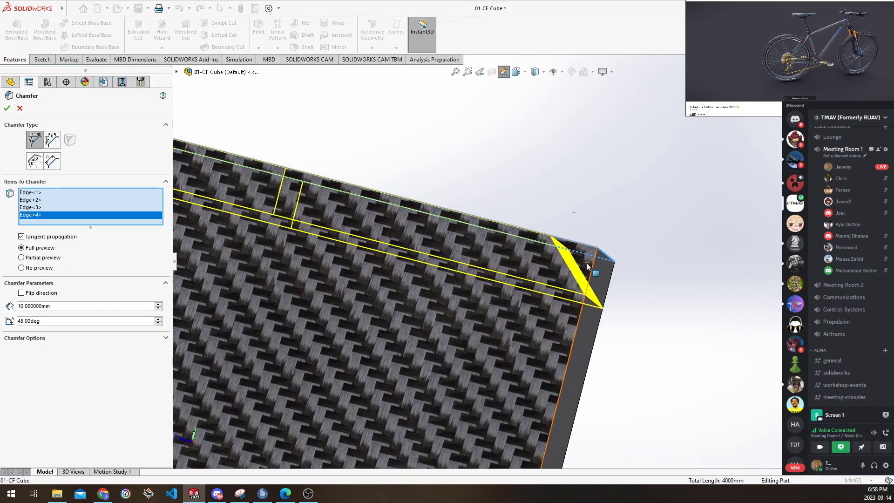
scroll(579, 266, "up", 8)
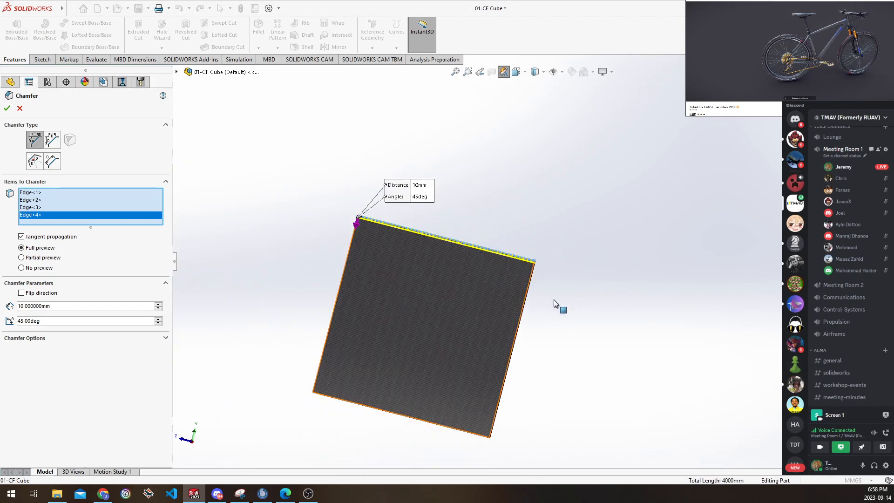
middle_click_drag(601, 311, 565, 306)
scroll(563, 305, "down", 3)
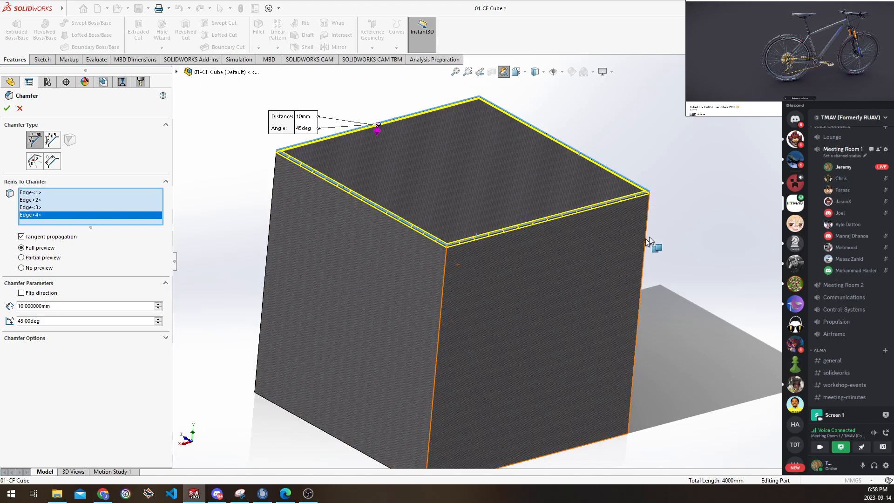
scroll(224, 268, "down", 1)
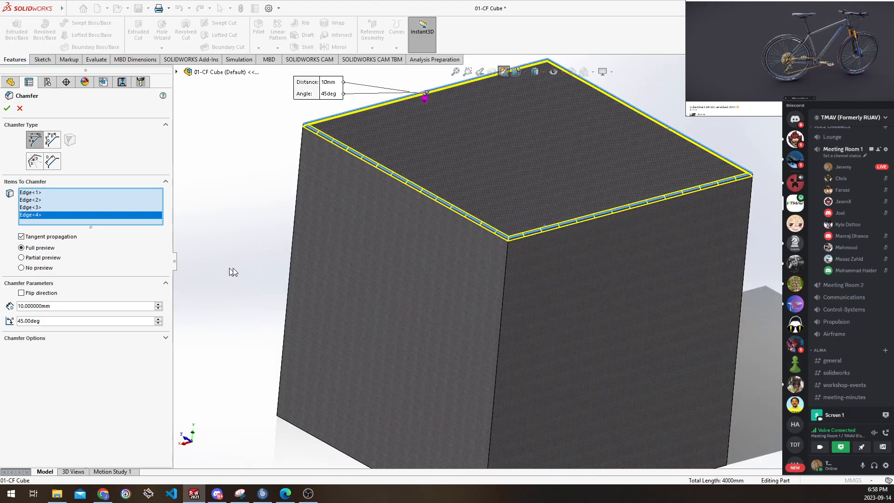
scroll(275, 256, "down", 3)
scroll(278, 228, "up", 3)
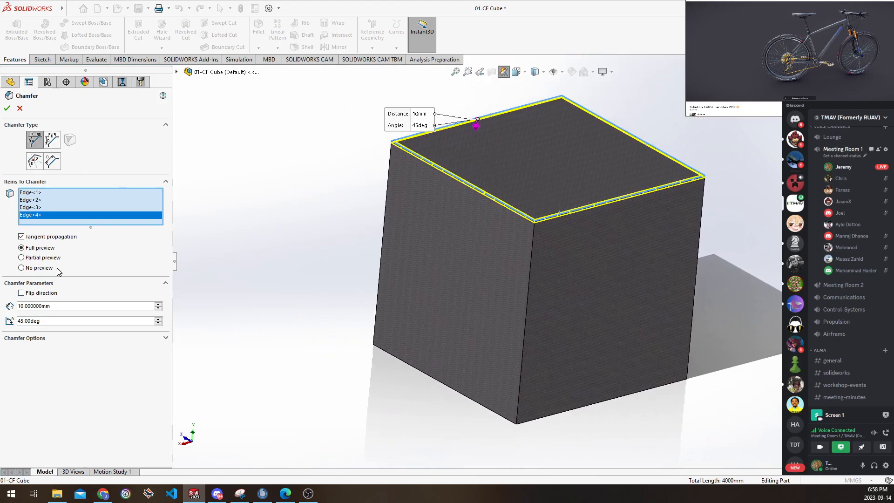
scroll(426, 146, "down", 6)
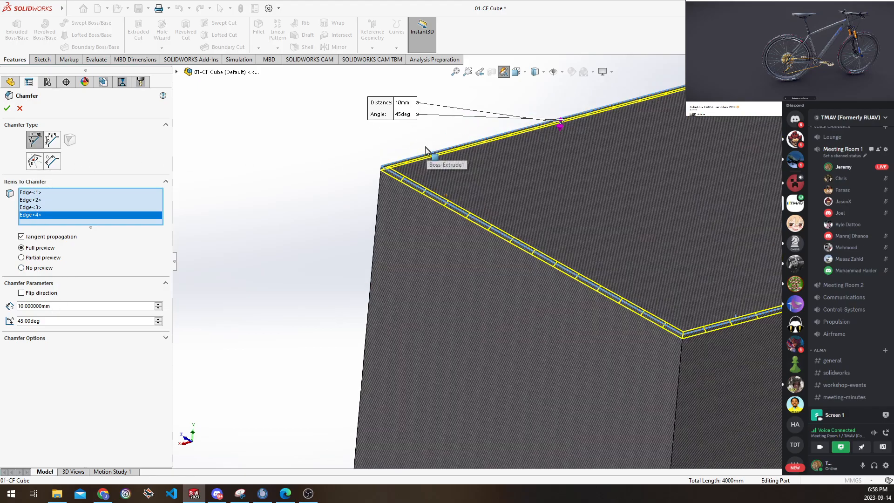
middle_click_drag(499, 173, 523, 159)
scroll(504, 158, "down", 5)
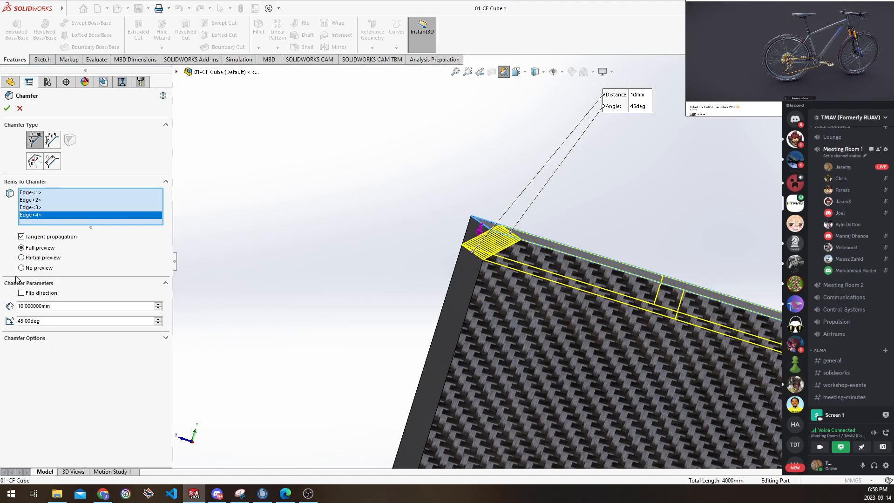
Try a chamfer distance of 5600 mm and check the whole cube for a preview
left_click(158, 304)
type("5600")
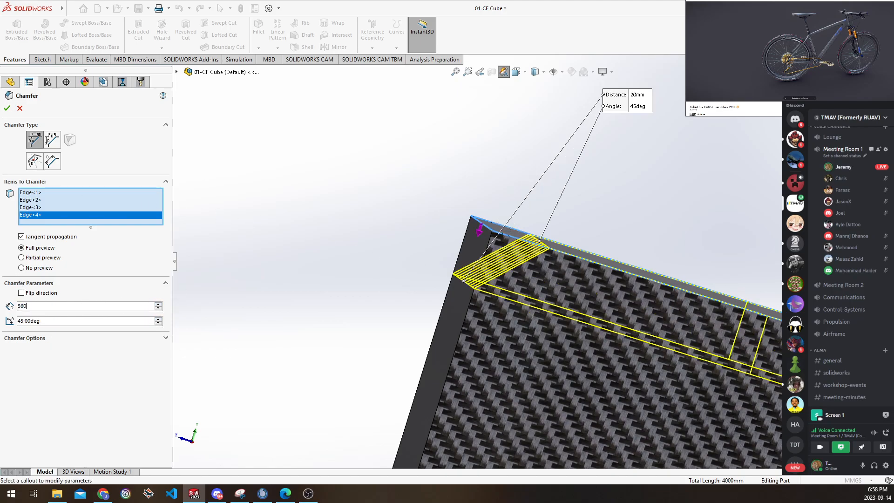
key("Return")
scroll(421, 283, "up", 12)
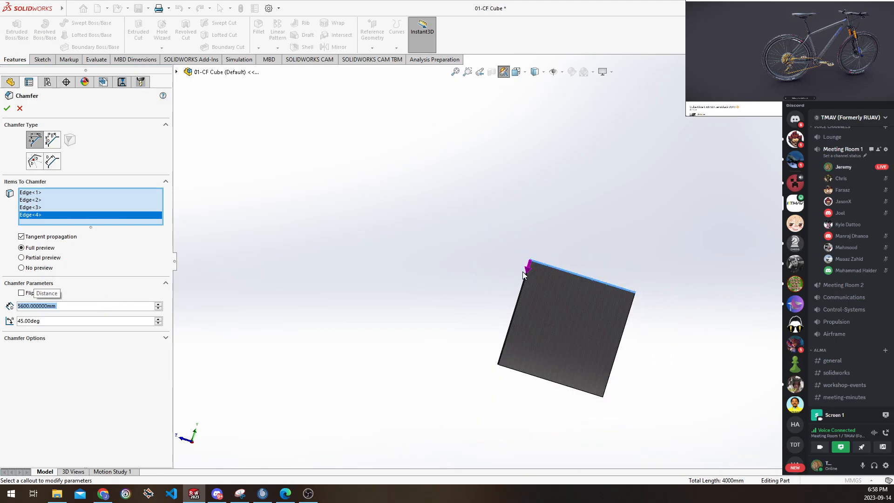
middle_click_drag(523, 274, 441, 234, "ctrl")
scroll(433, 242, "down", 3)
middle_click_drag(421, 268, 454, 321)
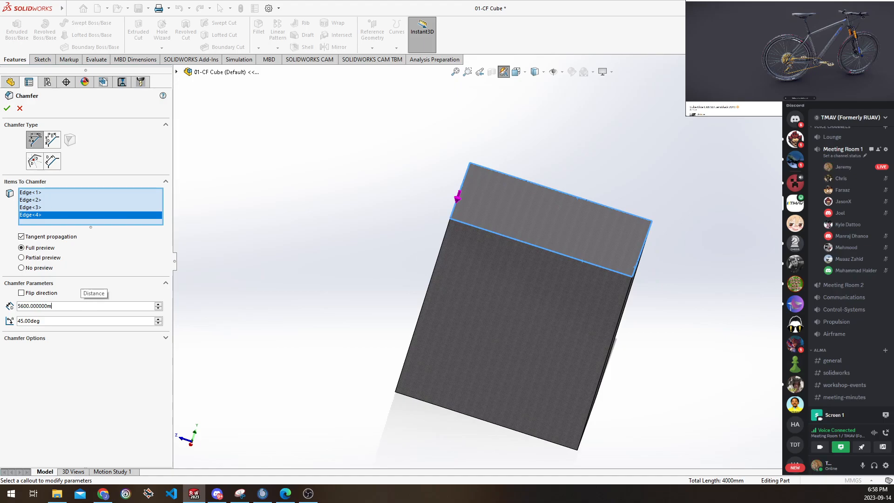
Set the chamfer distance to 500 mm and check the preview on the cube from an angle
key("BackSpace")
key("BackSpace")
key("BackSpace")
key("BackSpace")
key("BackSpace")
key("BackSpace")
key("BackSpace")
key("BackSpace")
double_click(77, 306)
type("500")
key("Return")
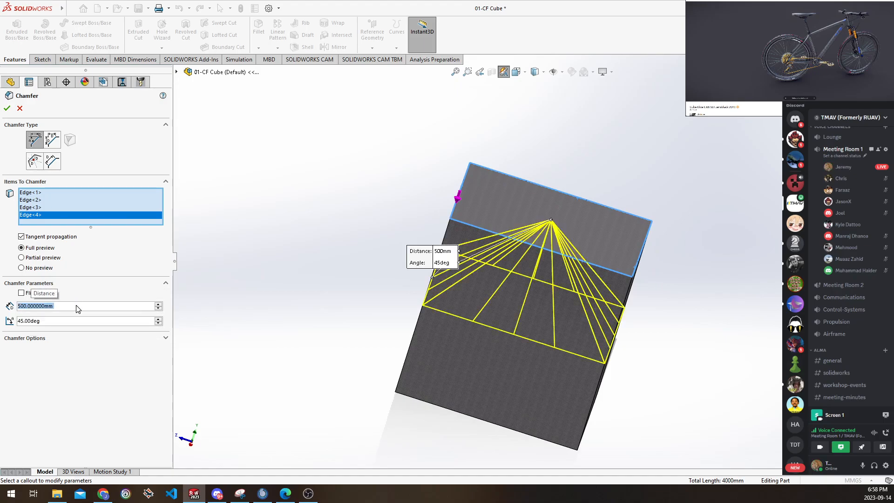
scroll(575, 295, "down", 4)
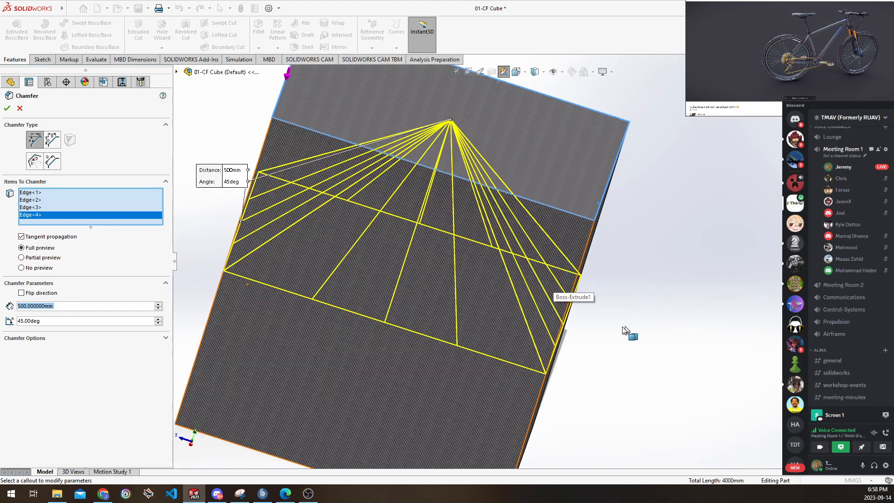
mouse_move(630, 347)
middle_mouse_down()
mouse_move(628, 300)
mouse_move(625, 343)
middle_mouse_up()
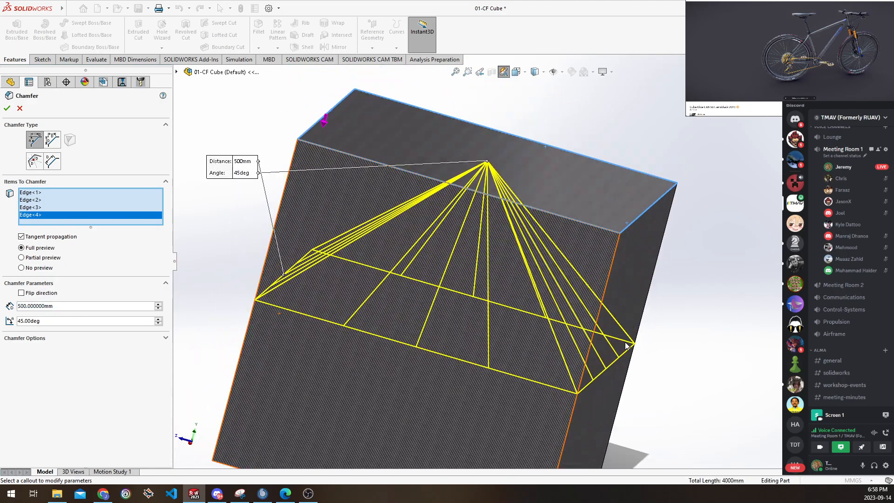
Switch the chamfer to the distance-distance type with the Asymmetric method and set Distance 2 to 250 mm
left_click(53, 139)
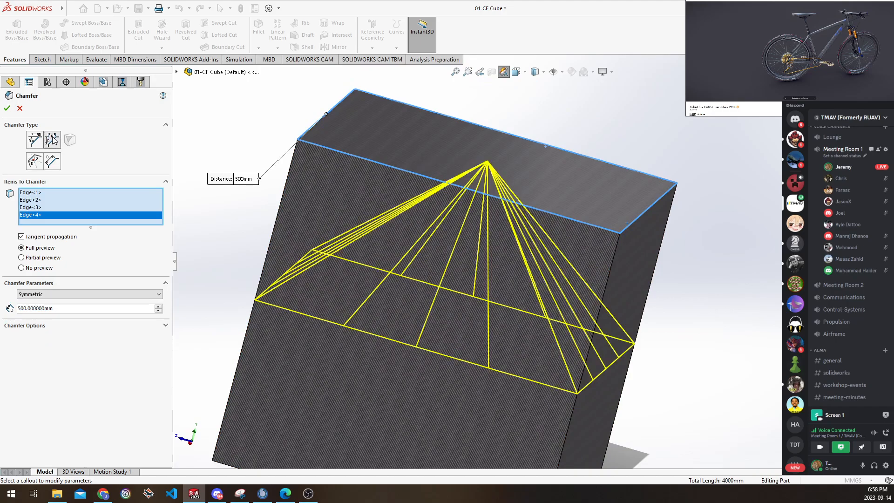
left_click(65, 295)
left_click(31, 309)
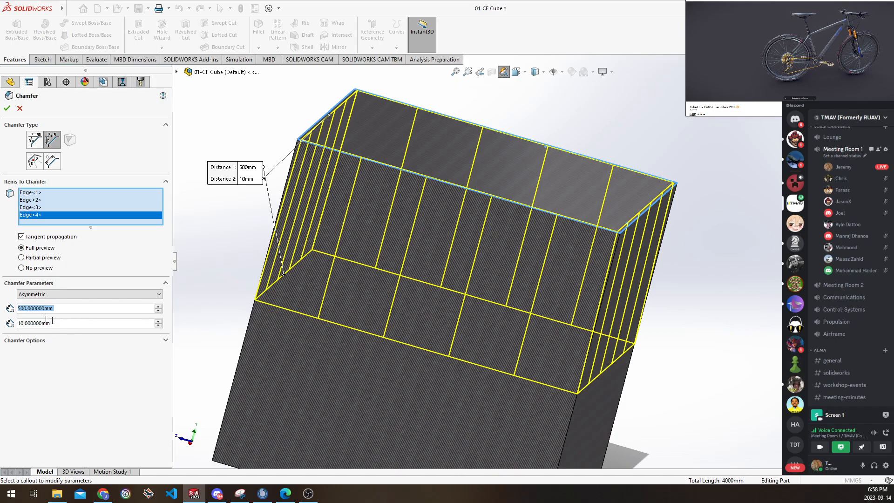
type("250")
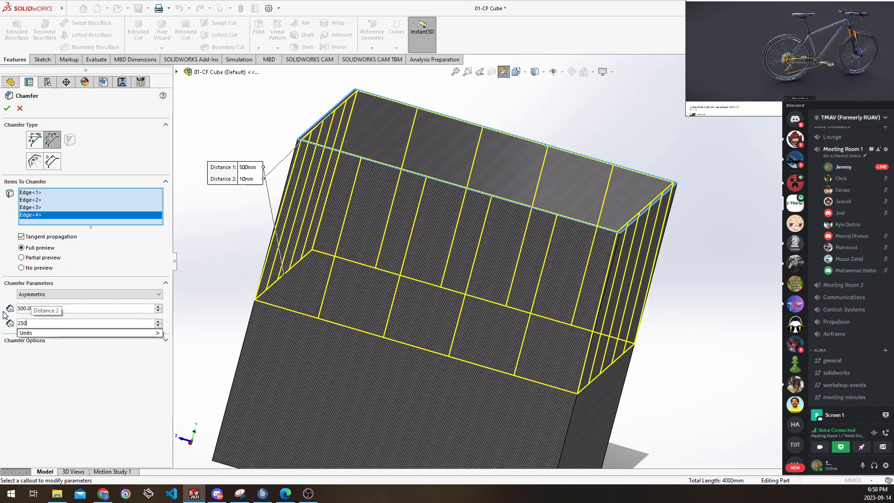
key("Return")
Inspect the asymmetric chamfer preview from the side and at an angle, and apply the chamfer
middle_click_drag(542, 228, 551, 207)
middle_click_drag(516, 181, 600, 315)
scroll(575, 294, "down", 2)
scroll(645, 335, "up", 1)
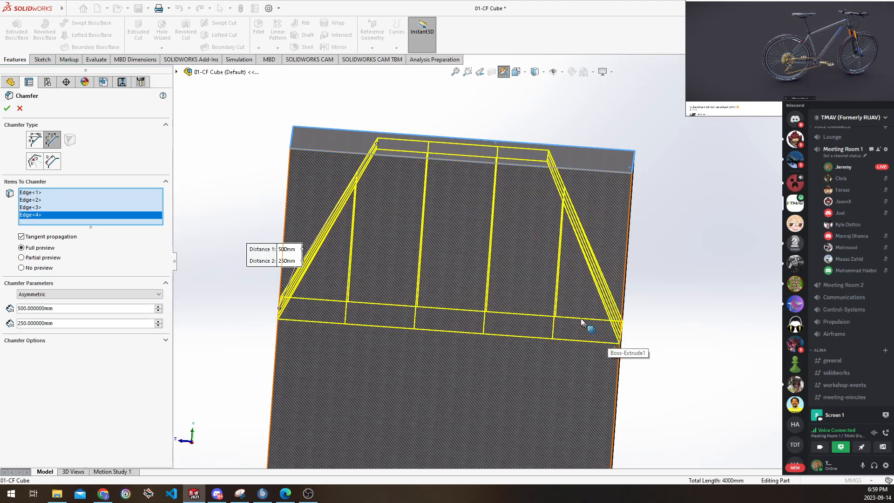
scroll(586, 324, "up", 3)
middle_click_drag(612, 311, 519, 252)
scroll(574, 330, "down", 1)
middle_click_drag(519, 251, 453, 308, "ctrl")
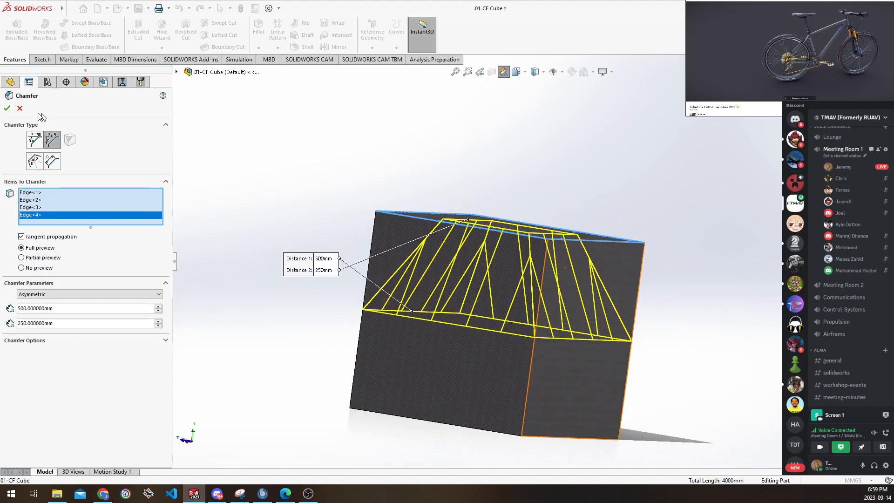
left_click(5, 113)
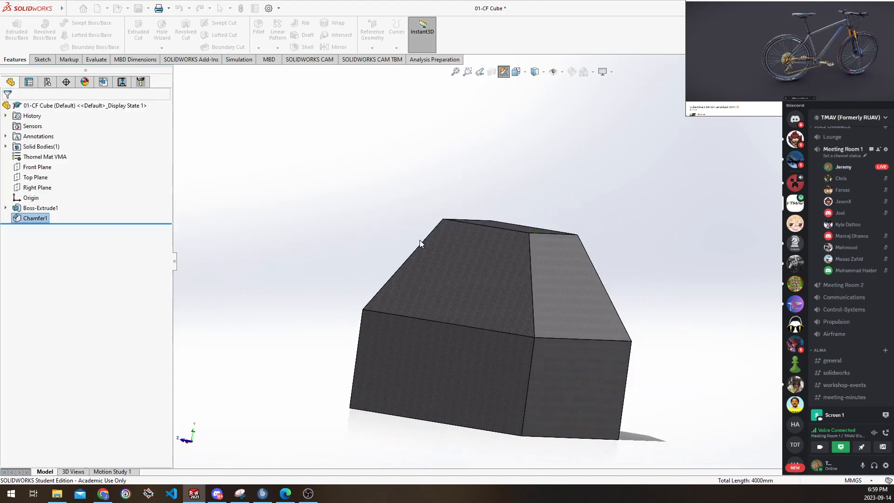
Chamfer the slanted edge between two adjacent chamfered faces with a 10 mm distance at 45°
middle_click_drag(590, 261, 540, 303)
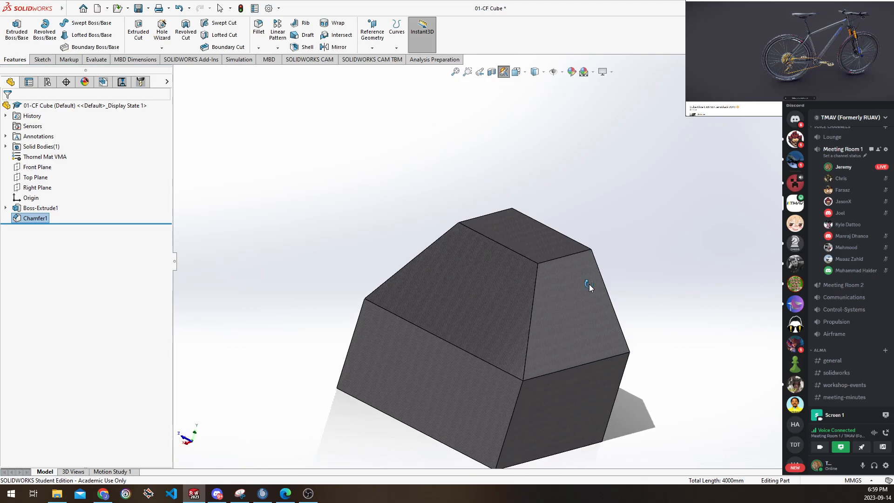
left_click(532, 298)
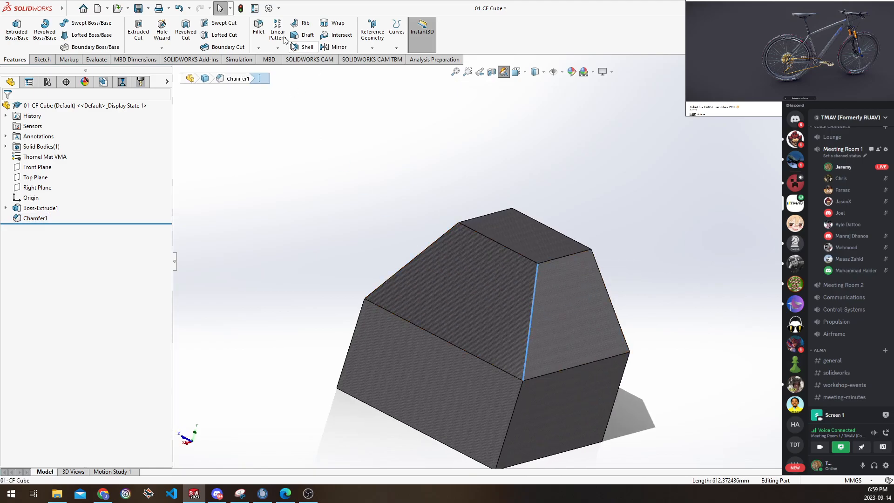
left_click(258, 48)
left_click(275, 71)
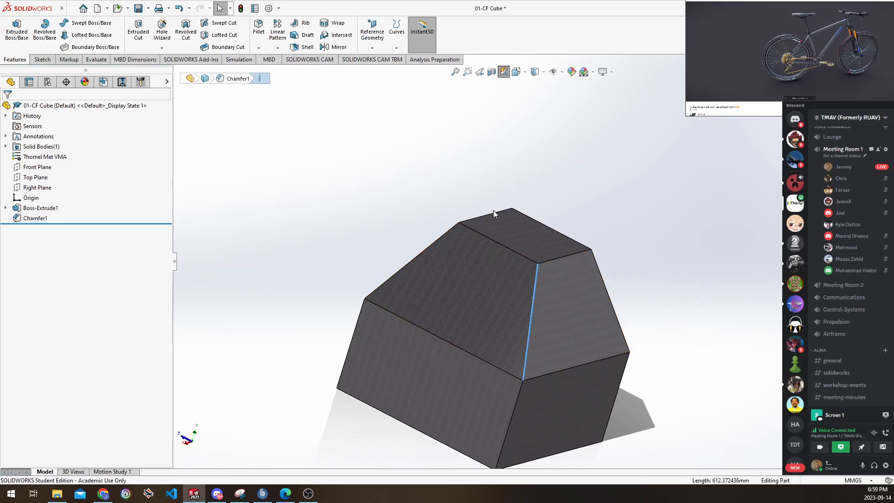
middle_click_drag(618, 295, 636, 316)
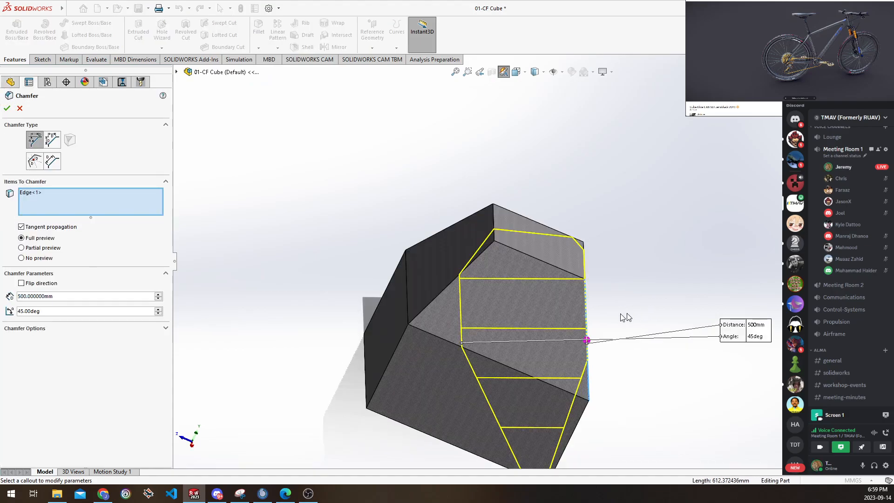
type("10")
key("Return")
key("Return")
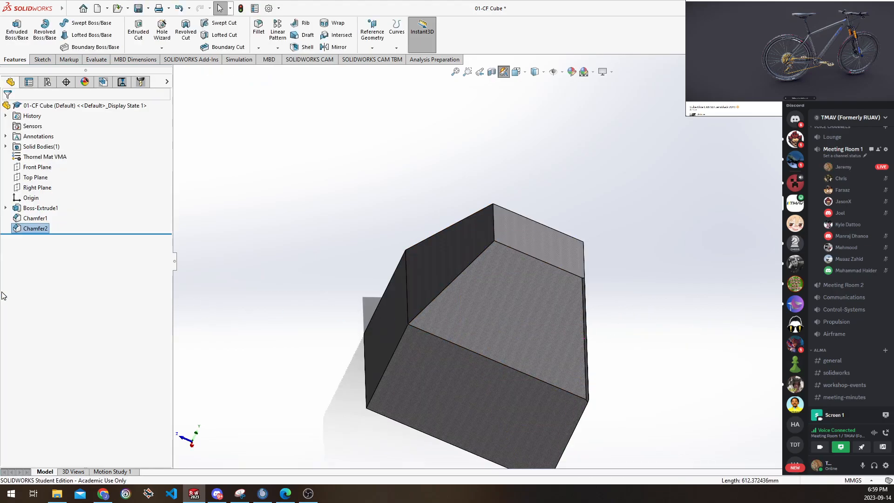
Examine the narrow chamfer along the slanted edge from the side and from above
middle_click_drag(259, 248, 464, 203)
scroll(491, 295, "down", 8)
middle_click_drag(519, 295, 630, 282)
scroll(505, 287, "up", 6)
scroll(590, 275, "down", 5)
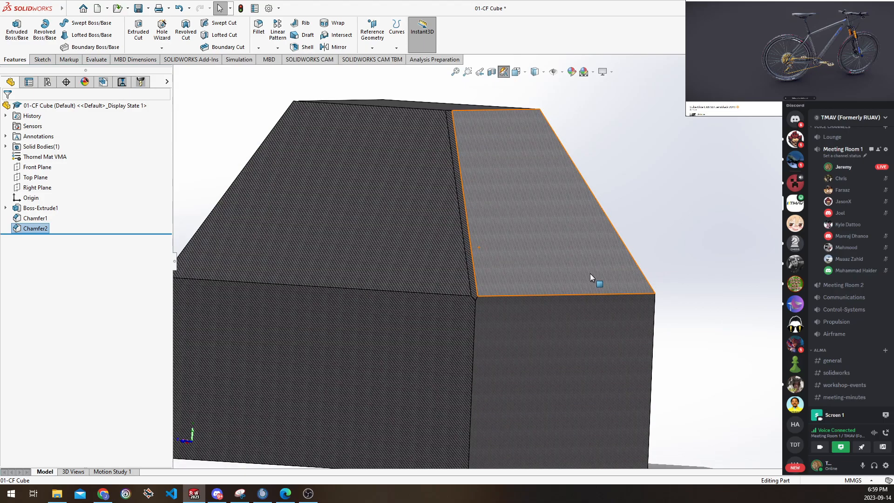
scroll(496, 194, "up", 6)
middle_click_drag(498, 209, 541, 249)
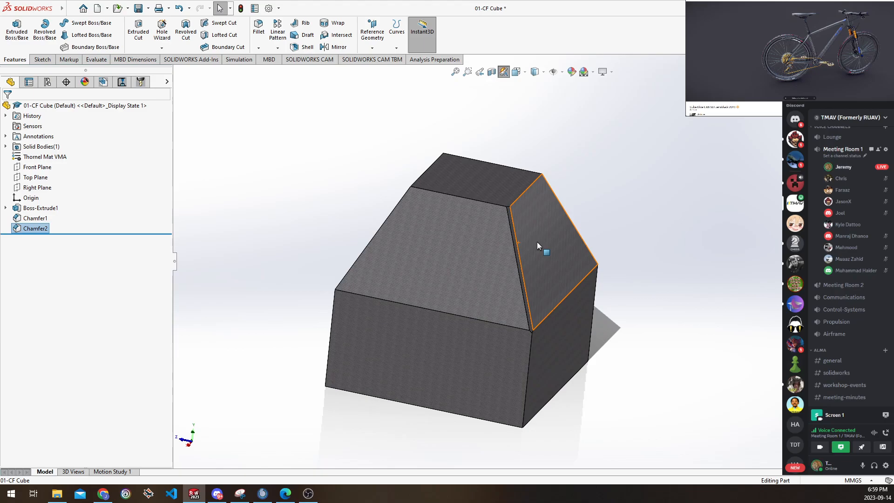
Select the narrow chamfer face and examine up close how it meets the neighbouring sloped faces
scroll(516, 232, "down", 8)
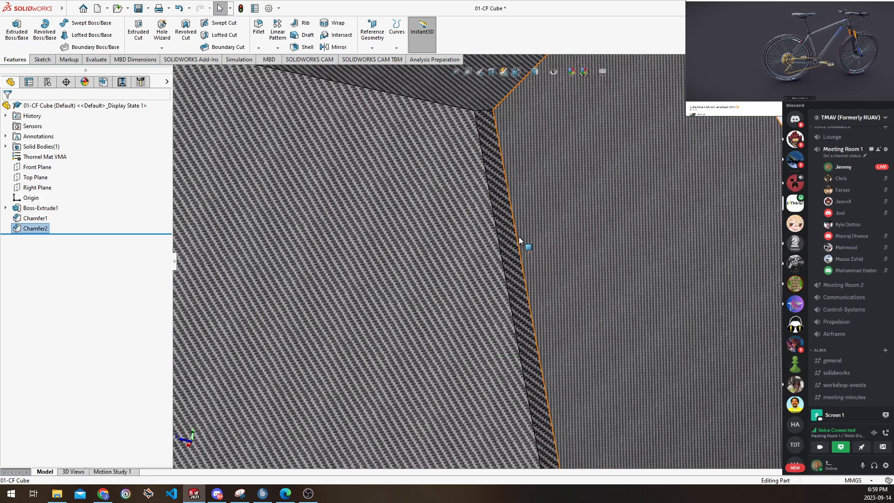
left_click(495, 199)
scroll(508, 195, "up", 5)
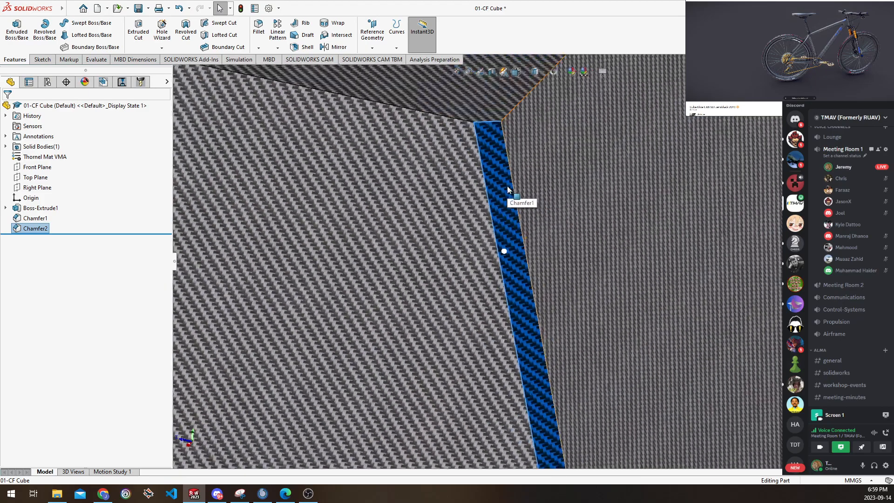
scroll(514, 228, "down", 2)
middle_click_drag(514, 229, 565, 324)
scroll(564, 325, "up", 5)
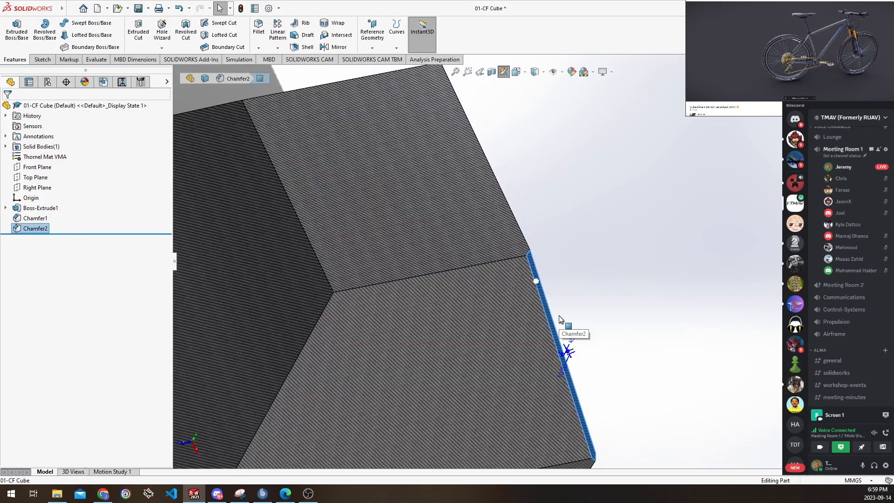
scroll(547, 301, "up", 4)
scroll(448, 265, "down", 6)
scroll(510, 273, "up", 3)
scroll(571, 259, "up", 3)
scroll(559, 250, "down", 6)
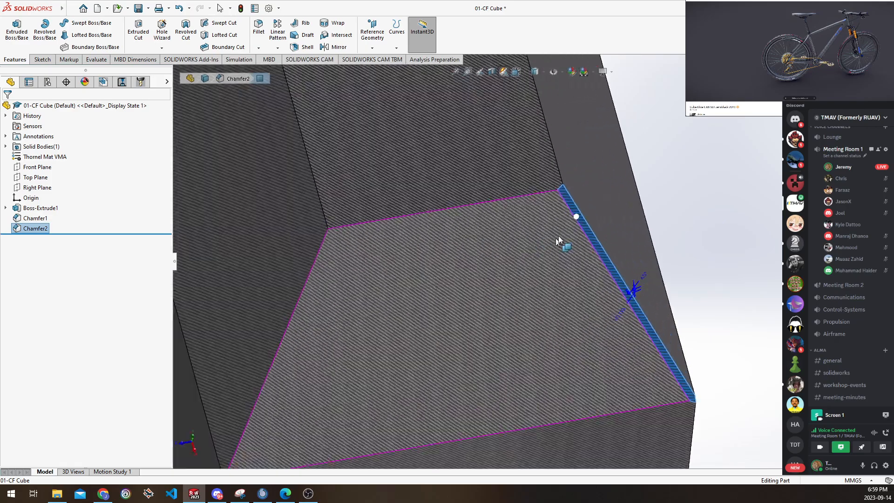
Clear the face selection and examine the narrow chamfer between the sloped faces, both up close and in full view
left_click(728, 218)
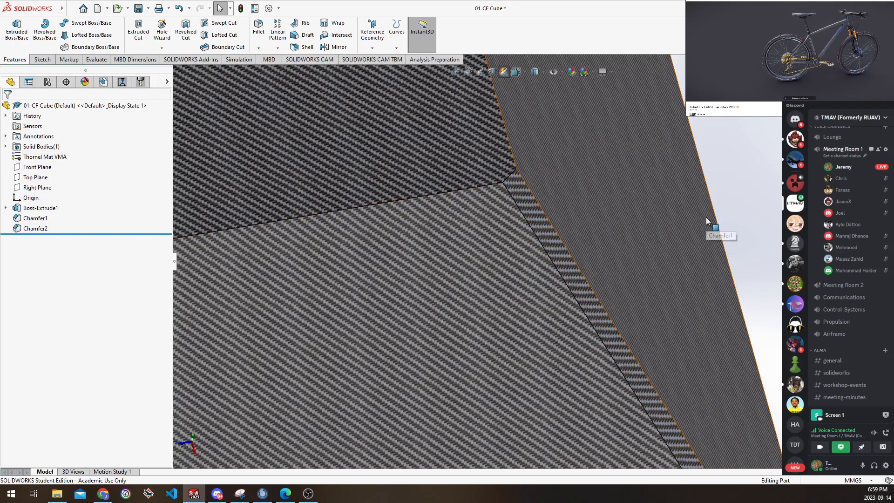
scroll(558, 262, "up", 1)
scroll(559, 261, "up", 5)
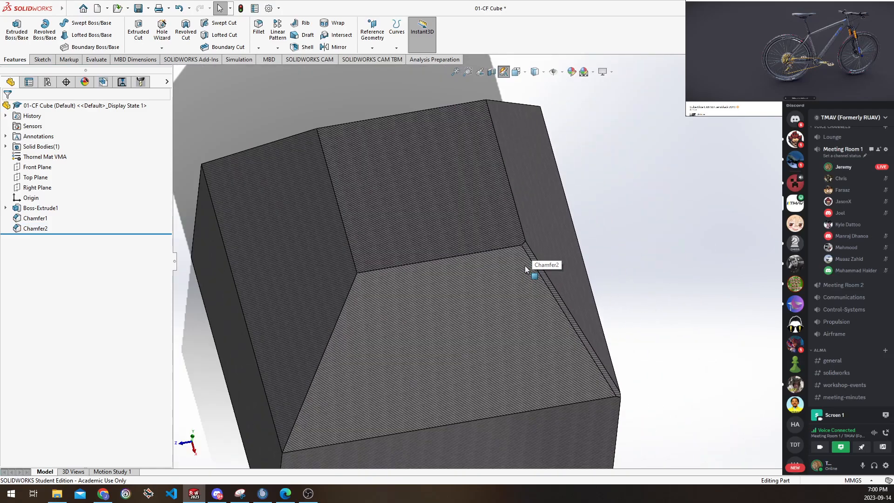
scroll(531, 263, "down", 5)
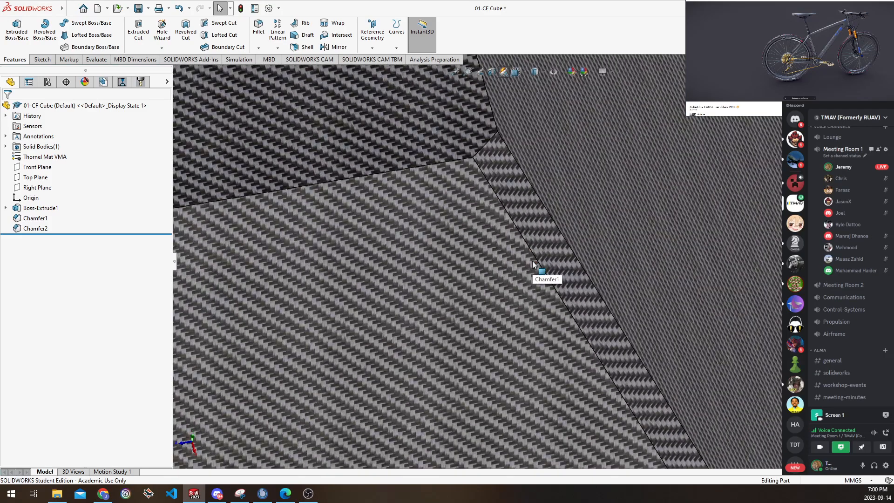
scroll(532, 260, "up", 3)
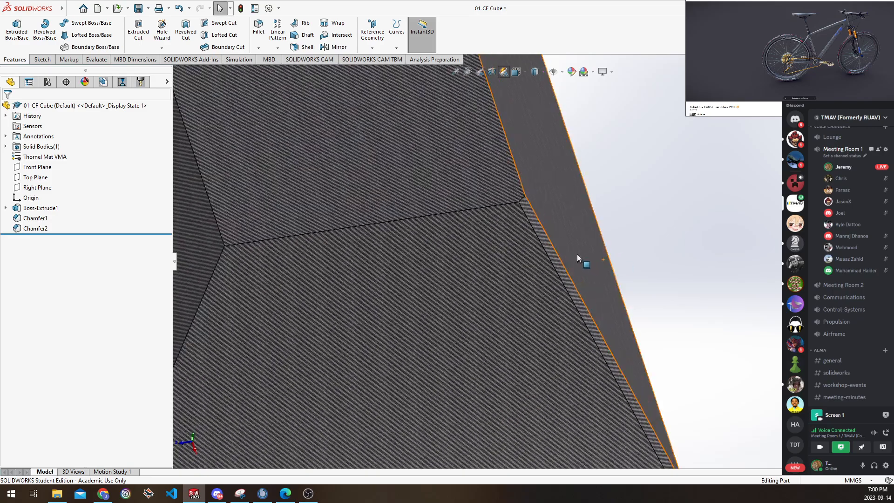
scroll(591, 259, "down", 3)
scroll(577, 276, "up", 3)
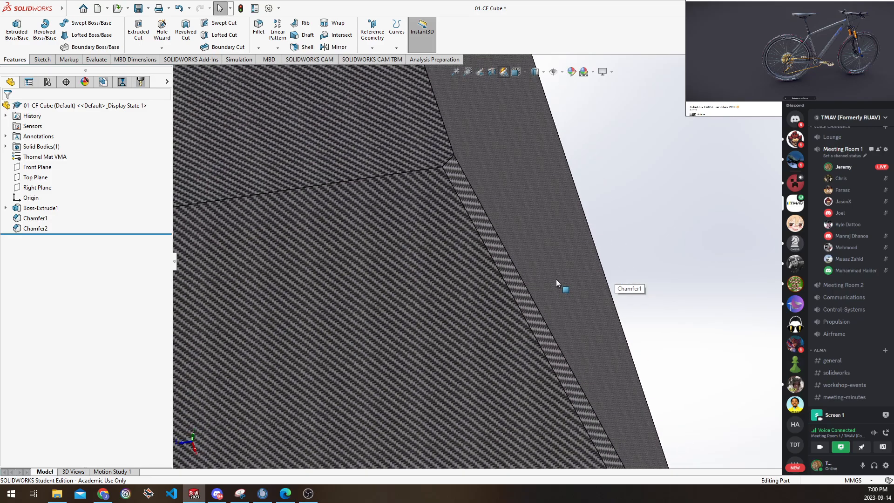
scroll(550, 277, "up", 3)
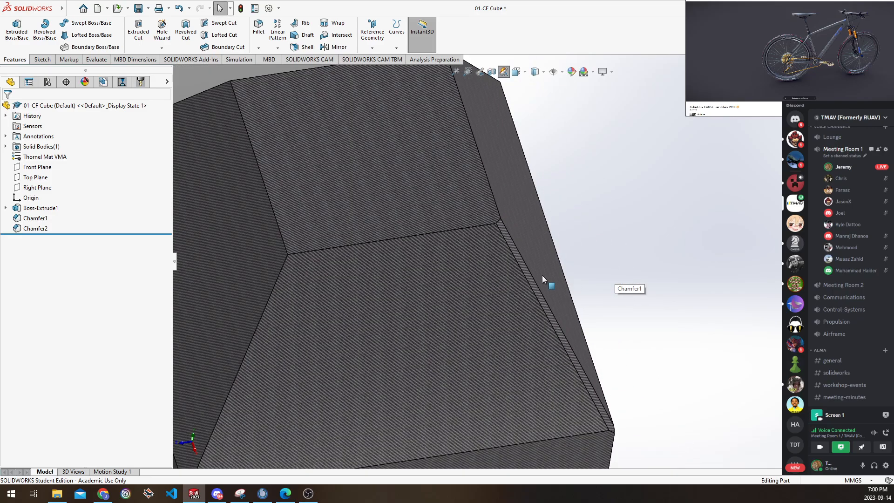
scroll(541, 279, "up", 4)
Select the two adjacent vertical side faces below the narrow chamfer to check the angle between them
middle_click_drag(575, 291, 538, 263)
scroll(582, 264, "down", 3)
scroll(584, 240, "up", 3)
left_click_drag(538, 264, 515, 204)
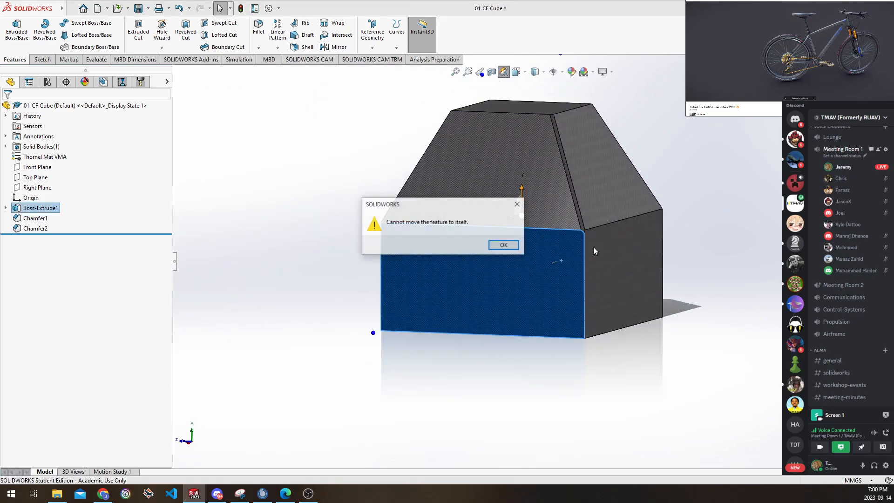
left_click(516, 203)
middle_click_drag(627, 244, 613, 261)
left_click(612, 264)
left_click(531, 262, "ctrl")
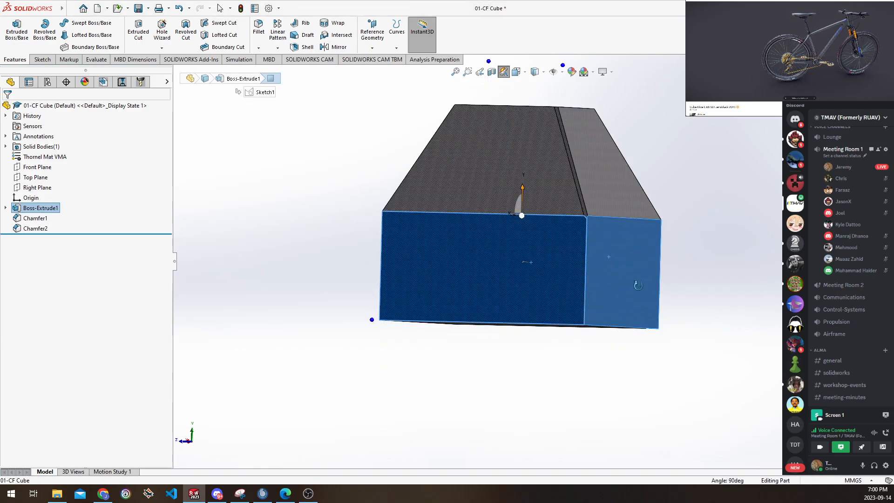
Inspect the corner where the vertical side faces meet the narrow chamfer, and clear the face selection
scroll(576, 279, "down", 3)
middle_click_drag(535, 254, 601, 270, "ctrl")
middle_click_drag(692, 229, 684, 168)
left_click(699, 318)
scroll(699, 318, "up", 4)
middle_click_drag(643, 263, 667, 294)
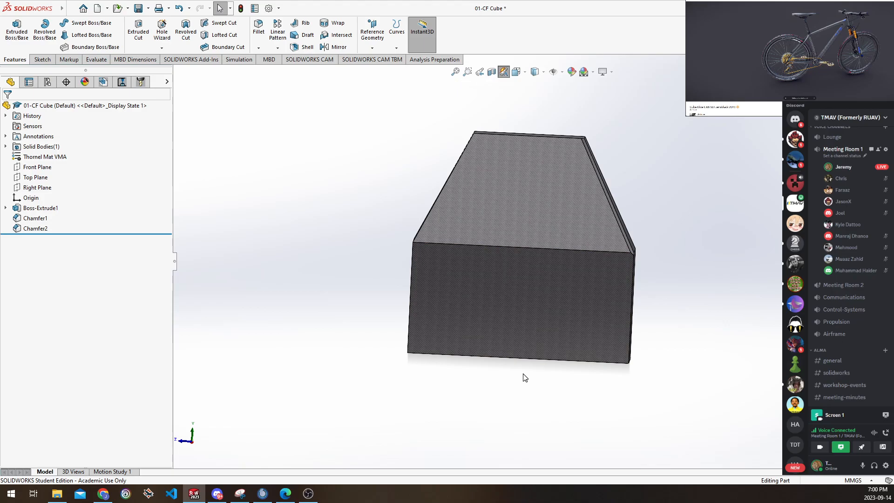
Set up an asymmetric distance-distance chamfer on the edge between a sloped face and its vertical side face, with distance 2 at 500 mm
middle_click_drag(597, 349, 562, 363)
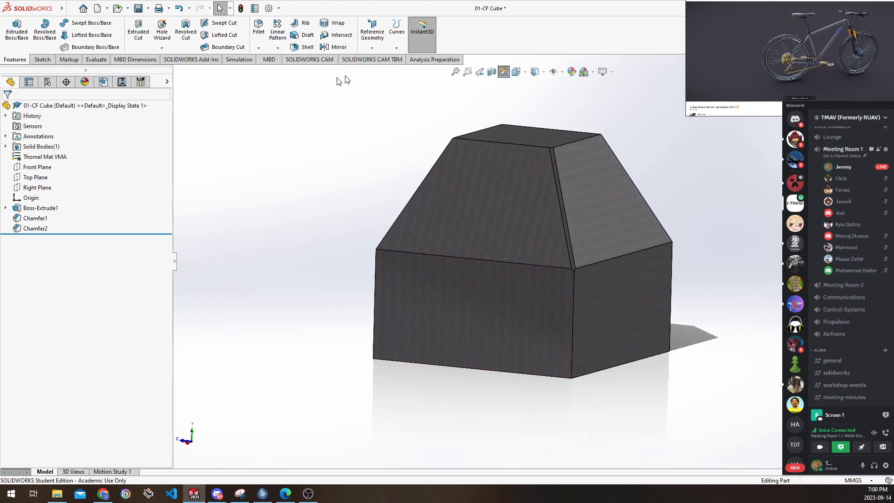
left_click(259, 49)
left_click(277, 71)
left_click(594, 263)
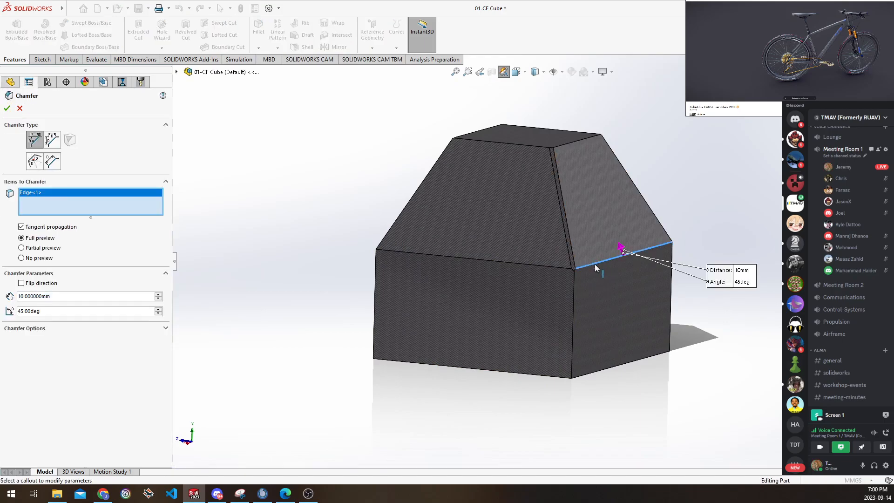
left_click(52, 140)
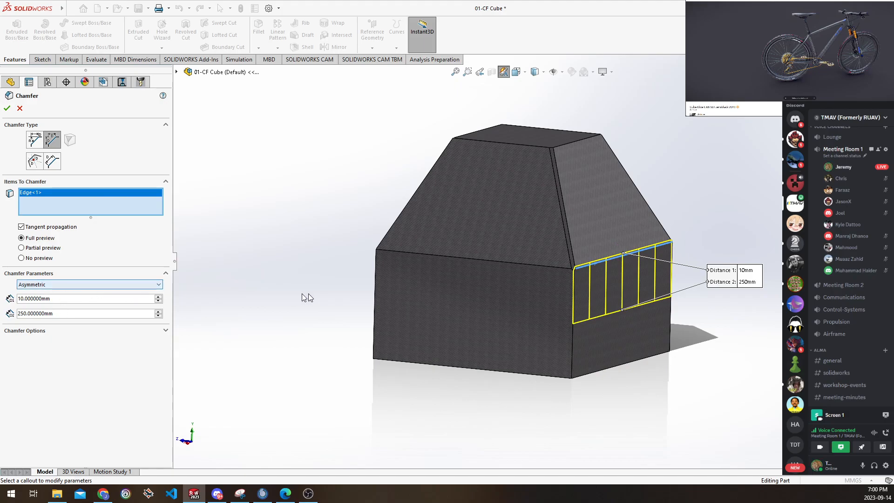
left_click(158, 312)
left_click(158, 311)
left_click(158, 311)
left_click(158, 311)
left_click(158, 311)
type("500")
key("Return")
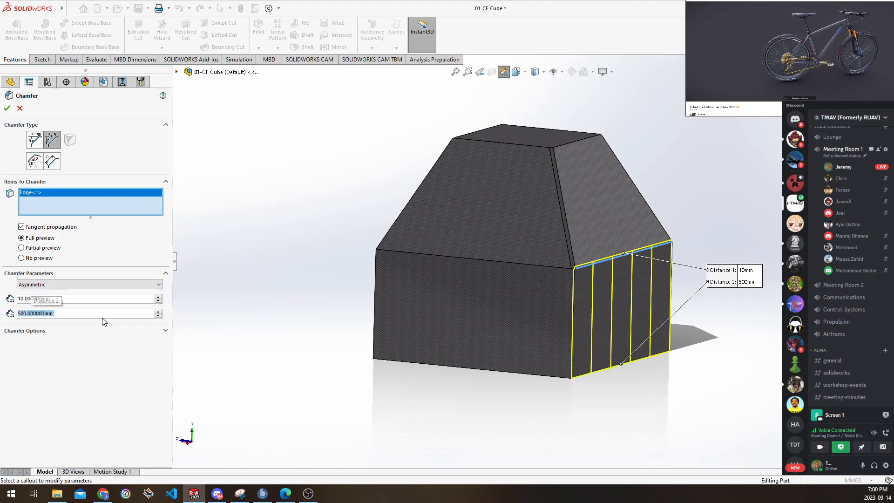
Inspect the chamfer preview from the side, set distance 1 to 30 mm and apply the chamfer
scroll(575, 315, "down", 5)
middle_click_drag(634, 291, 620, 245)
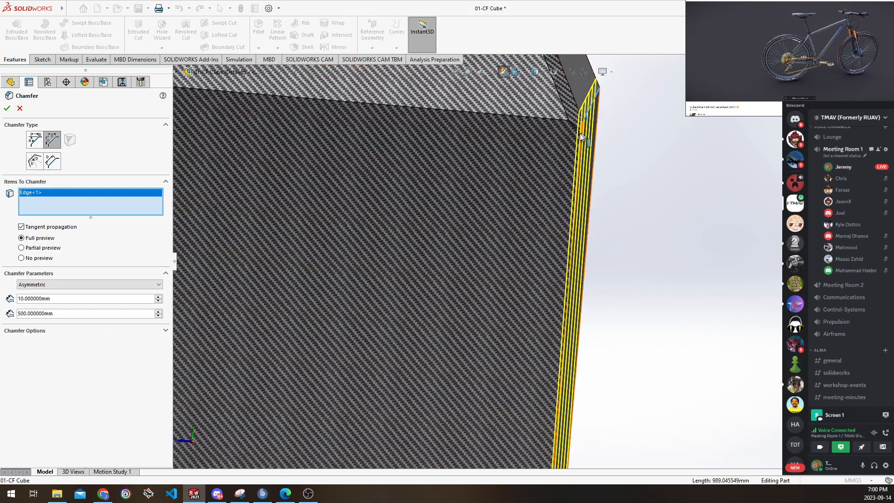
scroll(576, 161, "up", 1)
scroll(576, 161, "up", 3)
middle_click_drag(616, 191, 627, 223)
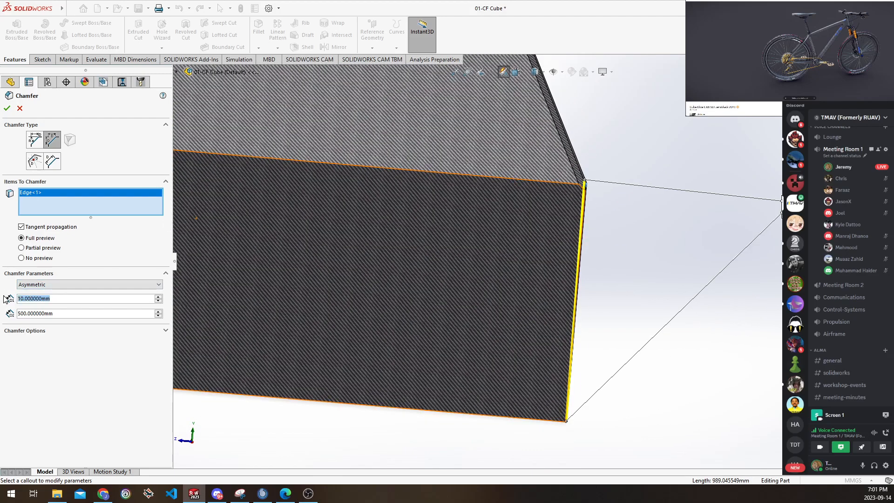
key("BackSpace")
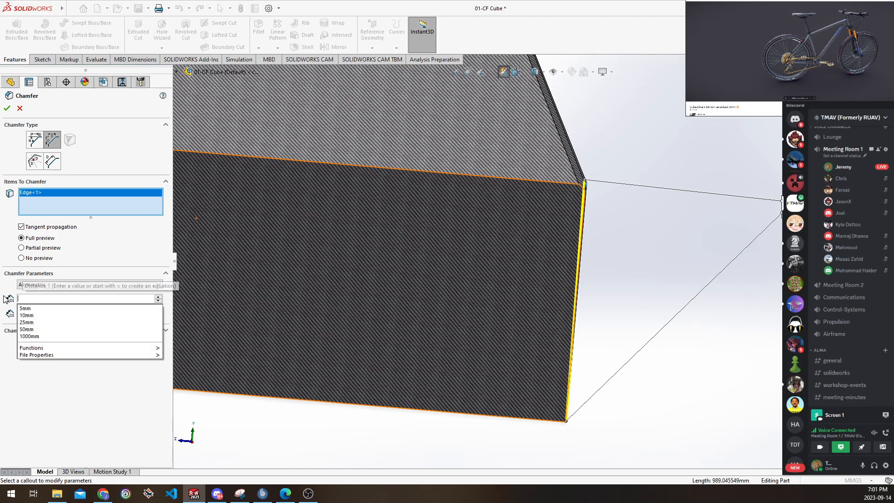
type("3")
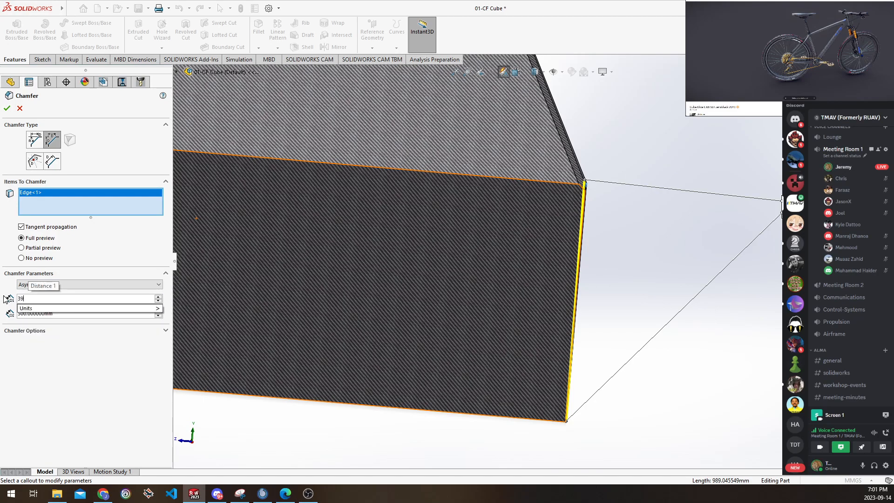
type("9")
key("Return")
key("BackSpace")
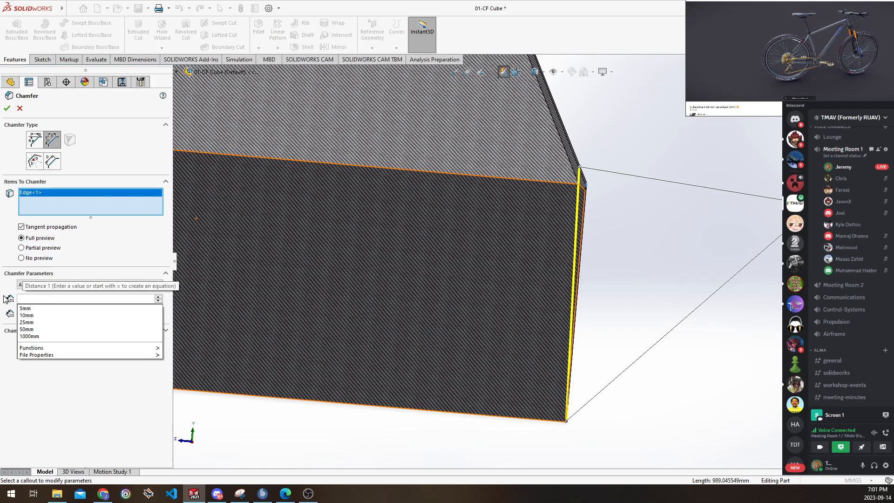
type("30")
key("Return")
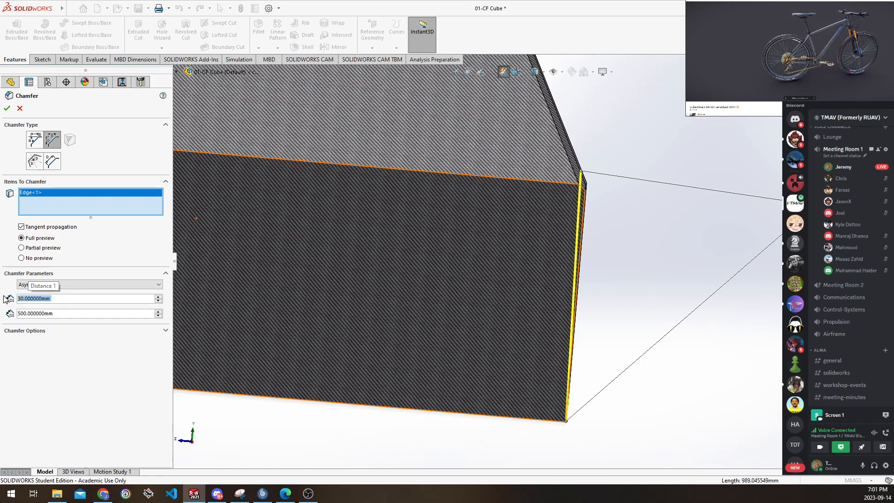
key("Return")
Examine the new asymmetric chamfer on the vertical side from edge-on and with the whole part in view
middle_click_drag(591, 365, 620, 303)
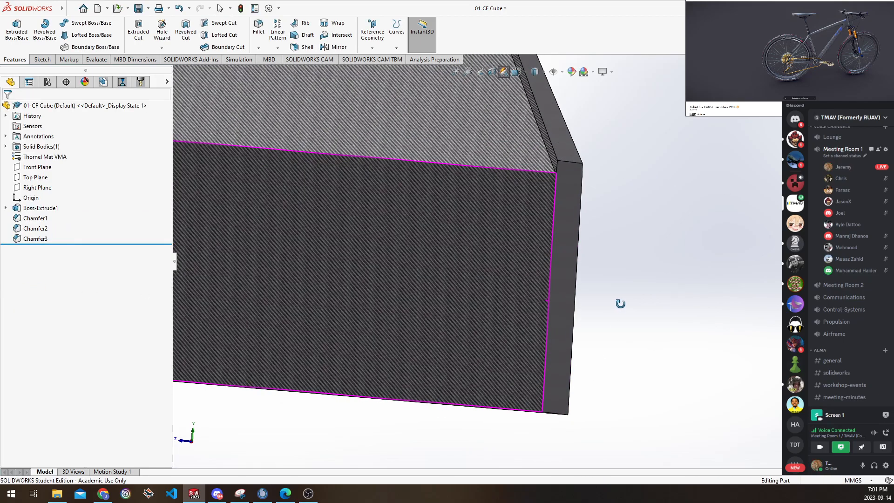
left_click(565, 268)
middle_click_drag(589, 275, 633, 285)
left_click(635, 276)
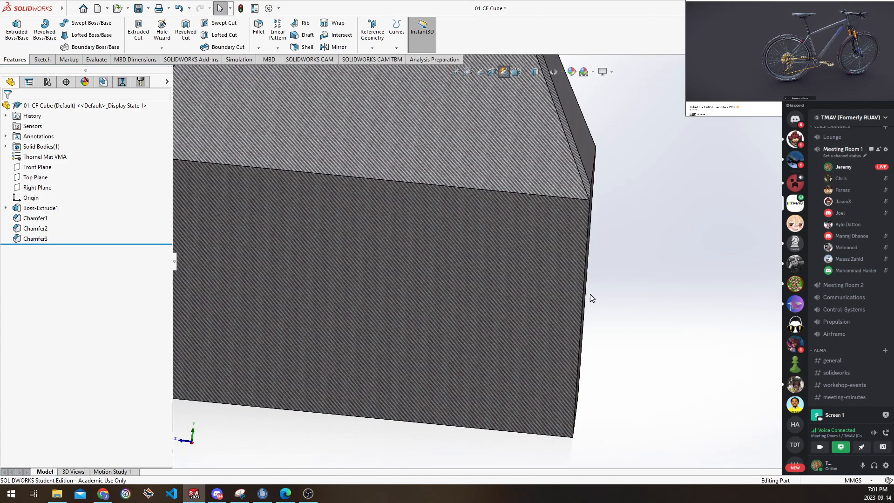
key("f")
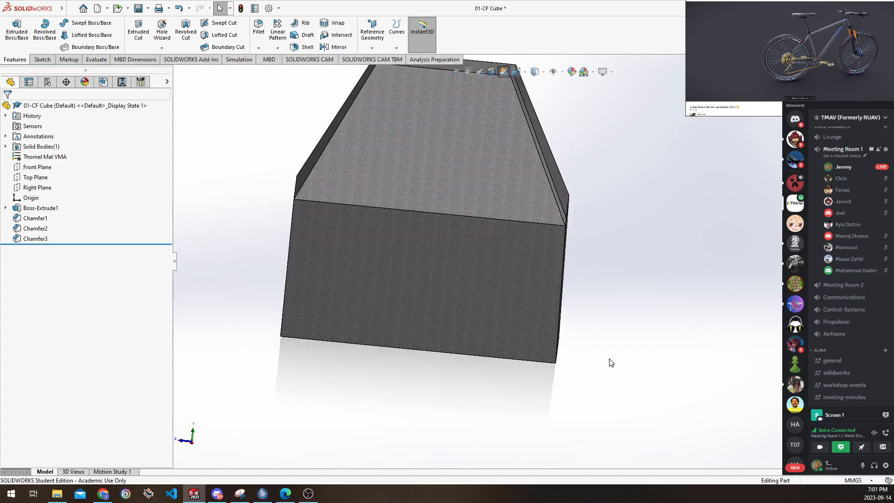
mouse_move(604, 374)
middle_mouse_down()
mouse_move(588, 422)
mouse_move(591, 369)
middle_mouse_up()
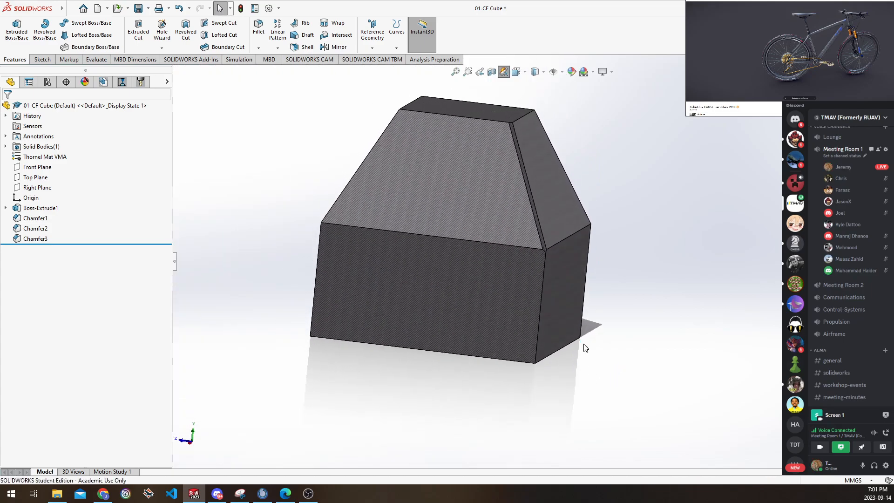
scroll(585, 343, "down", 5)
Undo all three chamfers on the cube
key("ctrl+z")
scroll(581, 325, "up", 3)
mouse_move(582, 325)
middle_mouse_down("ctrl")
mouse_move(633, 341)
mouse_move(608, 359)
mouse_move(587, 337)
mouse_move(595, 334)
mouse_move(582, 334)
middle_mouse_up("ctrl")
scroll(608, 360, "up", 1)
key("ctrl+z")
key("ctrl+z")
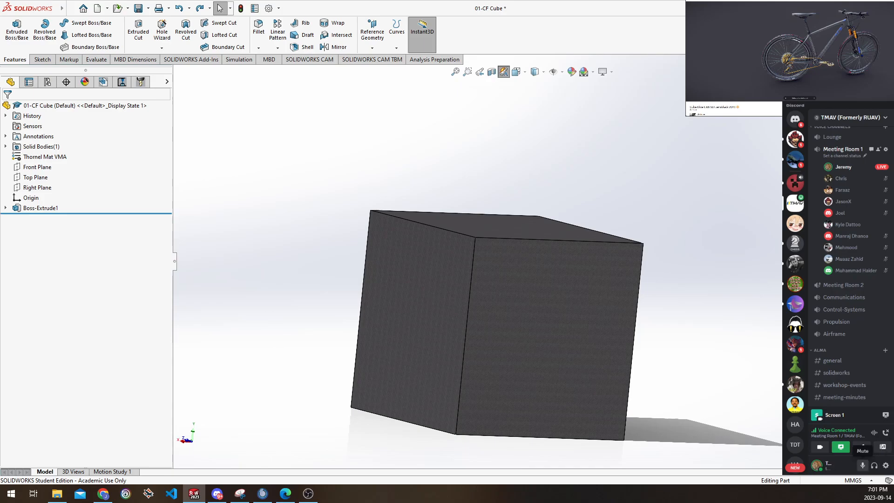
Mute and unmute the microphone in the Discord voice call
left_click(862, 464)
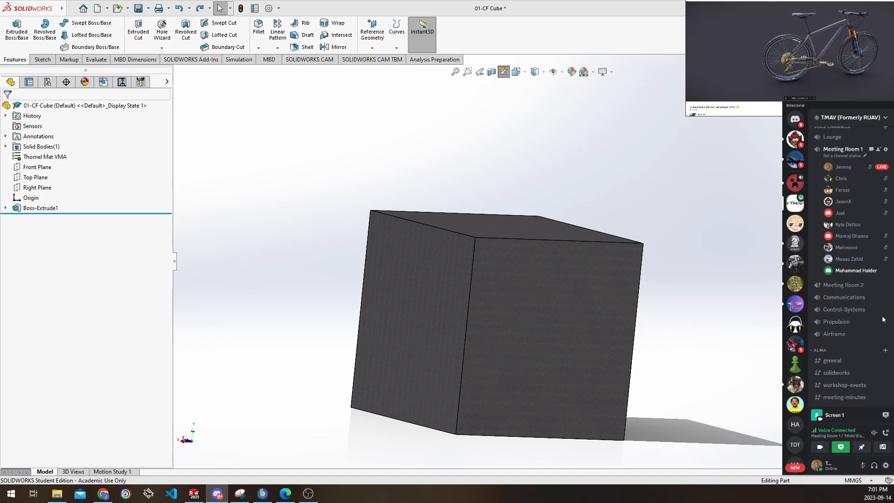
left_click(863, 465)
Start a Chamfer and review the angle-distance parameters and the distance-distance type
middle_click_drag(627, 213, 568, 219)
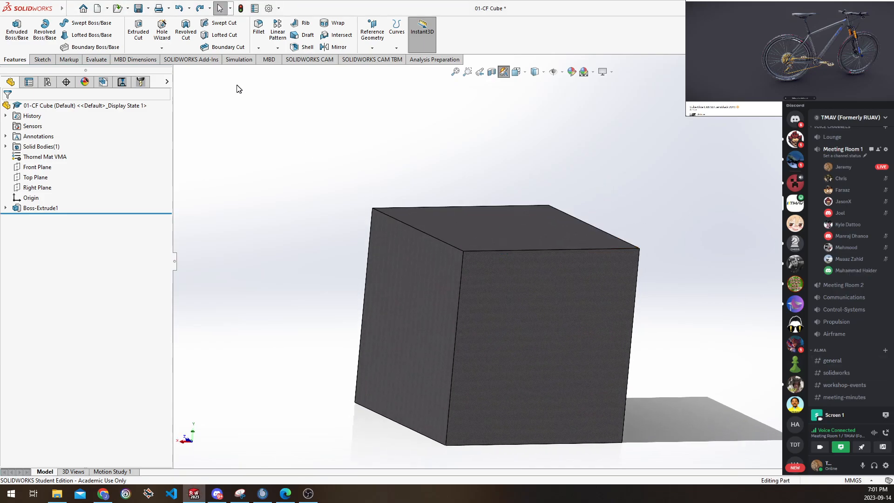
left_click(259, 48)
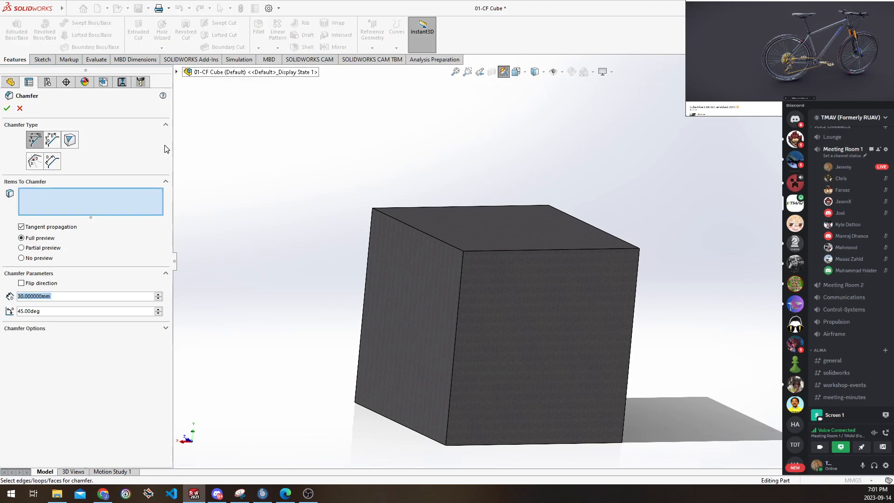
left_click(18, 312)
double_click(53, 312)
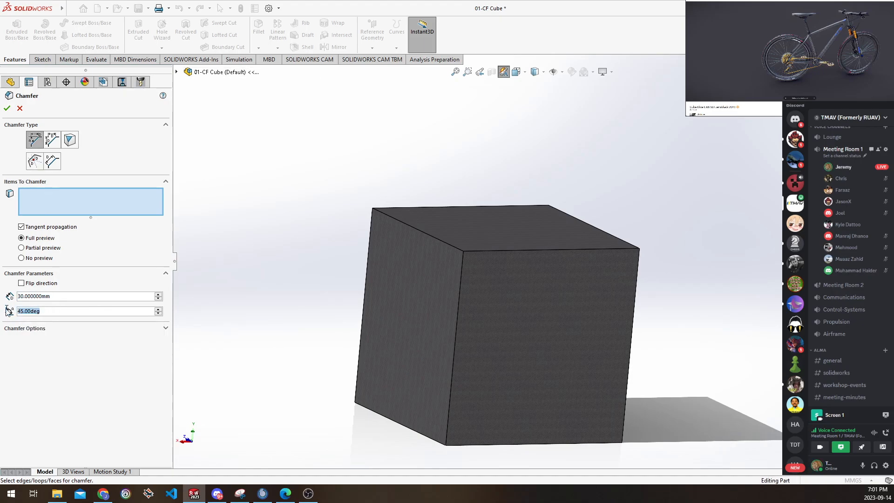
left_click(41, 311)
double_click(52, 310)
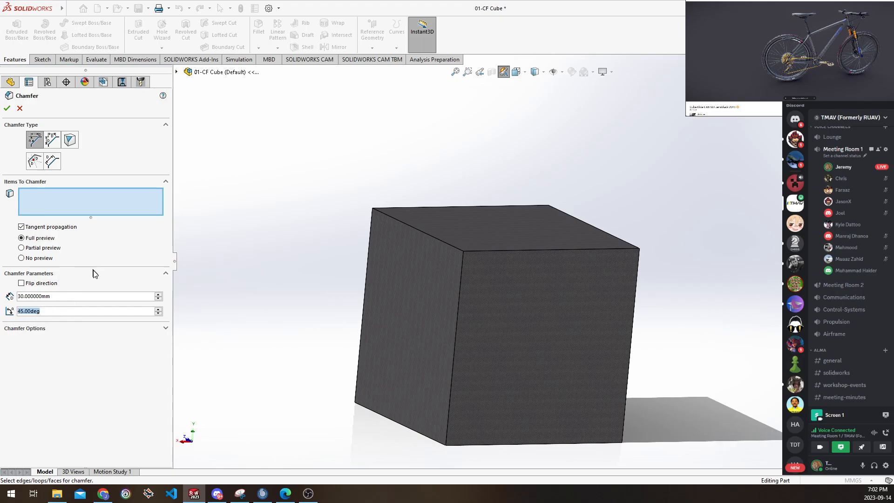
left_click(55, 142)
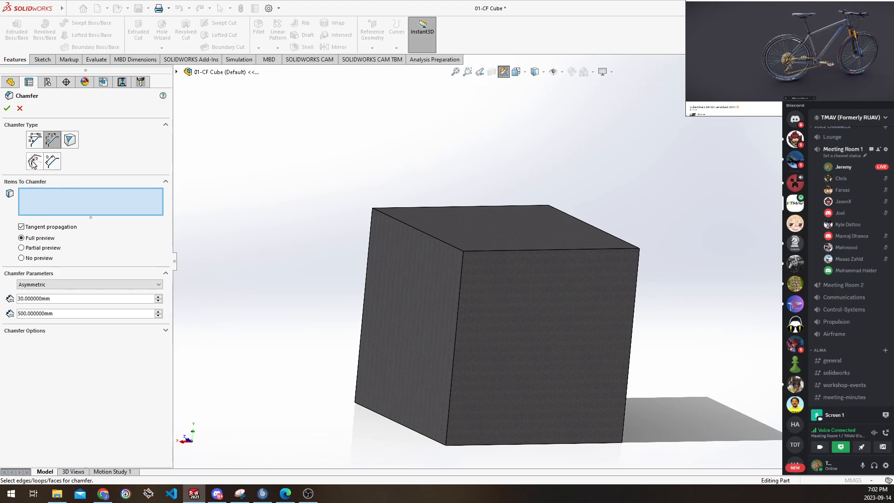
Chamfer the cube's nearest top corner as a vertex chamfer with an equal distance of 250 mm
left_click(69, 140)
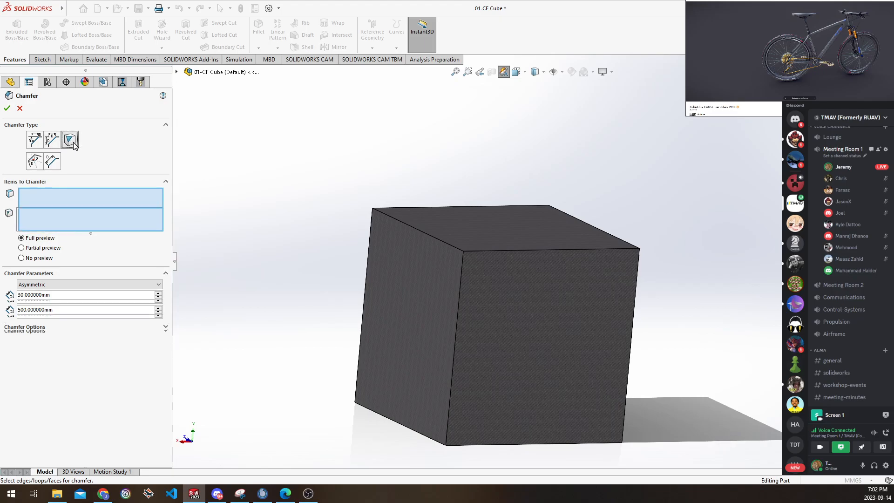
left_click(464, 252)
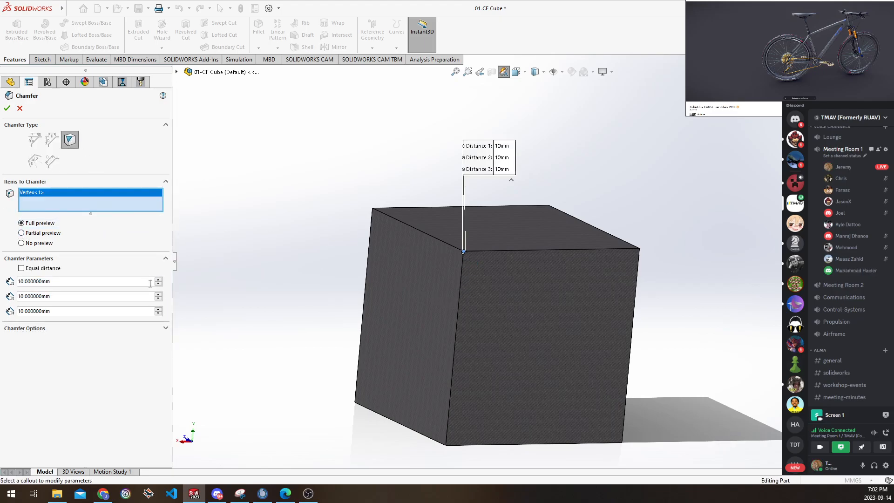
left_click(31, 268)
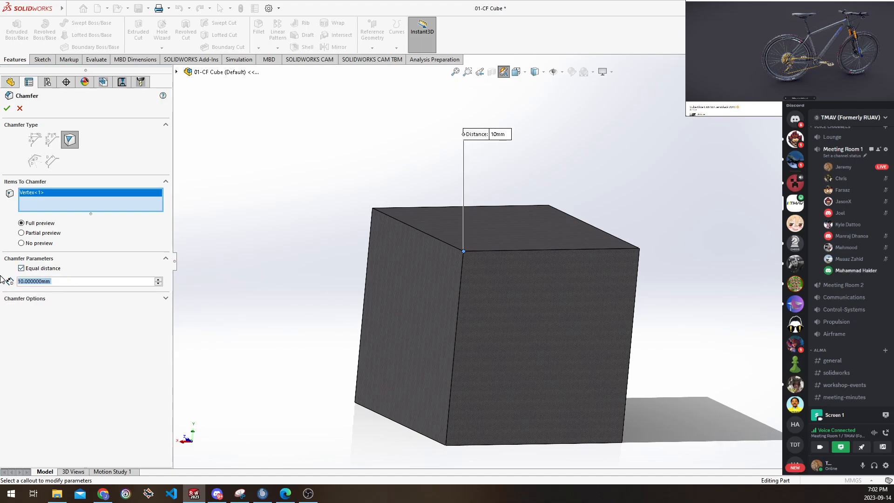
type("250")
key("Return")
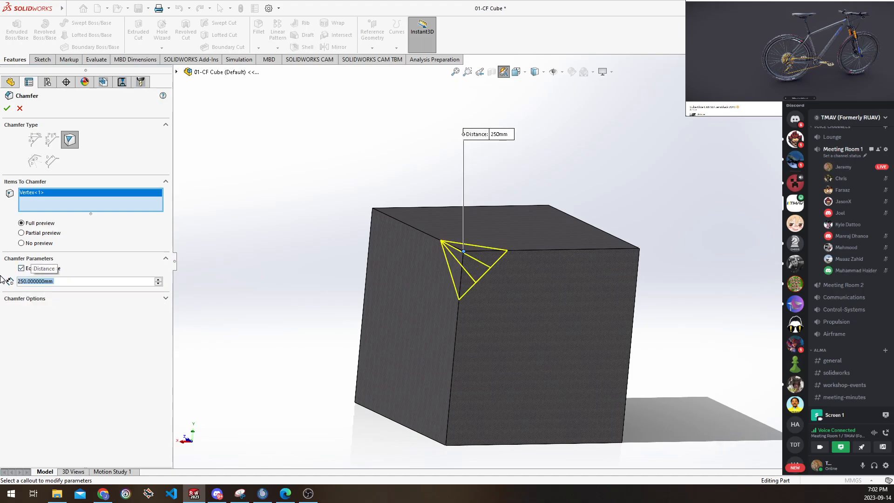
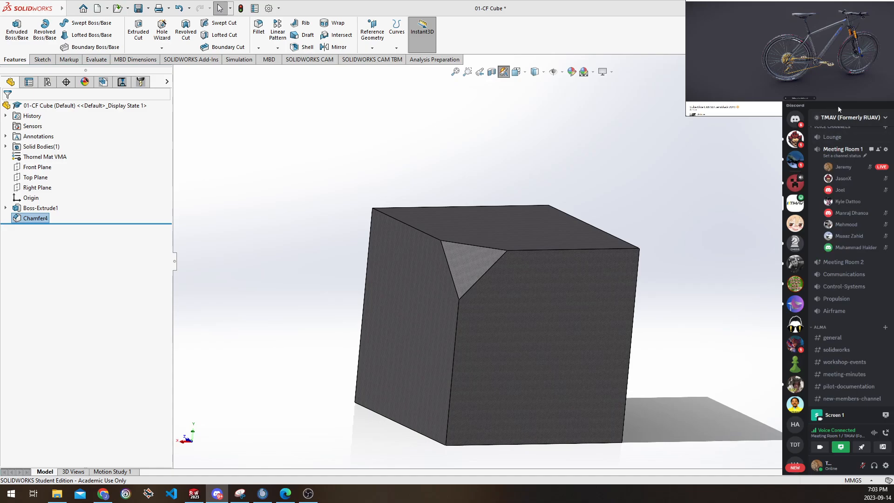
left_click_drag(837, 105, 842, 117)
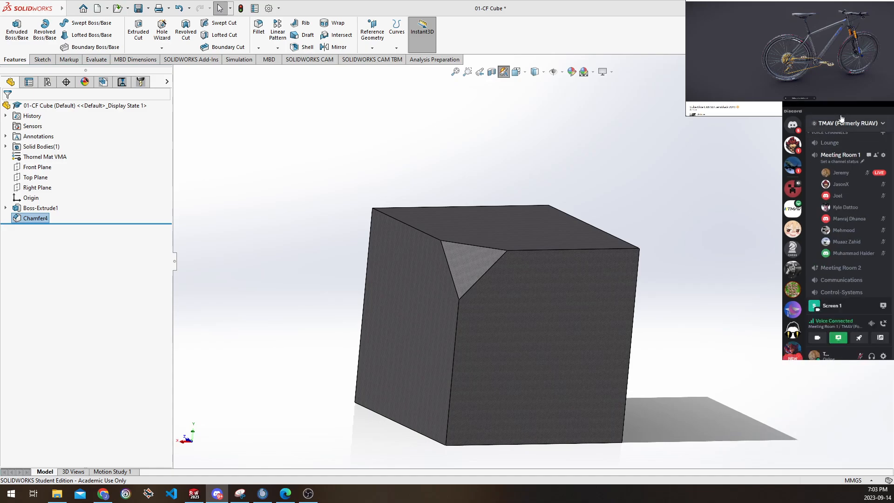
left_click(841, 120)
double_click(841, 110)
Check the direct messages in Discord, return to the TMAV server's channel list, and unmute the microphone
left_click(796, 162)
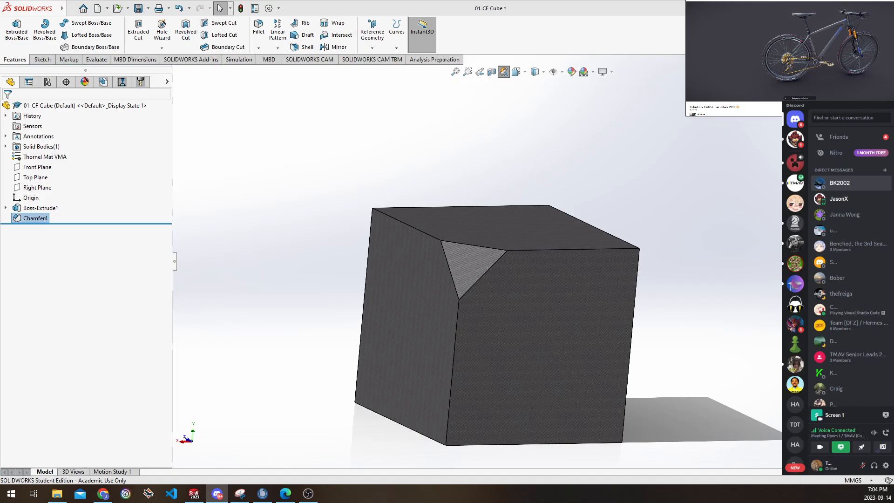
left_click(861, 199)
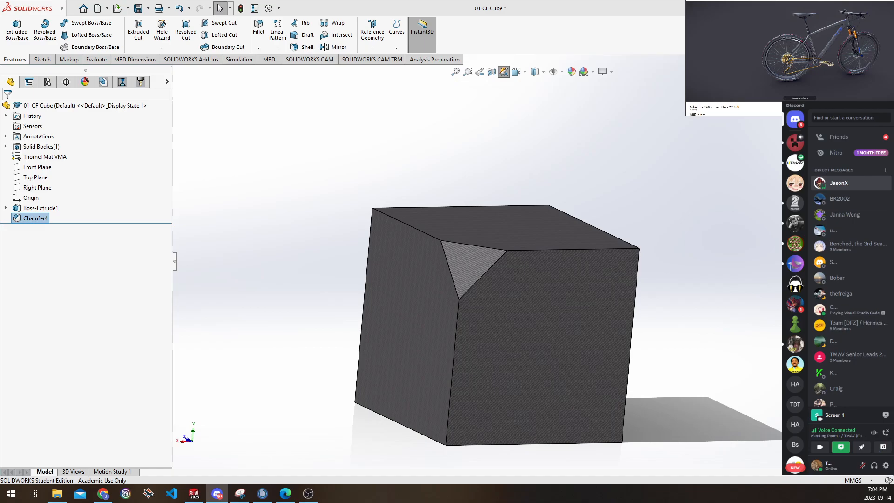
left_click(854, 200)
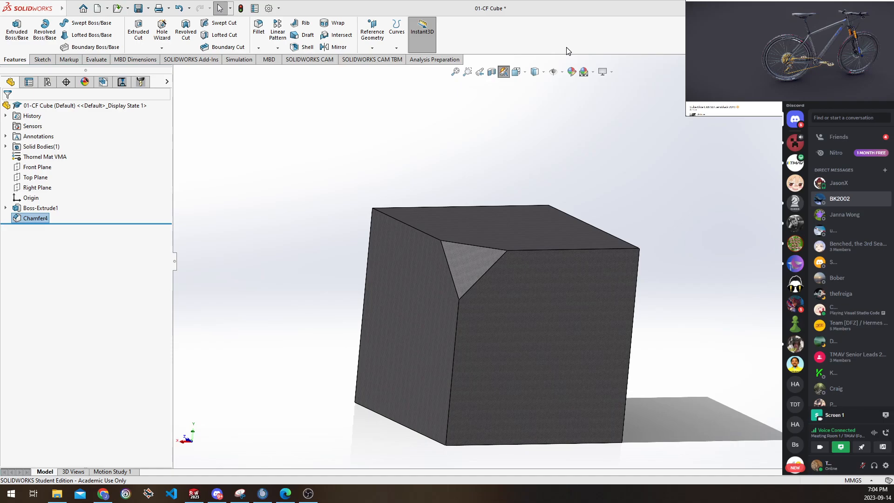
mouse_move(795, 163)
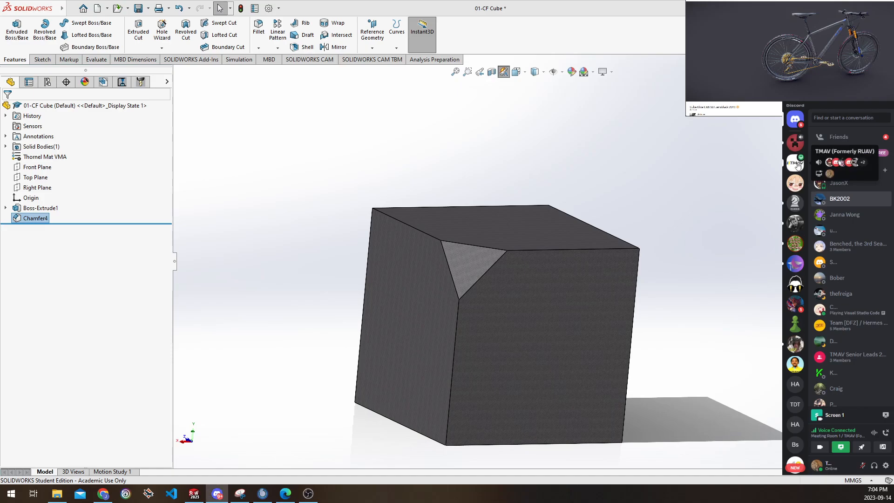
left_click(833, 174)
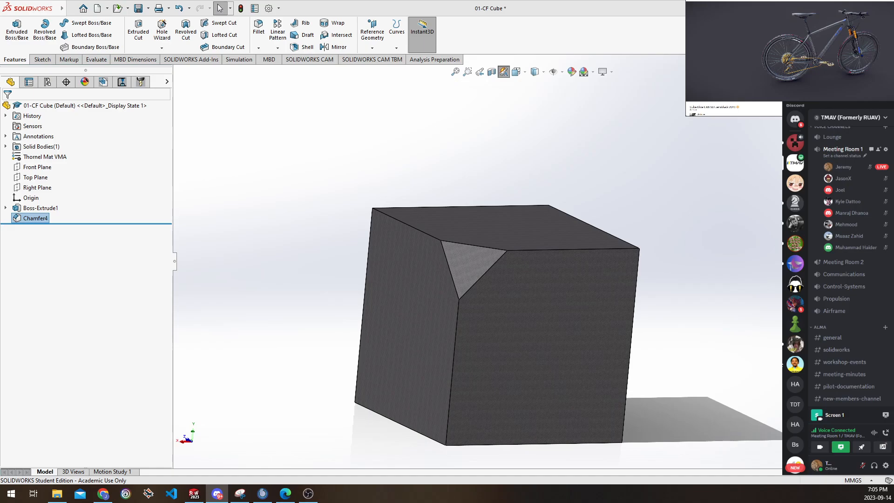
left_click(862, 465)
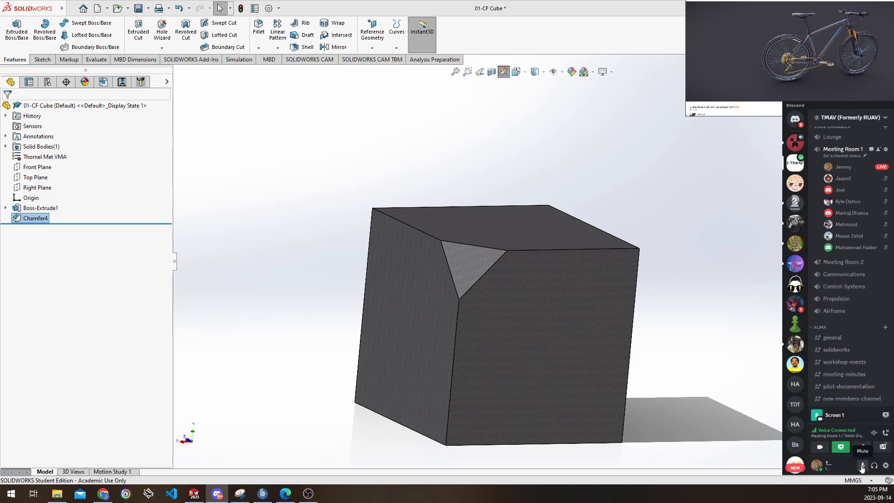
Undo the vertex chamfer on the cube and save the part
left_click(532, 155)
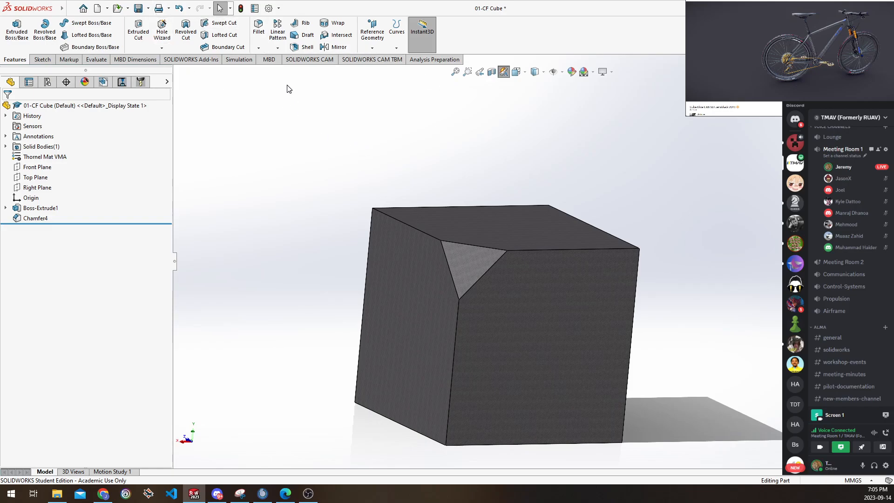
left_click(88, 8)
left_click(306, 151)
key("ctrl+z")
left_click(138, 8)
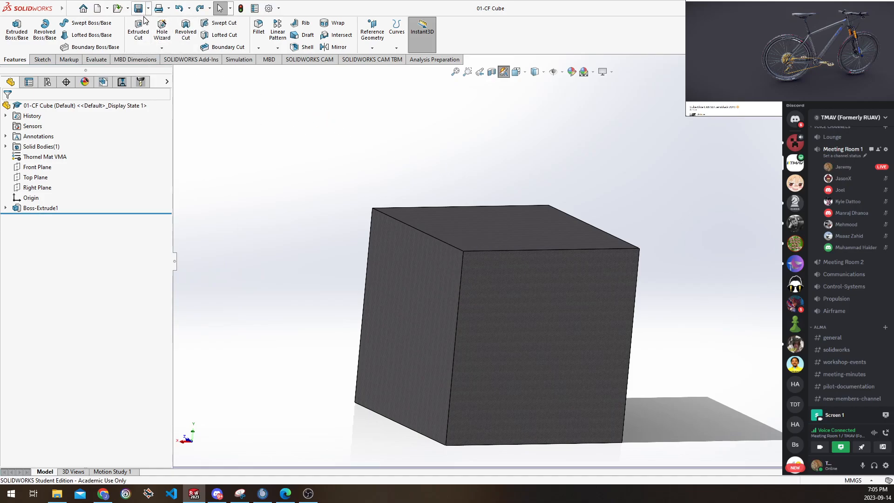
Create a new part document
left_click(96, 8)
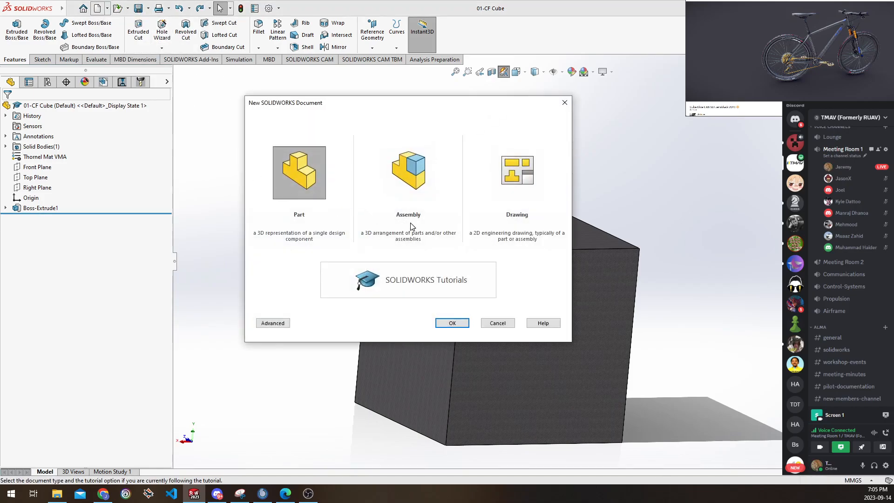
left_click(452, 322)
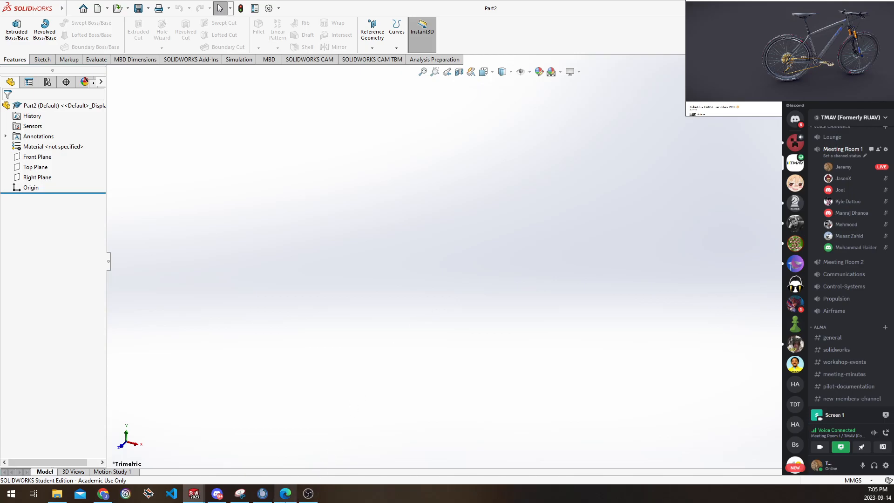
Switch to the browser, orbit the Sketchfab Cube Elite bicycle to a side view, and return to the new part in SOLIDWORKS
left_click(286, 493)
mouse_move(529, 243)
left_mouse_down()
mouse_move(513, 224)
mouse_move(517, 261)
left_mouse_up()
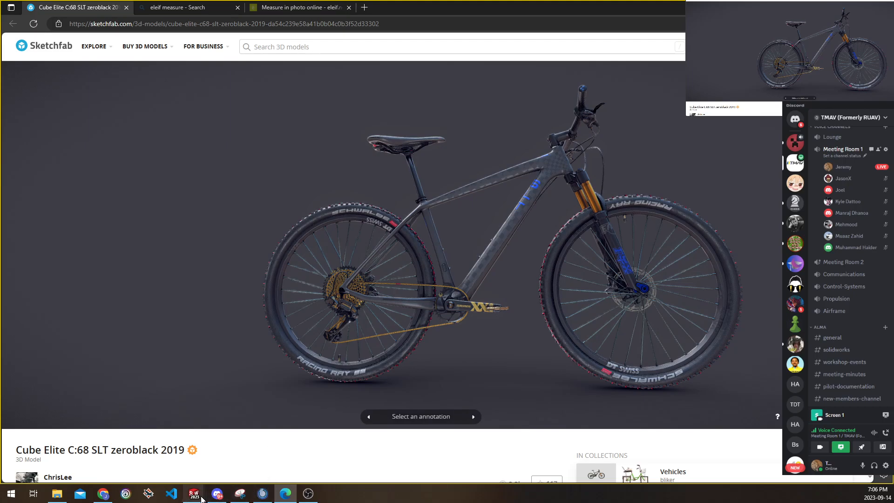
mouse_move(200, 497)
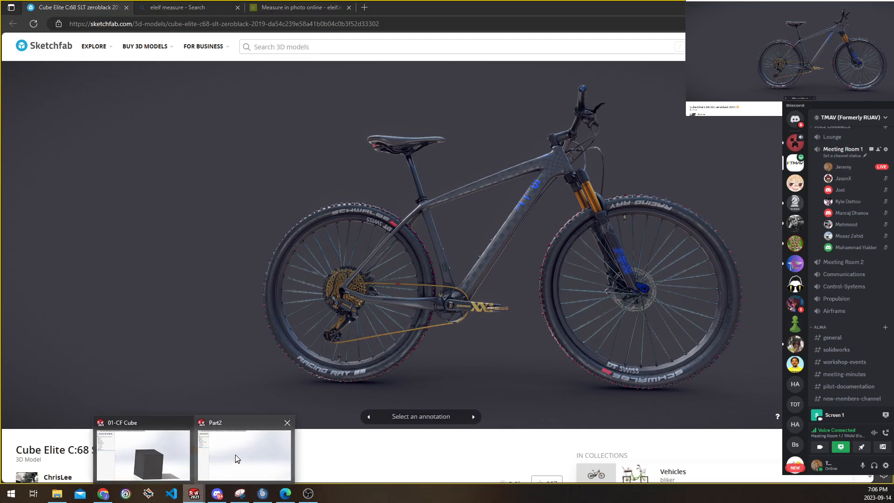
left_click(236, 458)
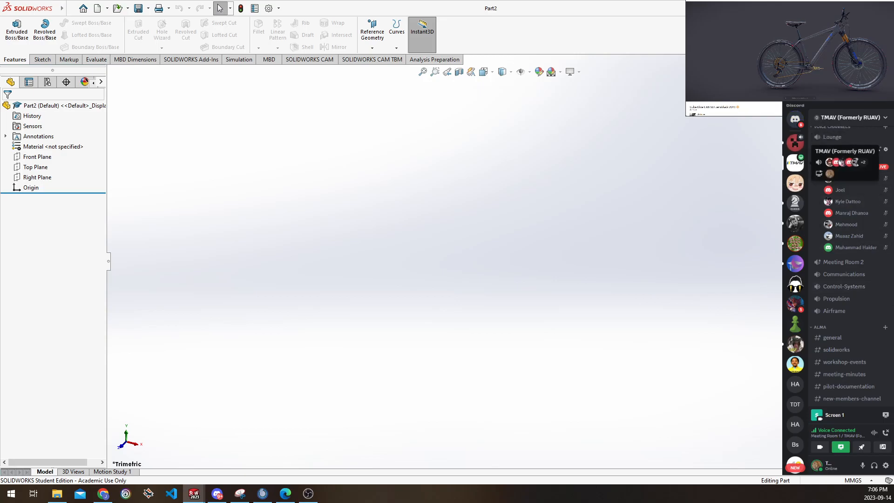
Look through the TMAV server's text and voice channels in Discord
left_click(796, 167)
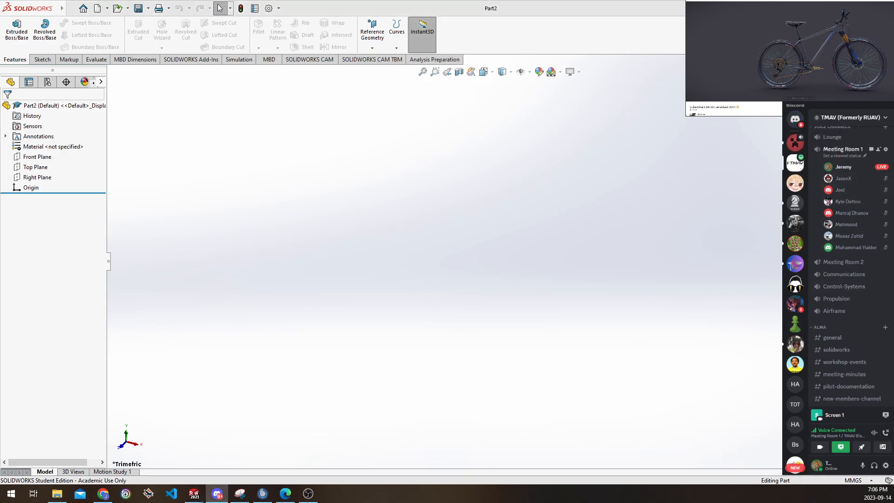
scroll(850, 198, "up", 2)
scroll(850, 198, "up", 6)
scroll(851, 198, "down", 8)
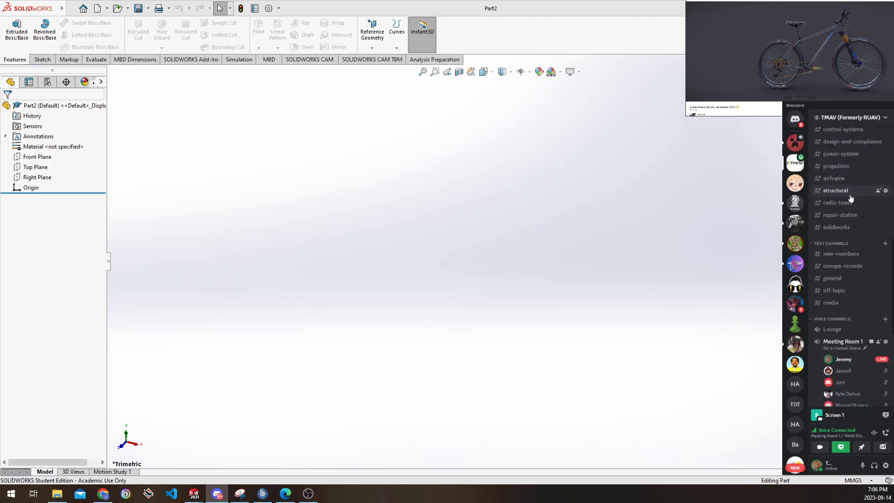
scroll(851, 199, "up", 8)
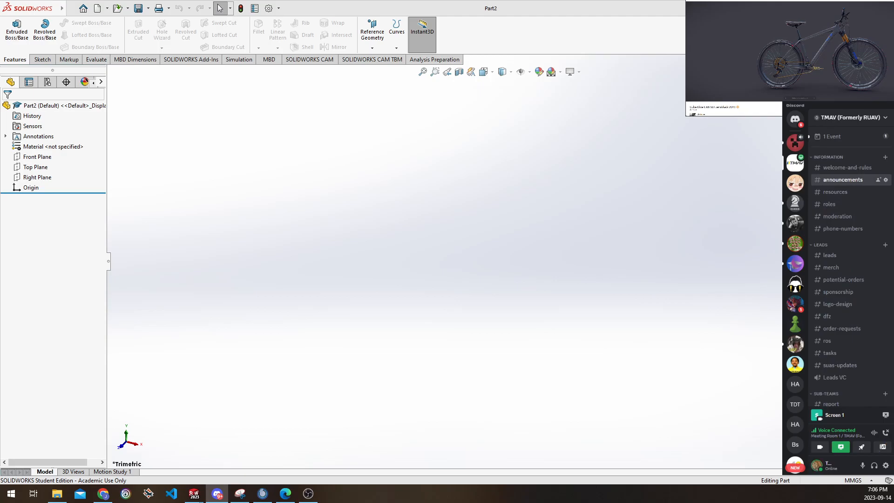
scroll(840, 243, "down", 6)
scroll(841, 243, "up", 5)
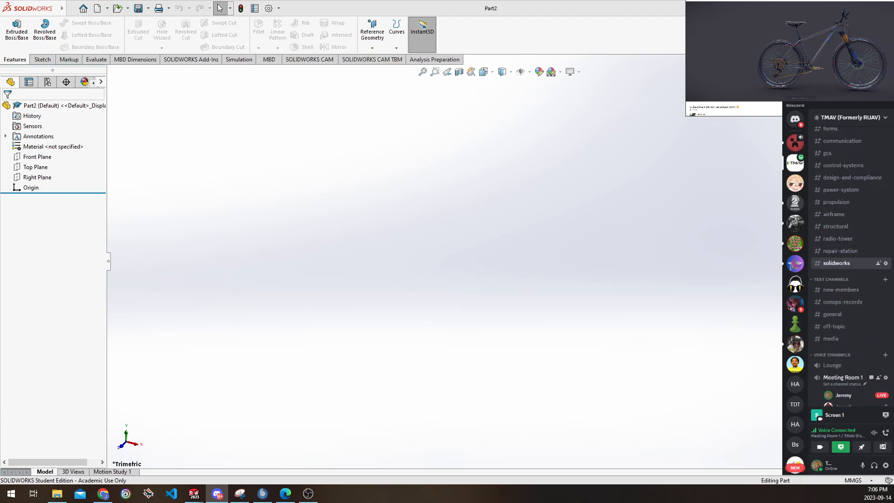
scroll(842, 279, "down", 3)
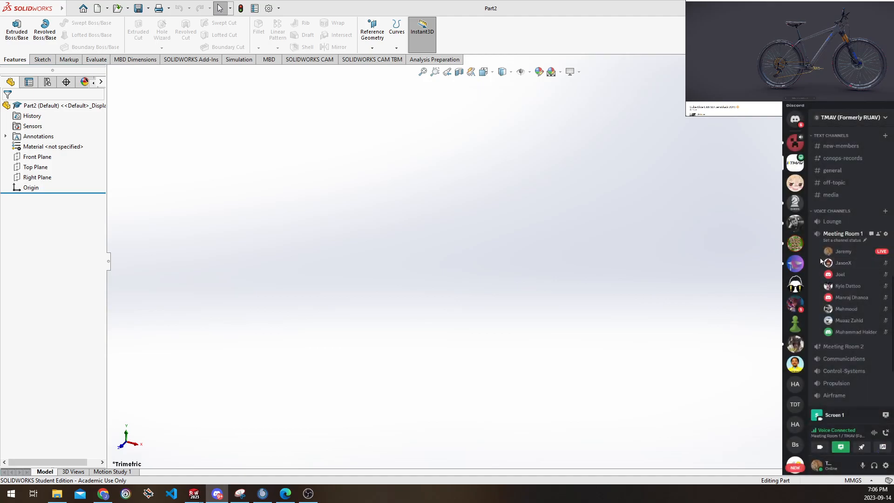
scroll(824, 257, "down", 2)
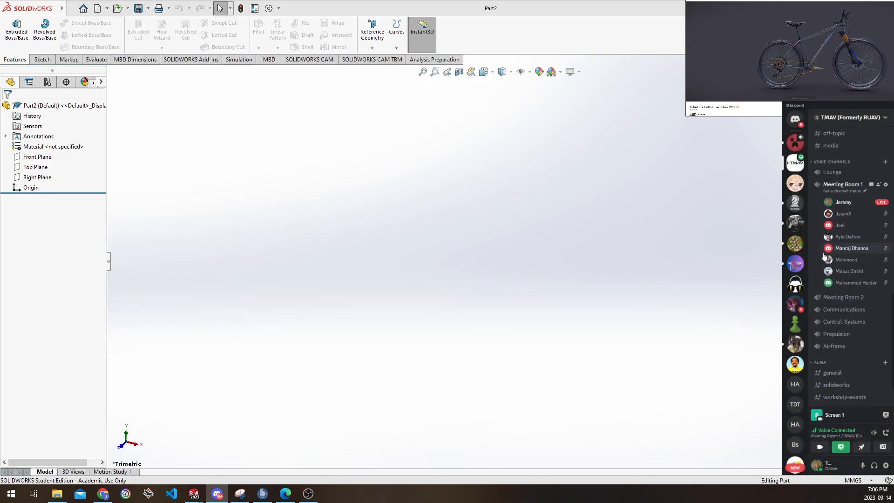
Start a sketch on the Front Plane of the new part in SOLIDWORKS
left_click(518, 199)
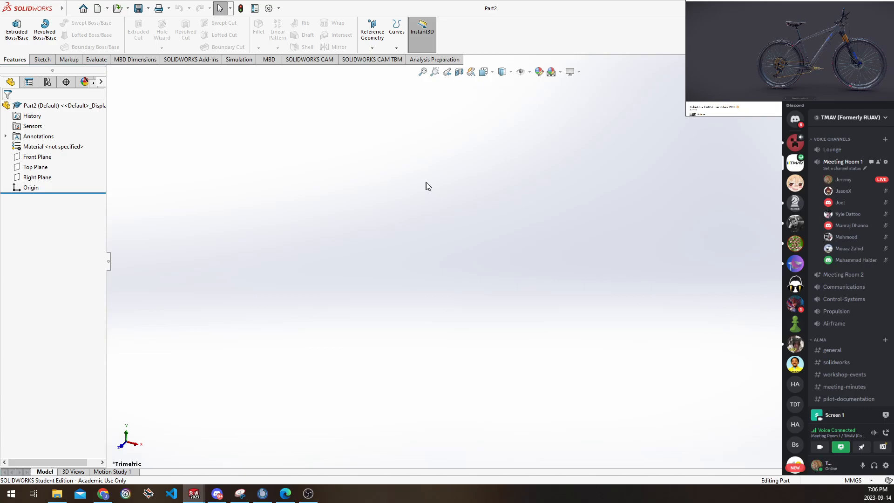
left_click(42, 59)
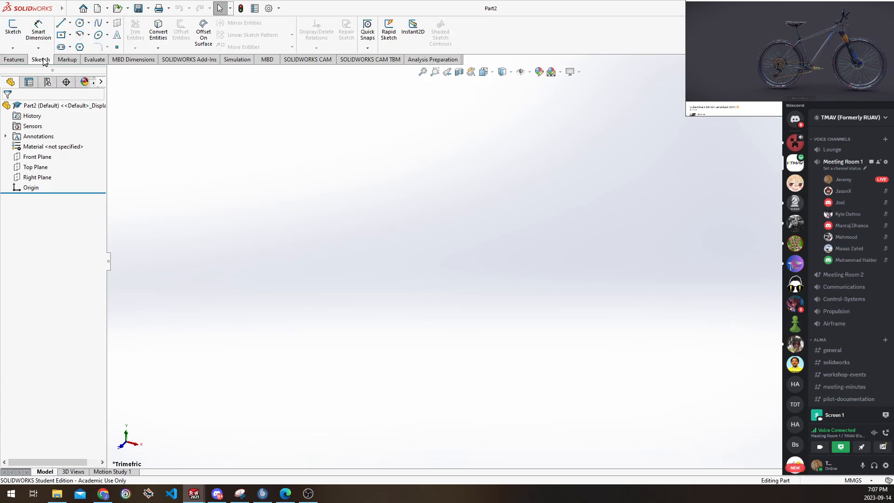
left_click(13, 29)
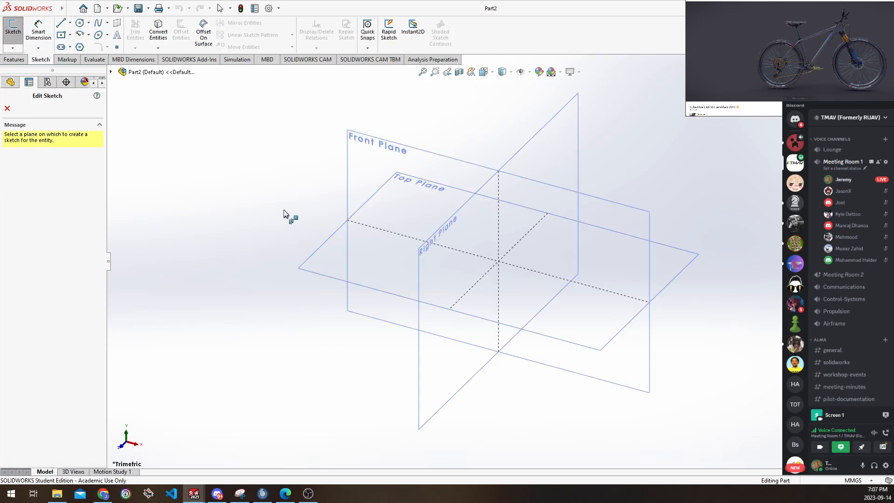
left_click(370, 164)
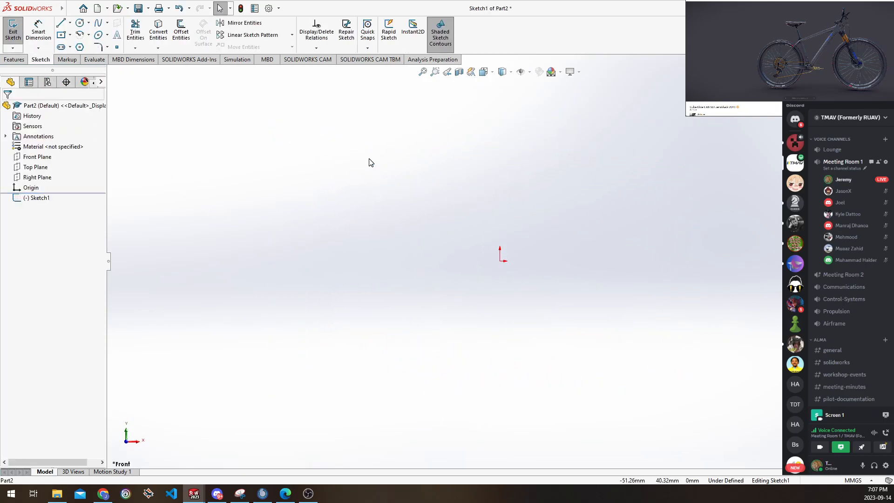
middle_click_drag(352, 167, 321, 154, "ctrl")
scroll(480, 272, "up", 5)
middle_click_drag(487, 272, 464, 264, "ctrl")
Switch to the browser, bring up the Bing image of the grey V-belt pulley as a reference, and return to the SOLIDWORKS sketch
left_click(292, 493)
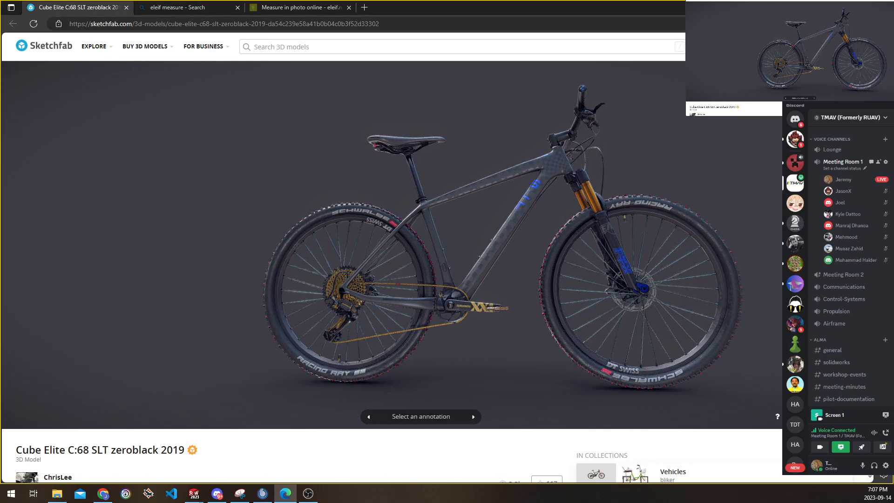
left_click(298, 7)
left_click(349, 7)
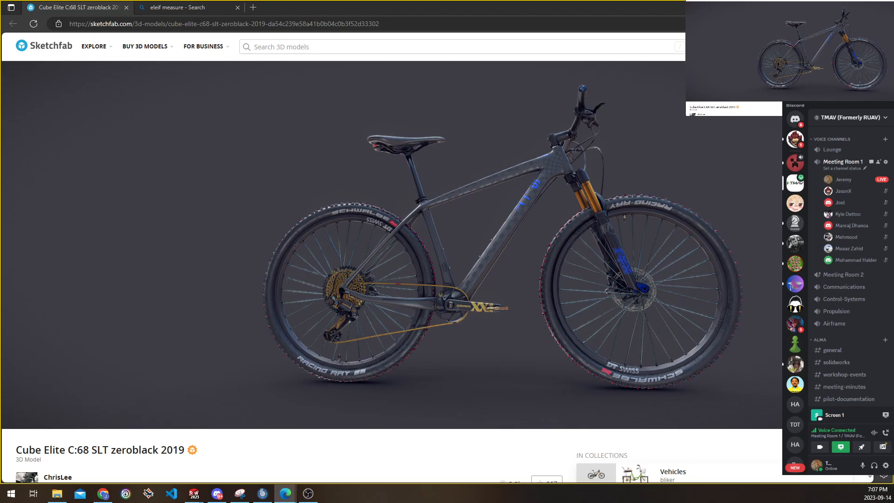
left_click_drag(580, 17, 372, 10)
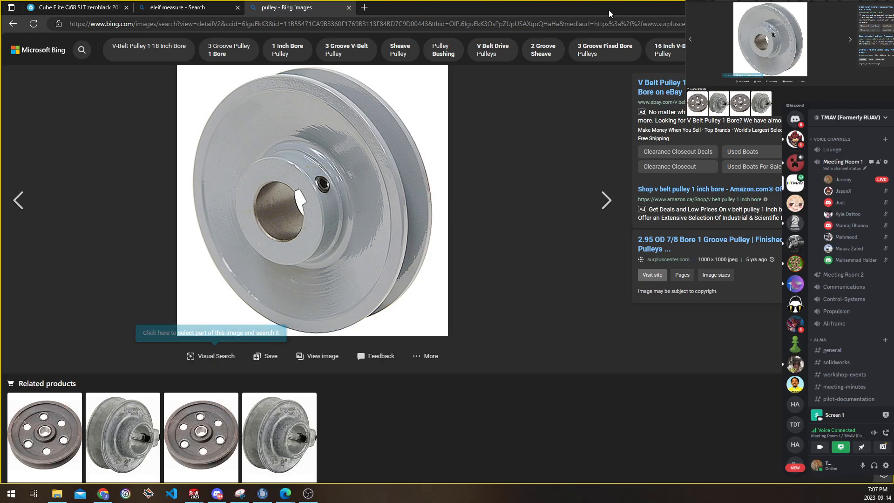
left_click_drag(551, 11, 512, 17)
left_click(327, 12)
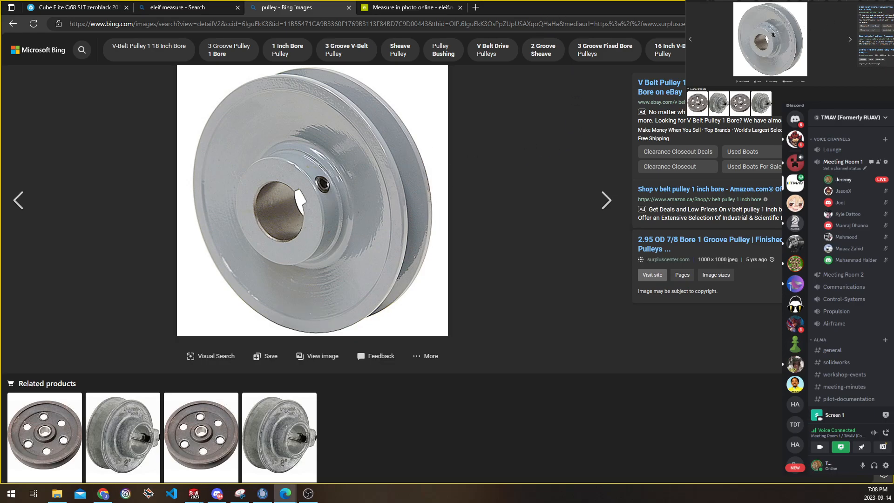
key("alt+Tab")
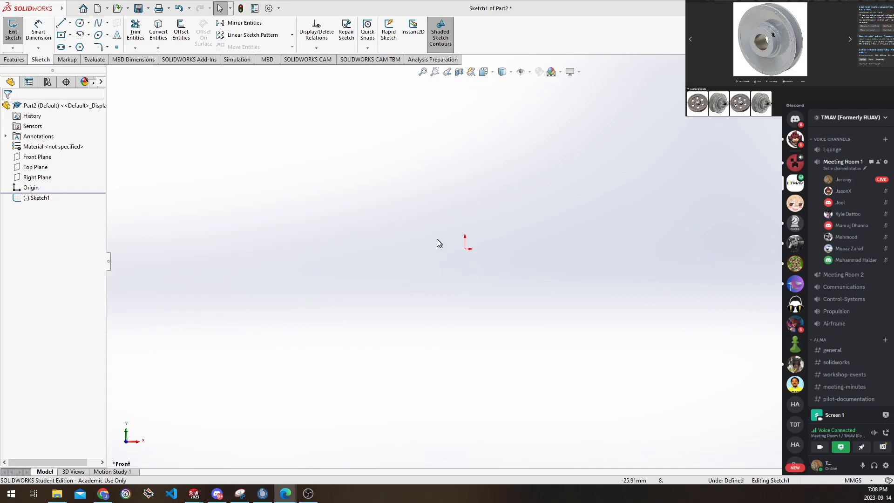
Sketch a corner rectangle about 816 mm wide and 239 mm high, starting at the origin and extending up and to the right
middle_click_drag(467, 241, 495, 255)
scroll(465, 260, "up", 3)
scroll(473, 252, "up", 1)
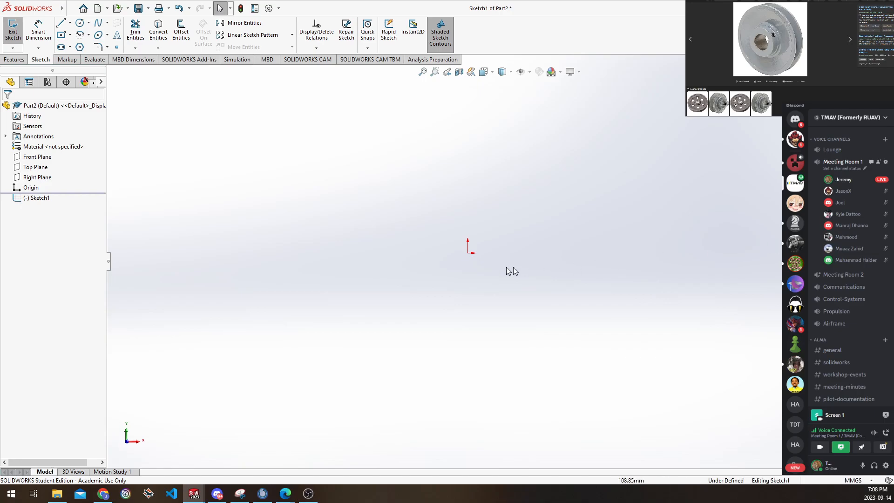
middle_click_drag(422, 165, 319, 176, "ctrl")
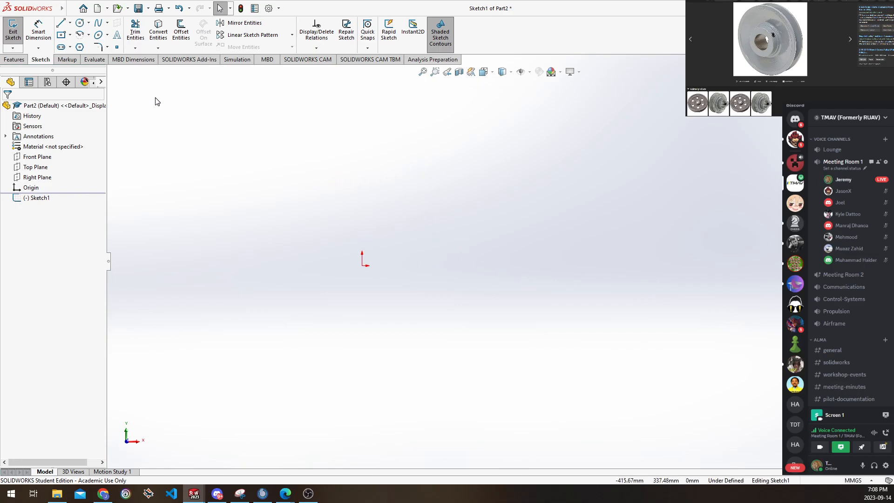
left_click(61, 36)
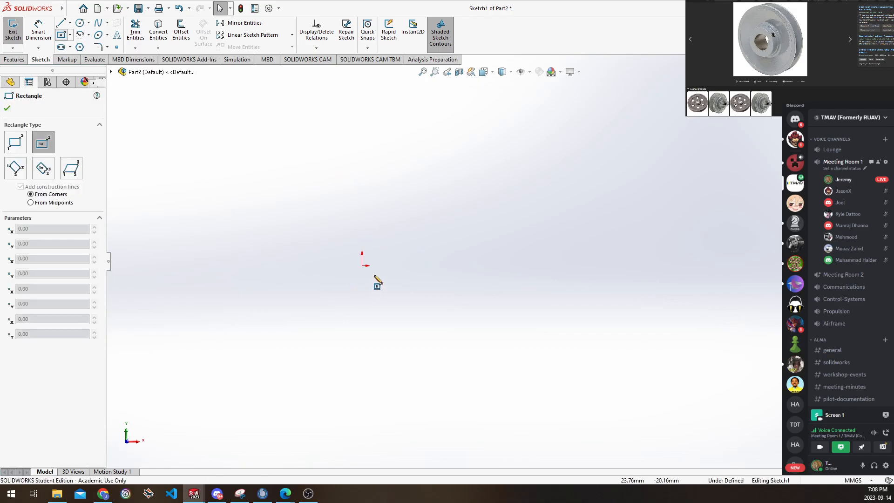
left_click(71, 35)
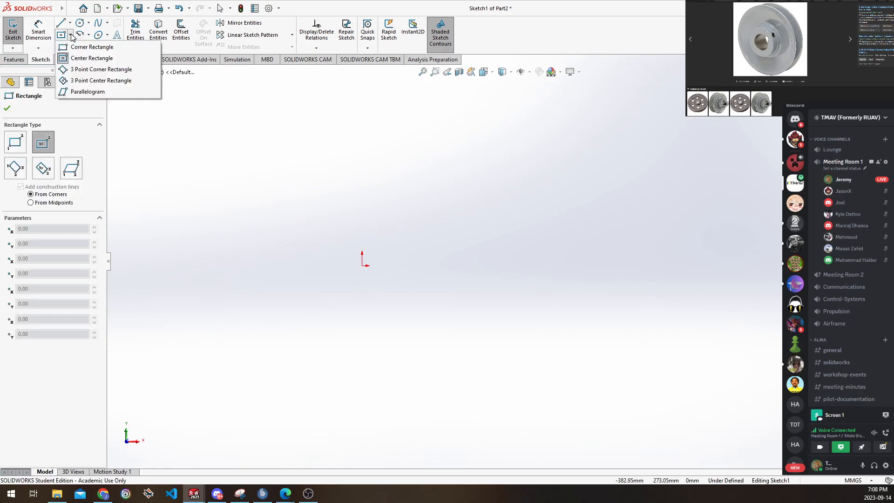
left_click(75, 47)
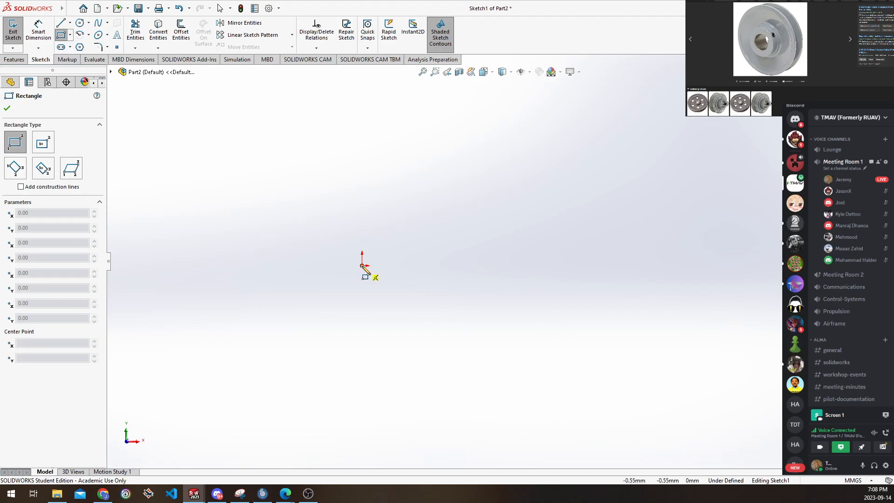
left_click(362, 266)
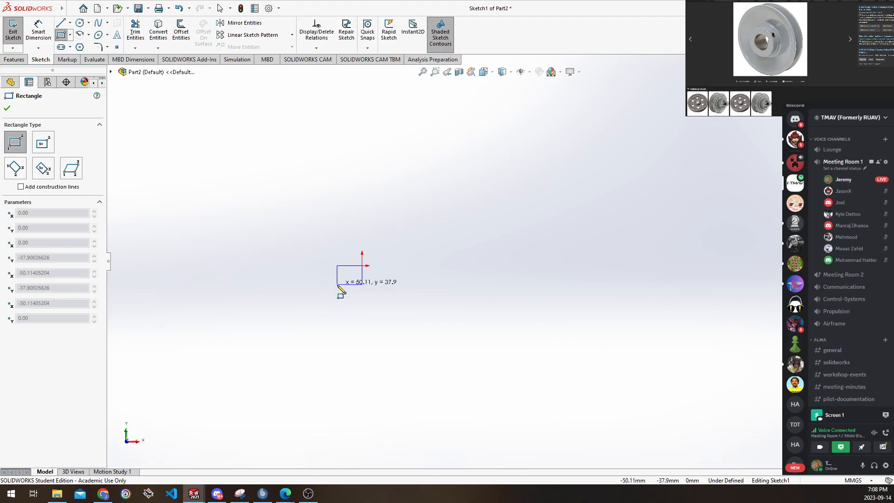
left_click(768, 145)
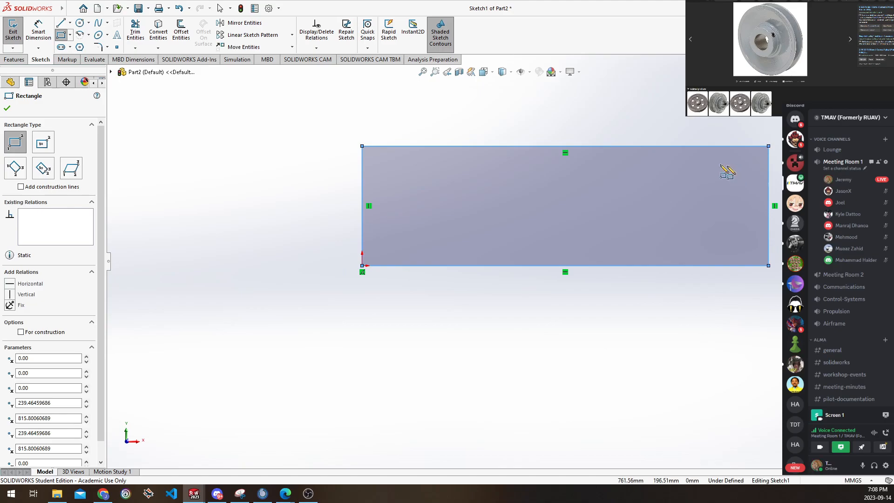
Dimension the rectangle's width between its two vertical sides and set it to 10 cm
middle_click_drag(569, 121, 582, 153, "ctrl")
scroll(582, 153, "up", 1)
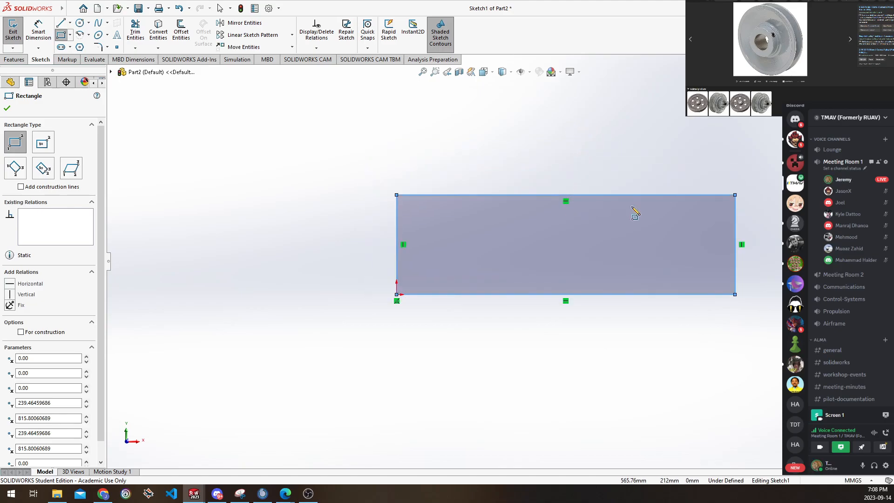
left_click(38, 31)
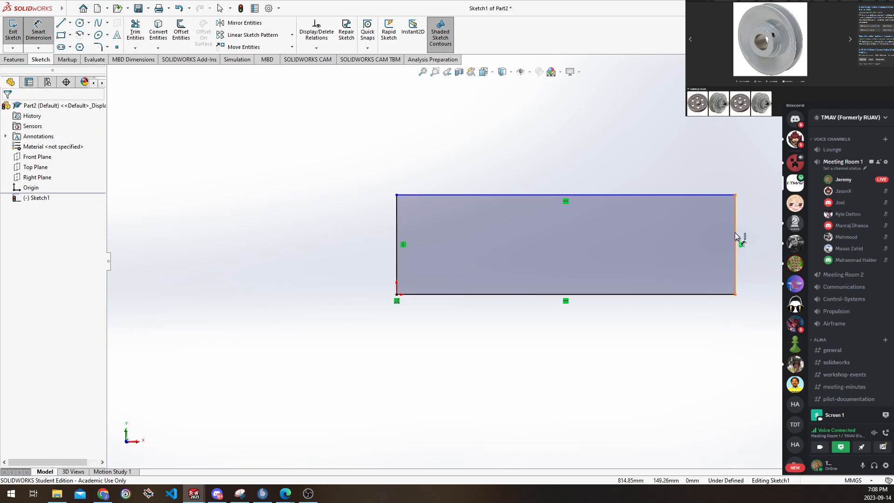
left_click(397, 241)
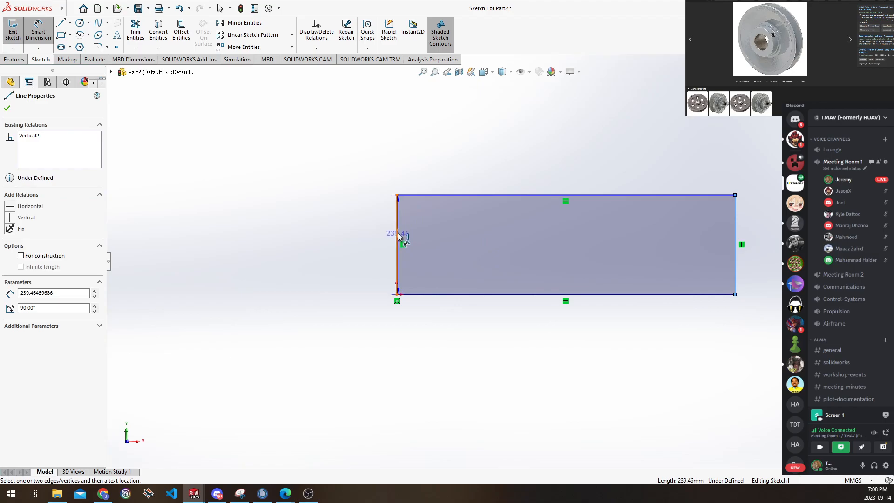
left_click(735, 244)
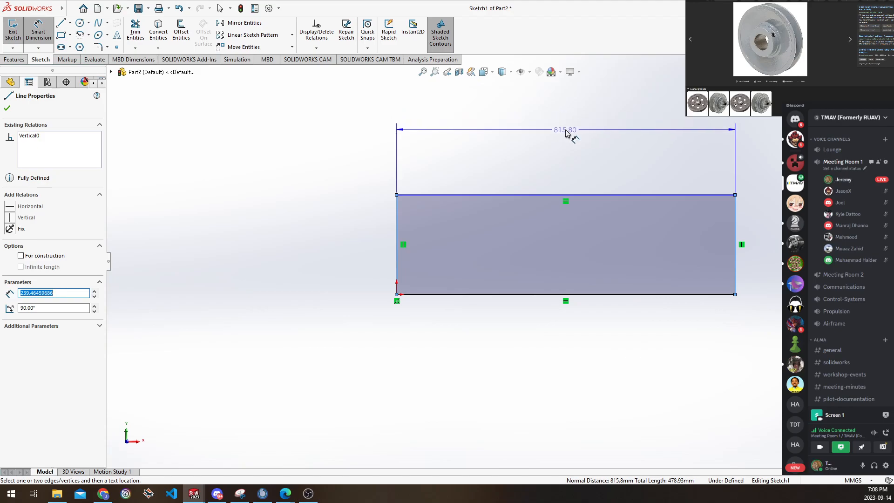
left_click(566, 131)
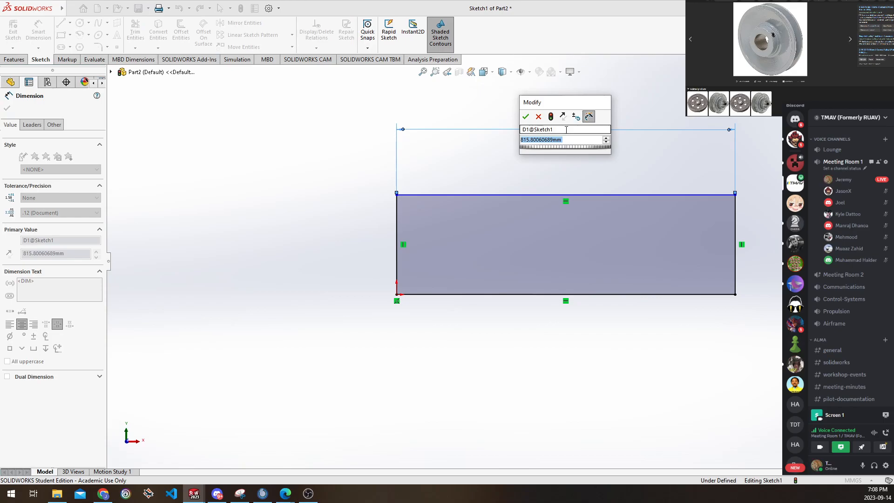
type("10cm")
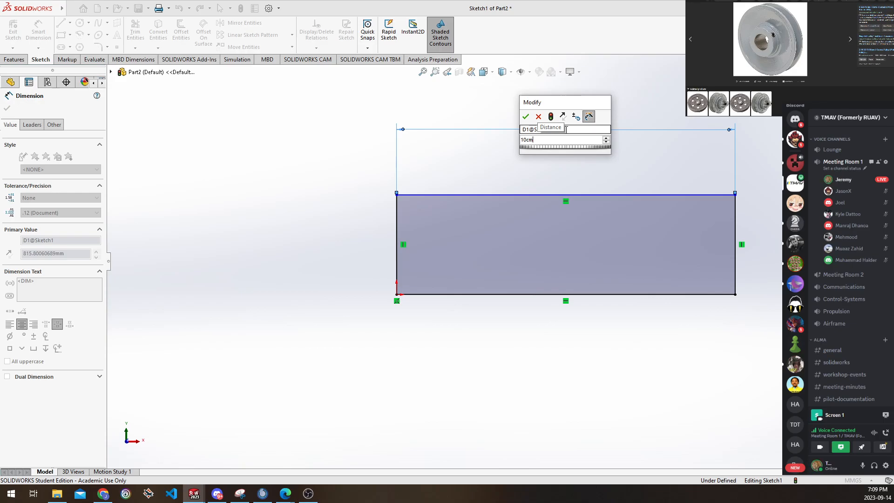
key("Return")
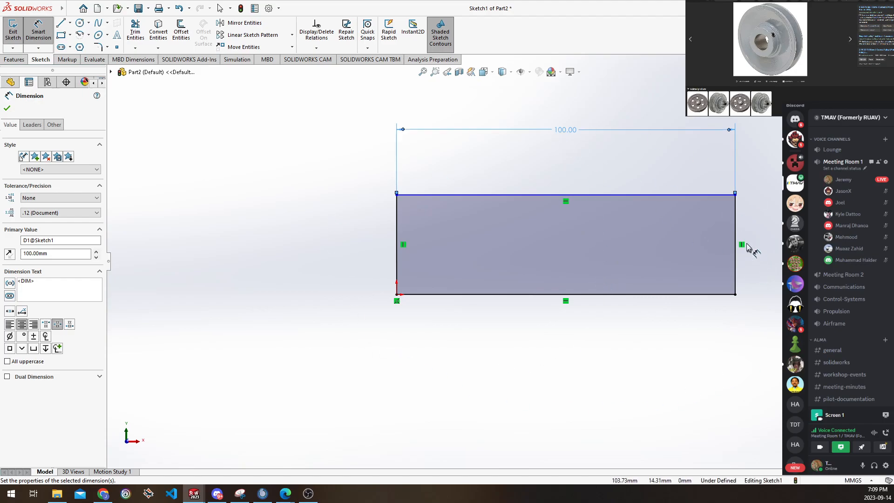
Dimension the rectangle's right side and set its height to 3 cm
left_click(736, 231)
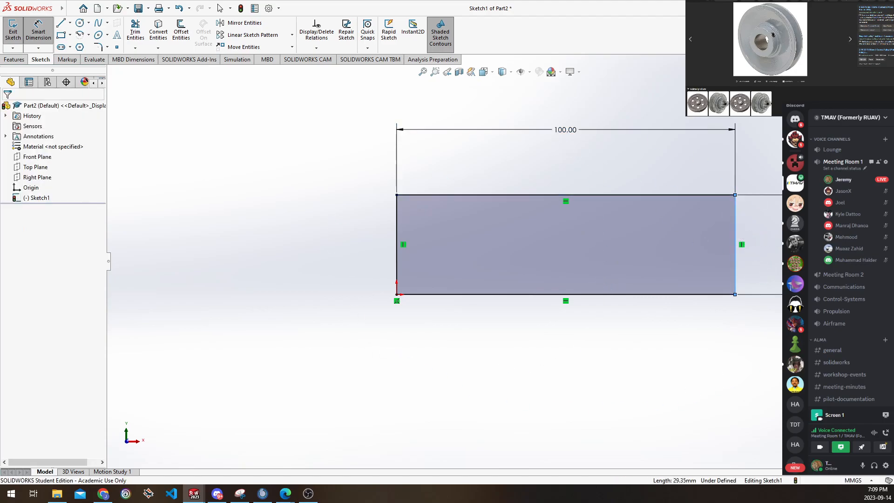
left_click(752, 232)
type("3cm")
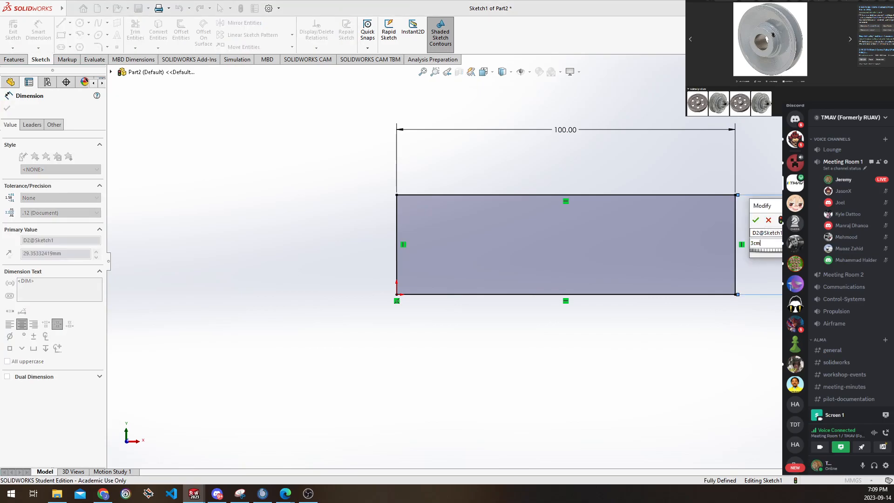
key("Return")
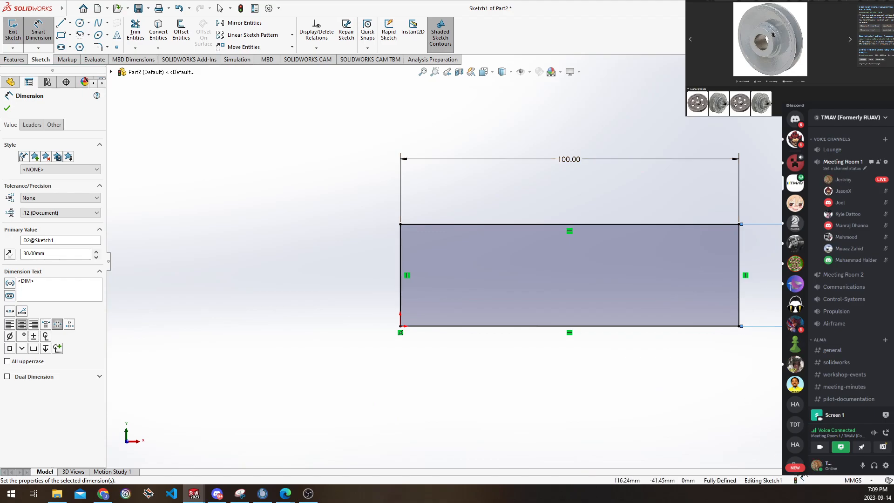
Show the feature tree and highlight Sketch1 to check its definition status
scroll(675, 273, "down", 1)
middle_click_drag(625, 277, 627, 279, "ctrl")
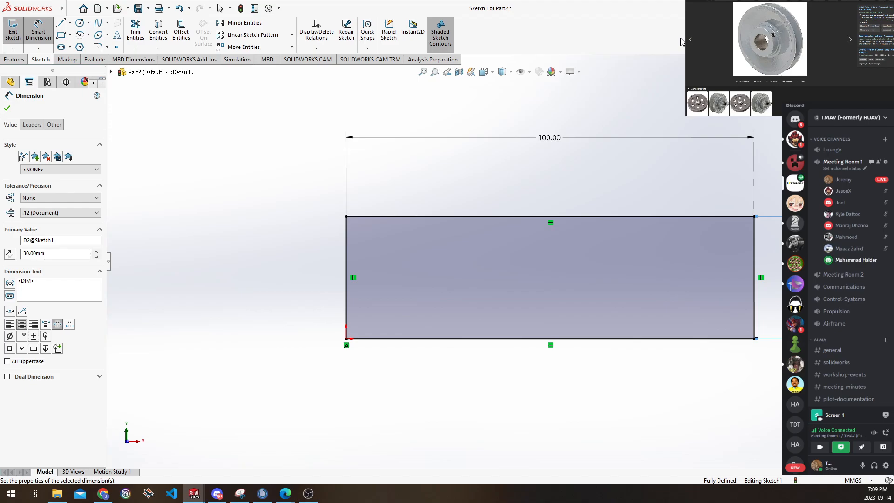
left_click(9, 84)
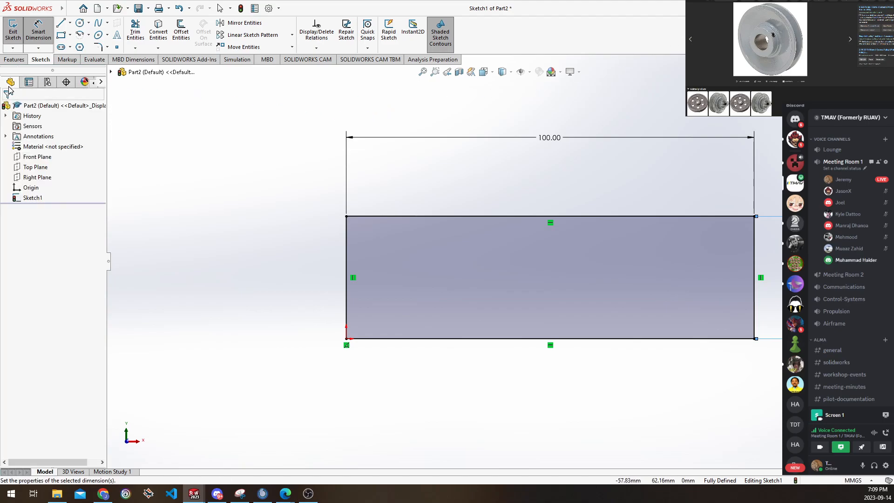
left_click(32, 199)
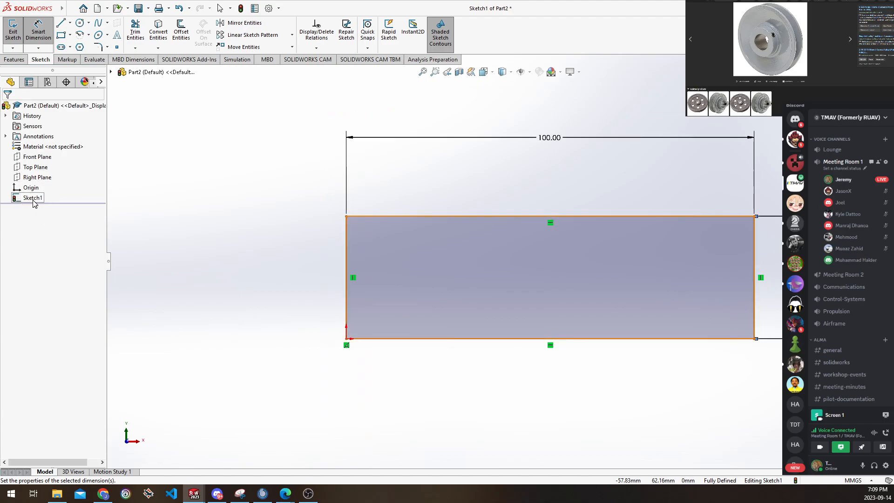
left_click(35, 46)
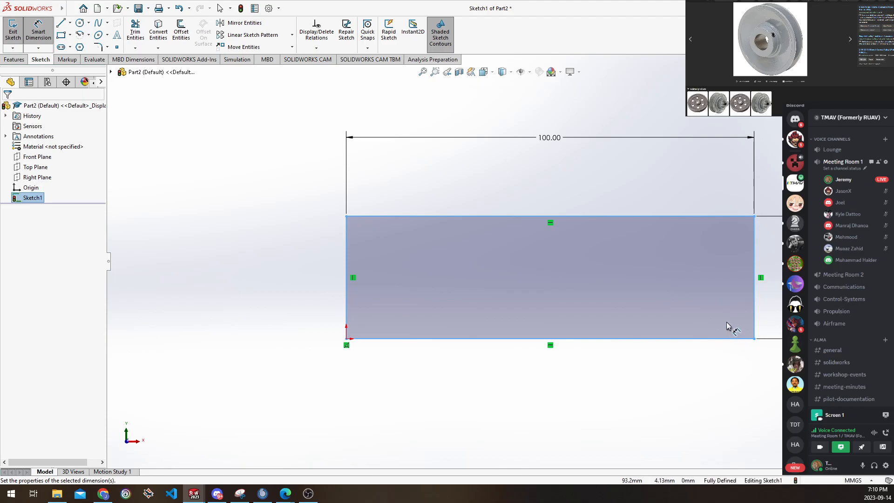
Draw a tangent arc of about 15 mm radius from the rectangle's upper-right corner to its lower-right corner, bulging inward
left_click(81, 34)
left_click(89, 34)
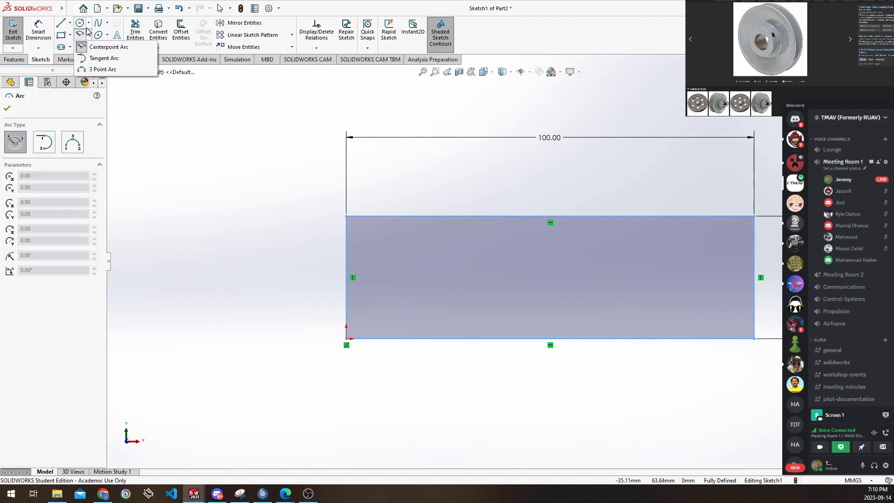
left_click(82, 59)
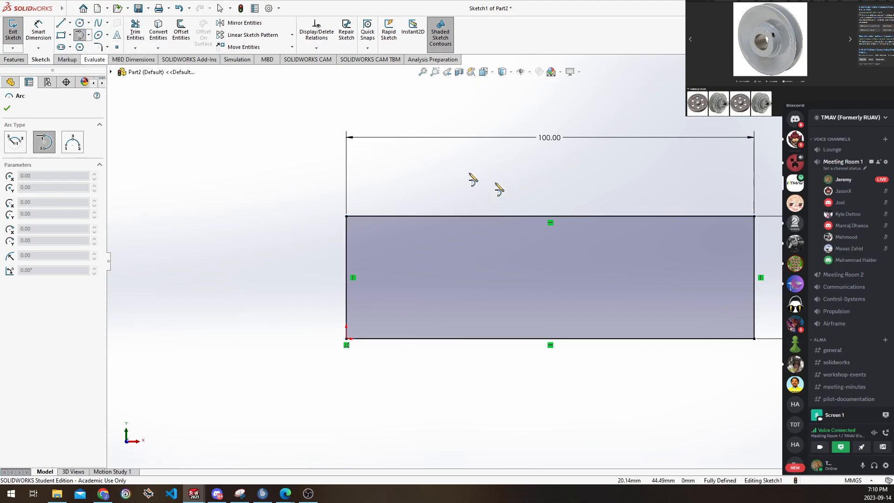
left_click(754, 217)
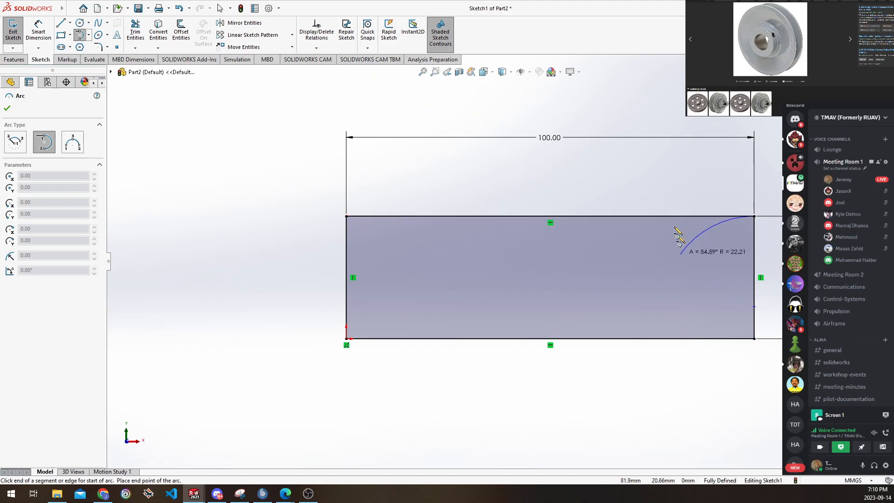
left_click(755, 341)
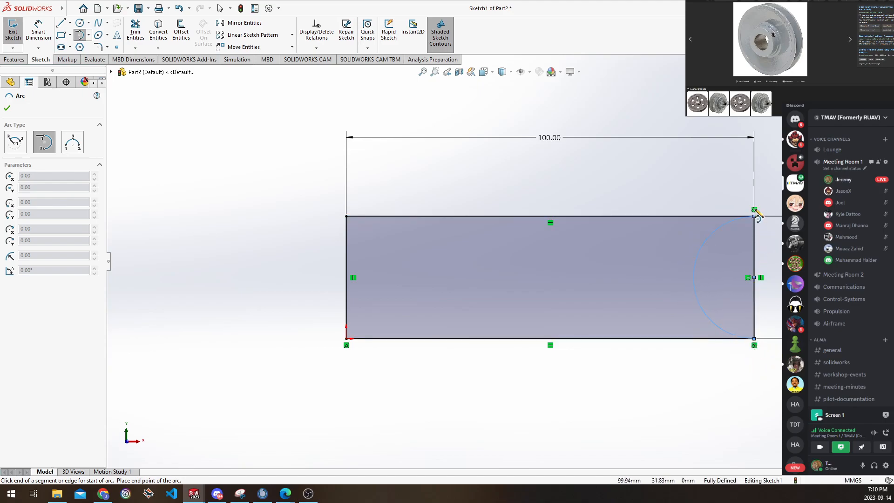
key("Escape")
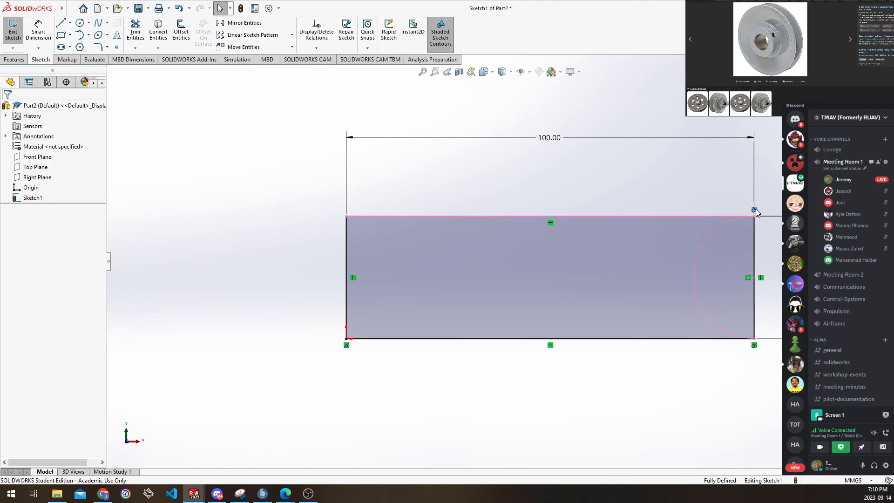
Examine the relations of the new arc, including its tangency with the rectangle's top edge, and clear the selection
left_click(731, 217)
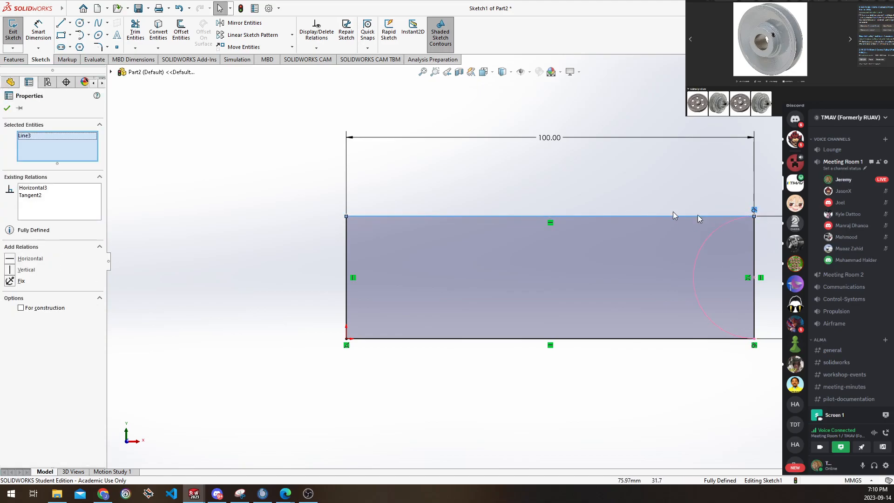
left_click(736, 223)
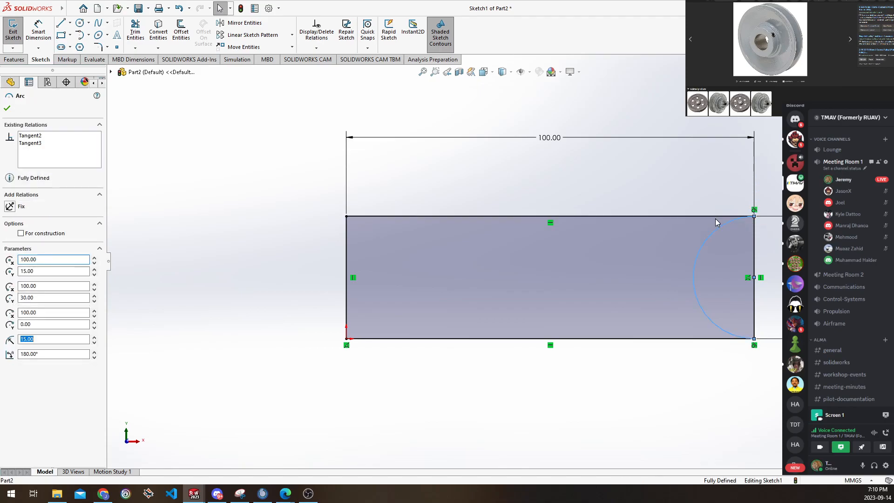
left_click(731, 222, "ctrl")
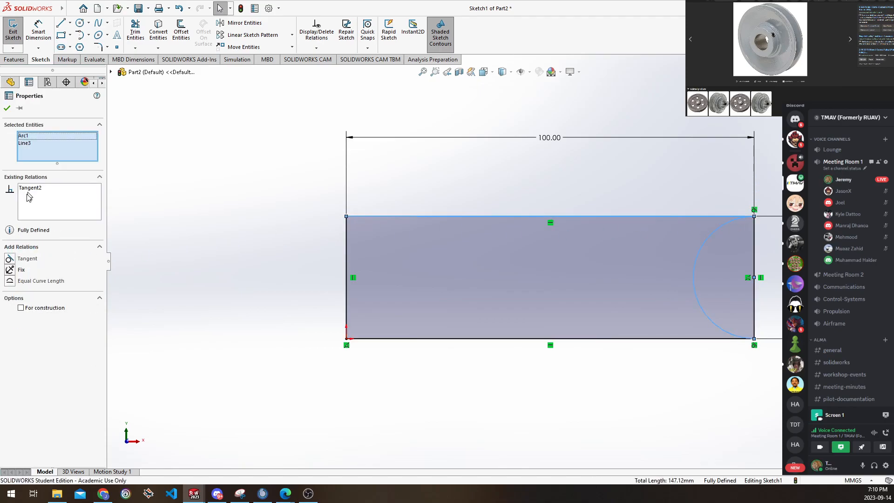
left_click(34, 189)
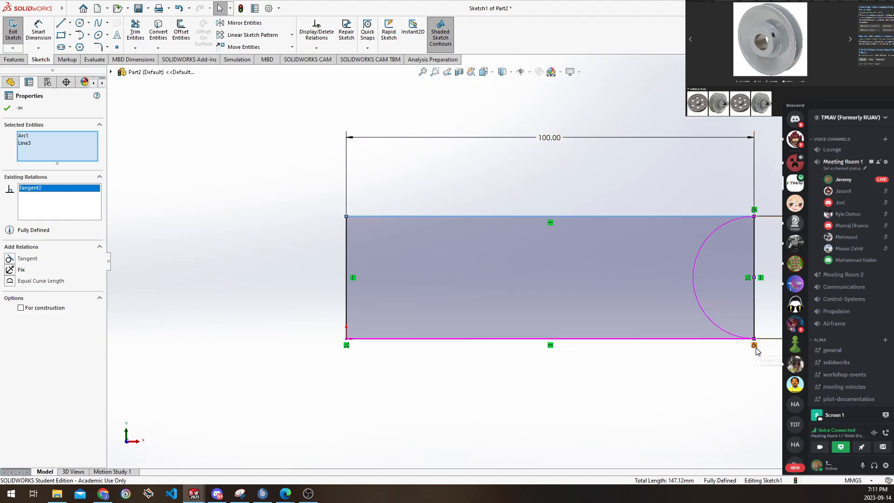
key("Escape")
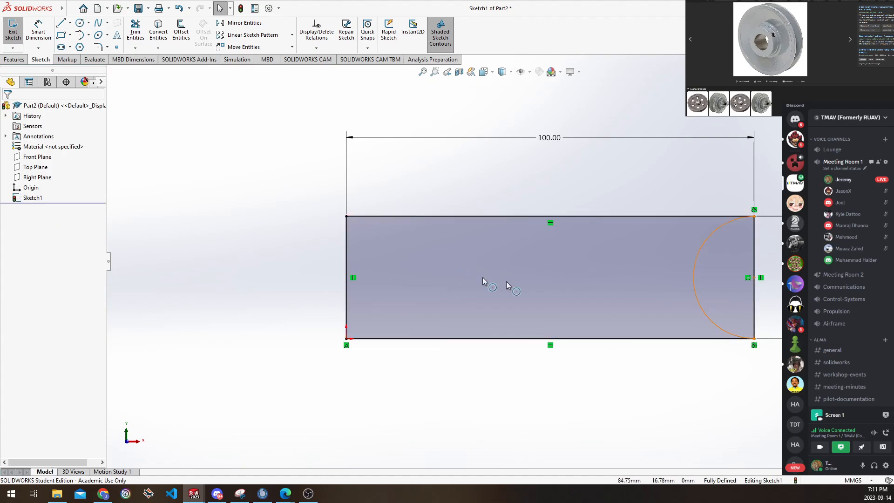
left_click(693, 271)
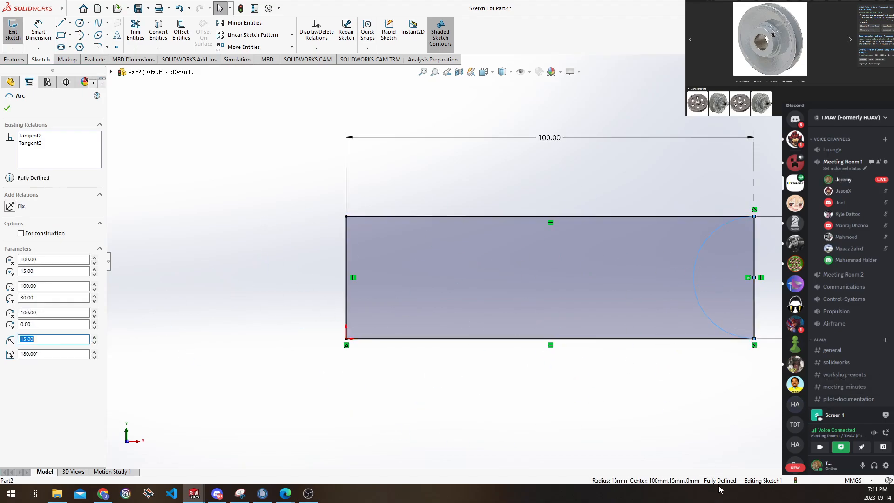
left_click(719, 426)
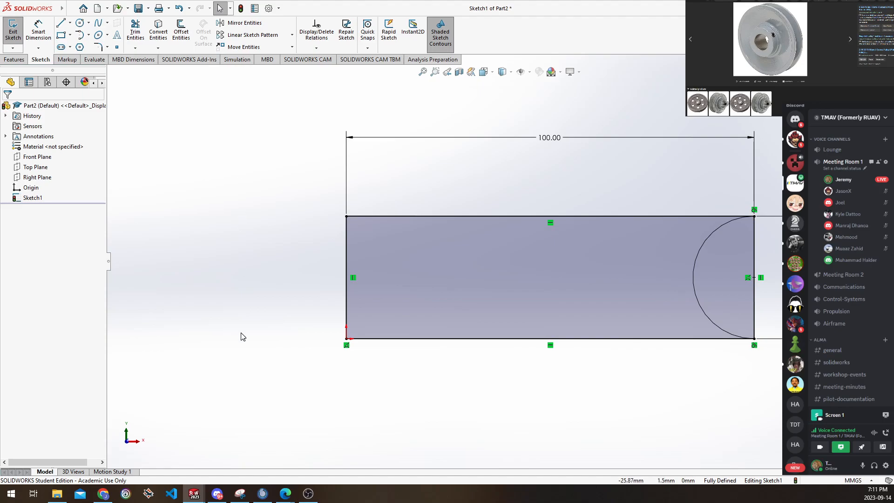
Switch to the browser to check the grey V-belt pulley image, and return to the SOLIDWORKS sketch
mouse_move(285, 493)
left_click(251, 446)
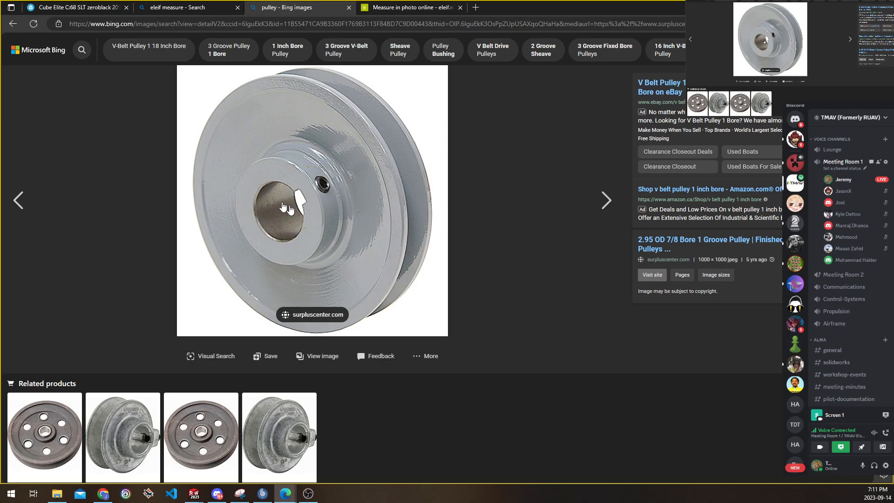
key("alt+Tab")
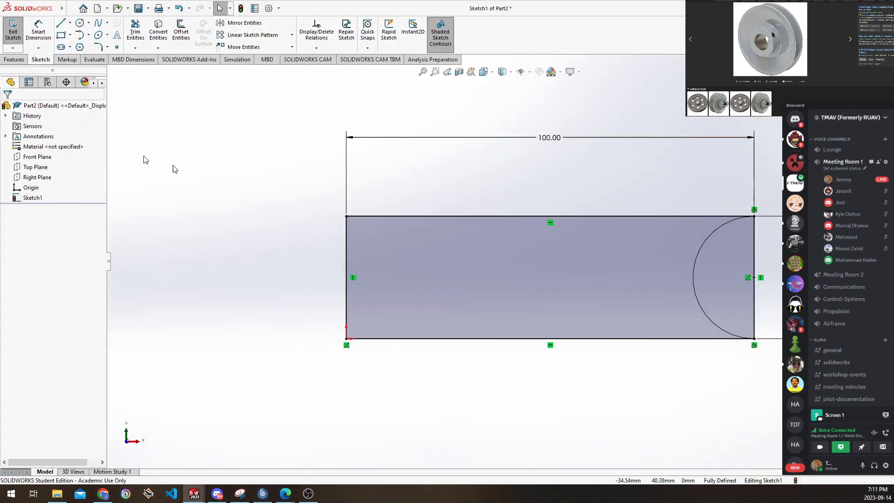
Draw a second corner rectangle about 44 mm square from the origin and set its height to 45 mm
left_click(63, 35)
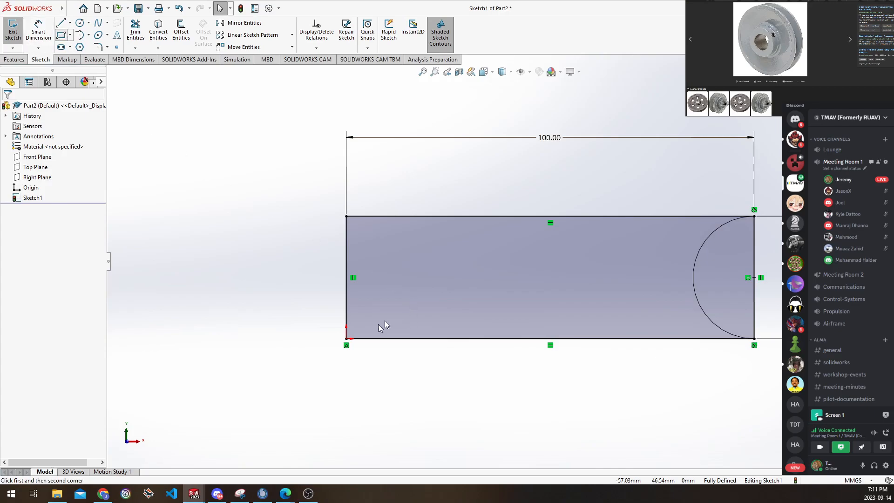
left_click(351, 331)
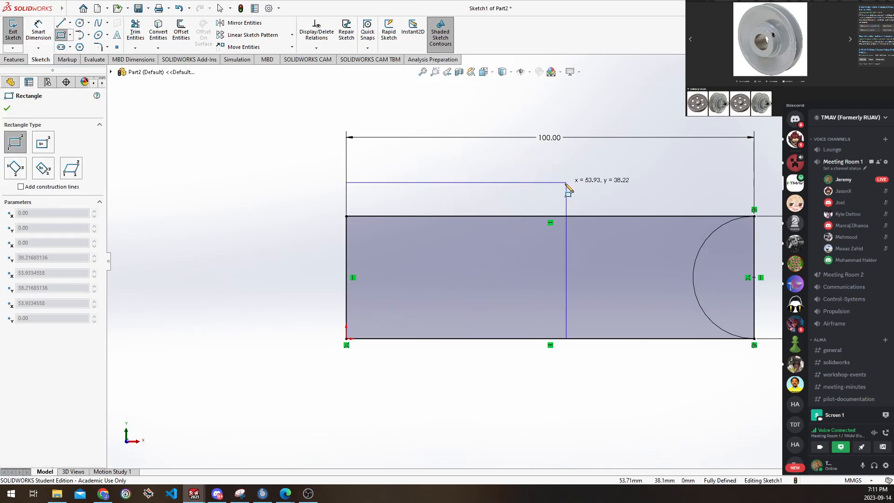
left_click(525, 159)
left_click(35, 33)
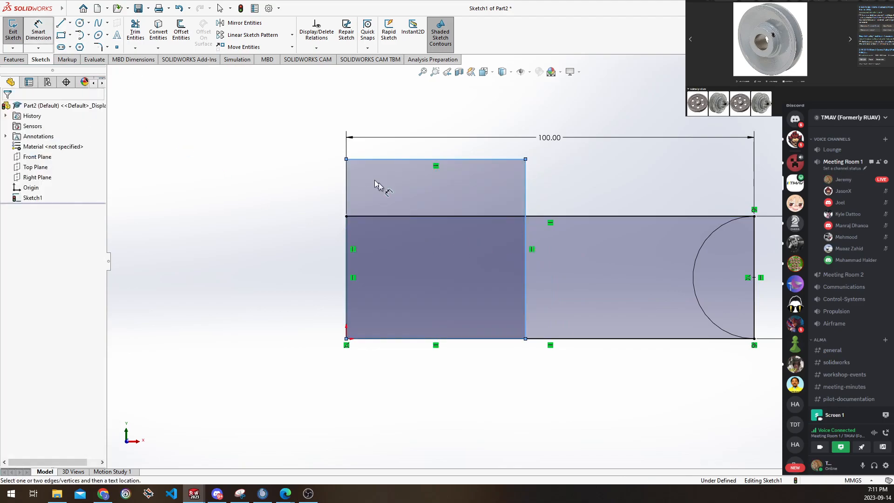
left_click(527, 196)
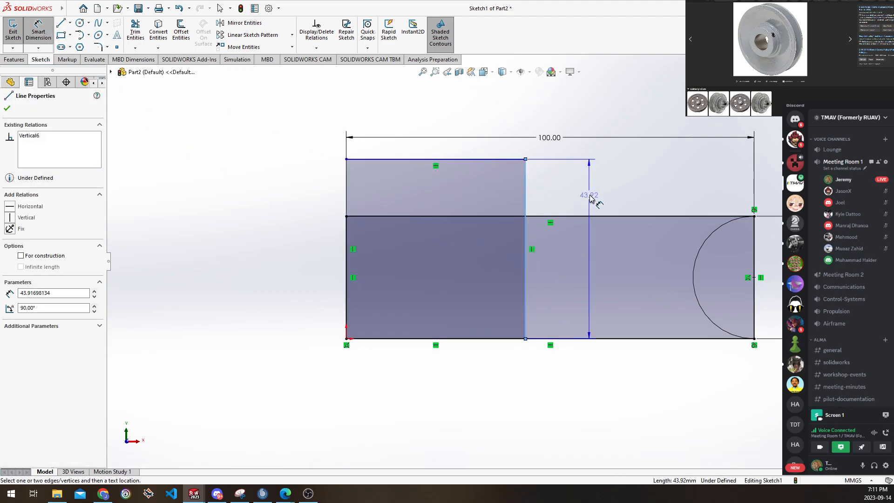
left_click(590, 197)
key("Return")
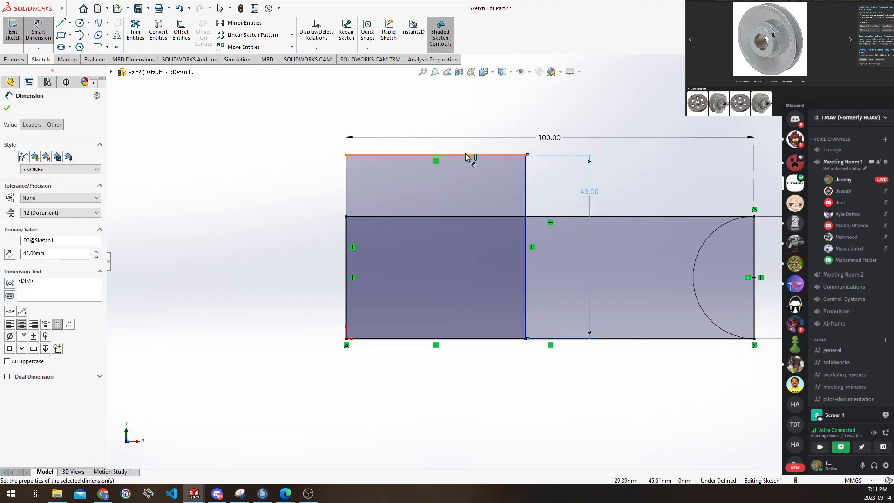
Dimension the second rectangle's width along its upper edge and set it to 7 cm
left_click(465, 153)
left_click(465, 115)
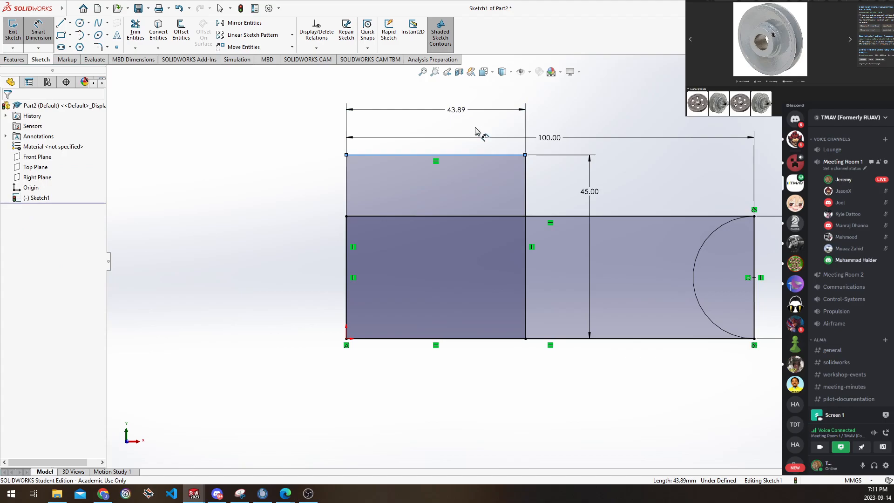
type("40")
key("Return")
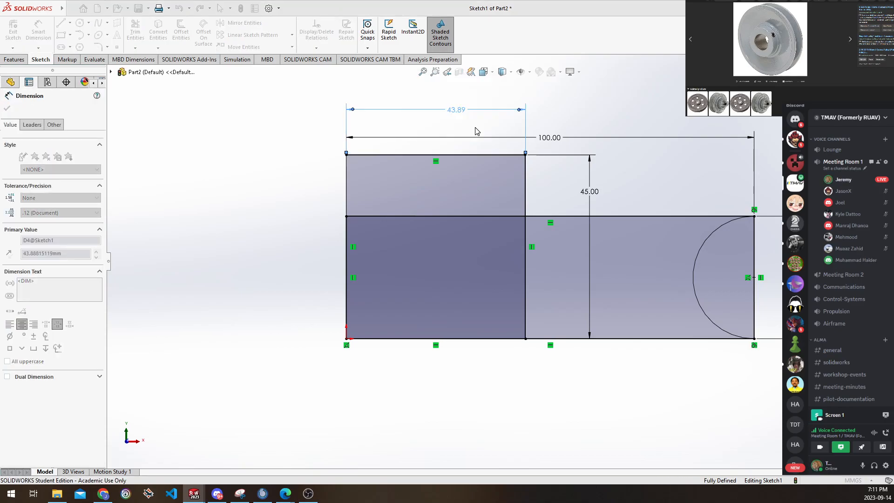
double_click(457, 110)
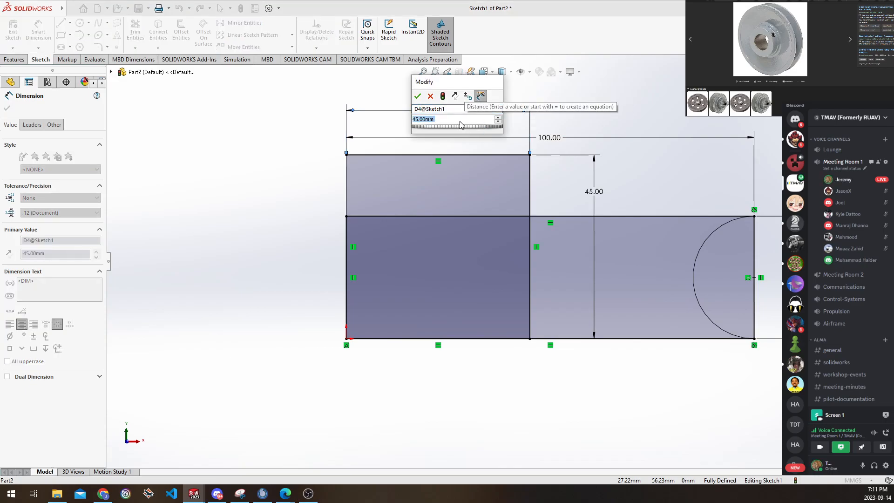
type("7")
key("Return")
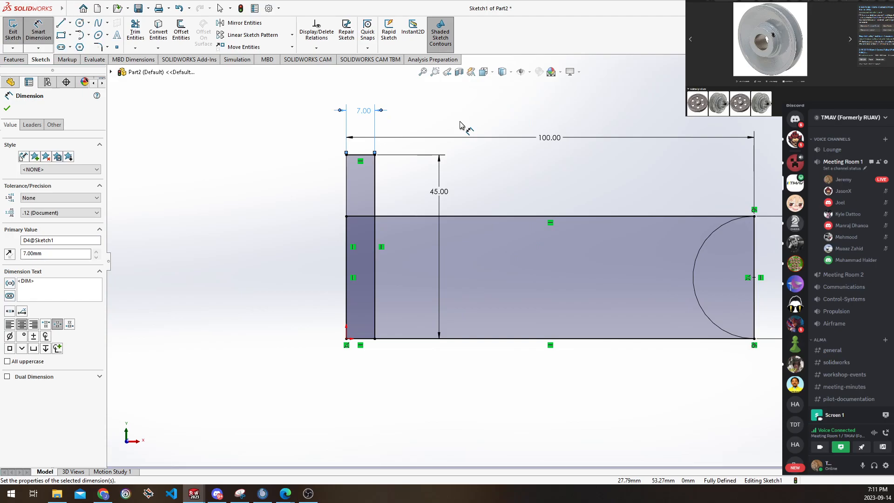
double_click(365, 111)
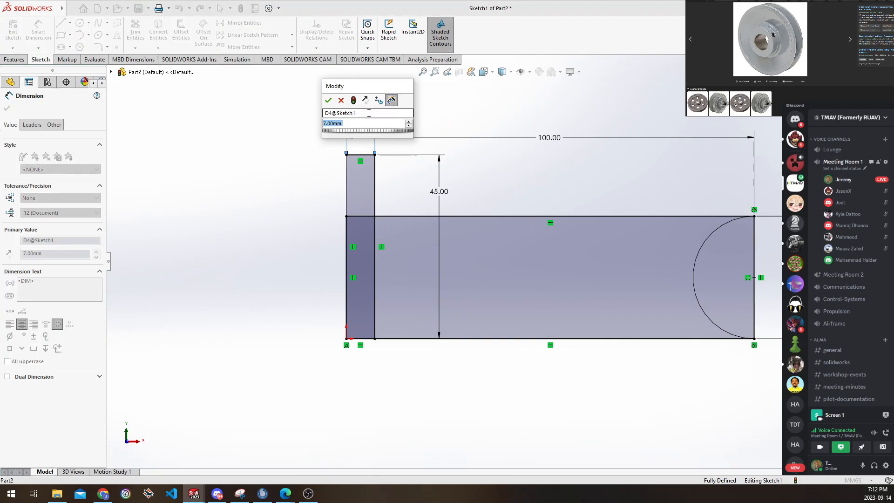
type("7cm")
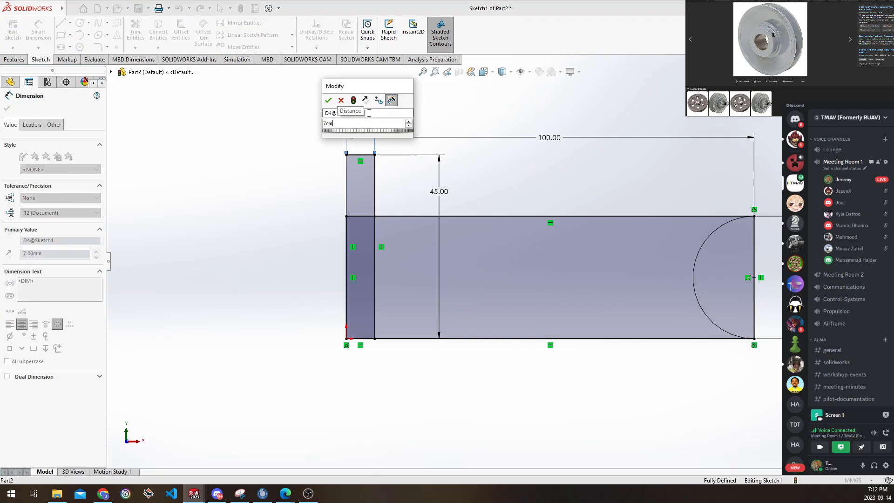
key("Return")
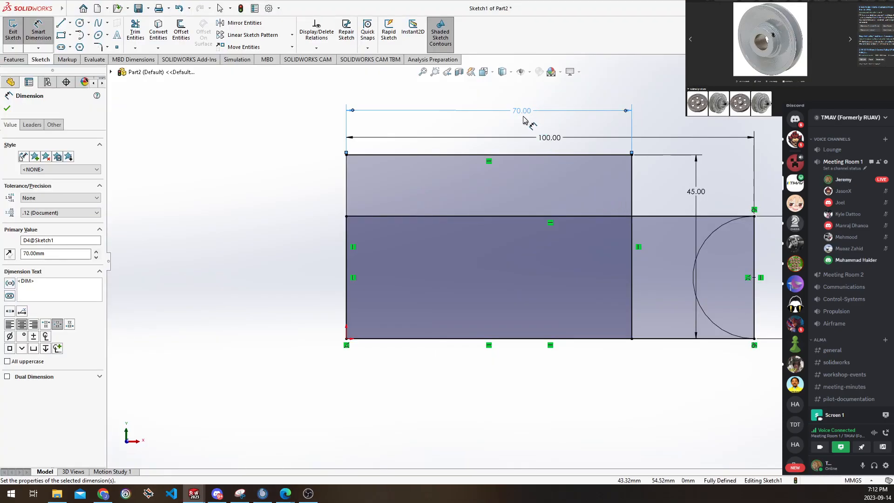
Compare the sketch with the pulley's hub and bore in the browser image, and return to SOLIDWORKS
key("alt+Tab")
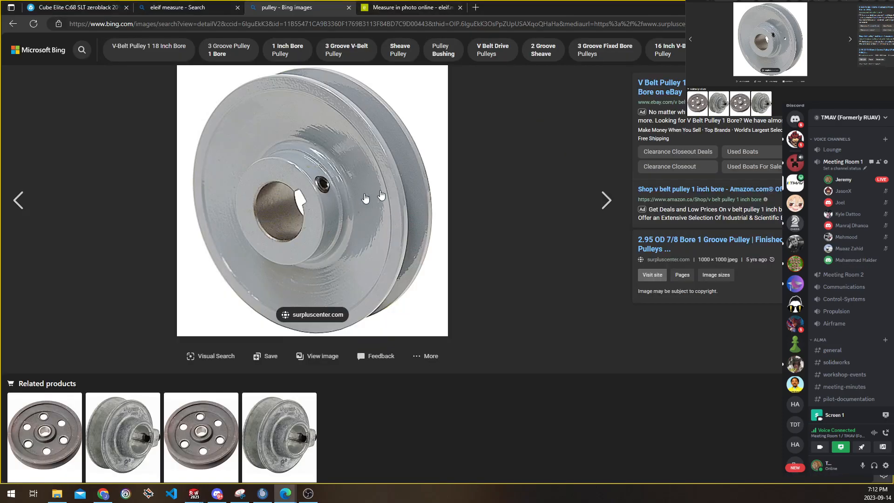
key("alt+Tab")
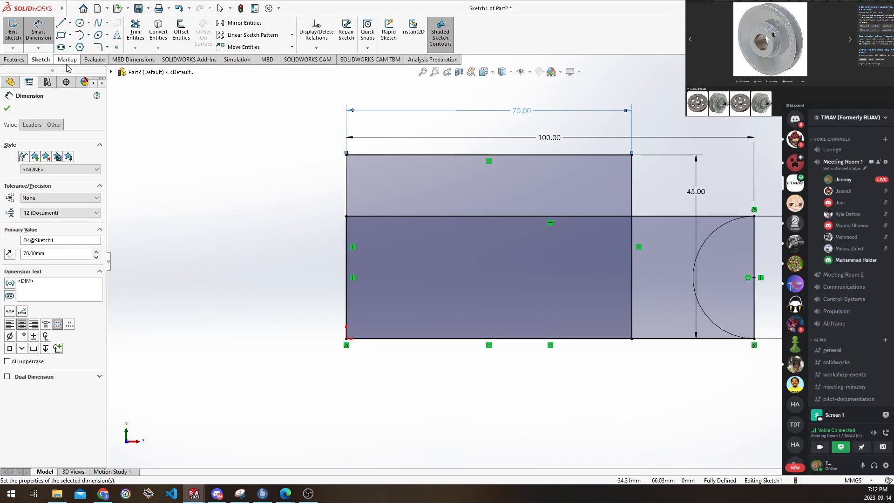
key("alt+Tab")
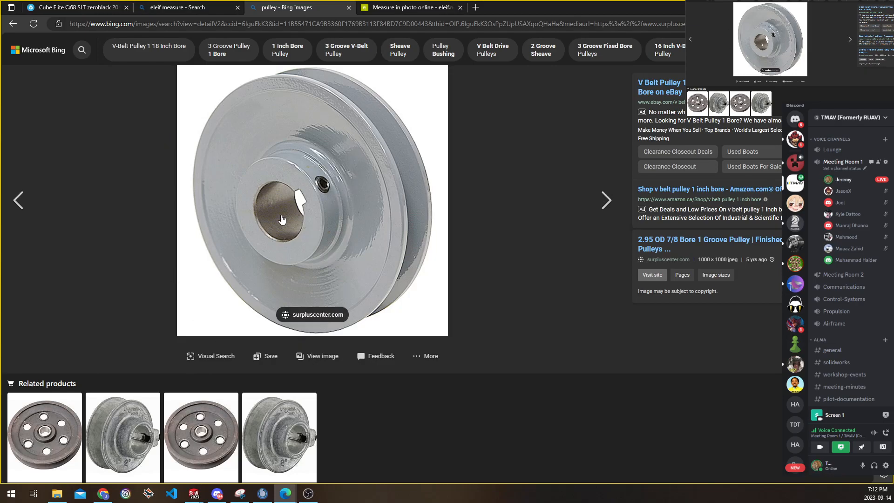
key("alt+Tab")
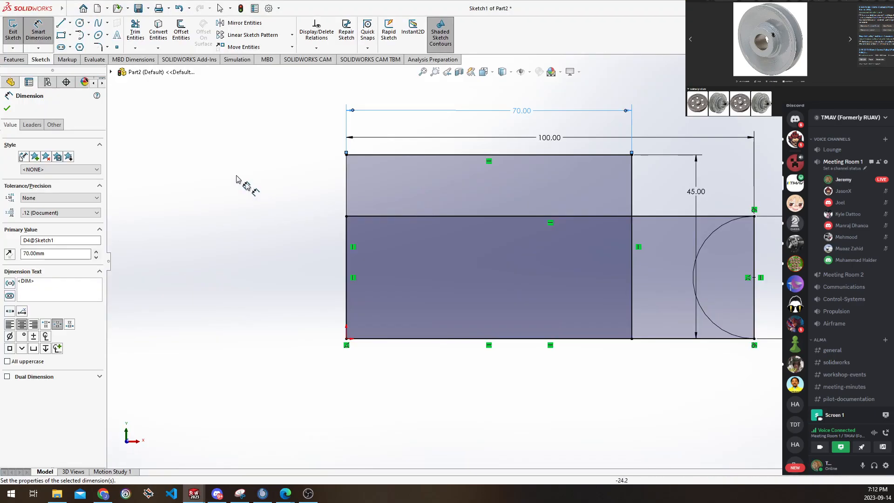
Draw a third corner rectangle from the origin to the midpoint of the second rectangle's upper edge
left_click(58, 36)
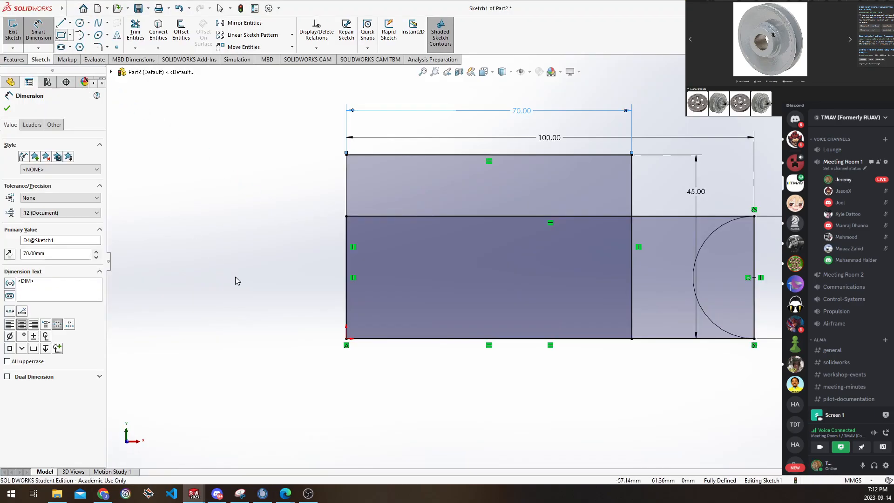
left_click(347, 339)
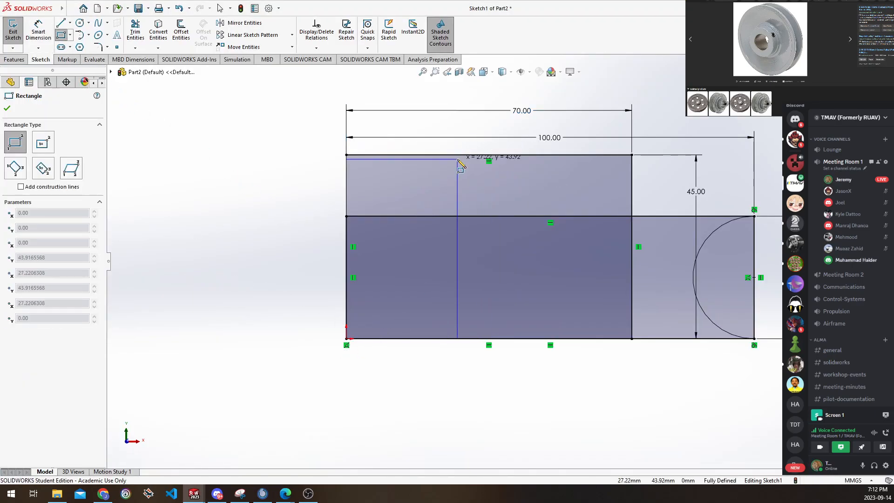
left_click(488, 154)
key("Escape")
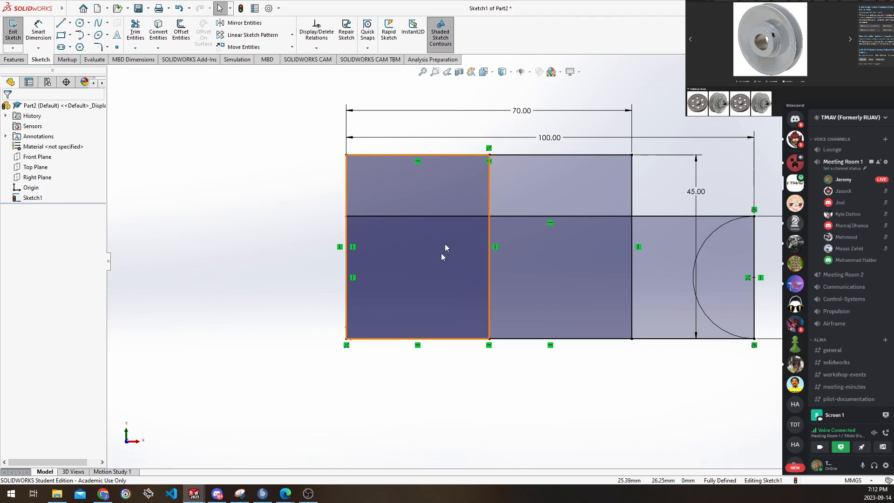
Examine the relations of the third rectangle's corner points at the origin and at the upper edge's midpoint
left_click(346, 339)
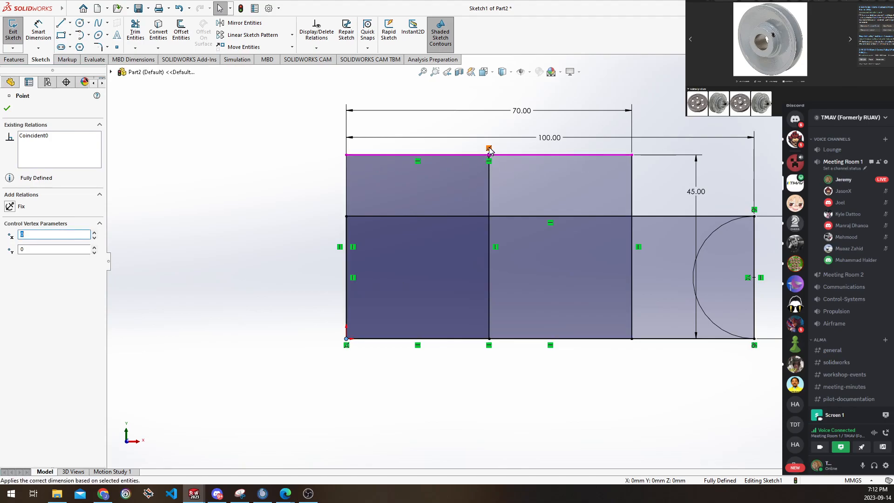
key("Escape")
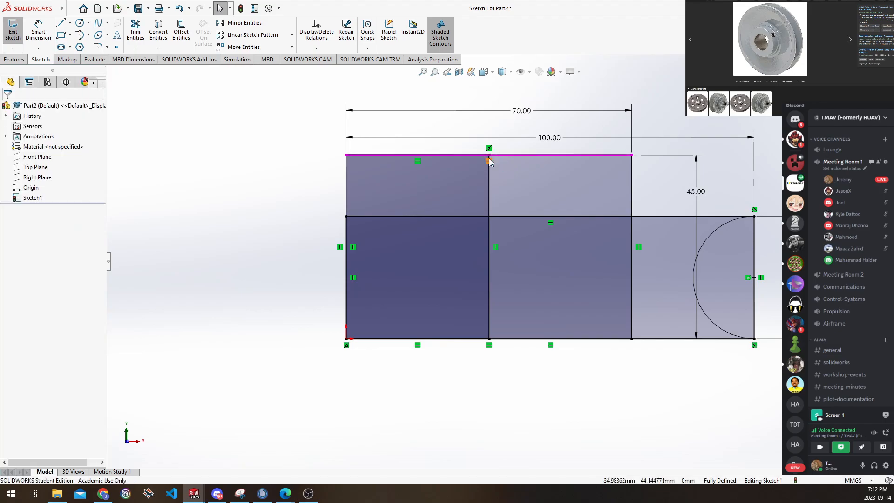
left_click(489, 155)
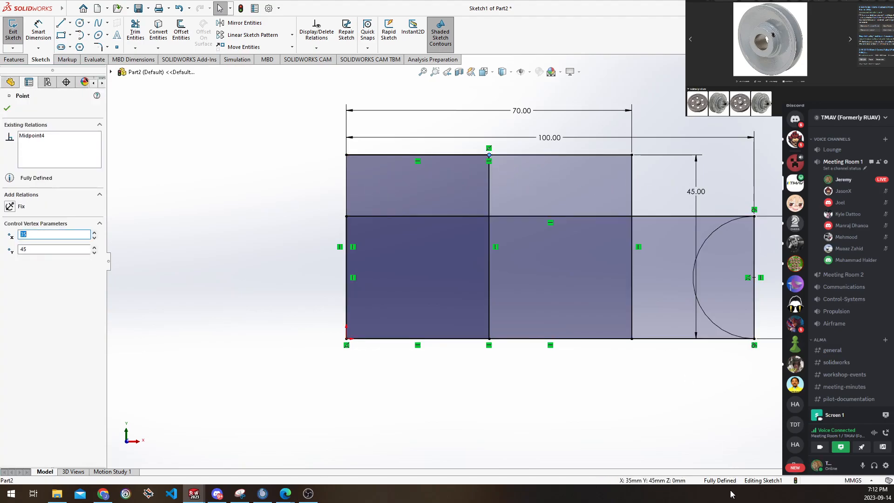
key("Escape")
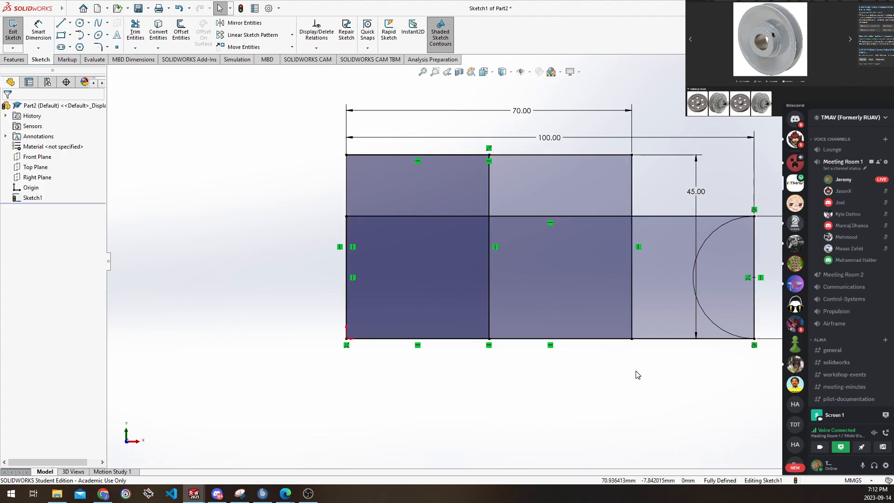
Move the 45 mm height dimension clear of the groove arc, with its text above the profile
left_click_drag(696, 192, 660, 115)
left_click(692, 169)
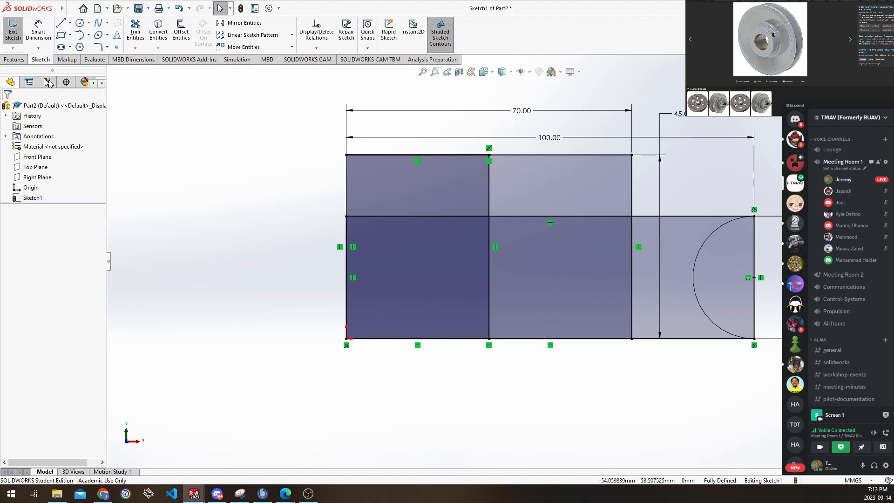
Start an Extruded Boss/Base from the sketch and select all six enclosed regions, including the semicircular one, as contours
left_click(10, 62)
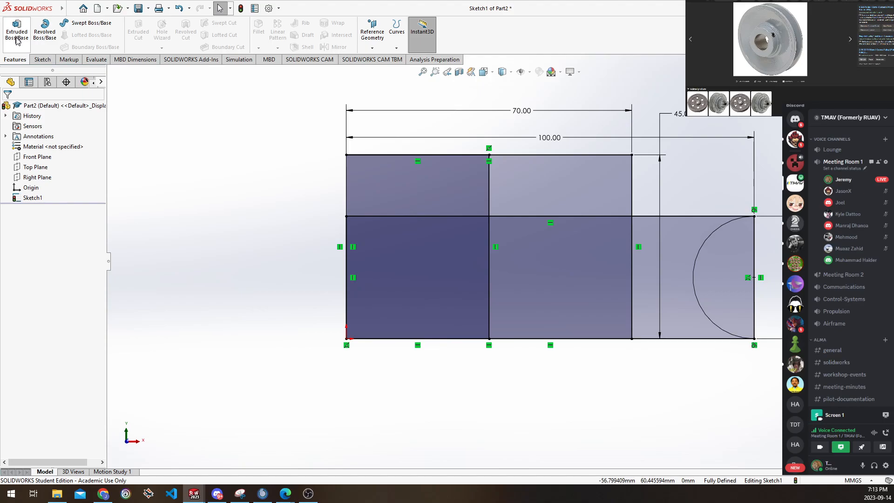
left_click(17, 43)
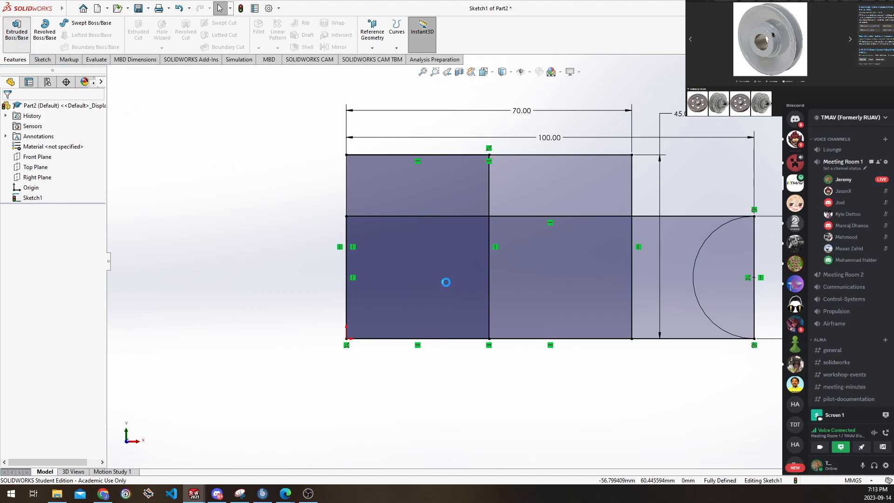
left_click_drag(441, 296, 253, 418)
left_click(406, 274)
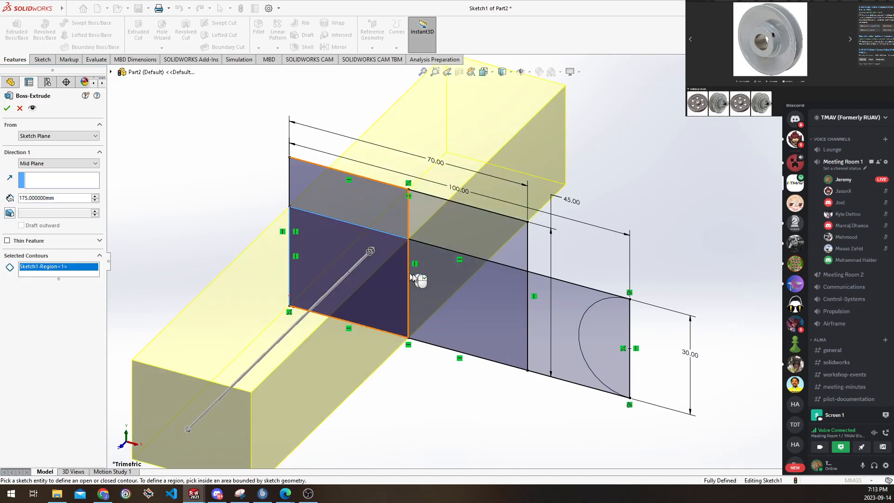
left_click(459, 291)
left_click(598, 329)
left_click(485, 263)
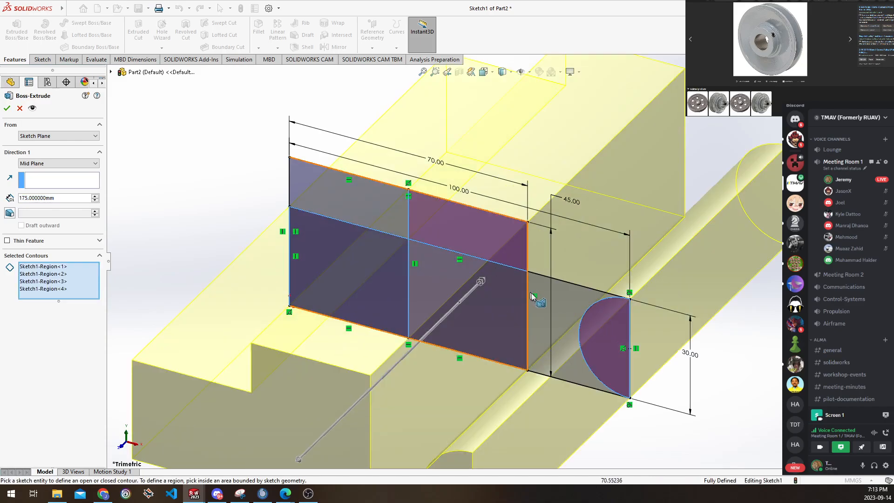
left_click(535, 298)
left_click(365, 217)
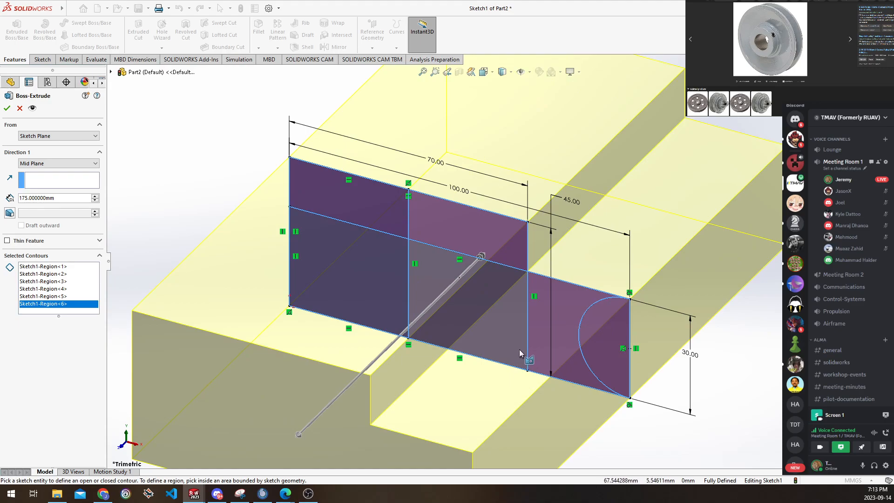
Inspect the extrusion preview around the groove arc and remove all six regions from the selected contours
scroll(520, 353, "up", 3)
middle_click_drag(364, 337, 397, 363)
left_click(99, 255)
left_click(100, 255)
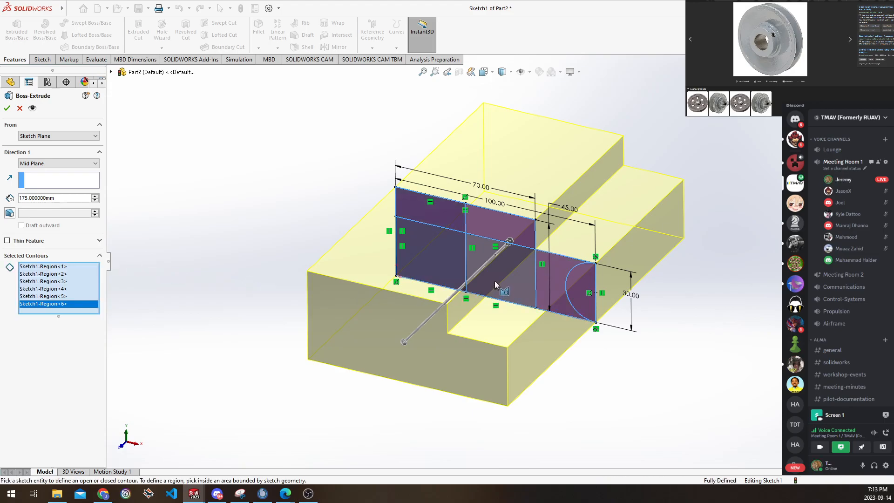
scroll(504, 275, "down", 4)
middle_click_drag(521, 281, 565, 256)
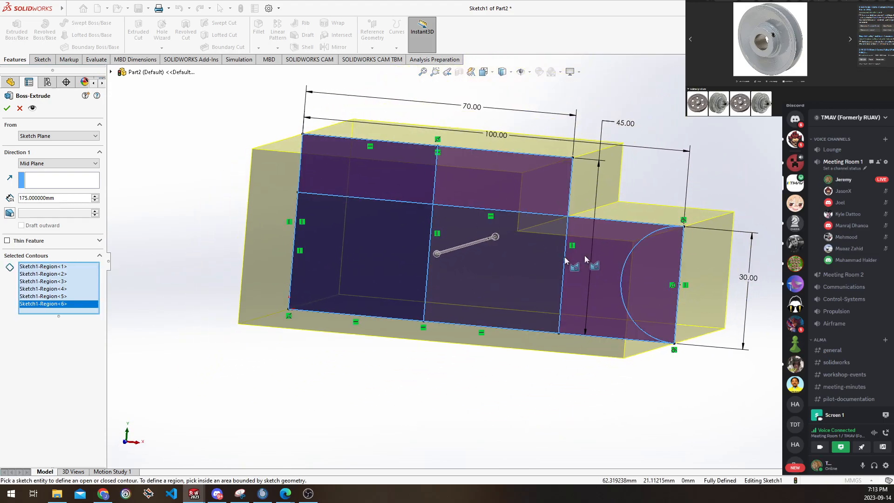
mouse_move(597, 200)
middle_mouse_down()
mouse_move(591, 171)
mouse_move(565, 175)
mouse_move(533, 231)
middle_mouse_up()
middle_click_drag(668, 256, 497, 306)
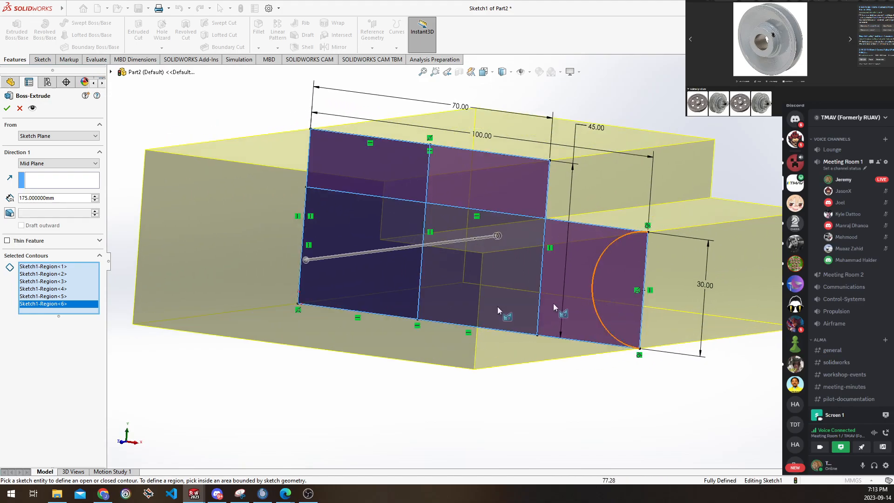
left_click(58, 269)
left_click(58, 305, "shift")
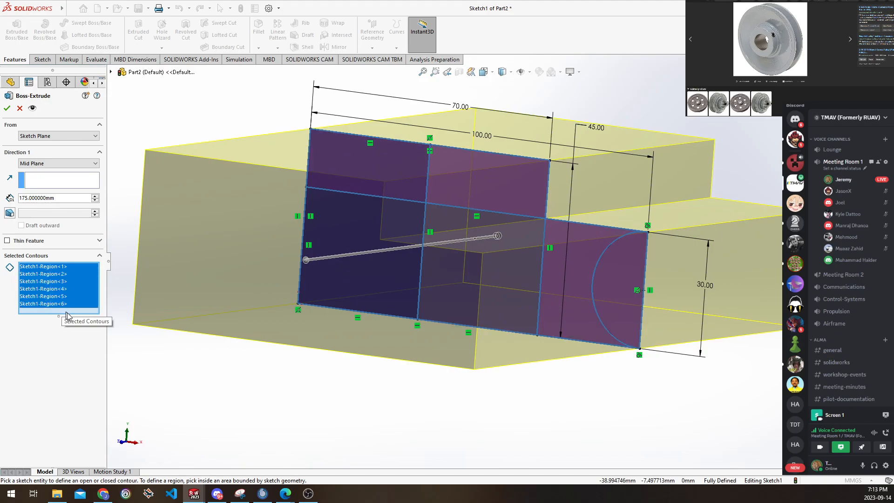
key("Delete")
Select the five profile regions as extrusion contours, leaving out the semicircular groove region
left_click(571, 268)
left_click(500, 244)
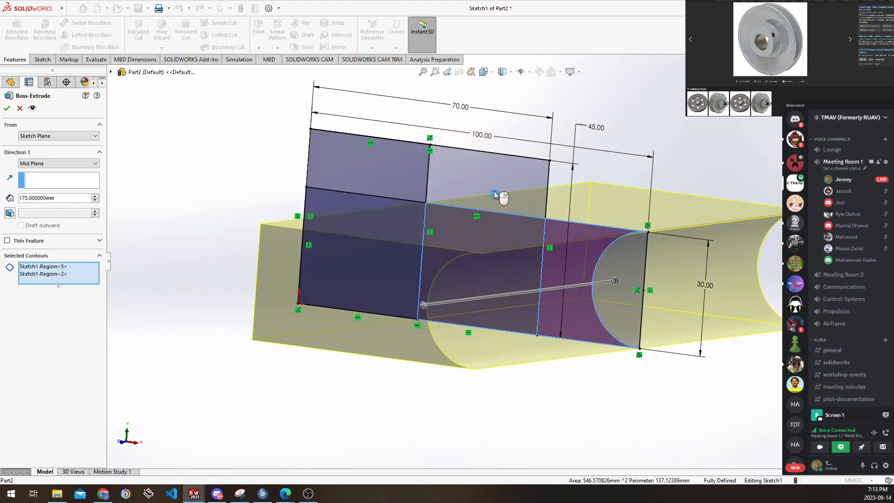
left_click(495, 199)
left_click(405, 186)
left_click(371, 250)
middle_click_drag(524, 353, 625, 309)
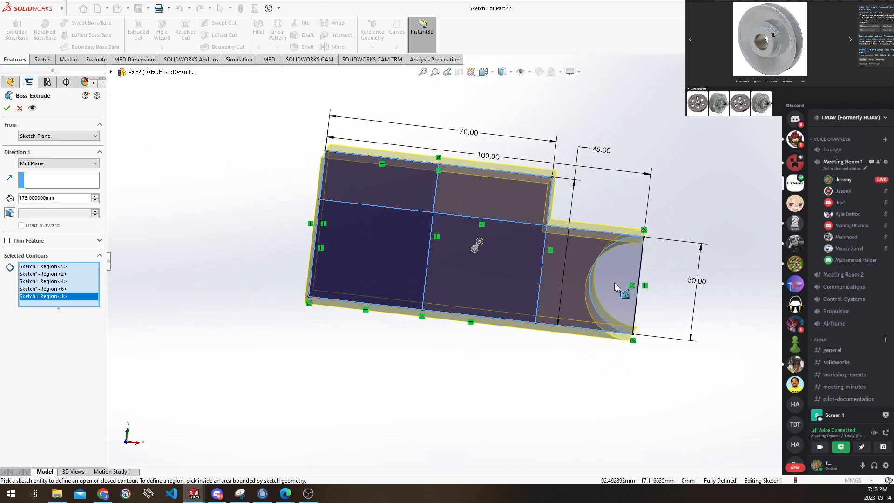
Cancel the boss extrusion of the five pulley profile regions
middle_click_drag(663, 287, 112, 127)
key("Escape")
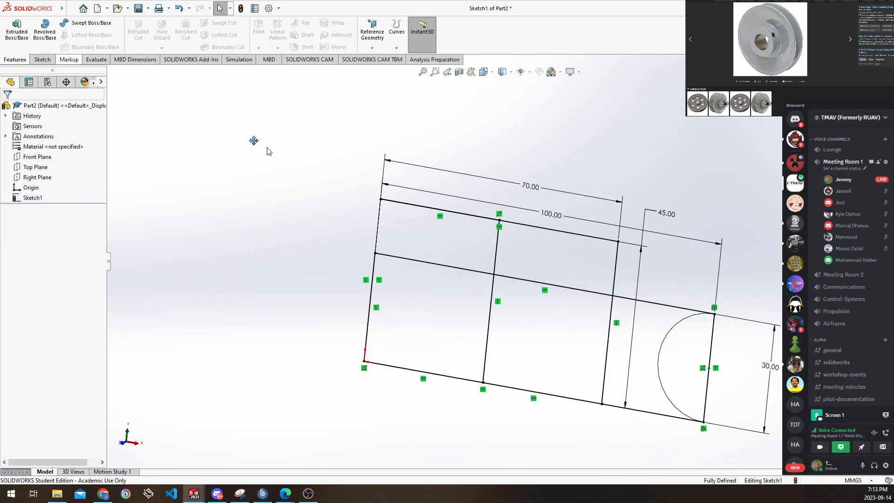
scroll(209, 135, "up", 1)
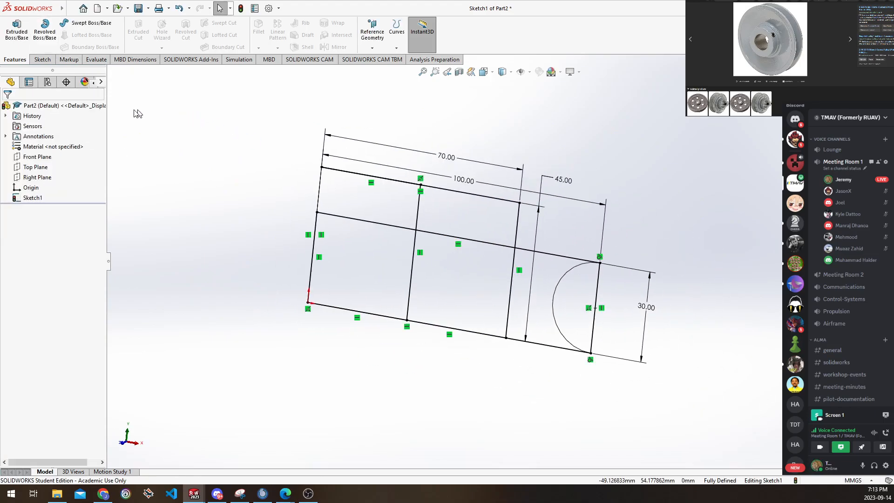
left_click(45, 49)
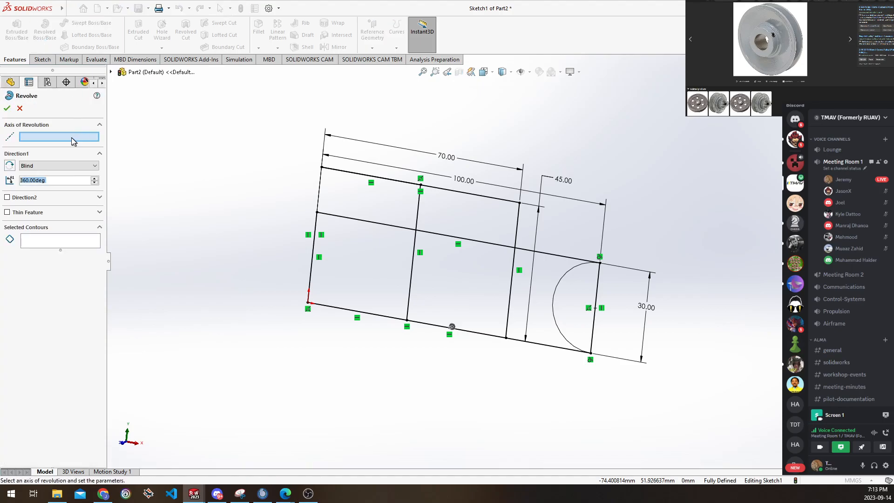
left_click(314, 246)
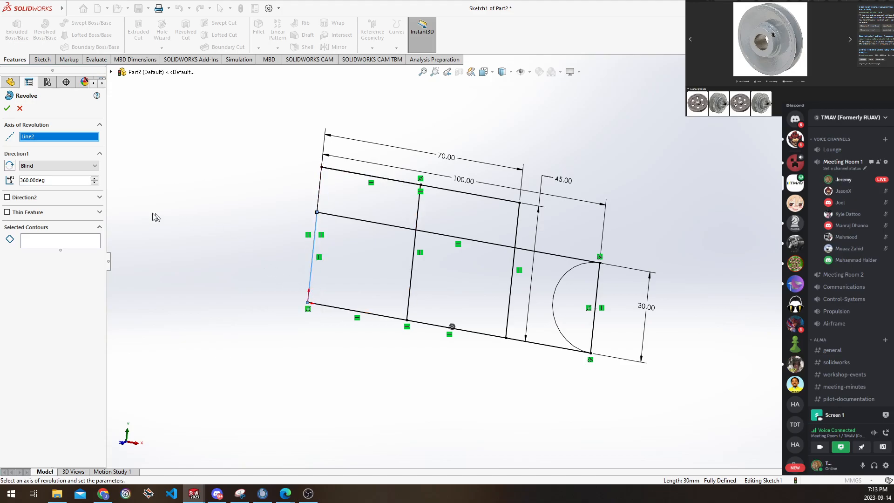
scroll(177, 216, "down", 1)
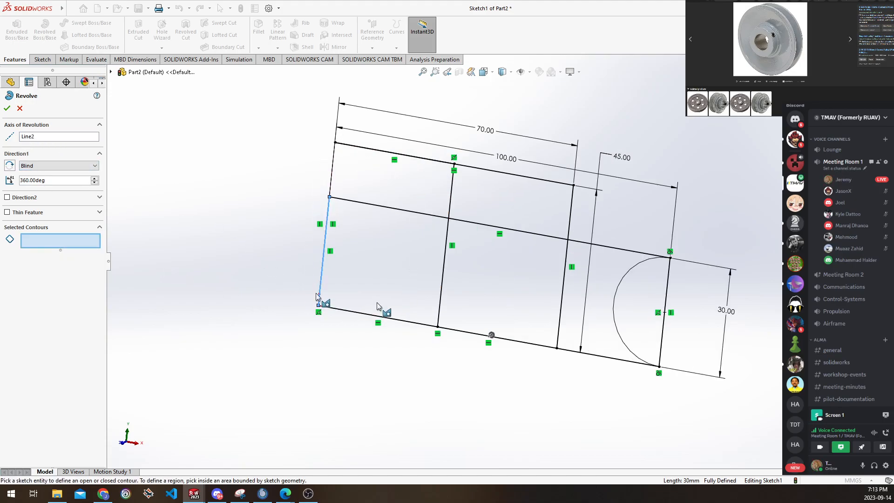
left_click(608, 292)
left_click(506, 280)
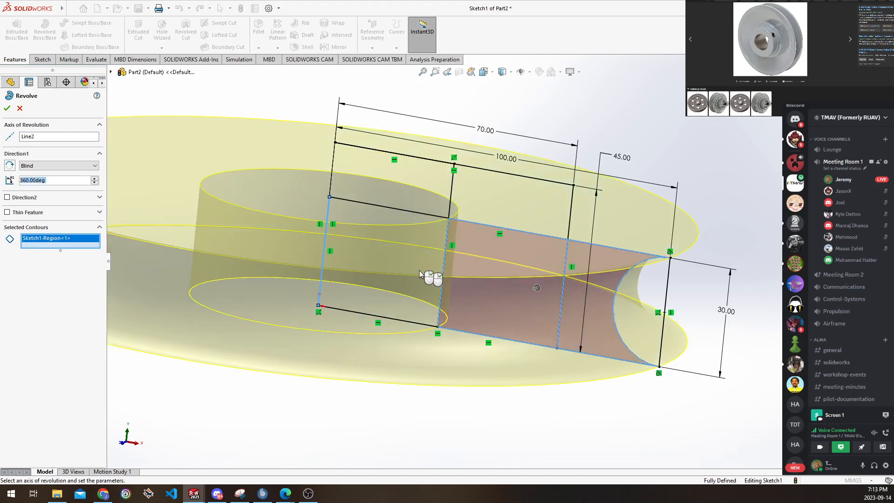
left_click(404, 267)
left_click(491, 199)
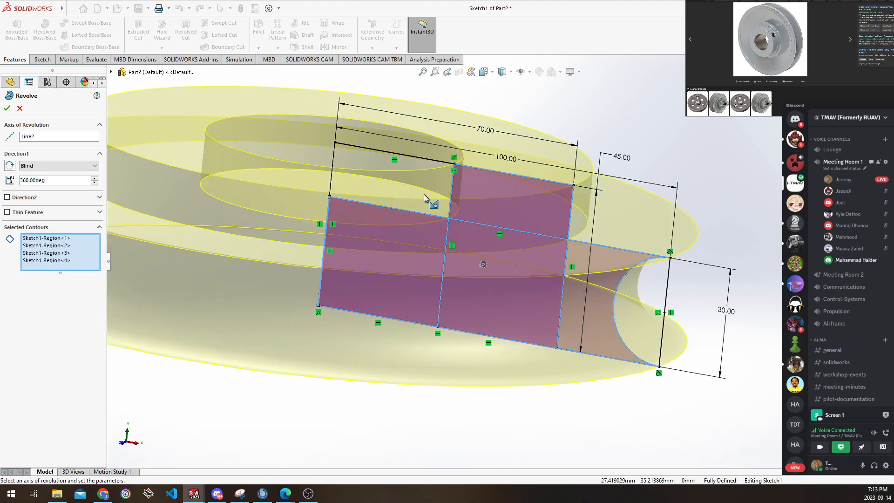
left_click(423, 194)
mouse_move(540, 251)
middle_mouse_down("ctrl")
mouse_move(558, 248)
mouse_move(525, 255)
mouse_move(561, 239)
mouse_move(558, 276)
mouse_move(538, 259)
mouse_move(539, 267)
mouse_move(540, 251)
middle_mouse_up("ctrl")
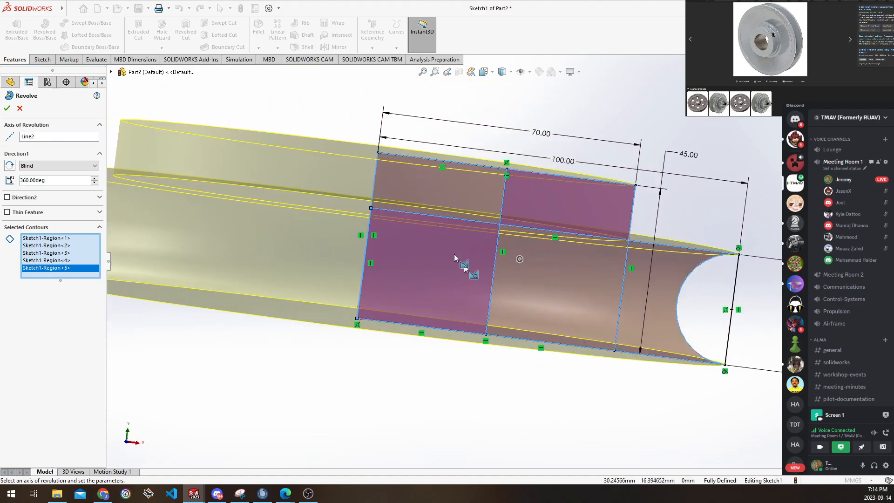
left_click(437, 188)
left_click(436, 250)
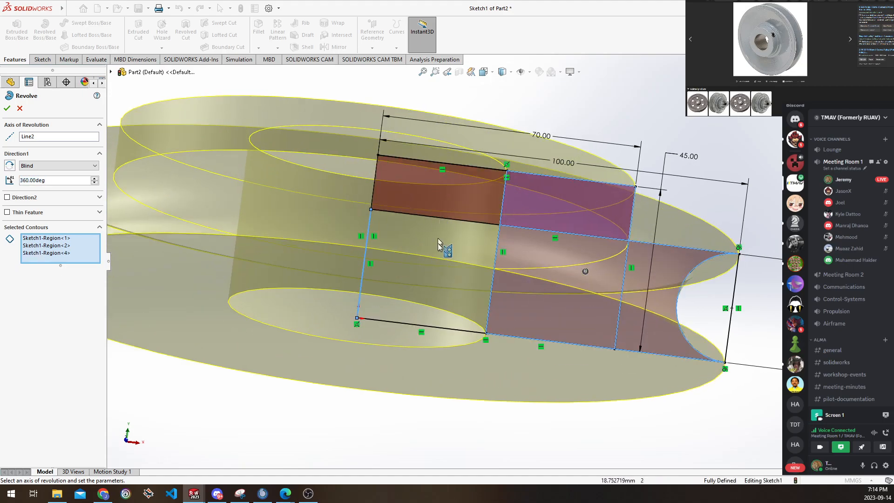
mouse_move(446, 199)
middle_mouse_down()
mouse_move(458, 302)
mouse_move(390, 226)
mouse_move(365, 222)
mouse_move(356, 194)
mouse_move(440, 219)
mouse_move(434, 119)
mouse_move(390, 190)
mouse_move(452, 130)
mouse_move(456, 164)
middle_mouse_up()
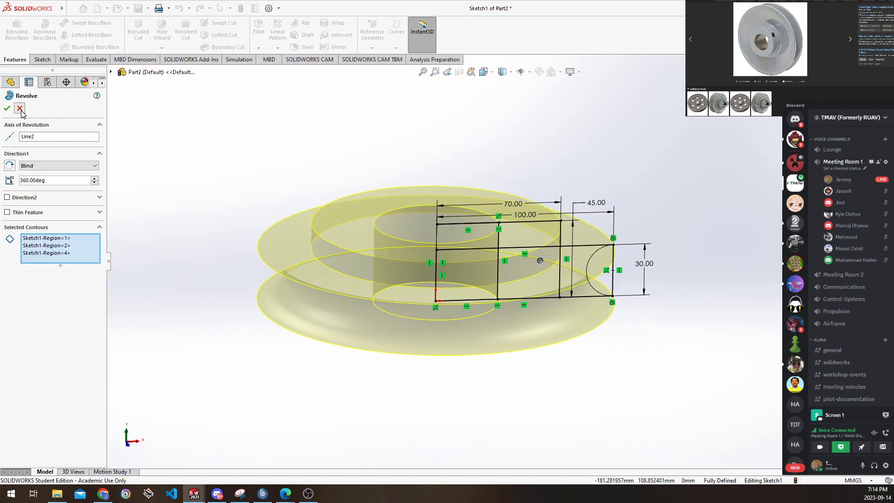
key("Escape")
Start a Revolved Boss/Base from the sketch, using the 30 mm vertical line at the origin as the axis of revolution
mouse_move(582, 268)
middle_mouse_down()
mouse_move(550, 249)
mouse_move(554, 240)
middle_mouse_up()
scroll(586, 254, "down", 3)
scroll(502, 197, "down", 1)
mouse_move(502, 198)
middle_mouse_down("ctrl")
mouse_move(515, 269)
mouse_move(518, 261)
middle_mouse_up("ctrl")
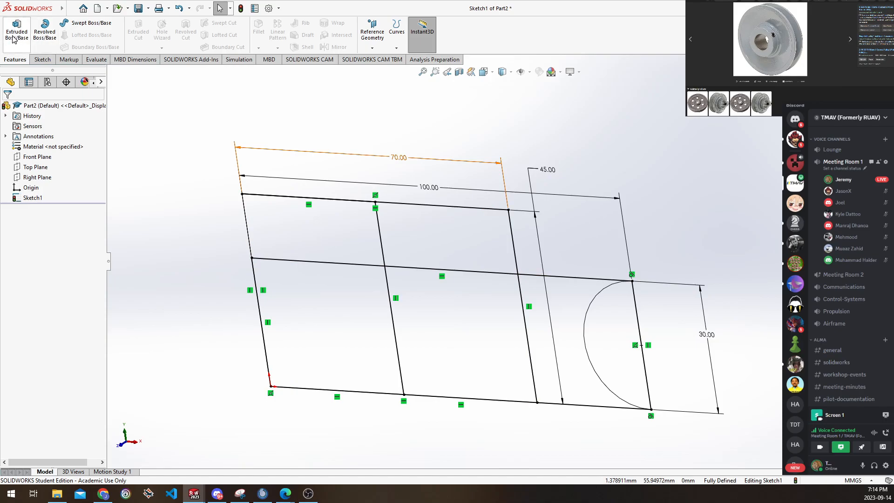
left_click(47, 40)
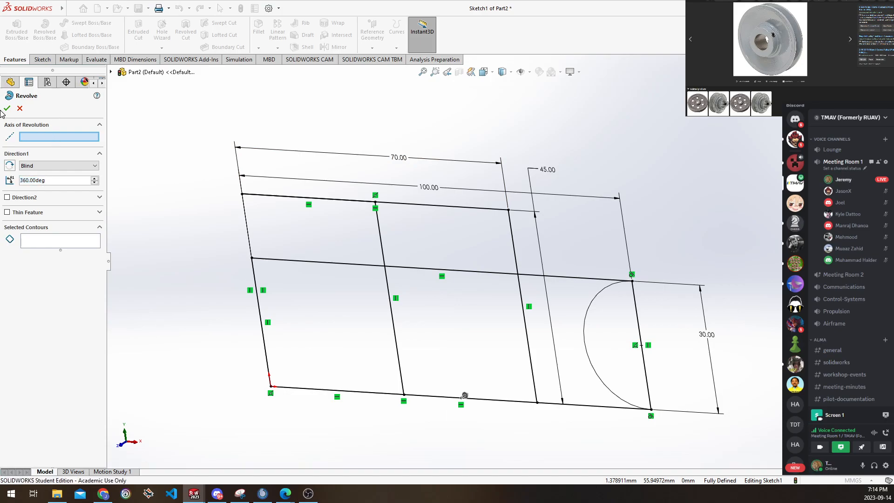
left_click(259, 295)
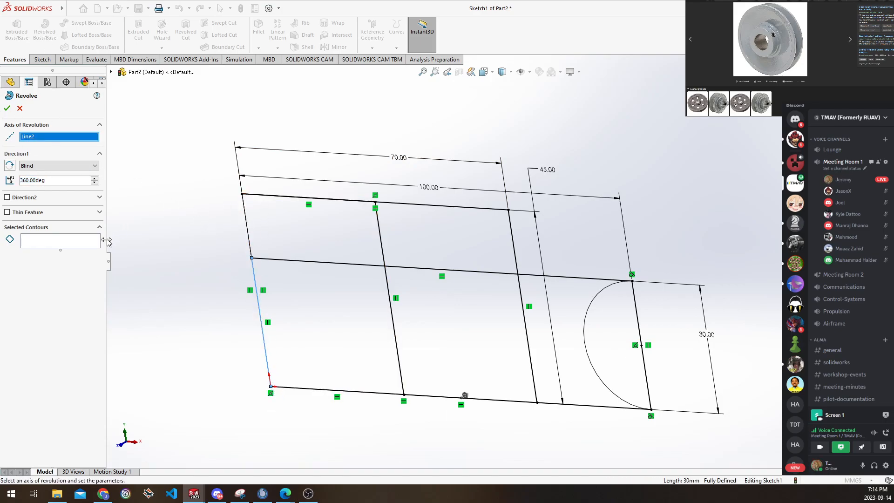
Revolve the three outer profile regions by 358°, leaving out the regions beside the axis and the semicircular groove region
left_click(78, 245)
left_click(338, 338)
left_click(483, 289)
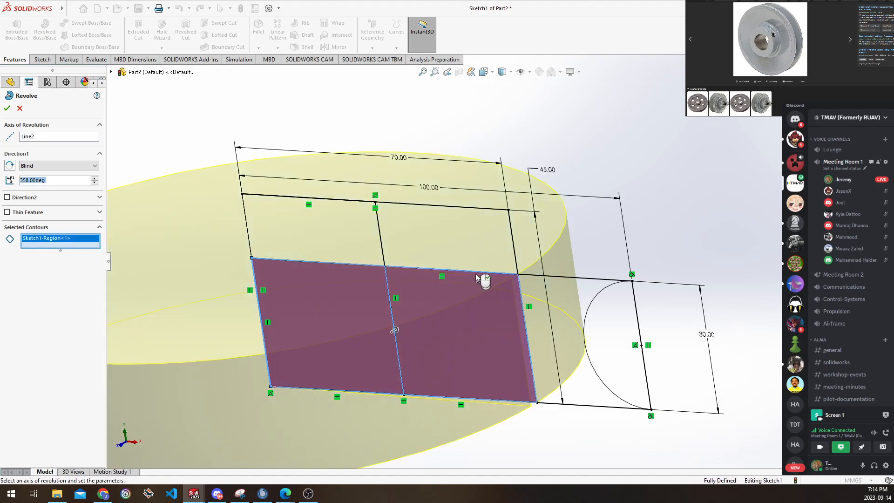
left_click(552, 312)
left_click(314, 303)
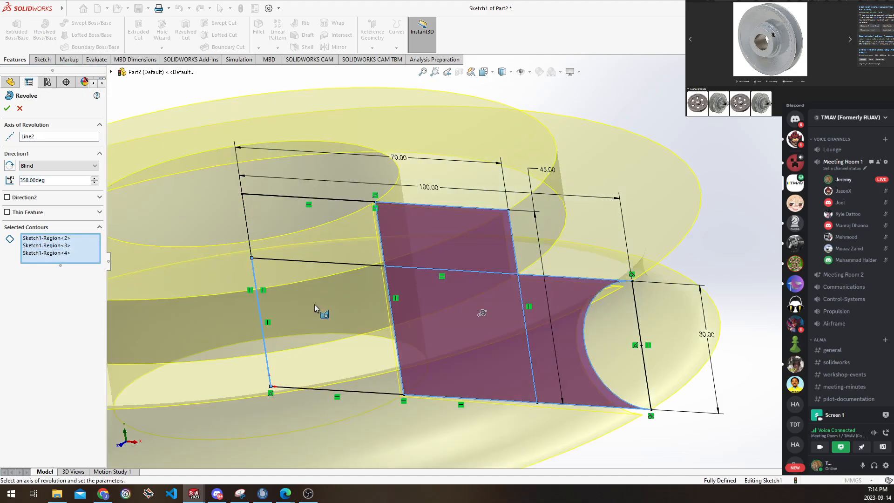
mouse_move(458, 267)
middle_mouse_down()
mouse_move(469, 228)
mouse_move(465, 146)
mouse_move(467, 293)
mouse_move(504, 278)
middle_mouse_up()
left_click(7, 108)
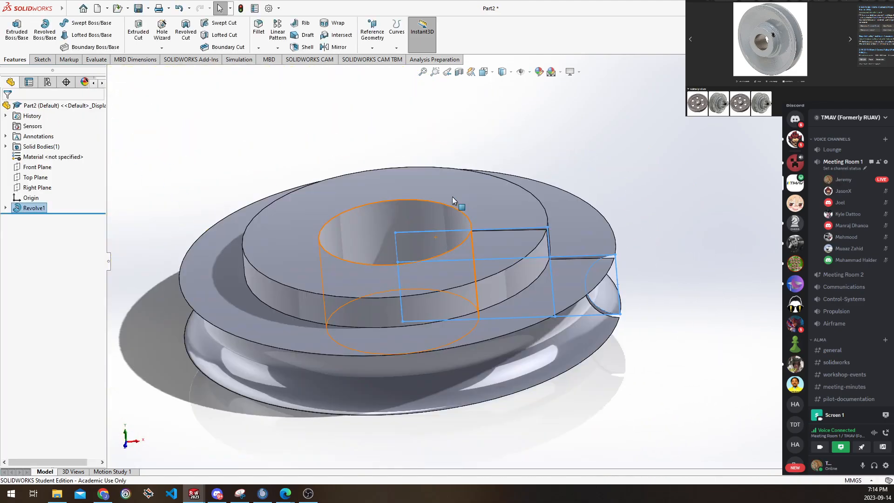
Examine the radial gap between the two ends of the revolved pulley body
middle_click_drag(550, 150, 552, 324)
scroll(572, 260, "down", 5)
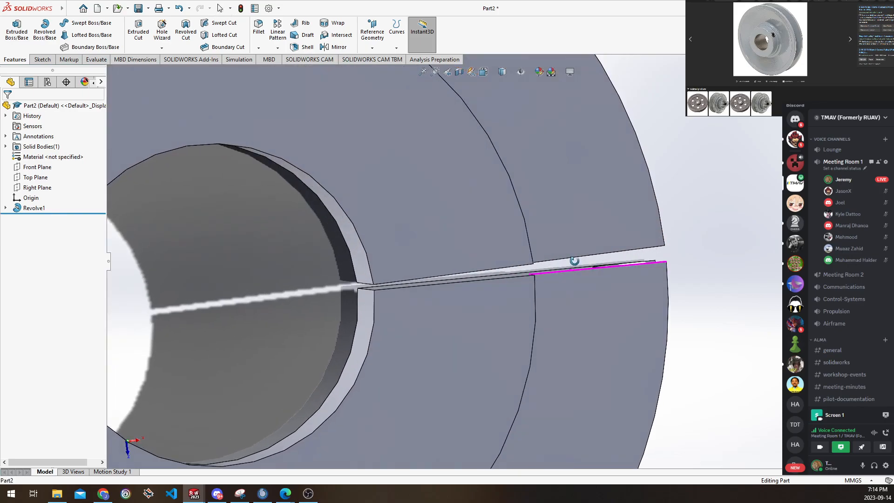
scroll(480, 258, "up", 5)
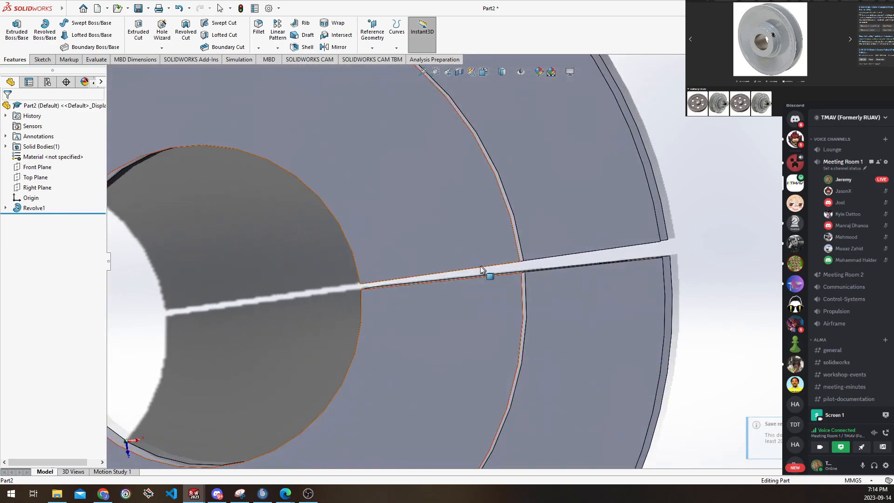
scroll(450, 259, "up", 1)
middle_click_drag(447, 263, 519, 201, "ctrl")
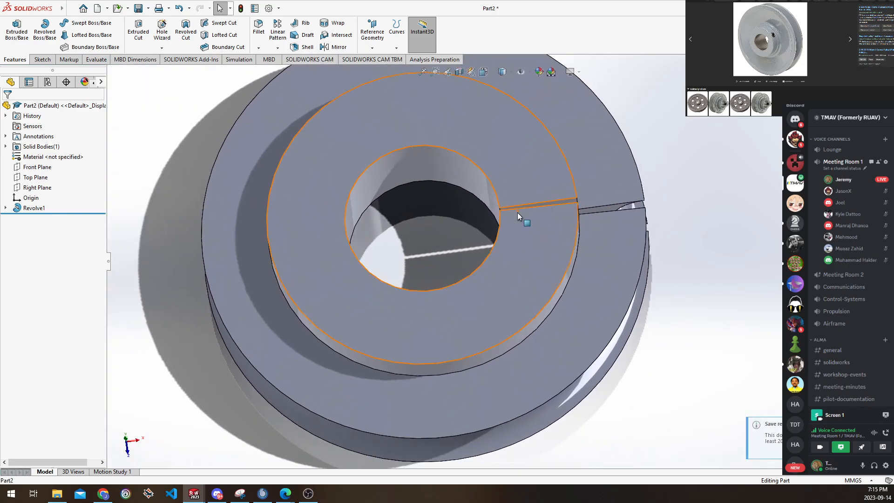
mouse_move(493, 272)
middle_mouse_down()
mouse_move(495, 257)
mouse_move(497, 282)
middle_mouse_up()
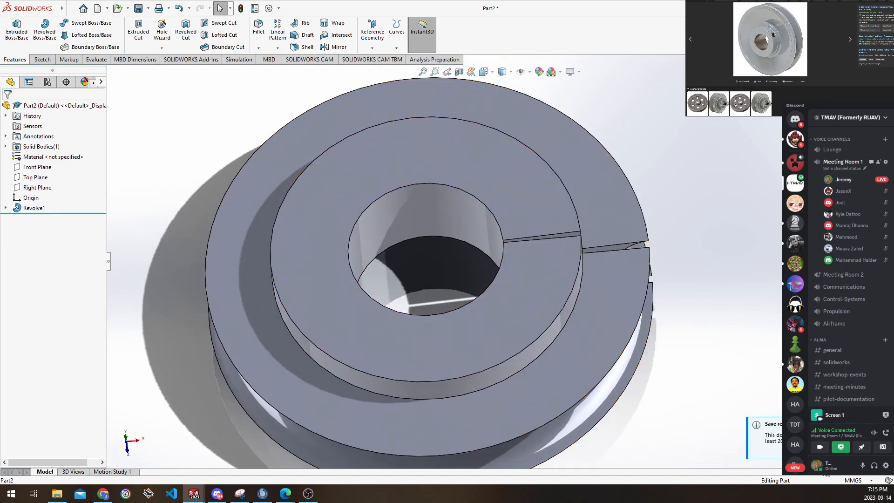
scroll(477, 242, "up", 5)
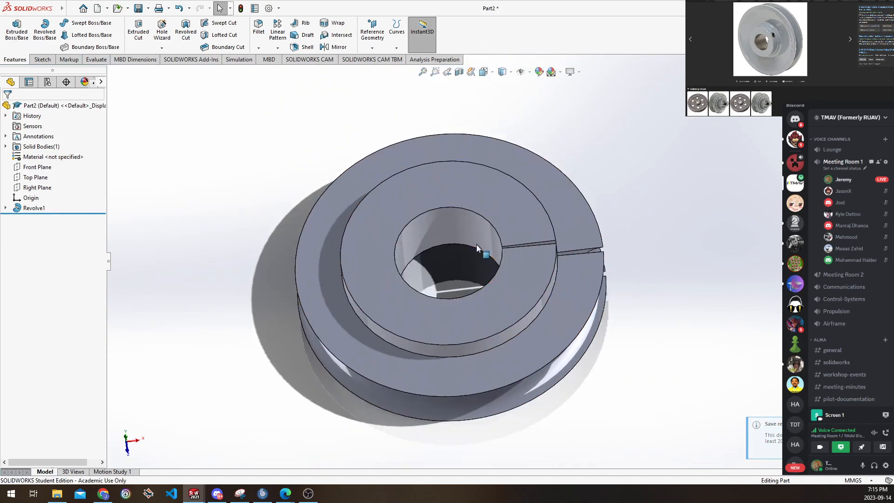
Save the part as 02-Pulley in the 46 Bicycle CAD folder
left_click(149, 9)
left_click(157, 33)
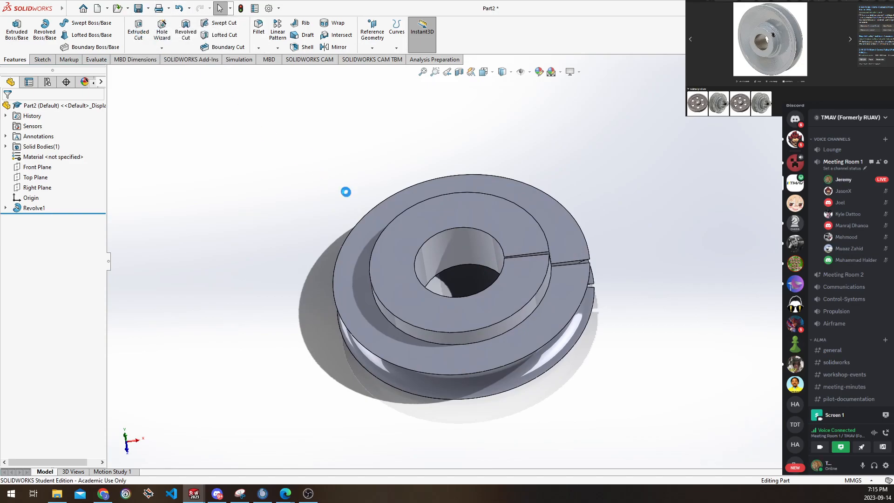
left_click(416, 191)
left_click(372, 286)
left_click(364, 285)
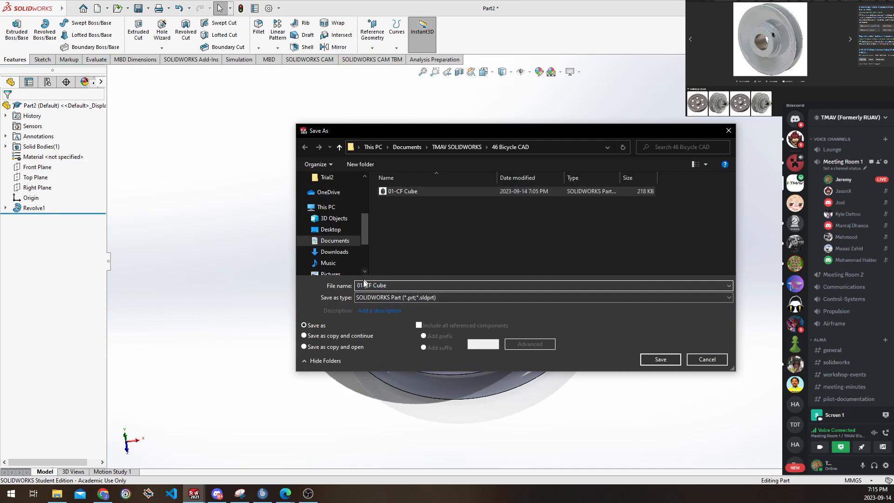
type("2-Pulley")
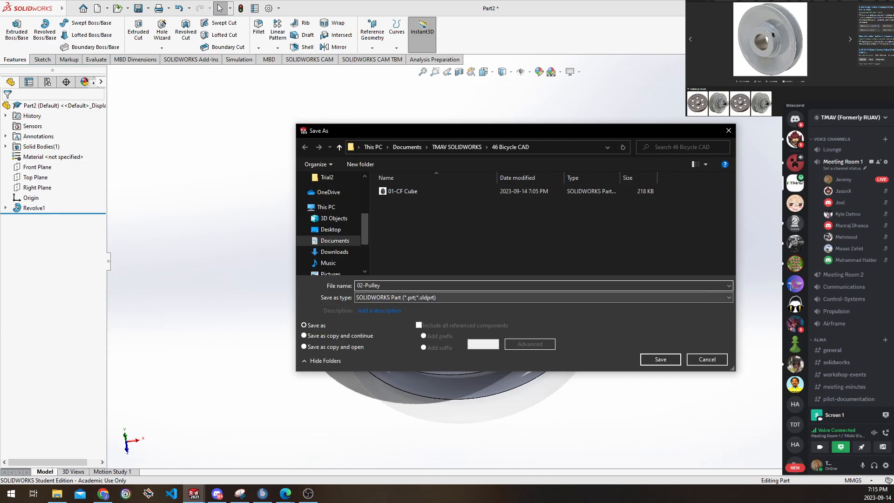
key("Return")
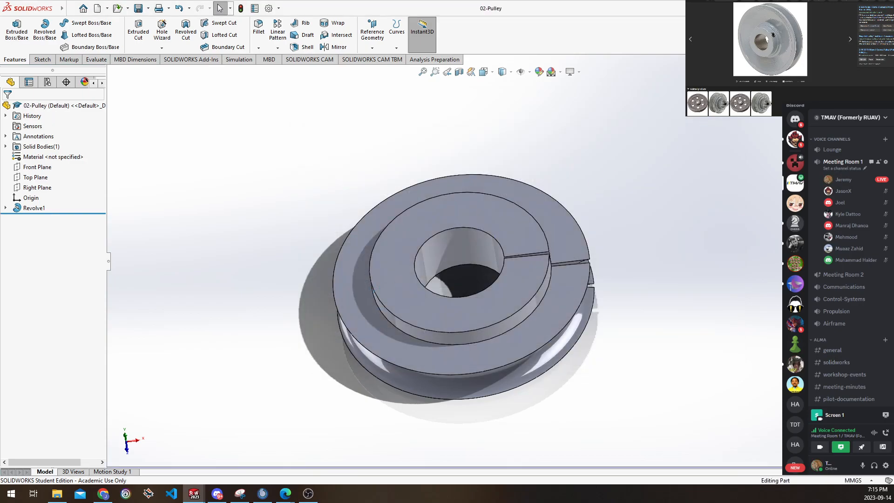
Inspect the saved pulley's bore, raised hub and slit from several angles
middle_click_drag(468, 255, 485, 303)
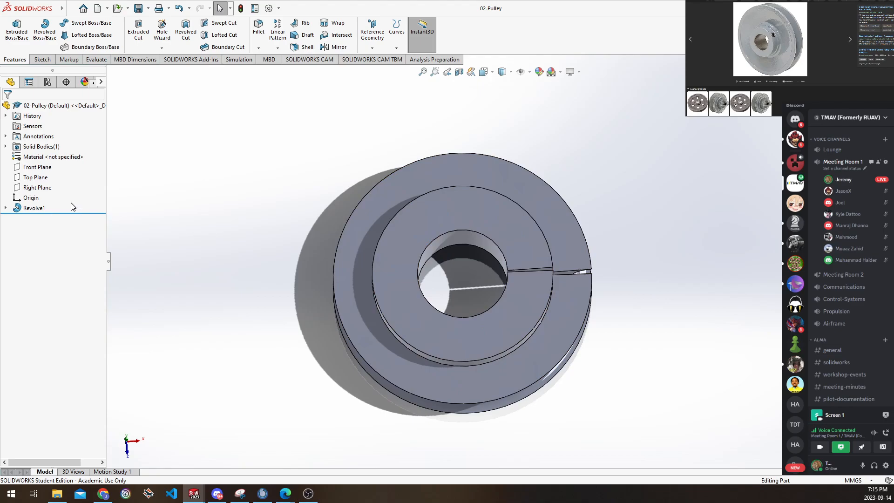
middle_click_drag(498, 277, 522, 279)
scroll(447, 269, "down", 3)
scroll(493, 254, "down", 2)
scroll(522, 279, "up", 7)
middle_click_drag(458, 325, 508, 367)
scroll(525, 323, "down", 6)
scroll(477, 269, "up", 2)
middle_click_drag(478, 268, 485, 303, "ctrl")
scroll(493, 289, "down", 2)
scroll(493, 292, "up", 2)
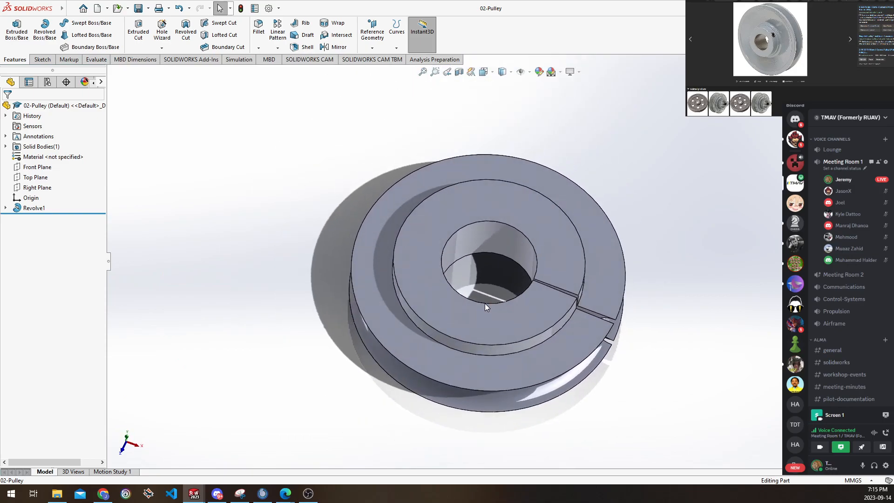
scroll(482, 288, "down", 1)
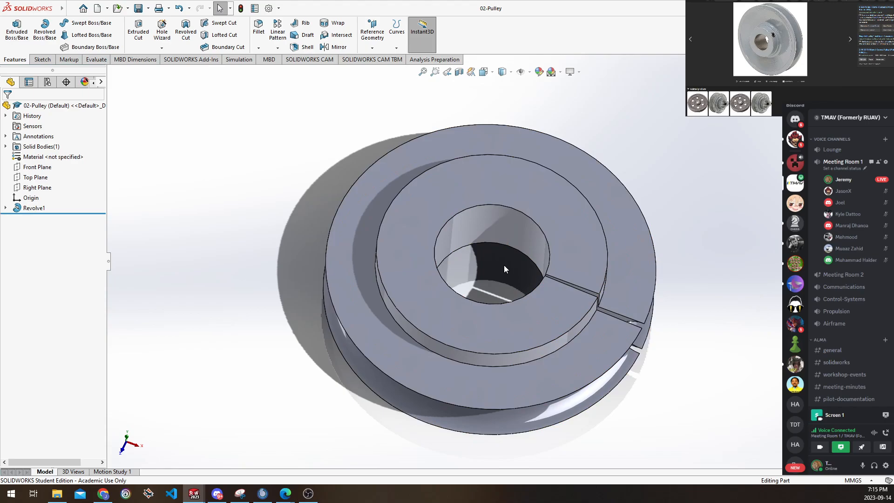
Open the pulley's revolve feature for editing
left_click(6, 208)
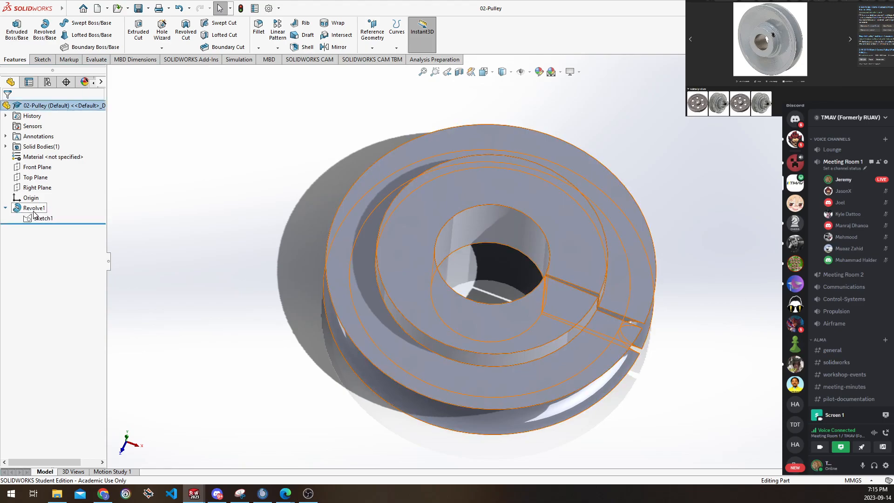
left_click(34, 208)
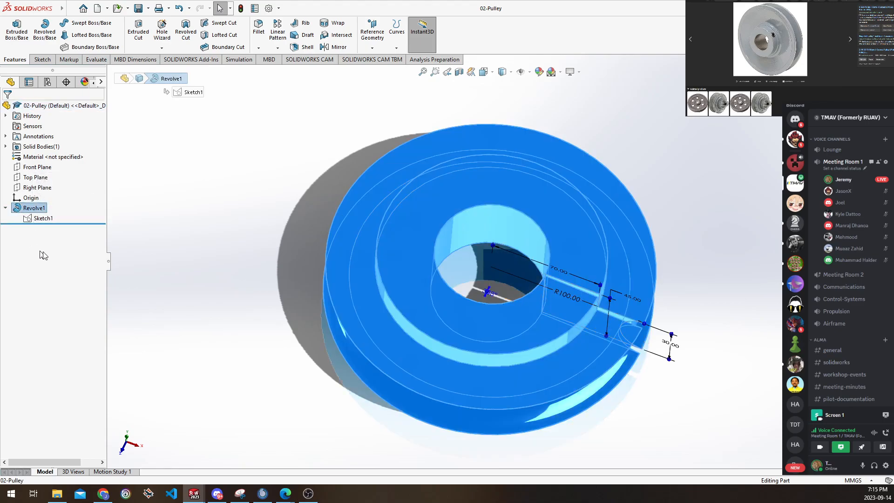
right_click(29, 210)
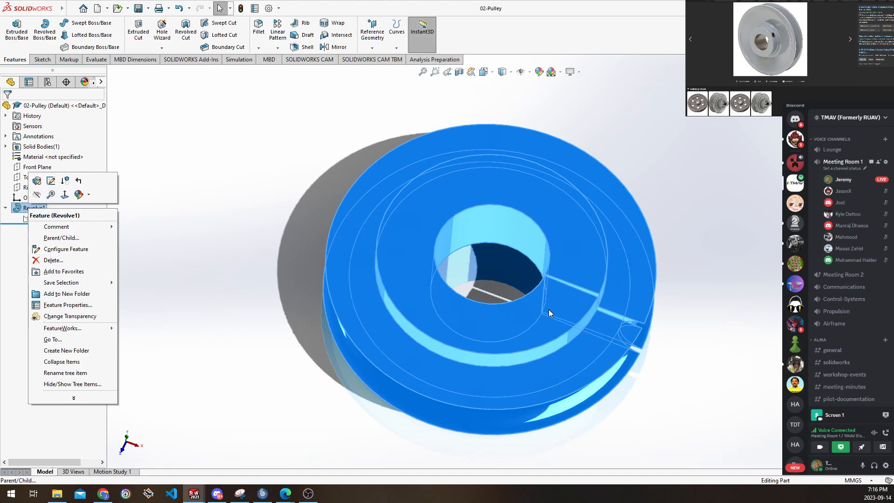
left_click(51, 180)
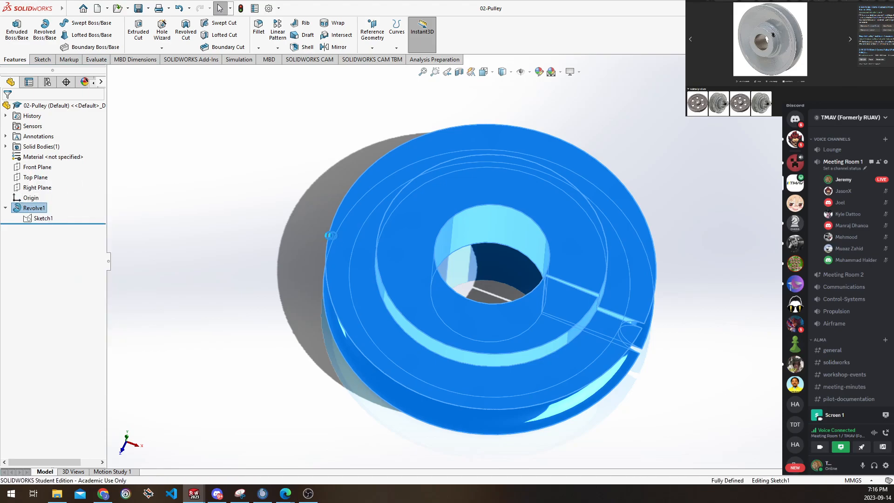
middle_click_drag(307, 247, 242, 196)
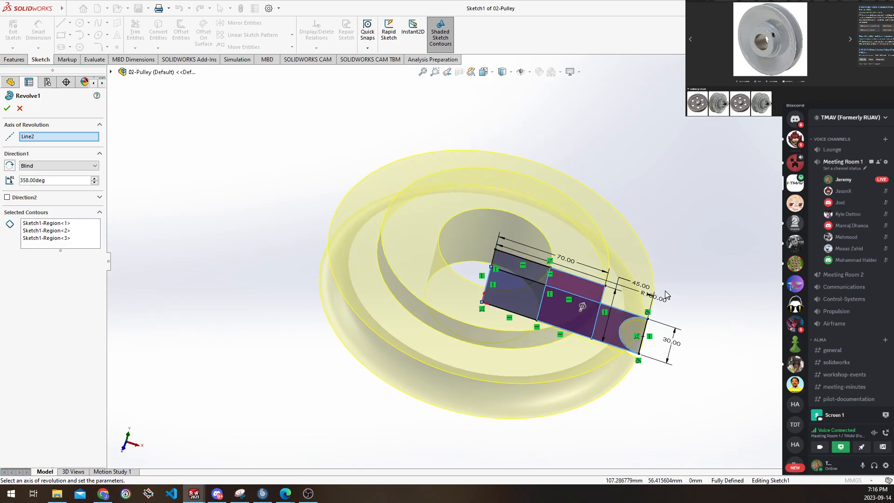
middle_click_drag(605, 331, 607, 301)
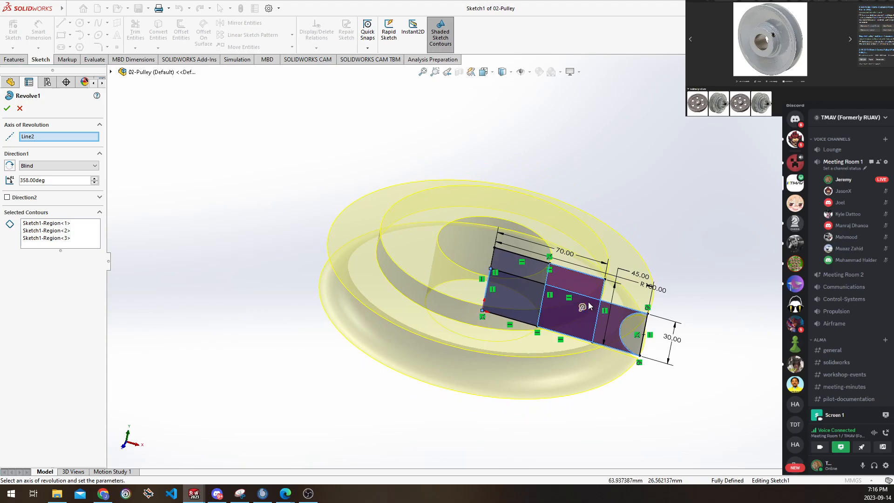
Try the Mid Plane type for the revolve and return it to Blind
left_click(59, 167)
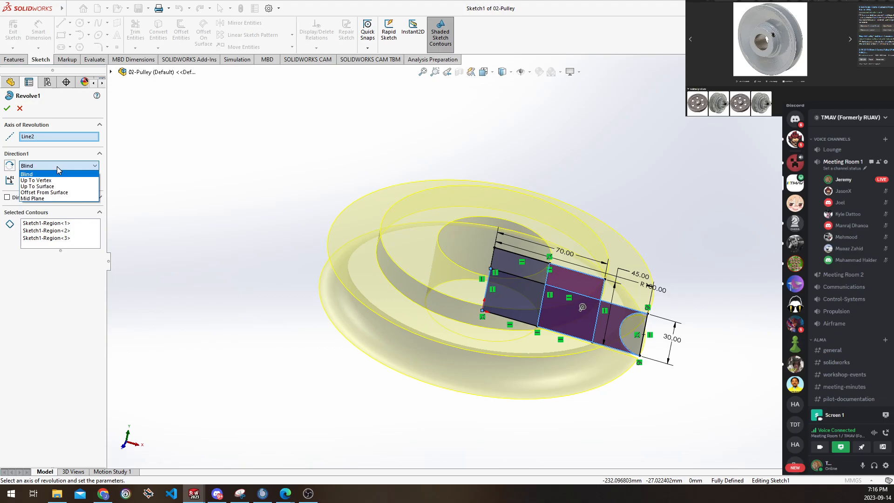
left_click(47, 198)
middle_click_drag(473, 284, 470, 403)
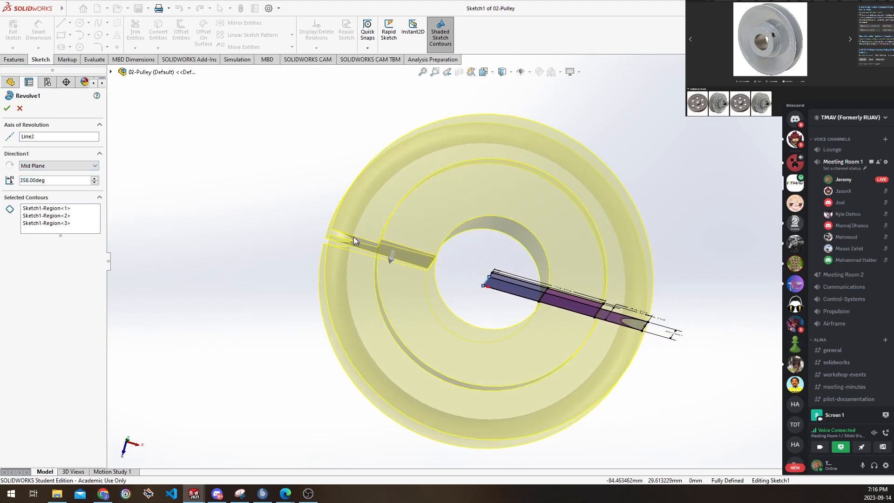
left_click(66, 168)
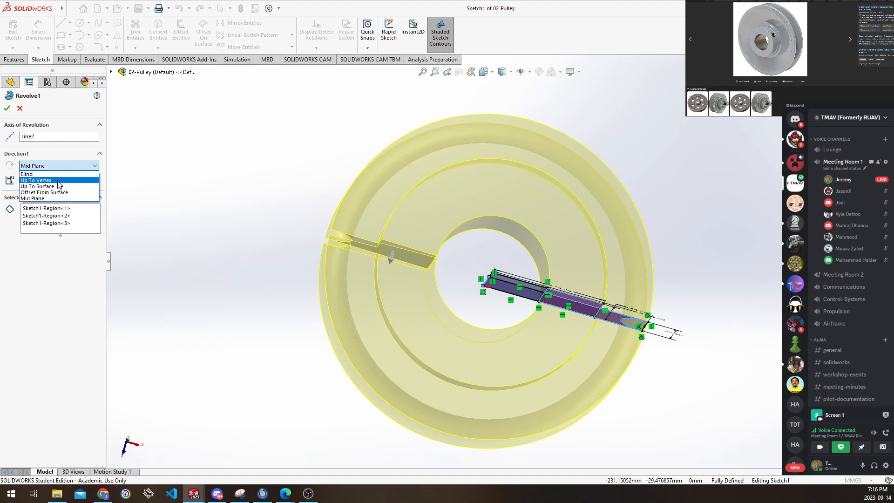
left_click(58, 174)
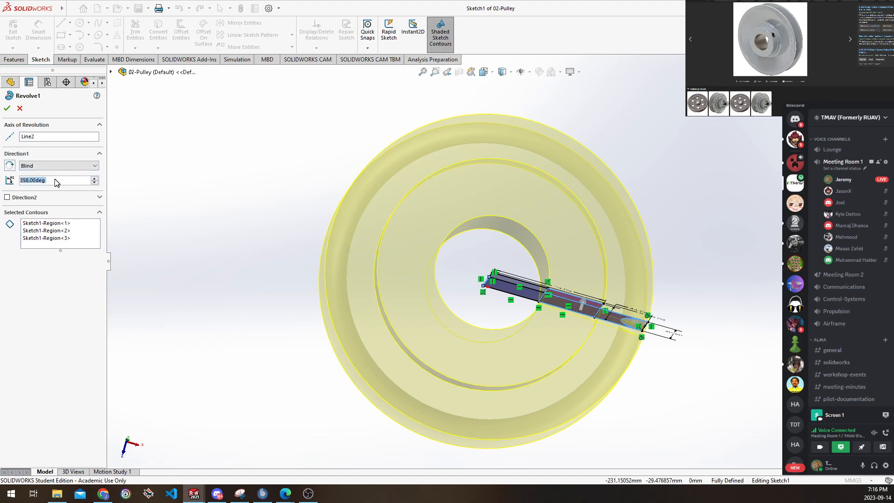
Set the revolve angle to 360° and apply the change to close the gap in the pulley
type("360")
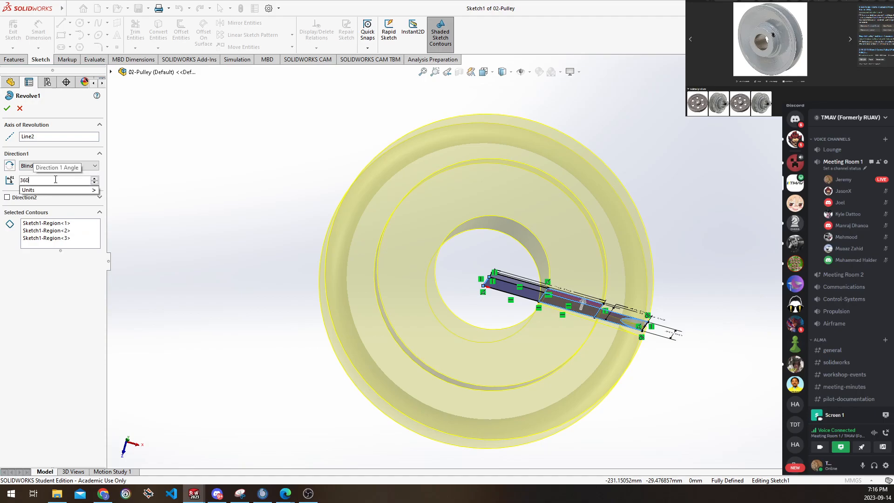
key("Return")
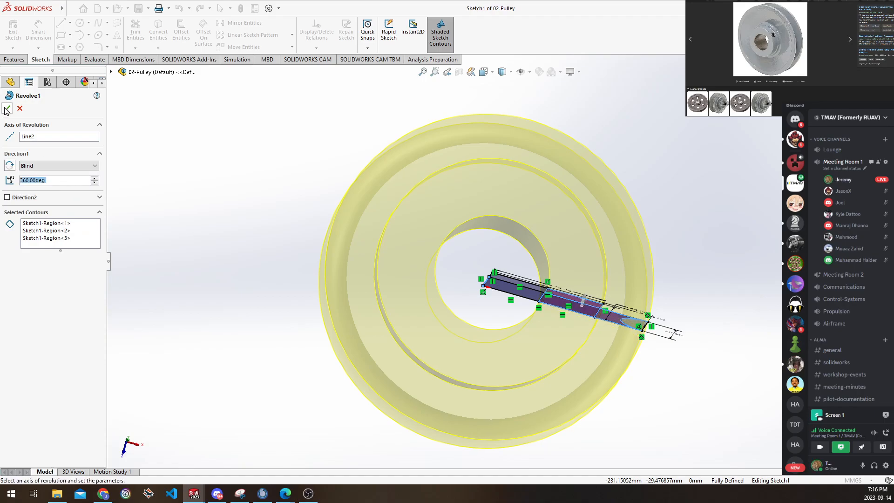
key("Return")
Inspect the revolved pulley's bore, hub and rim where the slit used to be
middle_click_drag(502, 311, 534, 194)
scroll(535, 195, "down", 2)
middle_click_drag(496, 264, 509, 325, "ctrl")
middle_click_drag(539, 288, 519, 311, "ctrl")
scroll(518, 308, "down", 1)
left_click(508, 265)
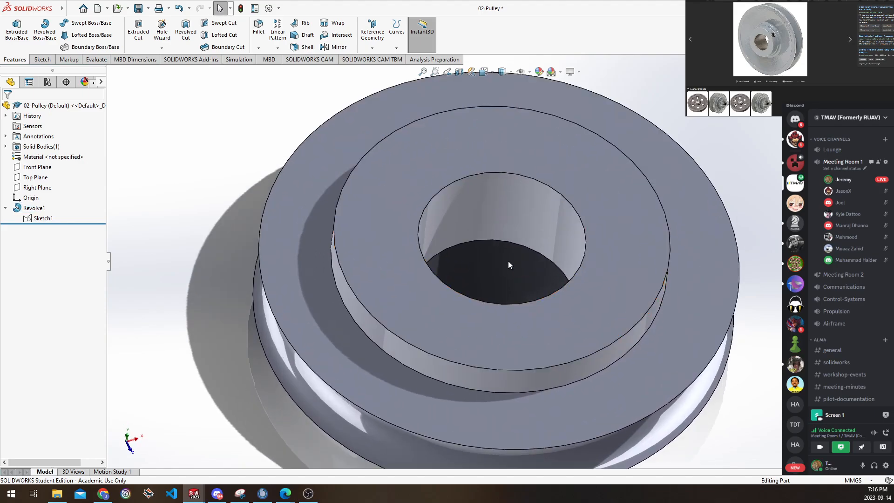
scroll(508, 261, "up", 2)
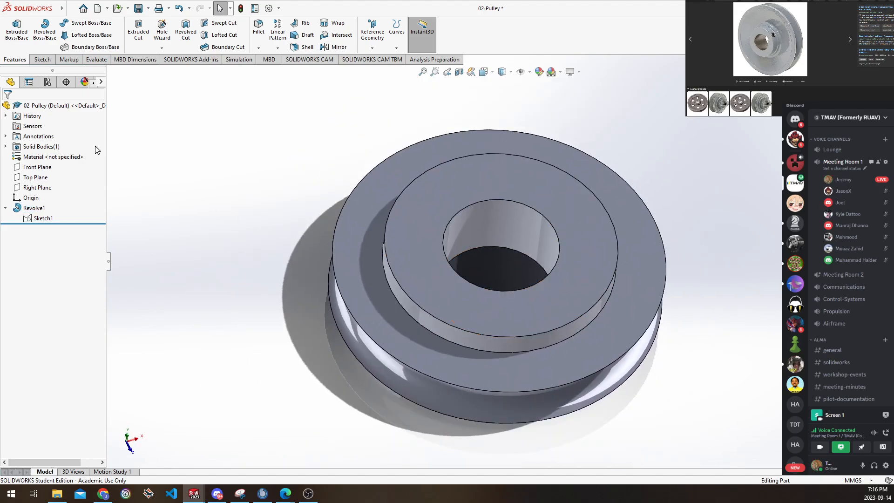
Start a new sketch on the Right Plane and stretch the plane's outline well above and below the pulley
left_click(37, 187)
middle_click_drag(563, 228, 529, 230)
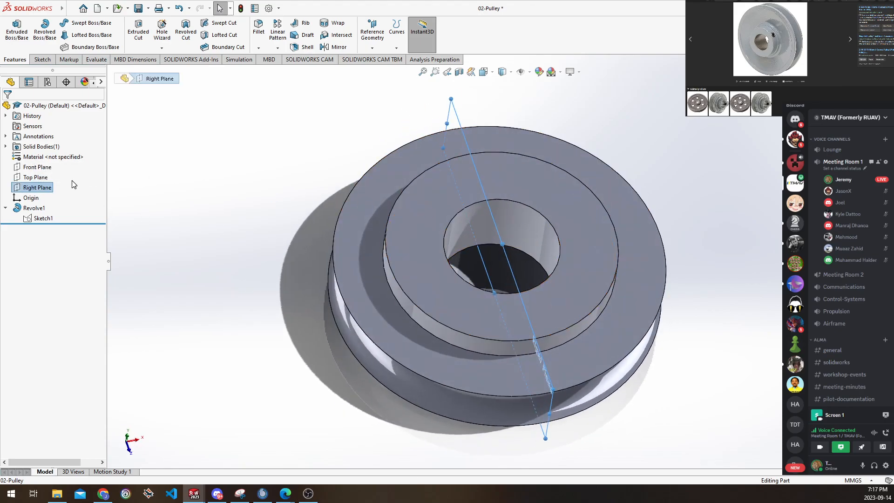
left_click(47, 177)
left_click(23, 167)
left_click(22, 177)
left_click(25, 188)
left_click(75, 174)
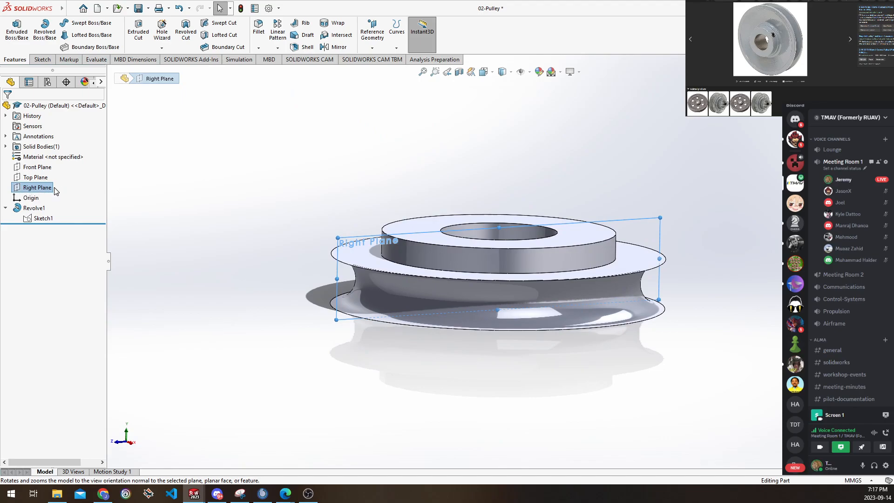
left_click(46, 60)
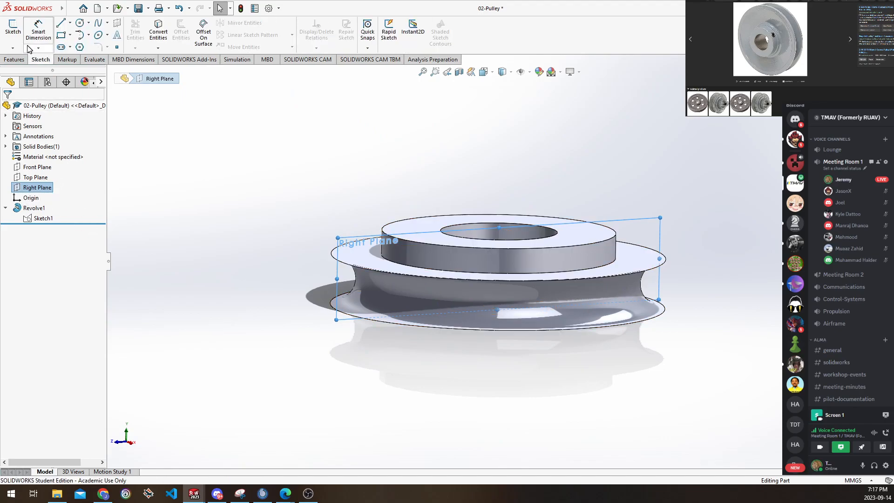
left_click(14, 29)
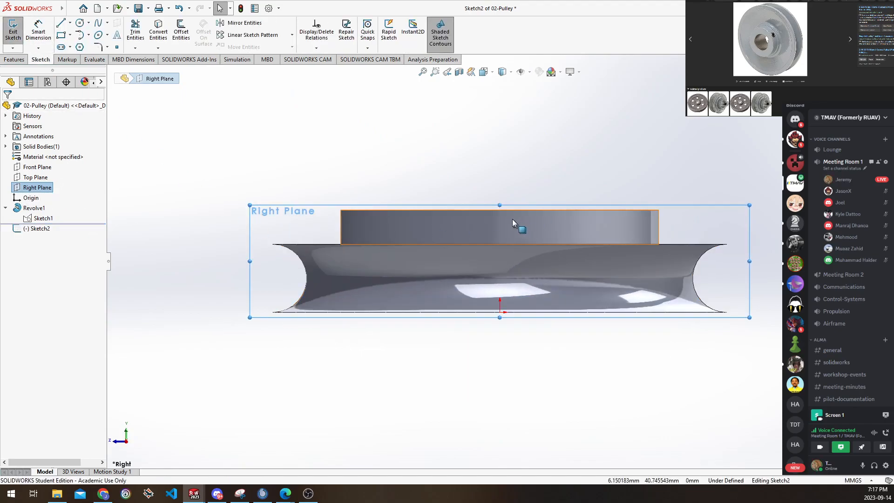
left_click_drag(500, 204, 500, 108)
left_click_drag(500, 317, 507, 415)
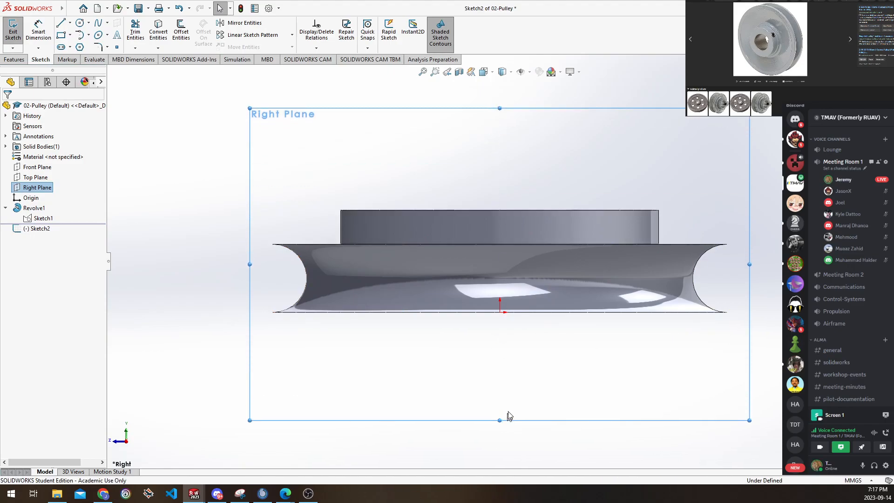
Sketch a tall center rectangle on the origin, about 18 mm wide and 160 mm high, reaching above the hub
scroll(496, 201, "down", 2)
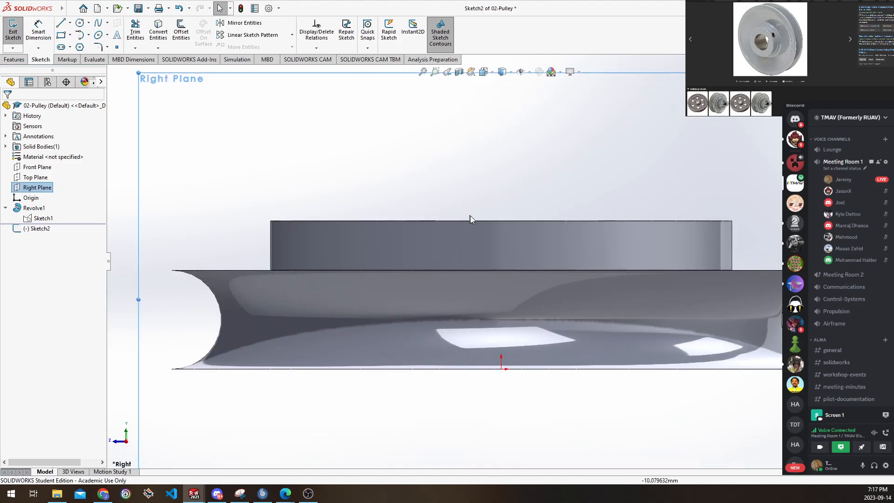
scroll(467, 215, "down", 1)
left_click(61, 35)
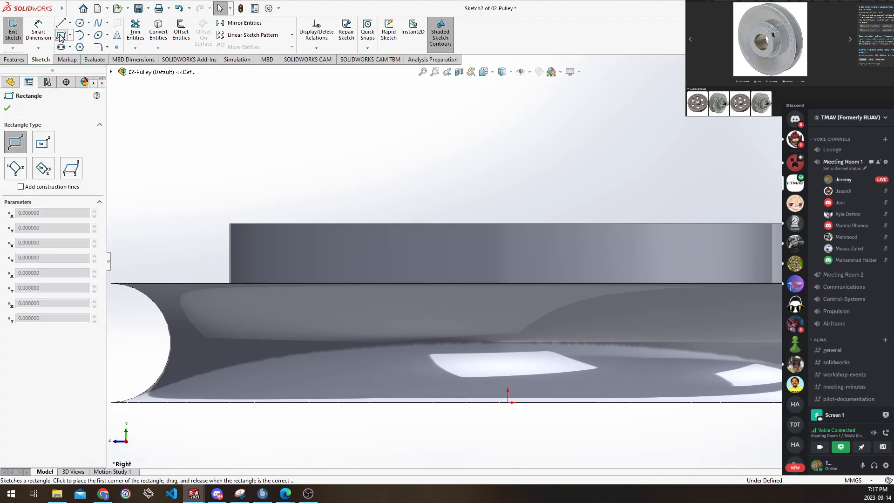
left_click(70, 34)
left_click(72, 62)
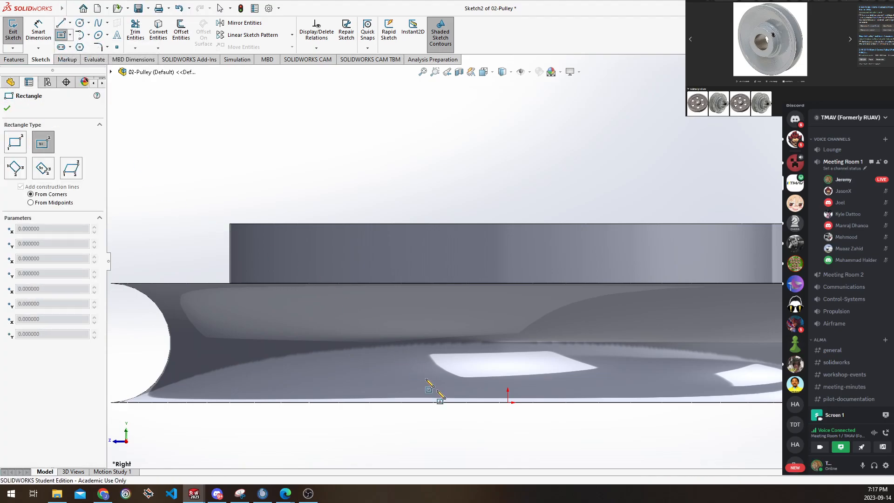
left_click(508, 402)
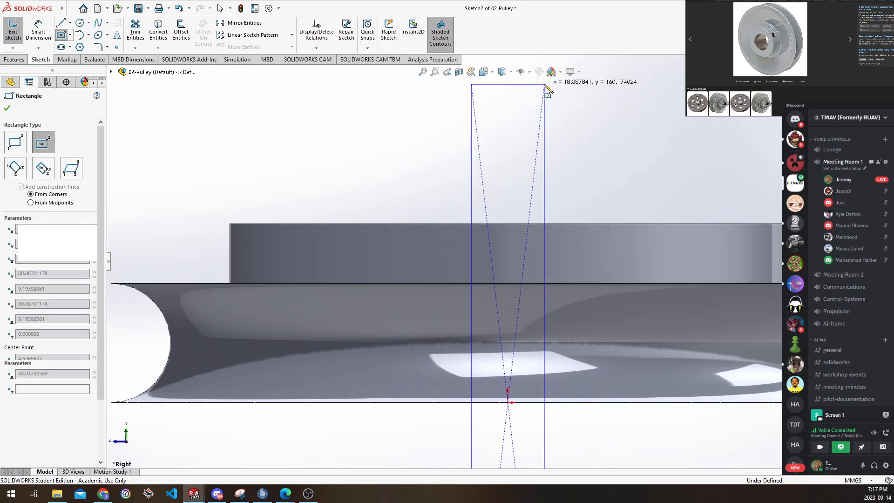
left_click(544, 84)
Dimension the rectangle's width to 5 mm
left_click(38, 32)
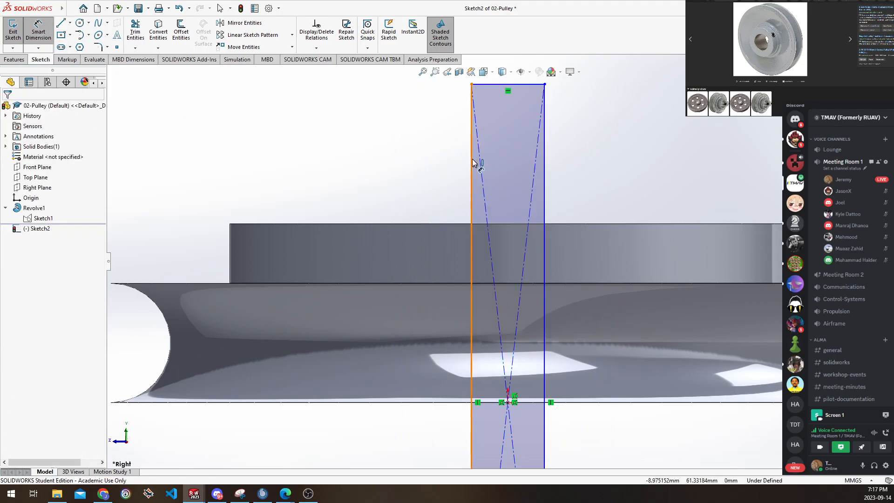
left_click(544, 177)
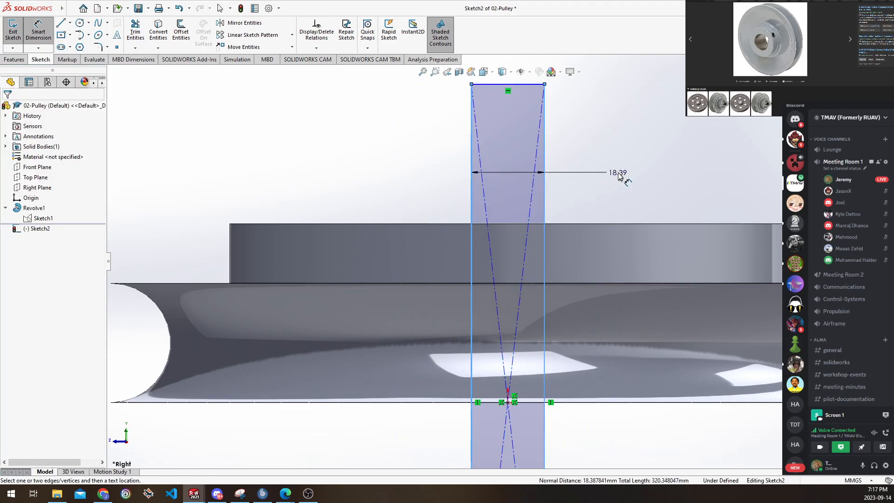
left_click(618, 175)
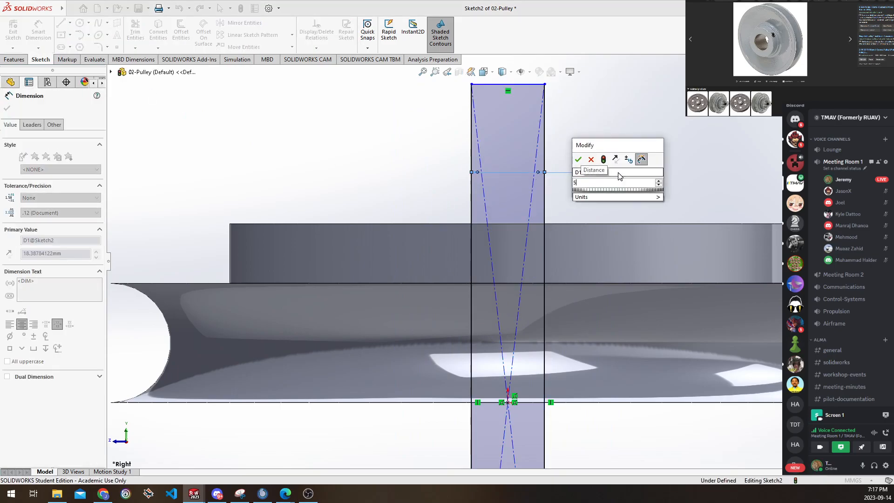
key("Return")
type("5.00mm")
key("Return")
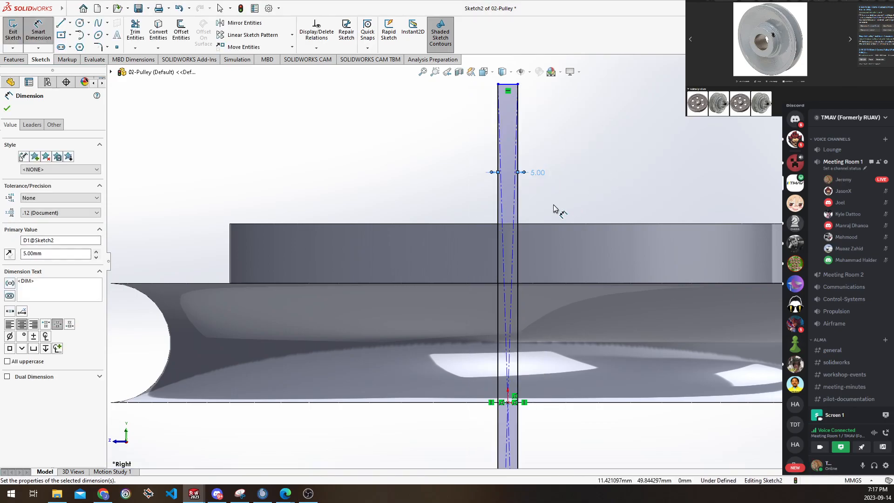
key("f")
scroll(547, 215, "down", 2)
key("Escape")
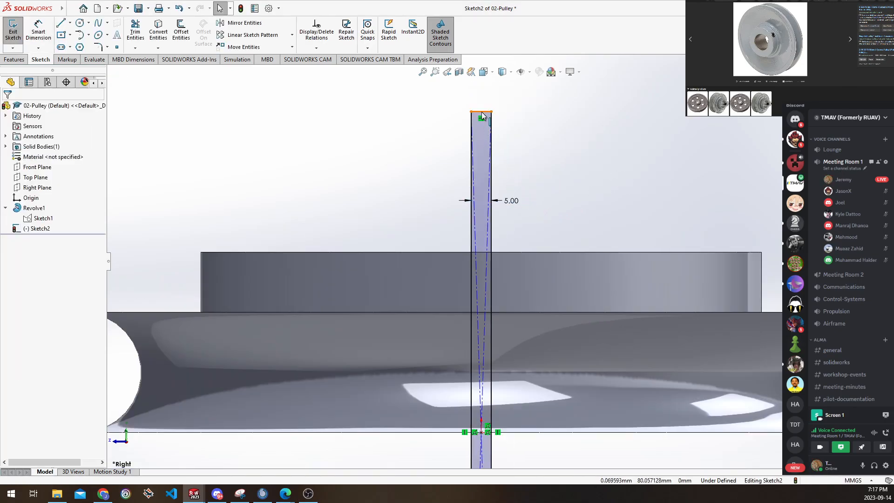
Make the rectangle's upper short side collinear with the bore edge on the hub's top face
left_click(464, 114)
middle_click_drag(465, 149, 489, 261)
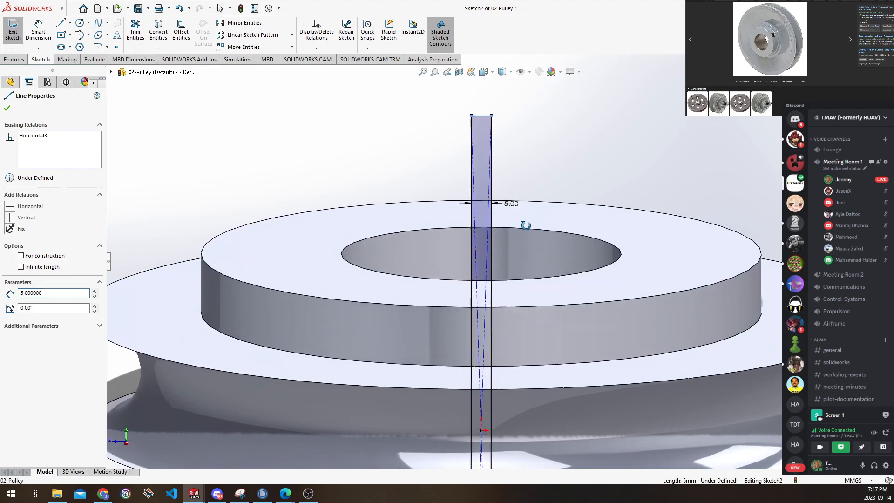
left_click(495, 282, "ctrl")
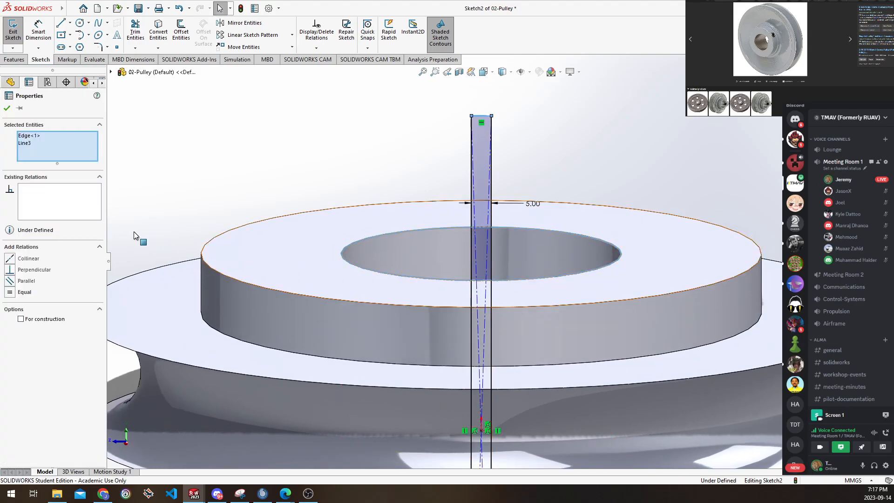
left_click(8, 261)
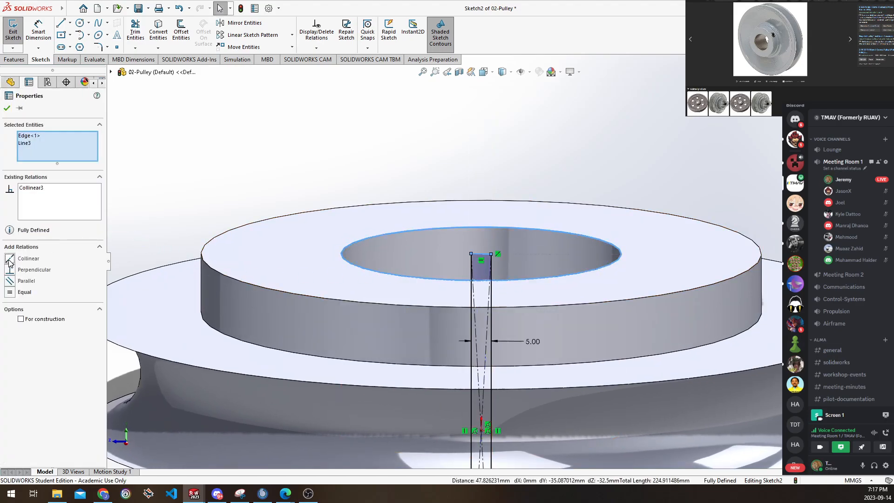
mouse_move(379, 281)
middle_mouse_down()
mouse_move(435, 194)
mouse_move(440, 239)
mouse_move(481, 305)
middle_mouse_up()
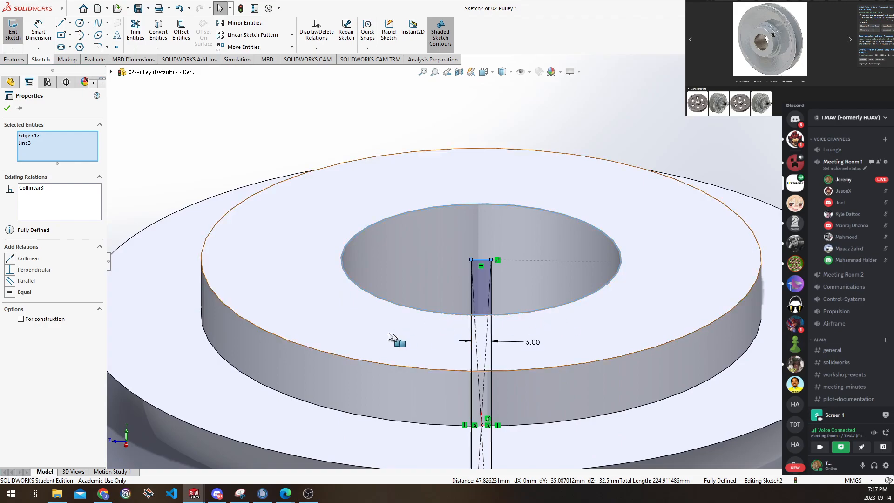
middle_click_drag(409, 340, 439, 319)
scroll(439, 319, "up", 5)
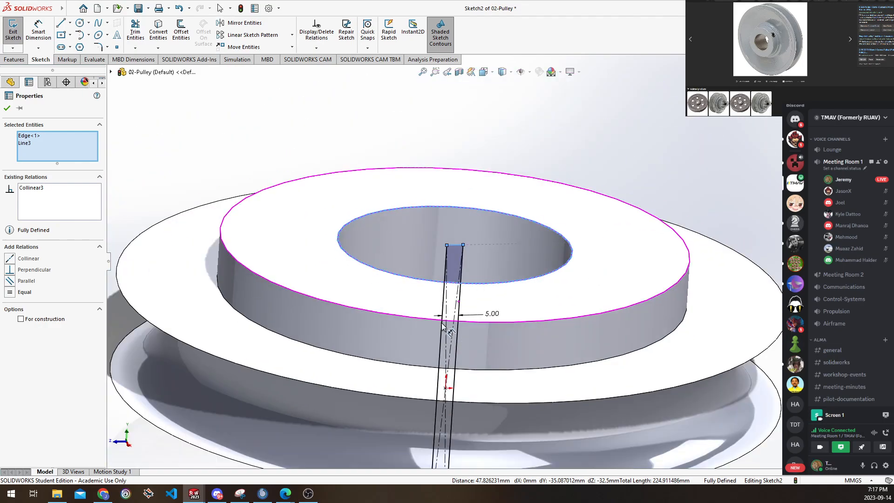
left_click(6, 109)
Sketch a corner rectangle inside the upper end of the 5 mm wide profile, spanning its full width and about 8.3 mm high
middle_click_drag(405, 176, 474, 262)
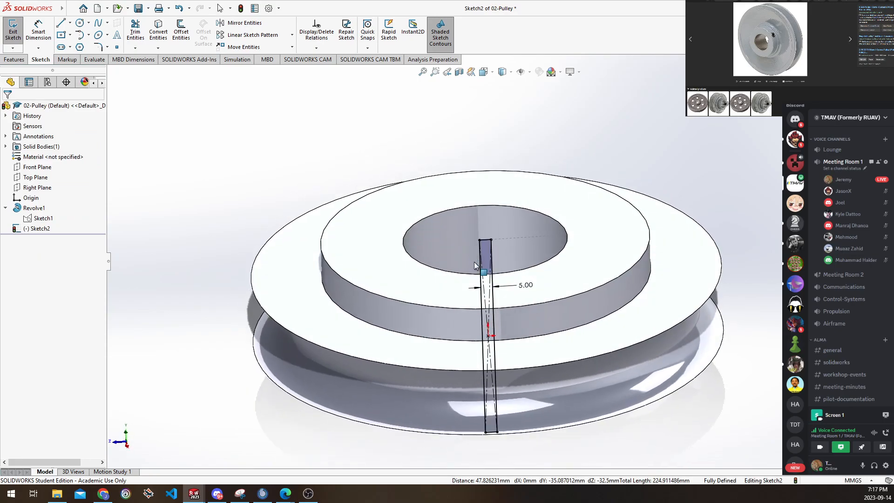
scroll(474, 261, "down", 2)
left_click(69, 36)
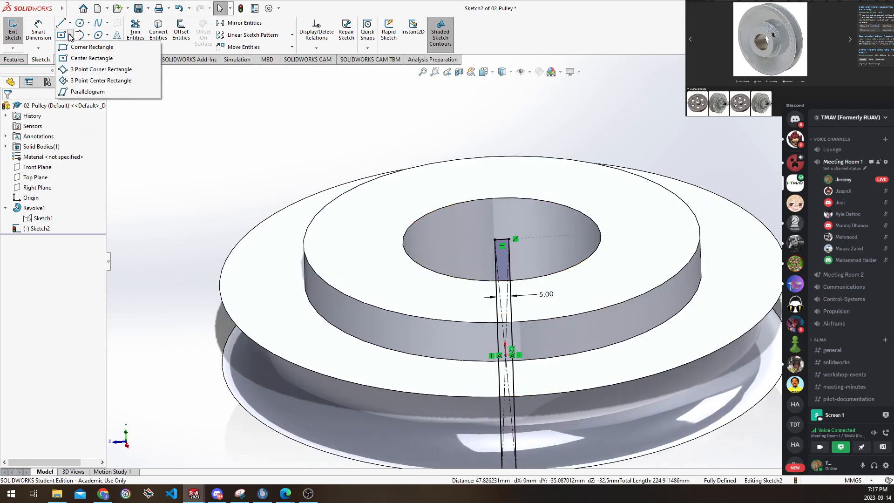
left_click(70, 47)
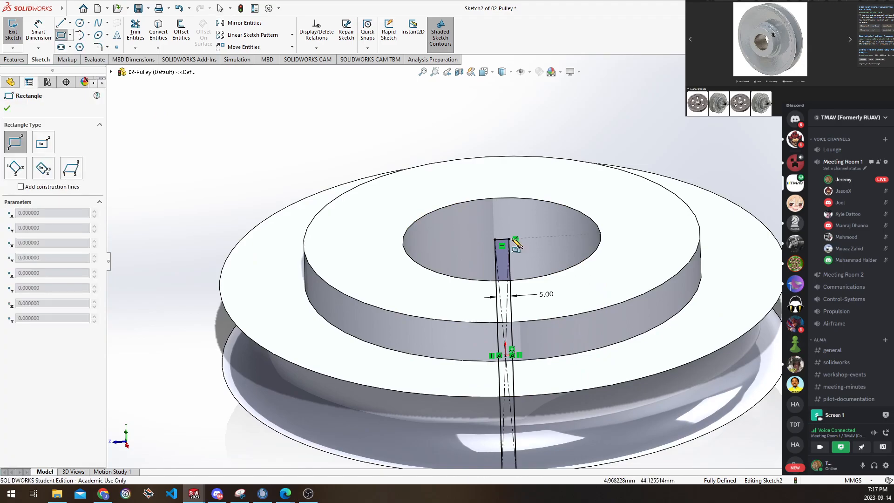
left_click(509, 239)
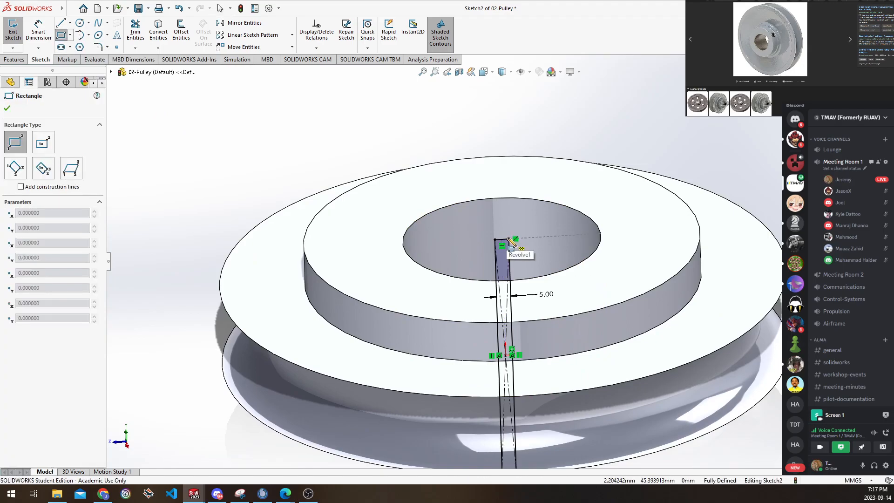
left_click(494, 259)
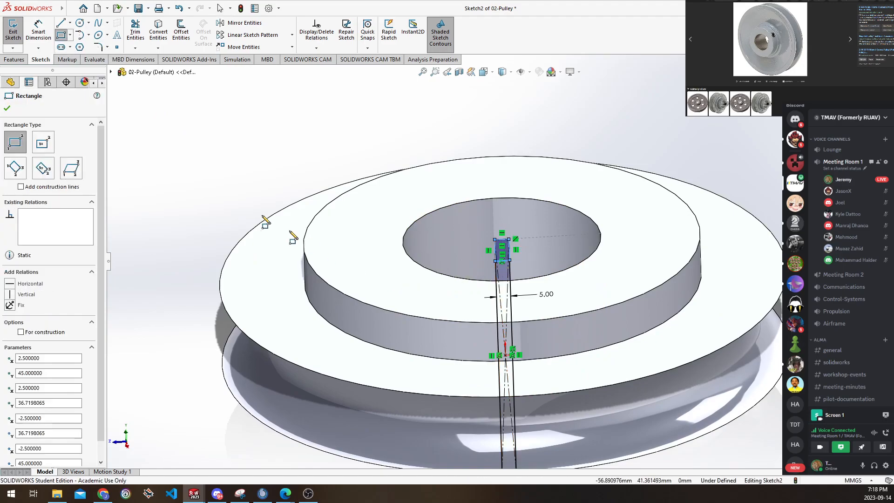
Dimension the small rectangle's height to 5 mm
left_click(28, 40)
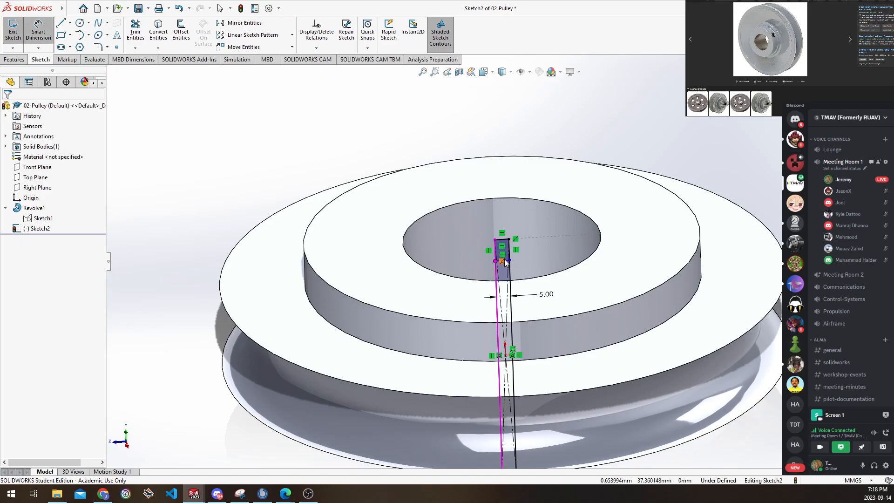
left_click(502, 242)
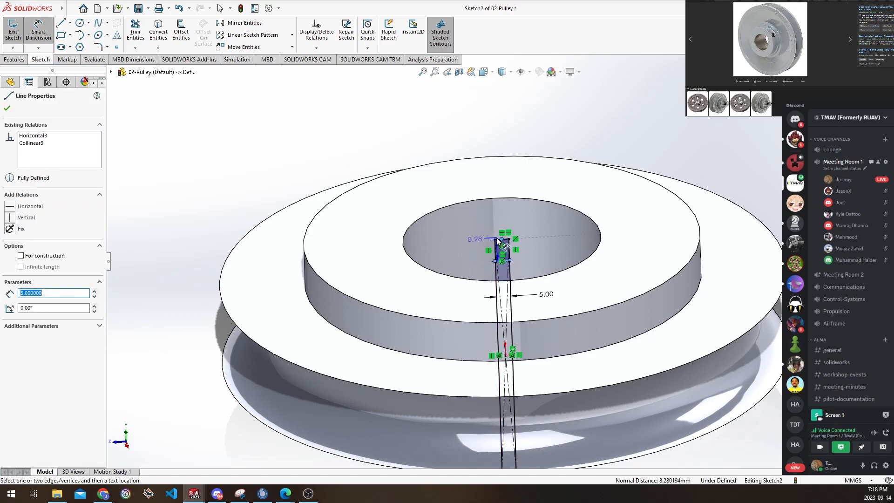
left_click(477, 252)
type("5")
key("Return")
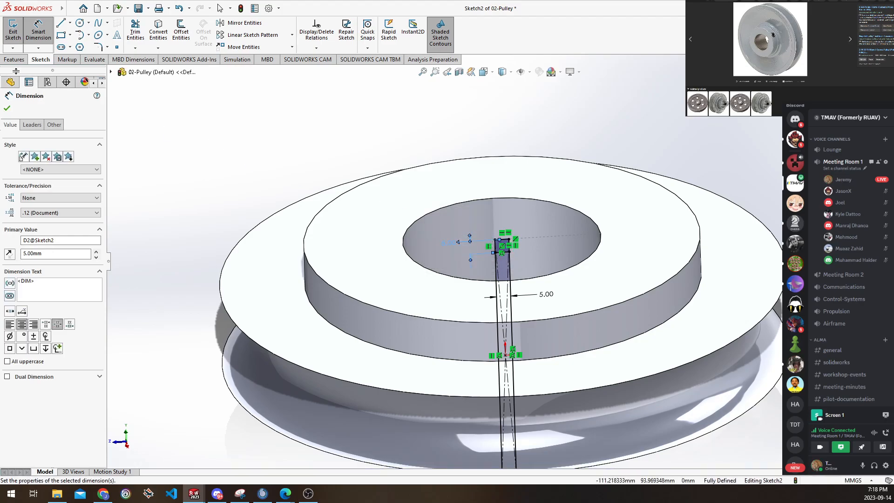
Start an extruded cut using only the small square region and stretch its blind depth to 89 mm across the hub
left_click(13, 60)
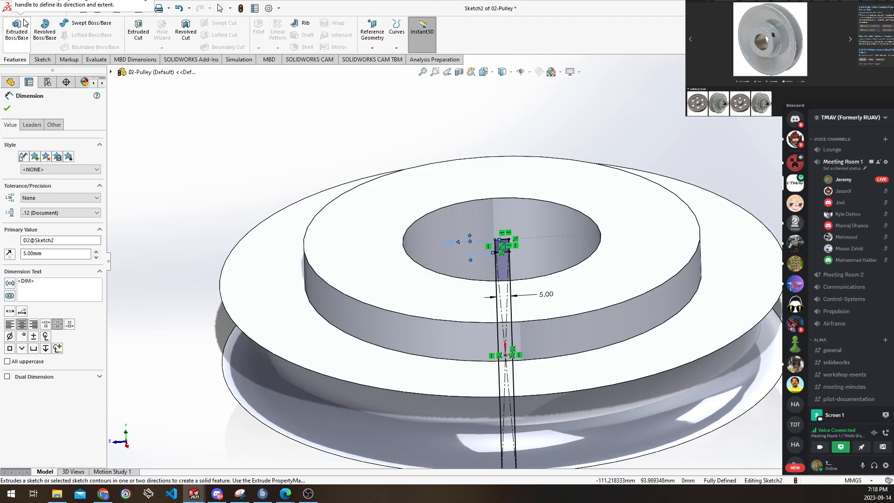
middle_click_drag(624, 237, 587, 195, "ctrl")
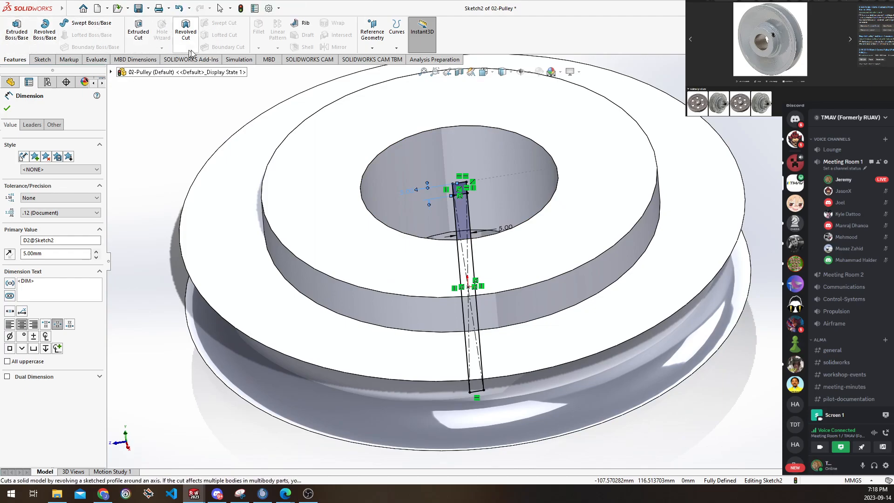
left_click(135, 36)
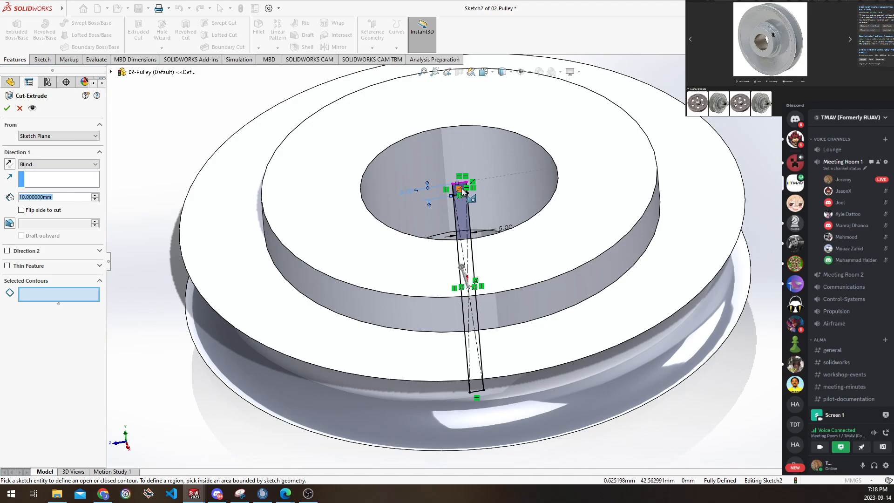
scroll(462, 191, "down", 5)
left_click(482, 235)
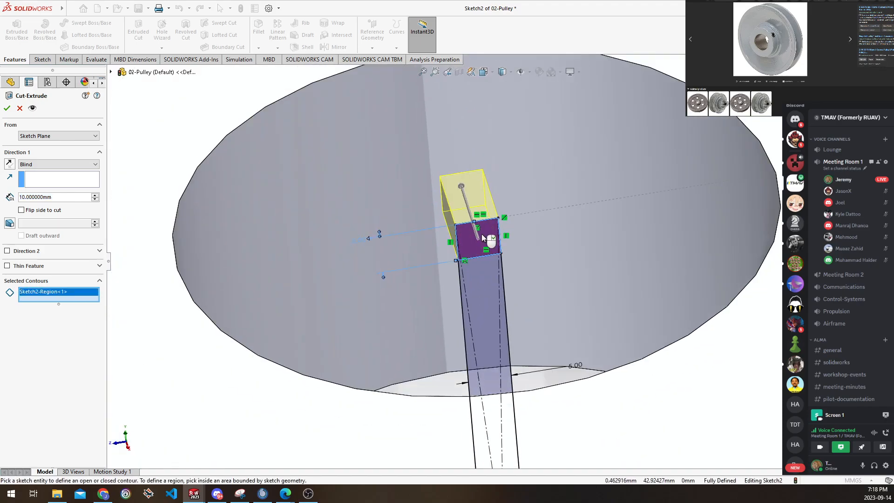
scroll(482, 236, "up", 5)
left_click_drag(484, 230, 401, 89)
middle_click_drag(486, 169, 559, 270, "ctrl")
scroll(426, 254, "down", 3)
scroll(542, 267, "down", 1)
scroll(536, 268, "up", 1)
scroll(557, 283, "down", 1)
scroll(559, 270, "up", 1)
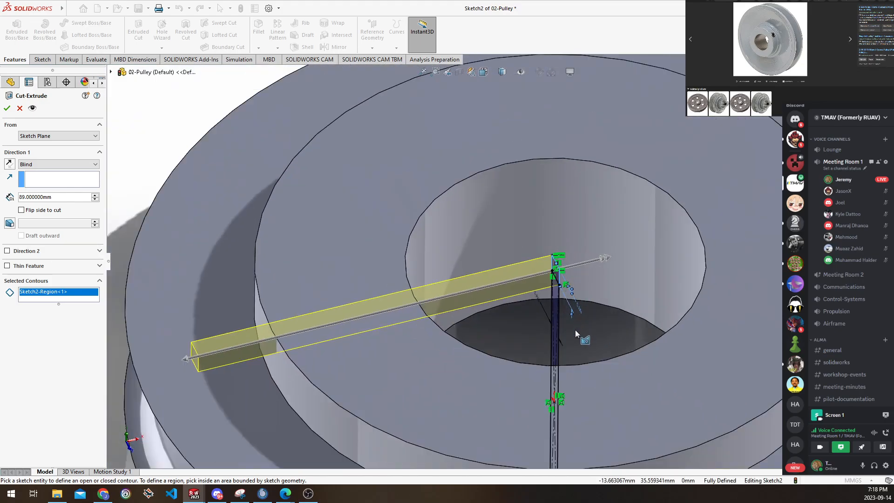
middle_click_drag(575, 330, 692, 280, "ctrl")
middle_click_drag(533, 246, 516, 266)
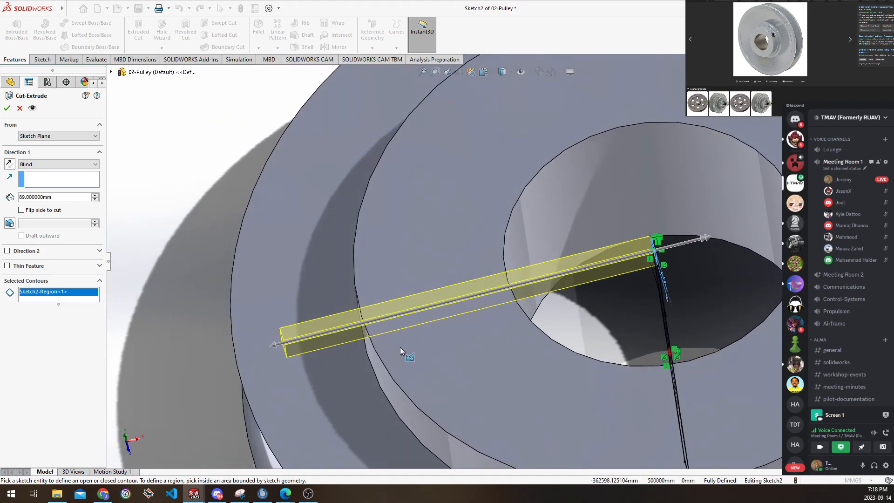
Start the cut from an offset of 30 mm with the offset direction reversed, toward the hub's wall
left_click(60, 136)
left_click(48, 163)
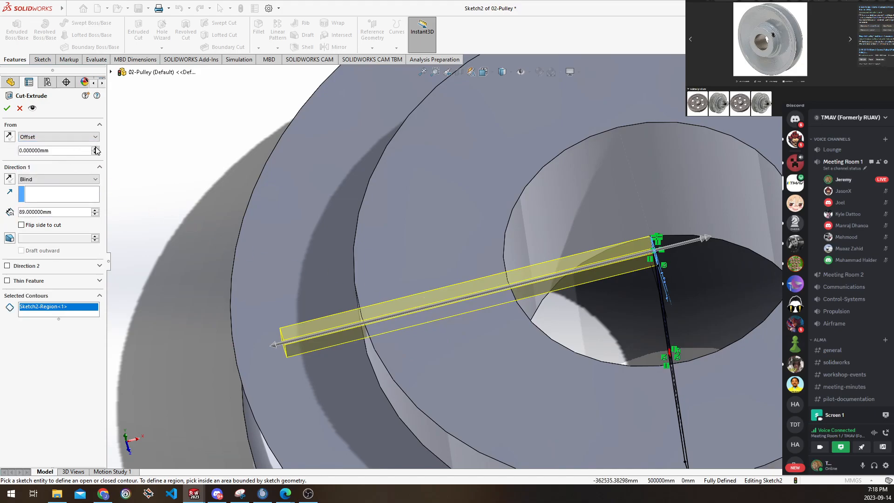
left_click(96, 149)
scroll(98, 154, "down", 3)
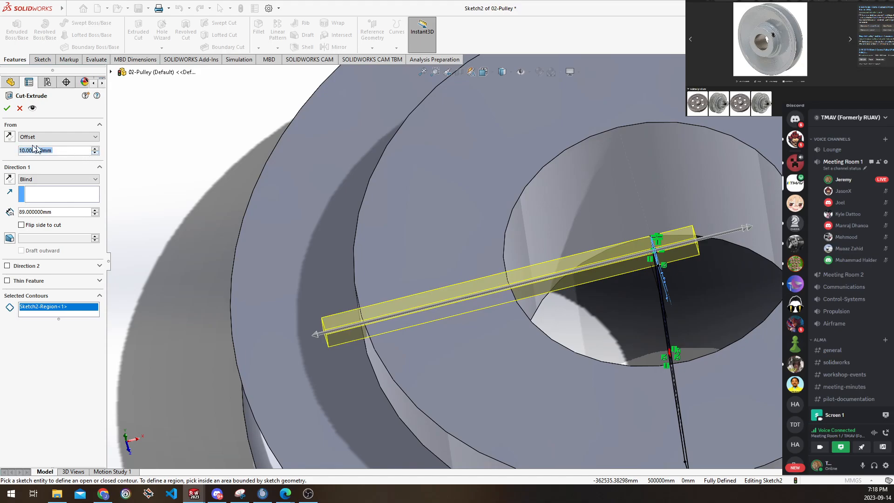
left_click(7, 135)
left_click(95, 148)
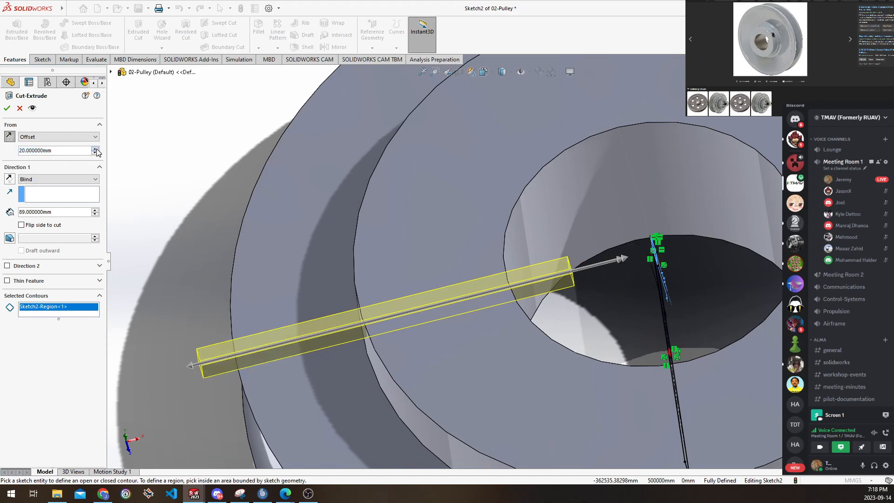
left_click(95, 148)
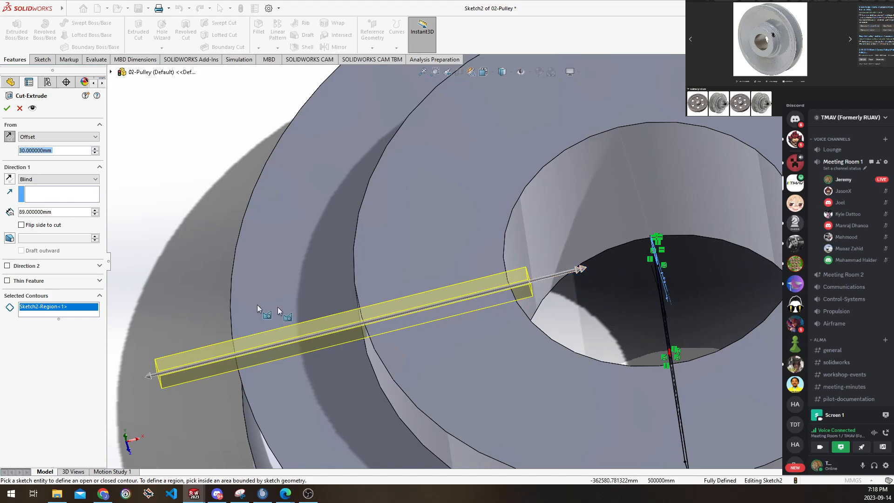
Set the cut's blind depth to 49 mm and finish the slot through one side of the hub
left_click(95, 215)
left_click(95, 214)
left_click(95, 214)
left_click(95, 214)
left_click(95, 214)
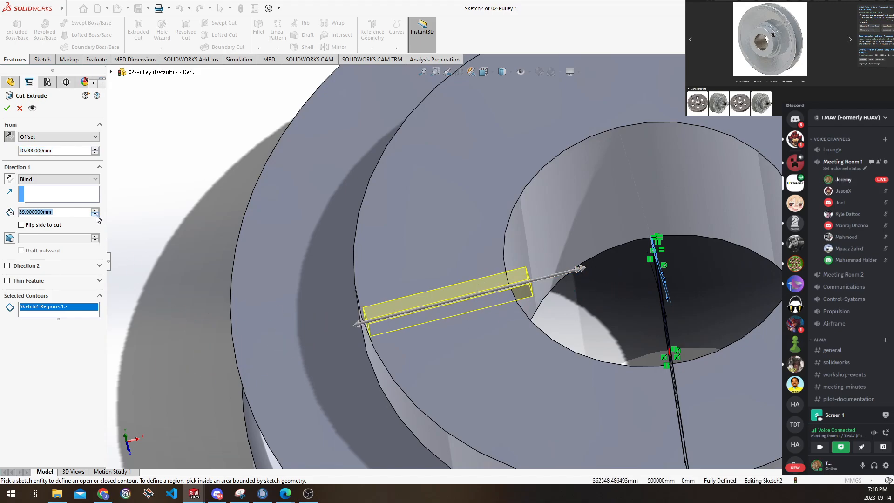
left_click(96, 210)
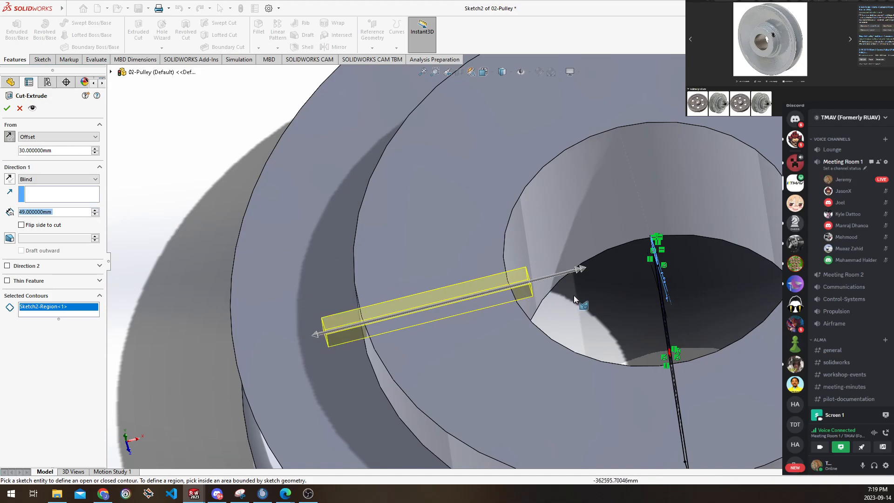
middle_click_drag(569, 297, 587, 281)
left_click(7, 108)
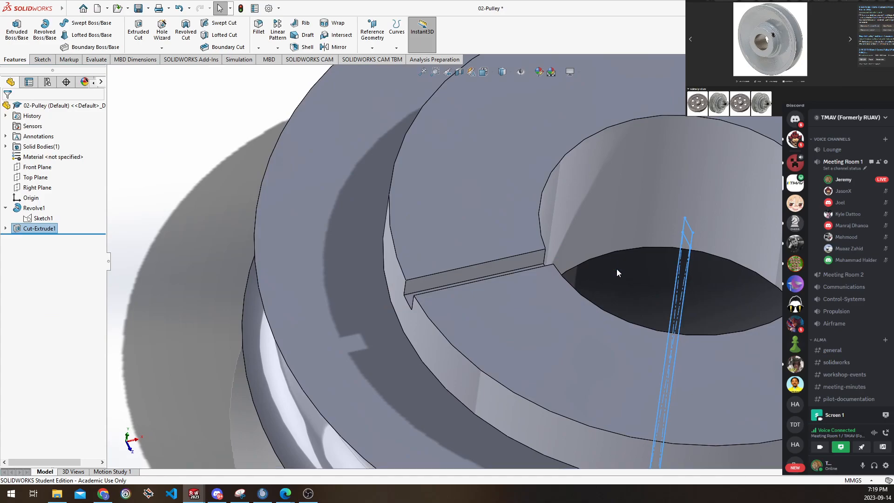
Save the pulley part with its new hub slot
scroll(618, 273, "up", 5)
middle_click_drag(535, 258, 556, 258)
scroll(534, 299, "up", 1)
scroll(556, 260, "down", 2)
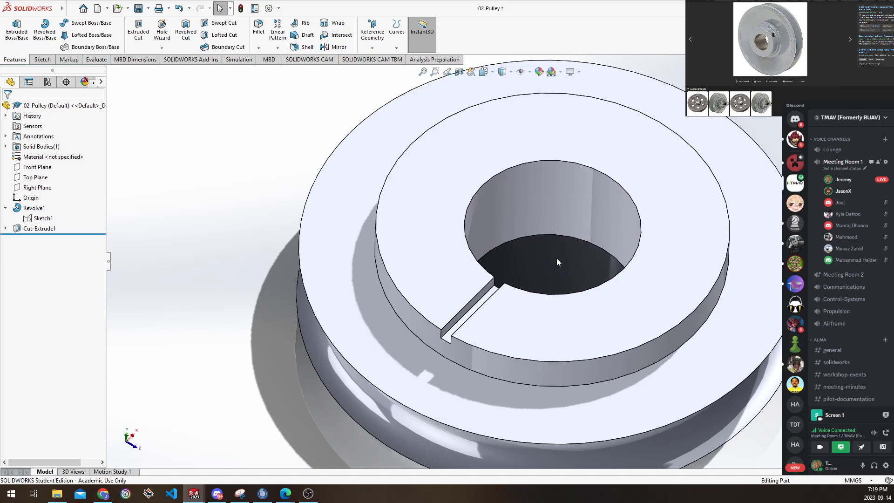
scroll(556, 258, "up", 1)
scroll(556, 258, "up", 2)
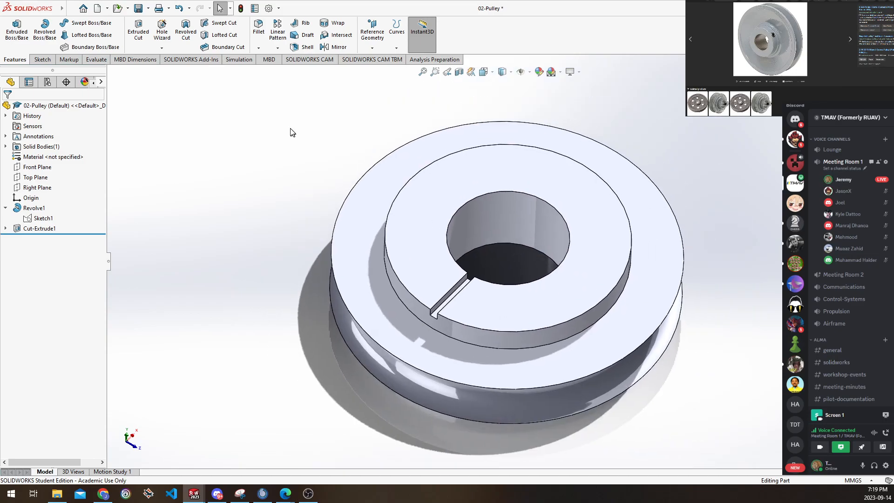
left_click(139, 8)
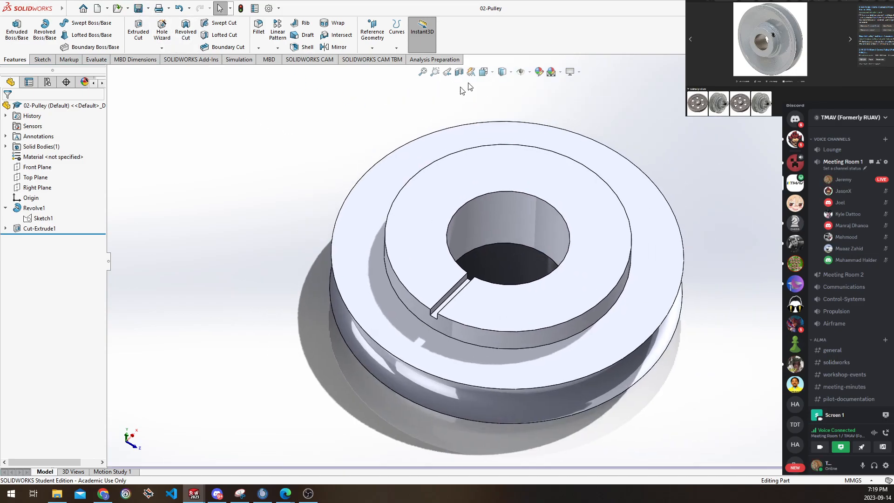
left_click(99, 10)
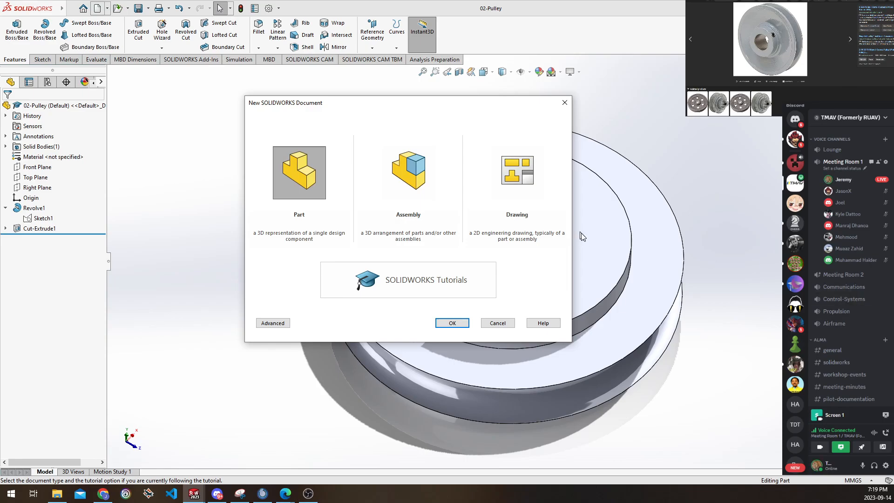
left_click(565, 103)
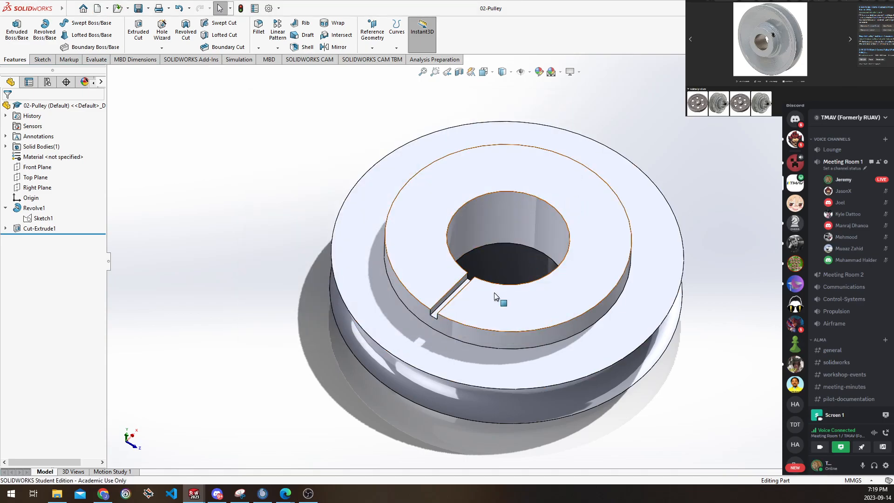
Start a new sketch on the flat ring-shaped flange face surrounding the raised hub
left_click(494, 294)
left_click(499, 356)
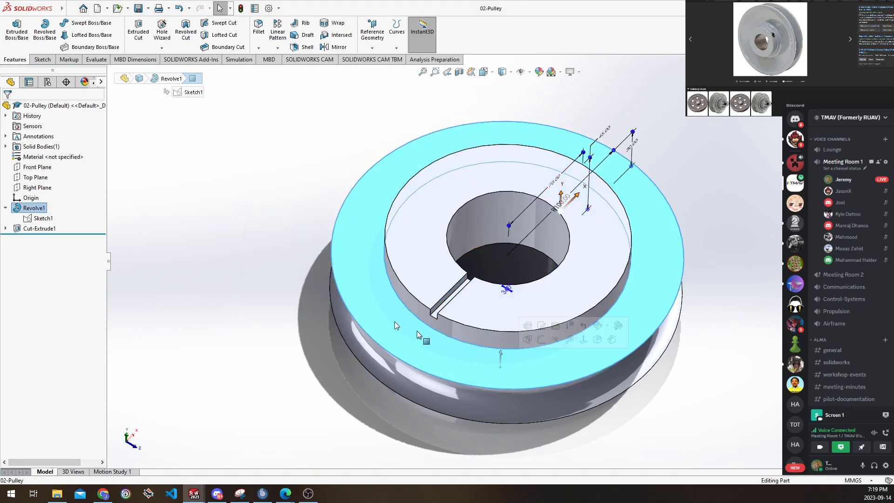
left_click(50, 61)
left_click(13, 32)
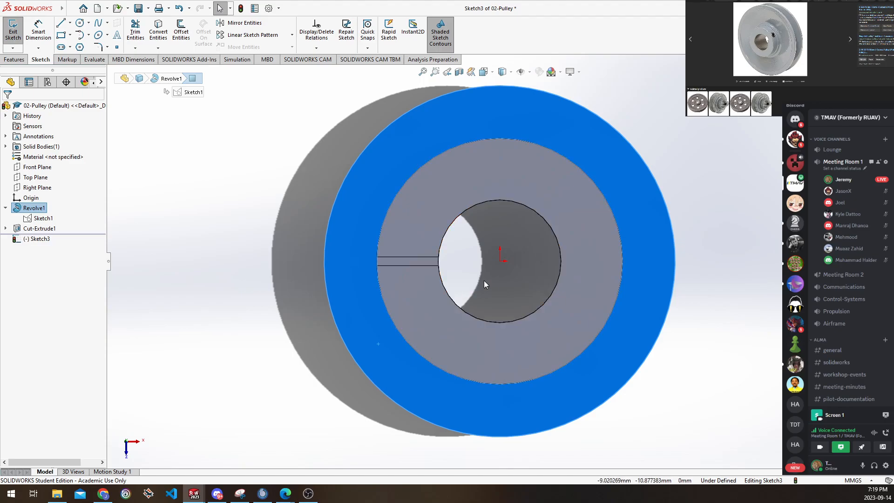
Sketch a circle of about 10 mm radius on the flange in line with the slot, its centre shifted to about 83.5 mm from the origin
middle_click_drag(387, 315, 371, 223)
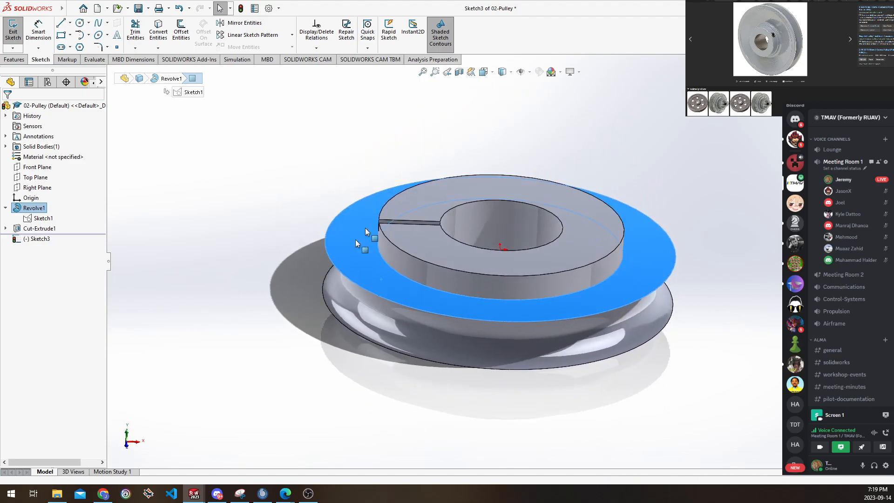
scroll(415, 275, "down", 2)
middle_click_drag(419, 274, 422, 323)
scroll(496, 280, "up", 2)
mouse_move(491, 310)
middle_mouse_down("ctrl")
mouse_move(431, 274)
mouse_move(442, 294)
middle_mouse_up("ctrl")
key("ctrl+8")
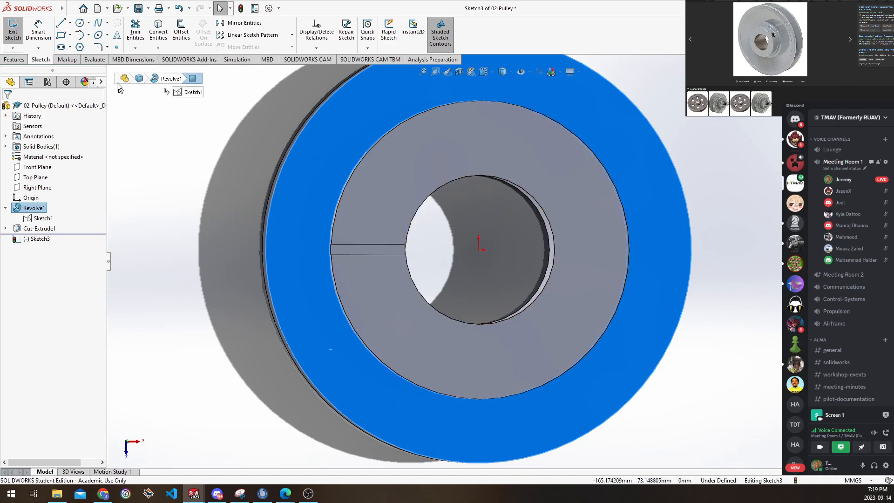
left_click(79, 22)
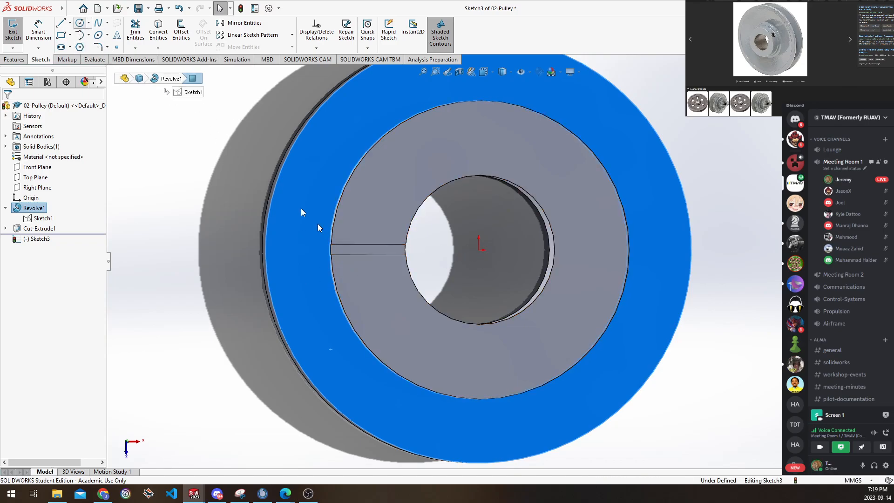
left_click(296, 250)
left_click(311, 267)
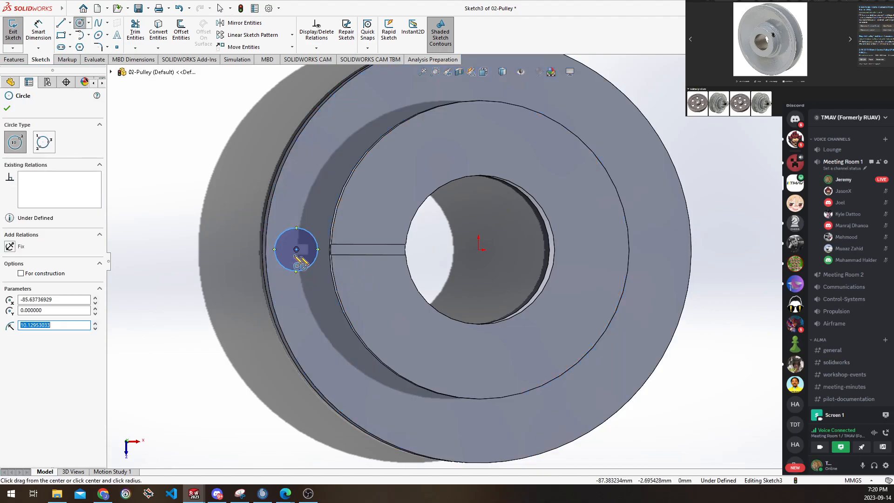
key("Escape")
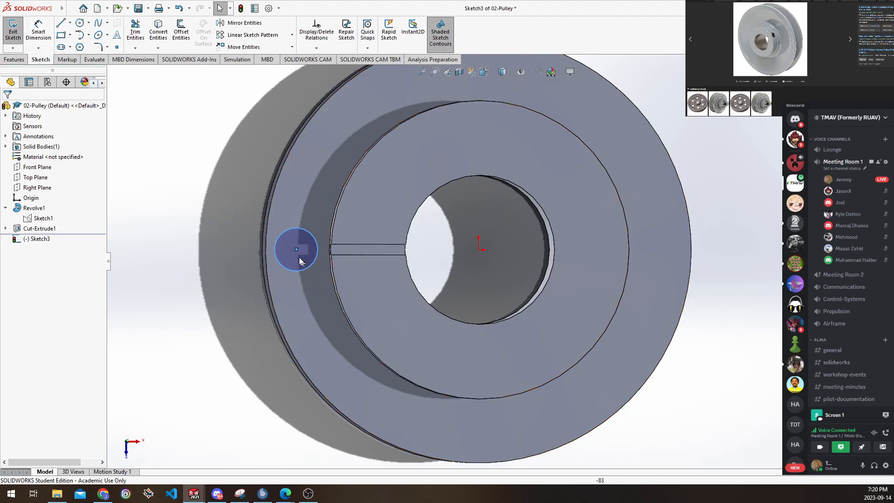
mouse_move(296, 249)
left_mouse_down()
mouse_move(297, 233)
mouse_move(301, 250)
left_mouse_up()
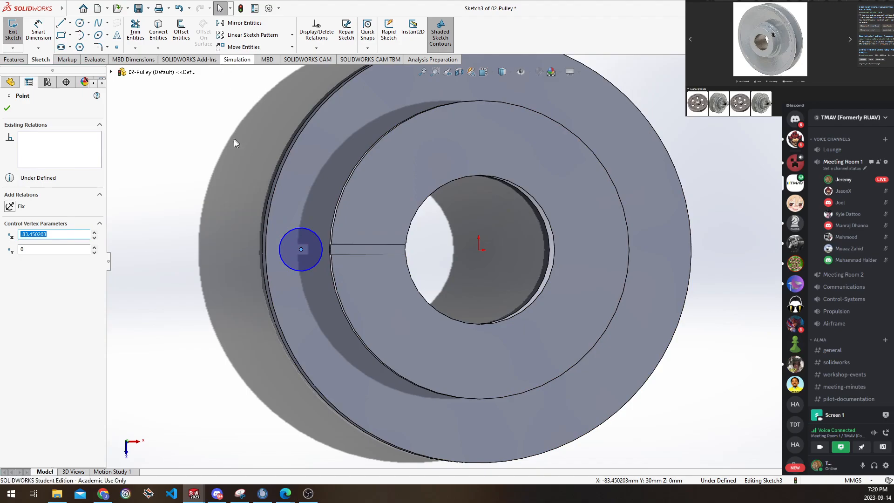
scroll(233, 144, "up", 2)
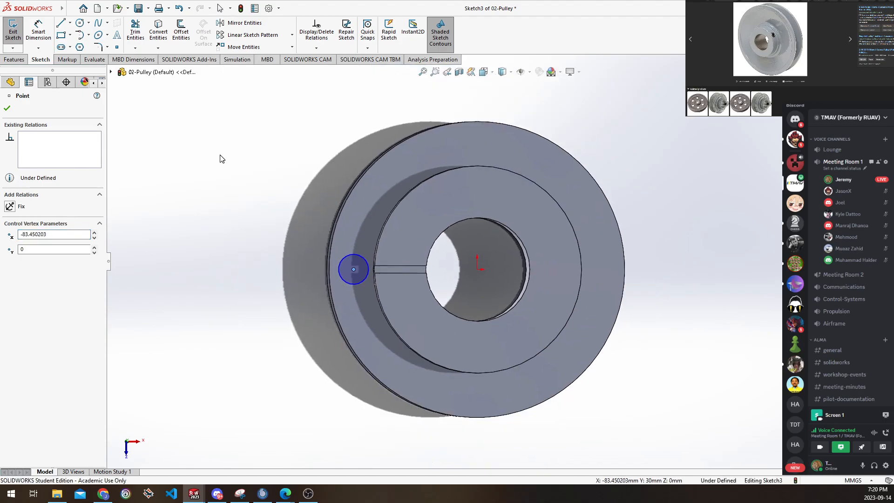
Set up a circular sketch pattern of the small flange circle, centred on the origin
left_click(292, 35)
left_click(271, 61)
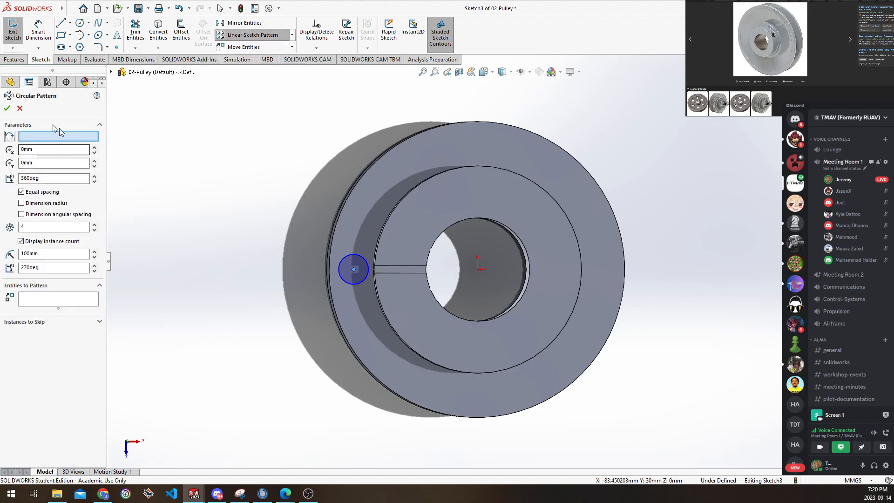
left_click(387, 154)
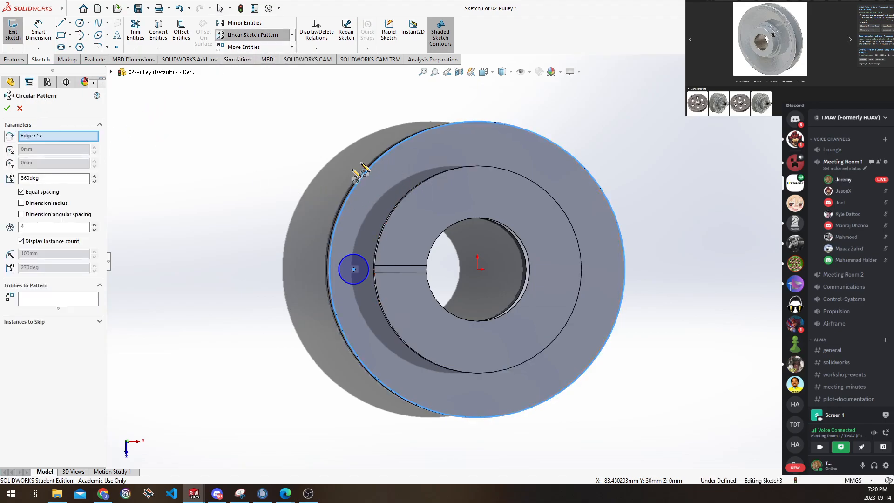
left_click(42, 300)
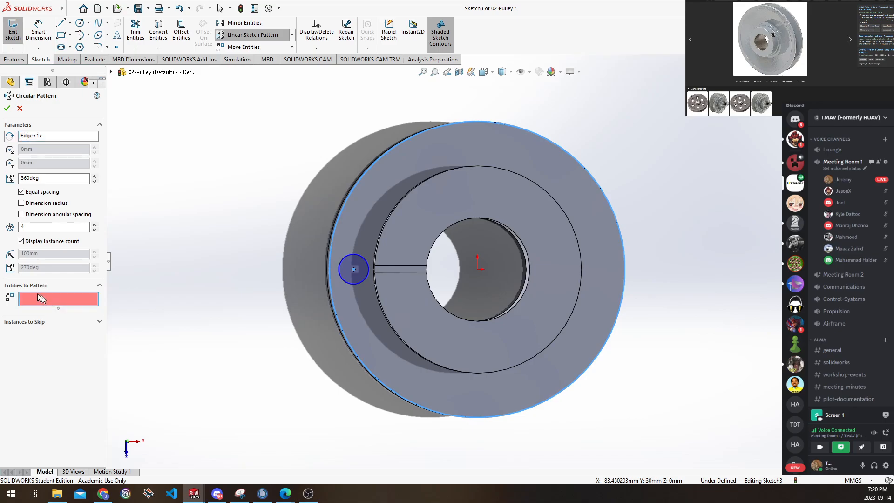
left_click(353, 255)
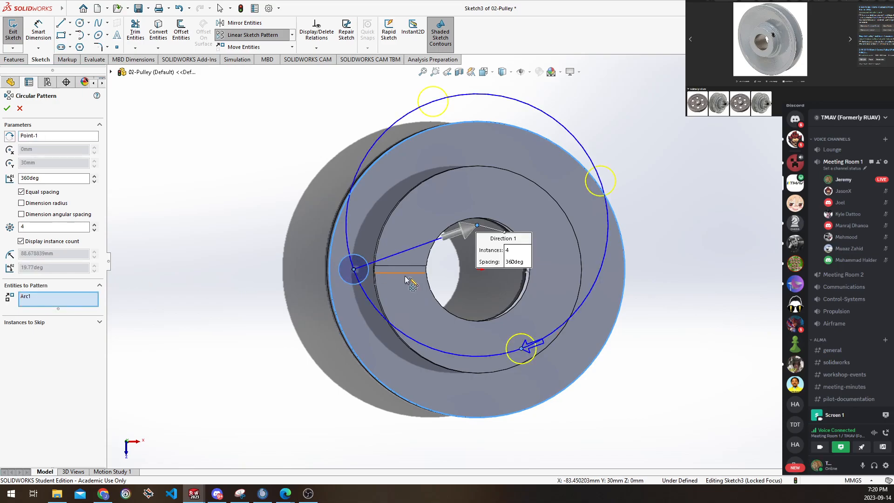
left_click(69, 137)
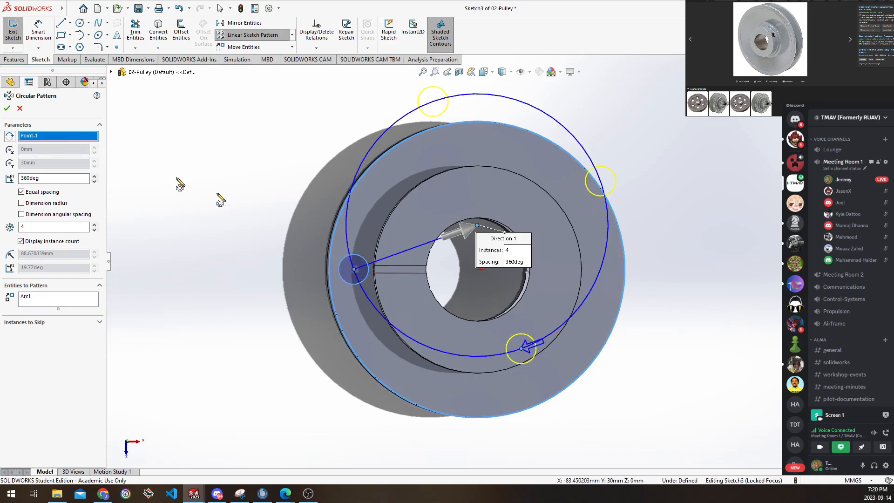
key("Delete")
left_click(474, 270)
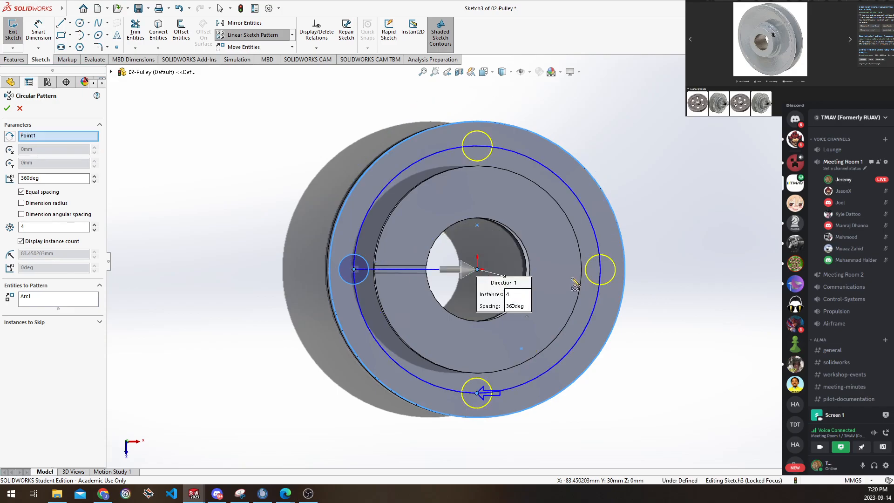
middle_click_drag(608, 371, 350, 331)
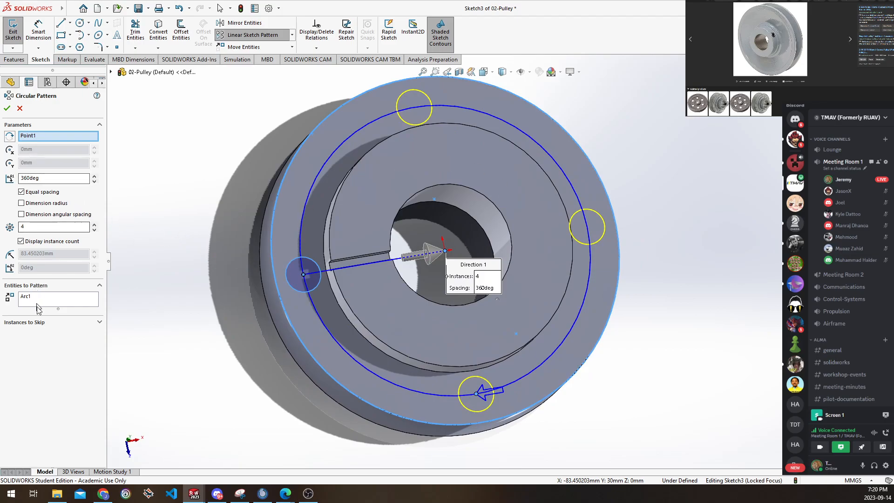
Raise the circular pattern's instance count to 18 over 360 degrees
left_click(47, 229)
left_click(95, 225)
left_click(95, 225)
left_click(96, 225)
left_click(95, 225)
left_click(96, 226)
left_click(96, 226)
left_click(95, 225)
left_click(95, 225)
left_click(95, 226)
left_click(95, 225)
left_click(96, 225)
left_click(96, 226)
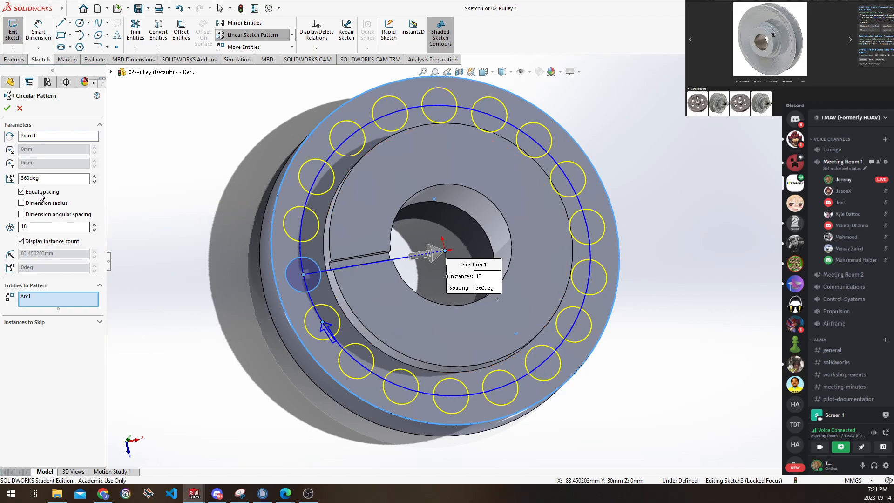
Try unequal spacing with angular values from 7 to 20 degrees for the patterned circles, and discard the circular pattern
left_click(94, 182)
left_click(94, 182)
left_click(93, 182)
left_click(93, 182)
left_click(94, 182)
left_click(93, 182)
left_click(93, 182)
left_click(93, 182)
left_click(93, 182)
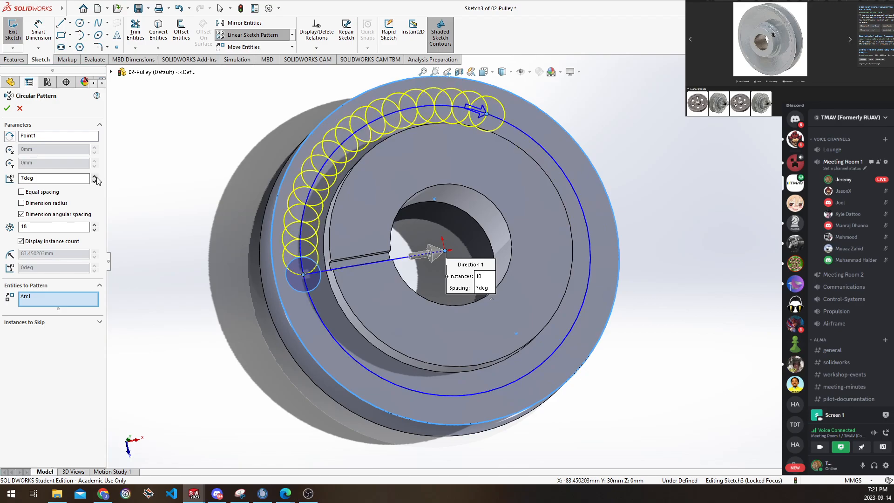
left_click(95, 177)
left_click(94, 177)
left_click(95, 177)
left_click(95, 177)
left_click(95, 178)
left_click(94, 177)
left_click(95, 178)
left_click(95, 177)
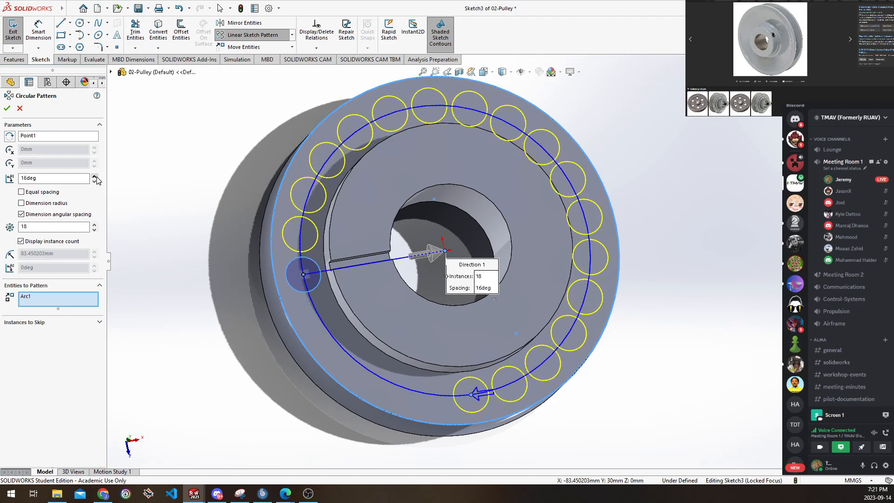
left_click(95, 177)
left_click(95, 177)
left_click(94, 177)
left_click(94, 177)
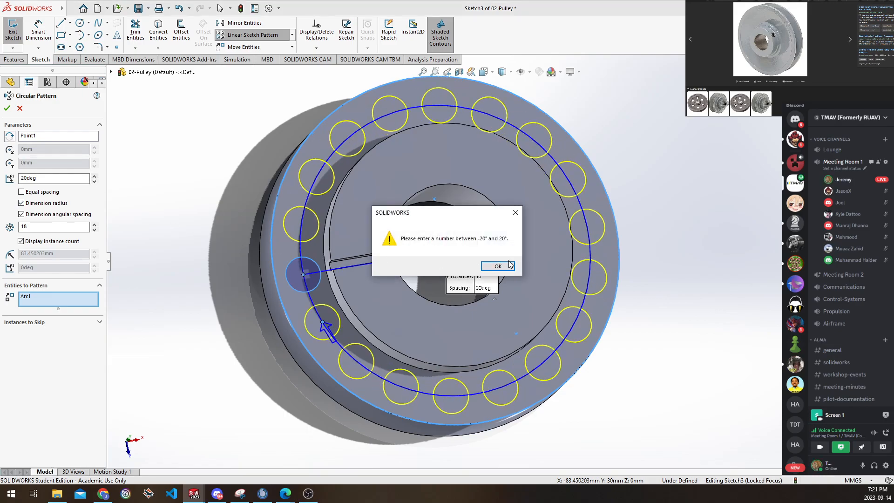
left_click(497, 267)
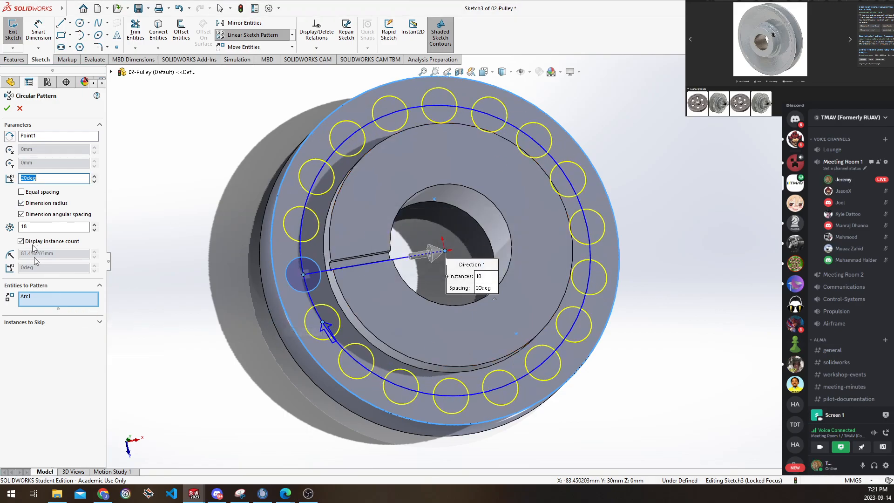
left_click(20, 109)
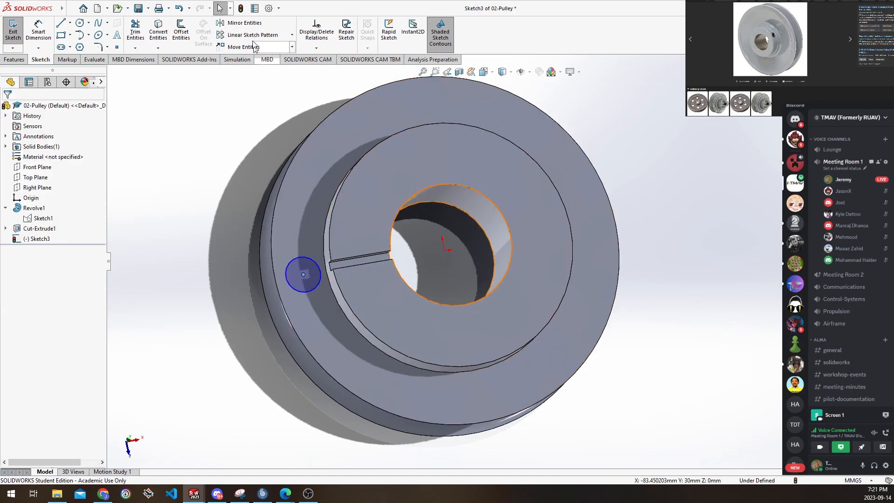
Start a sketch mirror with only the small flange circle as the entity to mirror, leaving out its centre point
left_click(244, 23)
middle_click_drag(242, 150, 223, 167)
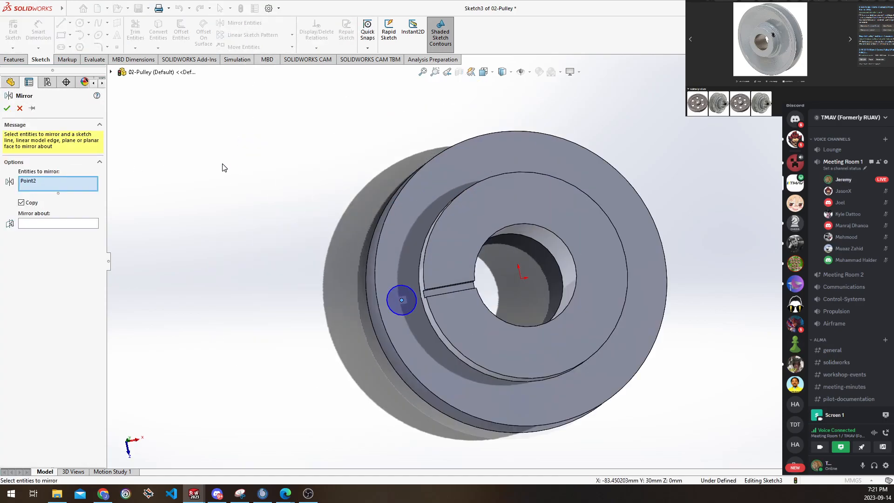
left_click(415, 304)
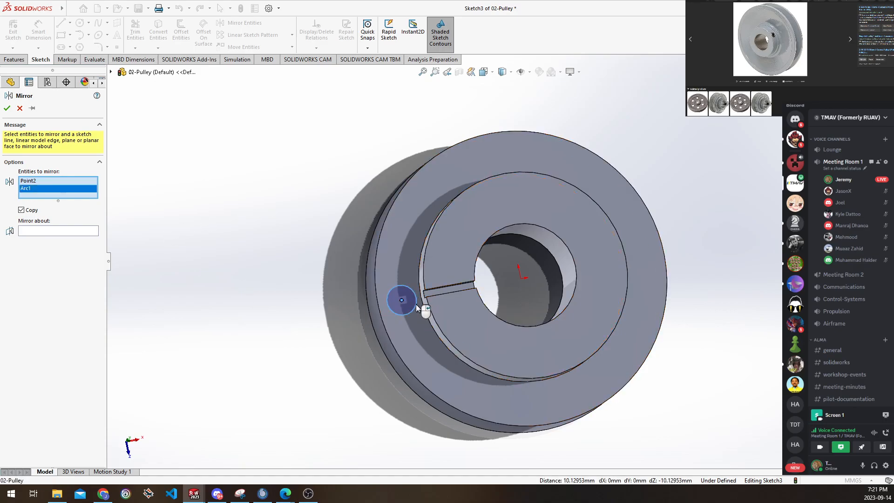
key("Delete")
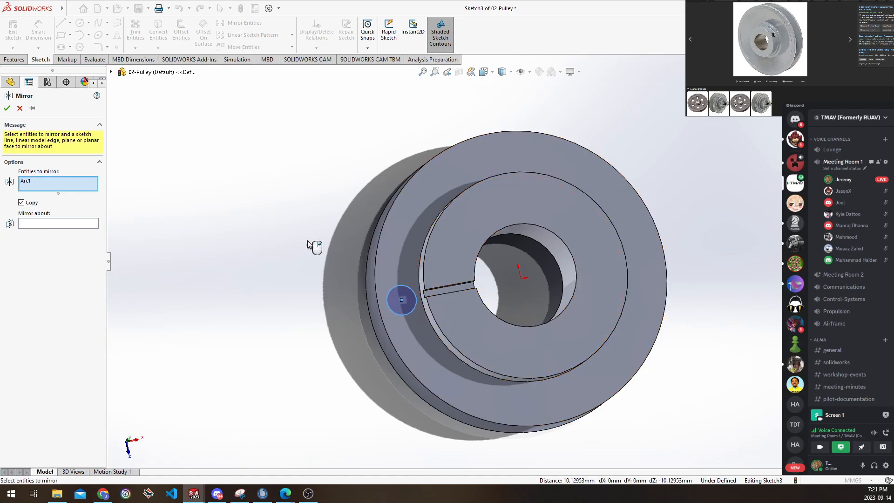
middle_click_drag(545, 293, 522, 273)
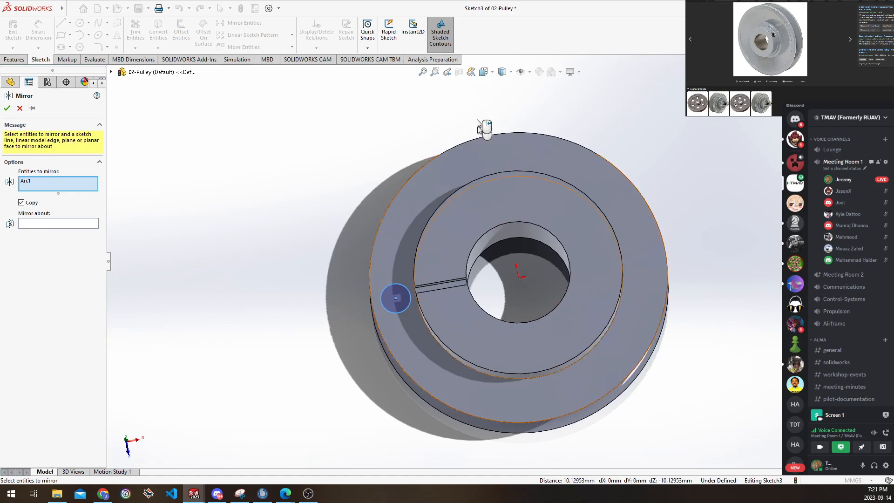
scroll(517, 287, "down", 2)
scroll(514, 281, "up", 1)
mouse_move(514, 282)
middle_mouse_down()
mouse_move(511, 290)
mouse_move(510, 281)
middle_mouse_up()
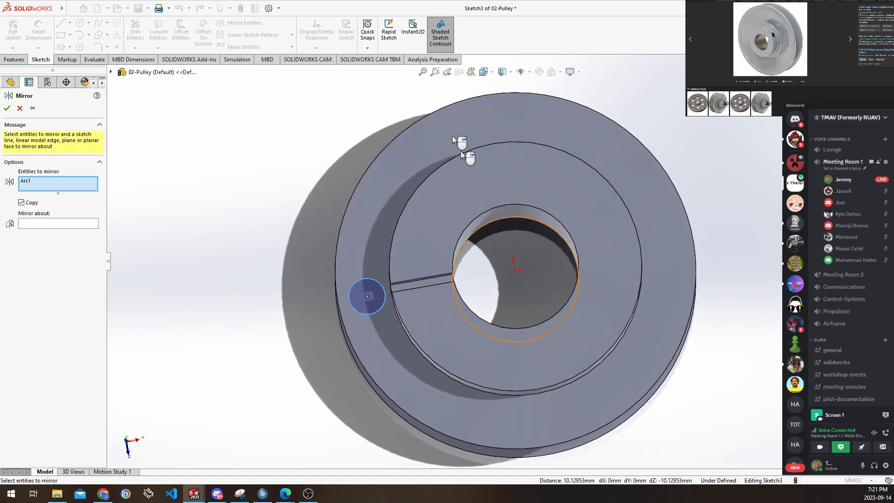
Mirror the flange circle about the Right Plane as a copy and close the sketch
left_click(15, 82)
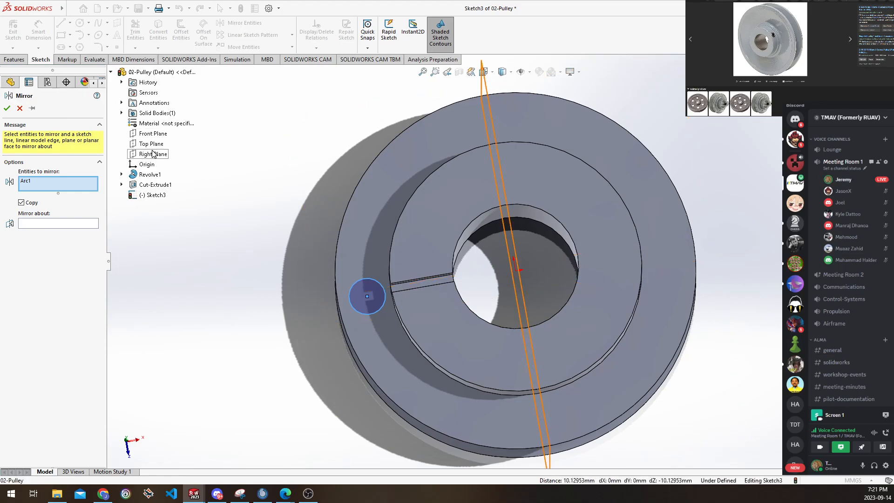
left_click(64, 226)
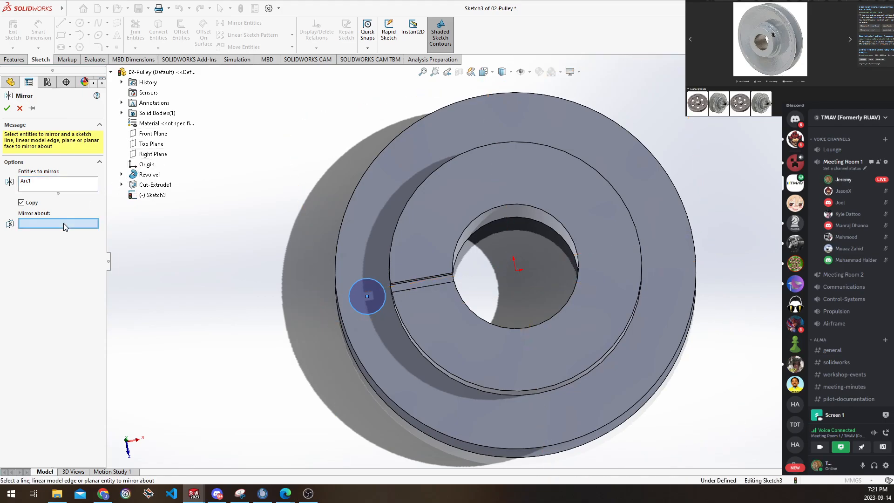
left_click(152, 154)
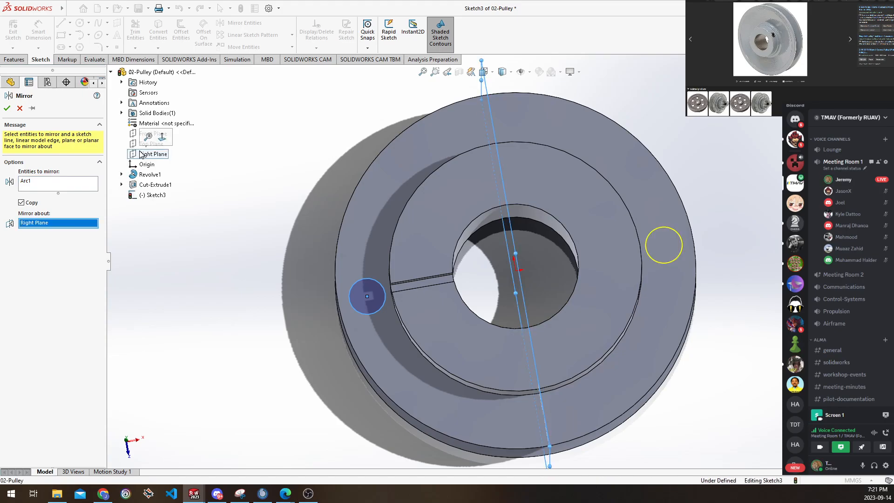
middle_click_drag(387, 314, 506, 302)
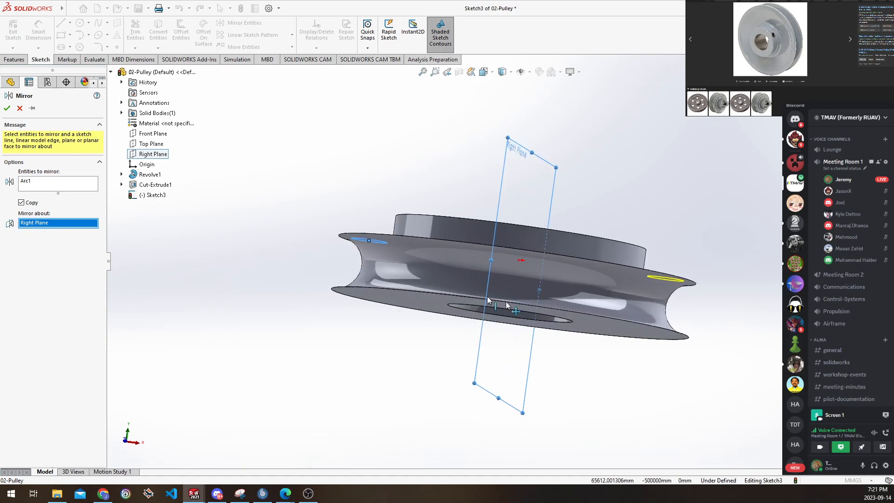
middle_click_drag(509, 146, 565, 305)
middle_click_drag(412, 184, 396, 196)
middle_click_drag(521, 291, 448, 334)
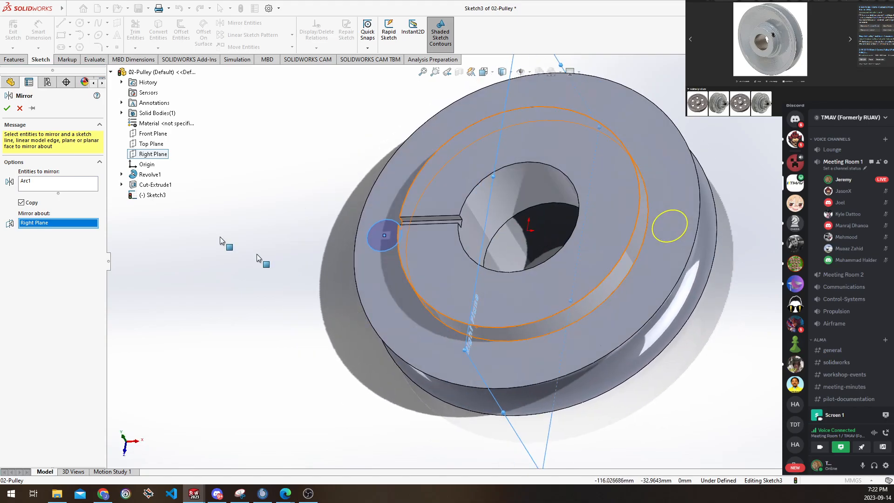
left_click(7, 109)
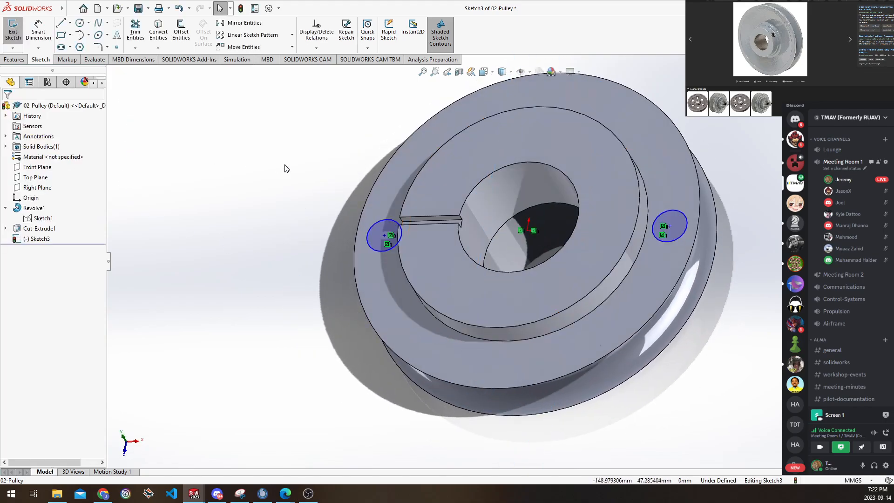
left_click(13, 35)
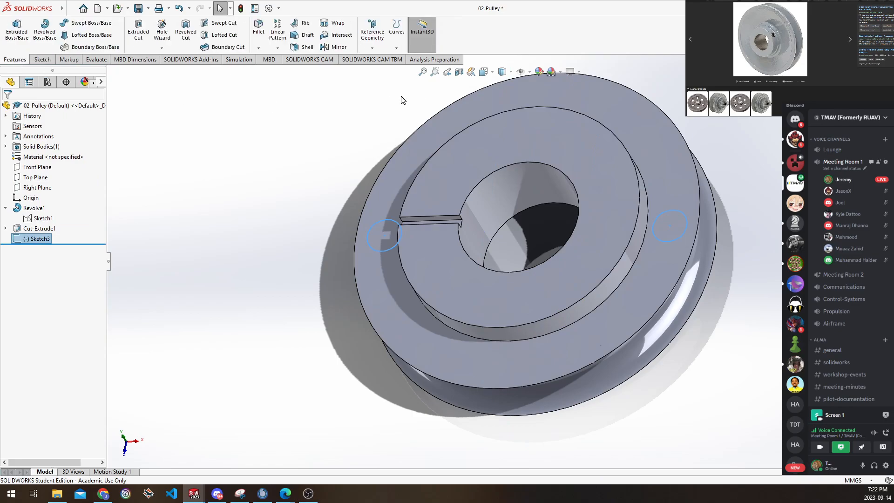
Set up a reference plane offset 60 mm from the Right Plane
left_click(371, 42)
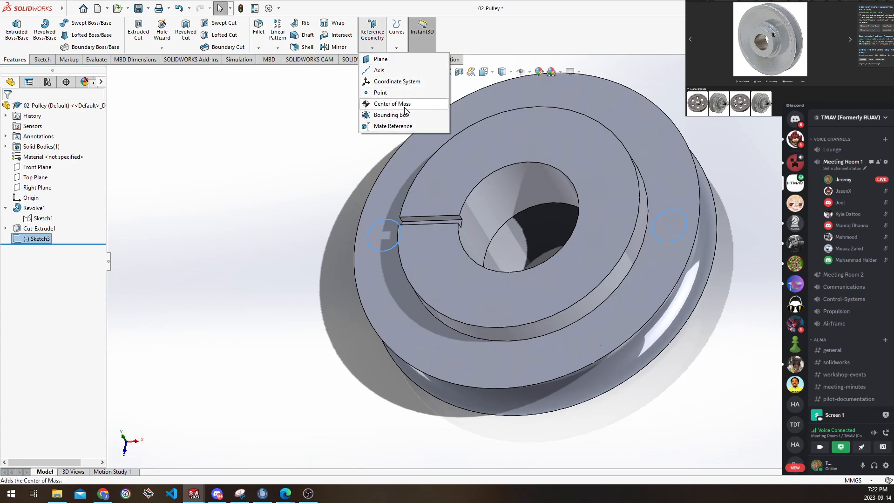
left_click(380, 60)
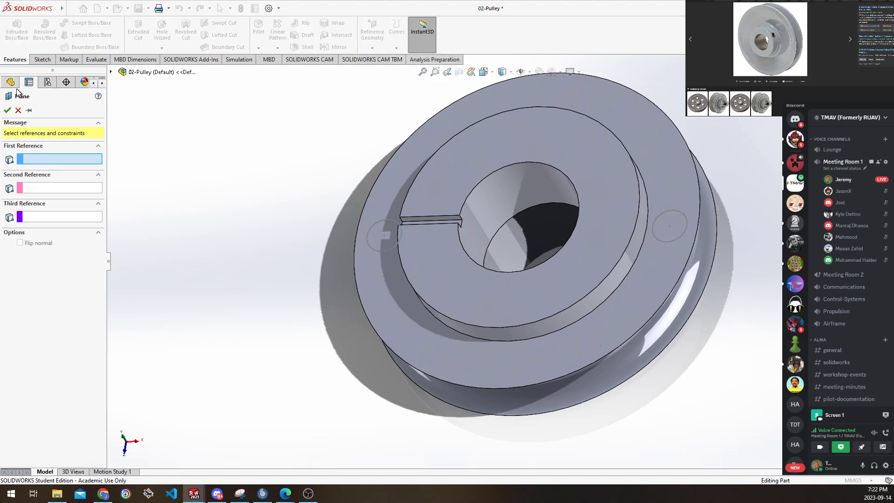
left_click(151, 154)
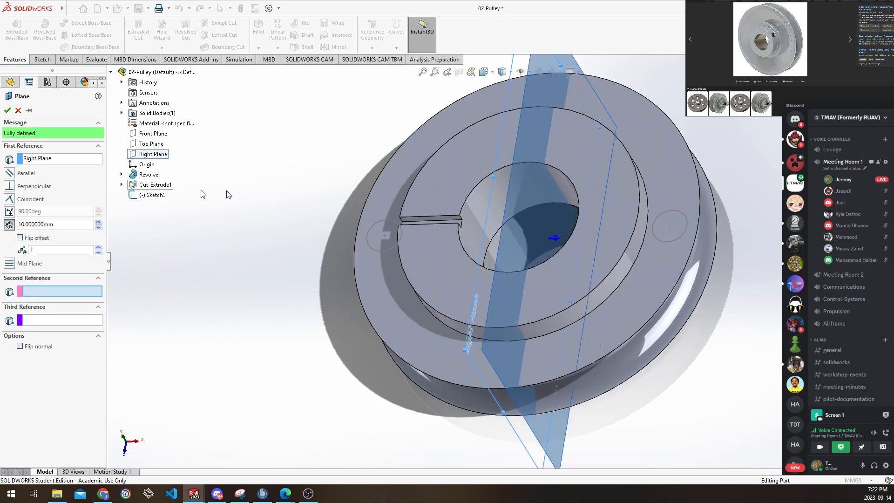
left_click(98, 222)
middle_click_drag(320, 240, 334, 173)
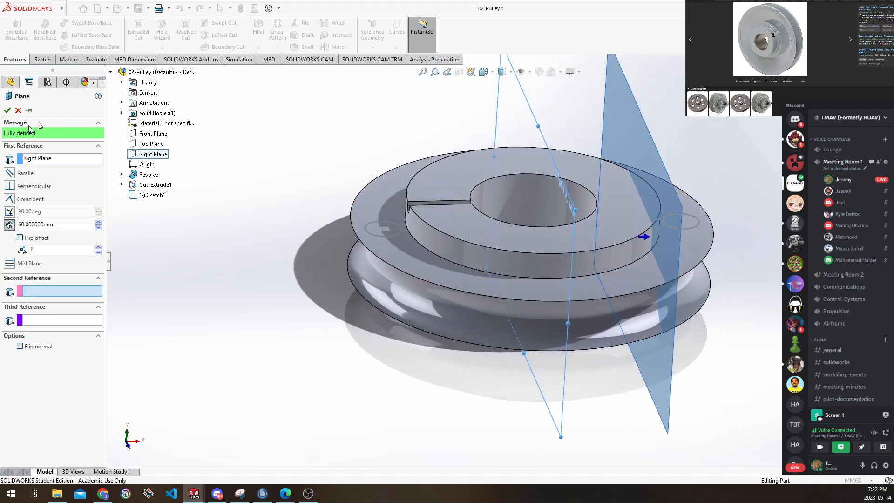
Create the reference plane offset 60 mm from the Right Plane
left_click(7, 110)
middle_click_drag(369, 216, 374, 199)
left_click(295, 172)
middle_click_drag(480, 165, 545, 163)
Start a sketch on the offset plane beside the pulley
left_click(650, 162)
middle_click_drag(650, 162, 513, 153)
left_click(42, 60)
left_click(13, 29)
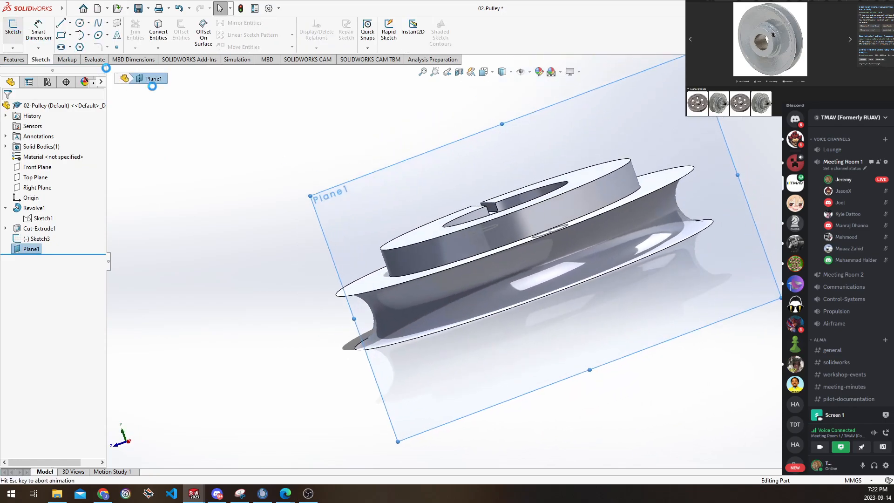
Examine from several angles how the offset plane sits relative to the pulley's groove, flanges and bore
middle_click_drag(434, 252, 579, 278)
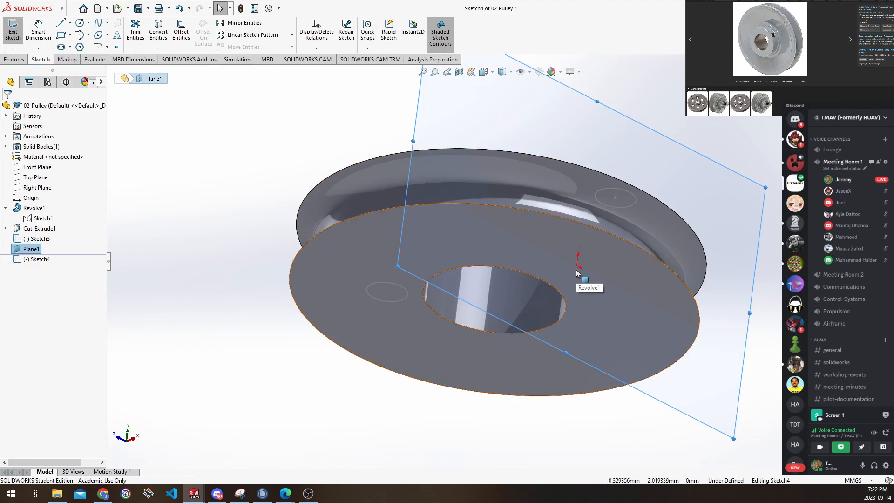
middle_click_drag(522, 309, 505, 279)
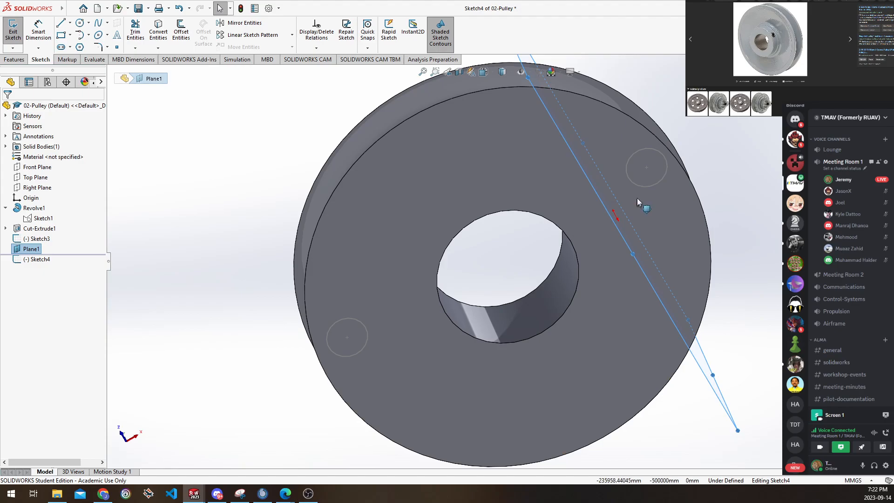
middle_click_drag(648, 255, 549, 319)
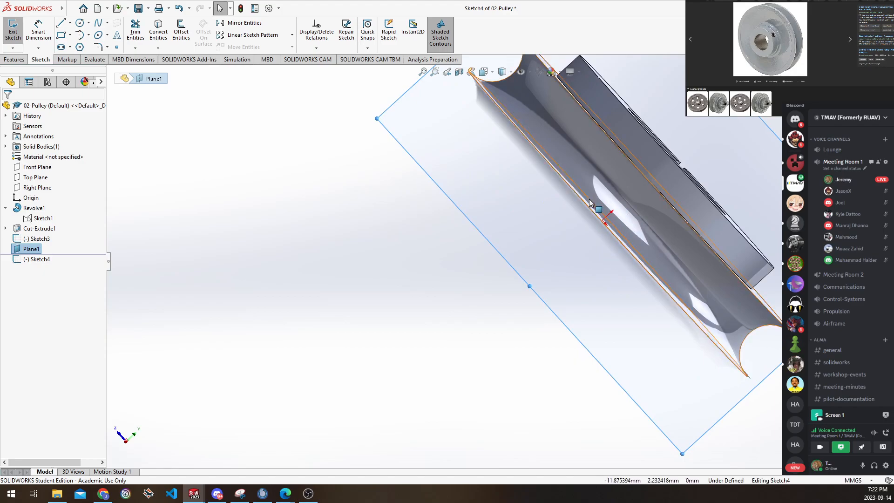
middle_click_drag(590, 216, 644, 206)
scroll(628, 209, "up", 5)
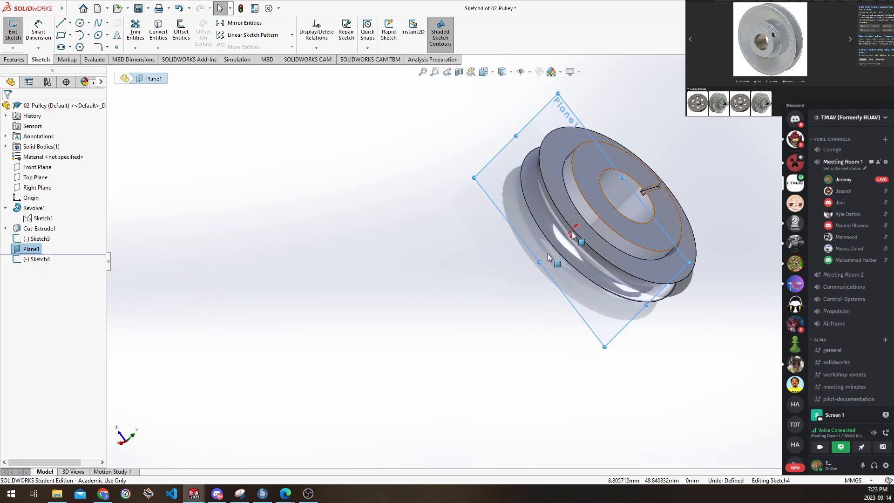
scroll(572, 236, "down", 4)
middle_click_drag(574, 239, 624, 170)
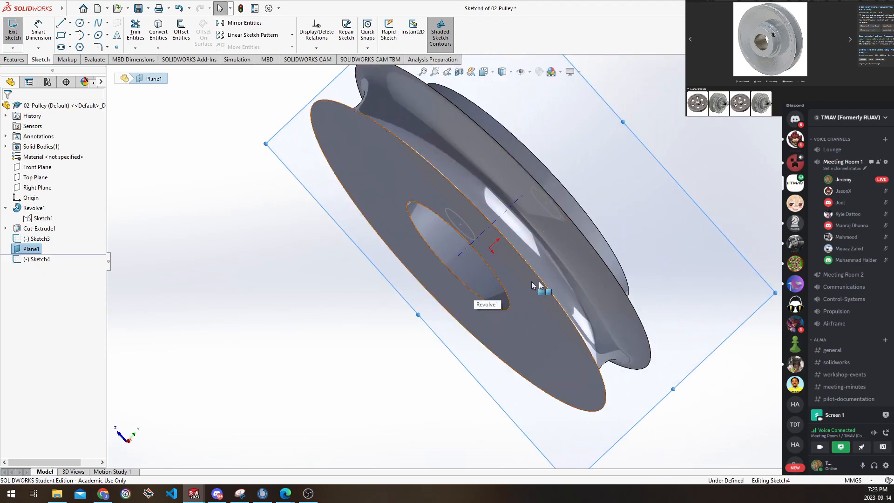
middle_click_drag(493, 252, 607, 288)
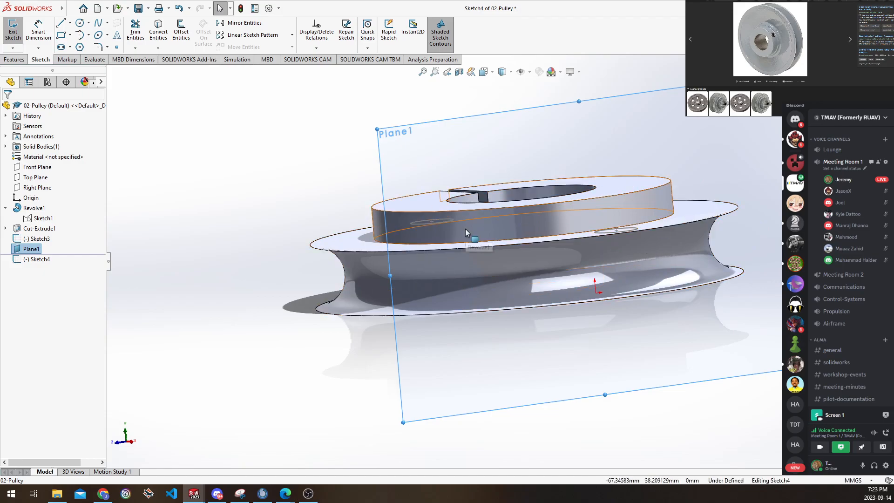
scroll(415, 230, "up", 3)
middle_click_drag(415, 230, 435, 269)
left_click(401, 221)
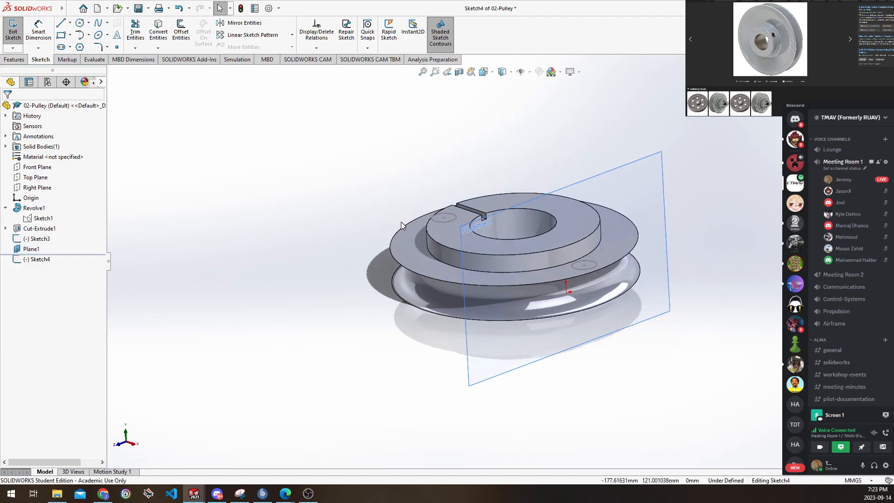
middle_click_drag(401, 221, 417, 247)
scroll(373, 188, "down", 1)
Undo the empty sketch on the offset plane and save the pulley part
key("ctrl+8")
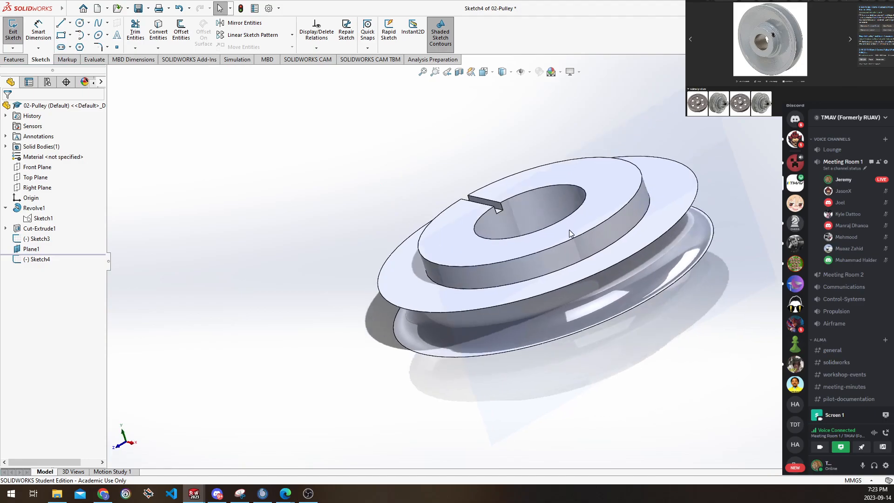
key("ctrl+z")
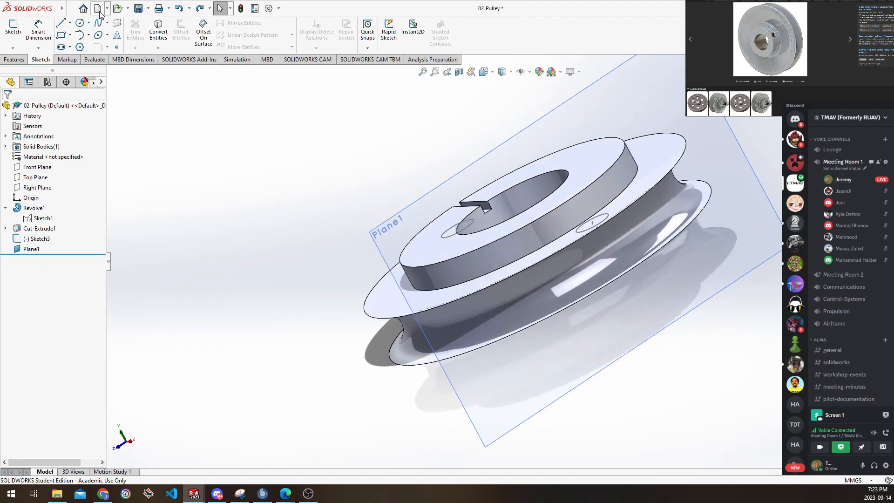
left_click(138, 8)
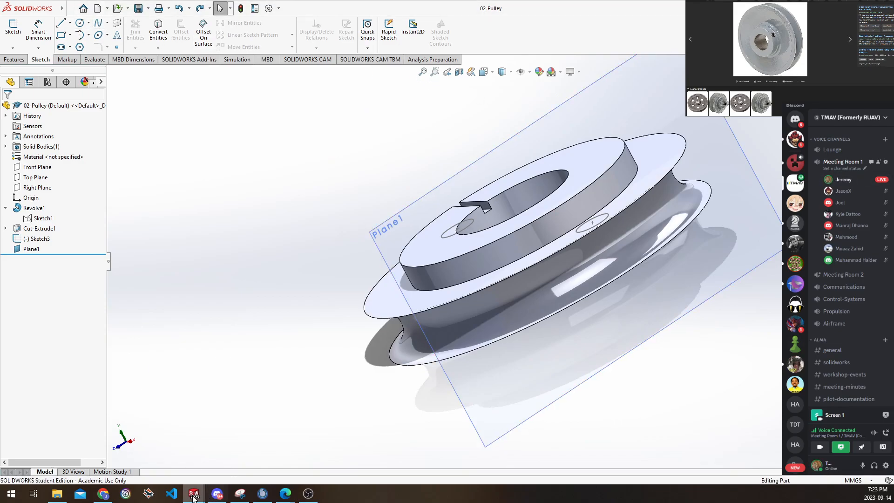
Close the 01-CF Cube document and create a new part document
mouse_move(194, 493)
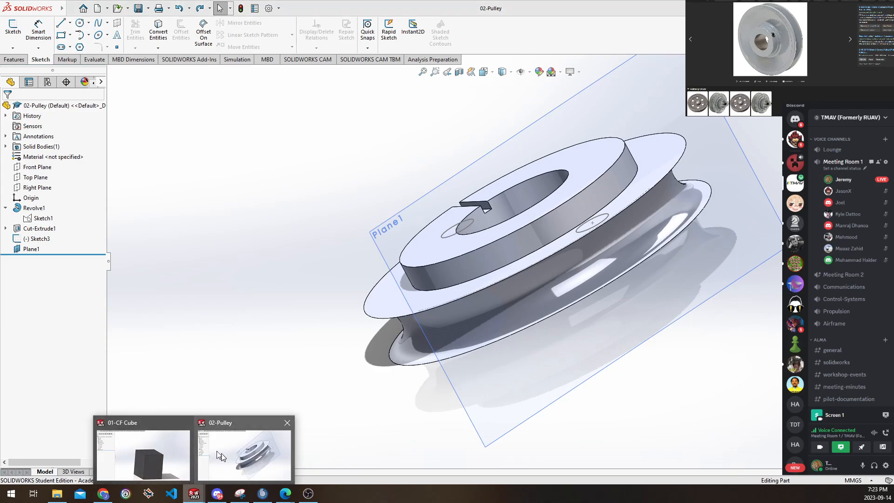
mouse_move(125, 431)
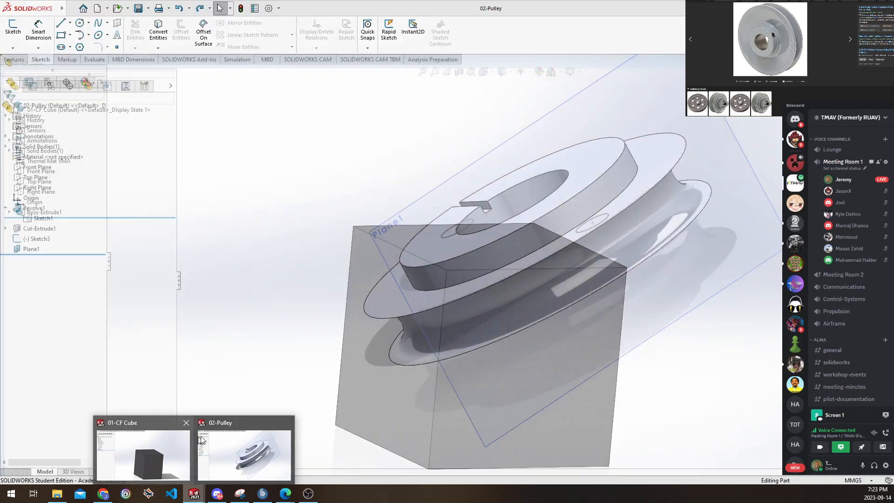
left_click(186, 422)
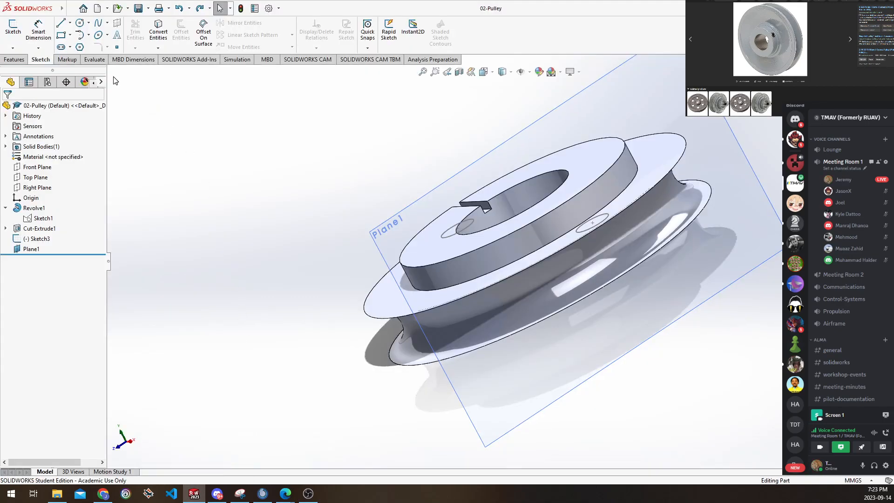
left_click(97, 9)
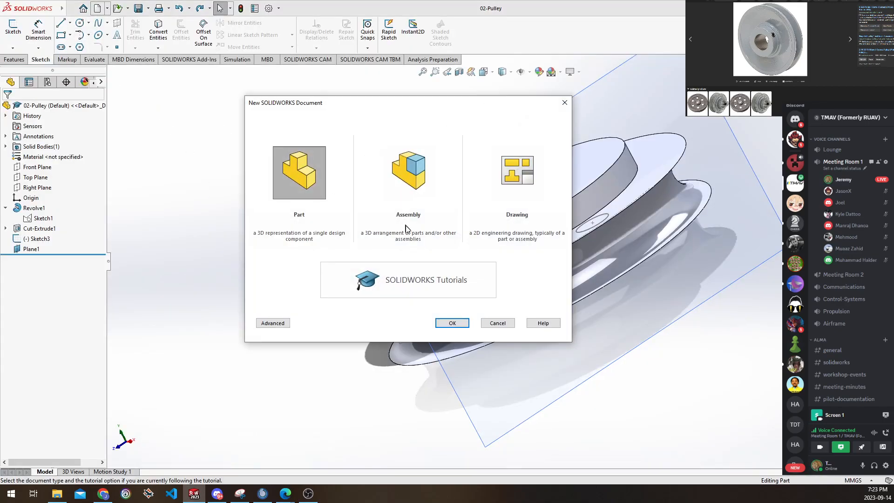
left_click(451, 325)
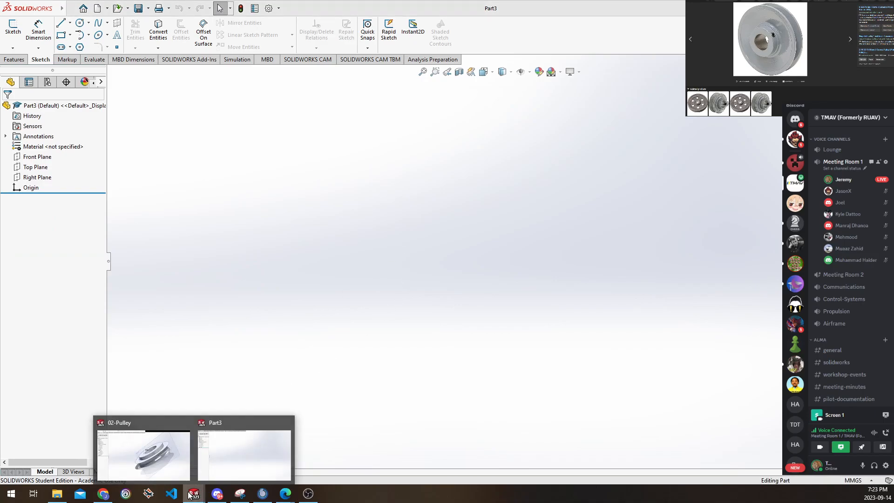
key("ctrl+Tab")
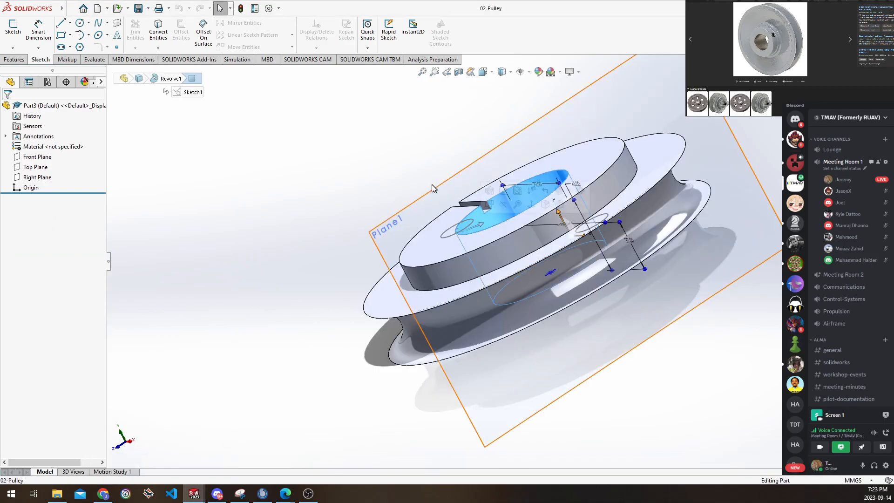
mouse_move(186, 492)
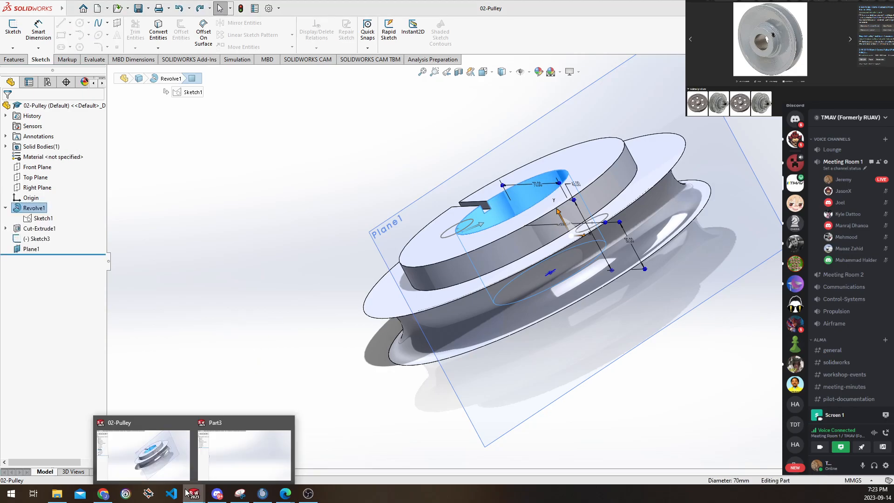
left_click(221, 455)
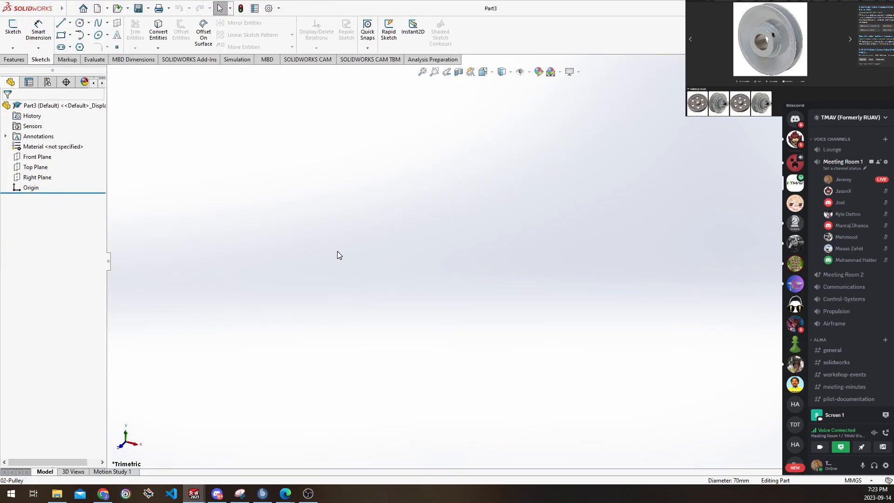
On the Front Plane, sketch a three-point spline from the origin through a point about 81 mm above it to an end about 145 mm high
left_click(13, 28)
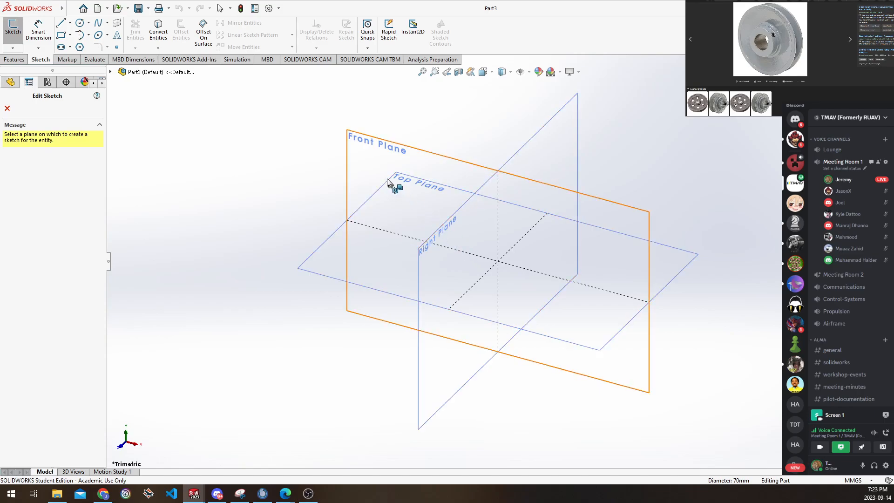
left_click(371, 166)
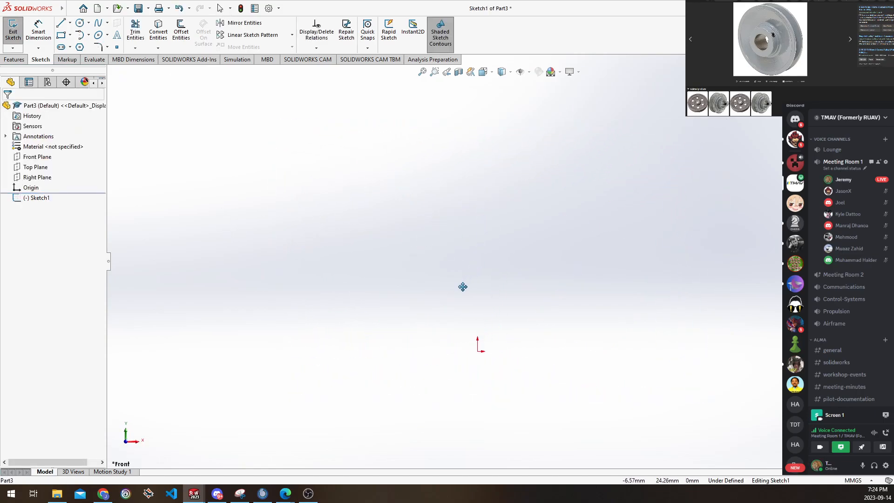
left_click(60, 26)
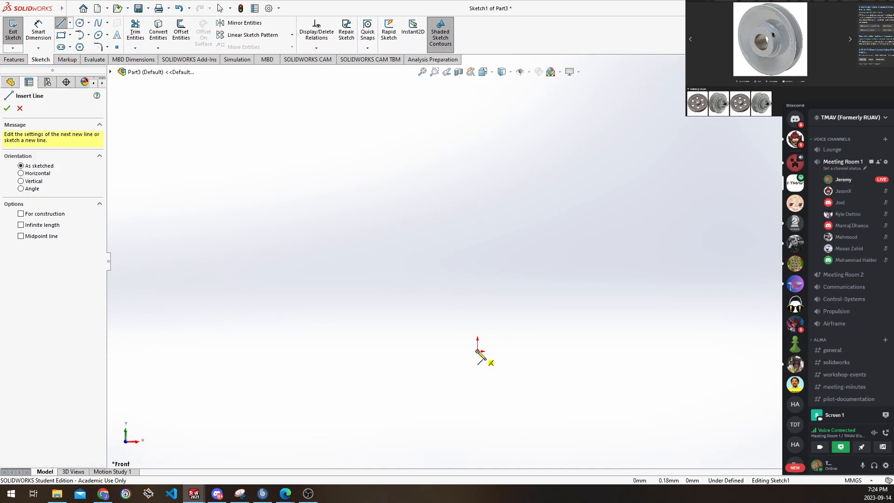
middle_click_drag(493, 333, 492, 354, "ctrl")
left_click(99, 23)
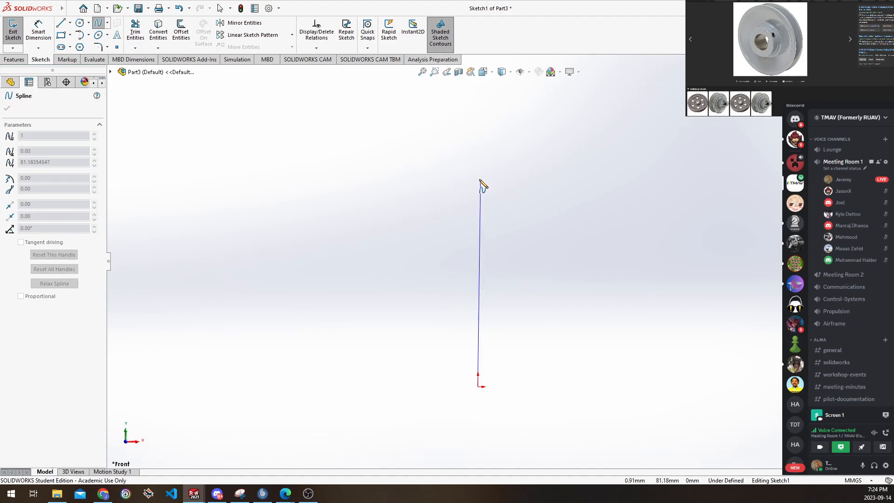
left_click(478, 180)
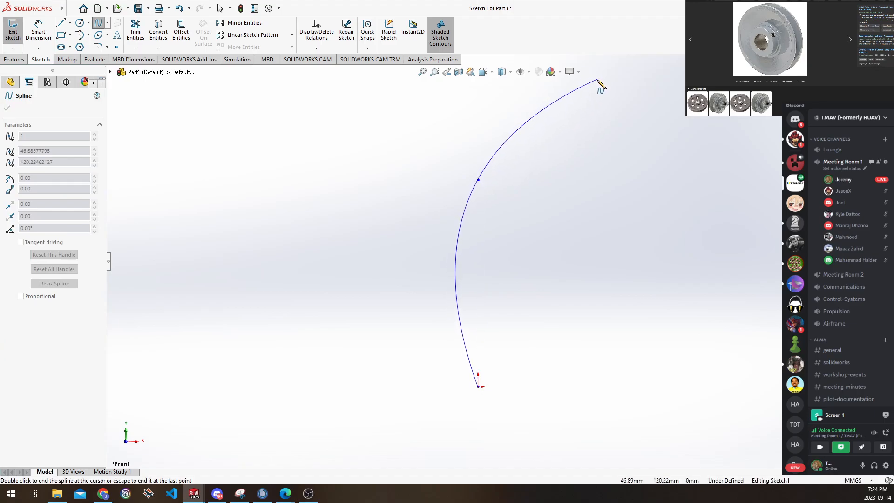
scroll(584, 95, "up", 3)
left_click(584, 91)
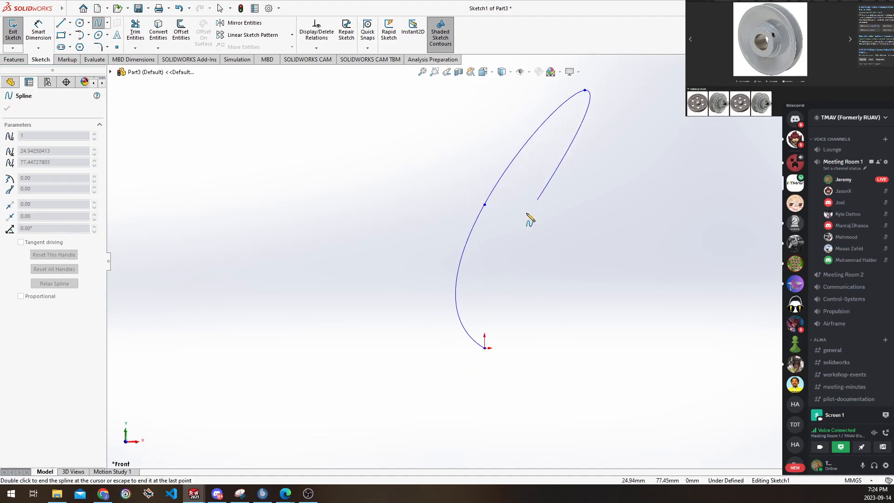
key("Escape")
middle_click_drag(483, 157, 473, 221, "ctrl")
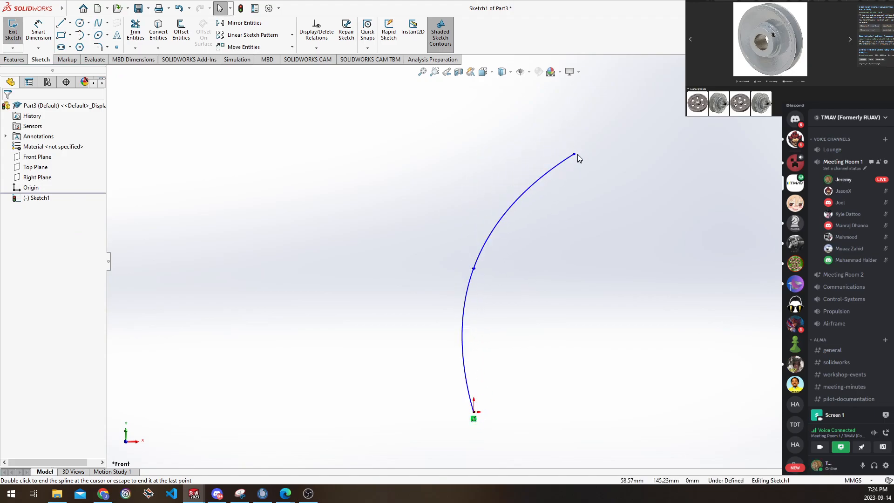
Reshape the spline with its tangent handles into a straight vertical lower run with a bend near the upper end, and exit the sketch
left_click(479, 259)
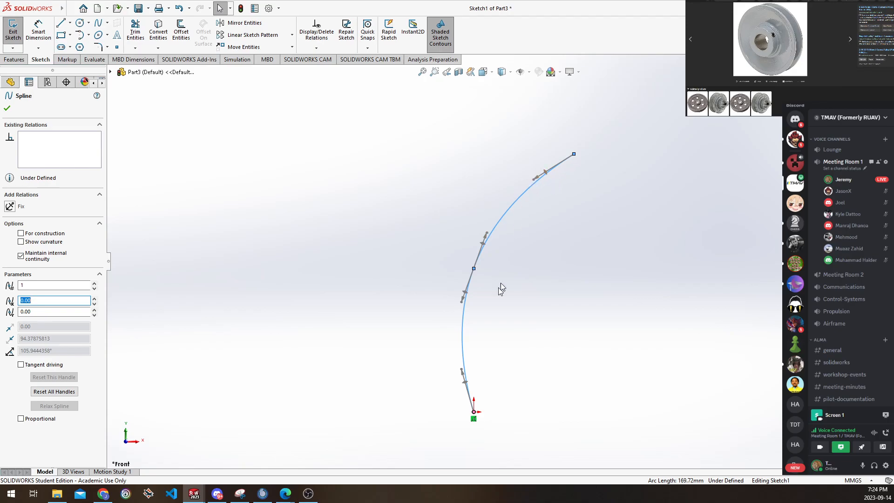
mouse_move(461, 370)
left_mouse_down()
mouse_move(479, 335)
mouse_move(474, 376)
left_mouse_up()
left_click_drag(480, 229, 475, 218)
left_click_drag(513, 157, 475, 216)
left_click(534, 264)
scroll(542, 315, "up", 2)
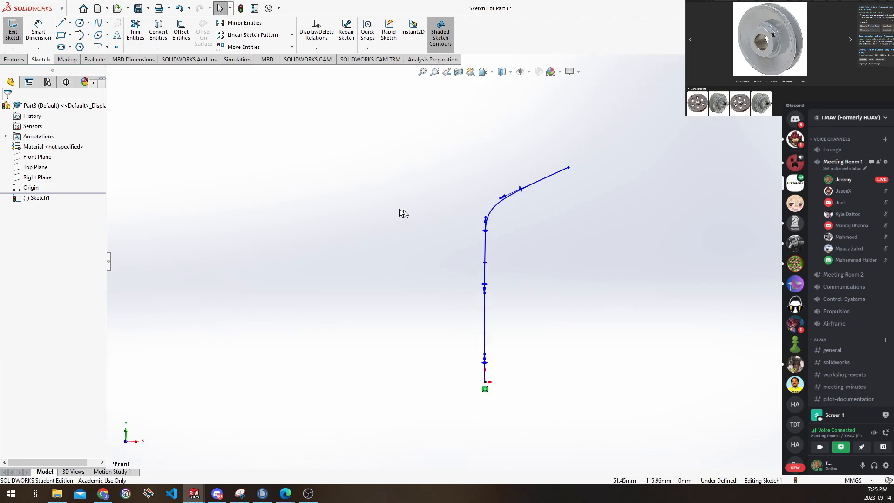
middle_click_drag(343, 196, 750, 197)
middle_click_drag(632, 285, 523, 246)
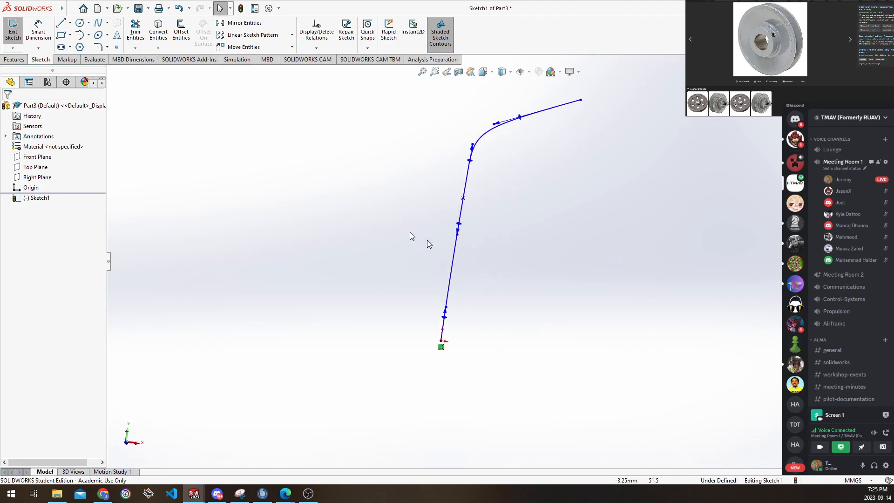
left_click(4, 38)
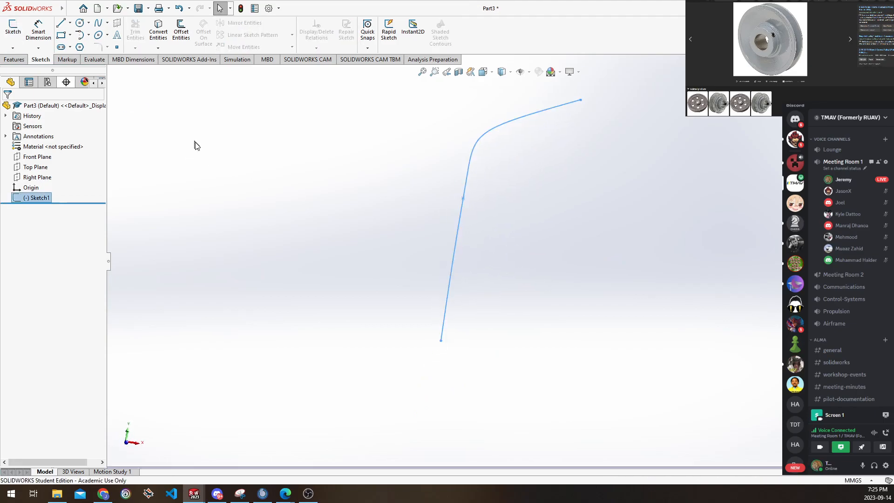
Start a swept boss with a circular profile, using the spline sketch as its path
middle_click_drag(257, 181, 485, 289)
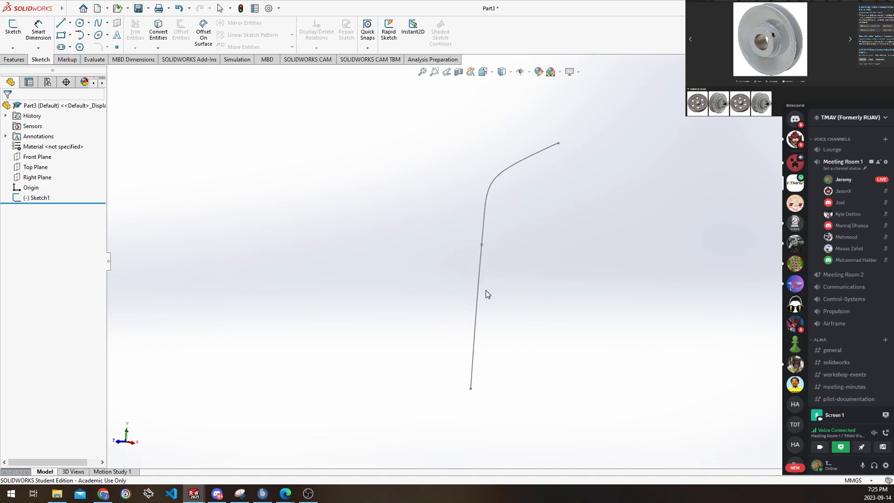
middle_click_drag(369, 302, 503, 271)
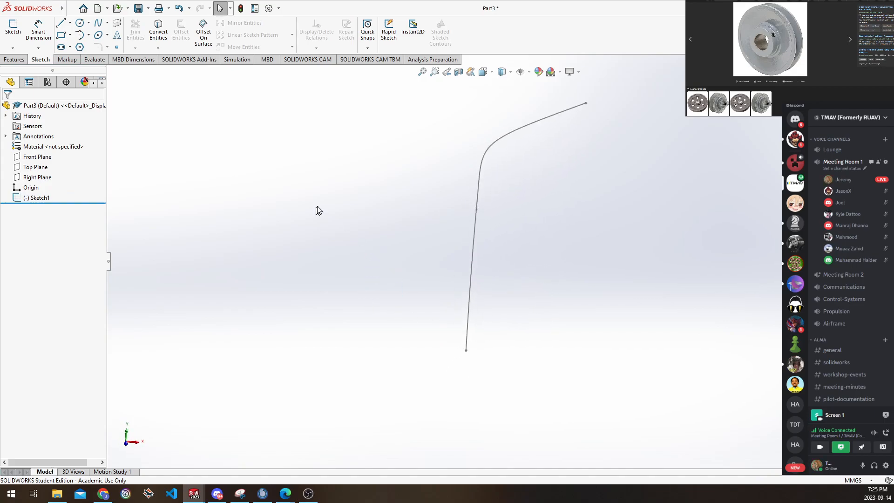
middle_click_drag(316, 207, 310, 224, "ctrl")
left_click(14, 60)
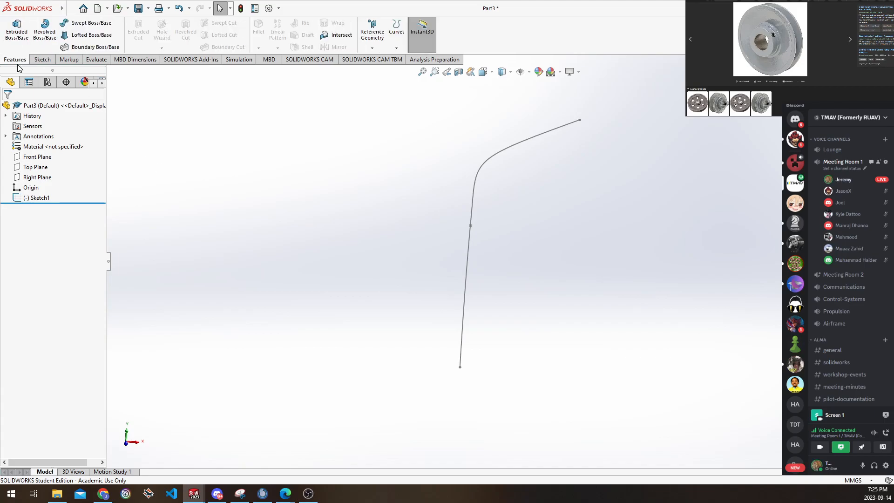
left_click(95, 23)
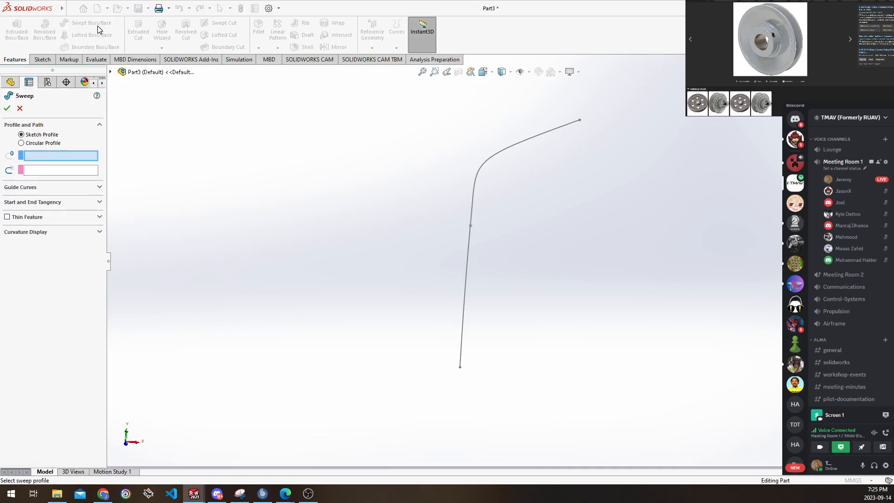
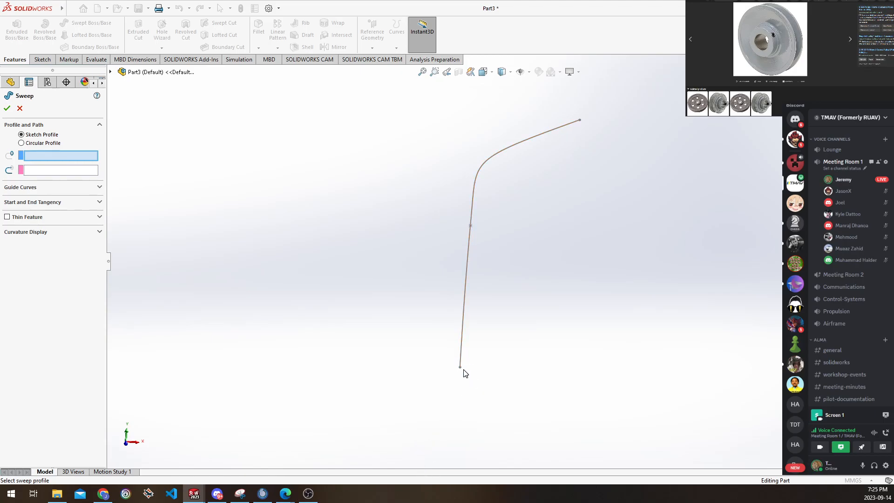
left_click(45, 143)
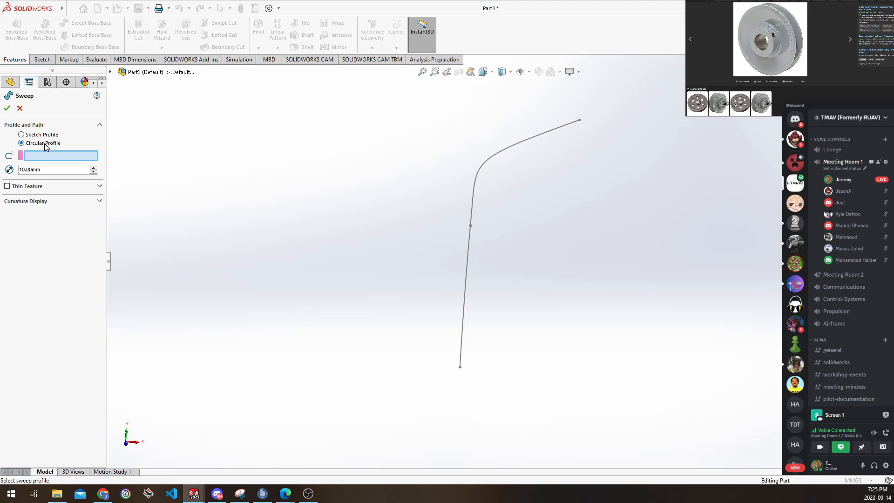
left_click(461, 348)
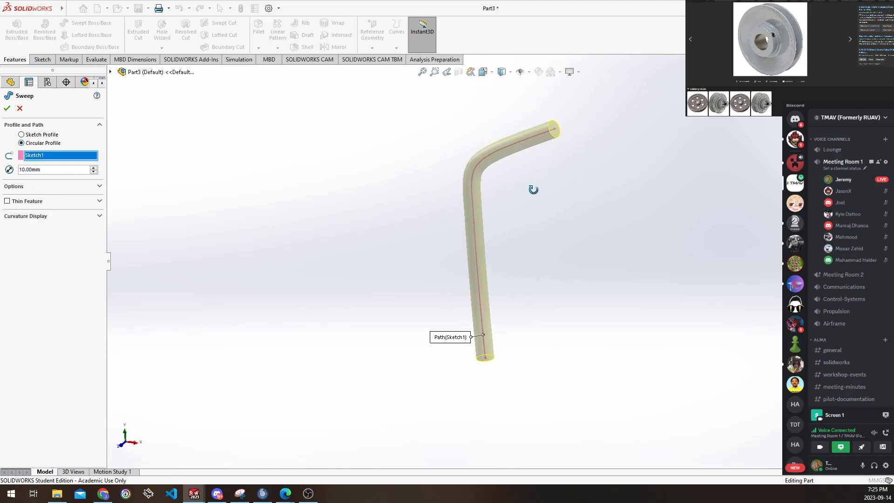
Set the sweep's circular profile diameter to 7 mm and create the swept boss
scroll(558, 129, "down", 5)
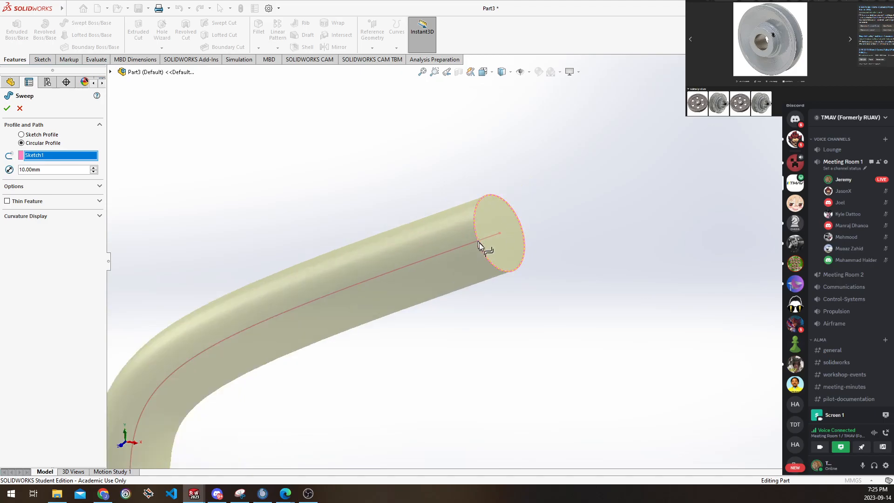
scroll(498, 250, "up", 5)
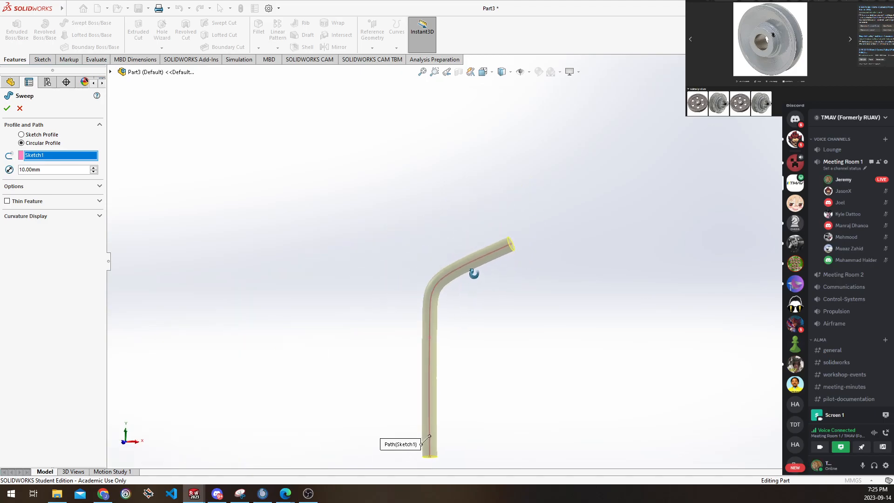
scroll(444, 334, "down", 3)
scroll(512, 219, "up", 2)
scroll(510, 177, "down", 2)
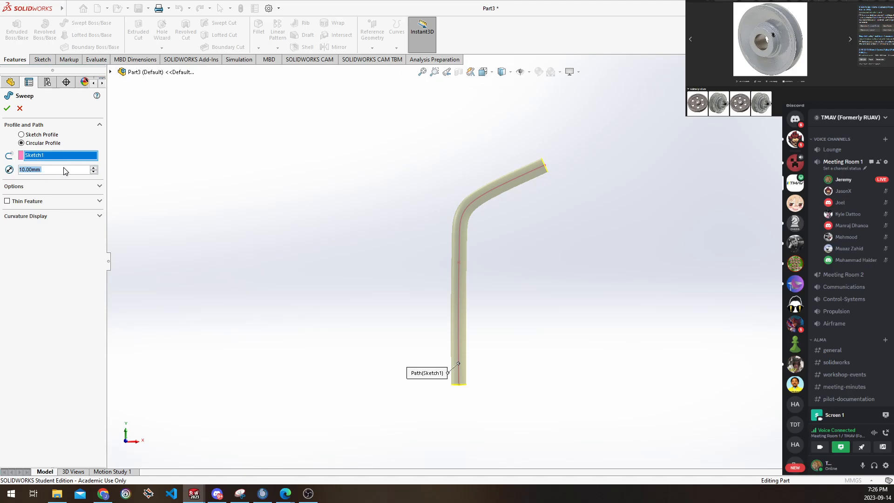
type("7")
key("Return")
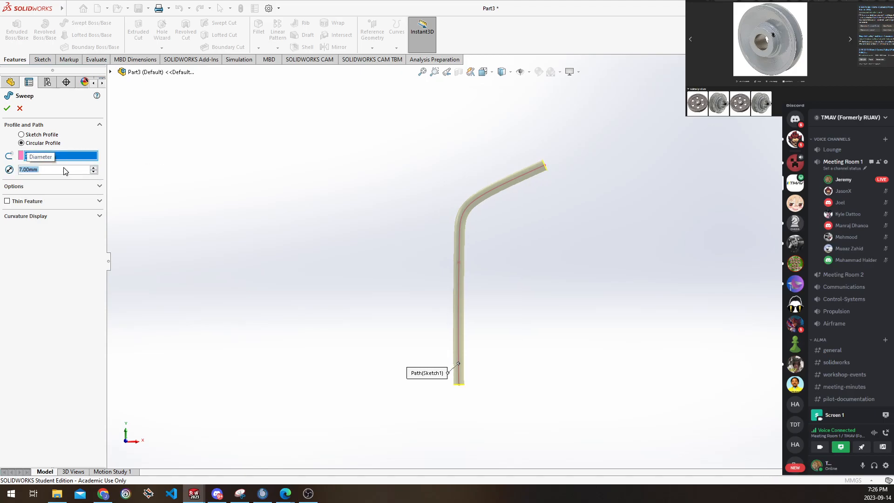
key("Return")
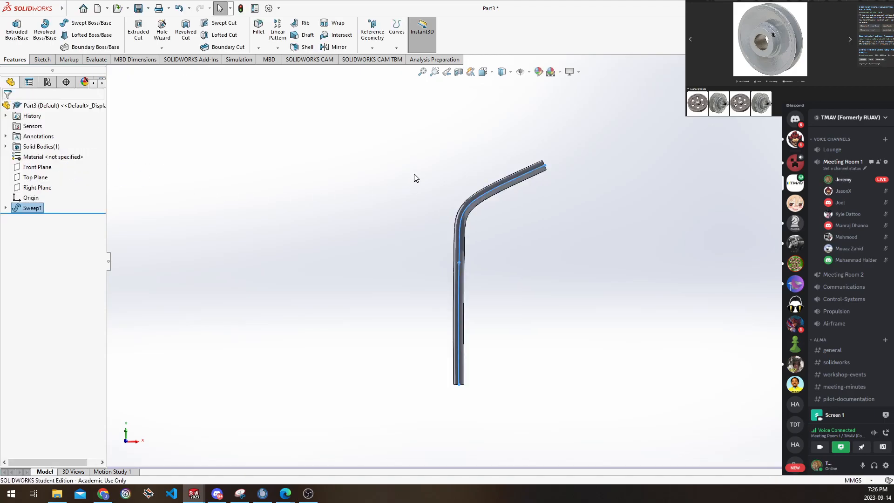
Examine the swept rod from several angles, including its solid circular end face and the bend
middle_click_drag(417, 183, 589, 206)
scroll(596, 224, "down", 5)
middle_click_drag(606, 243, 486, 357)
scroll(503, 207, "down", 6)
left_click(469, 232)
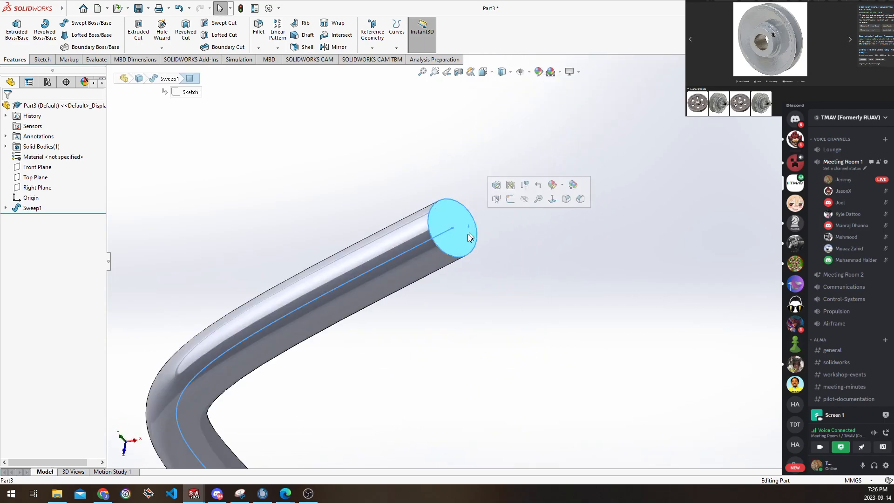
scroll(479, 334, "up", 5)
middle_click_drag(470, 277, 511, 251)
left_click(537, 259)
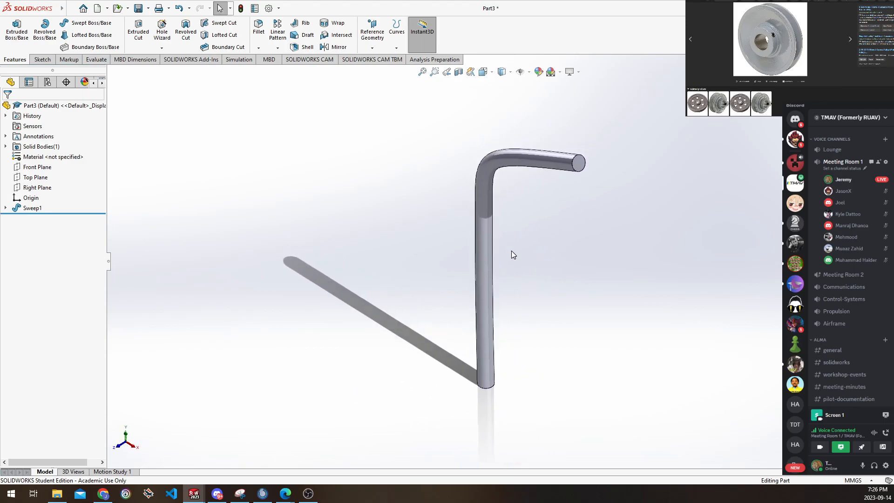
scroll(517, 223, "down", 2)
scroll(519, 214, "down", 1)
scroll(520, 219, "up", 2)
key("f")
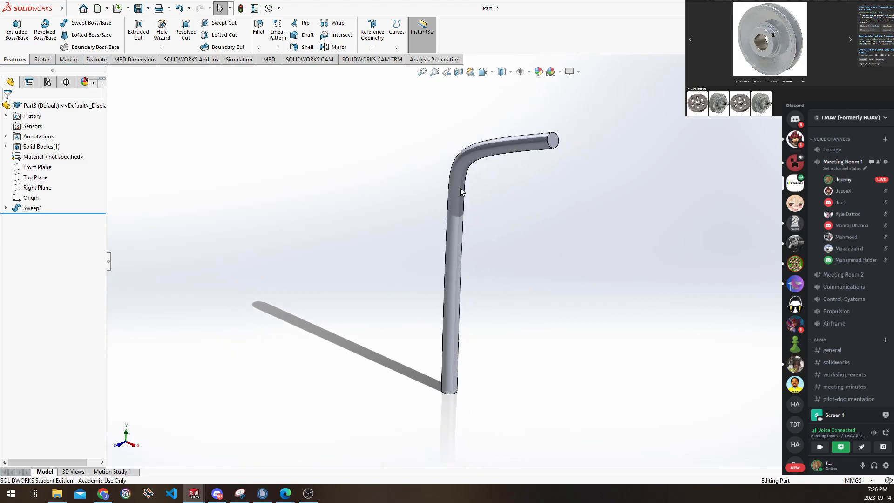
Hollow the rod with a swept cut, using a 6 mm diameter circular profile along the spline sketch
left_click(6, 208)
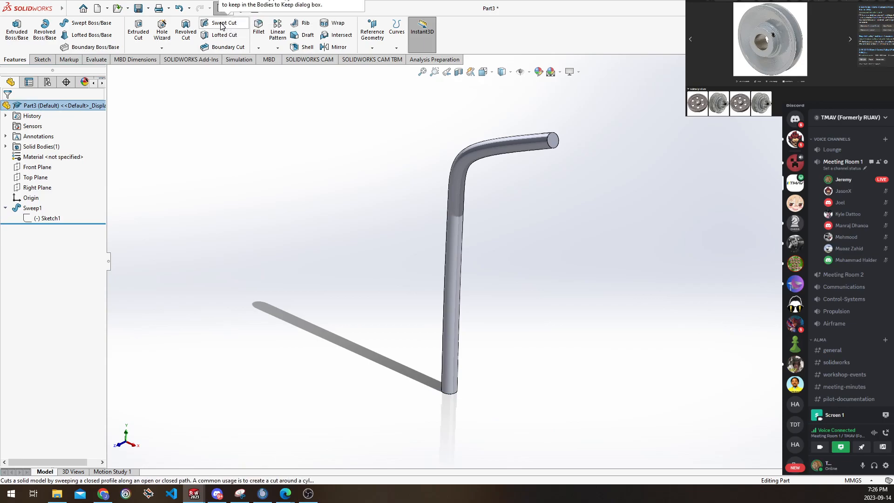
left_click(222, 26)
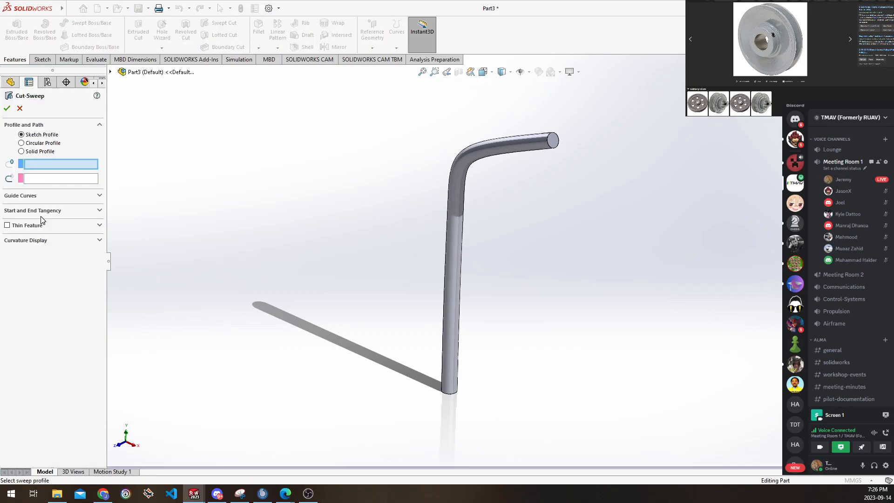
left_click(22, 152)
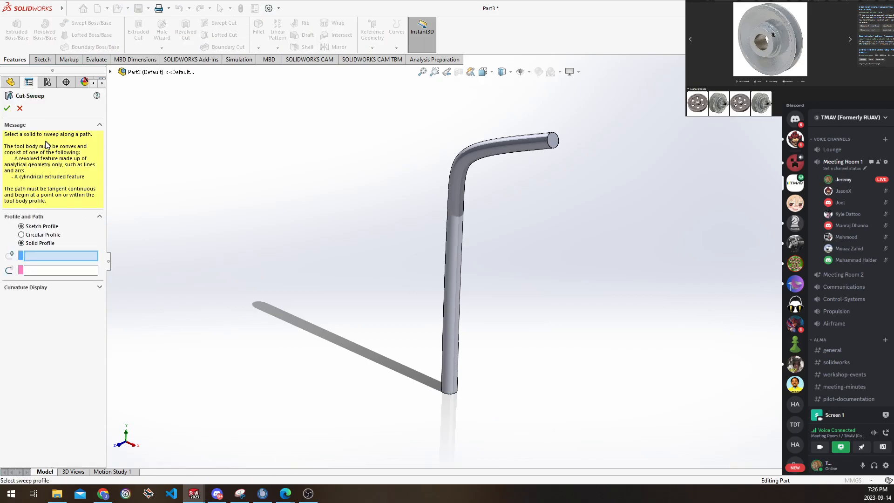
left_click(40, 235)
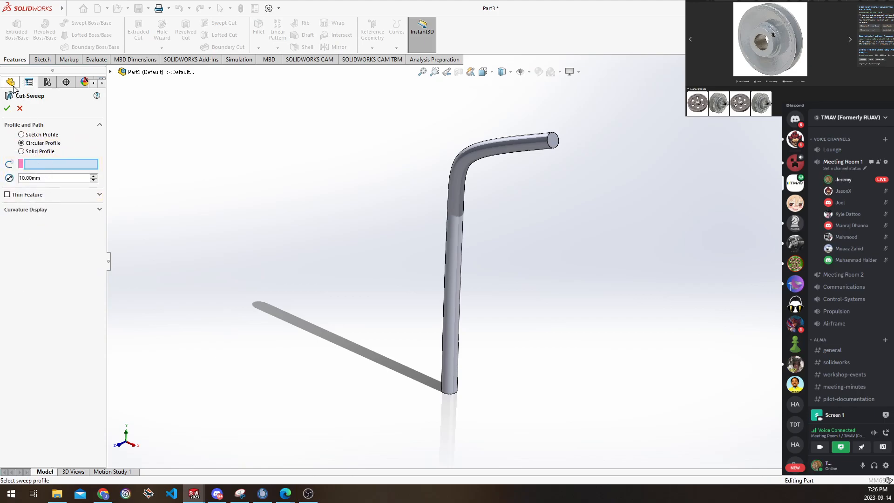
left_click(110, 71)
left_click(149, 186)
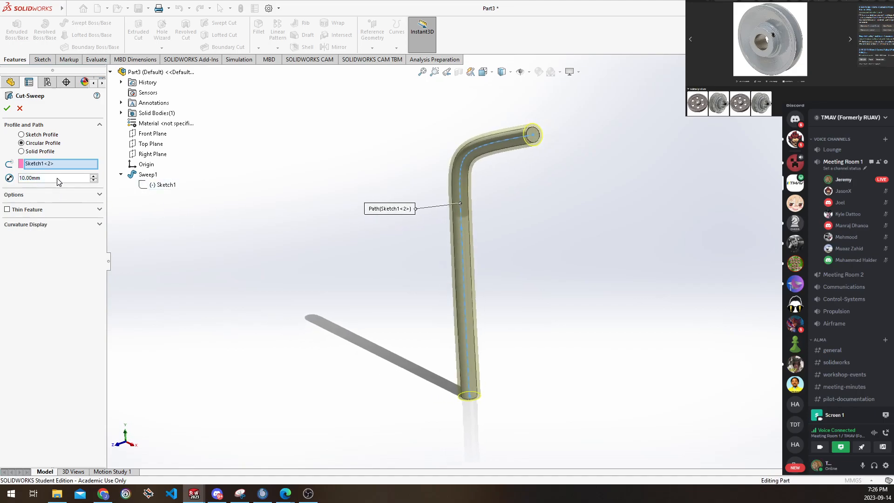
type("6")
key("Return")
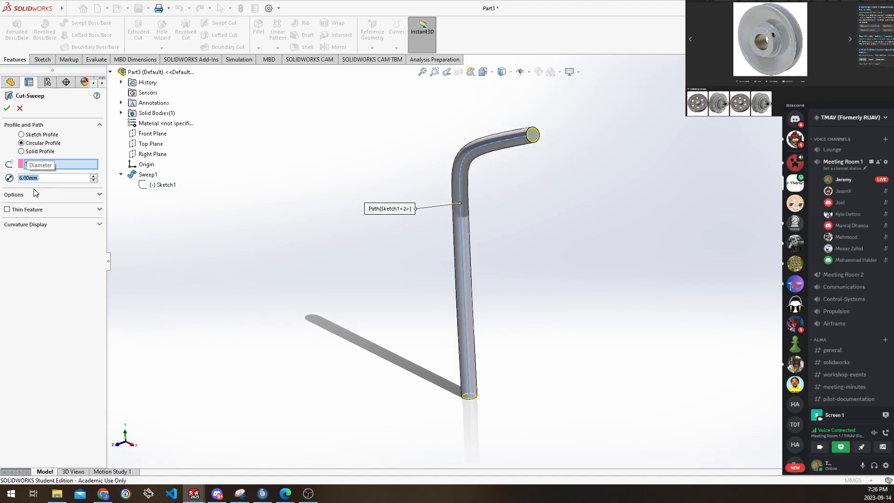
left_click(7, 108)
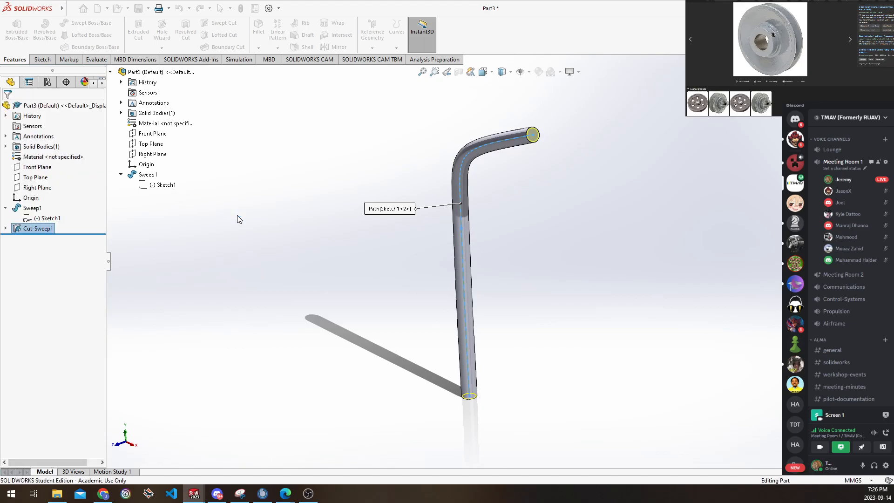
Inspect both ends of the hollowed tube, and undo the swept cut
middle_click_drag(573, 221, 517, 203)
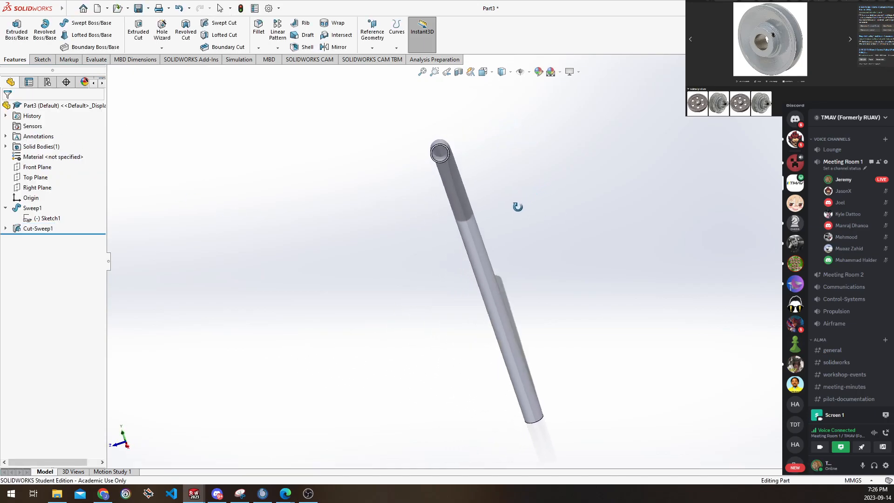
scroll(490, 350, "down", 5)
scroll(490, 351, "up", 5)
middle_click_drag(511, 315, 491, 153)
scroll(487, 306, "down", 5)
middle_click_drag(486, 306, 493, 223)
scroll(517, 326, "up", 5)
mouse_move(517, 325)
middle_mouse_down()
mouse_move(507, 253)
mouse_move(511, 317)
middle_mouse_up()
scroll(486, 287, "down", 5)
middle_click_drag(485, 282, 521, 243)
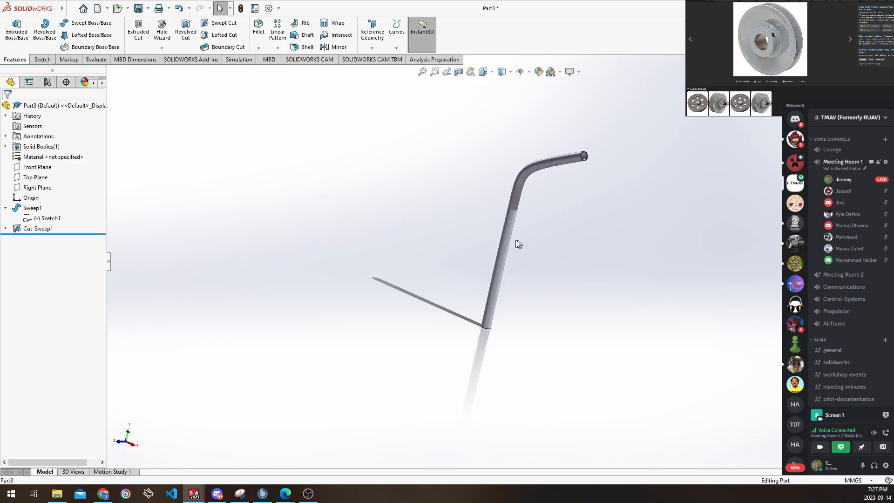
scroll(524, 276, "down", 3)
middle_click_drag(523, 276, 544, 251)
scroll(525, 292, "up", 2)
scroll(525, 291, "up", 2)
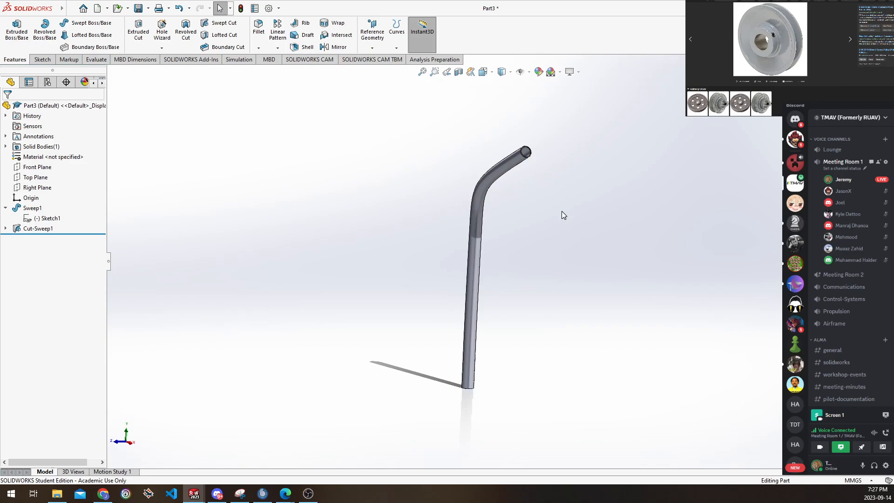
key("ctrl+z")
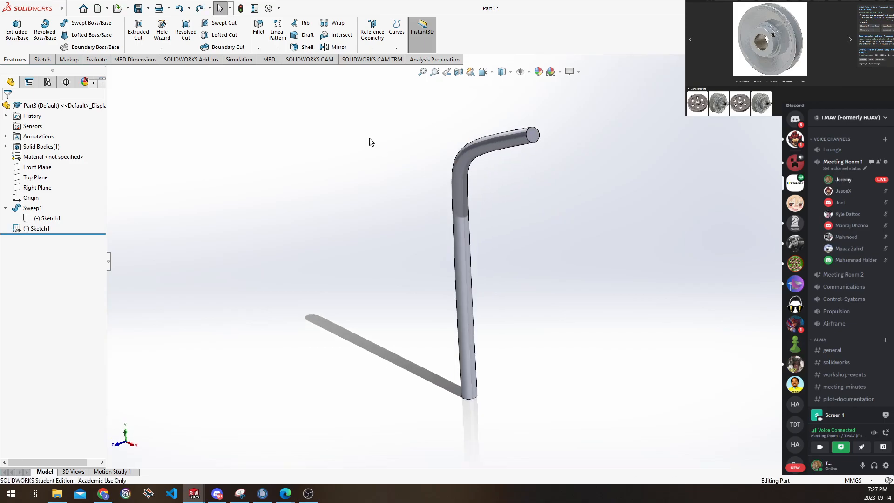
Shell the solid rod with a 1 mm wall thickness, removing the circular faces at both ends
left_click(532, 139)
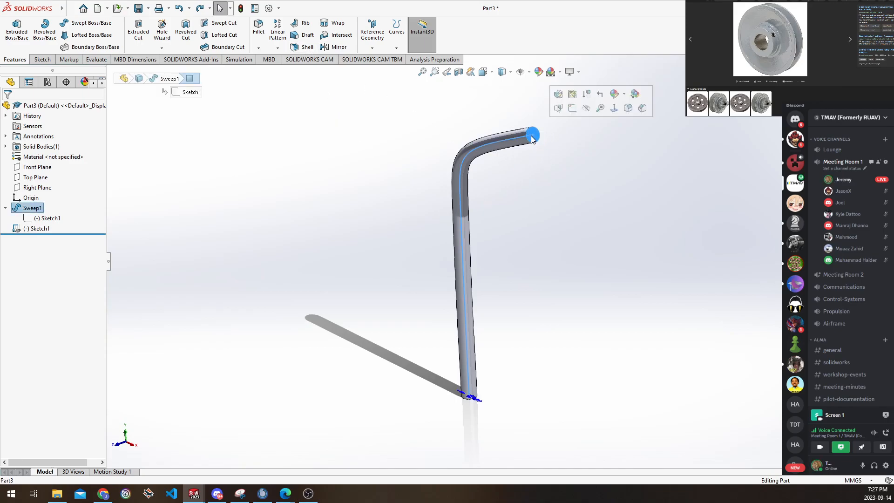
middle_click_drag(509, 301, 491, 94)
left_click(457, 391)
left_click(481, 389)
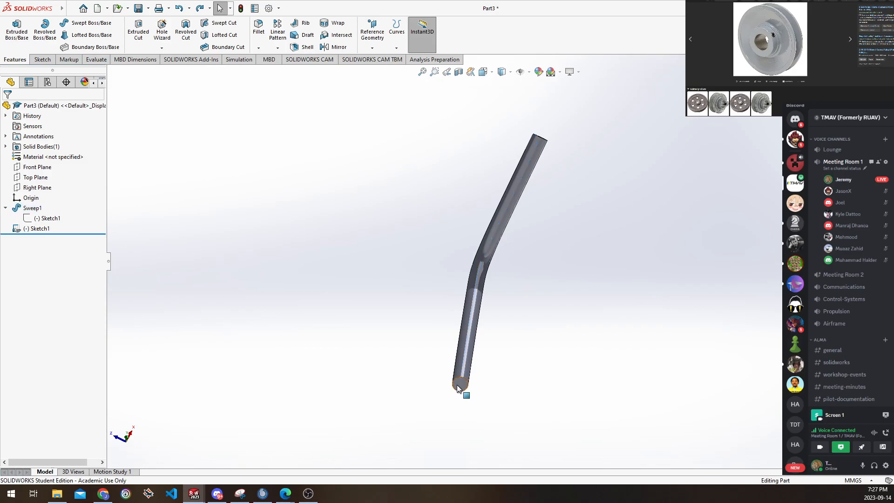
left_click(458, 386)
middle_click_drag(554, 216, 558, 90)
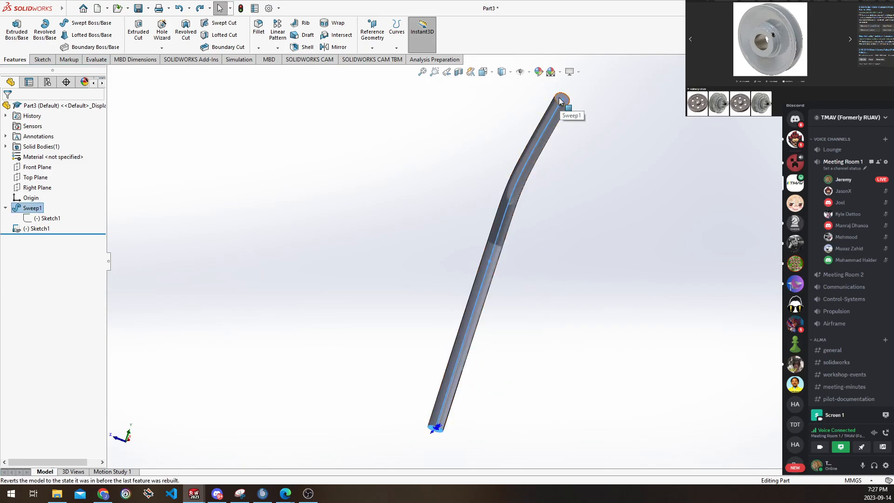
scroll(584, 114, "down", 10)
left_click(484, 178)
scroll(508, 300, "up", 6)
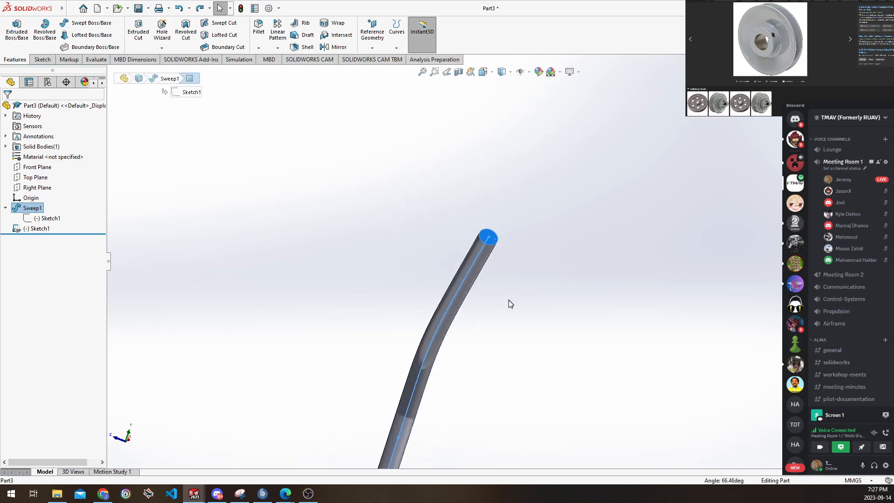
scroll(508, 300, "up", 4)
middle_click_drag(493, 330, 524, 308)
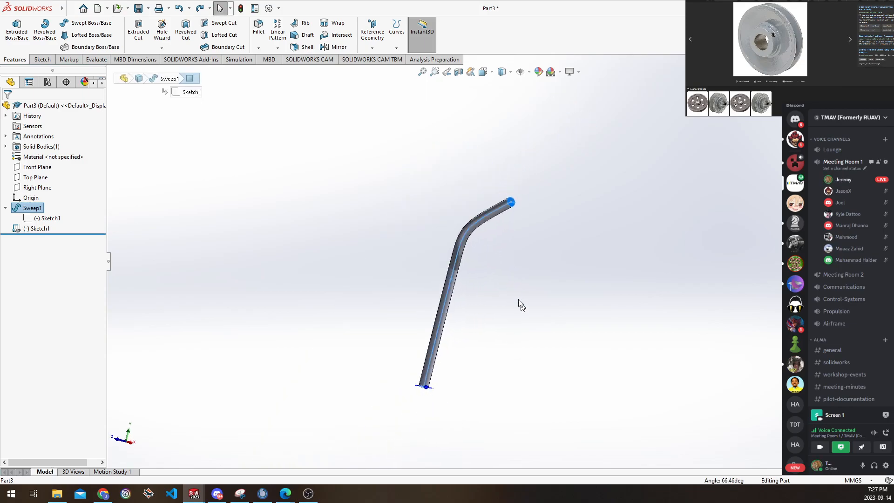
left_click(310, 48)
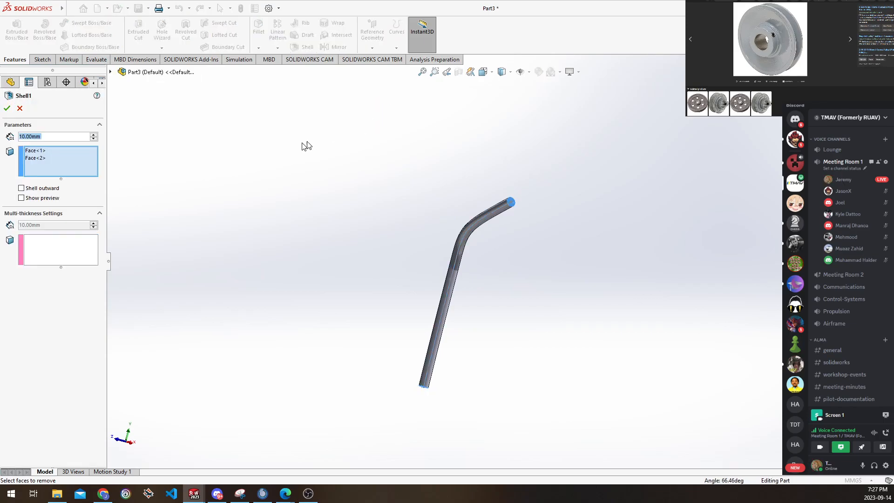
type("1")
key("Return")
middle_click_drag(359, 172, 399, 222)
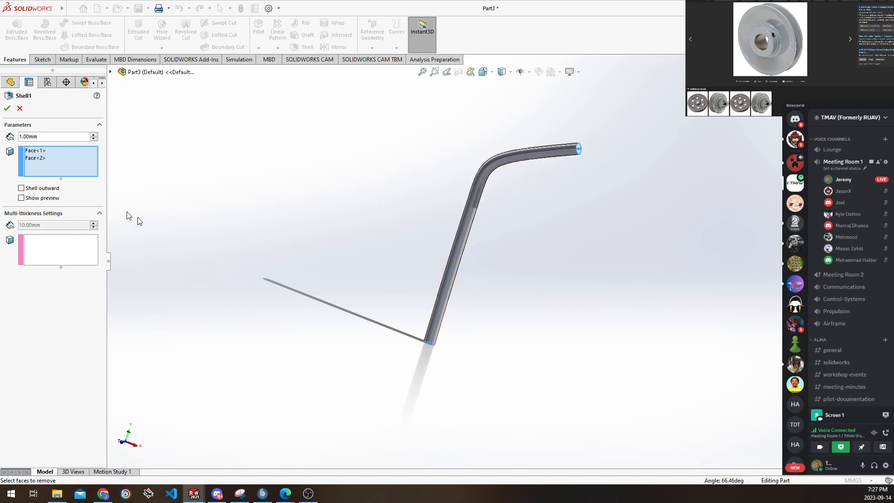
left_click(9, 110)
Examine the shelled tube's open end and overall bent shape from several angles
middle_click_drag(612, 220, 515, 182)
middle_click_drag(511, 189, 546, 143)
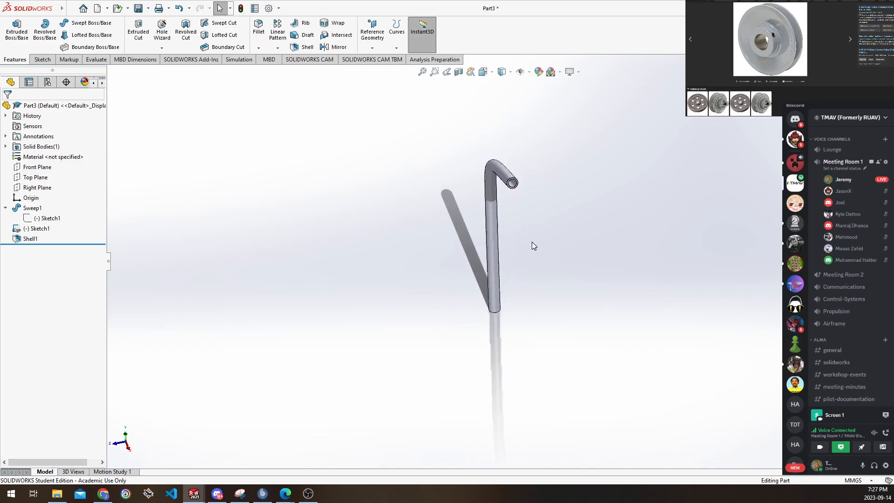
mouse_move(541, 203)
middle_mouse_down()
mouse_move(475, 203)
mouse_move(571, 144)
mouse_move(557, 196)
middle_mouse_up()
scroll(530, 208, "down", 2)
middle_click_drag(510, 230, 460, 252, "ctrl")
scroll(459, 272, "down", 2)
scroll(457, 232, "up", 3)
scroll(465, 266, "down", 2)
scroll(471, 269, "up", 1)
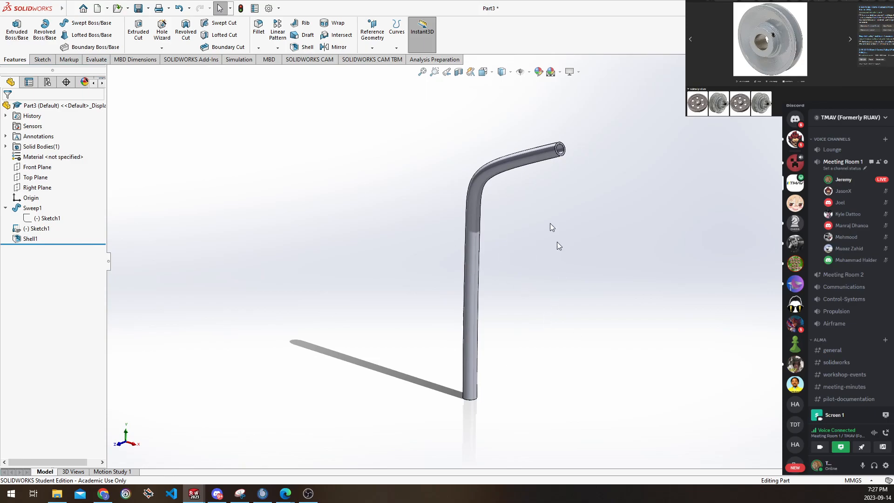
Save the part as 03-Straw and close the open documents
mouse_move(504, 246)
middle_mouse_down()
mouse_move(531, 239)
mouse_move(511, 240)
middle_mouse_up()
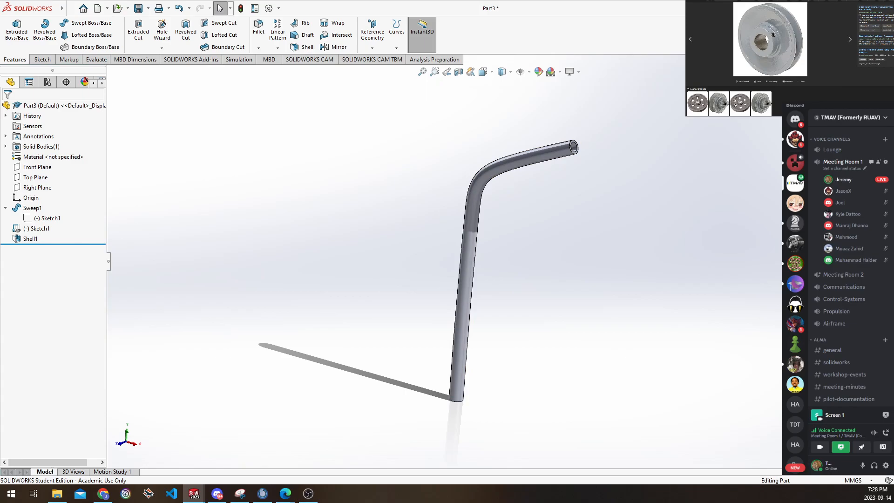
left_click(148, 8)
left_click(155, 31)
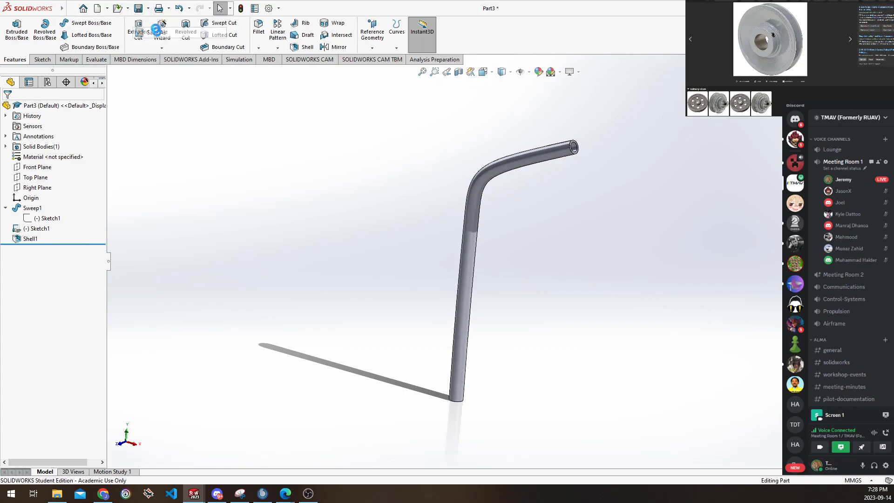
type("03-St")
key("Return")
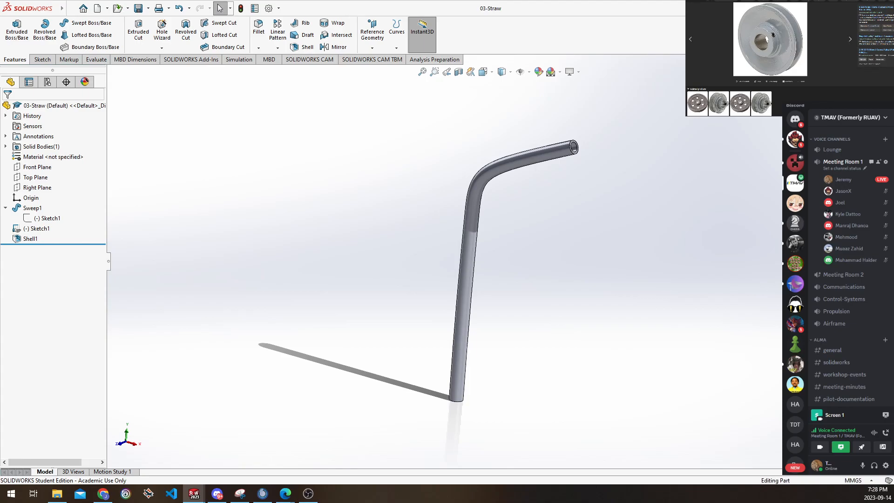
key("ctrl+Tab")
key("ctrl+w")
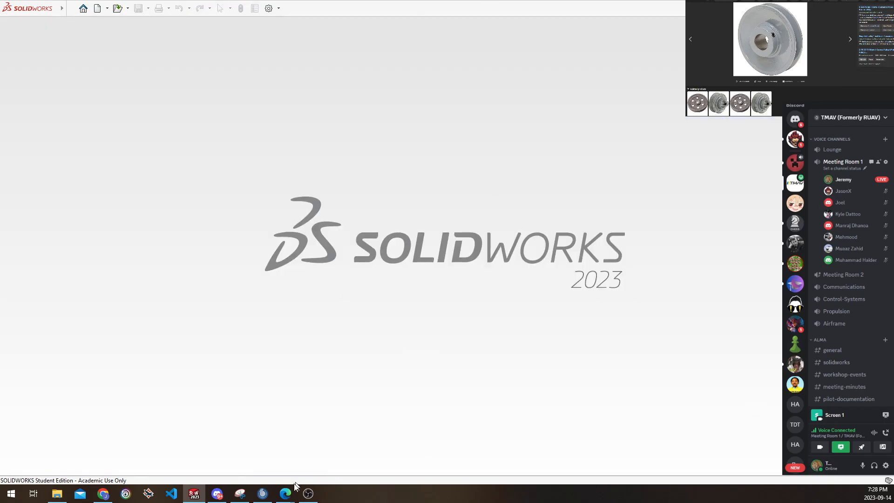
Switch to the web browser and examine the Cube Elite C:68 SLT bicycle model on Sketchfab from the side
mouse_move(285, 495)
left_click(266, 450)
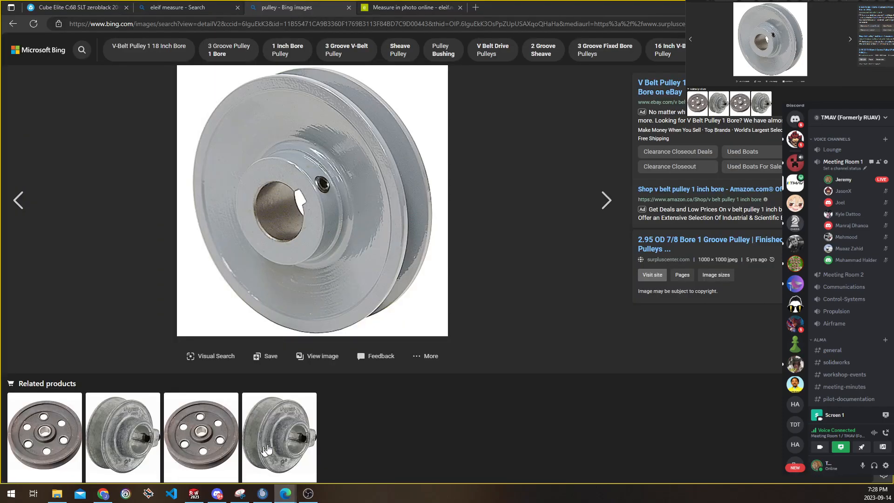
left_click(384, 10)
left_click(177, 7)
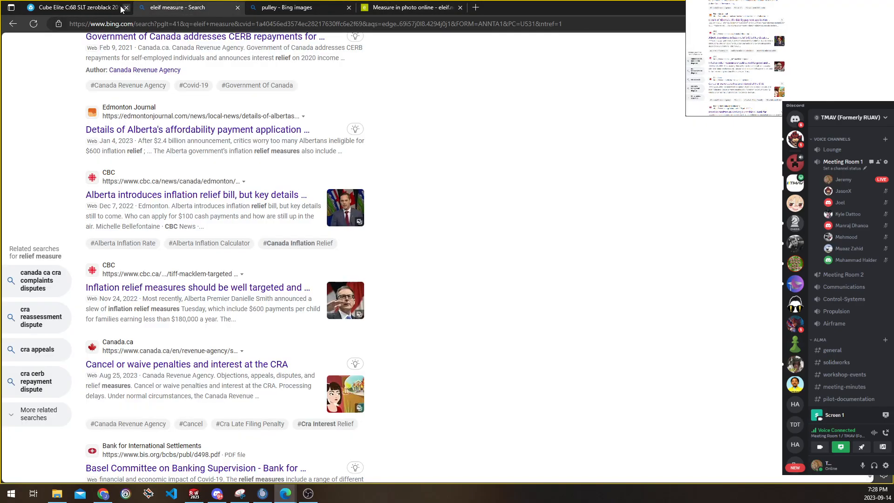
left_click(104, 7)
left_click_drag(479, 208, 549, 296)
scroll(520, 274, "up", 3)
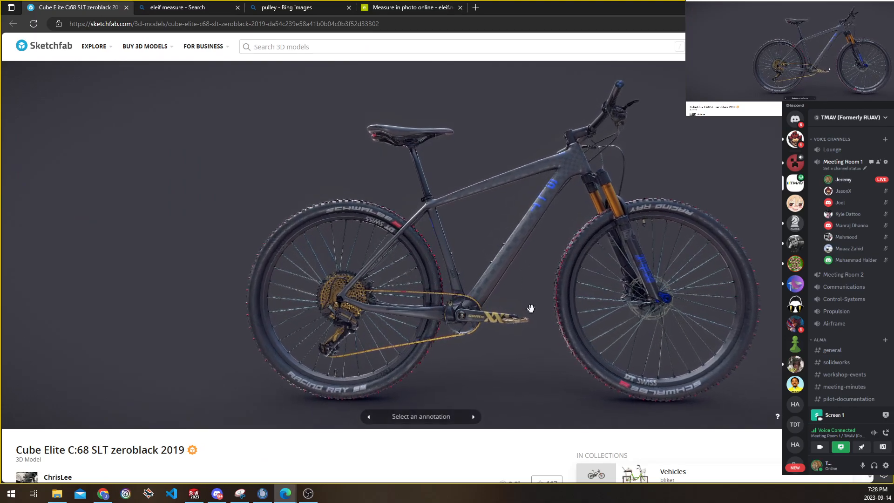
scroll(522, 275, "down", 3)
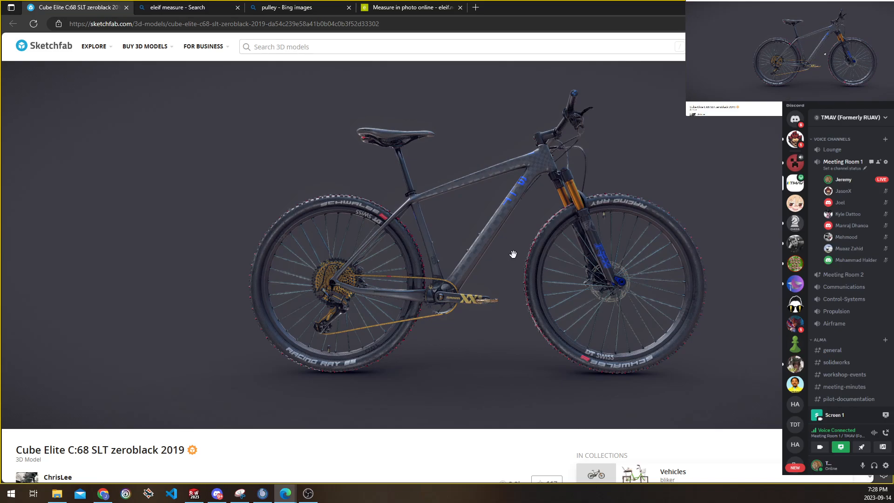
scroll(496, 260, "down", 1)
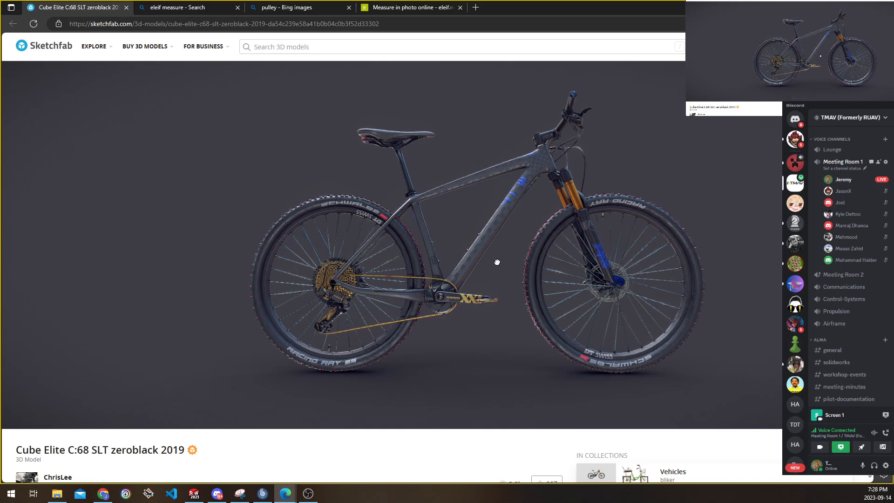
scroll(496, 259, "up", 2)
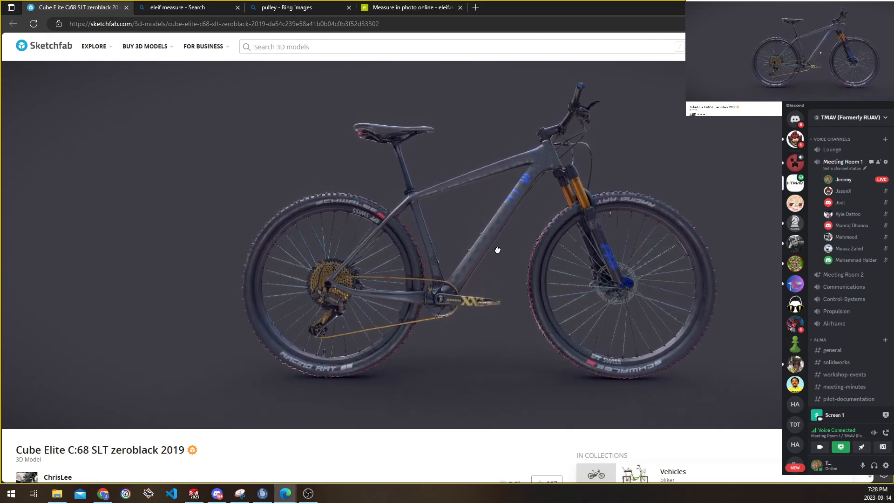
right_click_drag(502, 238, 493, 248)
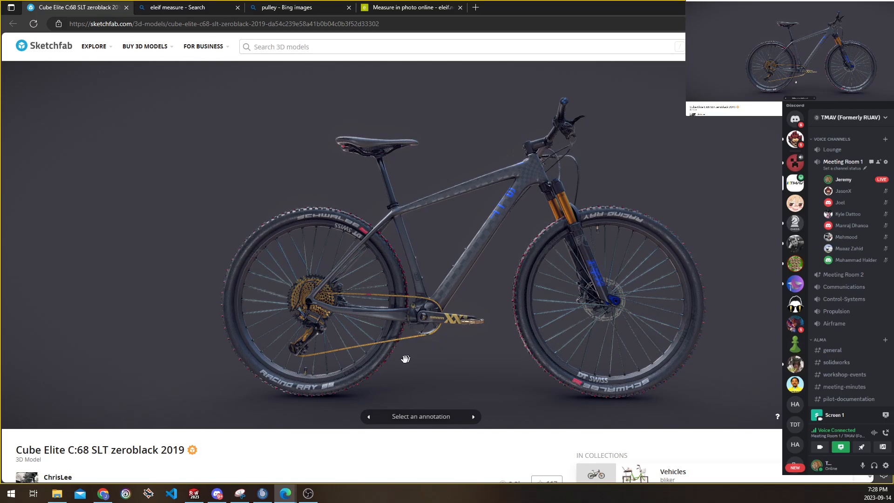
Capture a rectangular snip of the bicycle's rear wheel, chain and crank with Snipping Tool
scroll(458, 278, "up", 4)
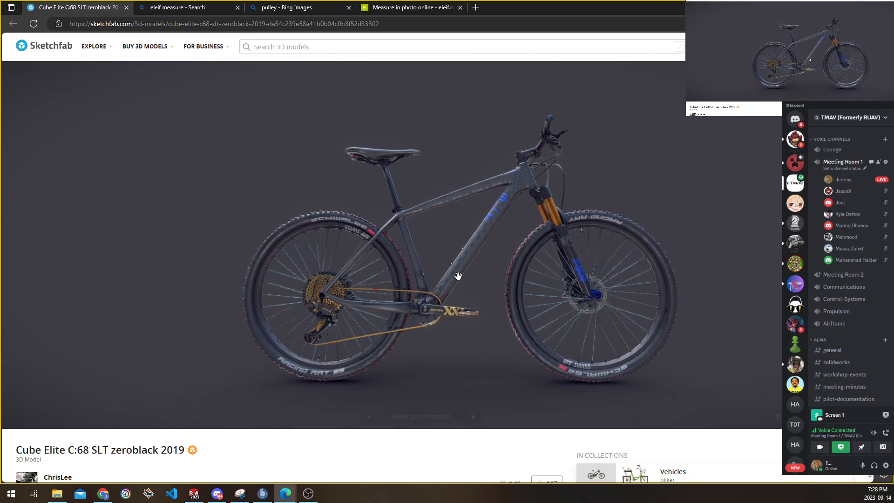
scroll(459, 281, "up", 4)
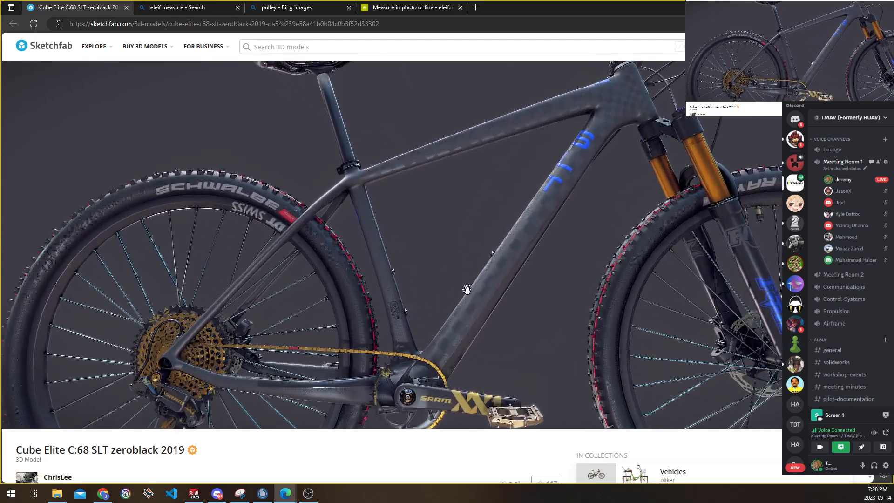
scroll(475, 288, "up", 2)
right_click_drag(481, 286, 524, 243)
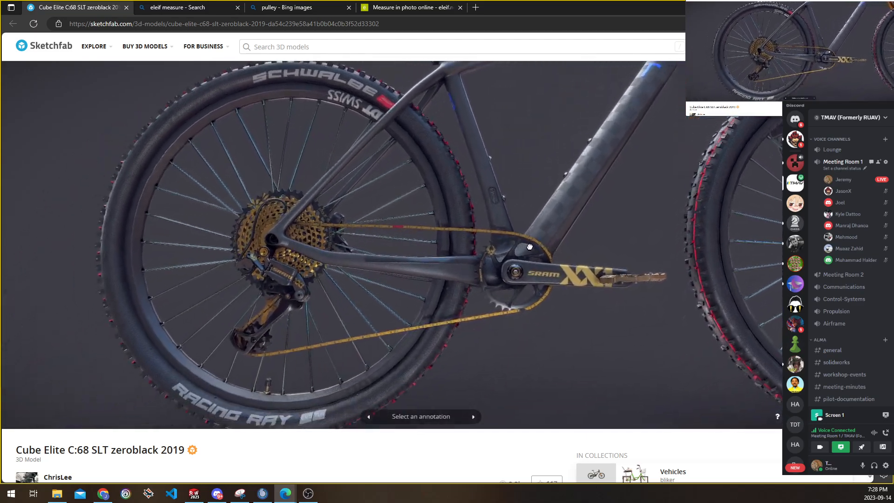
scroll(525, 243, "down", 1)
scroll(526, 242, "down", 4)
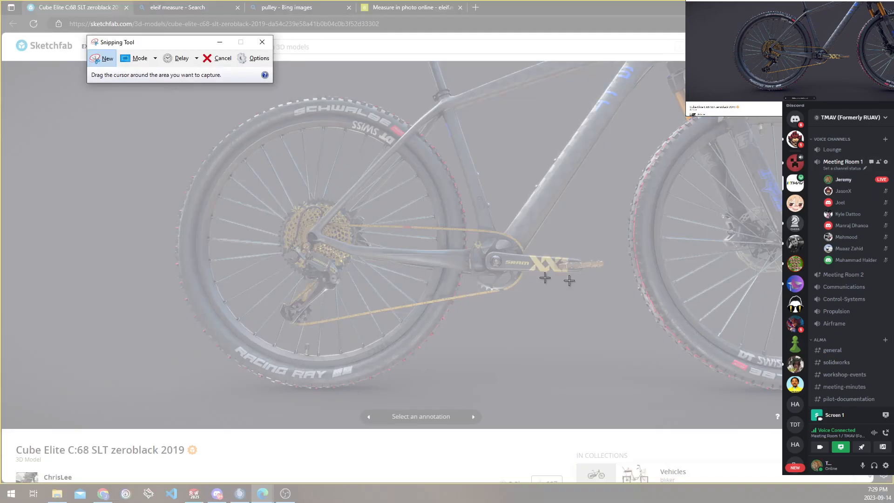
left_click_drag(639, 401, 168, 113)
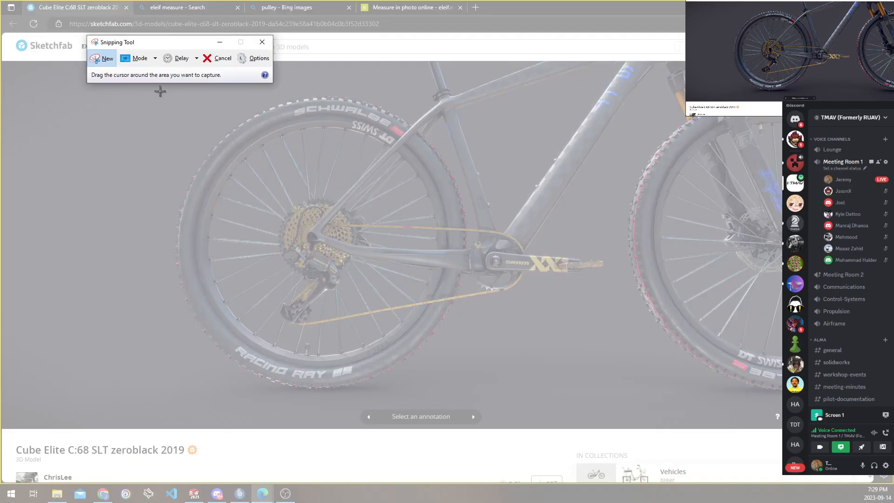
left_click_drag(158, 89, 629, 401)
Save the snip as a PNG named "4 Shaft Reference" in the 46 Bicycle CAD folder under Documents, TMAV SOLIDWORKS
left_click(121, 20)
left_click(145, 45)
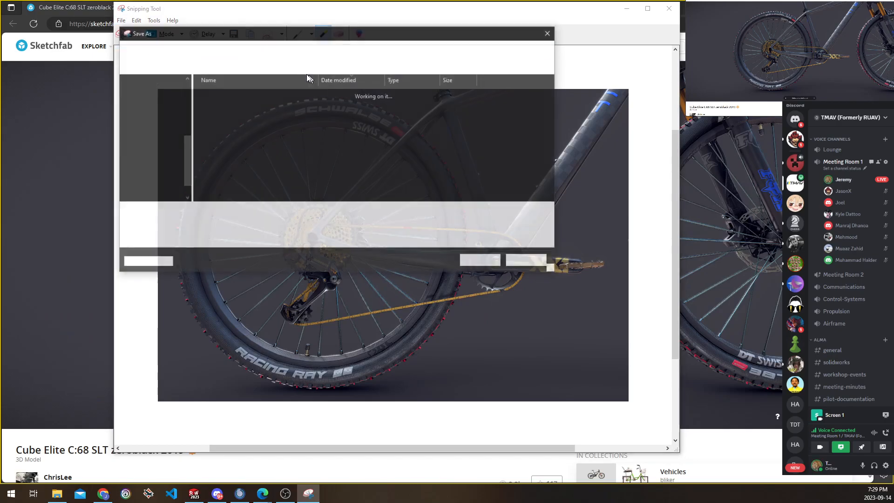
left_click(156, 116)
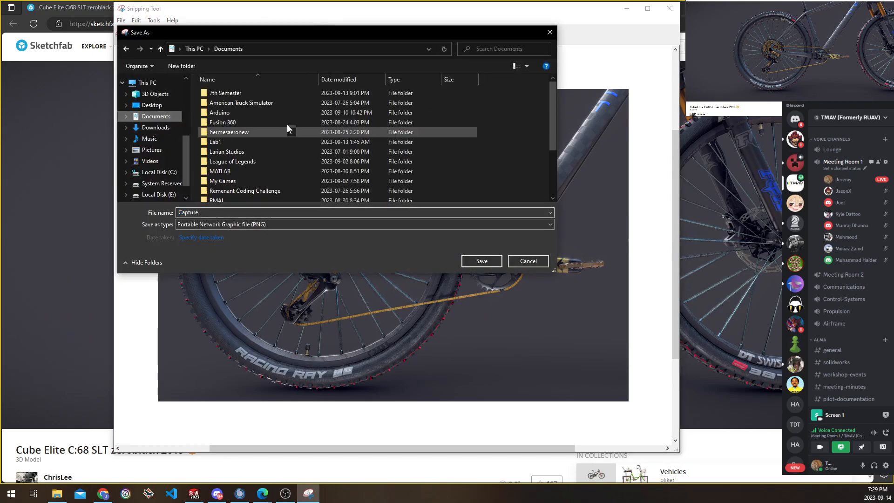
scroll(286, 126, "down", 5)
double_click(252, 178)
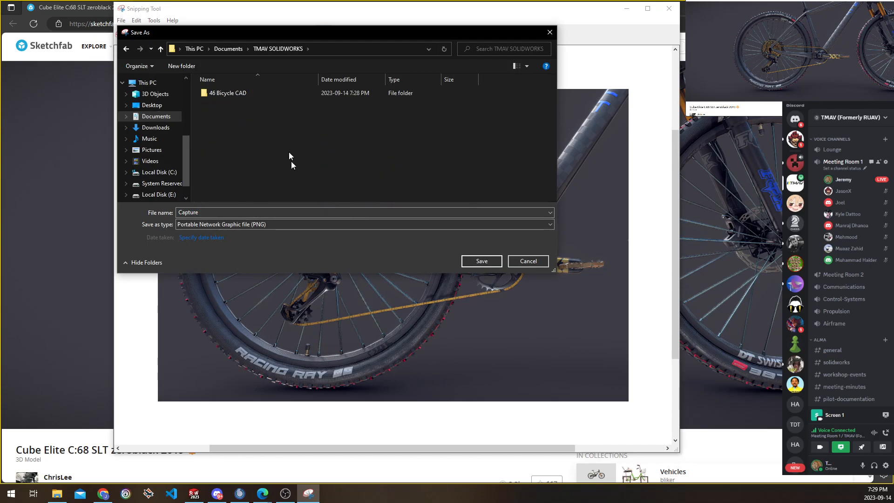
double_click(229, 211)
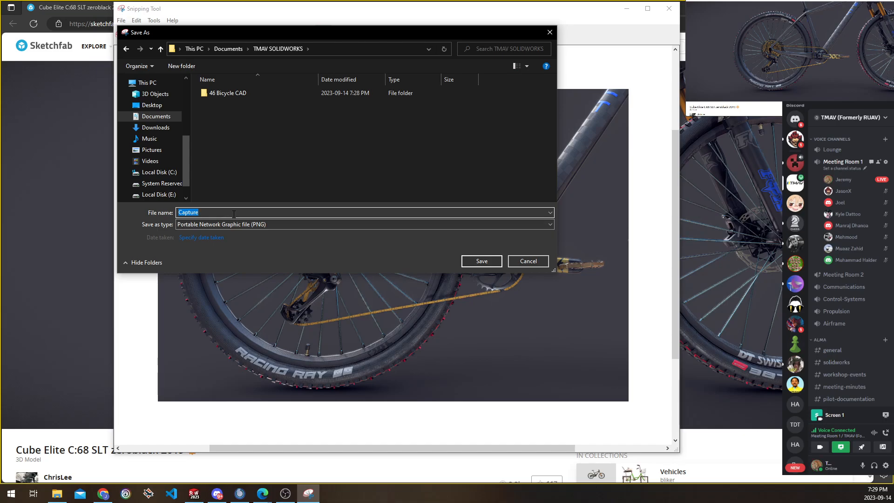
type("S")
type("hart Re")
type("t ")
type("Reference")
type("4")
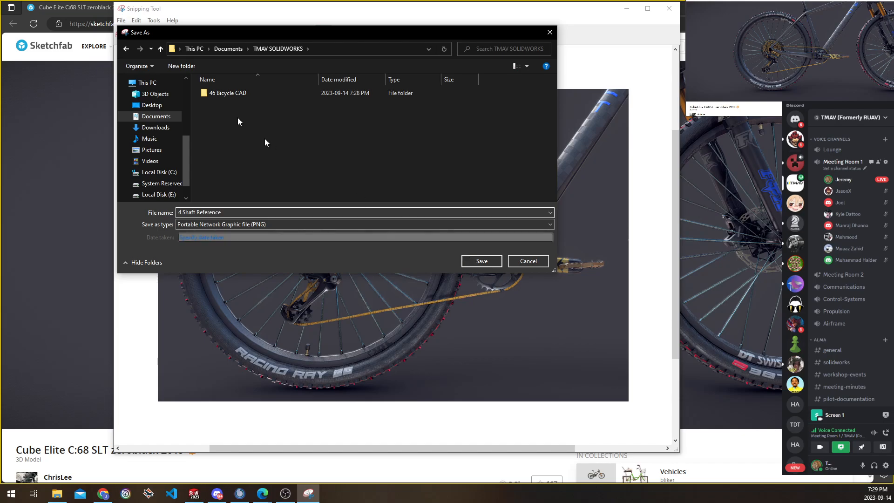
double_click(240, 94)
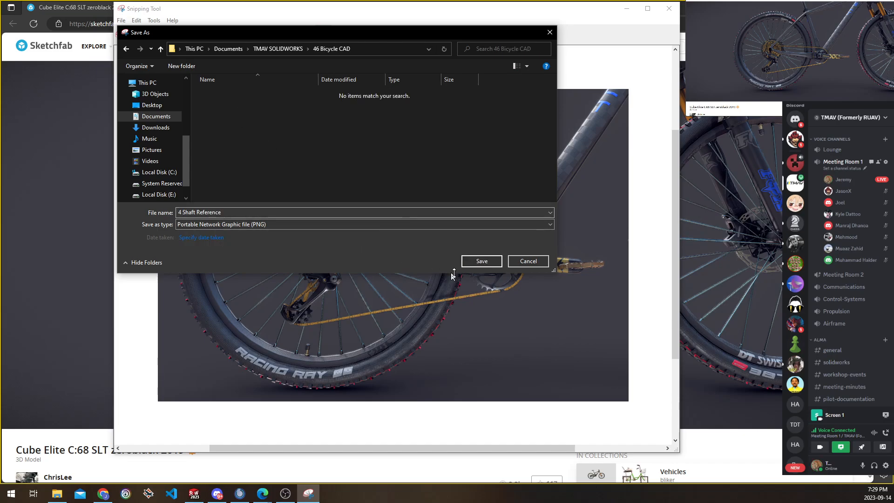
left_click(481, 261)
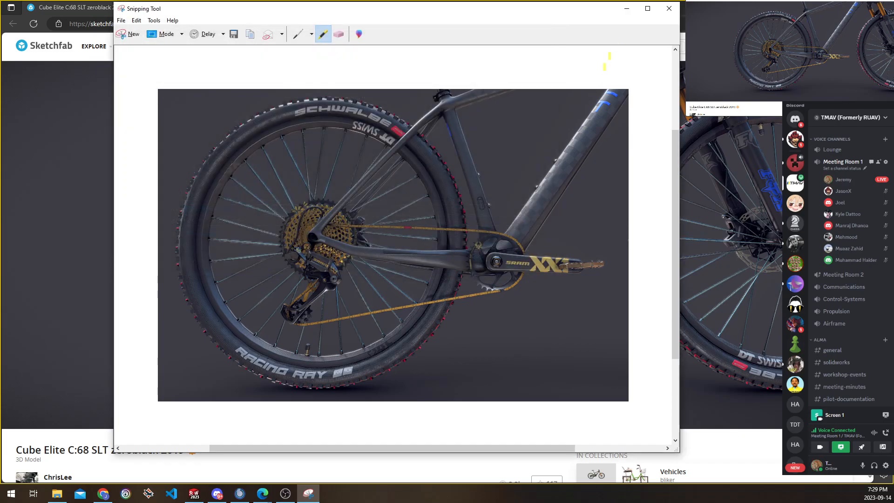
Return to the browser and load the 4 Shaft Reference image from the 46 Bicycle CAD folder into the eleif.net Photo measure page
left_click(619, 10)
left_click(432, 12)
left_click(432, 23)
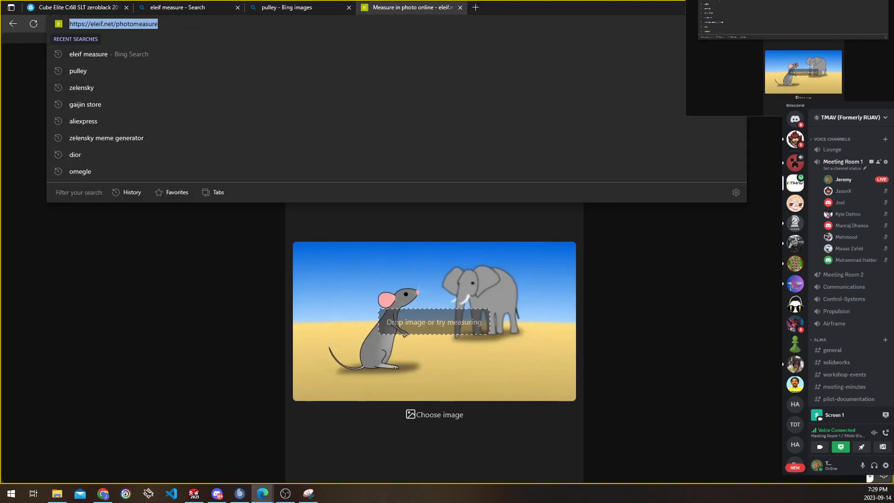
key("alt+Tab")
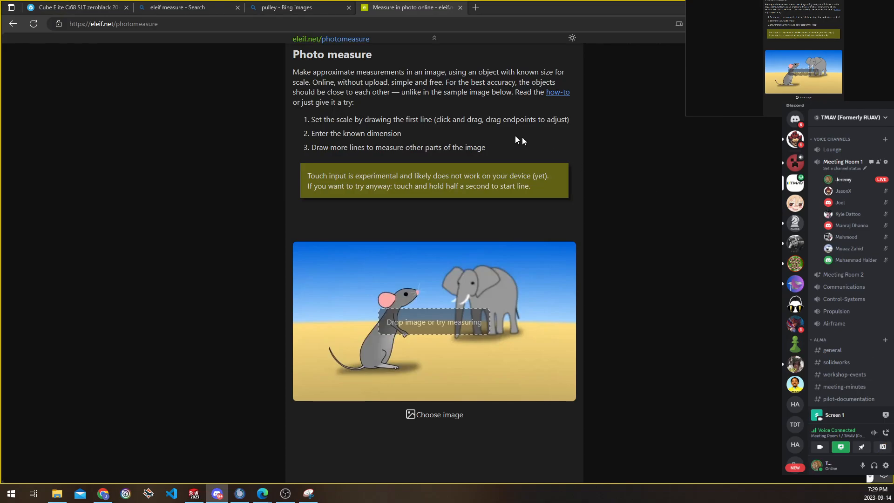
left_click(431, 415)
left_click(43, 95)
scroll(144, 179, "down", 2)
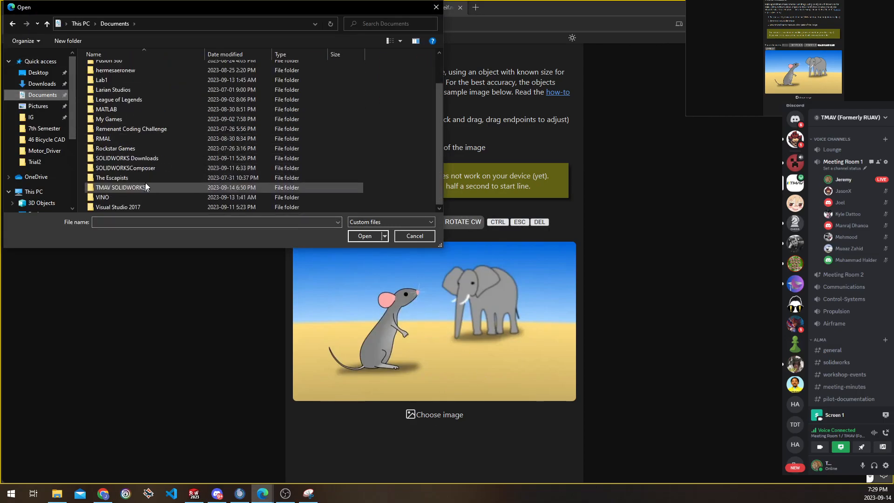
double_click(138, 188)
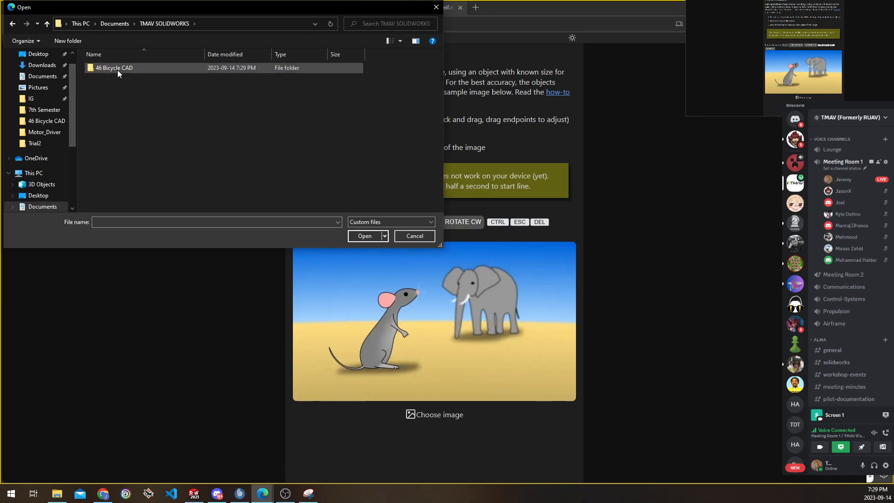
double_click(118, 73)
left_click(112, 76)
left_click(364, 236)
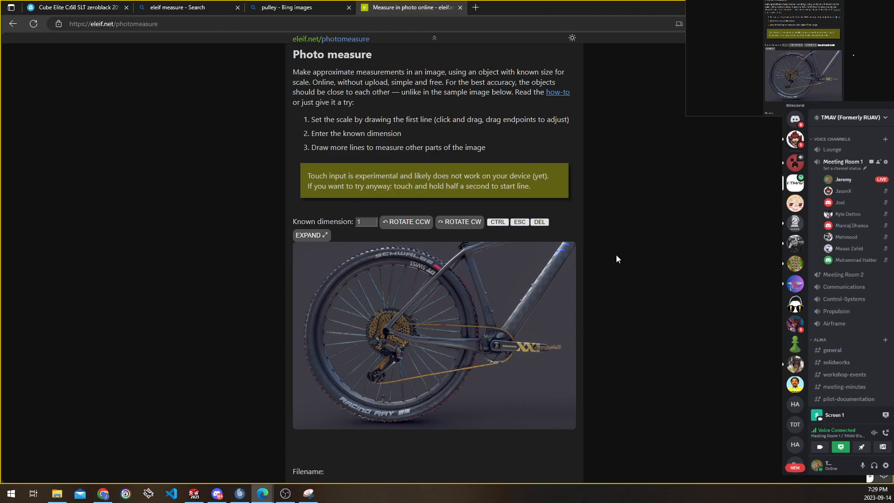
Draw a vertical scale line across the rear wheel's full outer diameter and set its known dimension to 28
scroll(616, 254, "down", 5)
scroll(616, 254, "up", 4)
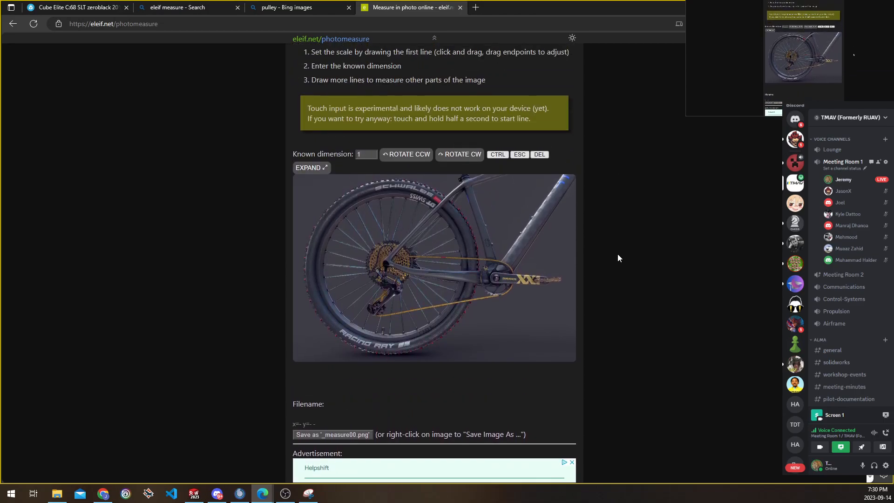
scroll(617, 258, "up", 7, "ctrl")
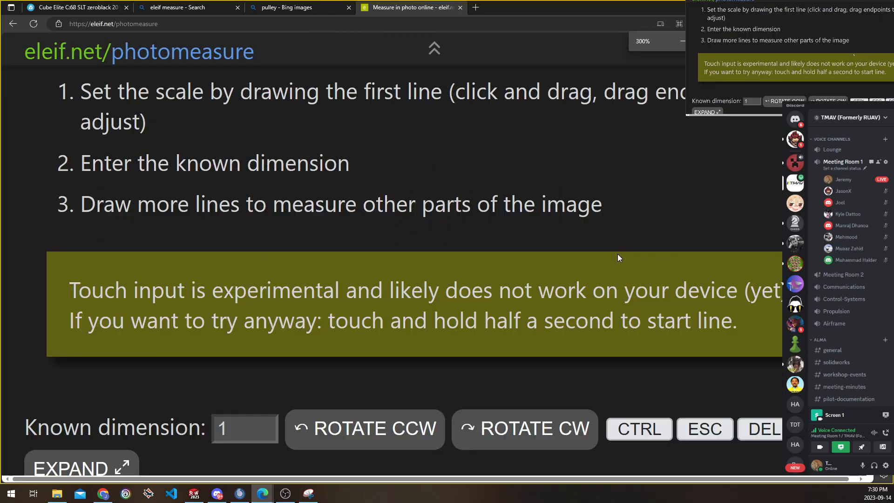
scroll(617, 258, "down", 1, "ctrl")
scroll(623, 255, "down", 6)
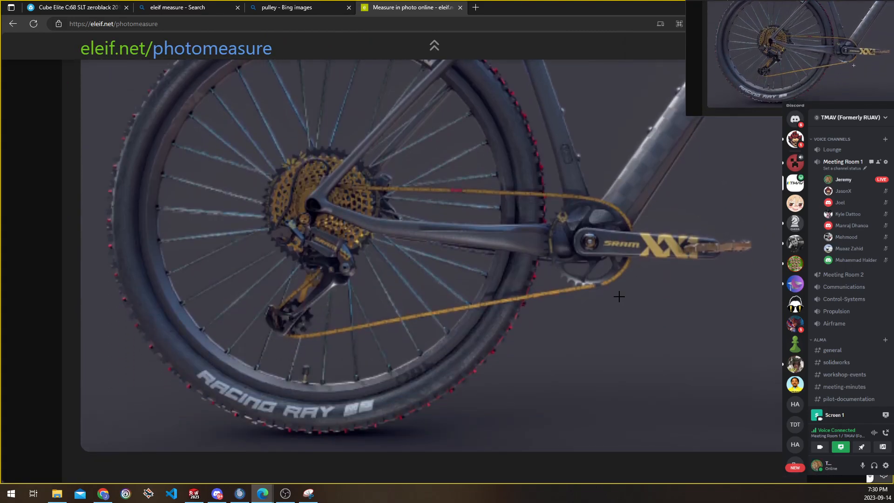
scroll(619, 296, "down", 1, "ctrl")
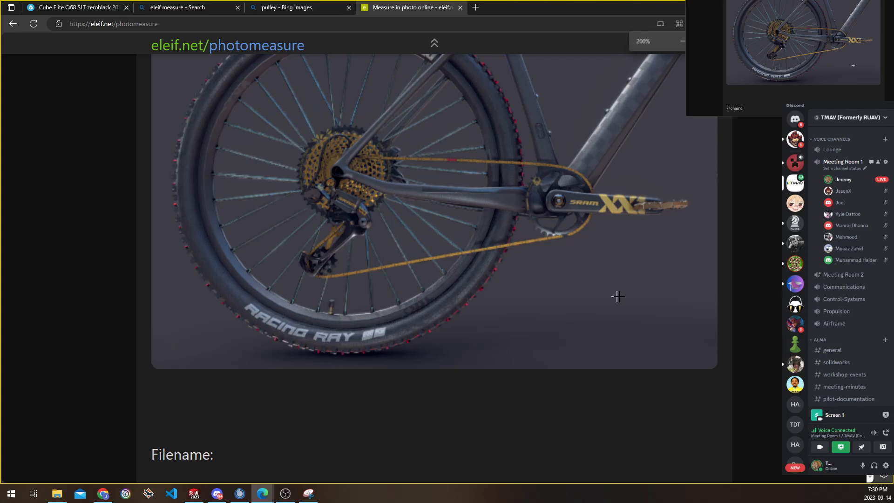
scroll(434, 269, "up", 3)
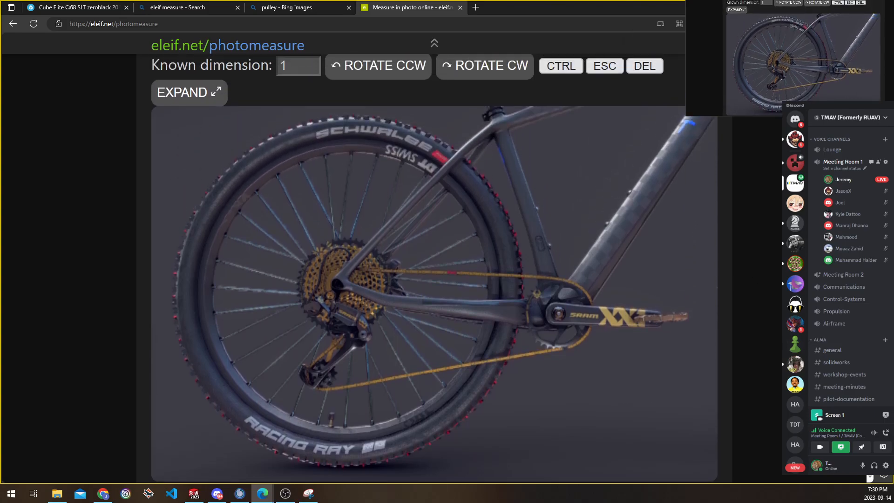
scroll(434, 268, "down", 1)
mouse_move(335, 464)
left_mouse_down()
mouse_move(355, 126)
mouse_move(356, 115)
mouse_move(342, 116)
left_mouse_up()
left_click(340, 116)
left_click_drag(288, 66, 267, 67)
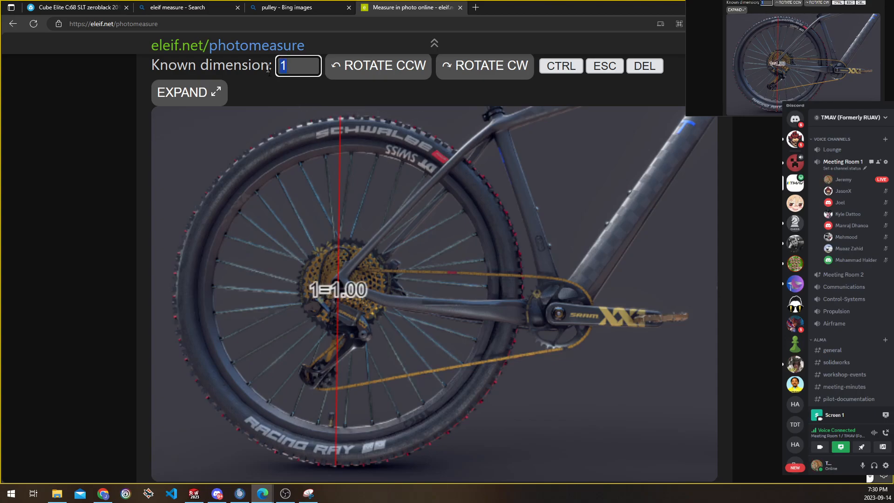
type("28")
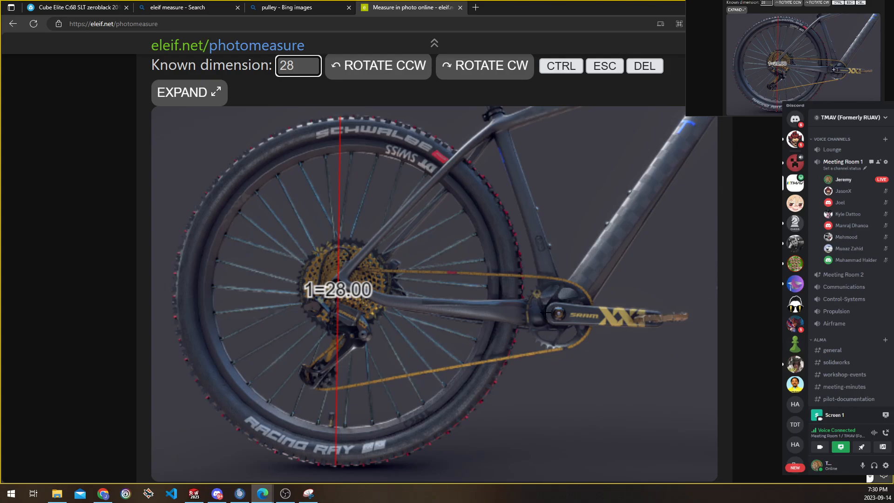
Measure the crank arm's overall length, its width at the spindle end and its width at the pedal end
left_click_drag(548, 312, 662, 318)
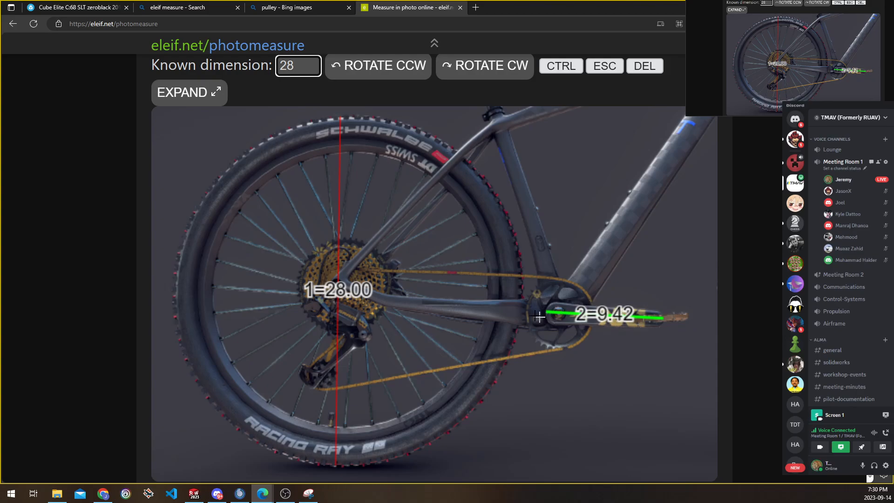
left_click_drag(557, 302, 555, 325)
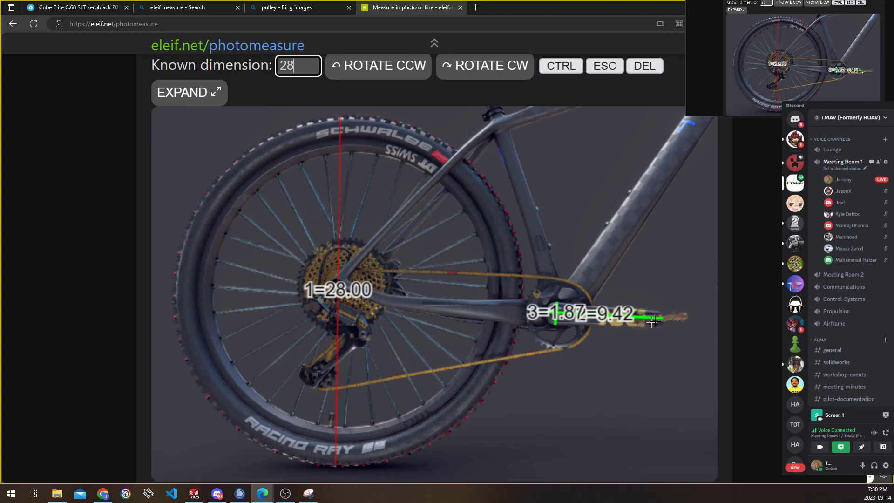
left_click_drag(657, 311, 658, 325)
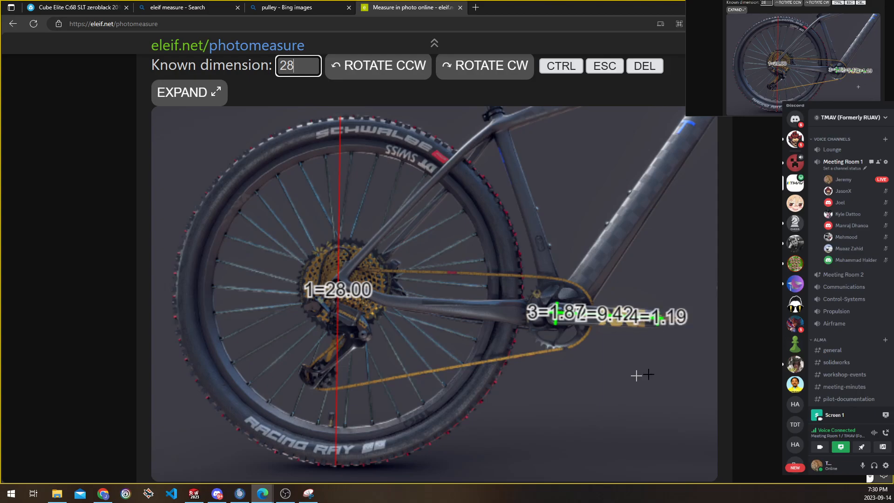
key("alt+Tab")
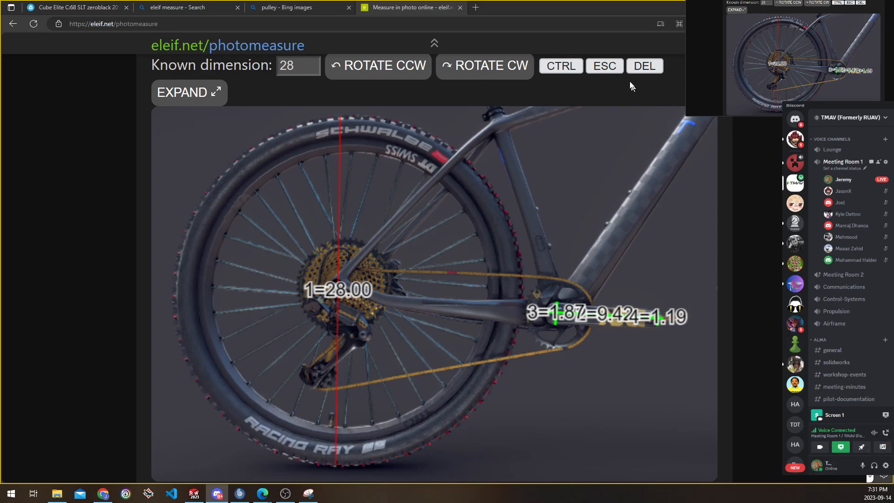
Clear all the measurement lines from the bicycle photo
left_click(643, 71)
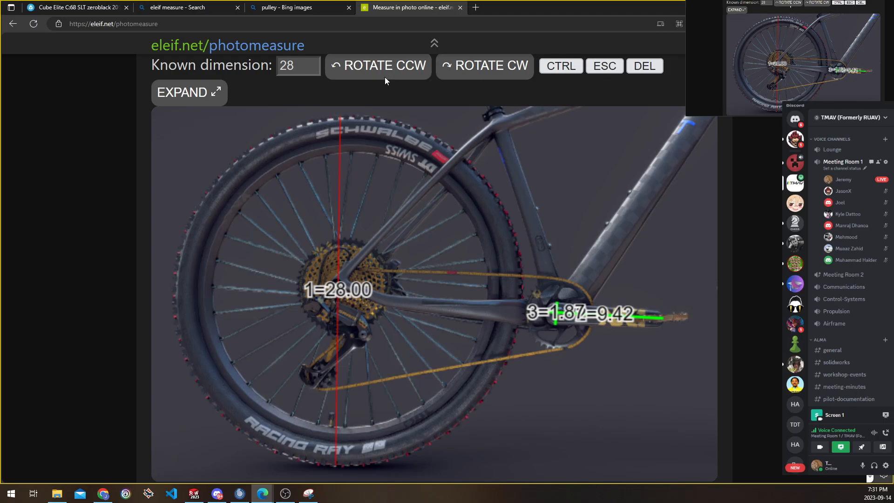
key("BackSpace")
key("ctrl+z")
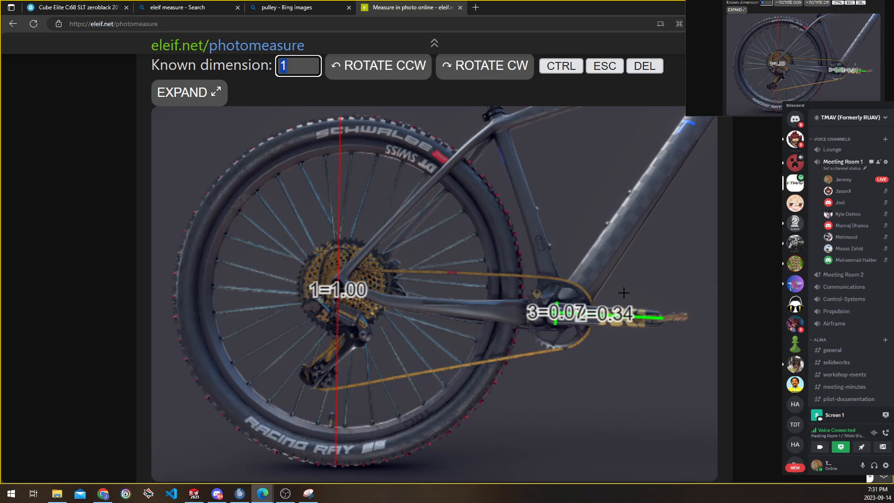
right_click(556, 308)
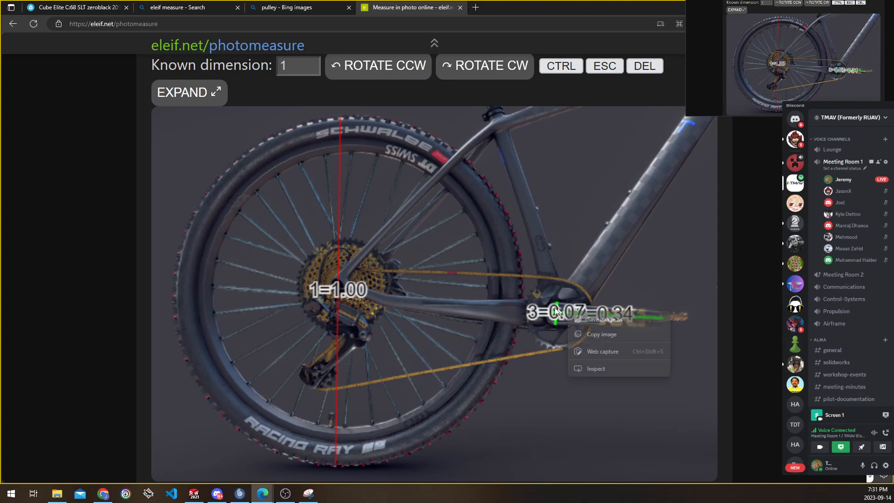
left_click(604, 71)
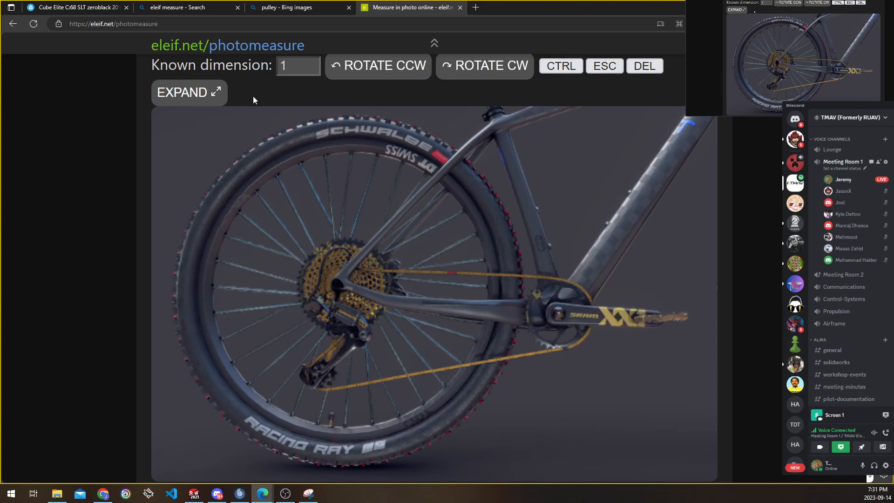
Redraw the scale line across the rear wheel's full outer diameter and set its known dimension to 28
mouse_move(333, 463)
left_mouse_down()
mouse_move(336, 234)
mouse_move(353, 132)
mouse_move(345, 116)
left_mouse_up()
double_click(283, 65)
type("28")
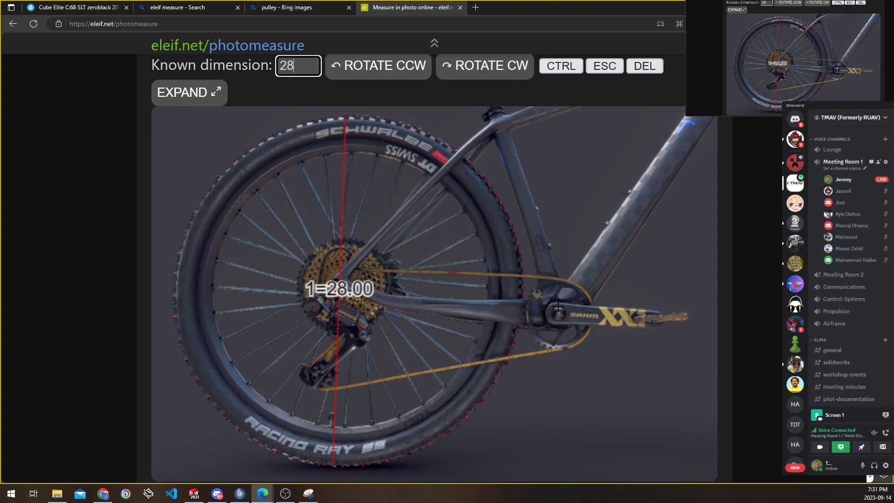
Measure the hole diameters at the crank arm's spindle end and pedal end
left_click_drag(557, 313, 558, 320)
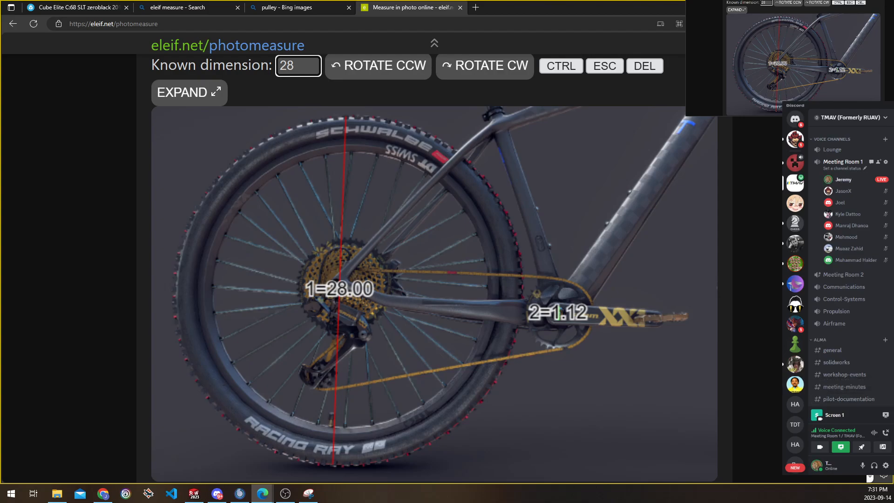
key("alt+Tab")
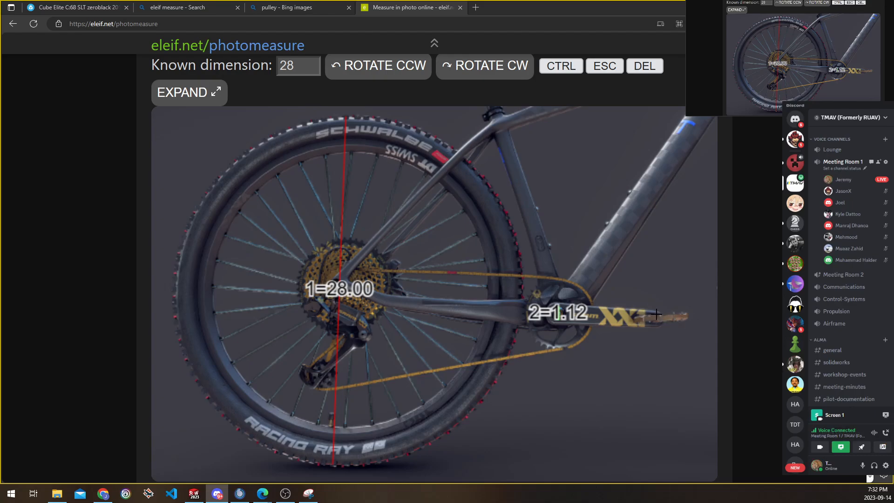
left_click_drag(655, 314, 655, 331)
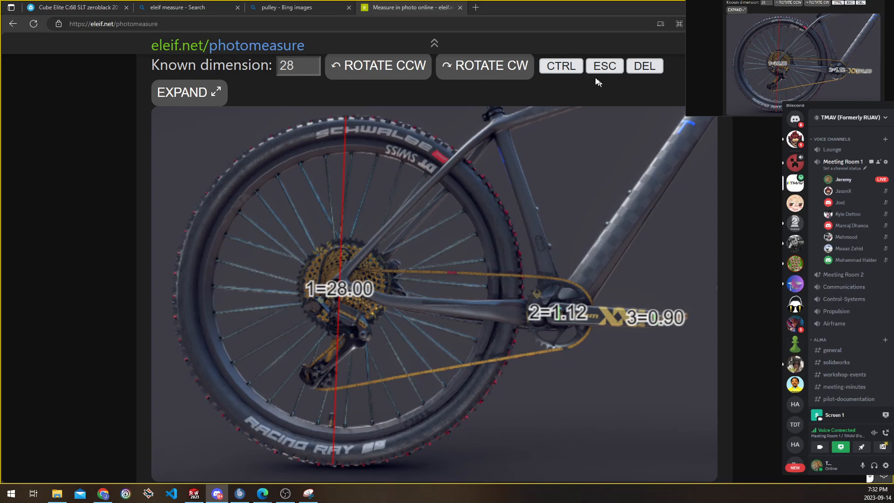
Search "in to mm" in a new browser tab and convert the crank arm length of 9.42 inches to millimetres
left_click(475, 8)
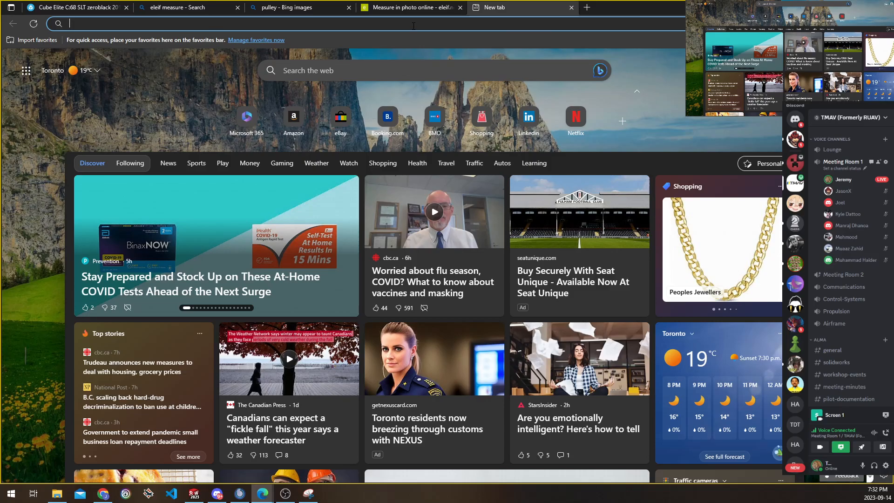
type("in to mm")
key("Return")
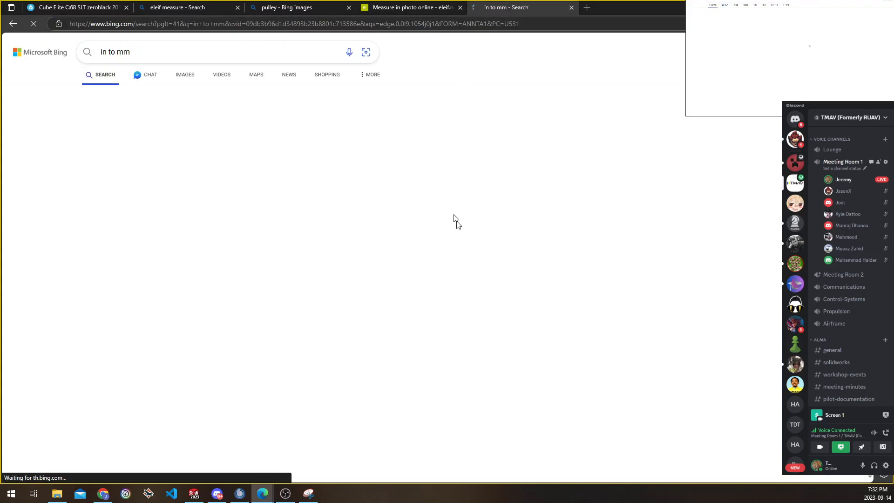
left_click(177, 170)
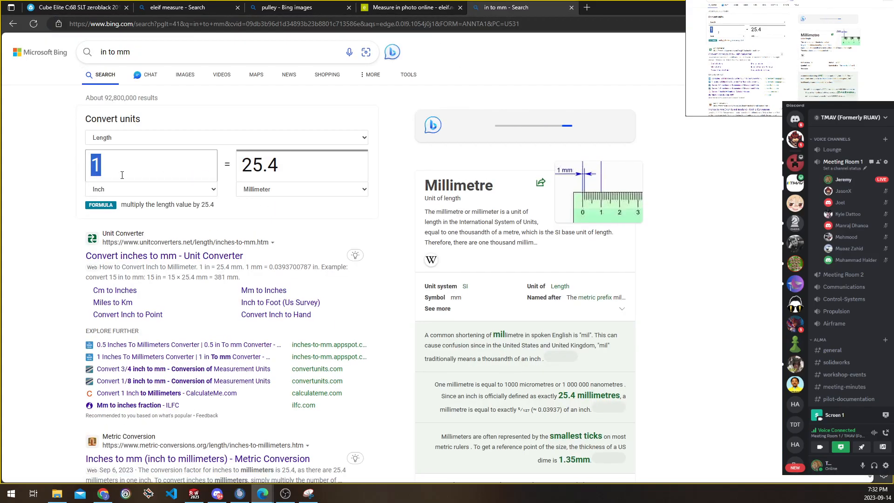
key("BackSpace")
type("9.42")
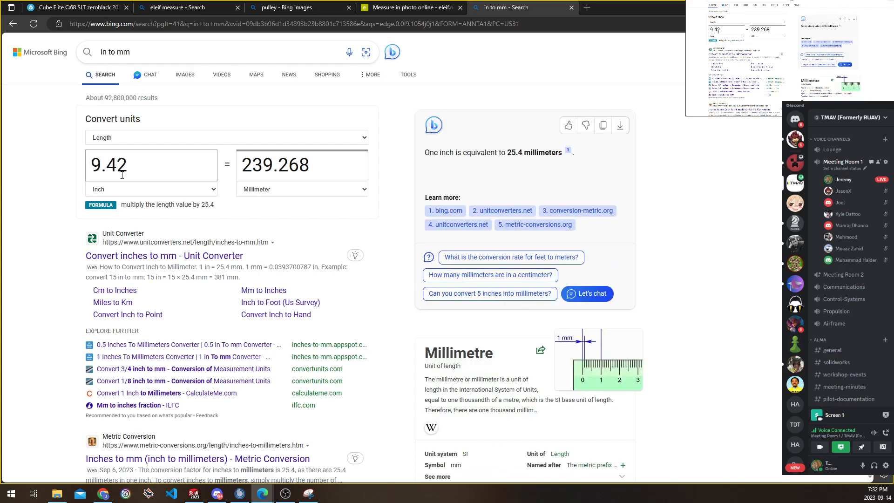
left_click_drag(273, 169, 242, 169)
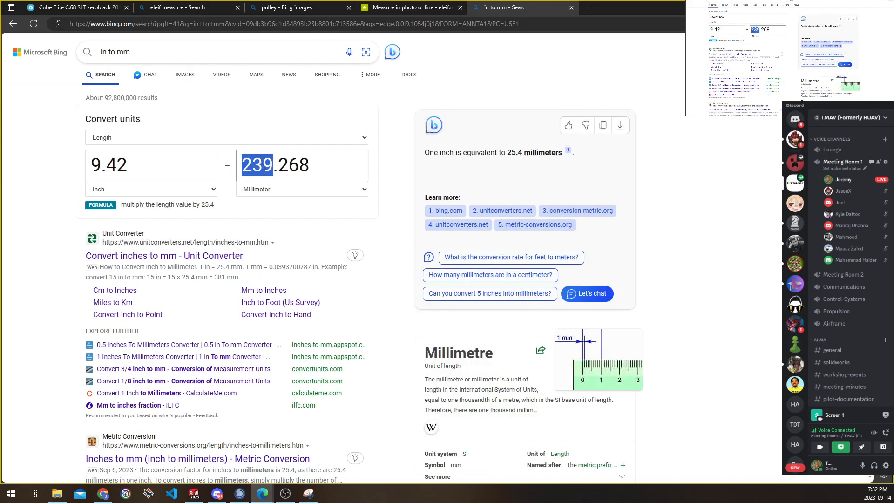
key("alt+Tab")
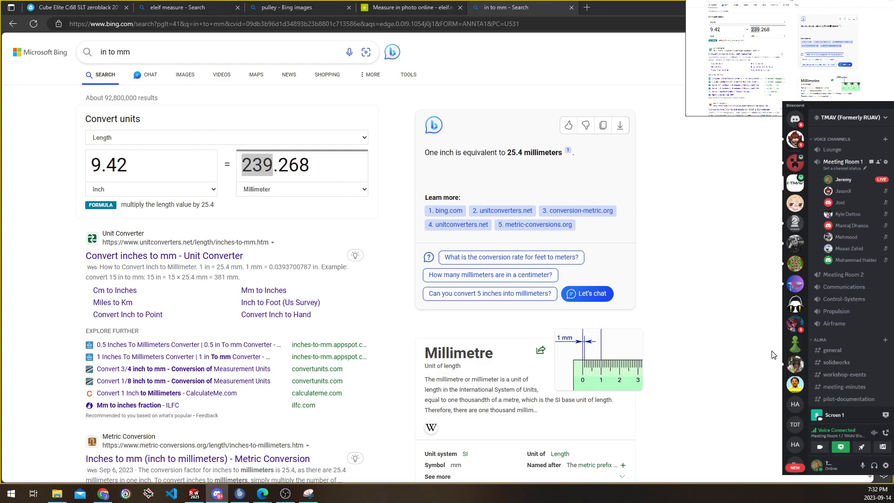
Convert the pedal-end width of 1.19 inches to millimetres
left_click_drag(130, 165, 88, 164)
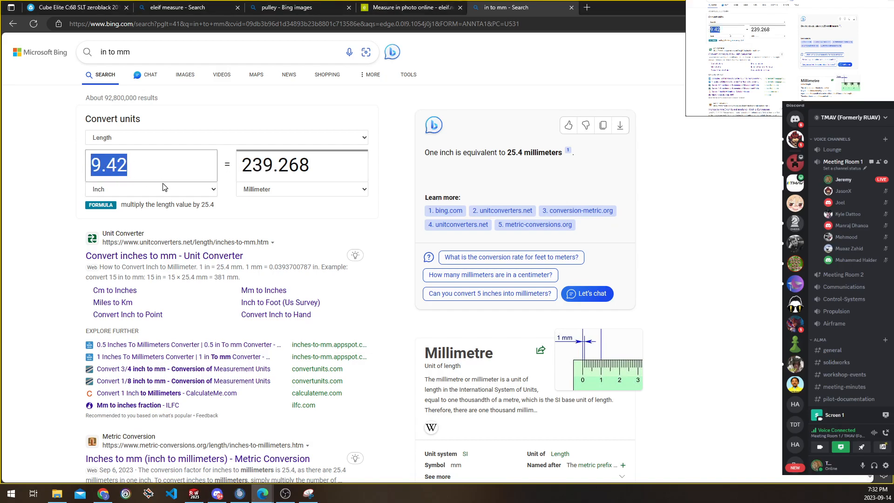
type("1.19")
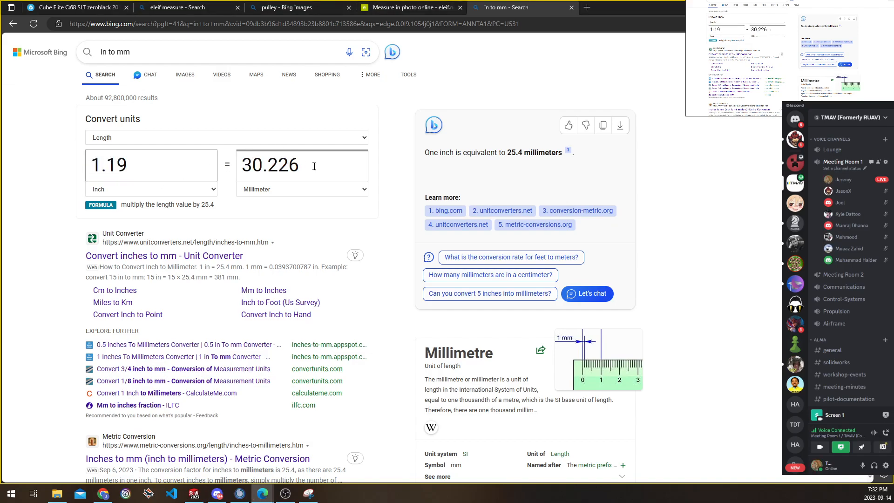
left_click_drag(315, 167, 234, 168)
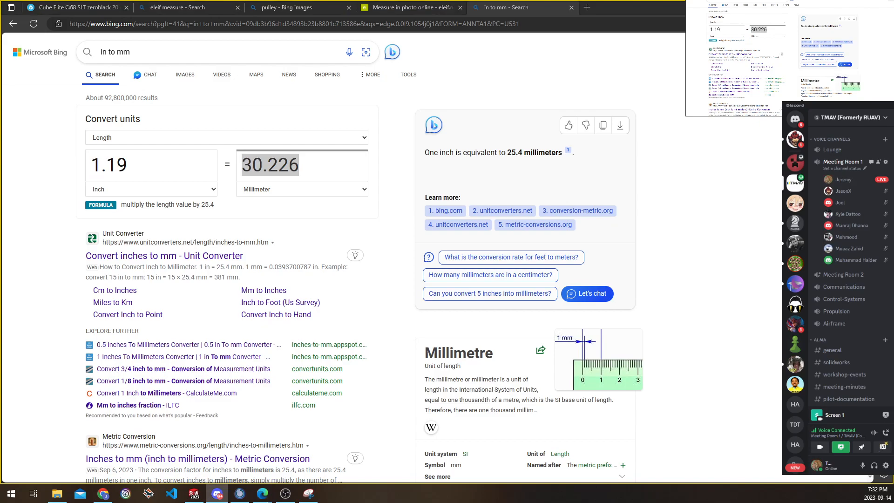
Convert the spindle-end width of 1.87 inches to millimetres
left_click_drag(163, 168, 98, 163)
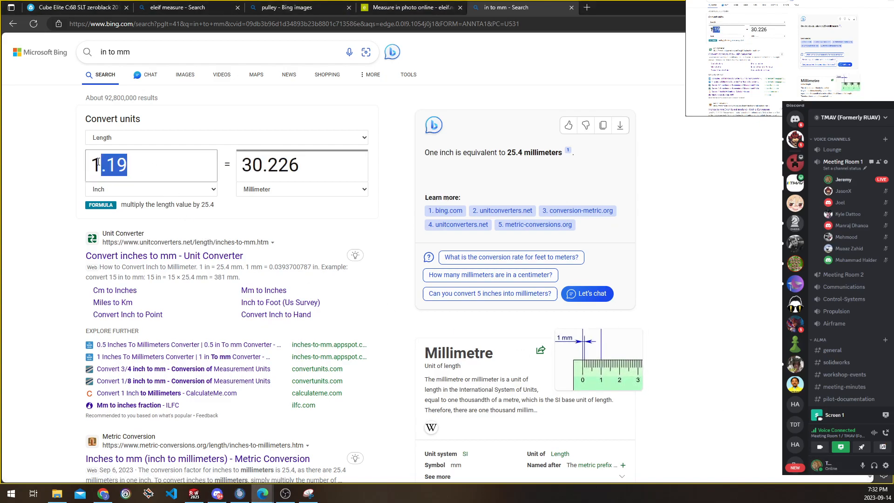
left_click_drag(165, 160, 82, 170)
type("2")
key("BackSpace")
type("1.87")
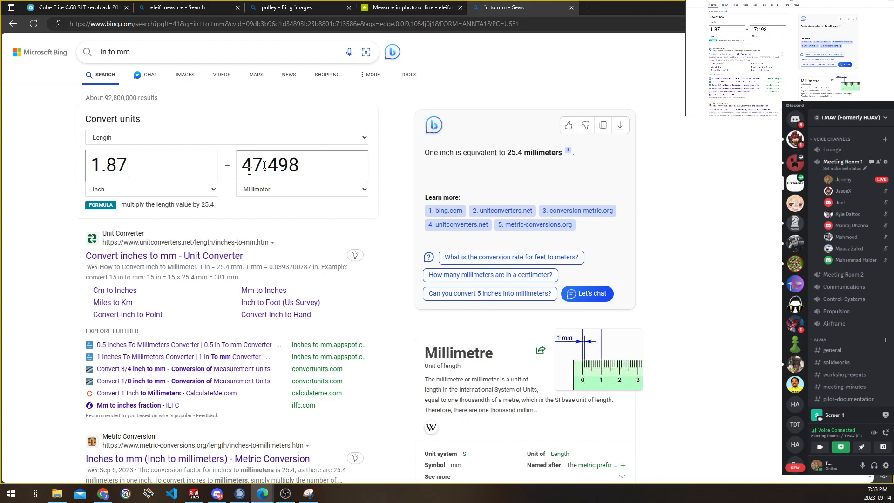
left_click_drag(241, 165, 263, 164)
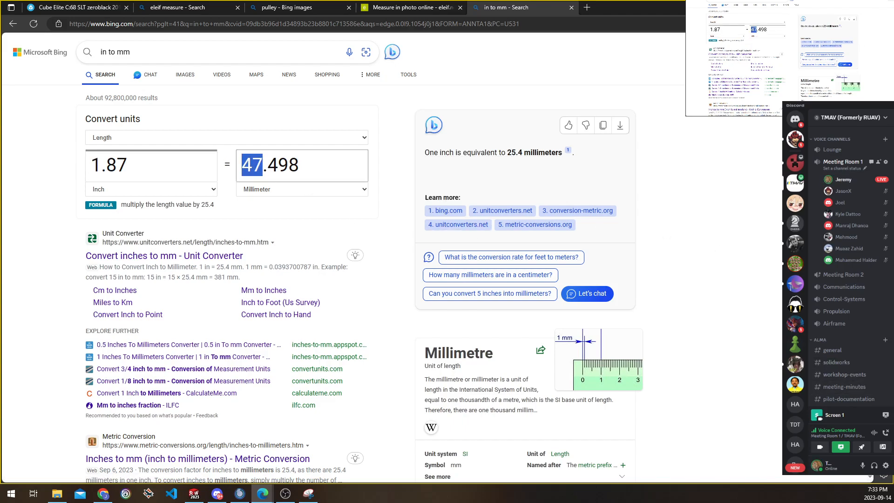
key("alt+Tab")
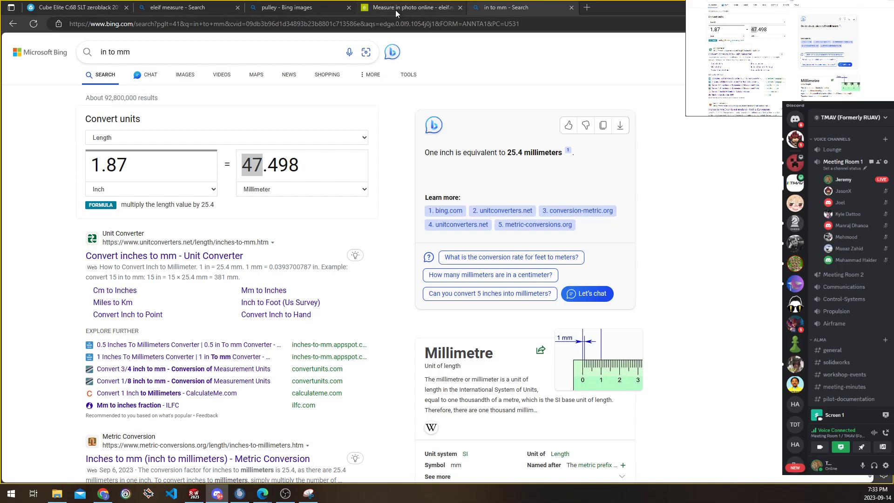
Return to the Sketchfab bicycle model and examine the crank arm's side profile and spindle end up close
left_click(372, 13)
left_click(332, 10)
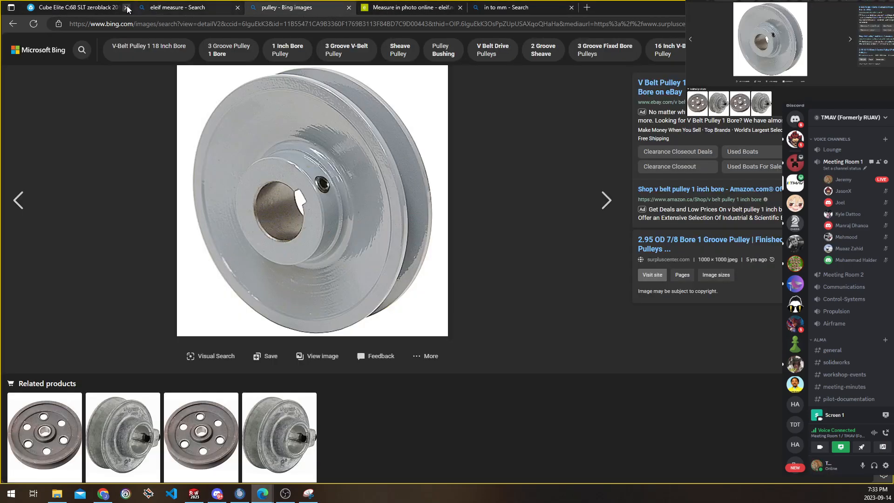
left_click(100, 10)
scroll(521, 267, "down", 3)
scroll(526, 267, "up", 8)
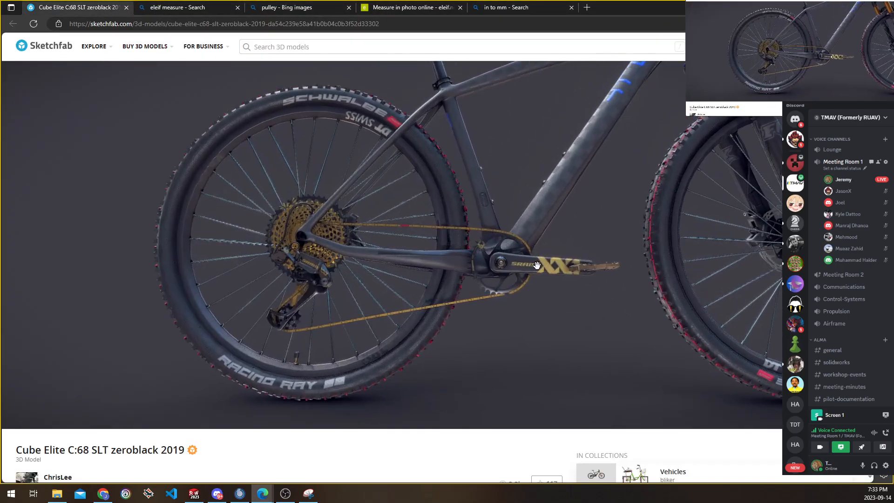
right_click_drag(665, 277, 589, 265)
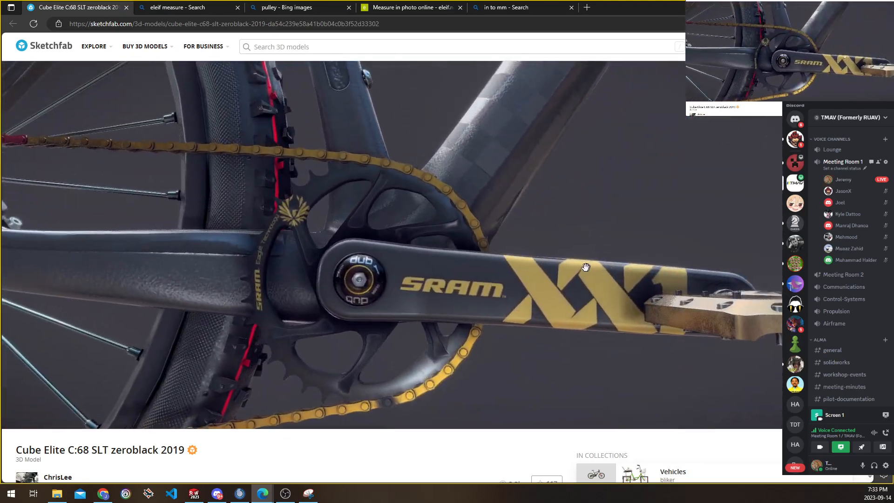
right_click_drag(499, 247, 479, 245)
scroll(496, 261, "up", 5)
scroll(497, 261, "down", 6)
scroll(483, 247, "down", 1)
Examine the crank arm's bend, thickness and pedal connection from above, and return the bicycle model to a side view
mouse_move(479, 244)
left_mouse_down()
mouse_move(479, 319)
mouse_move(498, 326)
mouse_move(491, 315)
mouse_move(501, 340)
mouse_move(490, 312)
left_mouse_up()
scroll(448, 339, "up", 5)
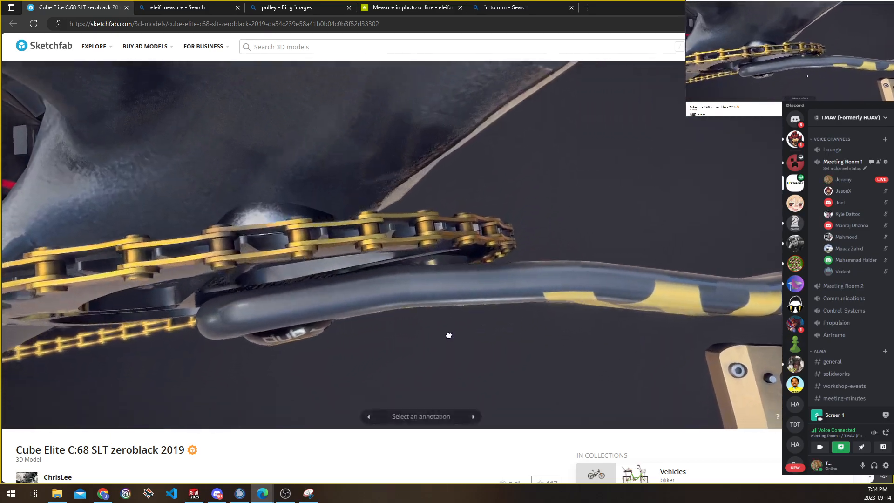
scroll(451, 319, "down", 5)
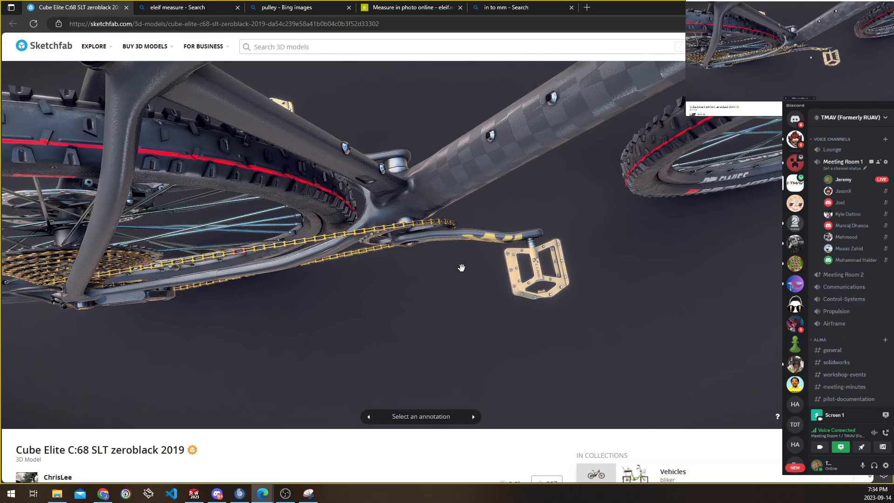
scroll(462, 268, "up", 5)
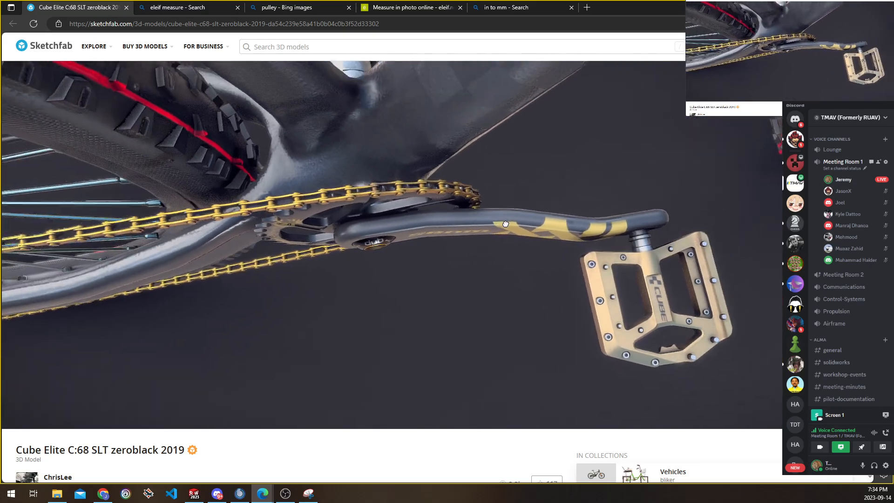
scroll(500, 246, "down", 5)
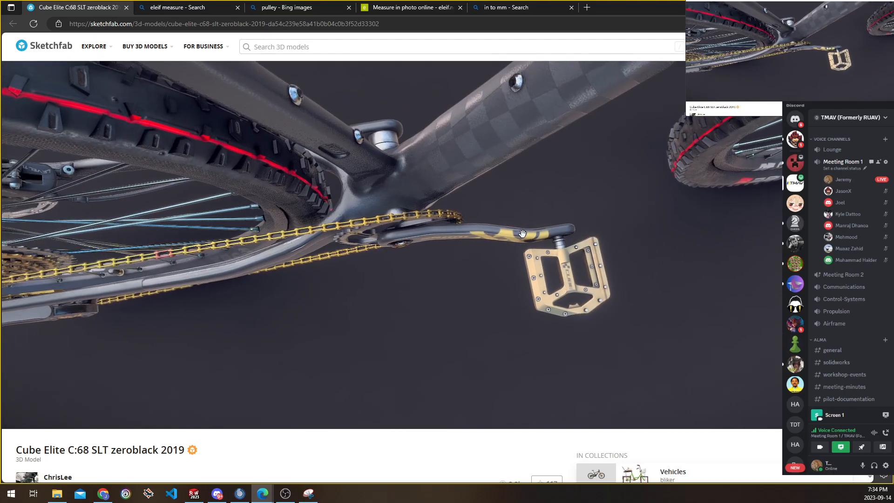
left_click_drag(479, 287, 484, 194)
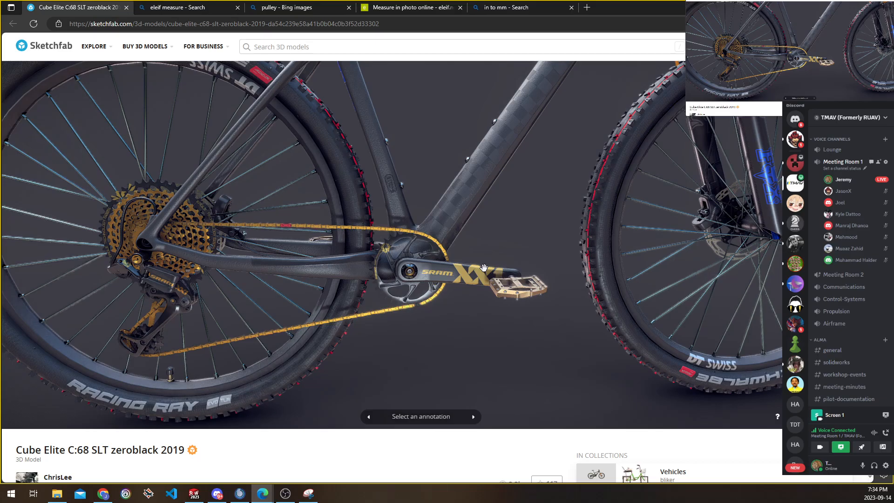
scroll(480, 263, "down", 3)
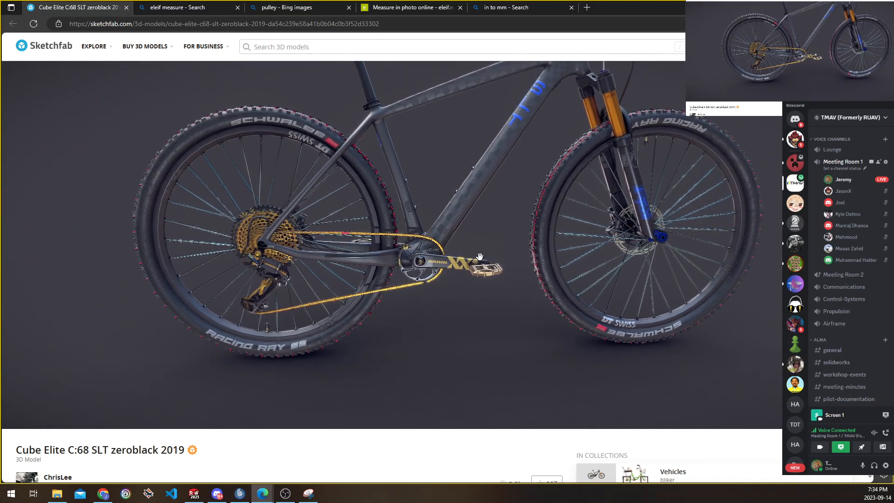
mouse_move(469, 255)
left_mouse_down()
mouse_move(462, 250)
mouse_move(465, 307)
mouse_move(465, 224)
mouse_move(465, 239)
mouse_move(425, 257)
mouse_move(453, 255)
mouse_move(462, 242)
left_mouse_up()
scroll(463, 241, "up", 10)
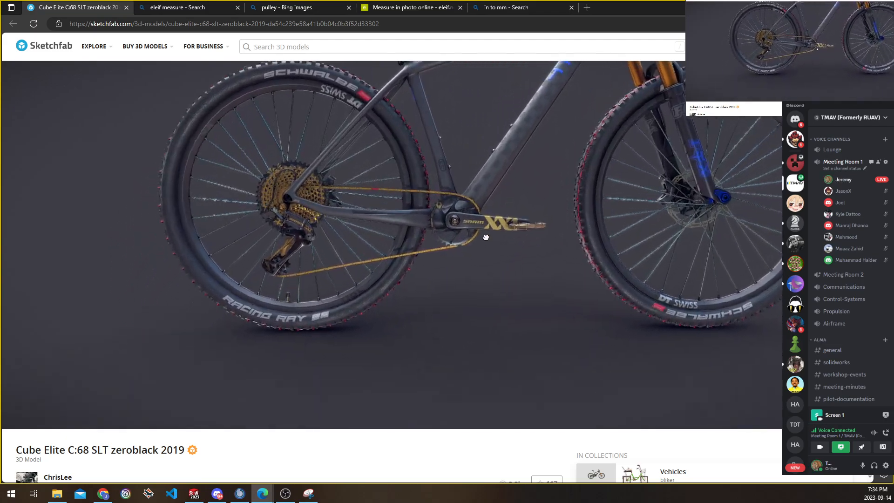
Examine the Sketchfab bicycle's crank arm from the side and underneath, looking at its bend, thickness and pedal connection
right_click_drag(558, 241, 493, 230)
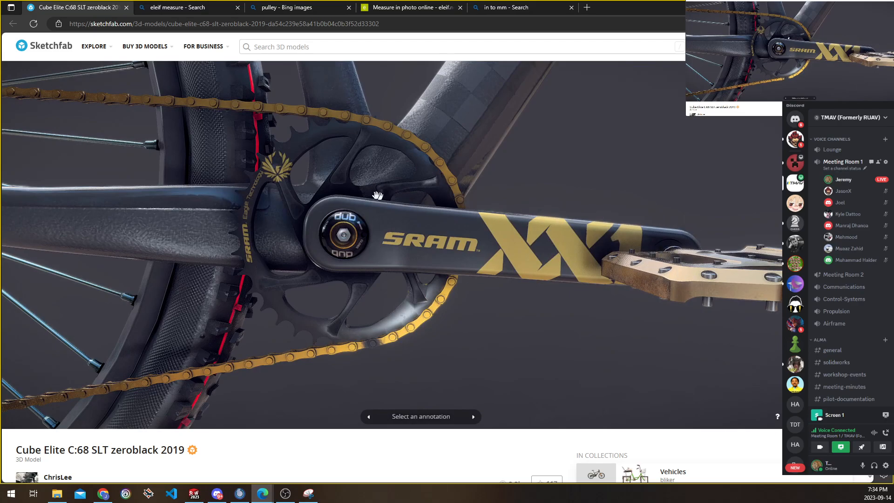
scroll(676, 252, "down", 5)
mouse_move(516, 233)
left_mouse_down()
mouse_move(514, 295)
mouse_move(490, 303)
mouse_move(482, 323)
mouse_move(494, 272)
mouse_move(509, 272)
left_mouse_up()
scroll(499, 267, "up", 3)
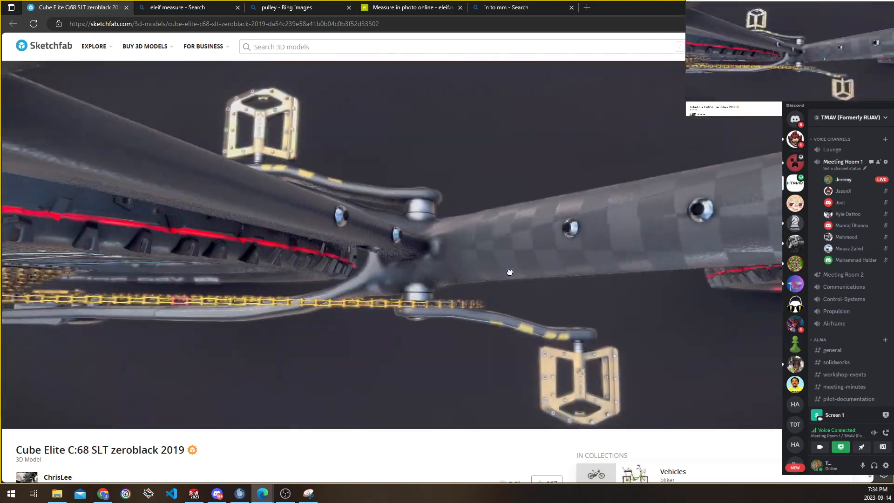
scroll(520, 279, "up", 1)
scroll(554, 308, "up", 3)
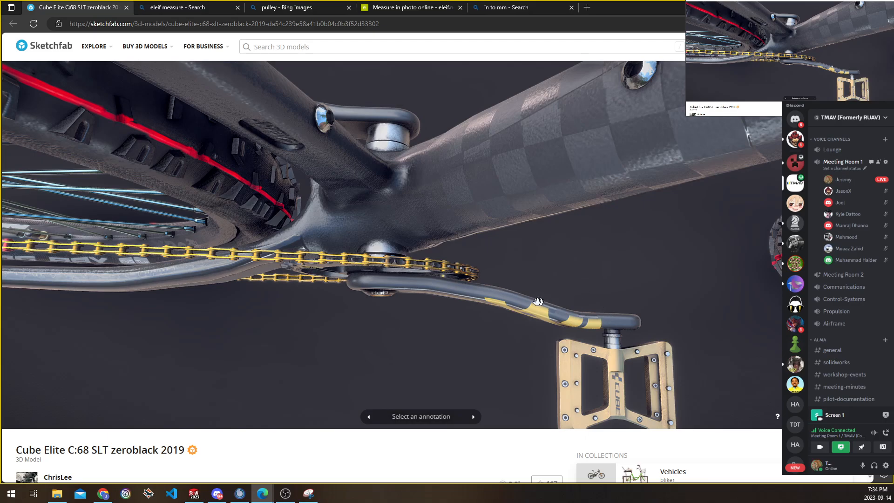
left_click_drag(545, 271, 554, 280)
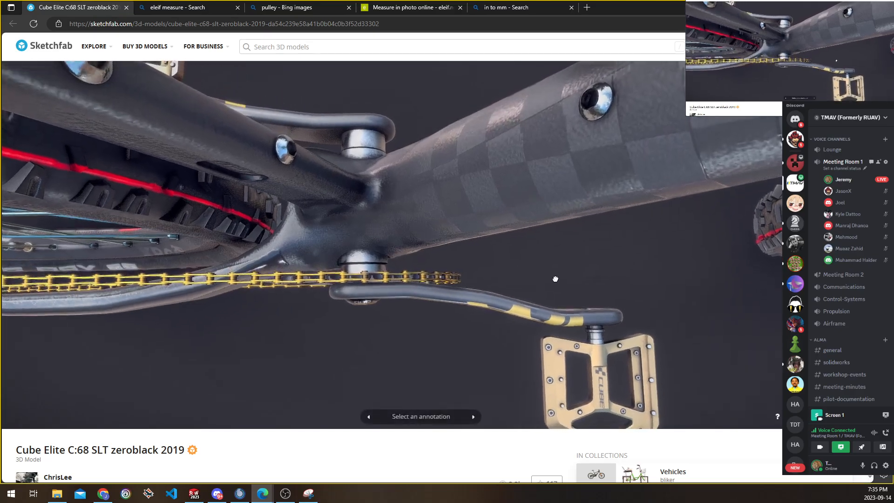
mouse_move(576, 346)
left_mouse_down()
mouse_move(570, 294)
mouse_move(558, 291)
mouse_move(563, 321)
mouse_move(508, 238)
left_mouse_up()
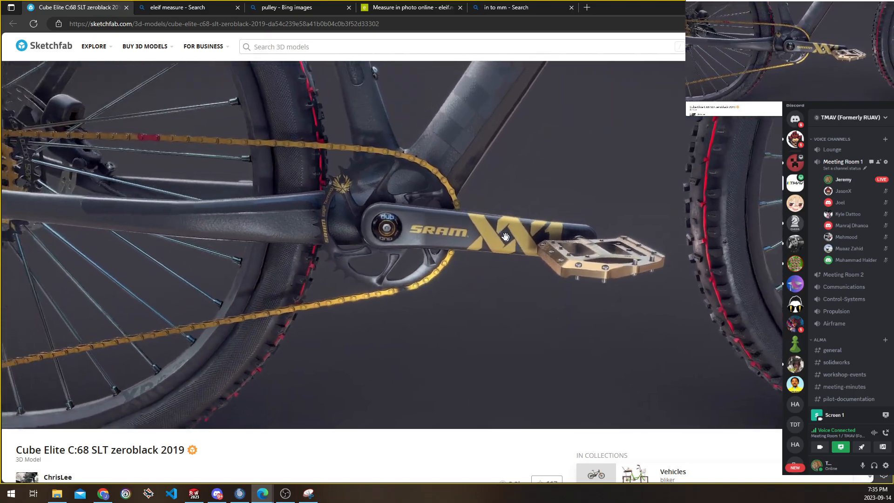
scroll(508, 239, "up", 5)
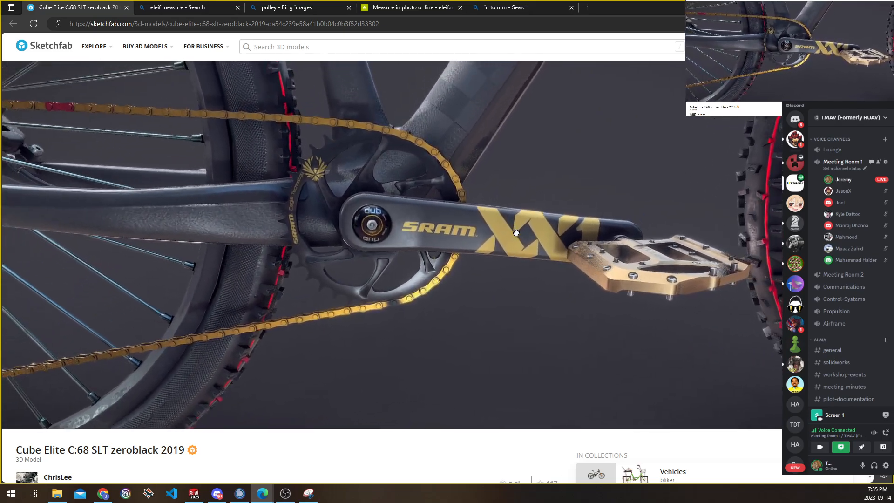
scroll(516, 233, "down", 5)
left_click_drag(462, 242, 436, 255)
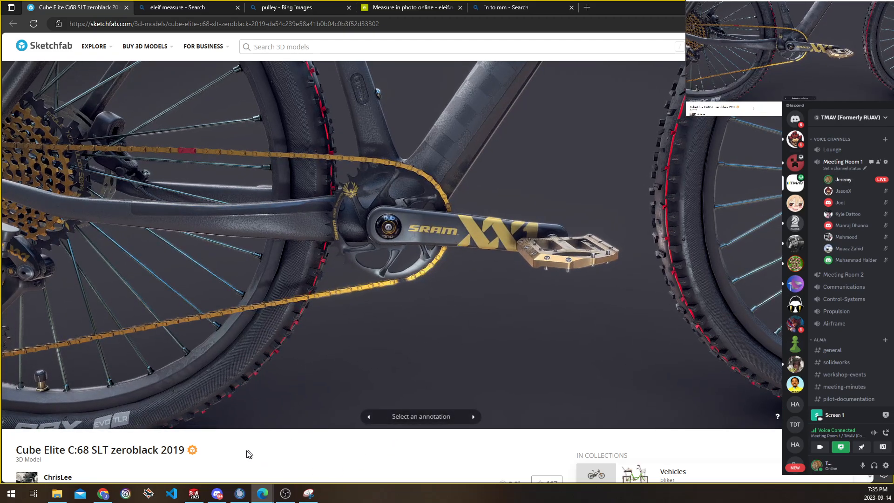
Switch to SOLIDWORKS, create a new part and start a sketch on the Front Plane
left_click(193, 495)
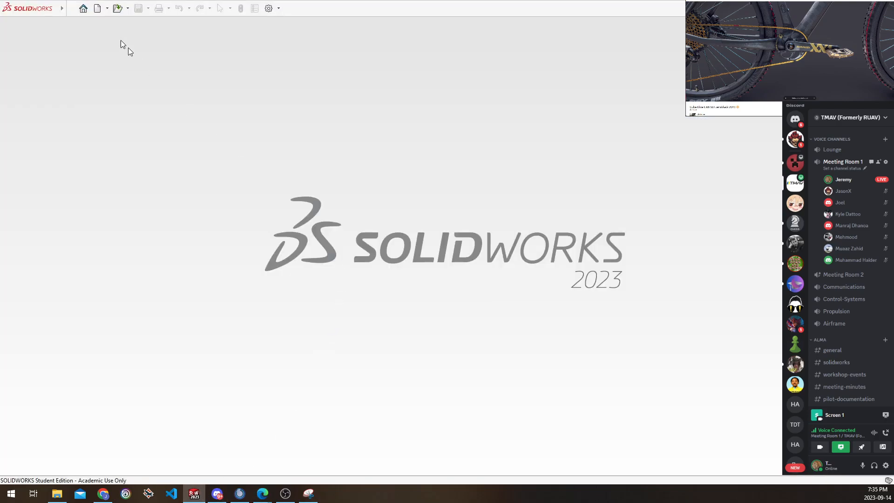
left_click(98, 11)
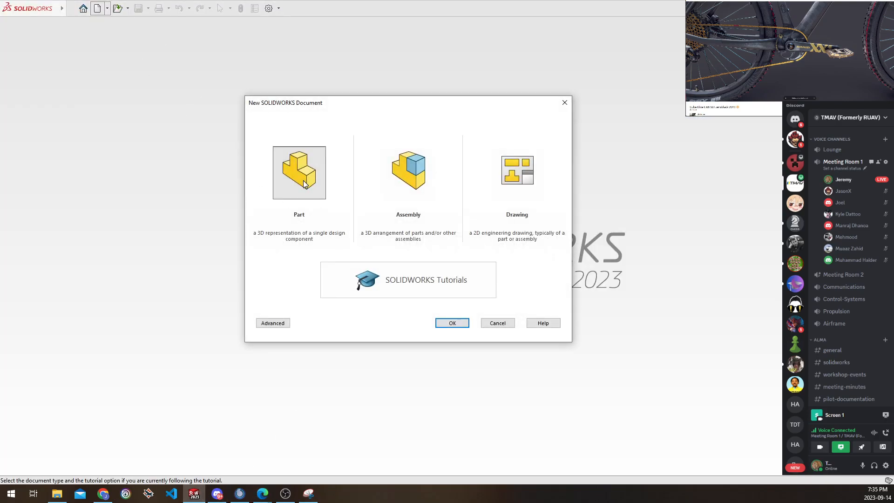
left_click(465, 321)
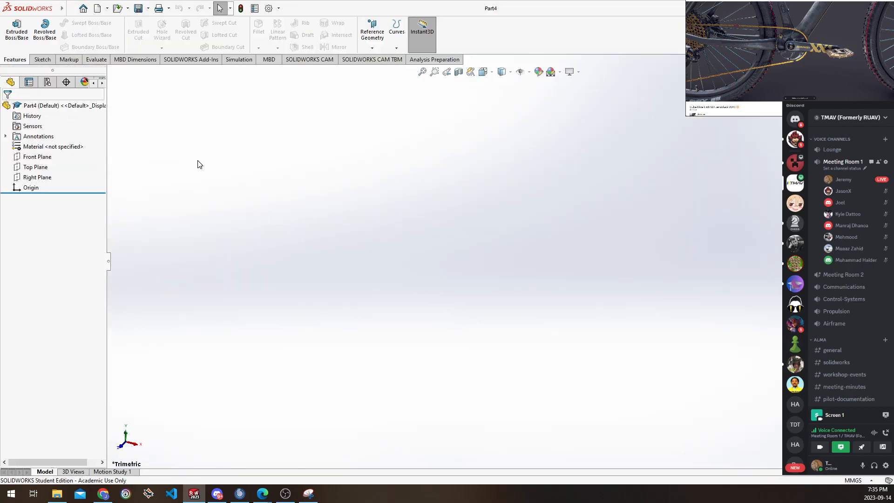
left_click(37, 157)
left_click(40, 59)
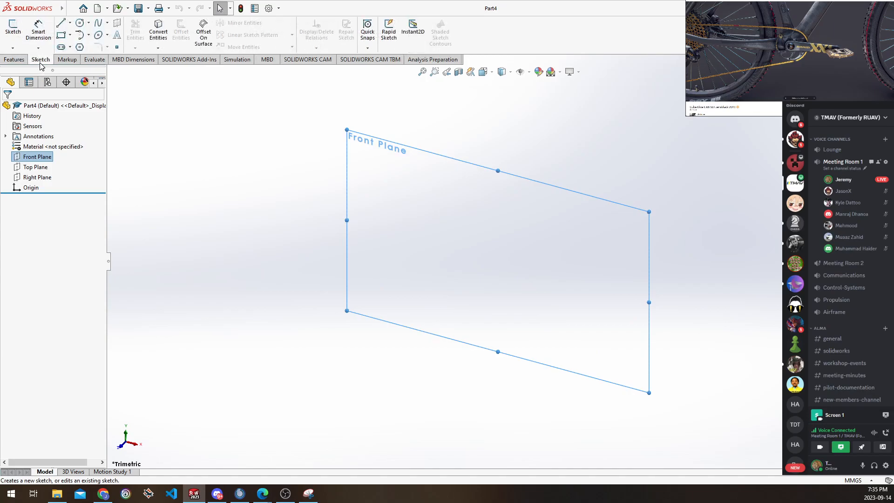
left_click(17, 38)
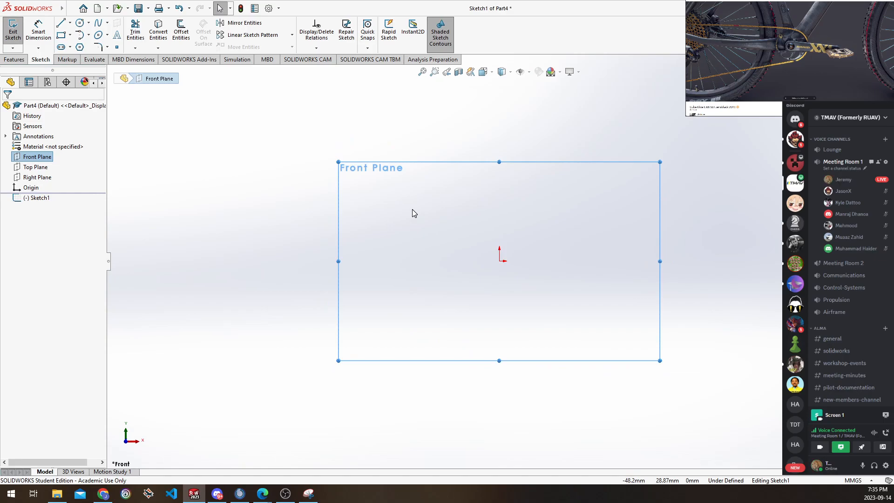
Insert the image 4 Shaft Reference from the 46 Bicycle CAD folder as a sketch picture
mouse_move(64, 11)
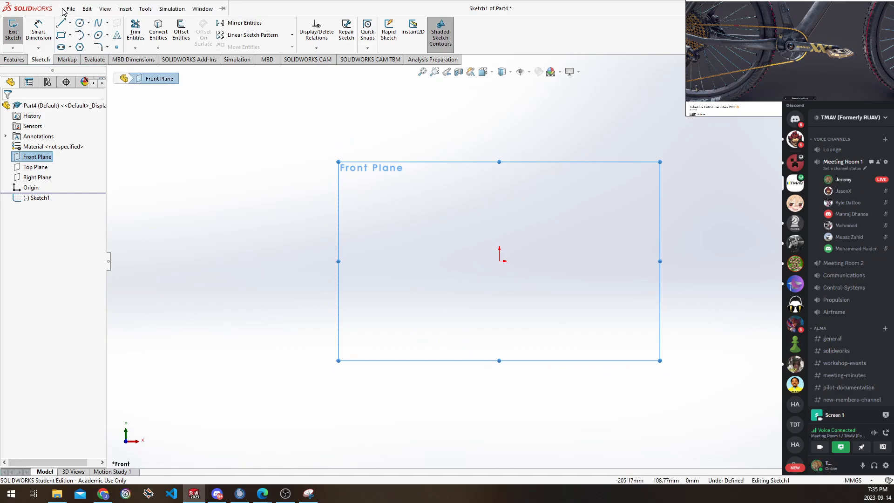
left_click(69, 9)
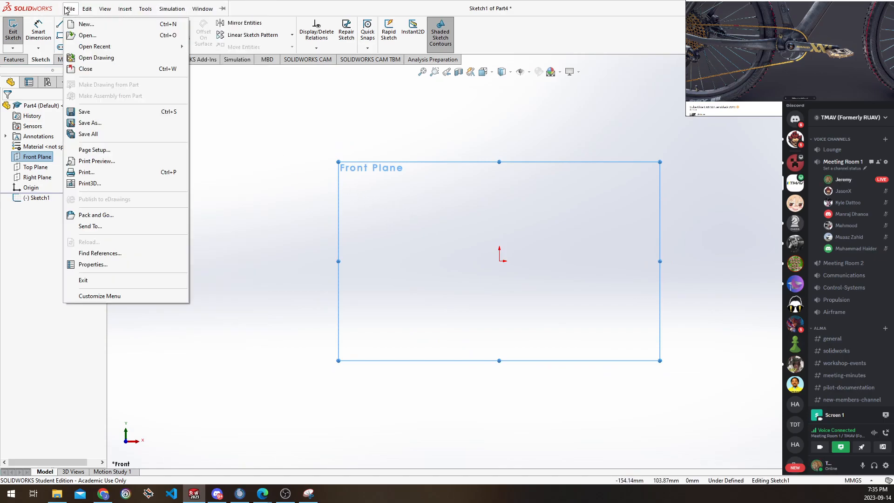
left_click(123, 9)
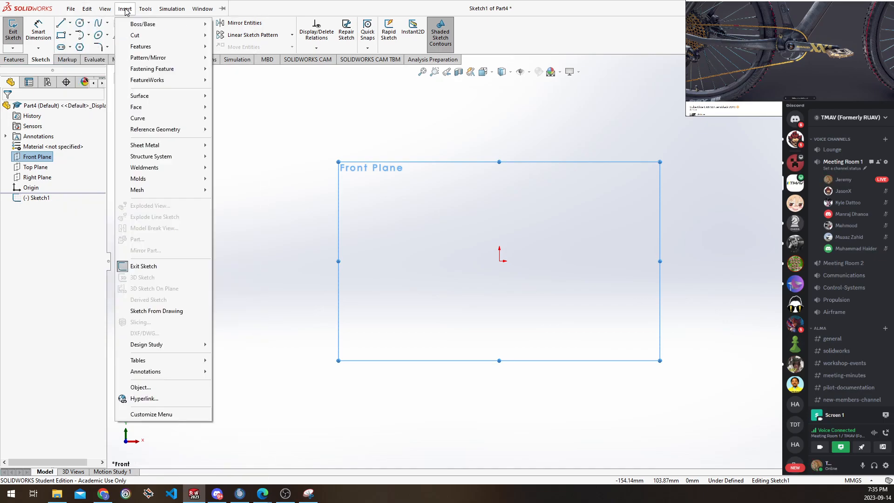
mouse_move(140, 11)
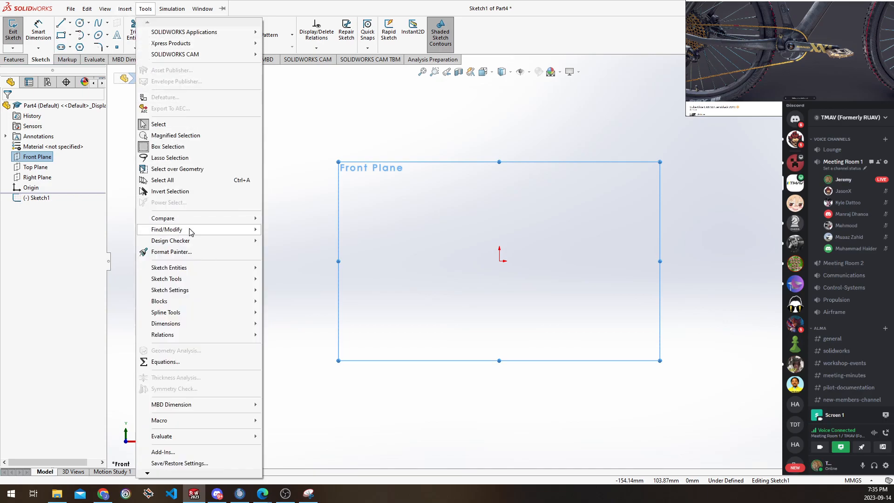
mouse_move(191, 268)
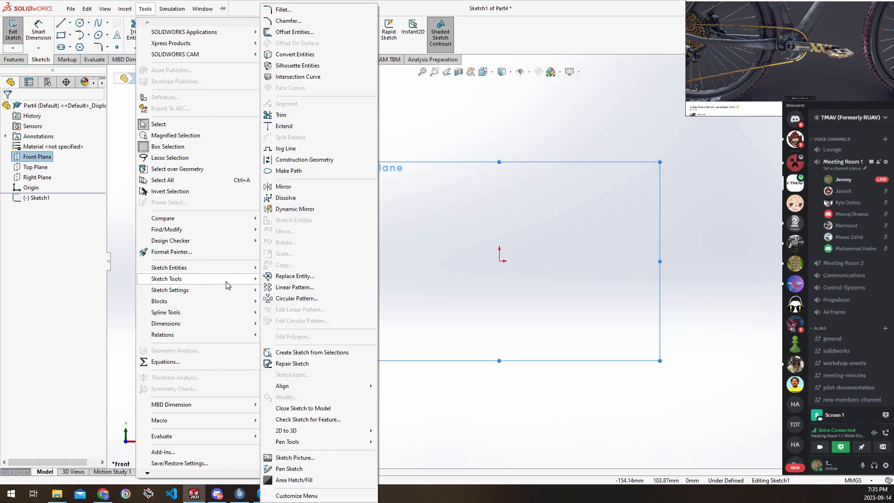
left_click(297, 458)
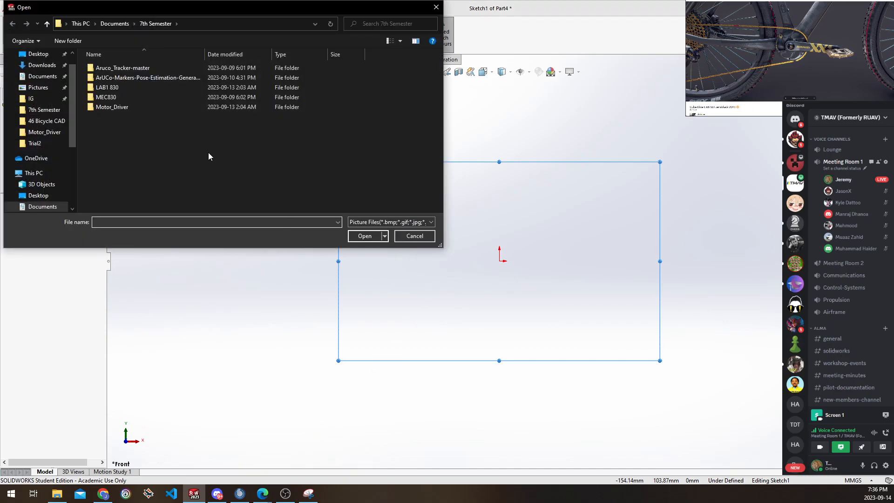
left_click_drag(237, 3, 246, 22)
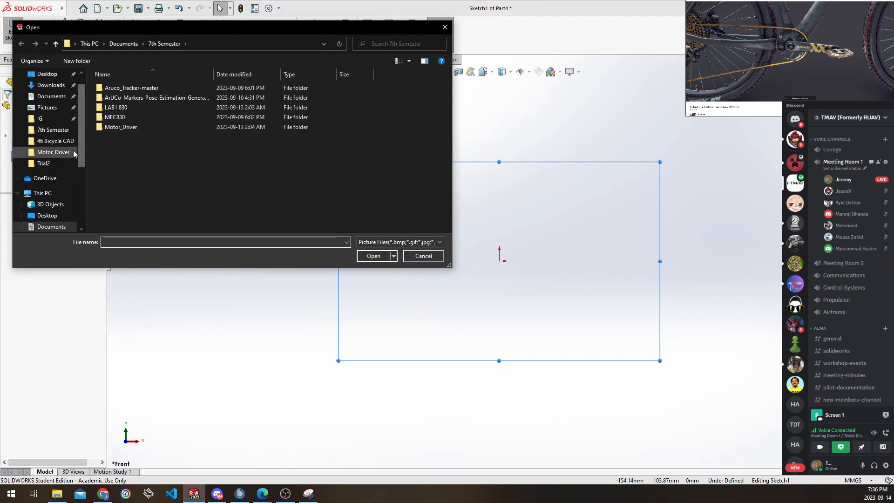
left_click(55, 140)
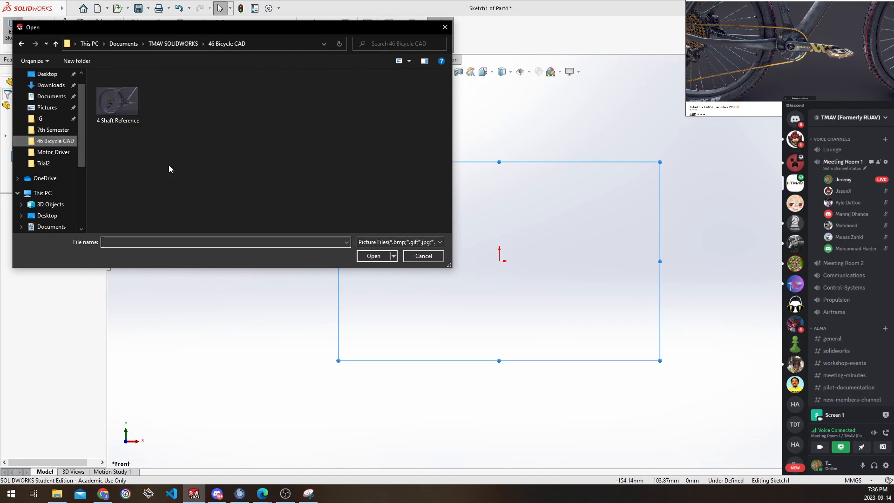
left_click(116, 96)
left_click(370, 255)
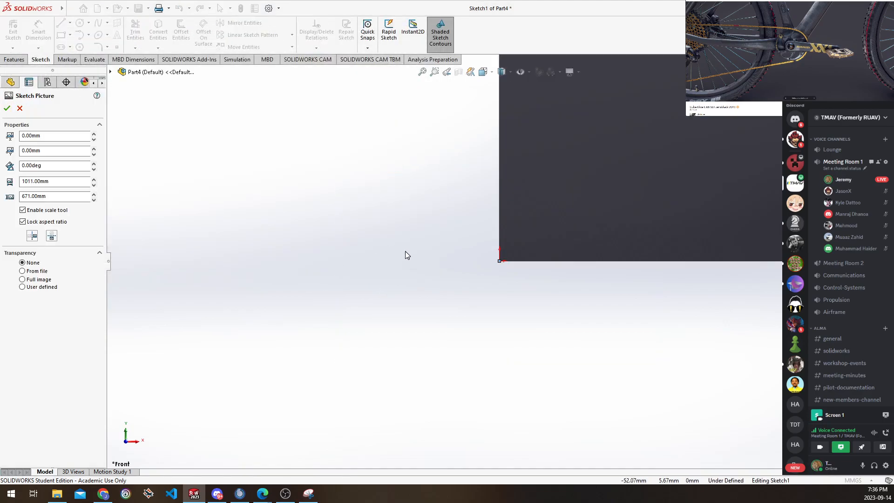
Scale the sketch picture by placing the scale line vertically across the rear wheel's outer diameter and setting its length to 28 in
scroll(449, 216, "up", 12)
scroll(481, 203, "up", 1)
middle_click_drag(472, 209, 386, 258, "ctrl")
scroll(440, 248, "down", 5)
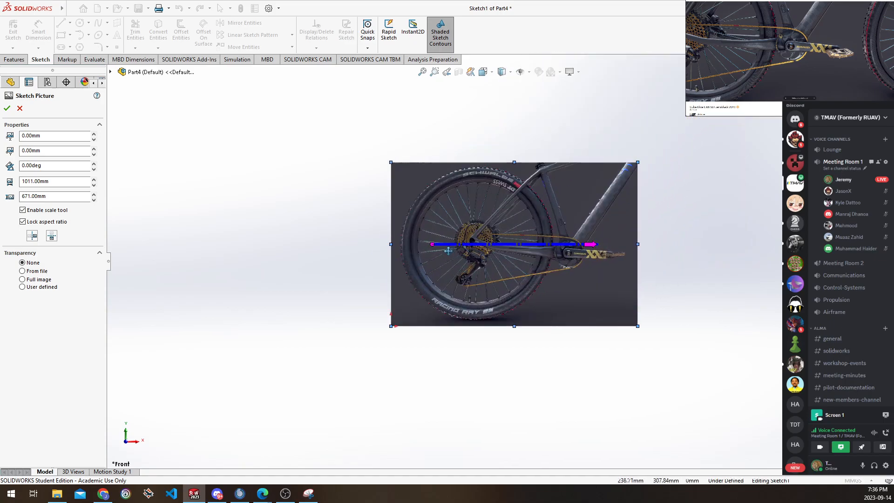
scroll(458, 242, "up", 1)
middle_click_drag(458, 242, 431, 265, "ctrl")
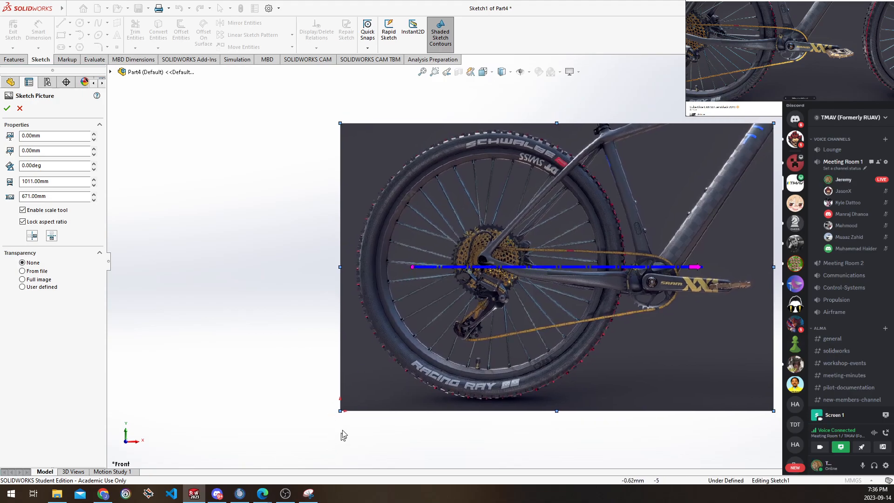
middle_click_drag(390, 355, 362, 364, "ctrl")
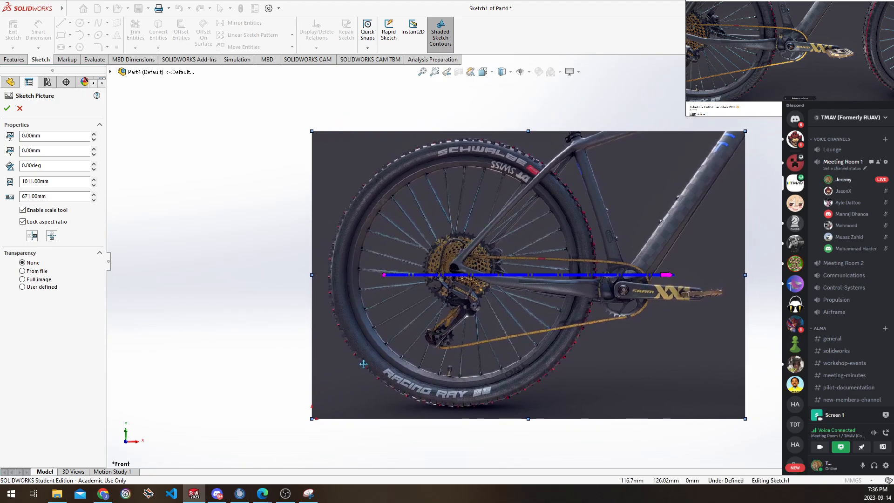
left_click_drag(383, 279, 454, 406)
left_click_drag(744, 406, 454, 150)
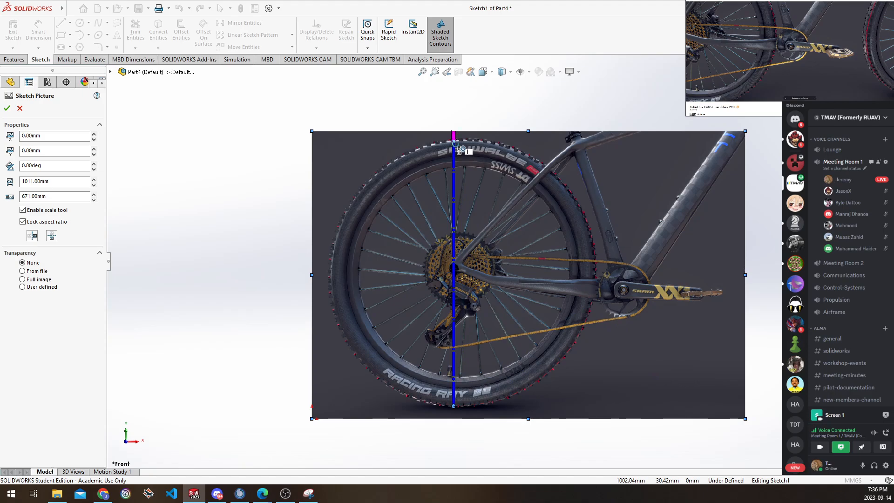
left_click_drag(455, 141, 454, 140)
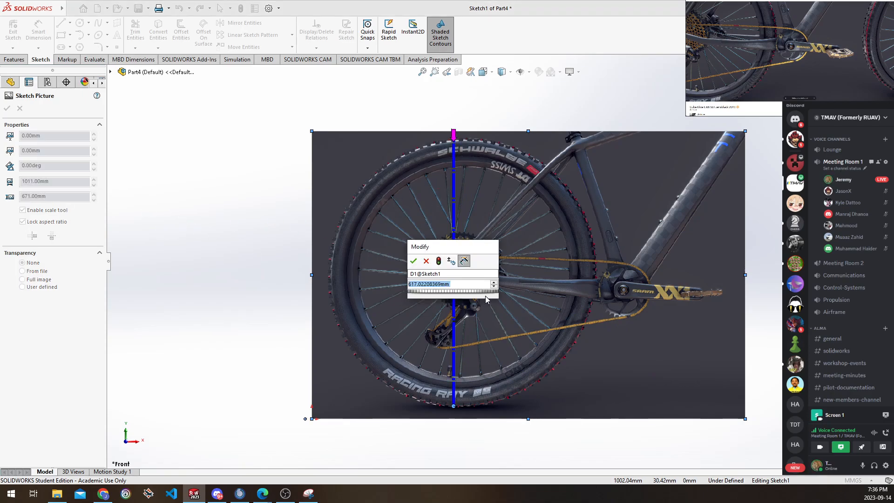
type("28in")
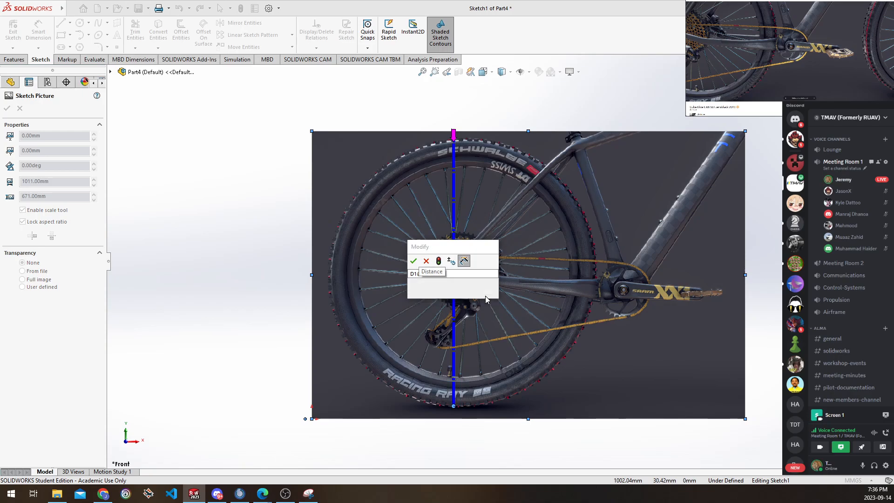
key("Return")
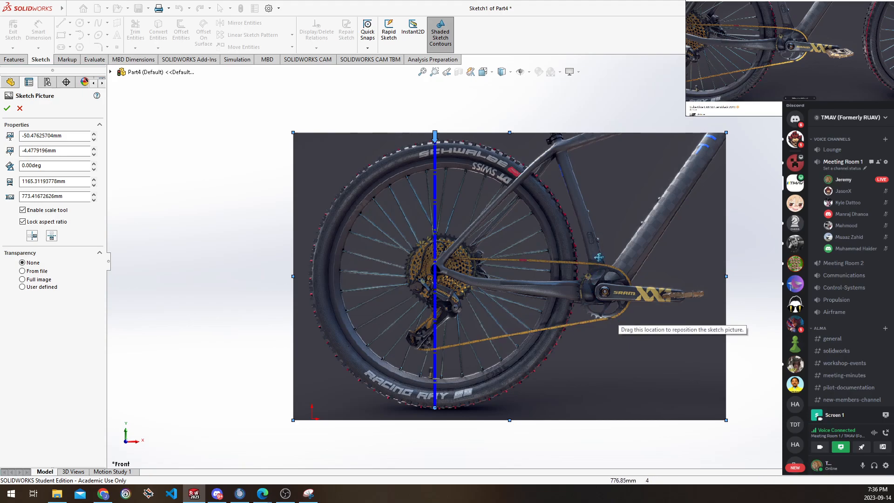
Move the sketch picture so the crank spindle's centre sits on the origin, and accept the picture settings
middle_click_drag(226, 331, 237, 281, "ctrl")
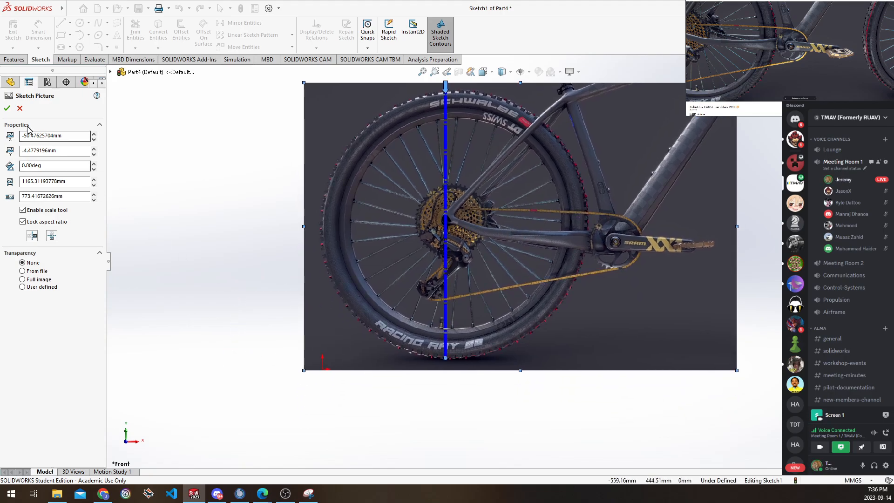
mouse_move(599, 257)
left_mouse_down()
mouse_move(351, 356)
mouse_move(336, 376)
mouse_move(446, 275)
left_mouse_up()
scroll(446, 276, "up", 3)
scroll(447, 273, "down", 15)
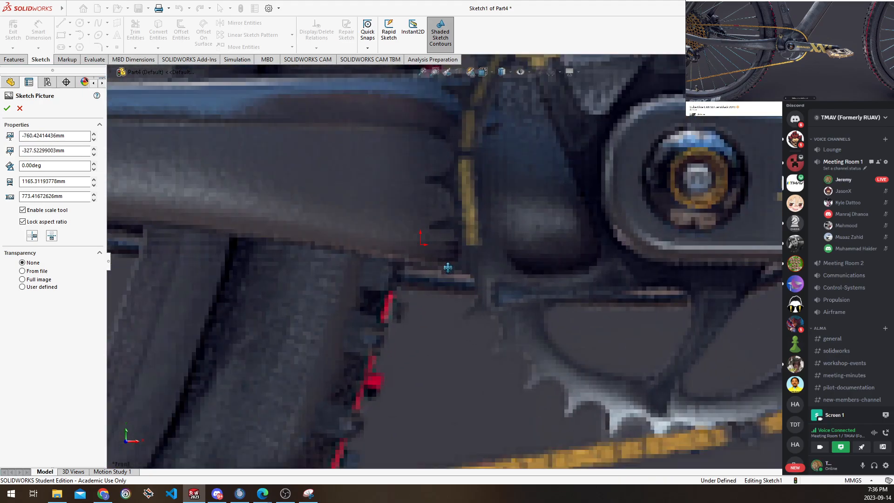
mouse_move(709, 183)
left_mouse_down()
mouse_move(438, 261)
mouse_move(434, 241)
mouse_move(399, 263)
left_mouse_up()
scroll(485, 269, "up", 5)
scroll(480, 267, "down", 5)
scroll(439, 263, "down", 5)
scroll(498, 261, "up", 6)
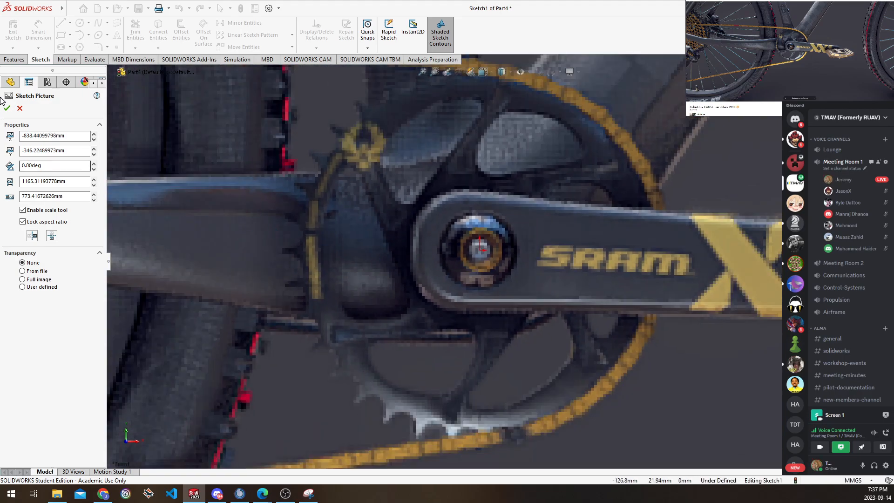
left_click(7, 108)
Exit the picture sketch, check the placed image at an angle and return to the Front view
scroll(328, 244, "up", 8)
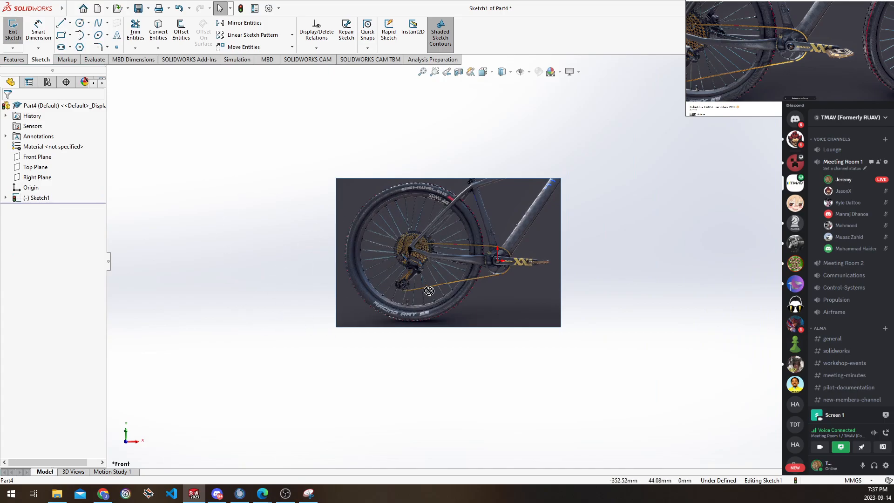
scroll(428, 292, "down", 2)
left_click(12, 27)
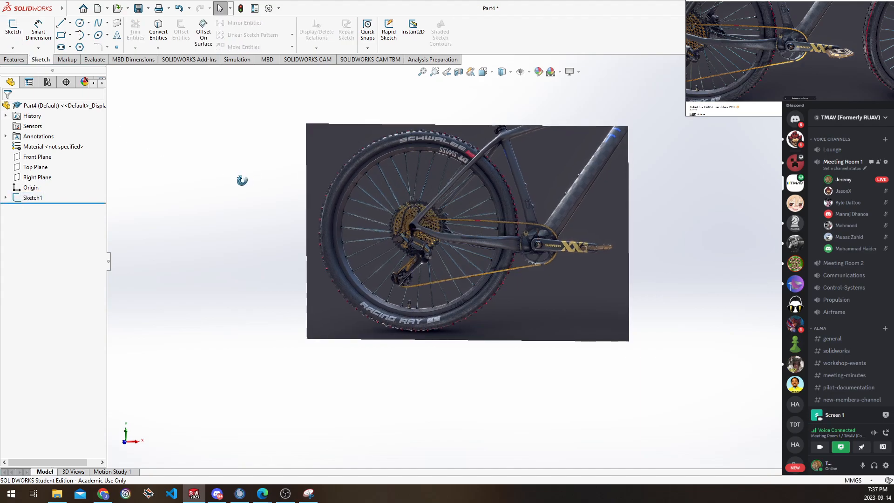
mouse_move(285, 196)
middle_mouse_down()
mouse_move(363, 194)
mouse_move(272, 191)
mouse_move(275, 198)
middle_mouse_up()
middle_click_drag(369, 273, 462, 186)
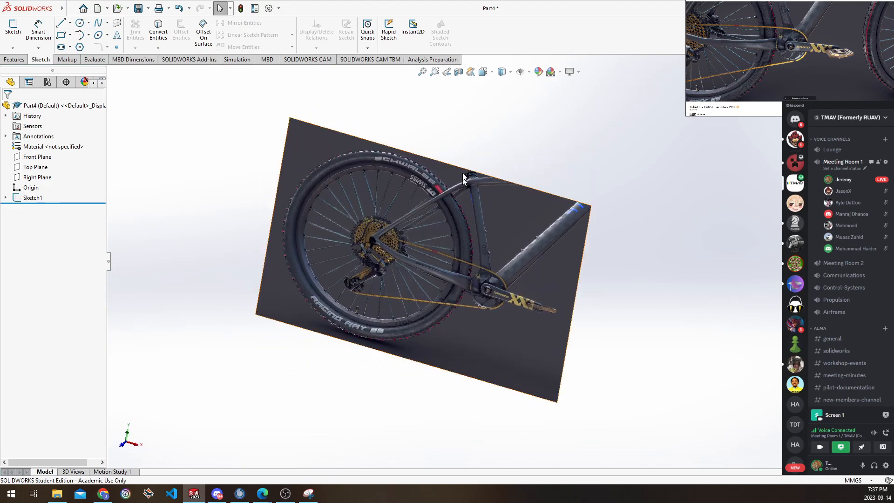
key("space")
left_click(371, 325)
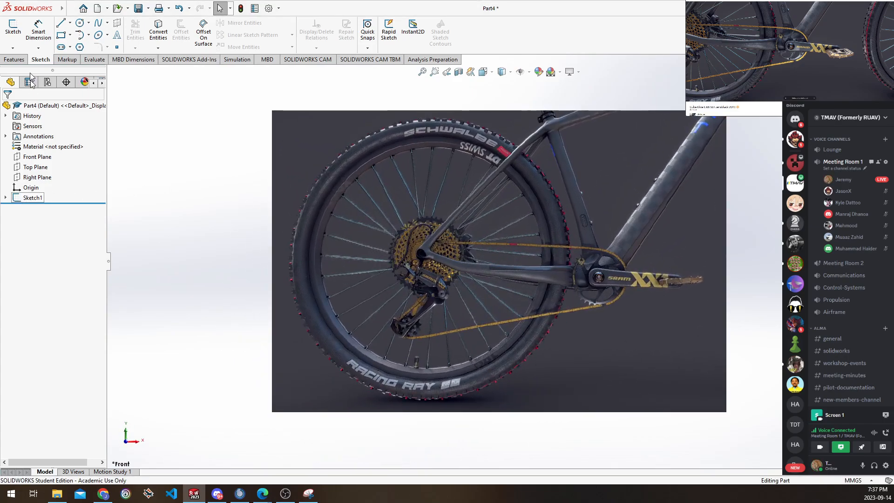
Start a sketch on the Front Plane and draw a circle of about 15.7 mm radius around the crank spindle, centred on the origin
left_click(13, 28)
left_click(10, 82)
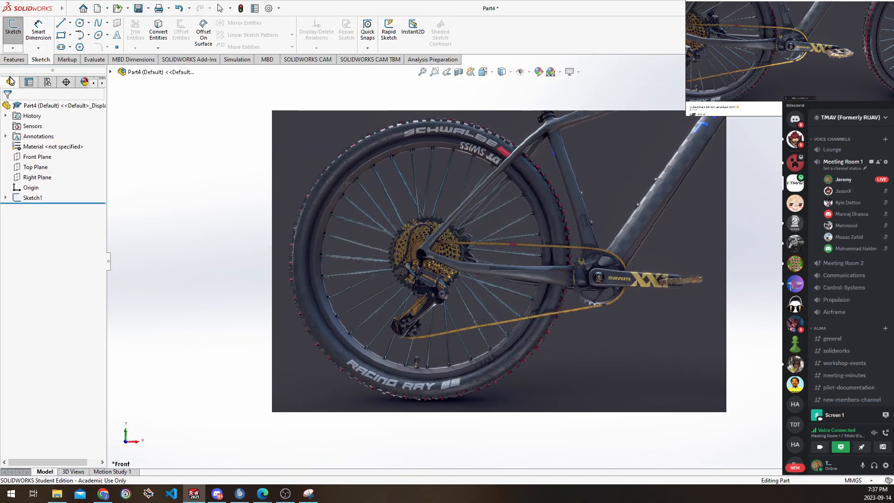
left_click(37, 157)
scroll(661, 285, "down", 3)
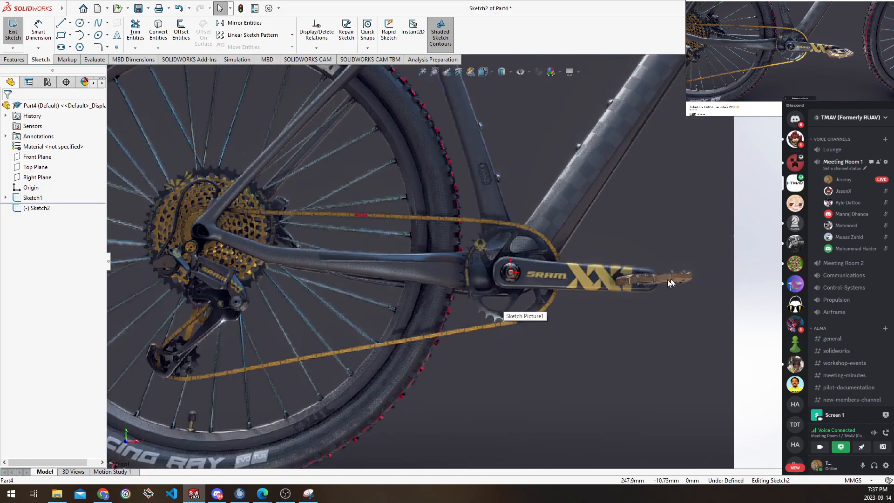
scroll(524, 275, "down", 6)
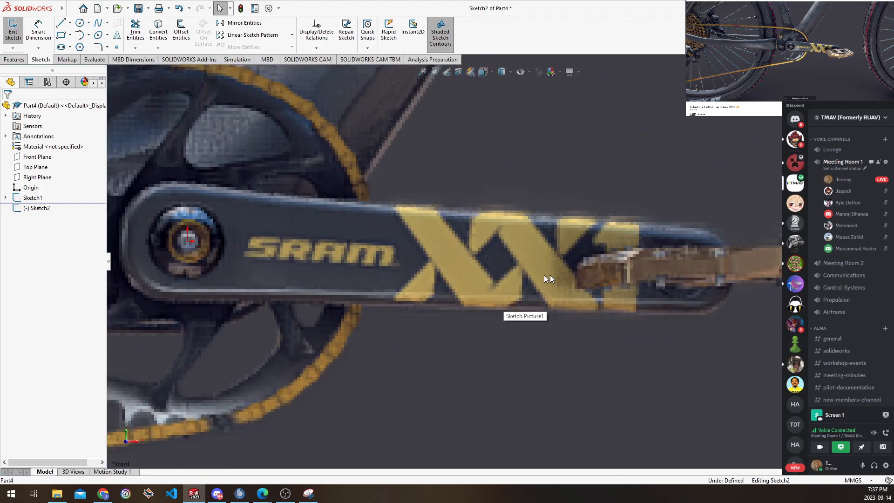
left_click(80, 24)
left_click(335, 247)
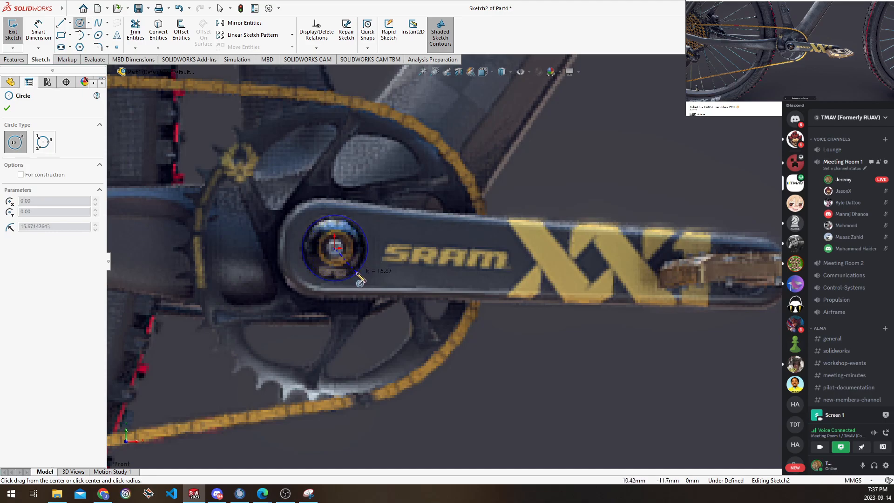
left_click(358, 274)
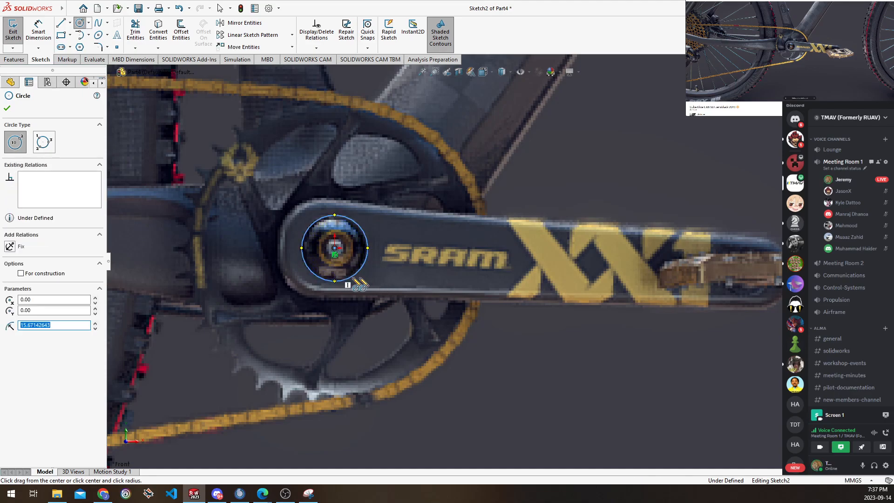
Draw a smaller circle at the crank arm's pedal end and adjust its centre to about X 196 mm, Y -11.3 mm
middle_click_drag(572, 269, 487, 264, "ctrl")
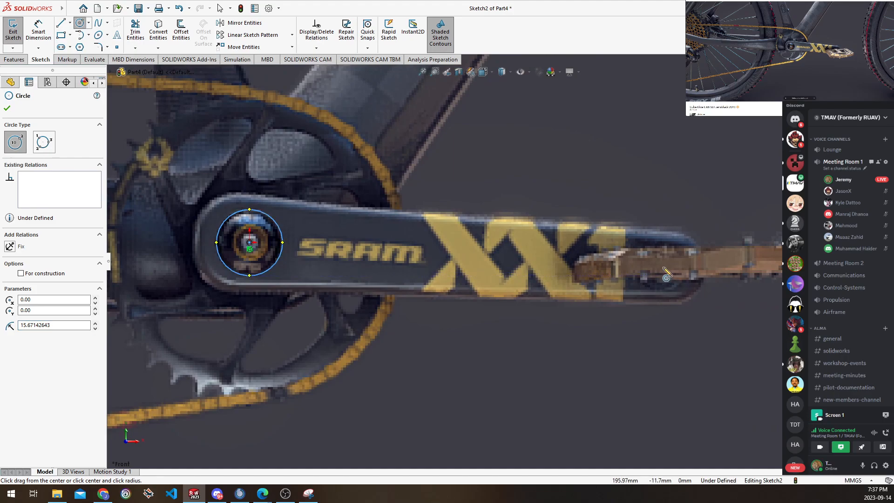
left_click(660, 264)
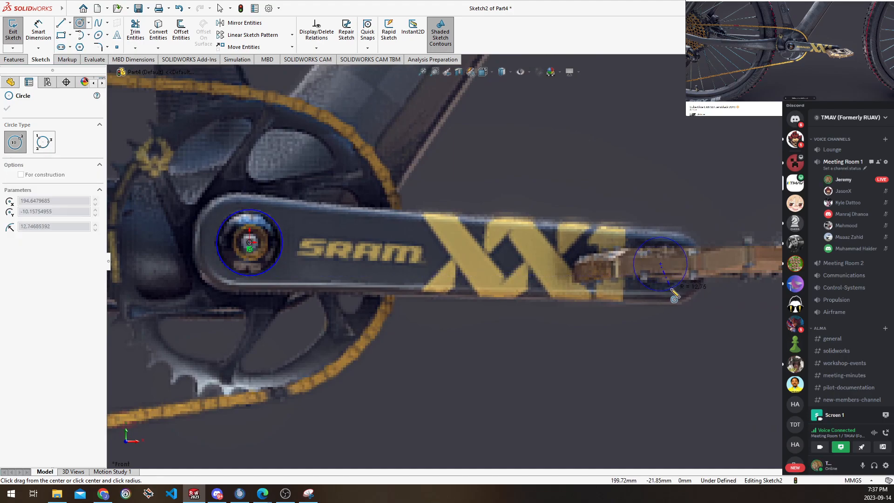
left_click(668, 285)
key("Escape")
mouse_move(660, 264)
left_mouse_down()
mouse_move(669, 259)
mouse_move(663, 267)
left_mouse_up()
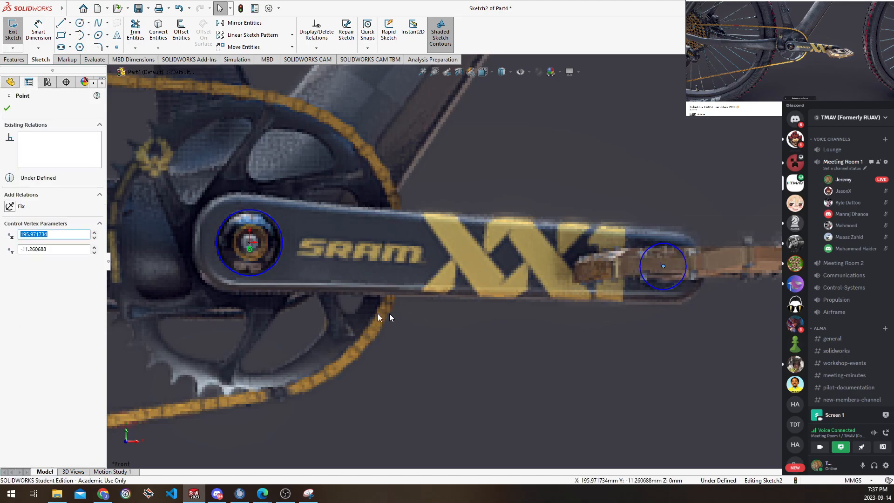
Sketch a line about 197 mm long along the crank arm's upper edge, from above the spindle to above the pedal circle
middle_click_drag(316, 271, 347, 276, "ctrl")
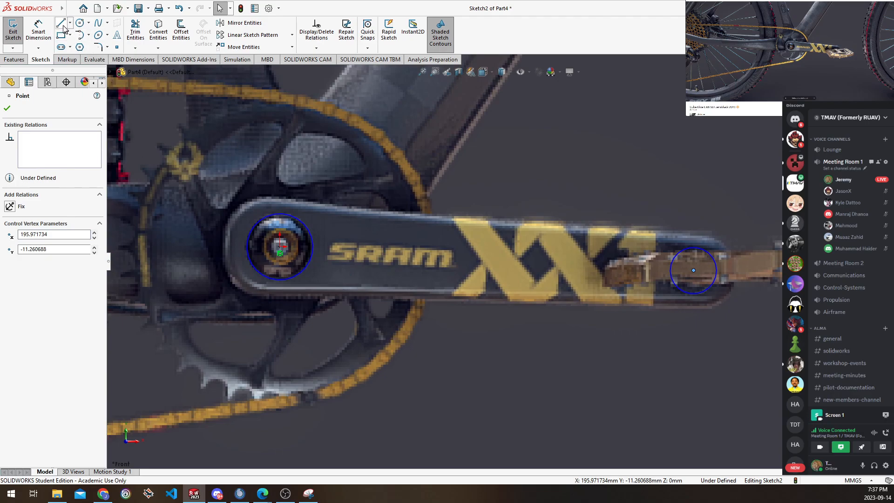
left_click(281, 199)
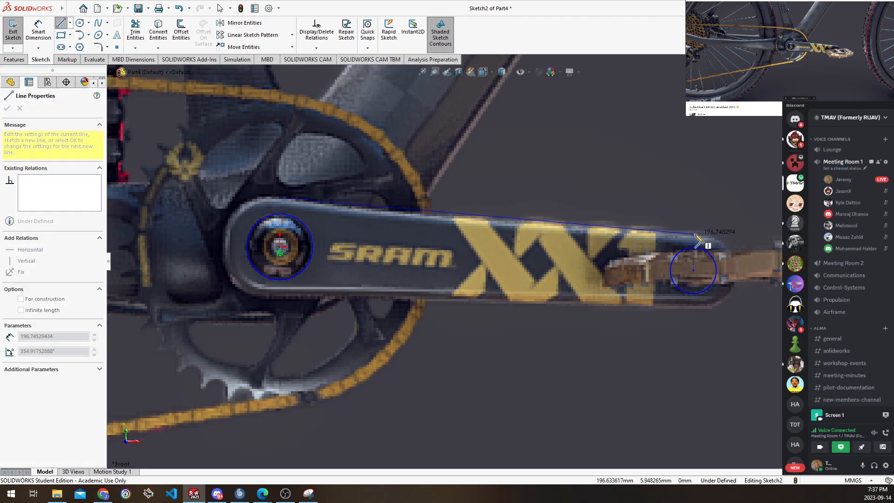
left_click(694, 235)
key("Escape")
key("Escape")
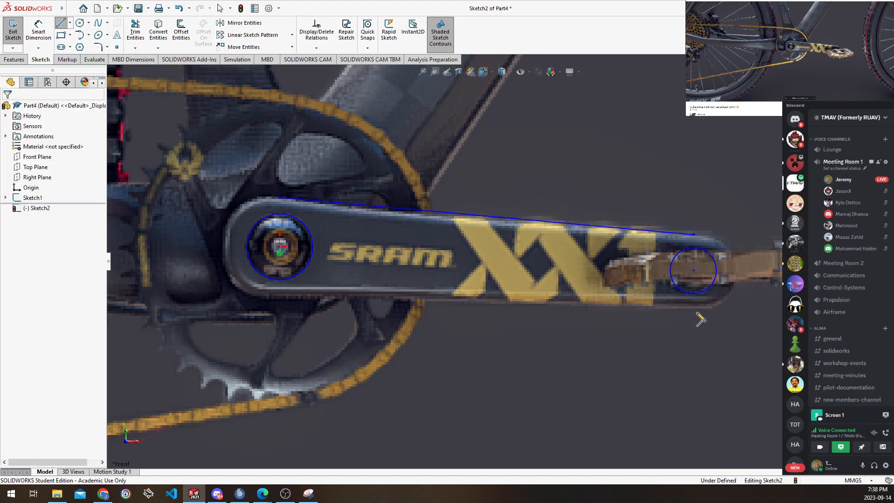
Sketch a line along the crank arm's lower edge, between the points below the pedal circle and below the spindle
key("l")
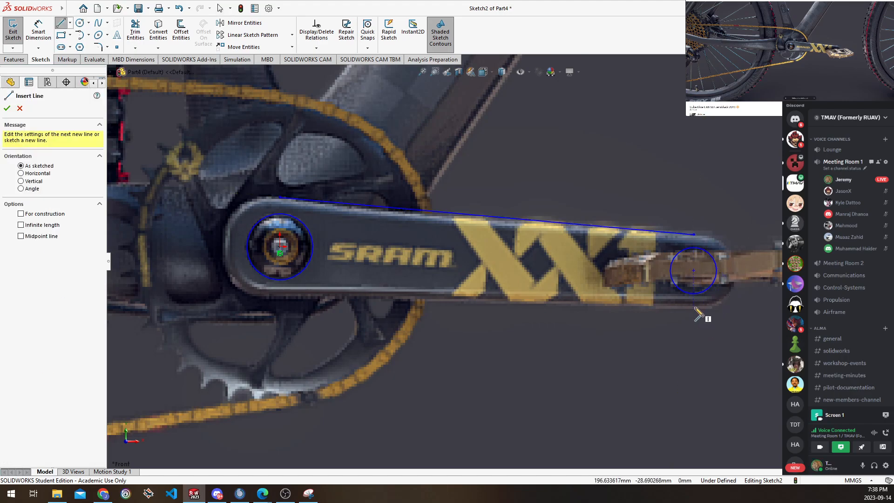
left_click(693, 293)
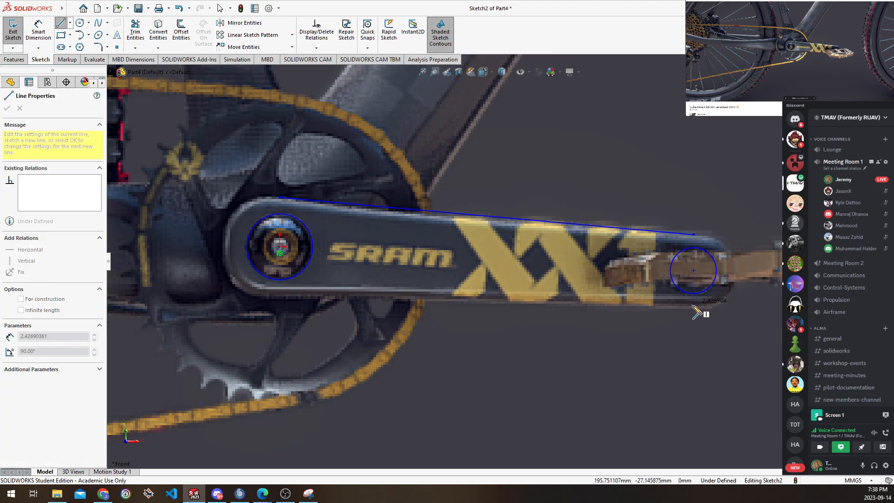
left_click(280, 297)
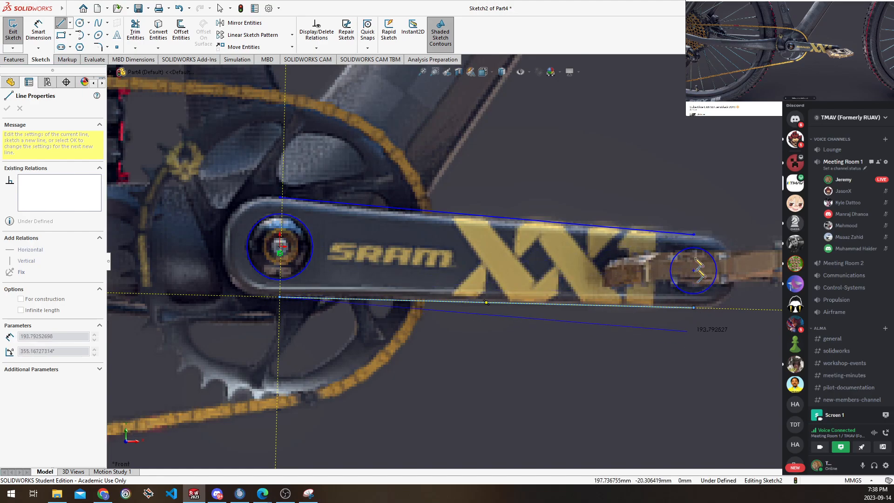
double_click(694, 308)
key("Escape")
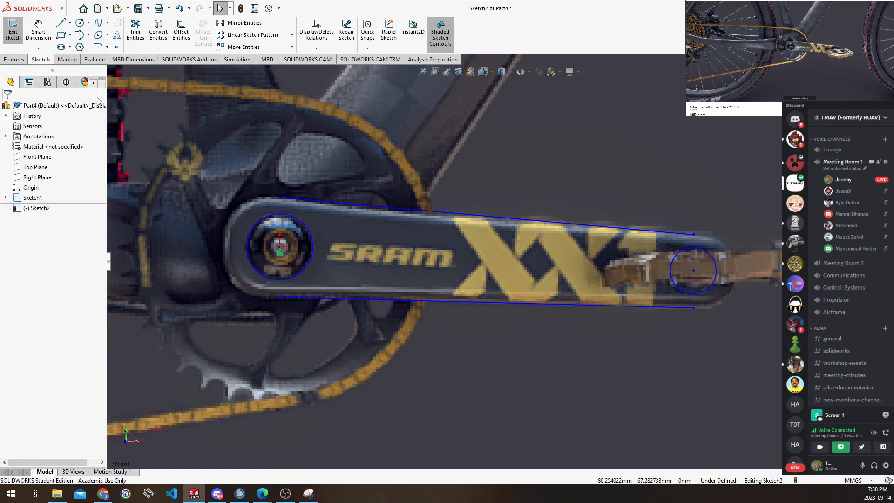
Close both ends of the crank arm outline with tangent arcs joining the upper and lower edge lines
left_click(80, 42)
left_click(280, 198)
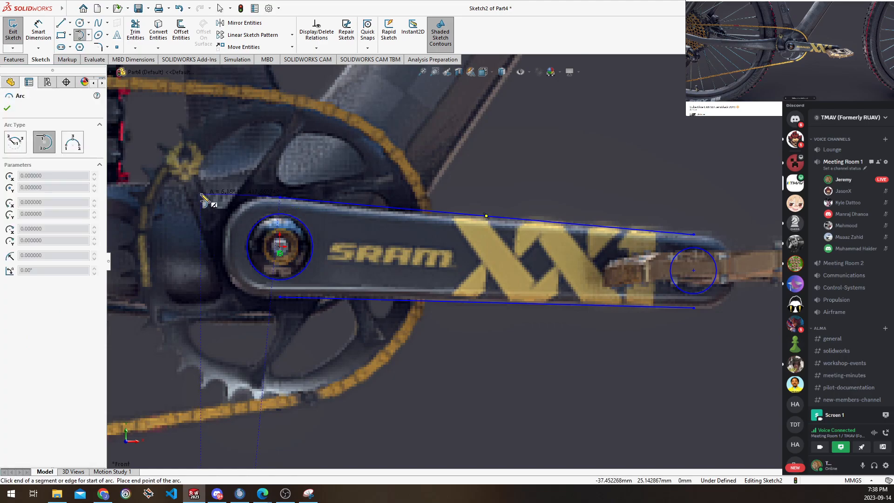
left_click(280, 296)
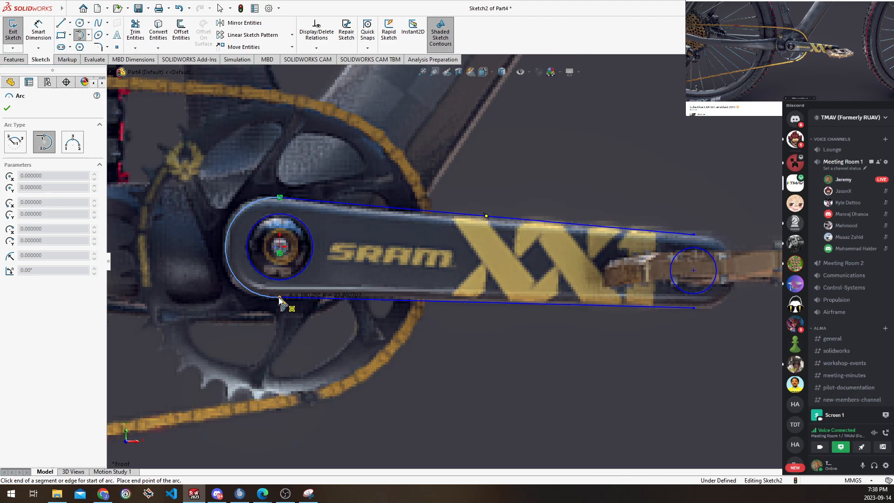
left_click(693, 234)
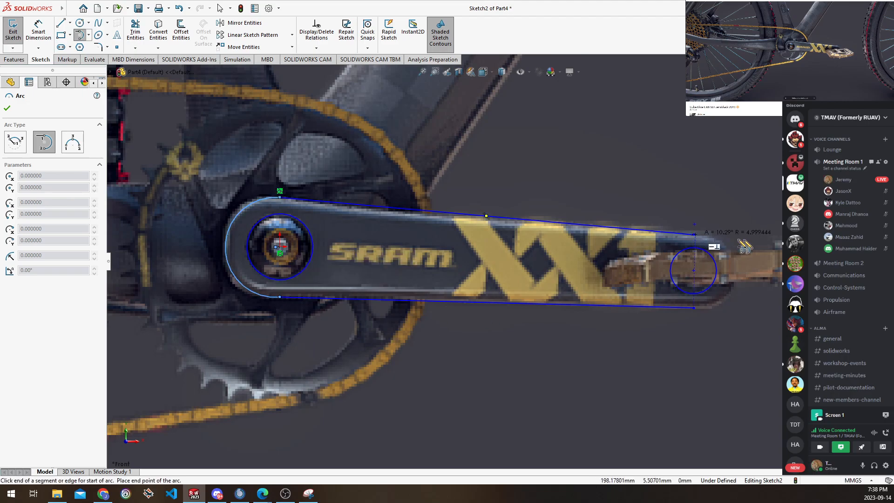
left_click(694, 307)
key("Escape")
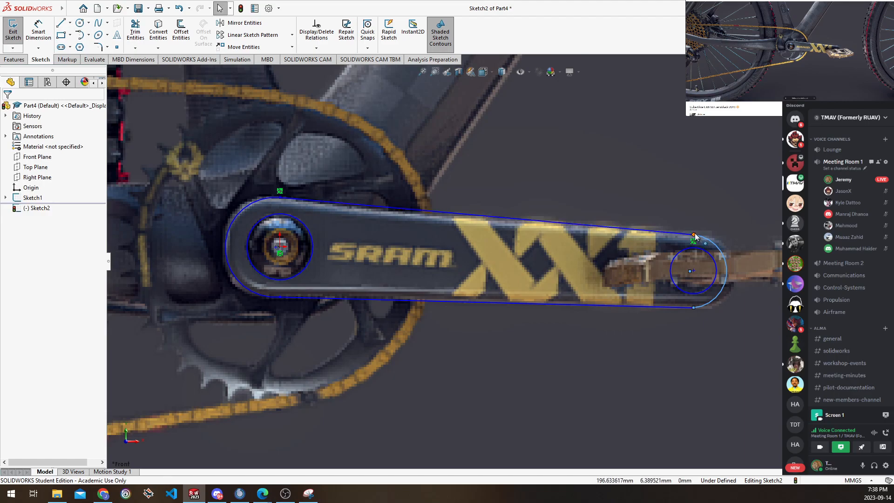
Move the upper line's pedal-side endpoint outward to about X 199.7 mm, Y 6.4 mm to enlarge the end arc
mouse_move(694, 235)
left_mouse_down()
mouse_move(710, 236)
mouse_move(701, 233)
left_mouse_up()
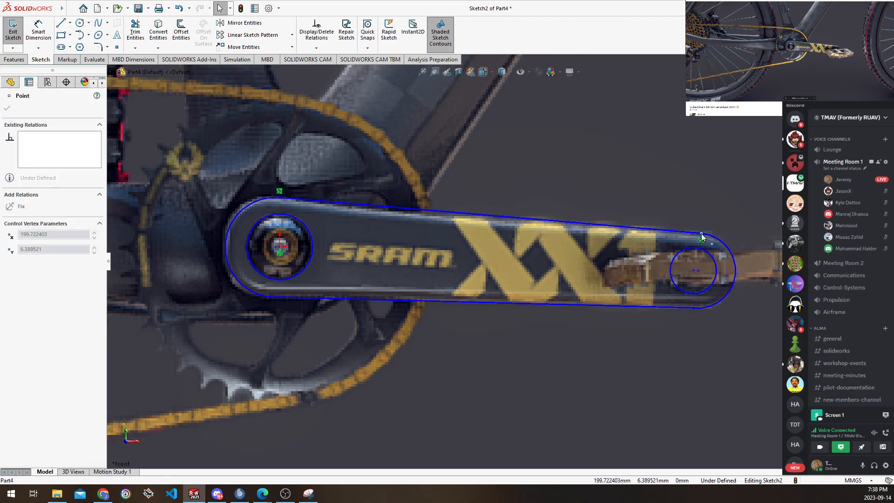
left_click(735, 353)
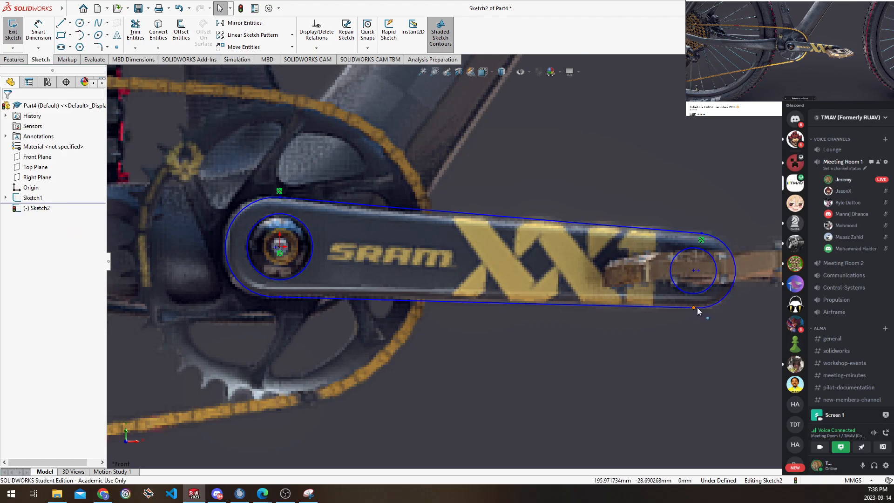
left_click(695, 307)
left_click(686, 351)
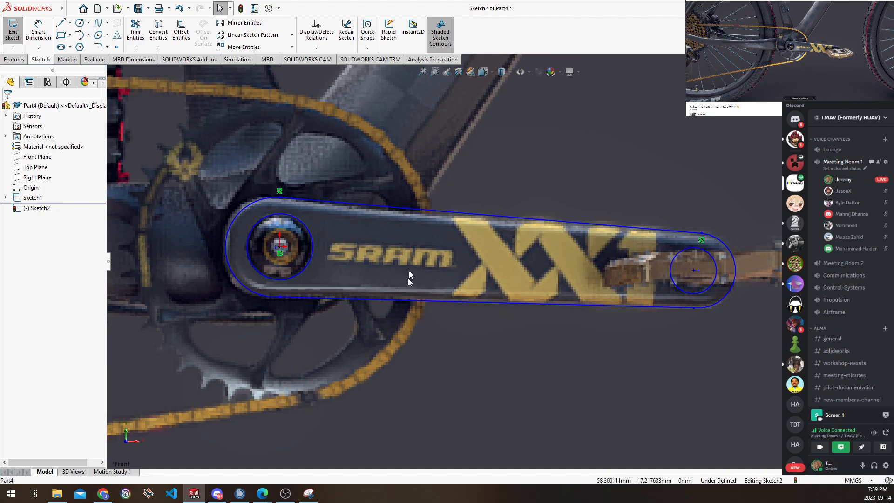
Dimension the spindle circle's diameter as 25 mm
left_click(39, 30)
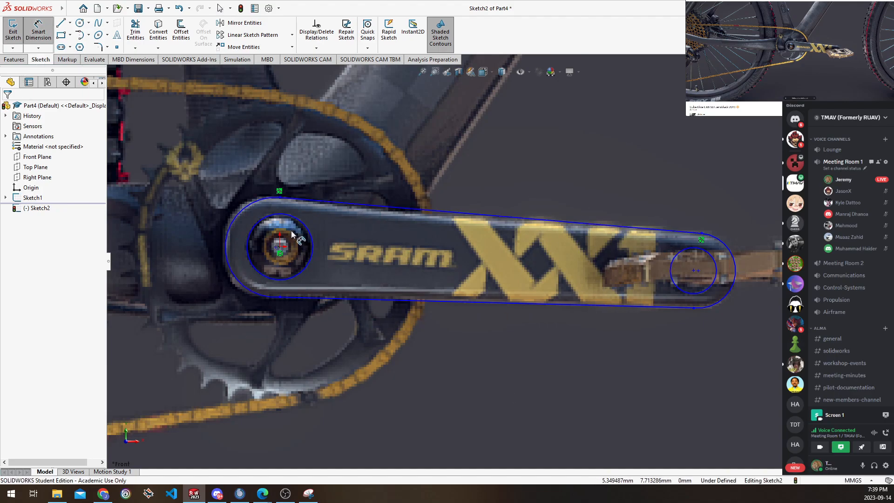
left_click(299, 221)
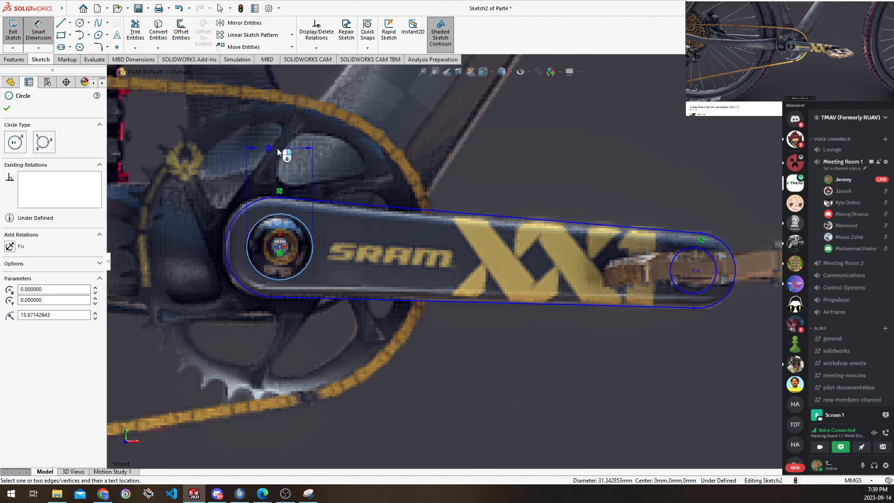
left_click(279, 148)
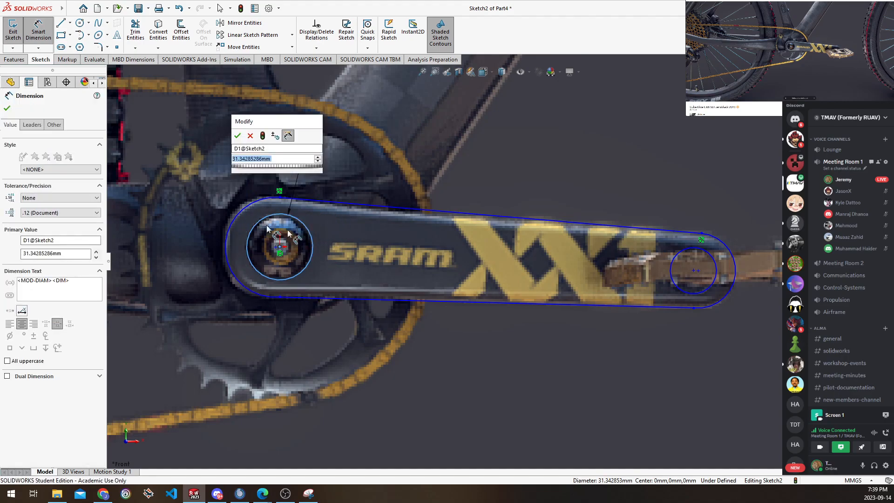
type("25")
key("Return")
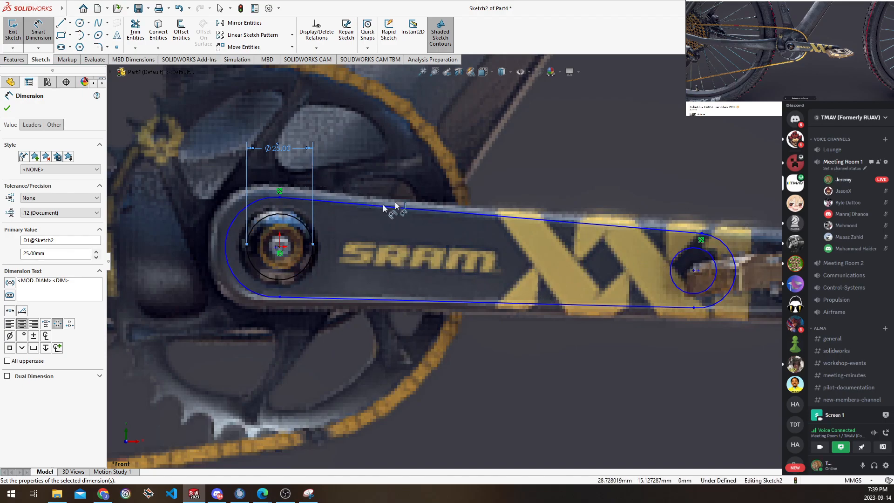
Dimension the pedal-end circle's diameter as 12 mm
left_click(711, 255)
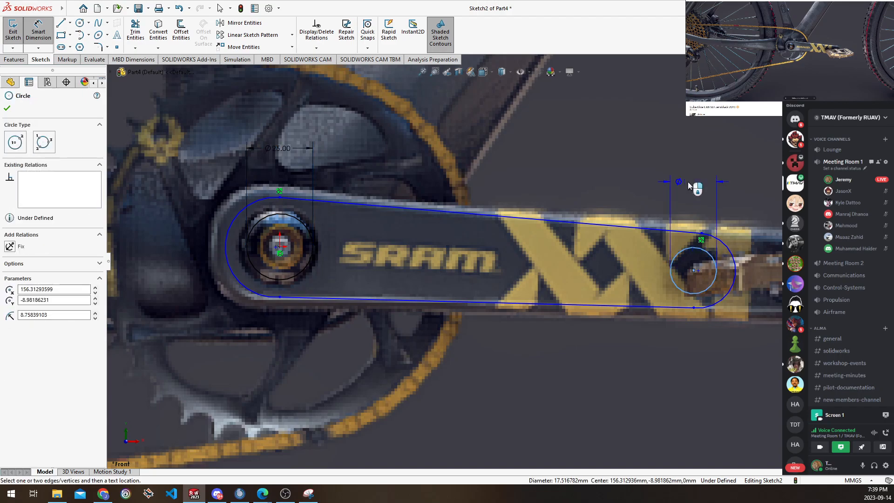
left_click(688, 181)
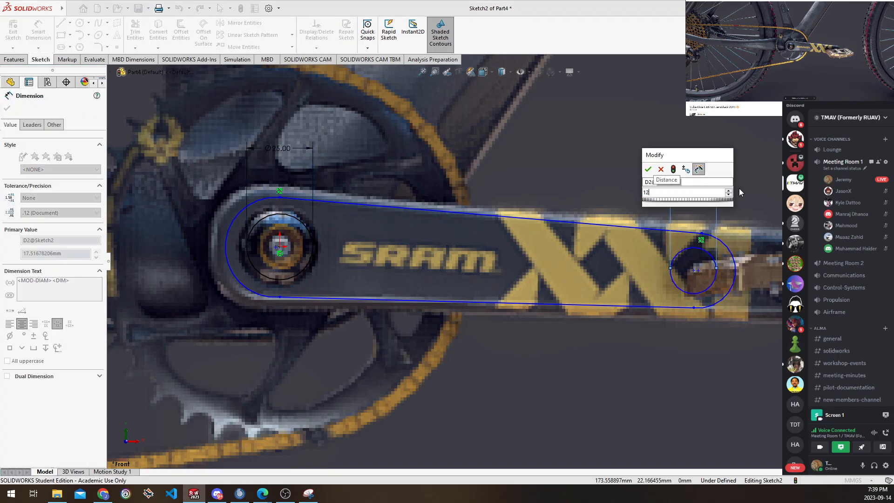
key("Return")
type("12")
key("Return")
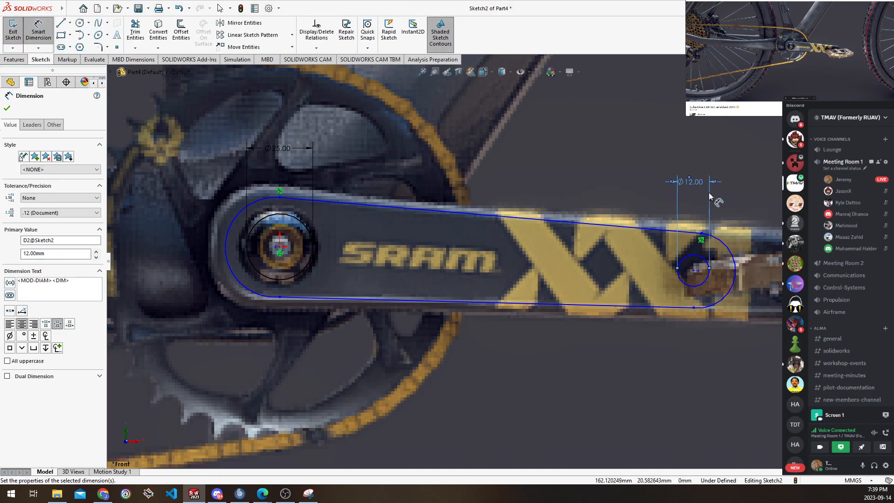
Dimension the crank arm's overall length between the outermost points of the two end arcs as 240 mm
left_click(735, 277)
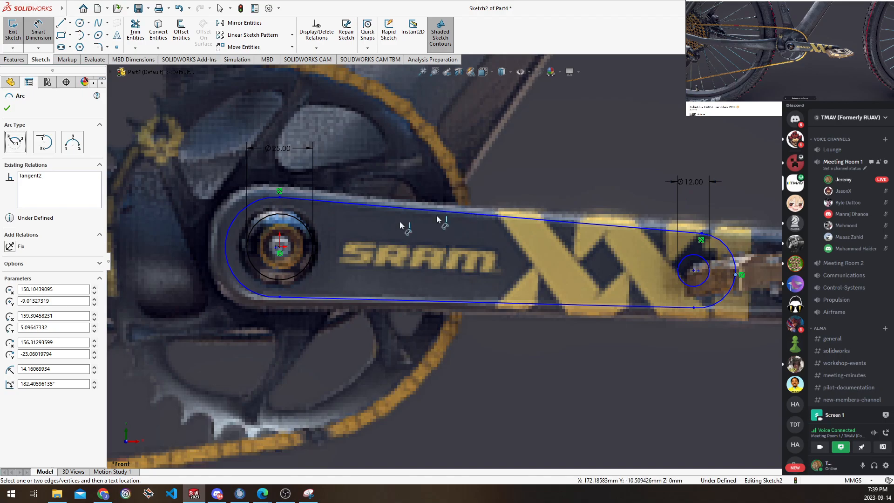
left_click(224, 248)
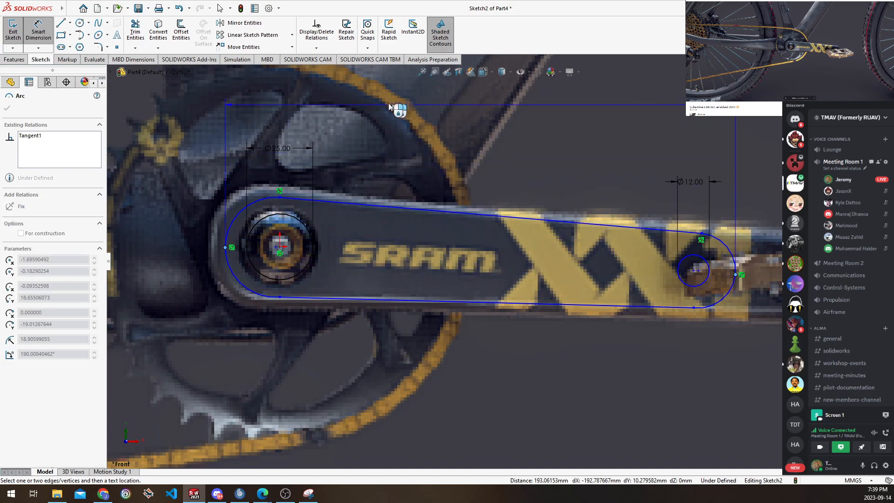
left_click(228, 232)
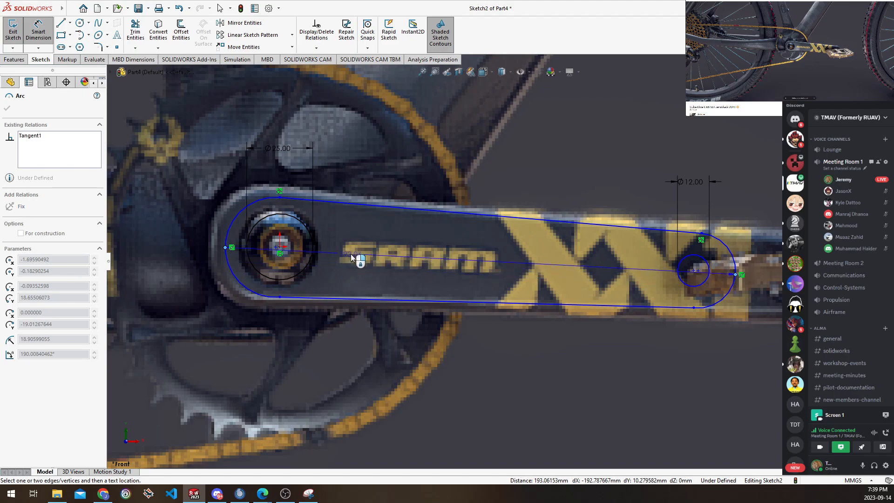
left_click(350, 253)
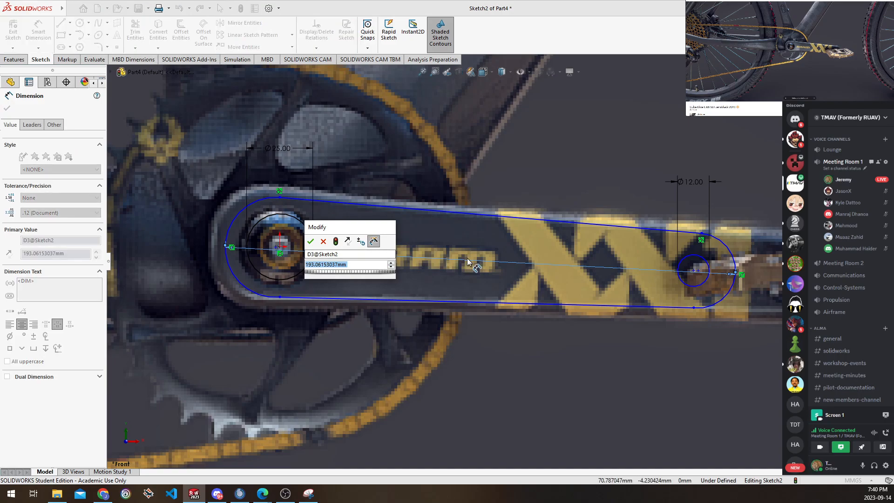
type("240")
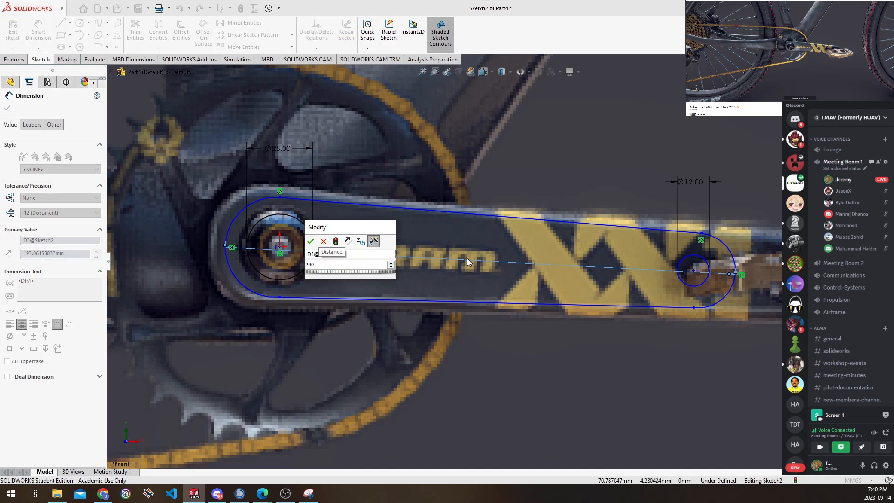
key("Return")
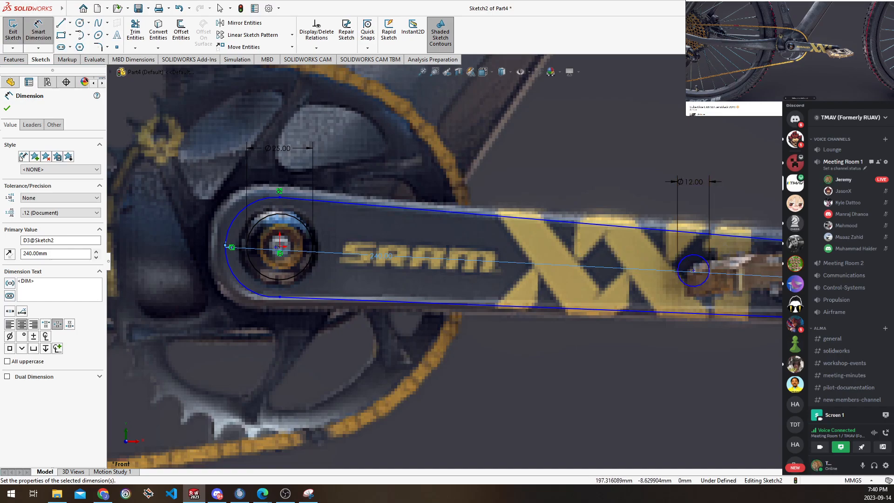
Dimension the distance between the pedal-end arc's two endpoints as 30 mm
left_click(824, 243)
left_click(824, 318)
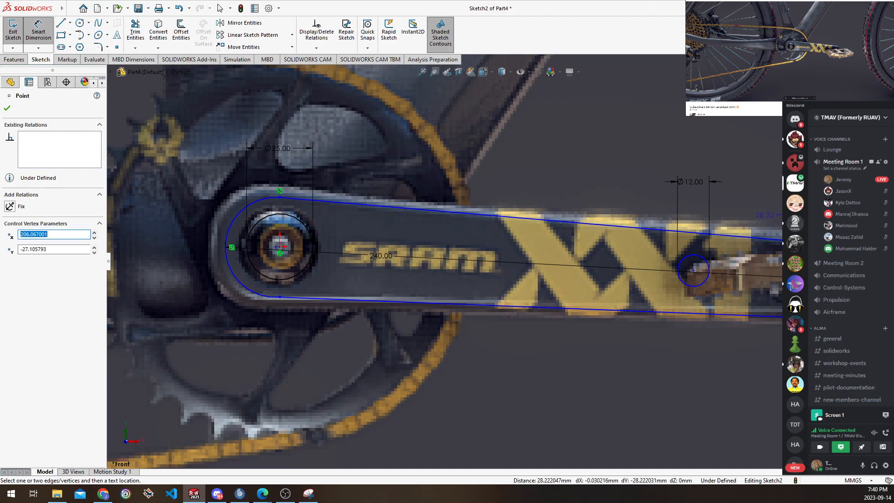
left_click(763, 215)
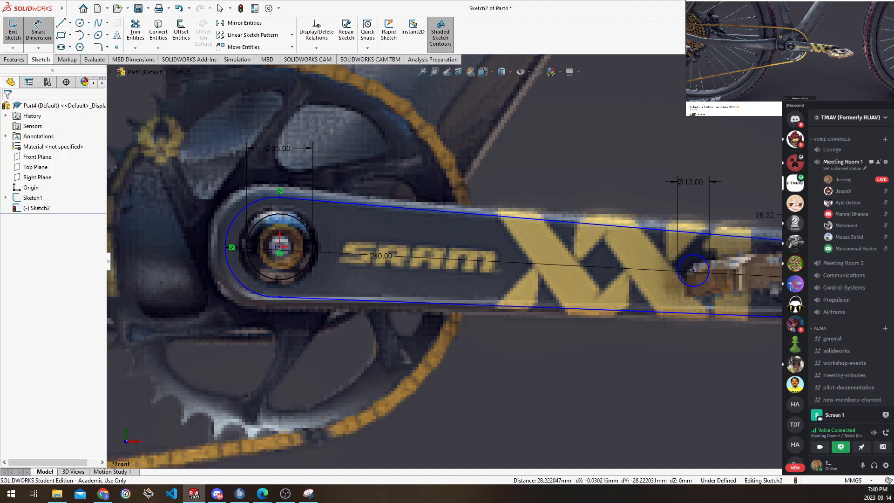
type("30")
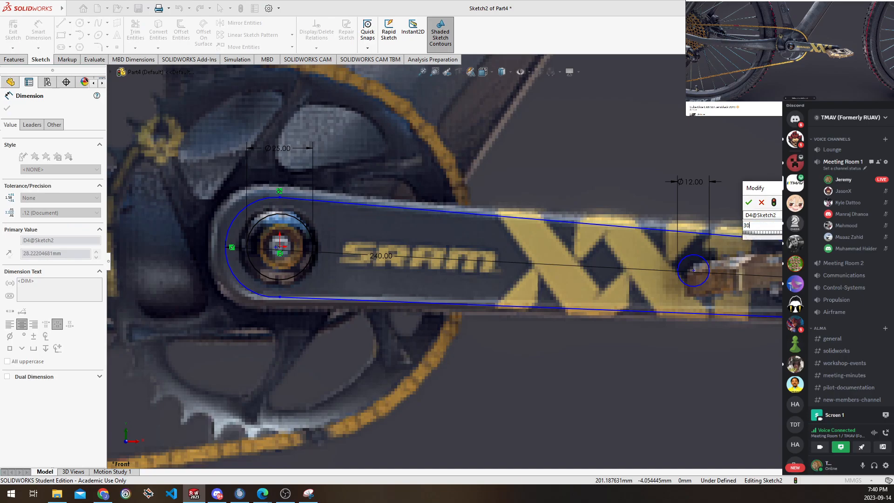
key("Return")
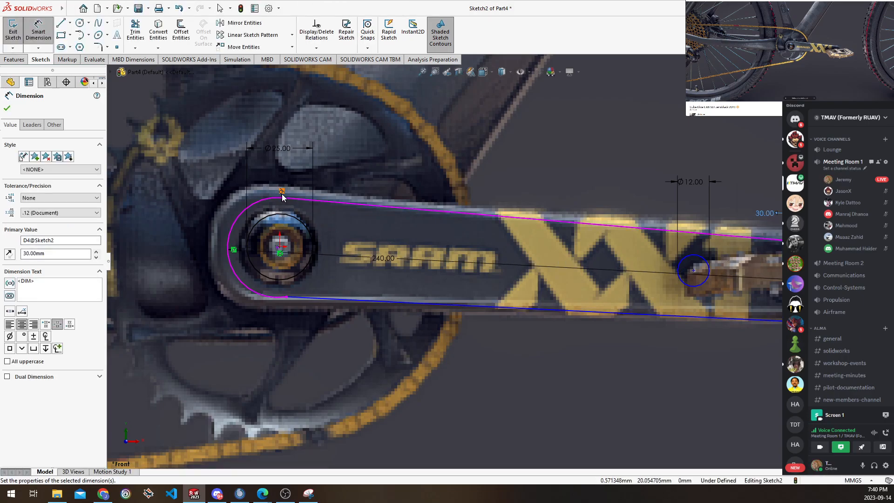
Dimension the vertical distance between the spindle-end arc's two endpoints as 50 mm
left_click(282, 198)
left_click(286, 297)
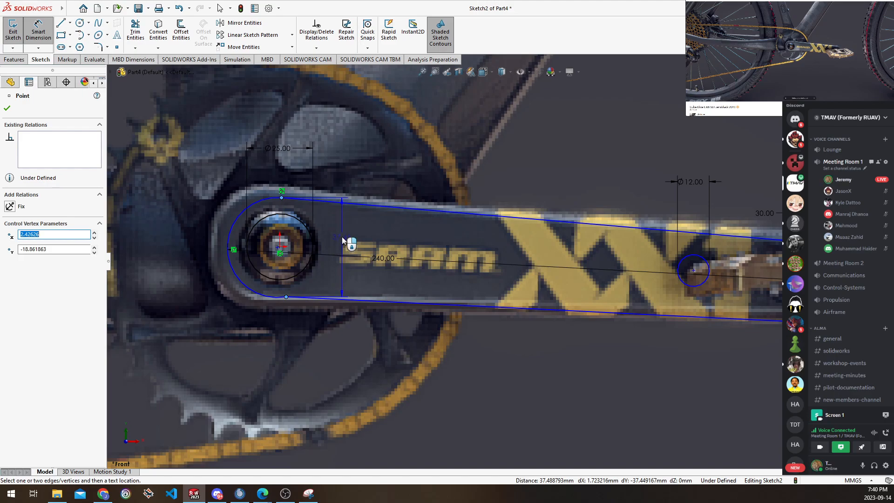
left_click(342, 237)
type("50")
key("Return")
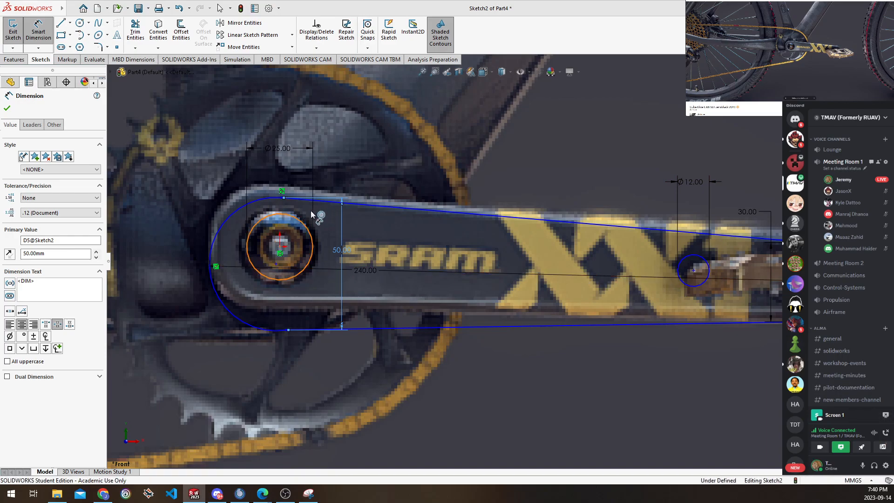
key("Escape")
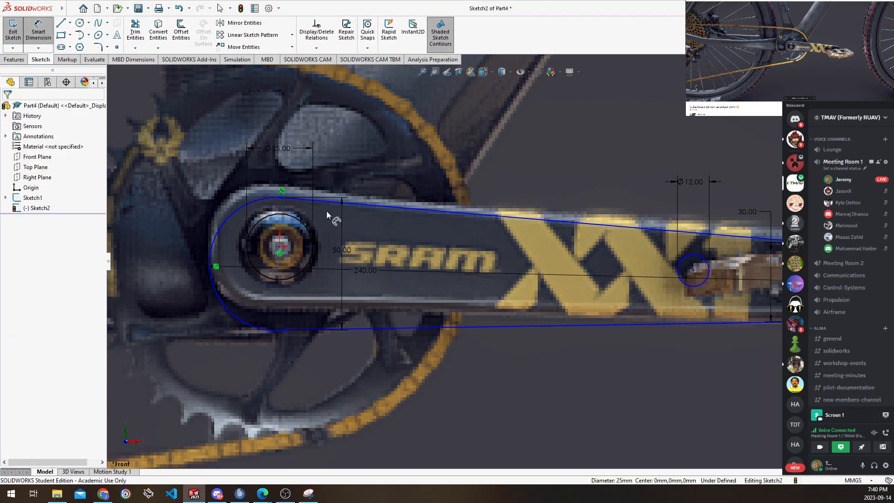
left_click(279, 331)
left_click(310, 331)
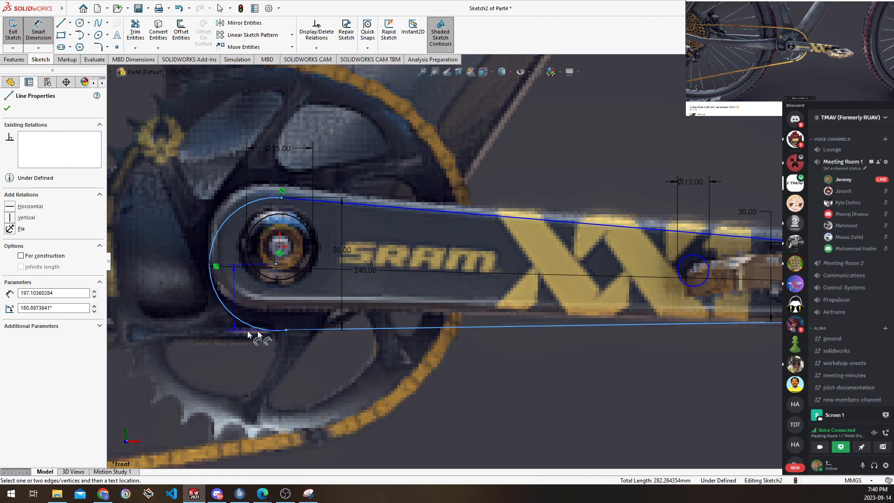
key("Escape")
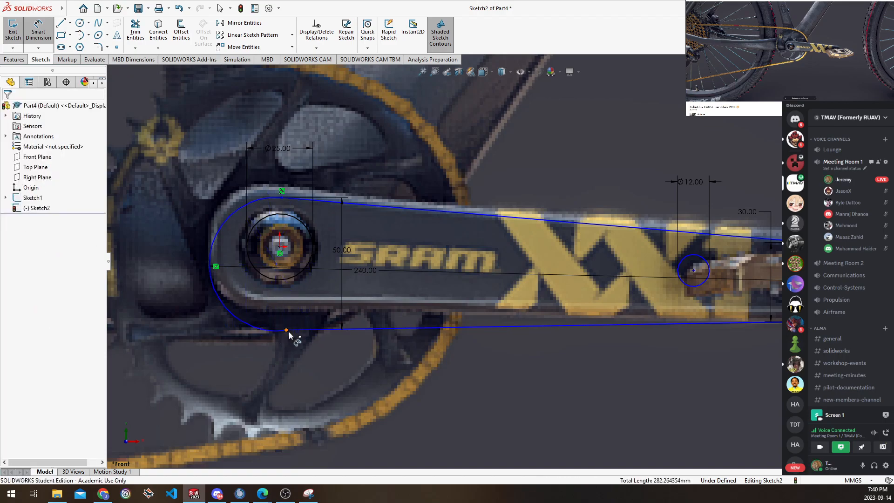
key("Escape")
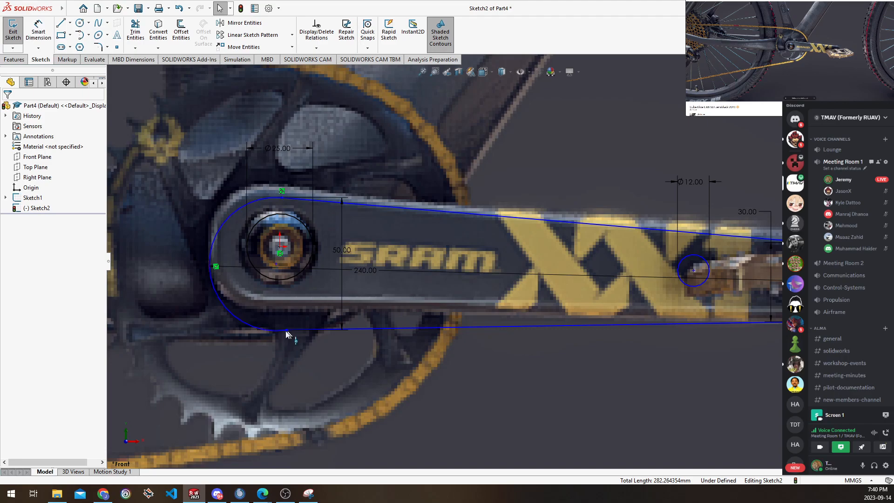
Add a tangent relation between the spindle-end arc and the crank arm's lower line
left_click(305, 335)
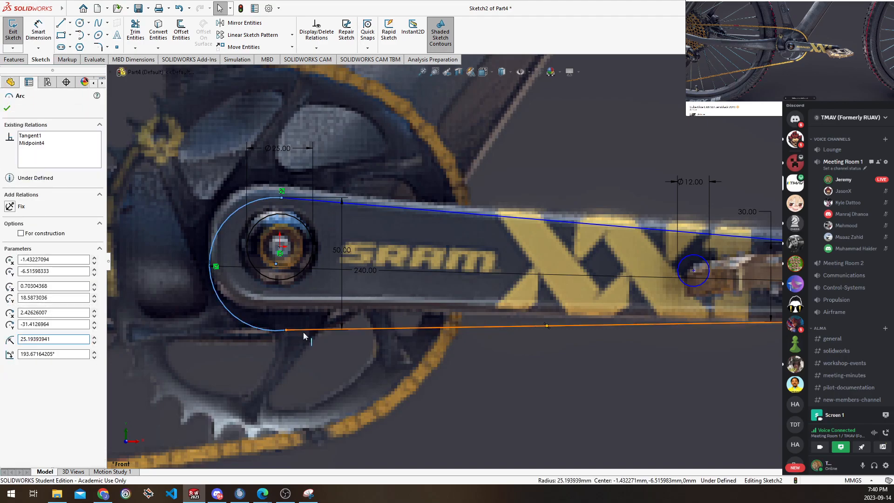
left_click(305, 333, "ctrl")
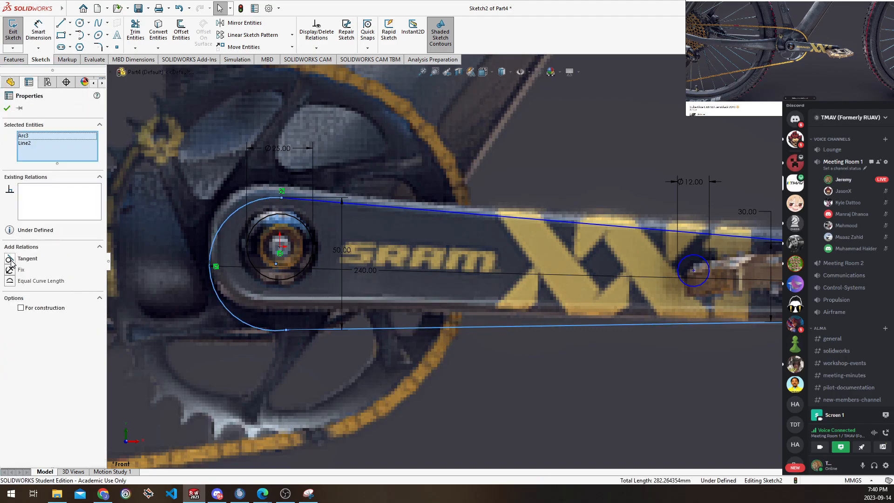
left_click(9, 259)
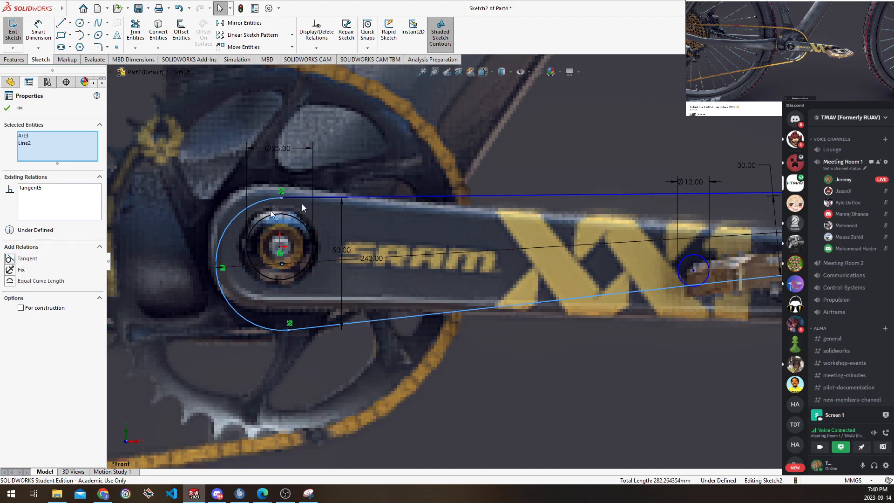
left_click(7, 107)
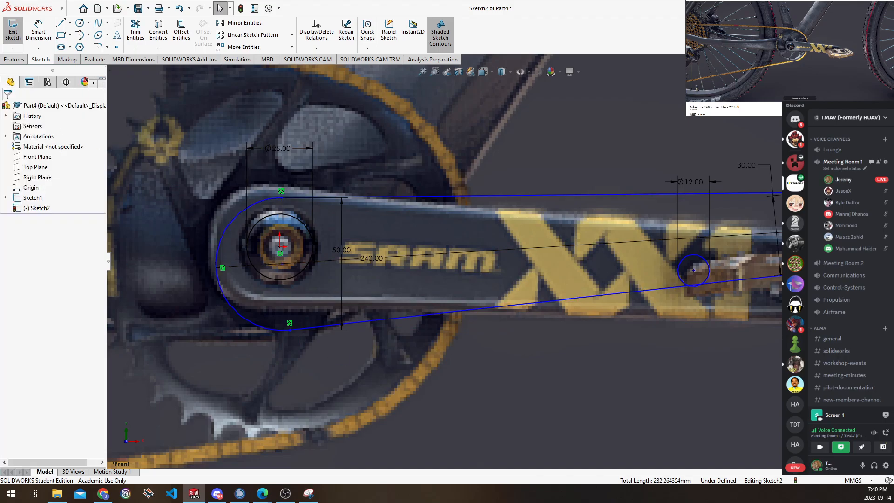
Add a tangent relation between the pedal-end arc and the crank arm's lower line
left_click(817, 270)
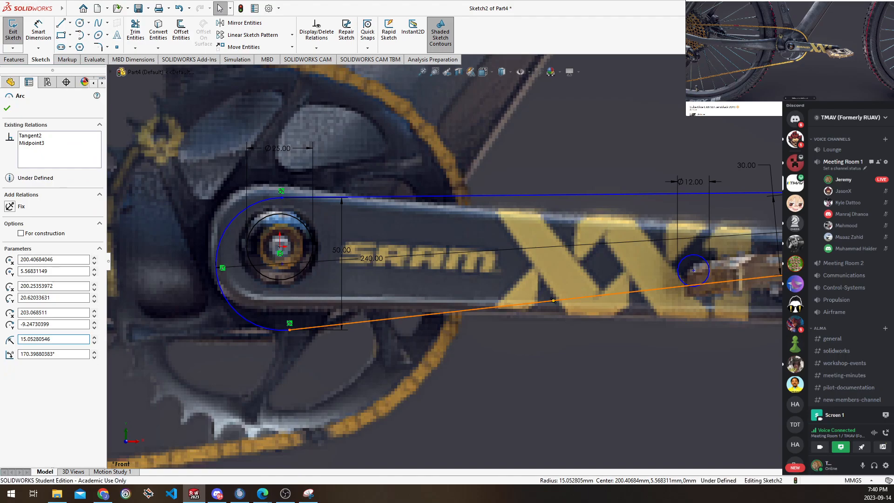
left_click(10, 260)
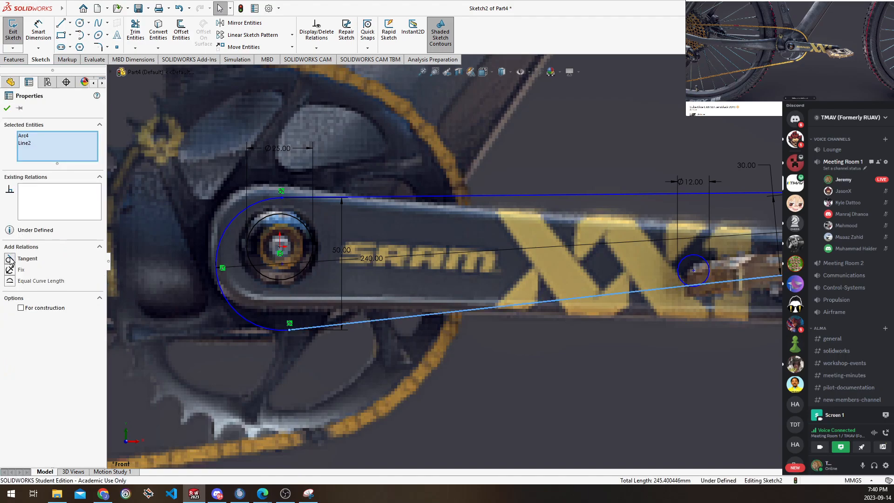
left_click(8, 110)
Move the pedal-end arc's centre to about X 194.6 mm, Y -14.2 mm, and the spindle-end arc's centre to about X 14 mm, Y -62.4 mm
scroll(499, 262, "up", 5)
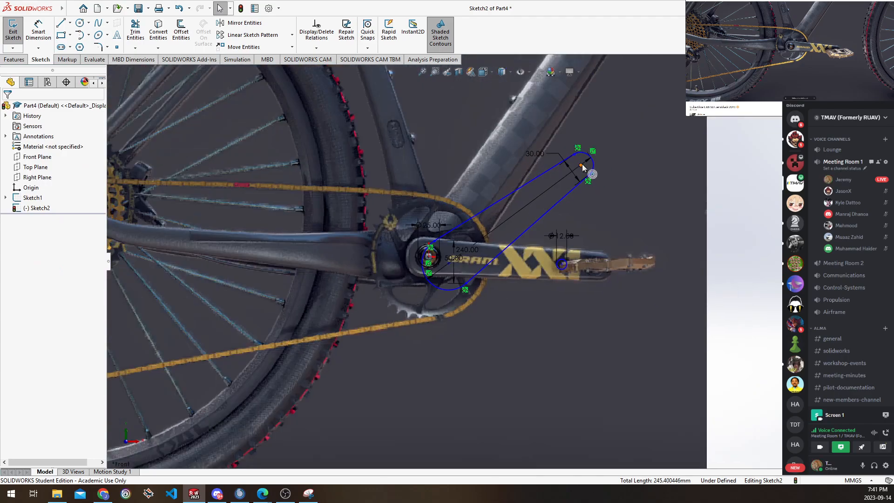
left_click_drag(581, 165, 594, 269)
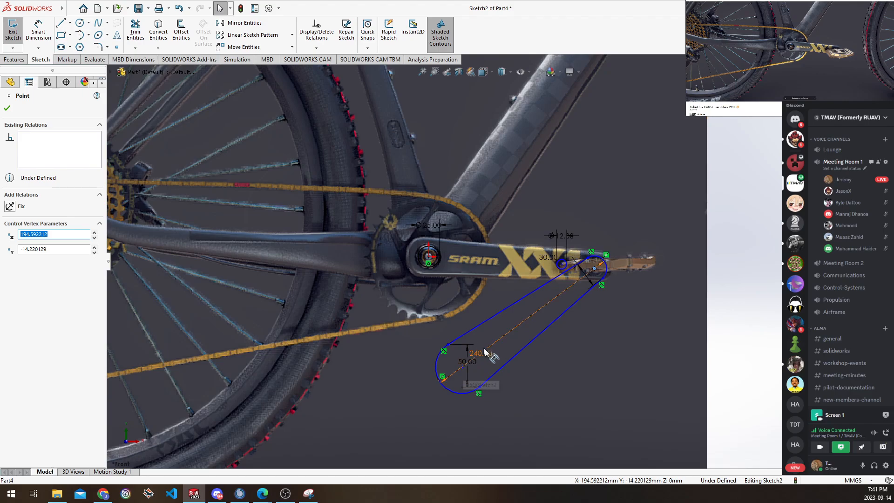
left_click(481, 359)
left_click_drag(448, 360, 434, 303)
scroll(498, 260, "up", 4)
scroll(465, 291, "down", 6)
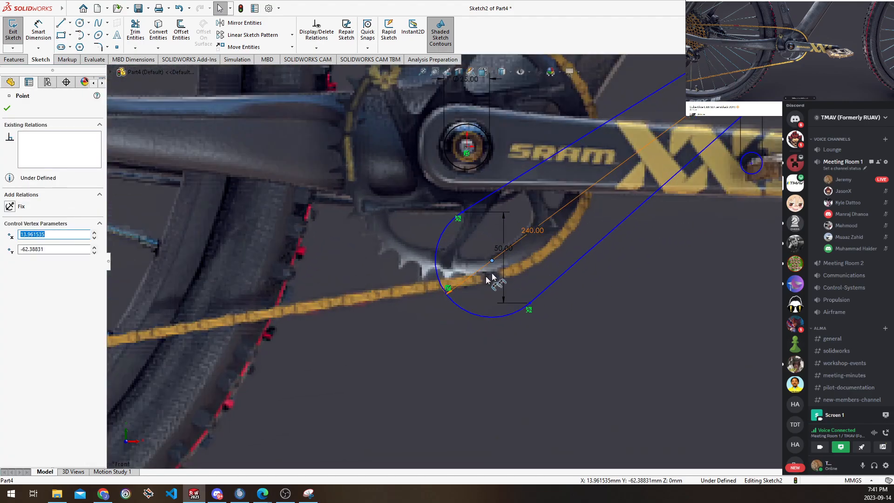
Snap the spindle-end arc's centre onto the origin at the centre of the 25 mm circle
key("Escape")
middle_click_drag(485, 157, 471, 204, "ctrl")
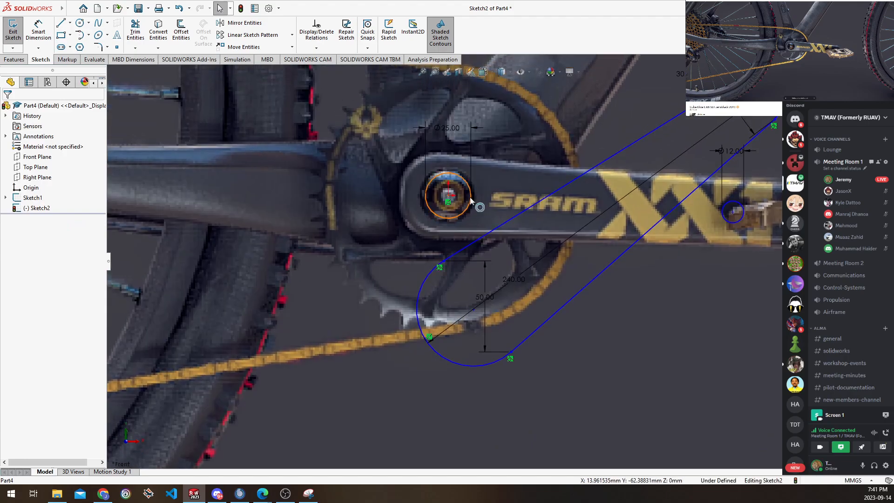
left_click(470, 194)
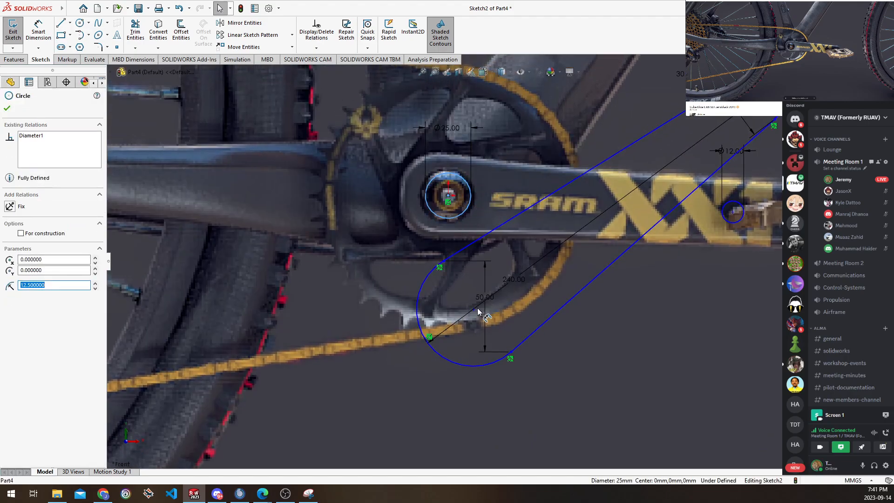
left_click_drag(473, 308, 448, 195)
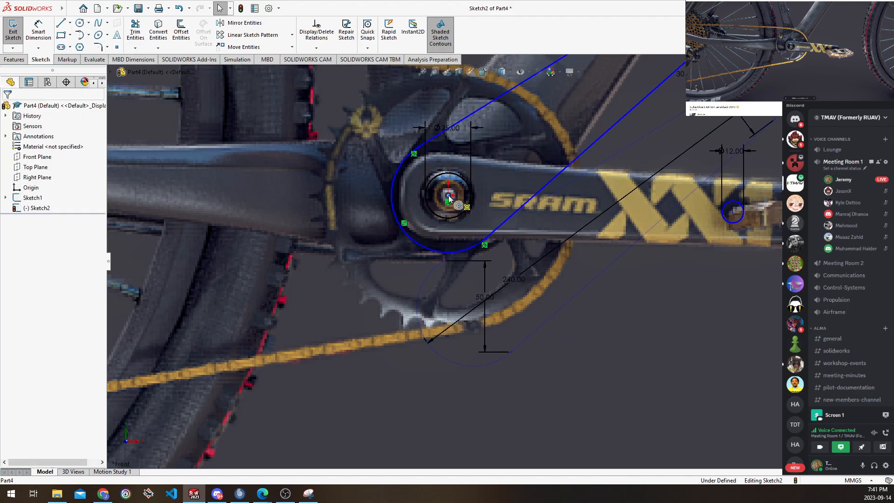
Move the pedal-end arc's centre and the 12 mm circle to about X 199.6 mm, Y -11.1 mm over the pictured arm's end
scroll(508, 260, "up", 1)
middle_click_drag(516, 229, 480, 301, "ctrl")
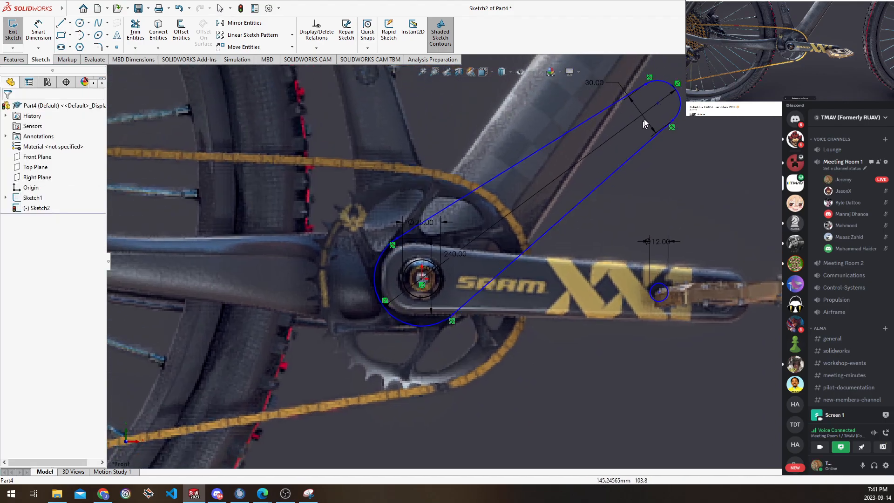
left_click_drag(658, 103, 723, 295)
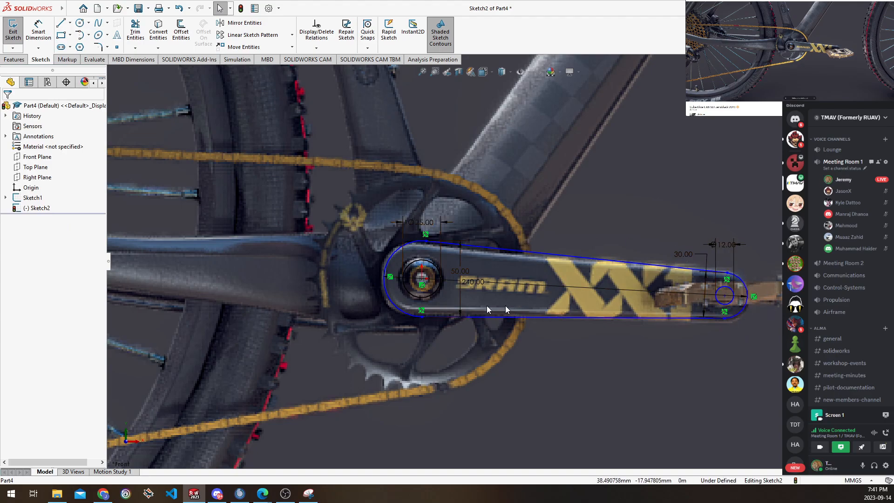
Add a concentric relation between the 12 mm circle and the pedal-end arc
scroll(638, 299, "down", 6)
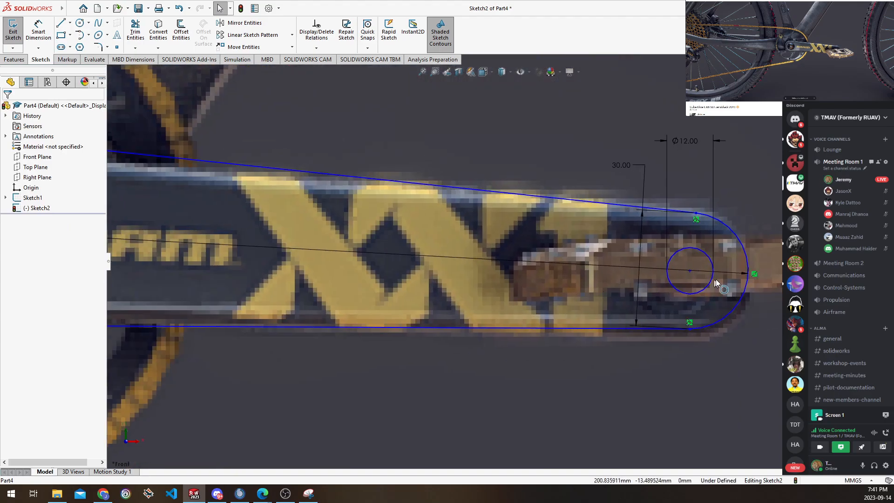
mouse_move(690, 271)
left_mouse_down()
mouse_move(689, 286)
mouse_move(630, 269)
mouse_move(689, 271)
left_mouse_up()
left_click(690, 272)
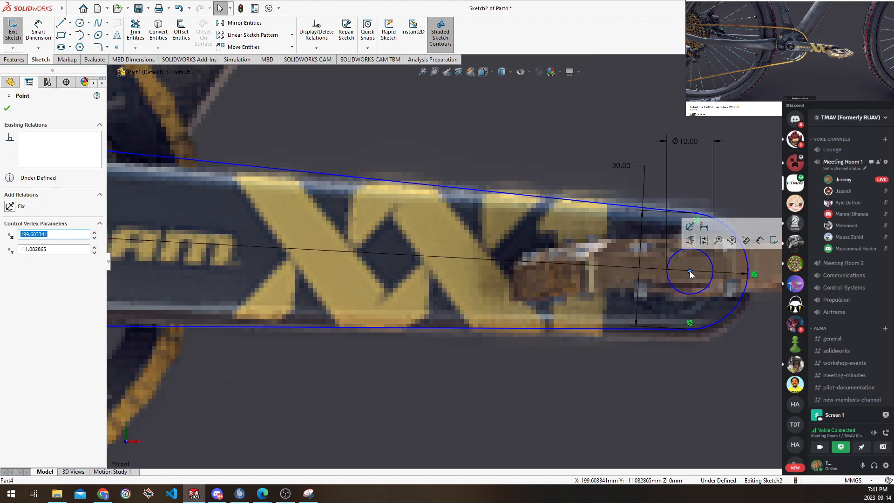
left_click(747, 267)
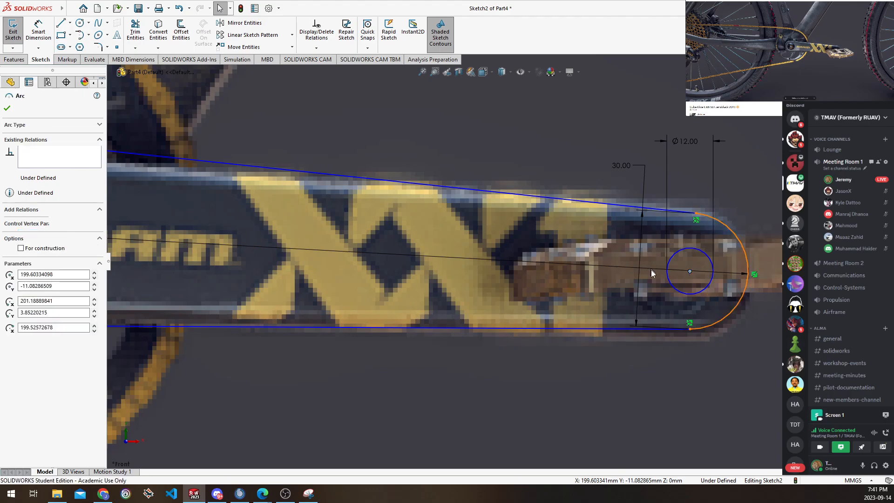
left_click(711, 260, "ctrl")
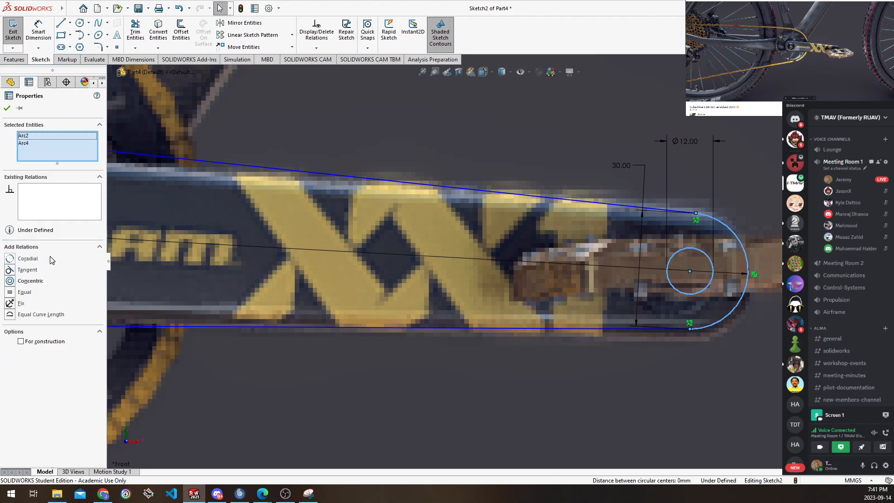
left_click(10, 281)
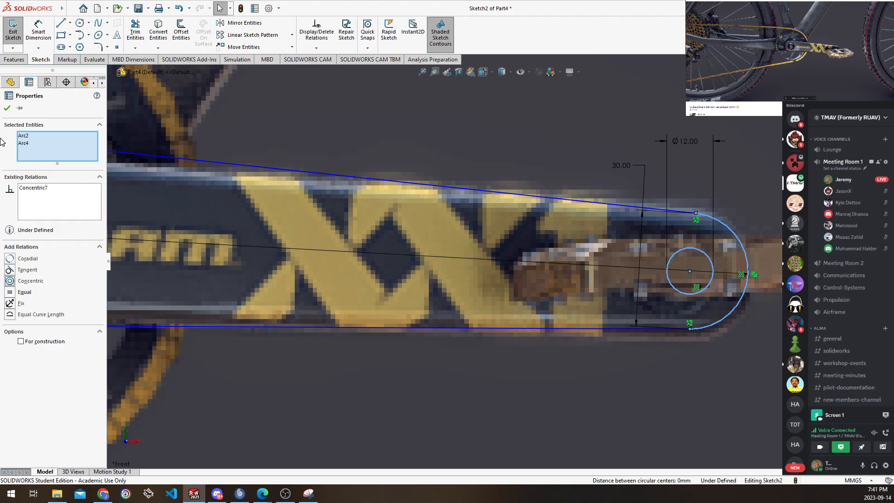
left_click(7, 109)
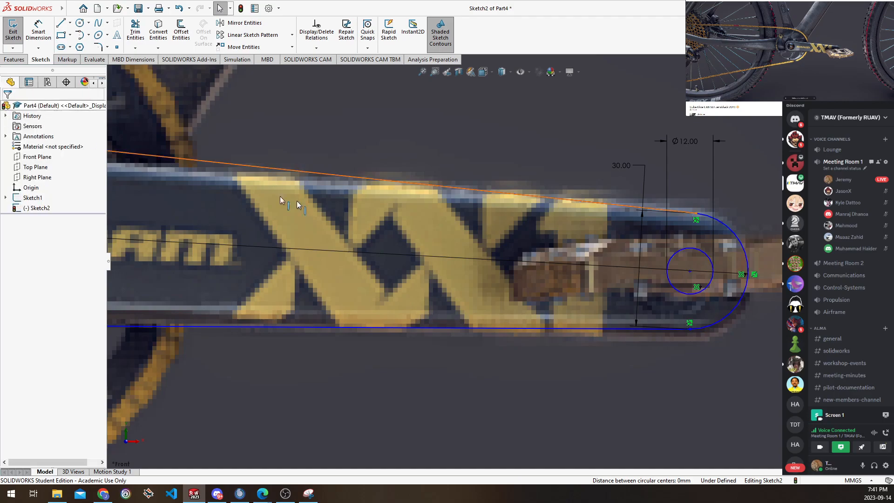
Shift the upper line's pedal-side endpoint to about X 201.2 mm, Y 4.8 mm to adjust the arm's tilt over the picture
left_click(690, 272)
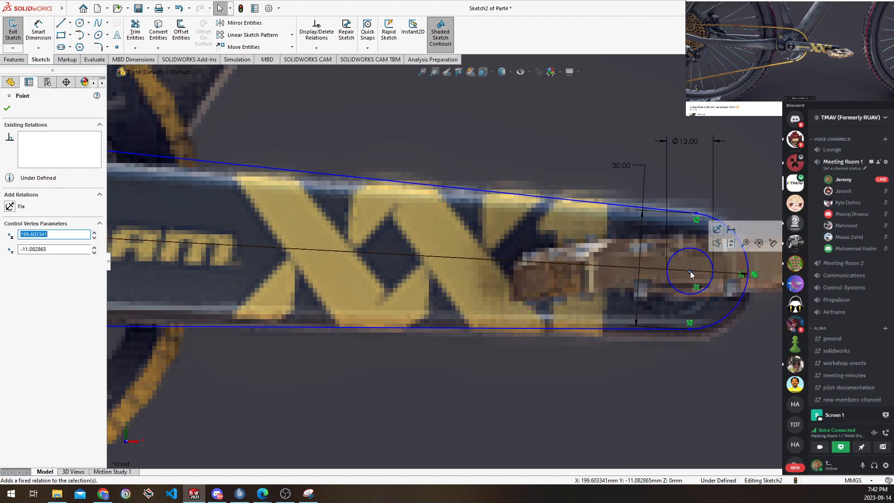
scroll(691, 273, "up", 5)
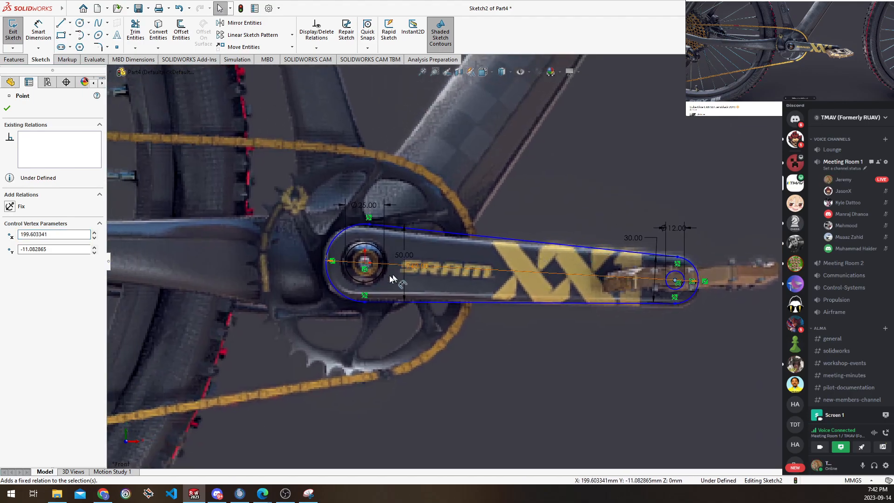
scroll(406, 251, "down", 3)
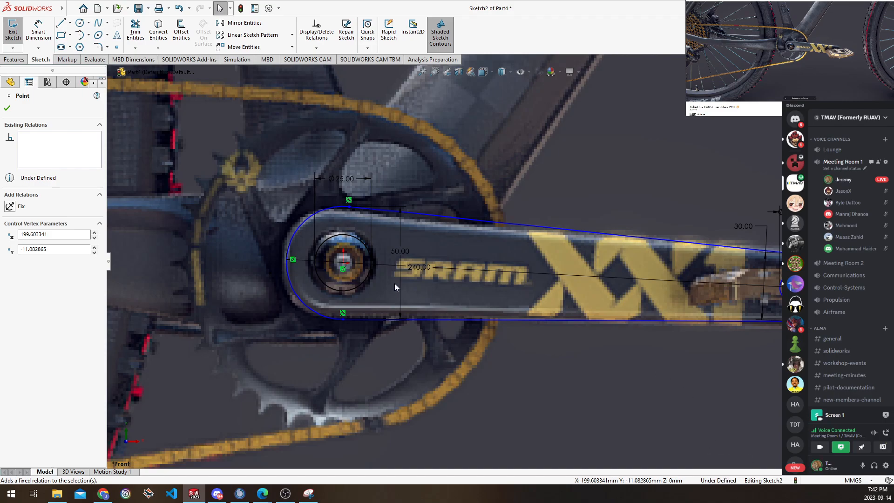
mouse_move(791, 287)
left_mouse_down()
mouse_move(431, 102)
mouse_move(315, 338)
mouse_move(437, 88)
mouse_move(689, 204)
mouse_move(380, 202)
mouse_move(455, 177)
mouse_move(520, 170)
mouse_move(657, 230)
mouse_move(750, 253)
mouse_move(768, 246)
mouse_move(712, 188)
mouse_move(397, 210)
mouse_move(516, 206)
mouse_move(428, 226)
mouse_move(263, 174)
mouse_move(536, 200)
mouse_move(610, 256)
left_mouse_up()
Try to add a 25 mm radius dimension to the spindle-end arc
left_click(319, 213)
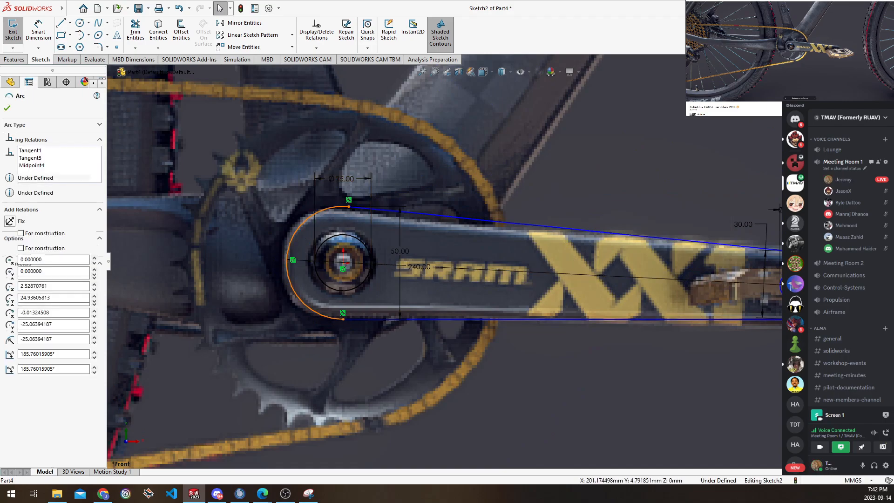
left_click(37, 34)
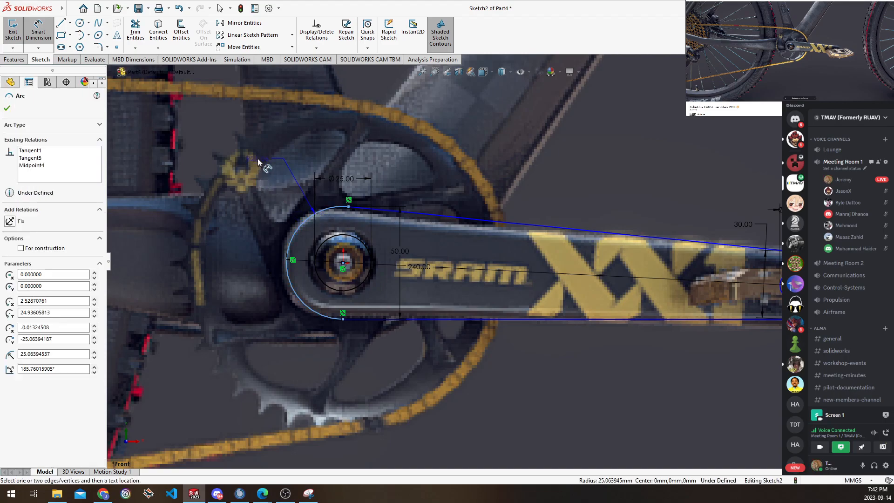
left_click(200, 139)
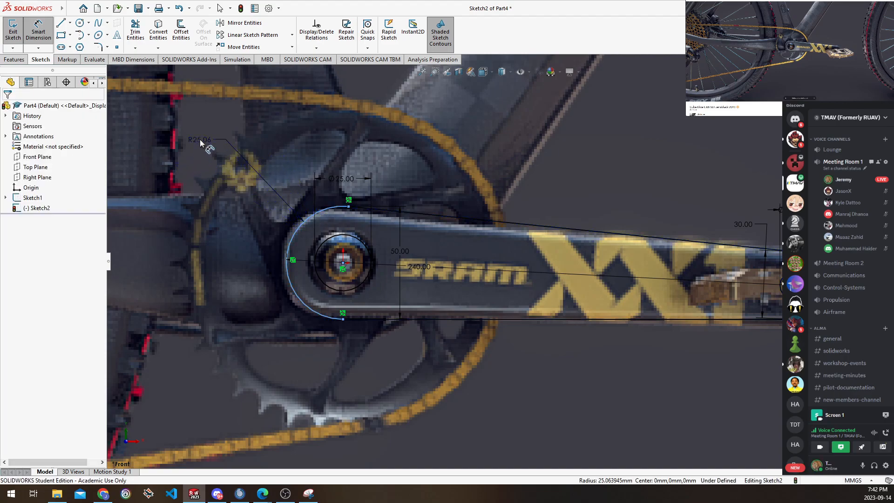
key("Return")
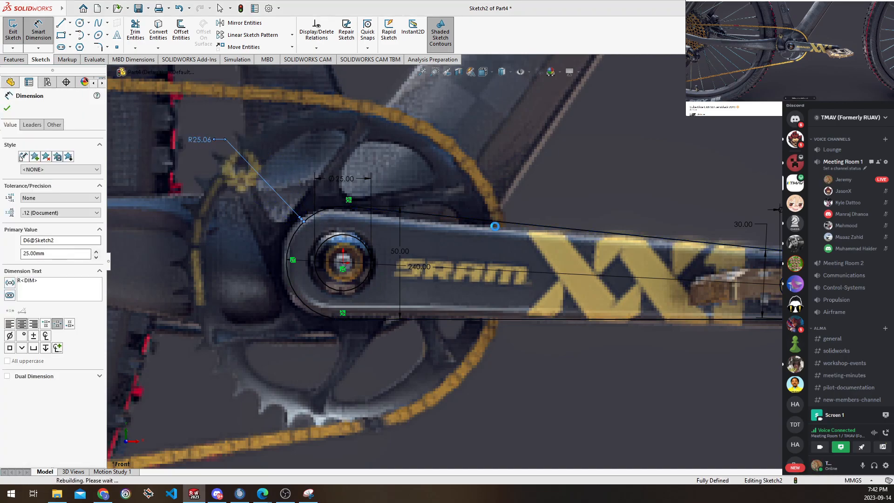
Move the spindle-end arc's upper tangent endpoint to about X 5.8 mm, Y 24.8 mm
left_click(503, 247)
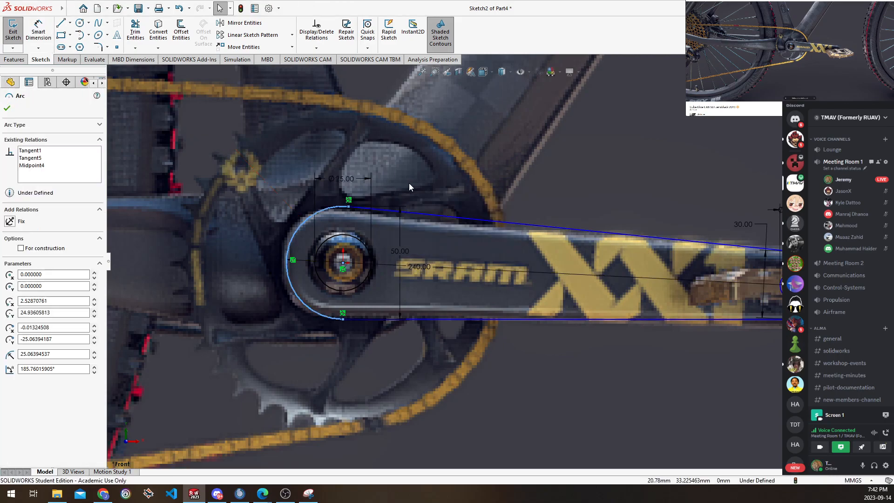
left_click(397, 217)
mouse_move(348, 206)
left_mouse_down()
mouse_move(381, 209)
mouse_move(366, 203)
mouse_move(365, 183)
mouse_move(398, 199)
mouse_move(427, 172)
mouse_move(340, 181)
mouse_move(429, 186)
mouse_move(400, 196)
mouse_move(532, 227)
mouse_move(347, 192)
mouse_move(387, 188)
mouse_move(315, 158)
mouse_move(355, 181)
mouse_move(347, 180)
mouse_move(359, 177)
left_mouse_up()
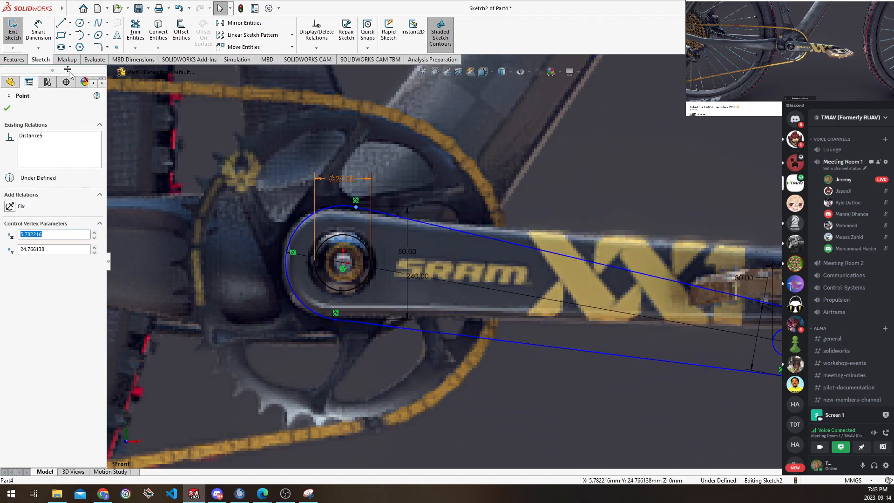
Sketch a line from the origin to the 12 mm circle's centre and add a horizontal relation to it
left_click(59, 25)
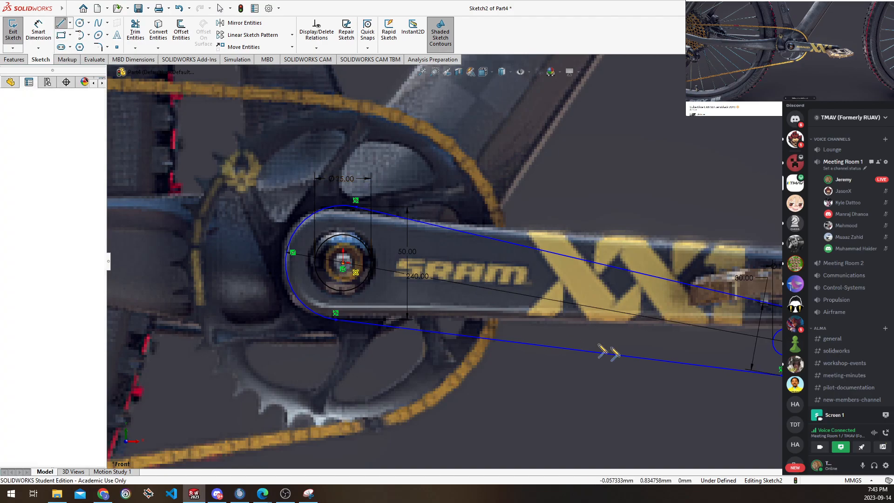
left_click(343, 262)
key("Escape")
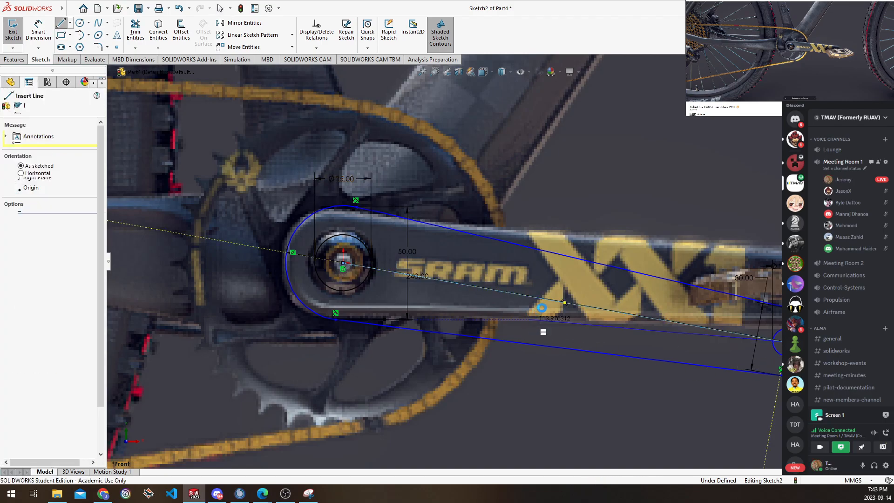
left_click(540, 302)
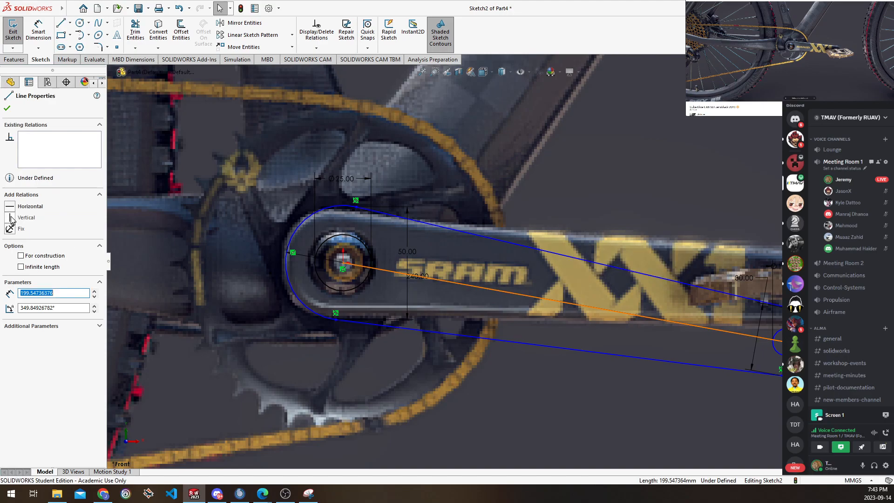
left_click(11, 206)
left_click(7, 106)
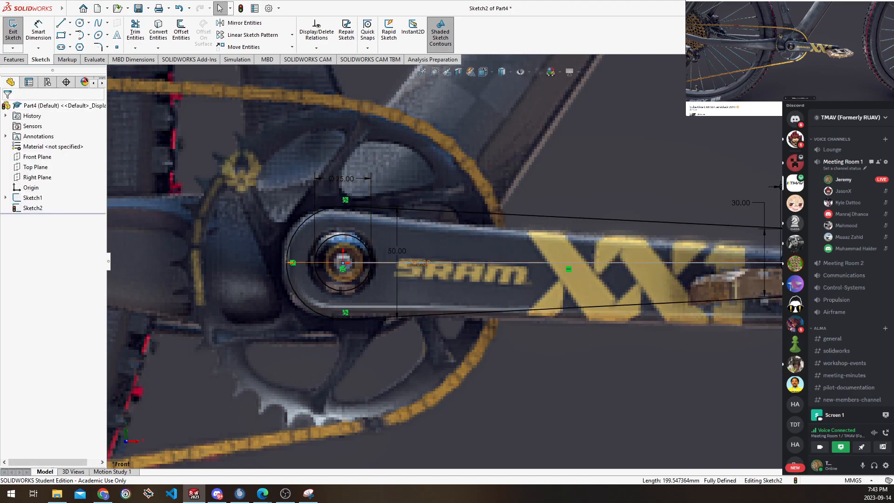
Examine the crank arm sketch's points and dimensions and compare its outline with the pictured arm, both close up and across the whole picture
left_click(728, 219)
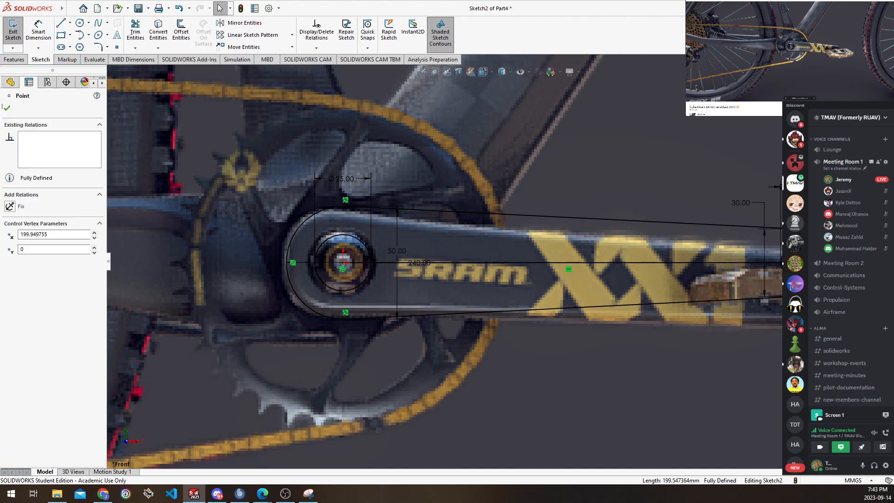
left_click(346, 206)
key("Escape")
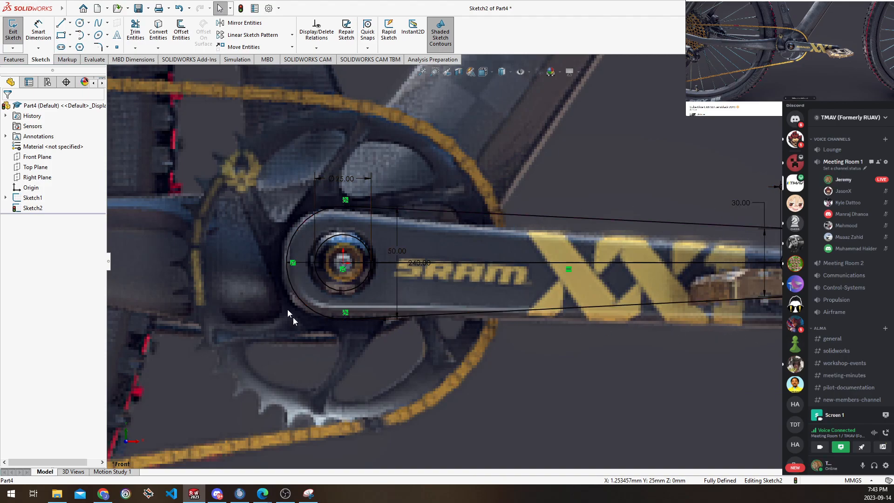
scroll(341, 242, "up", 4)
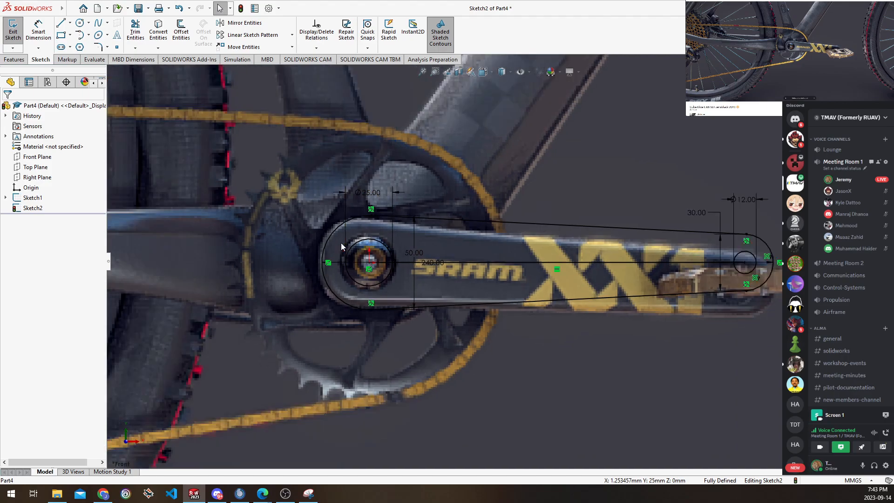
scroll(424, 238, "up", 1)
middle_click_drag(109, 110, 209, 222, "ctrl")
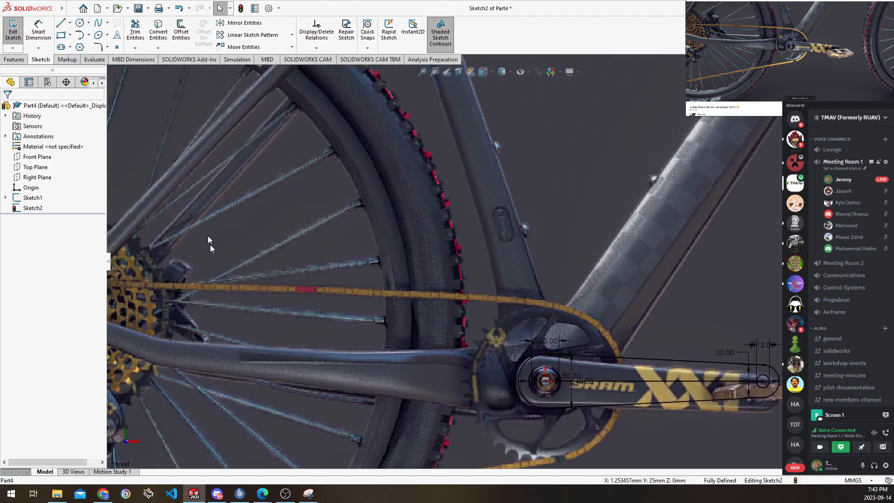
scroll(470, 313, "up", 5)
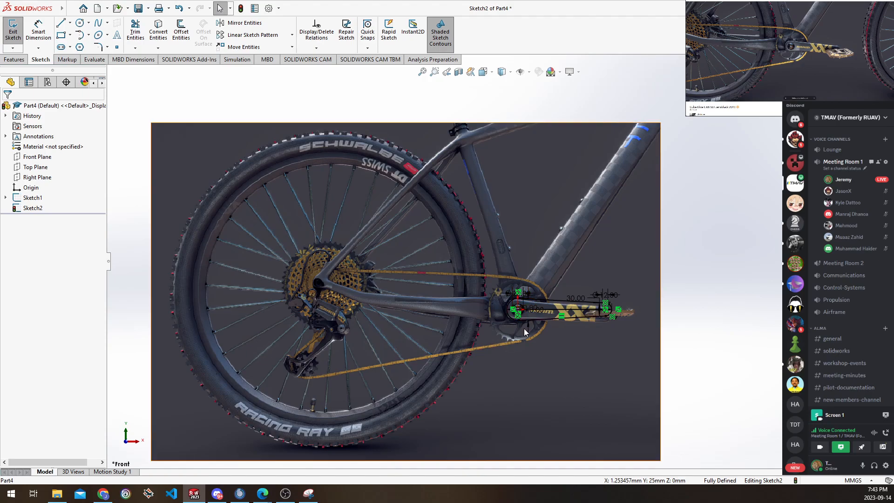
scroll(511, 290, "up", 3)
scroll(493, 291, "down", 10)
scroll(469, 291, "down", 3)
scroll(461, 292, "up", 10)
middle_click_drag(414, 237, 547, 251, "ctrl")
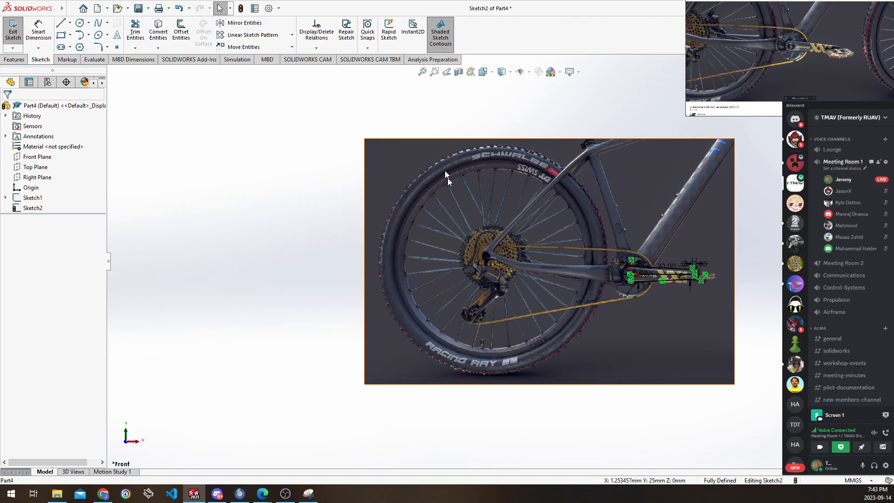
scroll(493, 283, "down", 2)
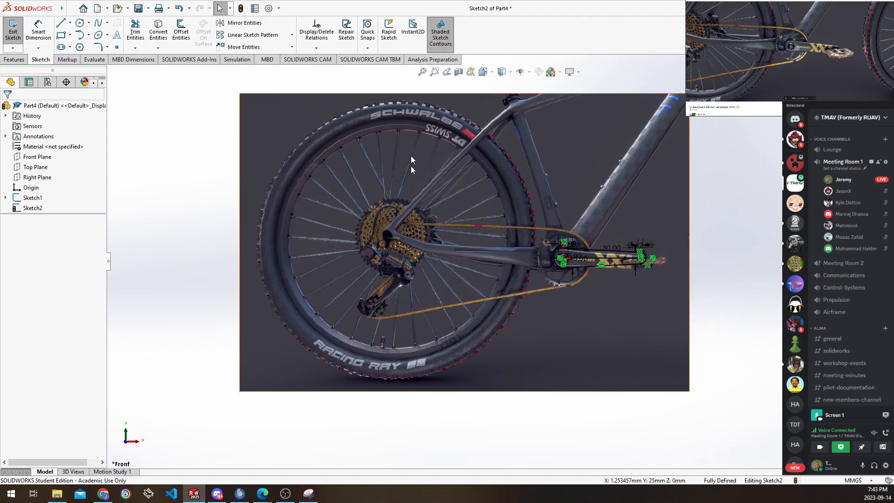
scroll(689, 309, "down", 4)
scroll(628, 269, "down", 5)
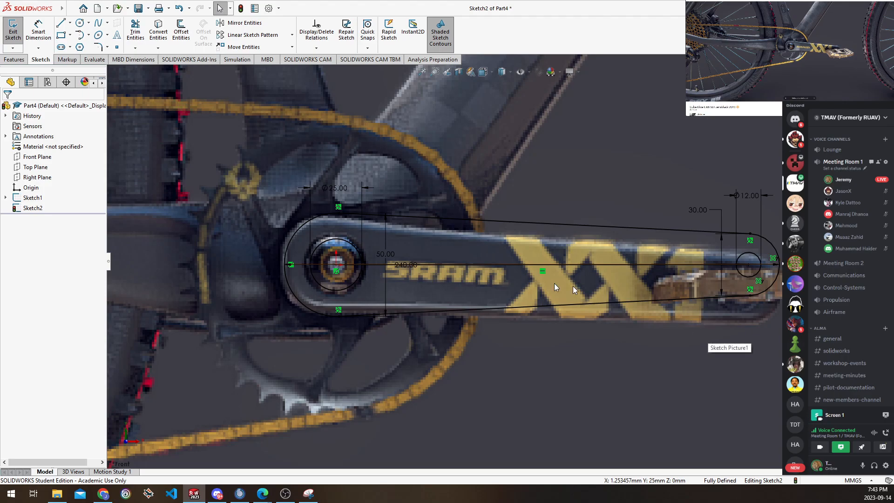
scroll(498, 264, "up", 4)
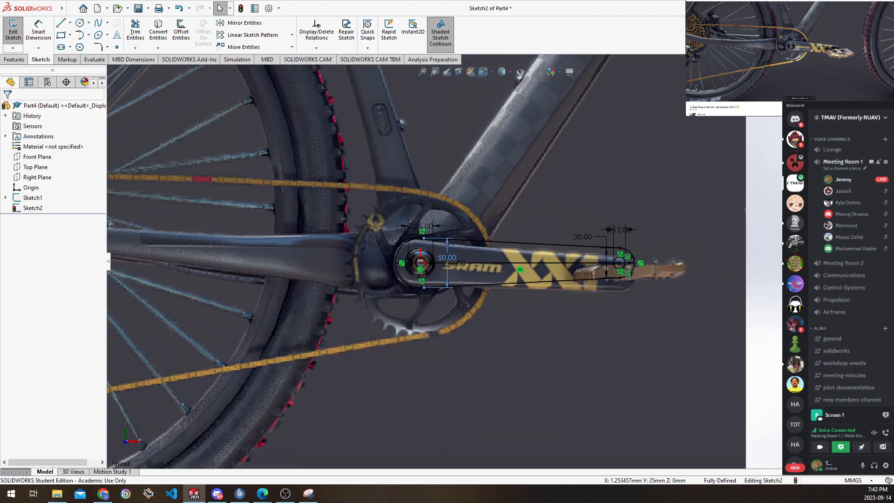
scroll(328, 240, "up", 4)
key("Escape")
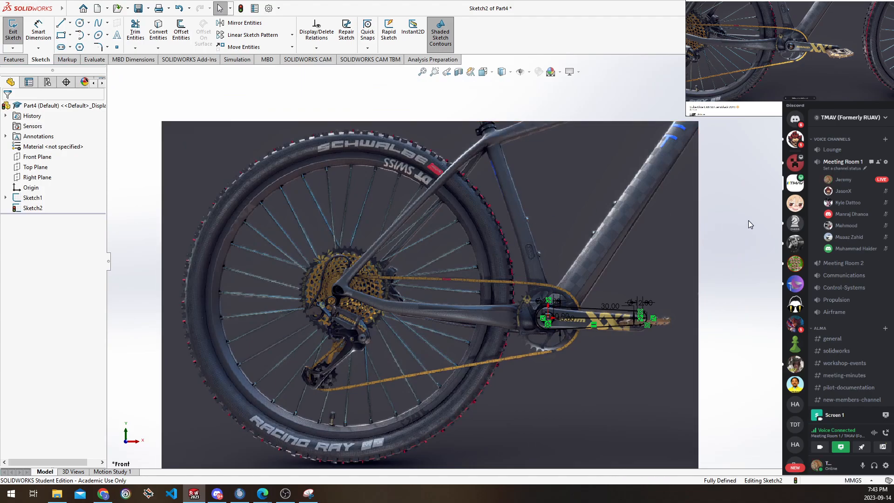
scroll(501, 270, "down", 10)
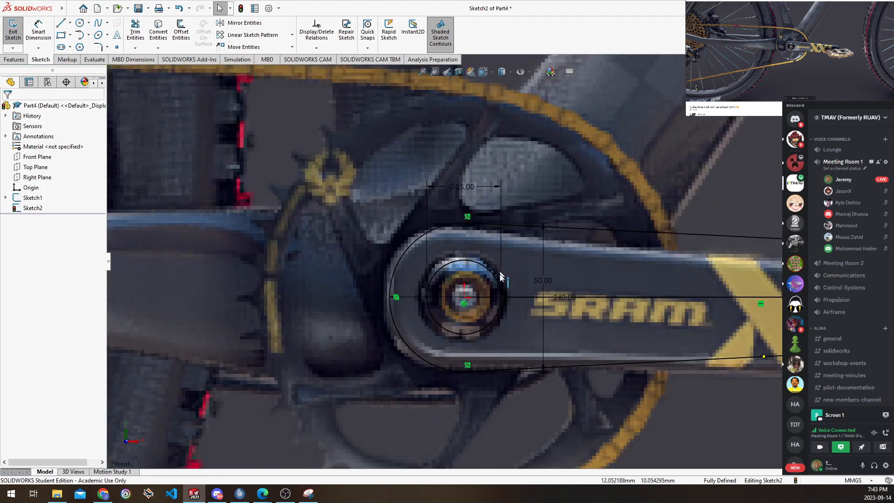
middle_click_drag(531, 267, 536, 215, "ctrl")
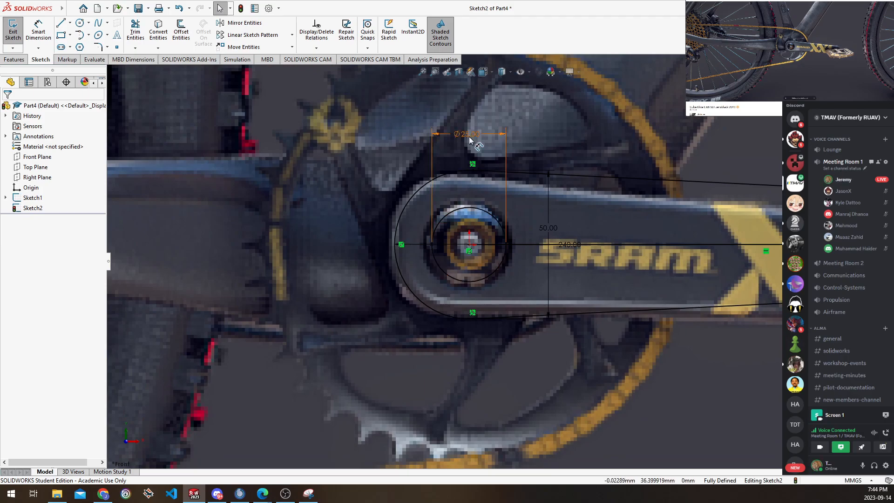
scroll(562, 213, "up", 5)
scroll(561, 213, "up", 3)
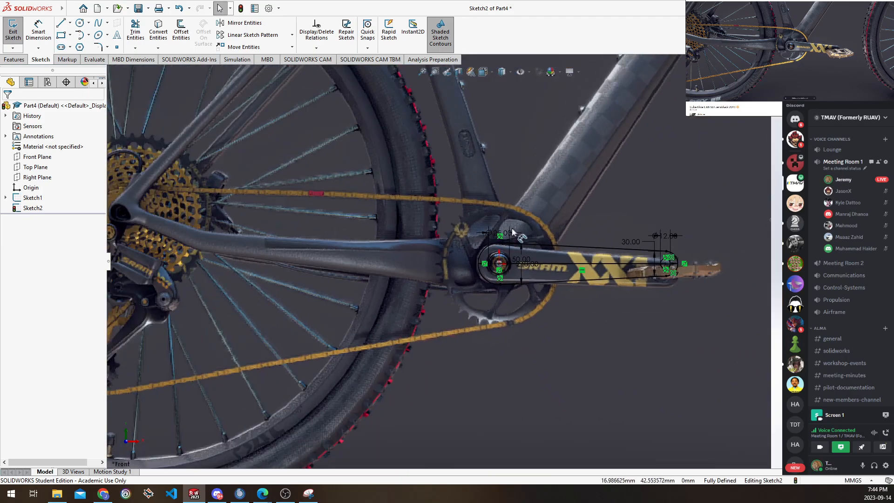
scroll(499, 263, "up", 2)
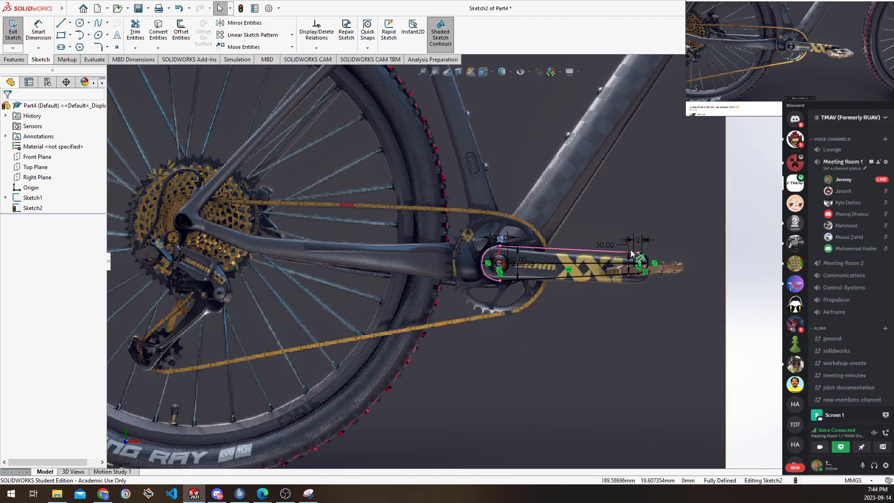
scroll(538, 258, "down", 5)
middle_click_drag(560, 260, 533, 255, "ctrl")
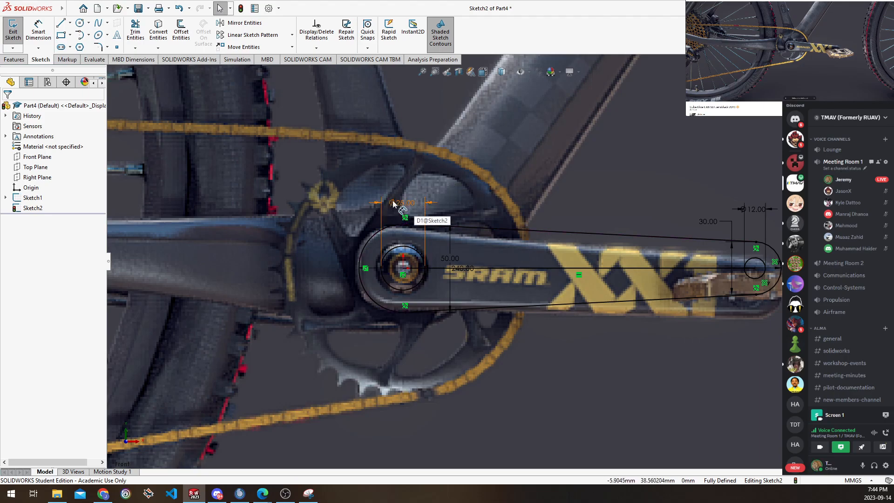
Finish editing the crank arm profile sketch
left_click(32, 198)
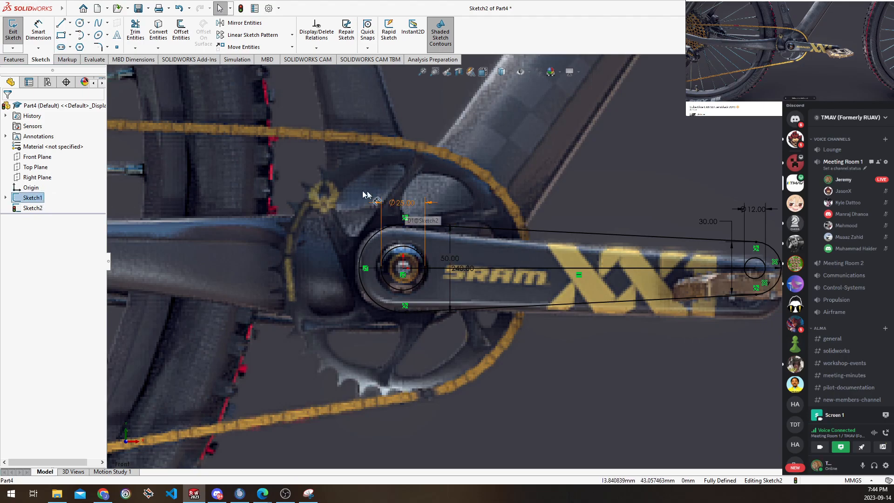
right_click(21, 199)
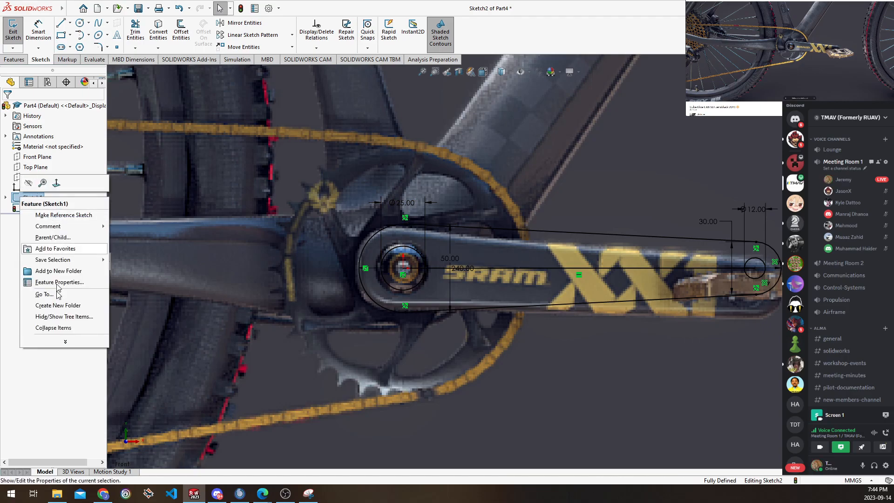
left_click(48, 379)
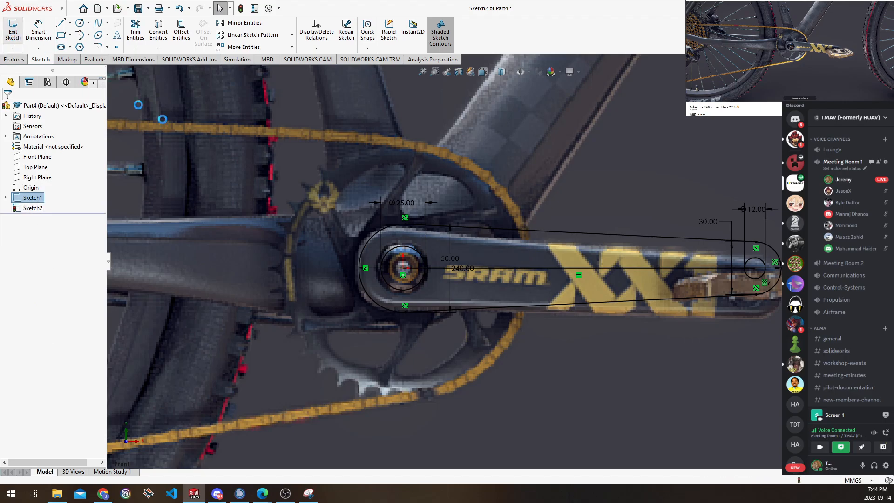
left_click(14, 29)
Hide Sketch1, the sketch containing the bicycle reference picture
left_click(28, 197)
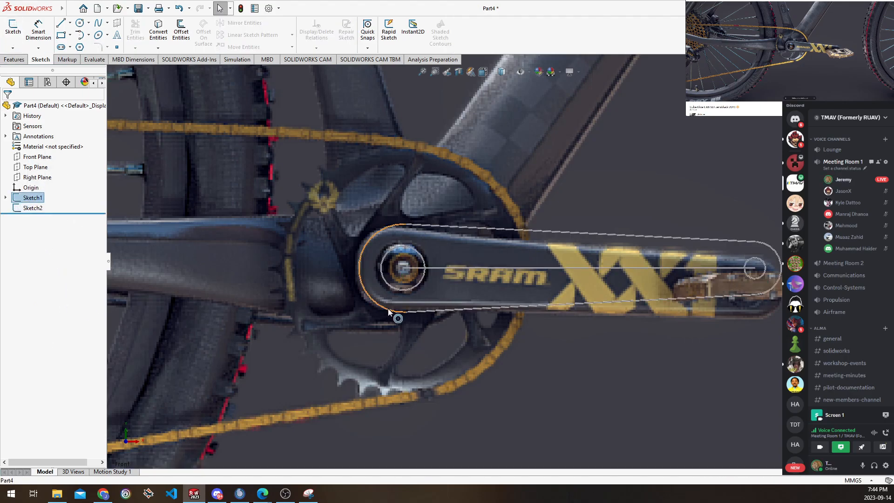
scroll(391, 312, "up", 7)
scroll(502, 269, "up", 1)
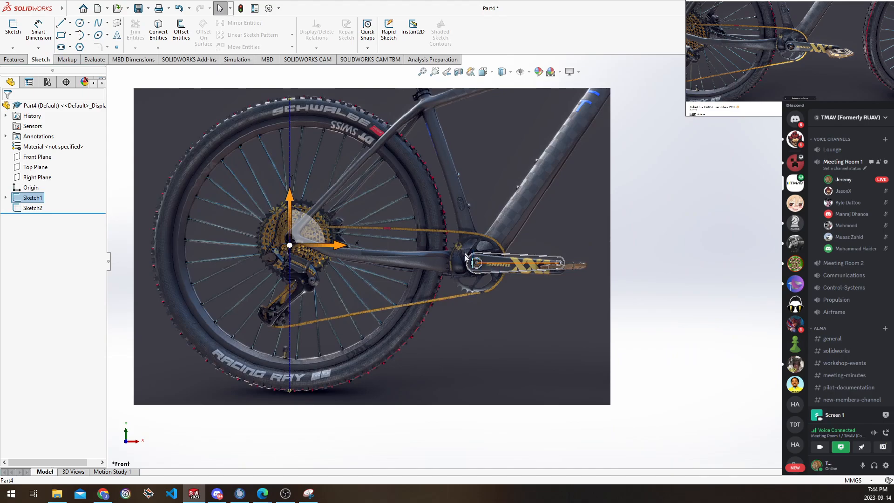
middle_click_drag(464, 248, 464, 275, "ctrl")
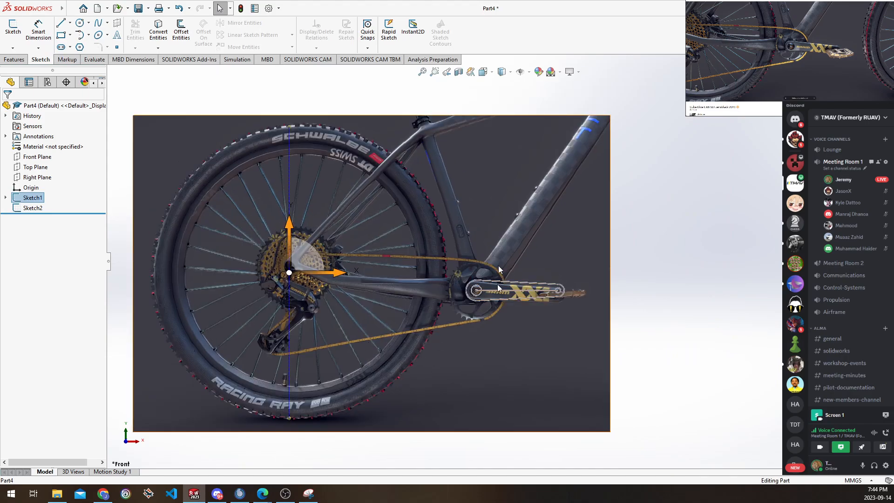
right_click(29, 198)
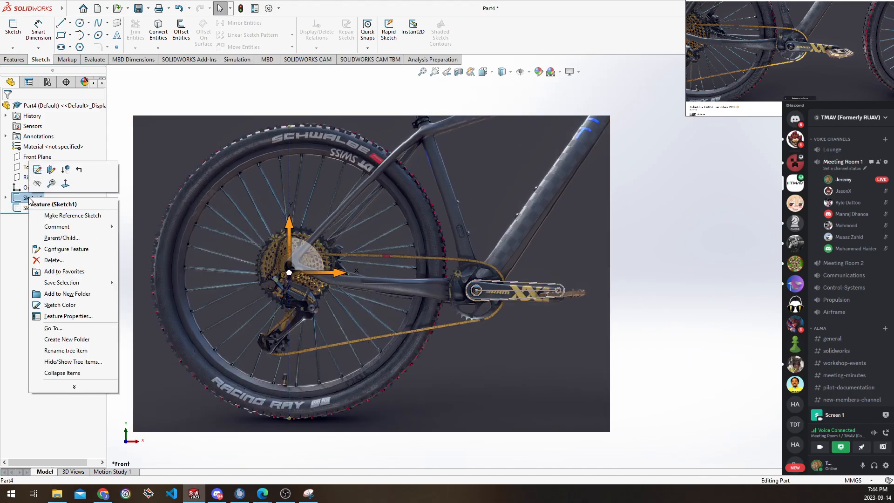
left_click(28, 239)
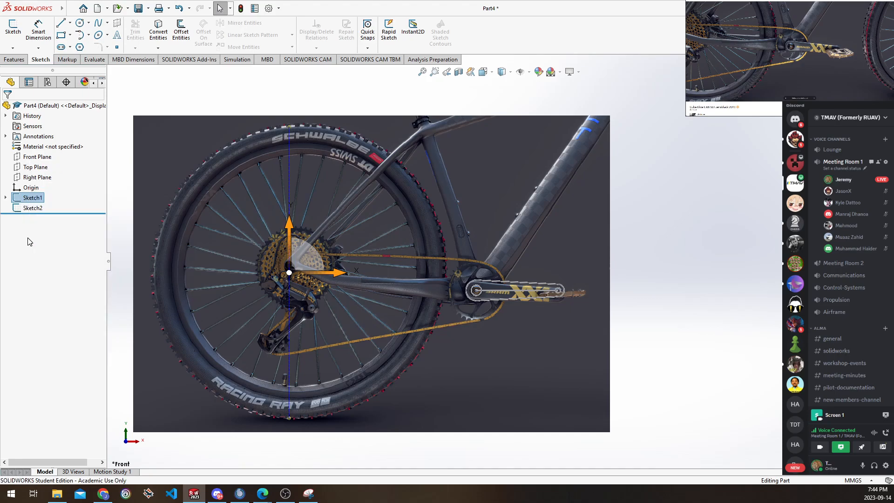
right_click(32, 200)
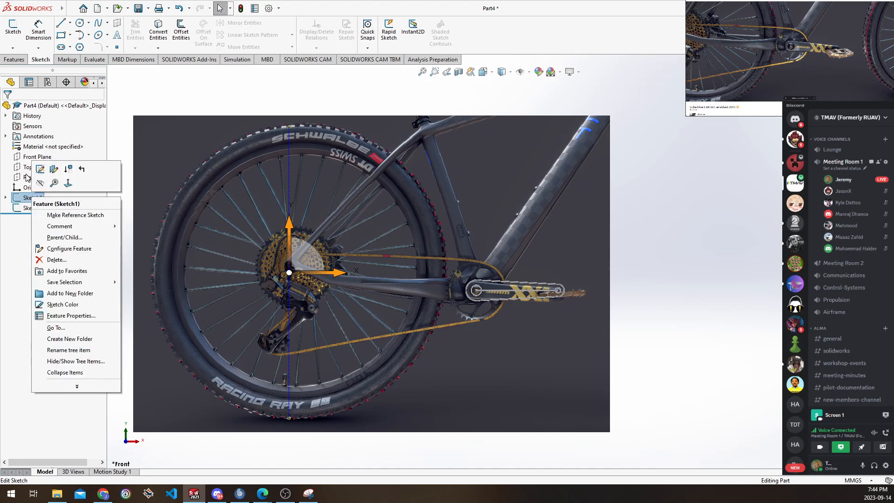
left_click(65, 171)
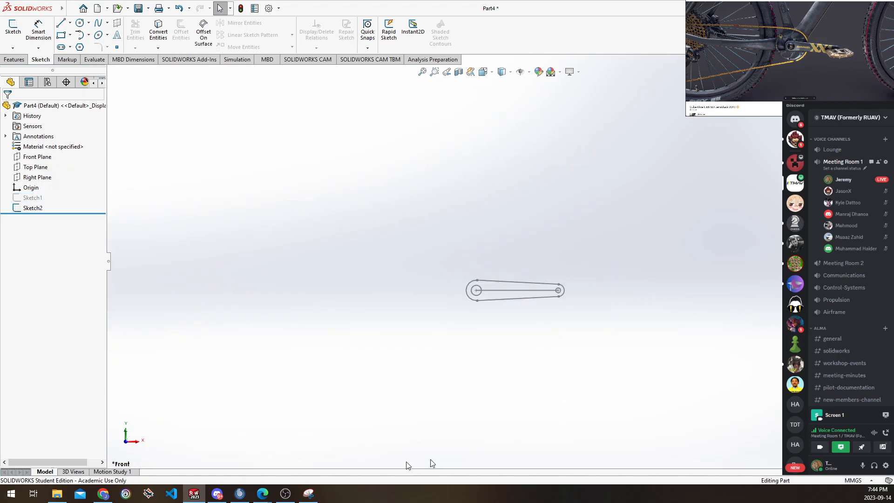
Edit Sketch2, convert the horizontal line between the two hole centres to construction geometry, and exit the sketch
scroll(525, 321, "down", 10)
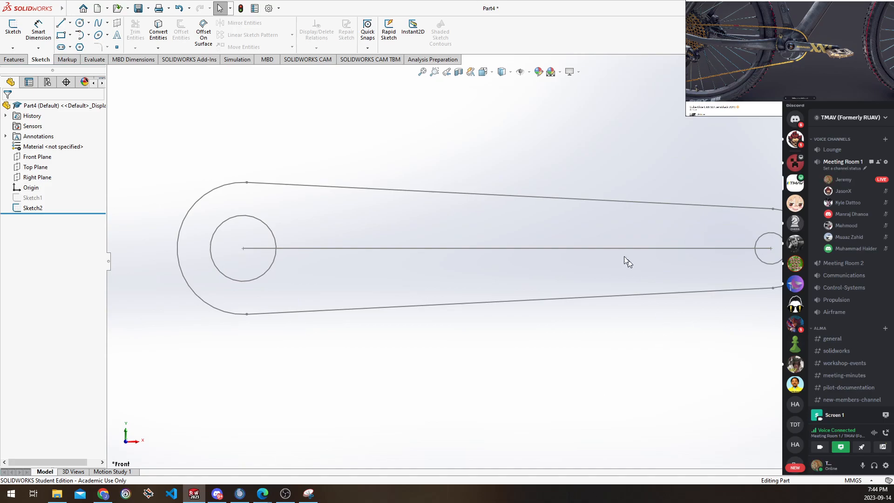
left_click(40, 208)
left_click(45, 180)
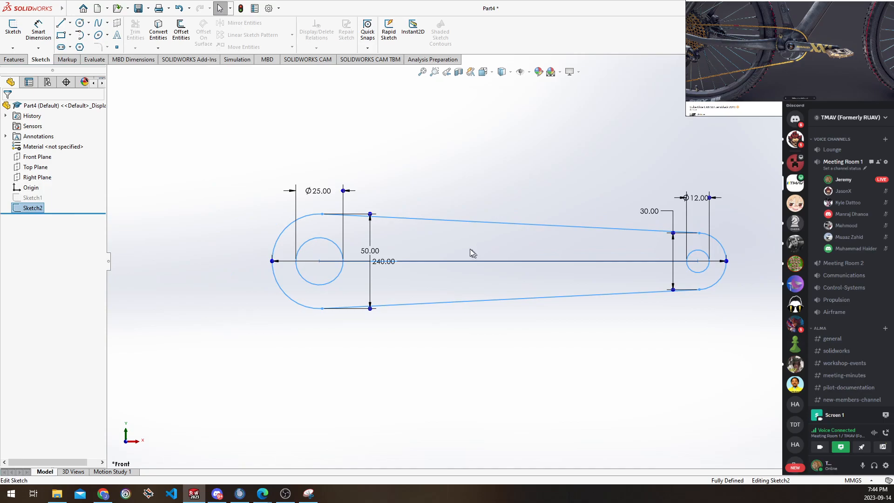
left_click(494, 261)
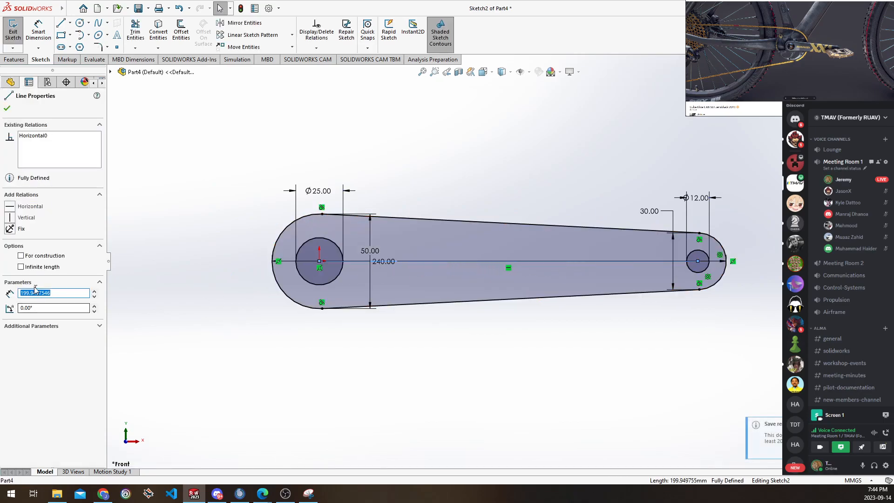
left_click(21, 255)
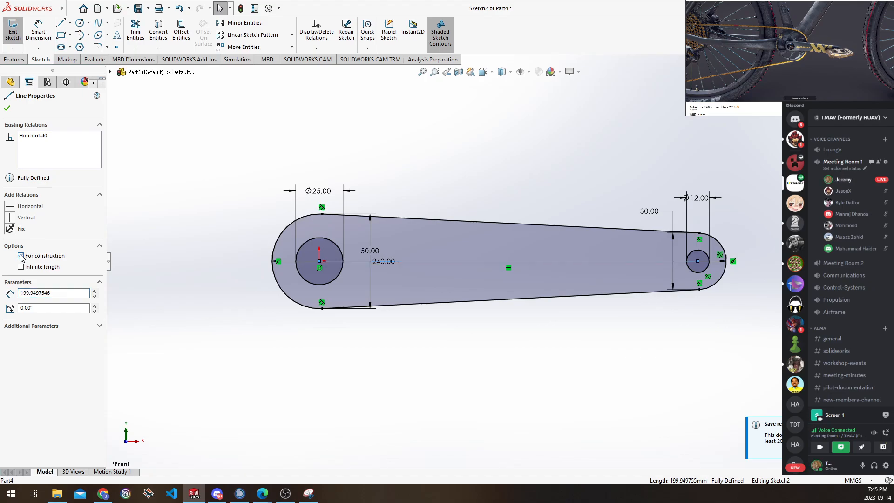
left_click(8, 109)
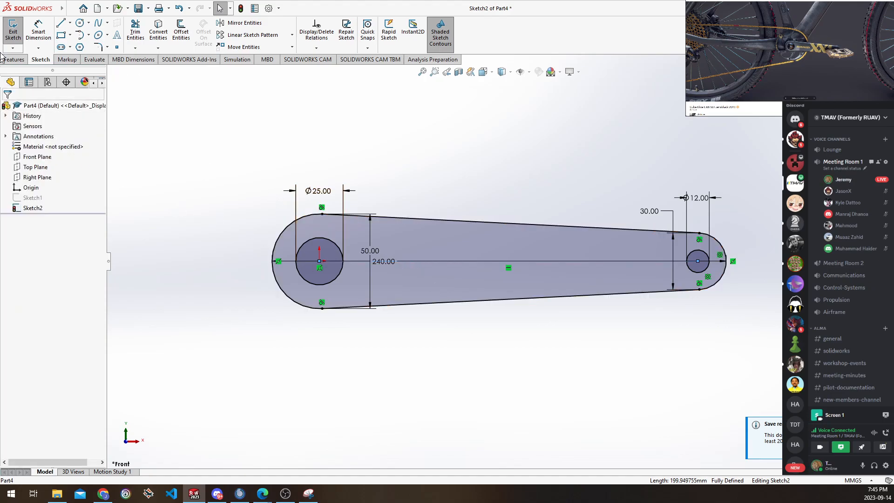
left_click(13, 28)
scroll(405, 262, "down", 3)
middle_click_drag(493, 293, 423, 284, "ctrl")
scroll(410, 283, "up", 1)
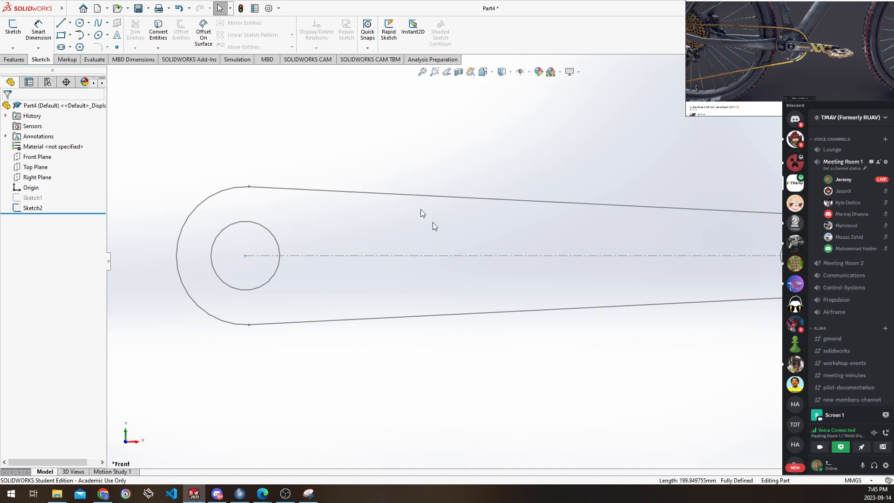
mouse_move(405, 239)
middle_mouse_down("ctrl")
mouse_move(383, 251)
mouse_move(390, 292)
mouse_move(389, 243)
middle_mouse_up("ctrl")
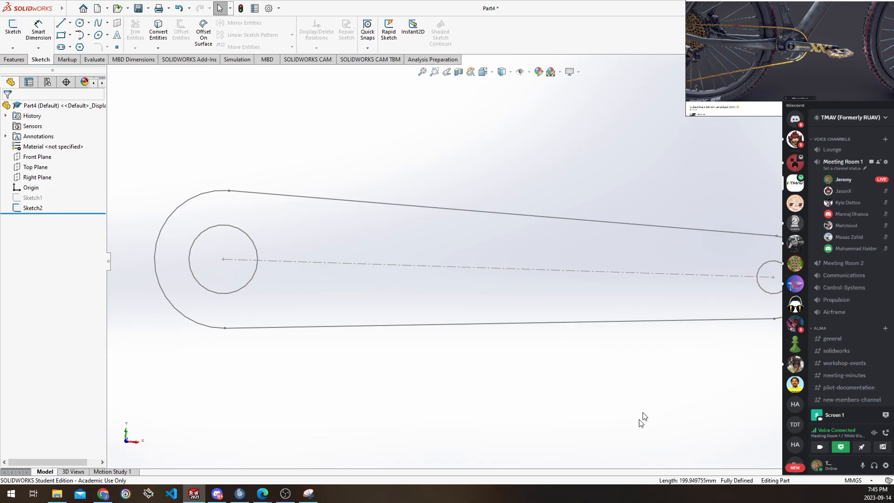
scroll(506, 321, "up", 1)
mouse_move(505, 321)
middle_mouse_down("ctrl")
mouse_move(497, 355)
mouse_move(498, 299)
middle_mouse_up("ctrl")
mouse_move(494, 239)
middle_mouse_down("ctrl")
mouse_move(498, 224)
mouse_move(477, 207)
middle_mouse_up("ctrl")
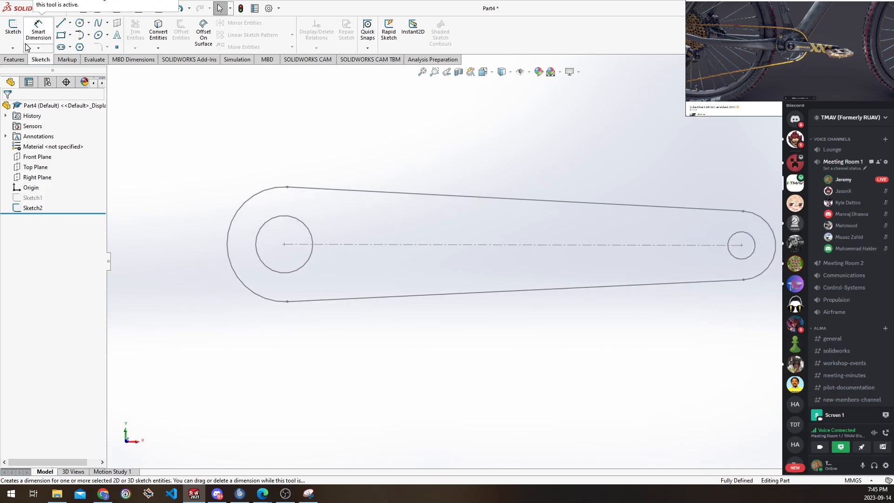
Switch to the Sketchfab page in the browser and orbit the Cube Elite bike model to show the crank arm from above
mouse_move(263, 492)
left_click(207, 458)
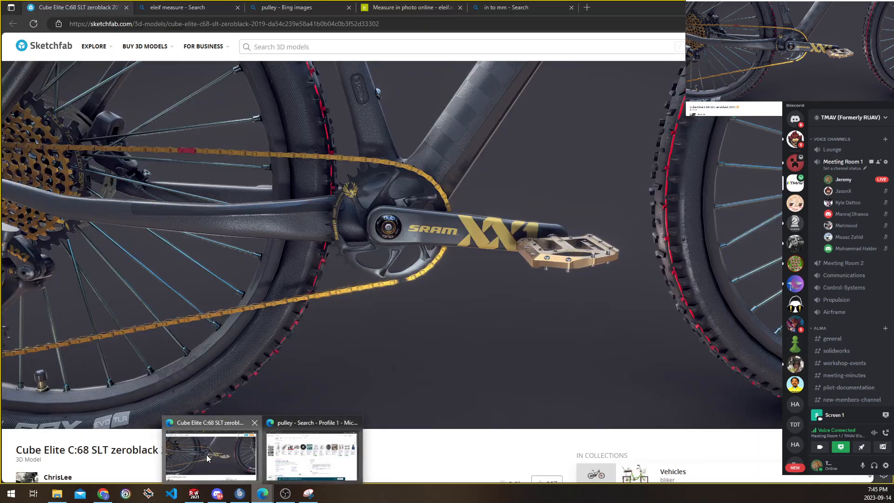
scroll(405, 255, "up", 5)
mouse_move(405, 254)
left_mouse_down()
mouse_move(463, 225)
mouse_move(455, 201)
mouse_move(451, 226)
mouse_move(484, 238)
mouse_move(485, 247)
mouse_move(477, 233)
left_mouse_up()
scroll(465, 235, "up", 3)
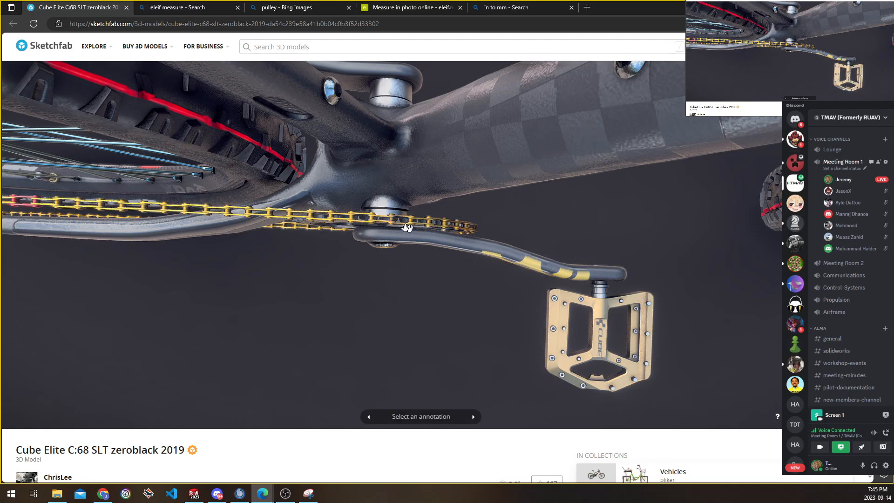
left_click_drag(366, 229, 358, 229)
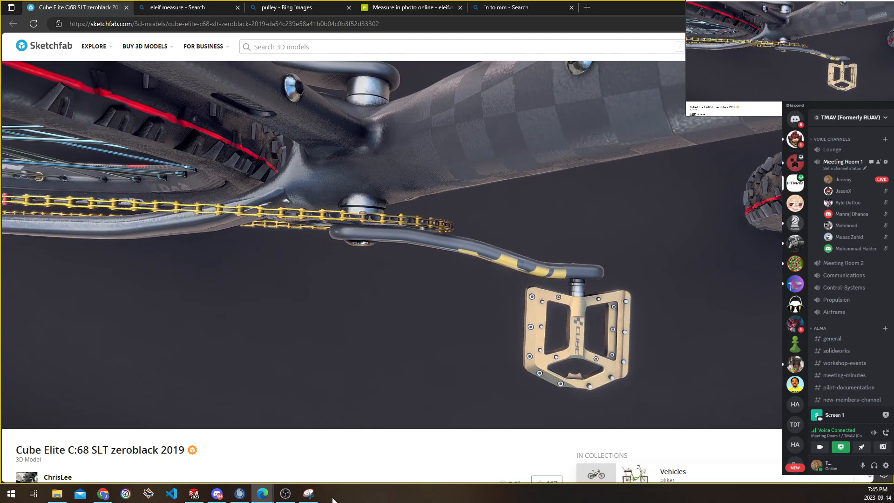
Capture a Snipping Tool image of the crank arm's top view, spanning from the chain to the pedal
left_click(308, 493)
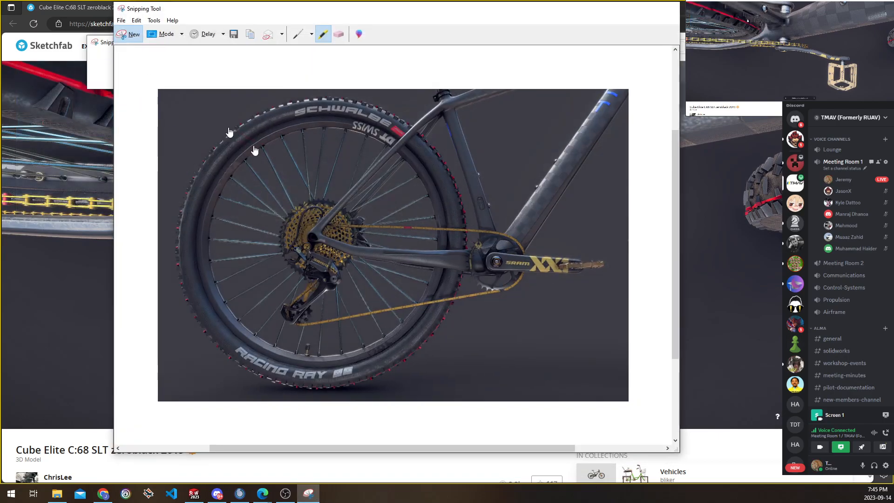
left_click(128, 34)
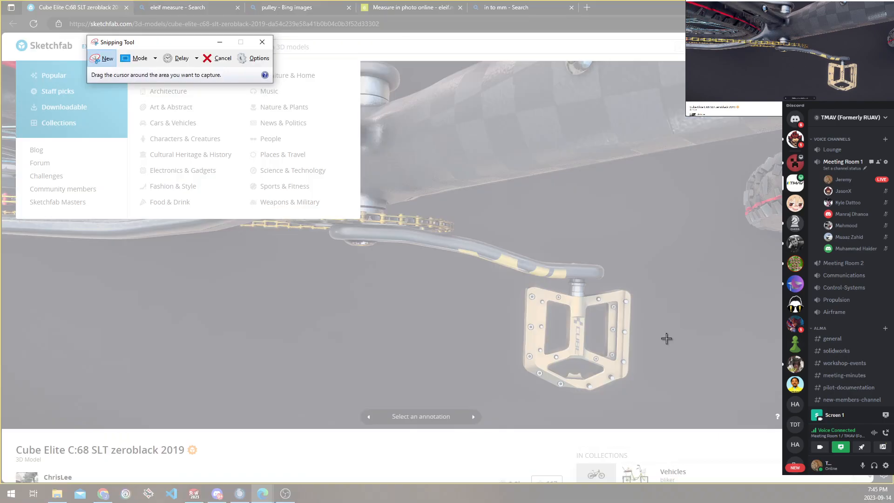
mouse_move(666, 337)
left_mouse_down()
mouse_move(275, 175)
mouse_move(313, 186)
left_mouse_up()
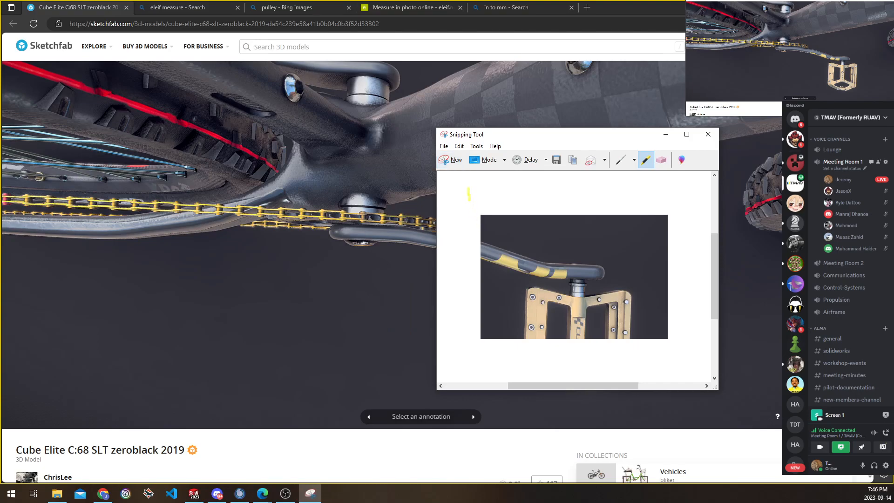
left_click(450, 159)
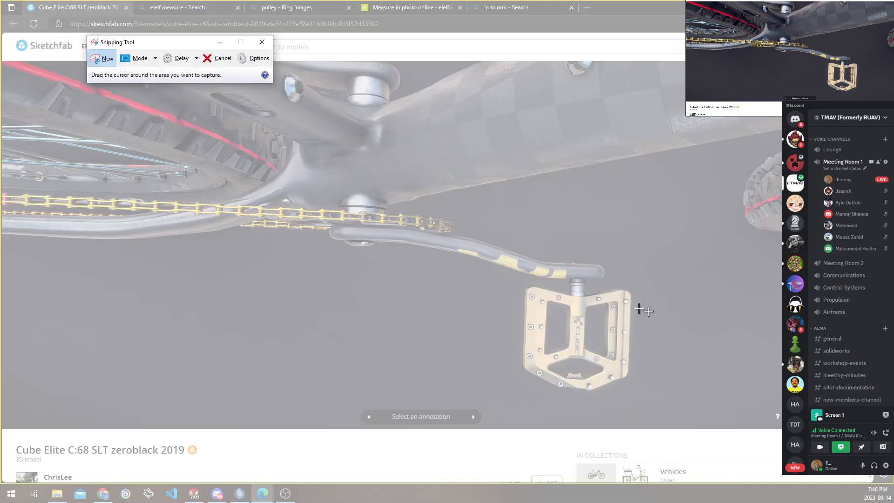
left_click_drag(645, 310, 269, 187)
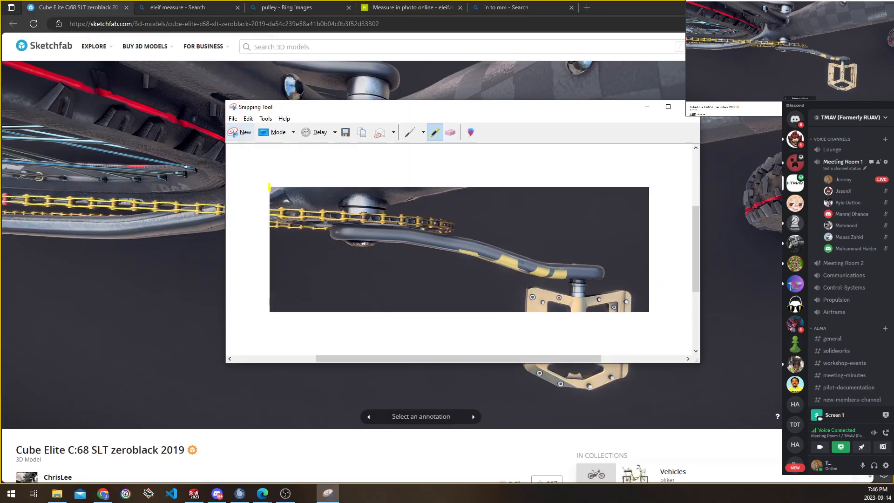
Save the snip as the PNG file "4 Shaft Reference 2" in the 46 Bicycle CAD folder
left_click(232, 118)
left_click(254, 144)
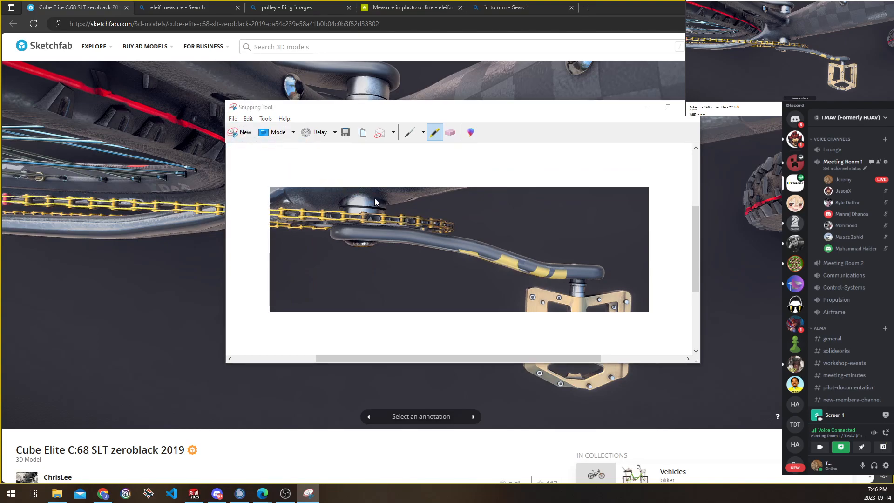
left_click(335, 211)
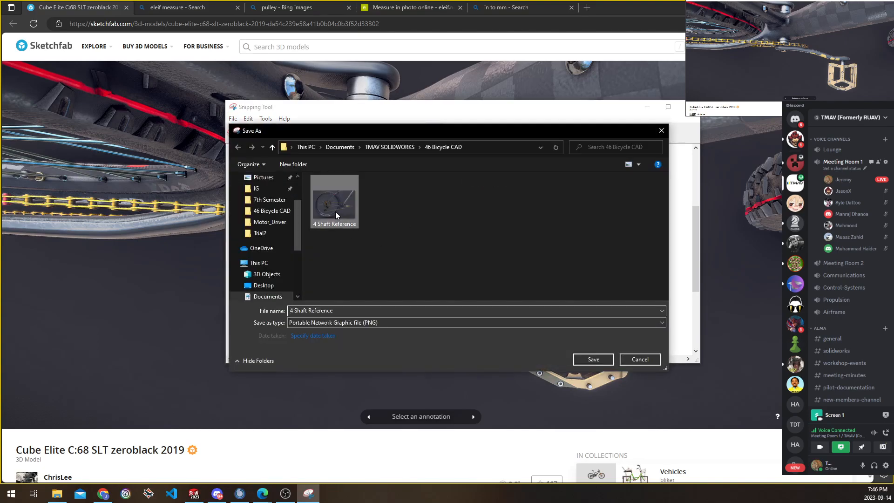
left_click_drag(345, 311, 292, 310)
key("BackSpace")
key("ctrl+z")
left_click(350, 308)
type("2")
key("Return")
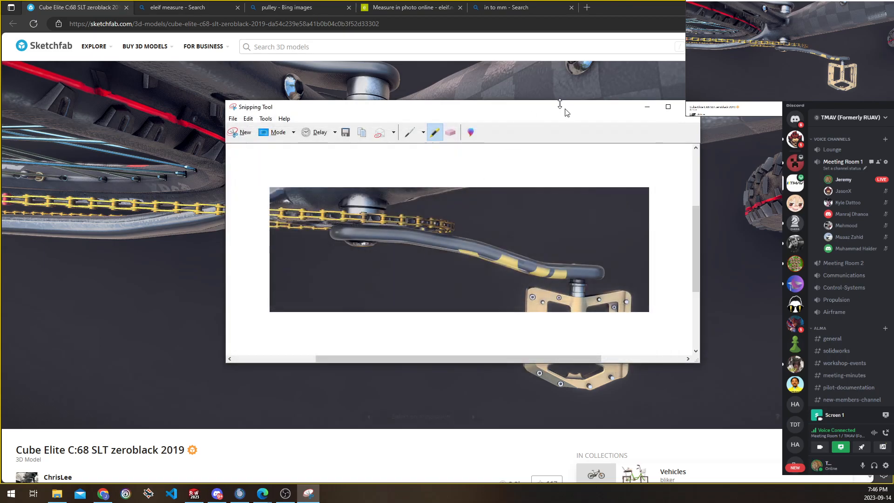
Minimize the Snipping Tool, switch to the eleif.net photomeasure page and reload it to clear the wheel picture and its measurements
left_click(646, 106)
left_click(397, 8)
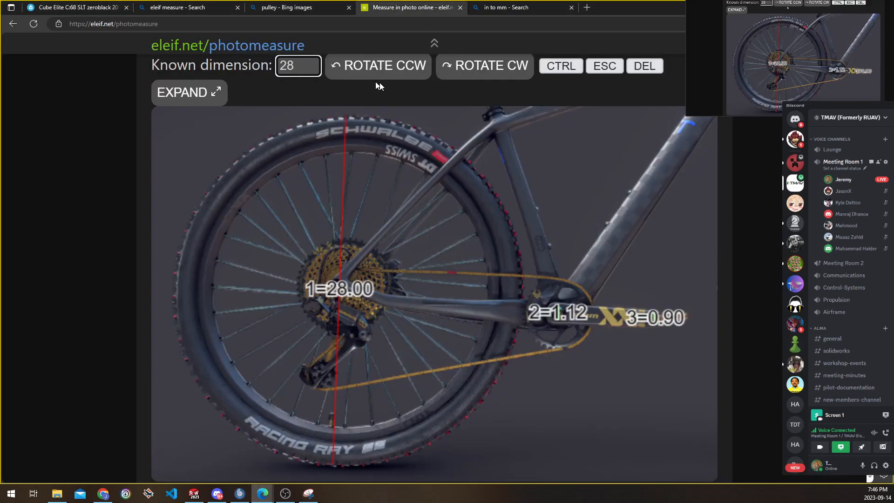
left_click(254, 91)
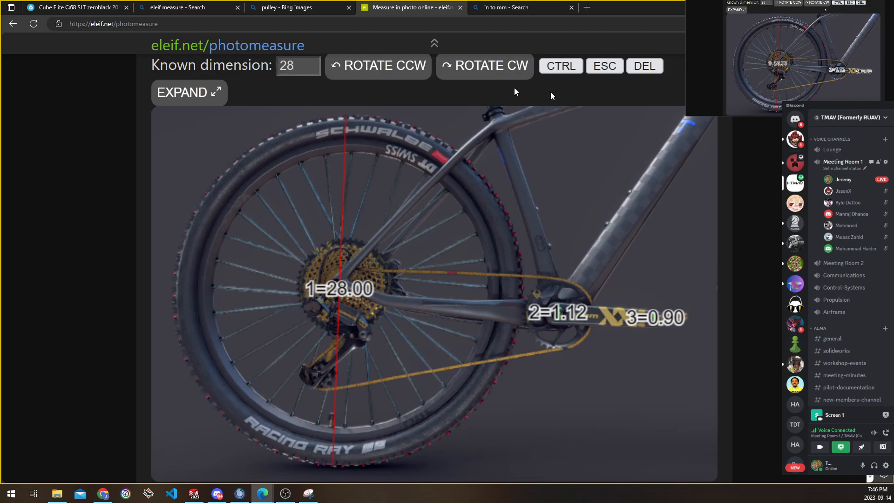
scroll(530, 326, "down", 4)
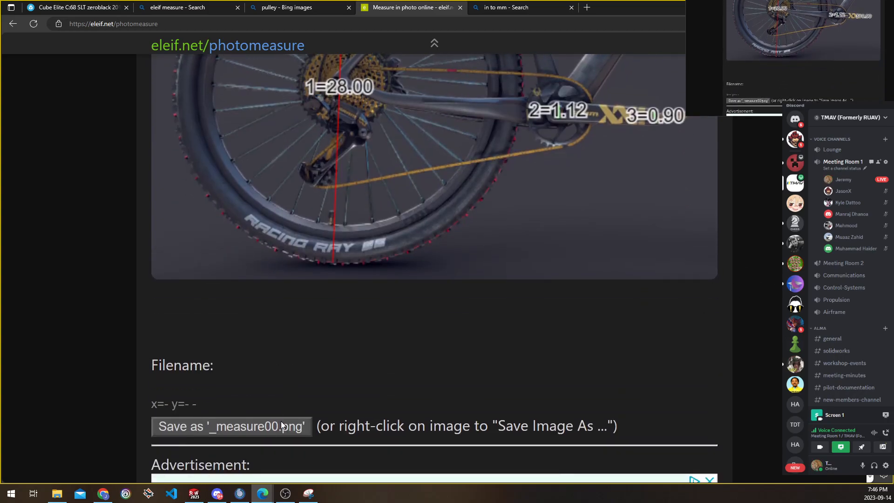
scroll(281, 425, "down", 5)
left_click(33, 23)
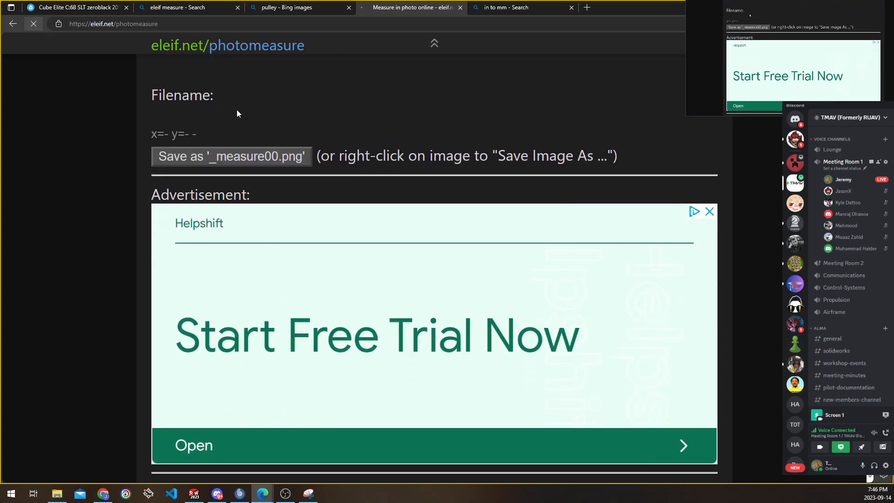
scroll(322, 194, "down", 20)
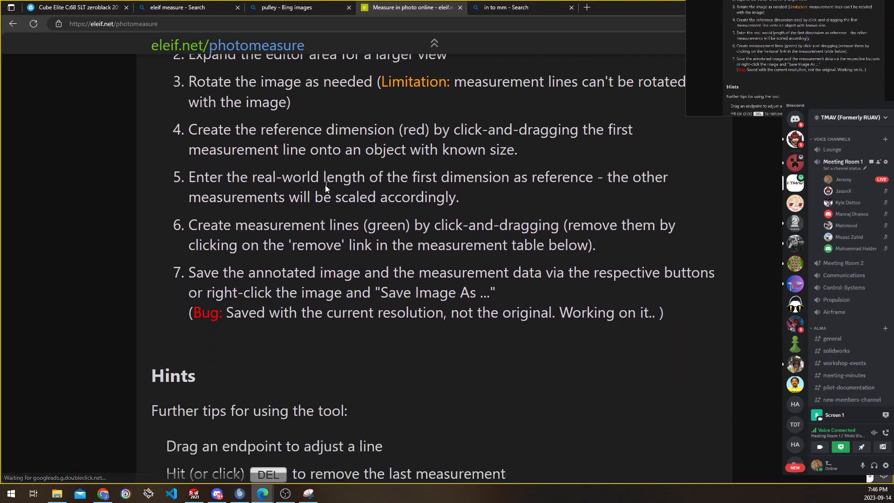
scroll(364, 191, "up", 20)
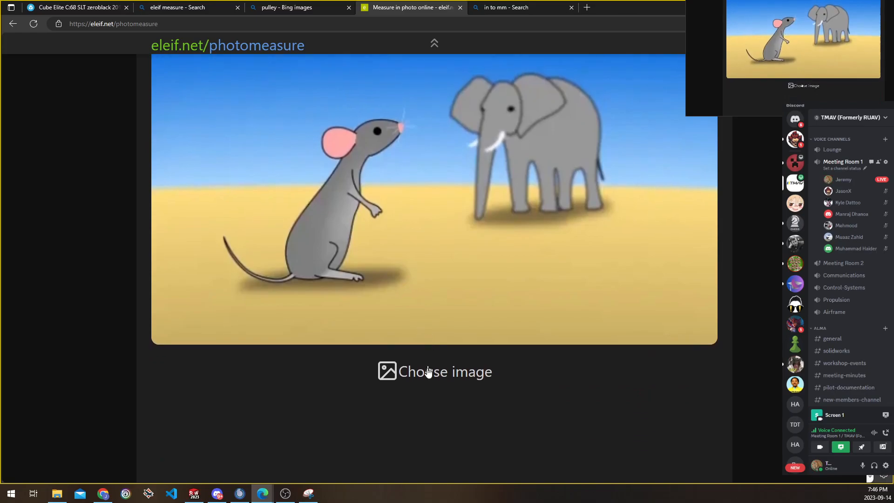
Load the image 4 Shaft Reference 2 into the photo measuring tool
left_click(428, 373)
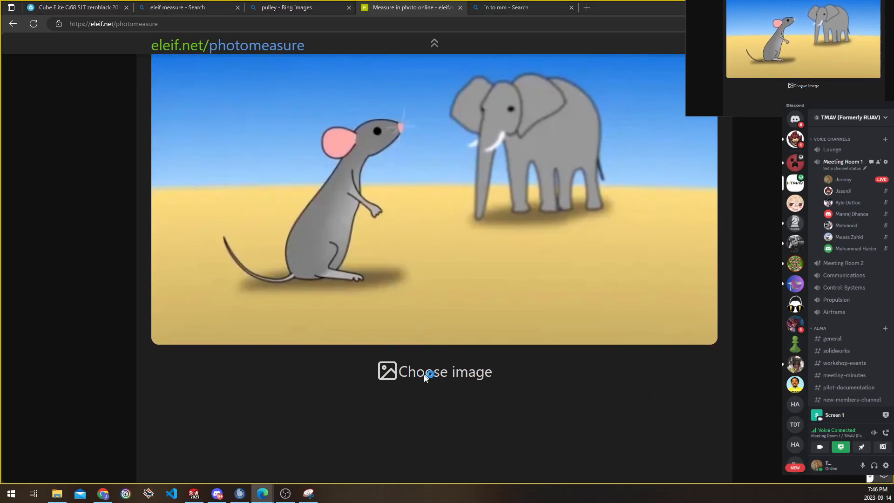
left_click(117, 84)
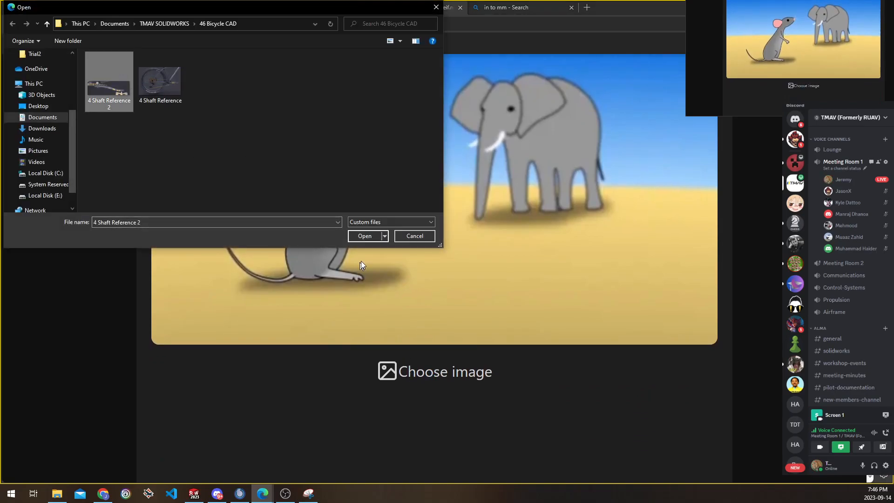
left_click(367, 236)
scroll(372, 261, "up", 4)
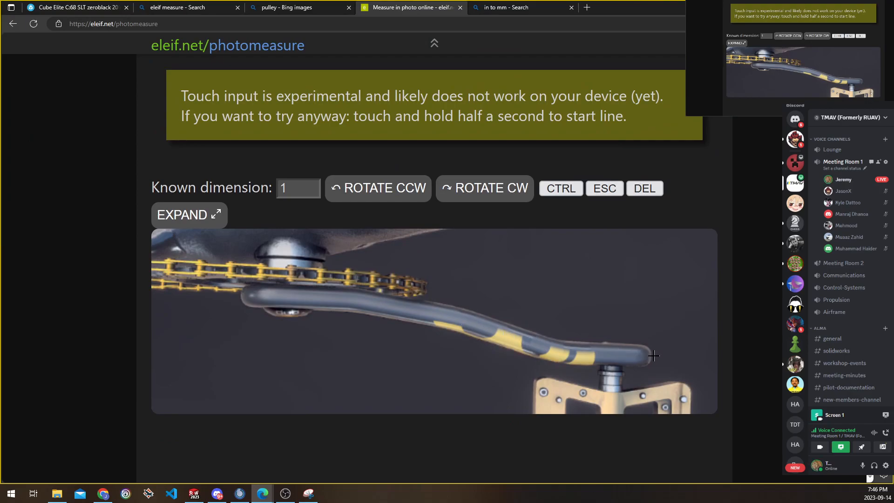
Draw the reference line across the crank arm's full horizontal length and set its known dimension to 240
left_click_drag(651, 356, 242, 354)
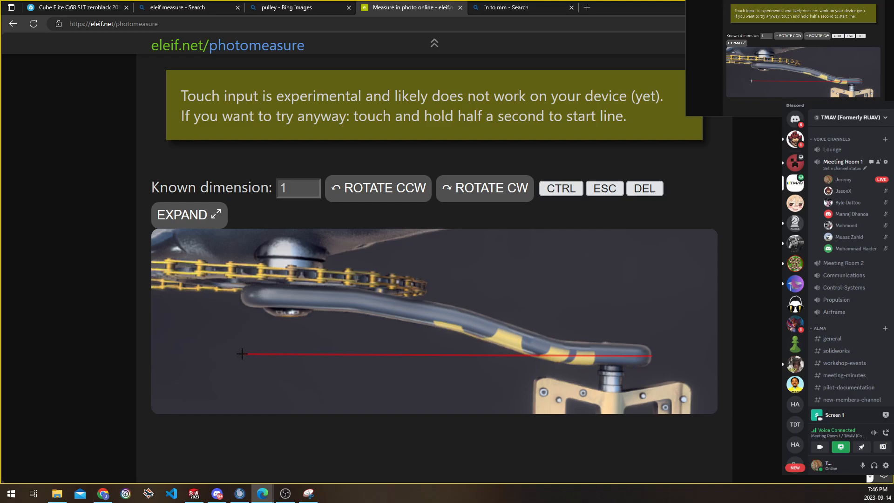
left_click_drag(242, 353, 242, 354)
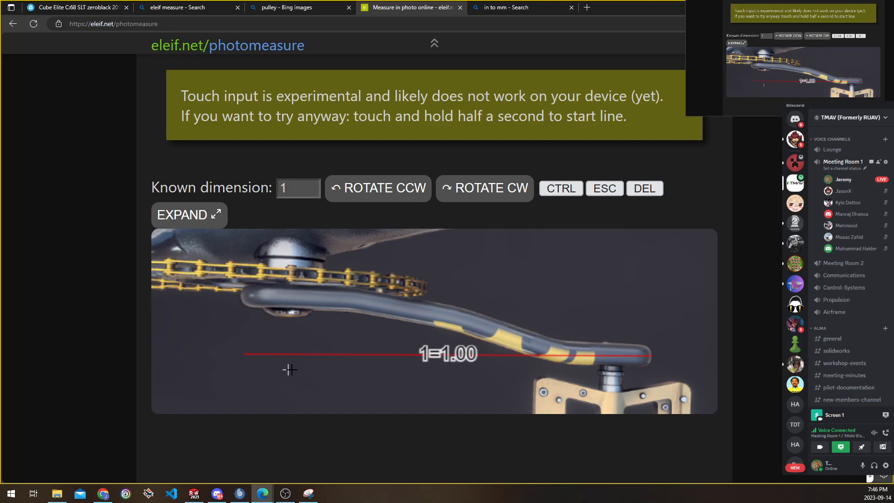
left_click(282, 187)
type("240")
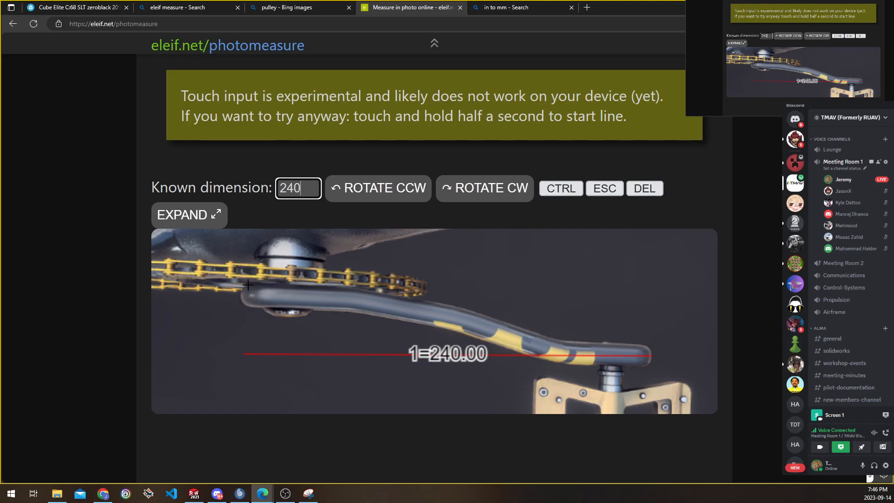
Measure the arm's overall depth at the hub end using a guide line along the pedal end's lower edge, and return to SOLIDWORKS
left_click_drag(284, 284, 284, 364)
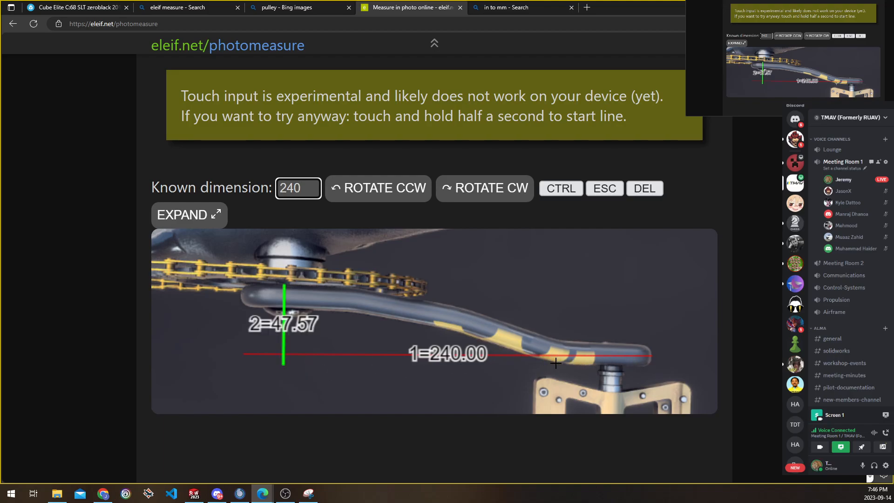
left_click_drag(646, 365, 153, 353)
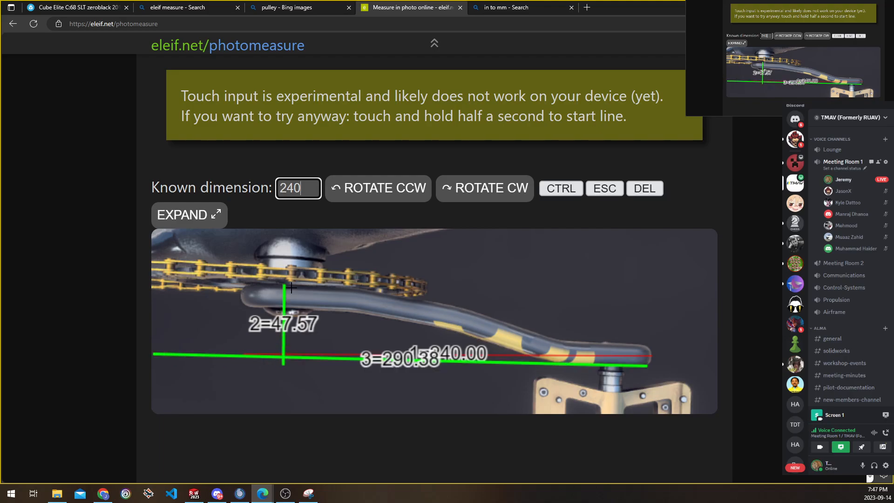
left_click_drag(292, 354, 289, 356)
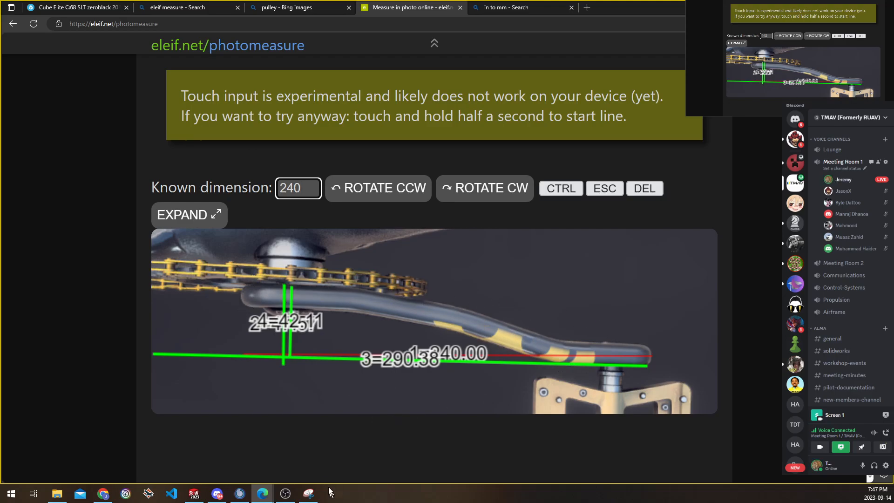
left_click(194, 493)
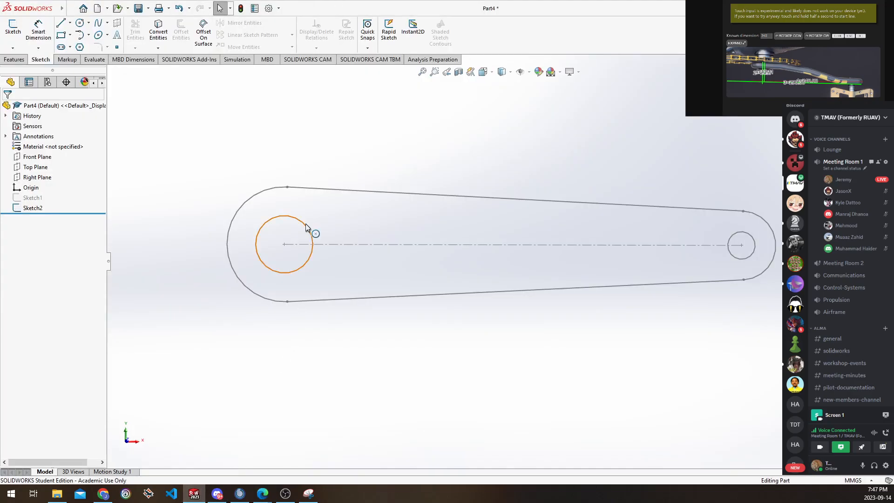
Start a boss extrude of the crank arm profile sketch from its sketch plane, using the Blind end condition
left_click(15, 59)
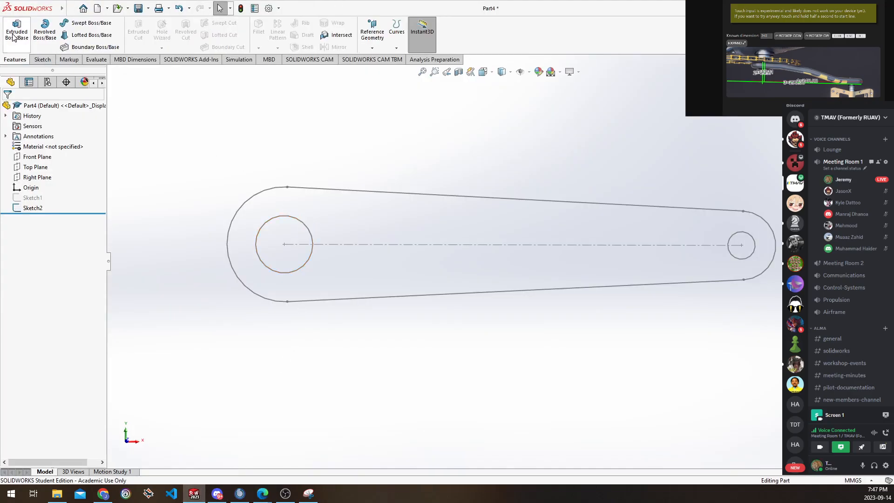
left_click(17, 30)
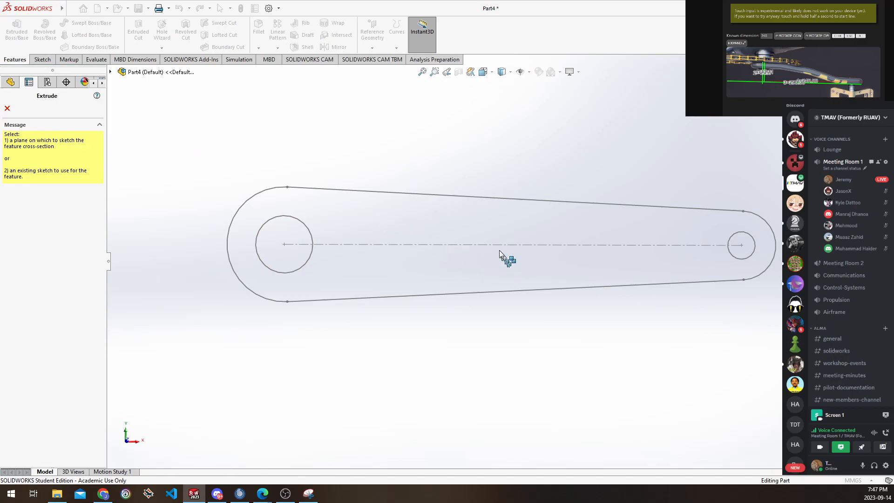
left_click(11, 82)
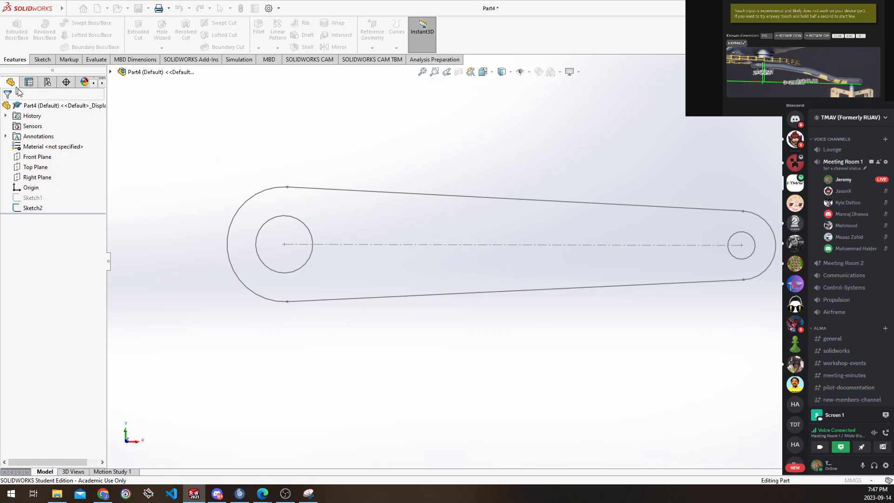
left_click(34, 209)
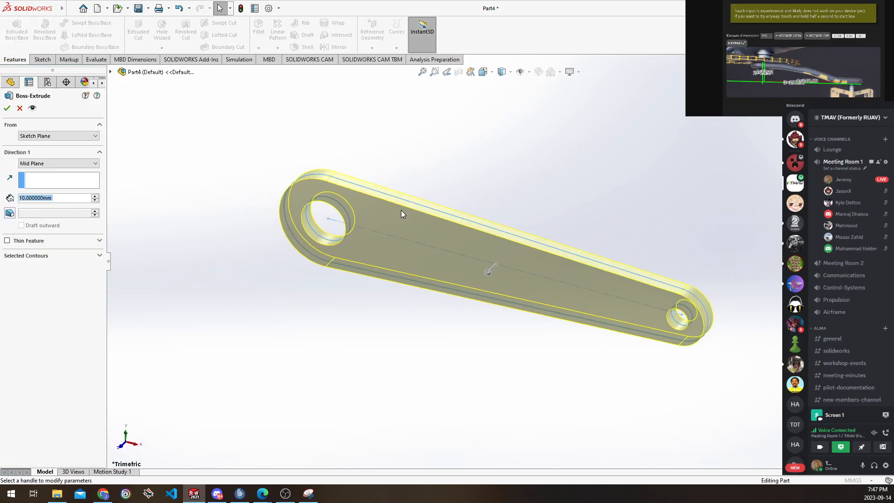
left_click(46, 164)
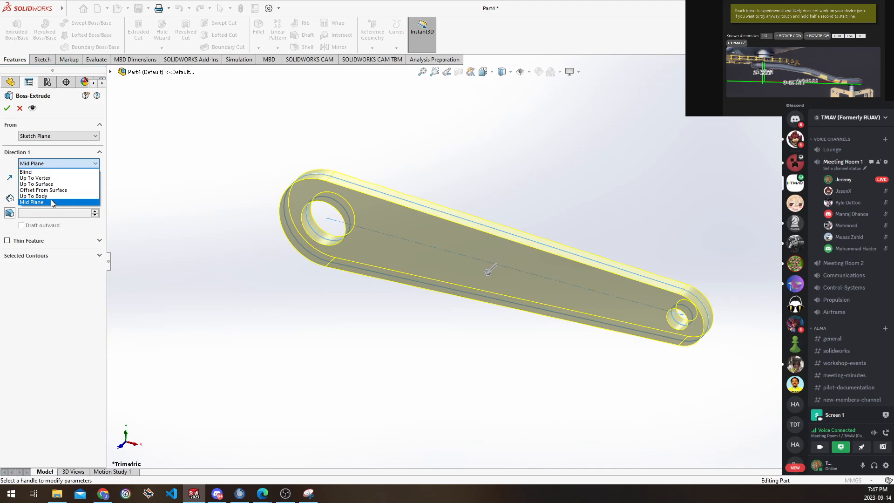
left_click(44, 202)
mouse_move(331, 244)
middle_mouse_down()
mouse_move(351, 281)
mouse_move(313, 336)
mouse_move(308, 247)
mouse_move(333, 132)
mouse_move(349, 192)
mouse_move(358, 165)
middle_mouse_up()
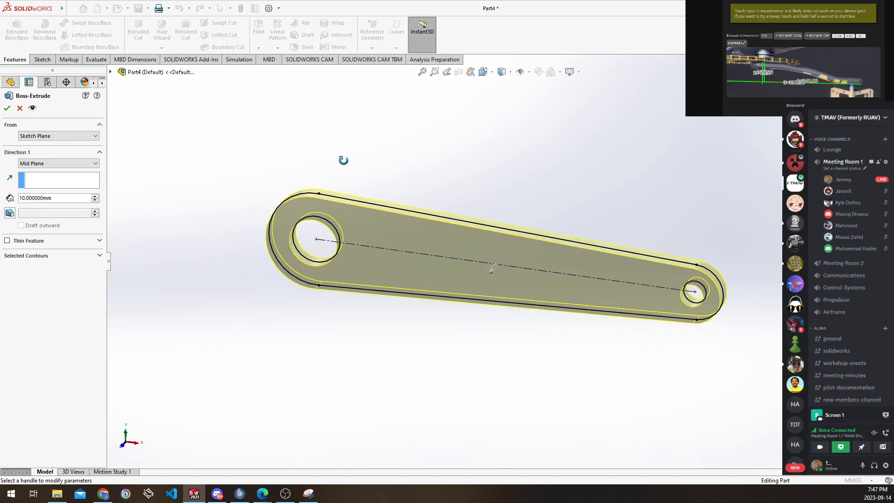
left_click_drag(52, 198, 1, 196)
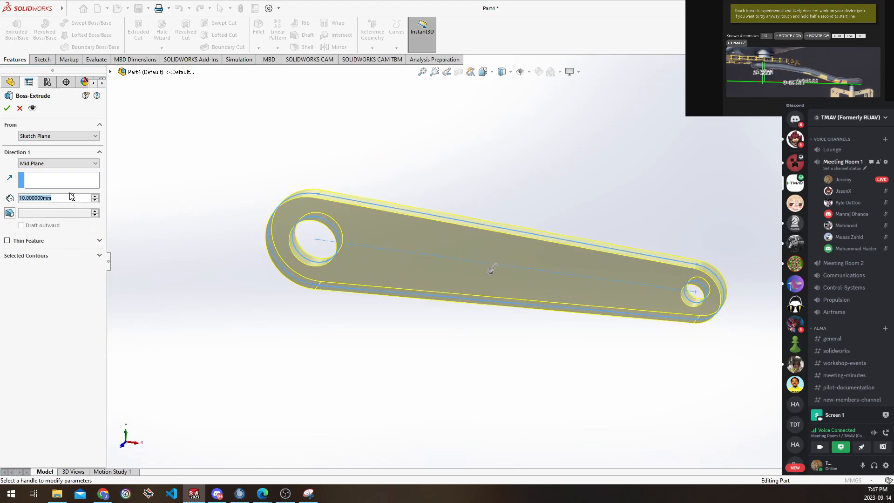
left_click(57, 165)
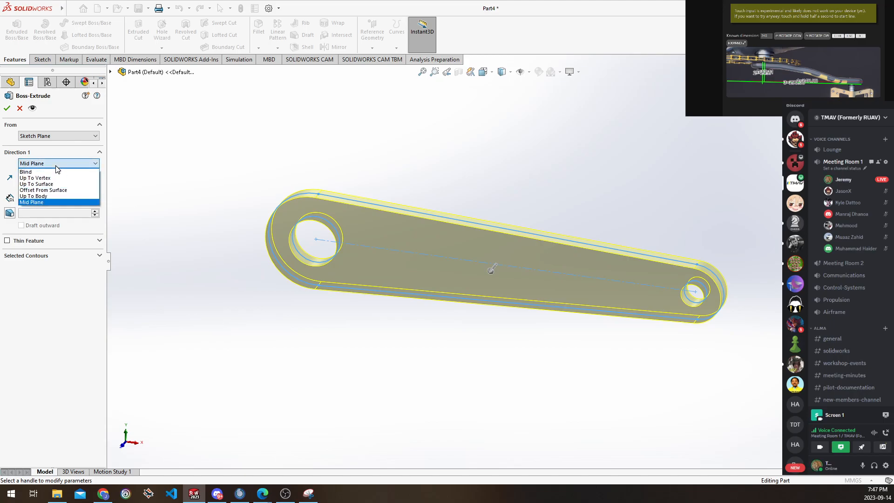
left_click(50, 173)
middle_click_drag(279, 179, 503, 264)
Switch to the eleif.net photomeasure page and draw short lines across the crank arm's thickness at the hub end
key("alt+Tab")
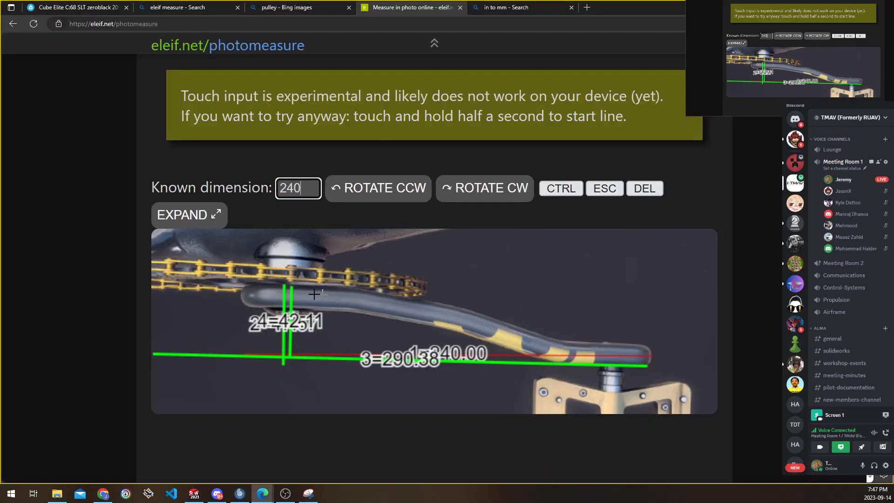
left_click_drag(274, 281, 277, 296)
left_click(291, 280)
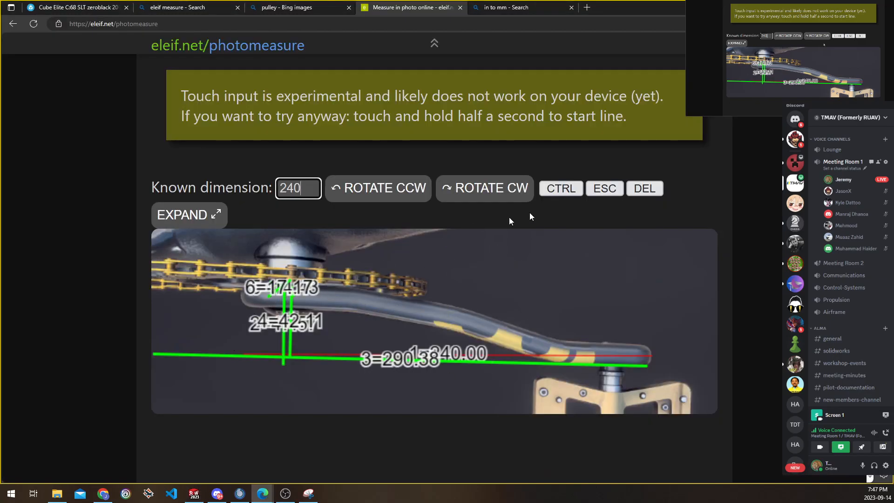
Delete all the measurement lines from the crank arm photo
left_click(652, 188)
left_click(652, 189)
left_click(653, 188)
left_click(653, 188)
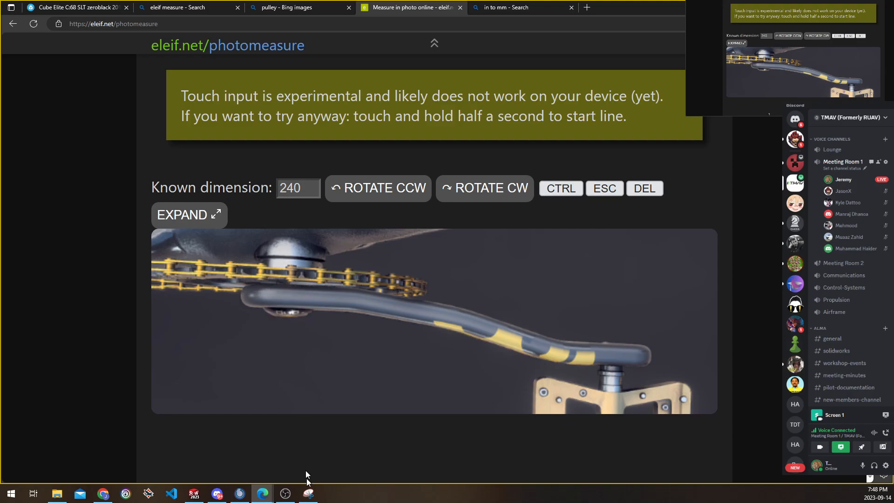
Return to SOLIDWORKS, set the extrusion depth of the crank arm profile to 42 mm and complete the extrude
left_click(194, 493)
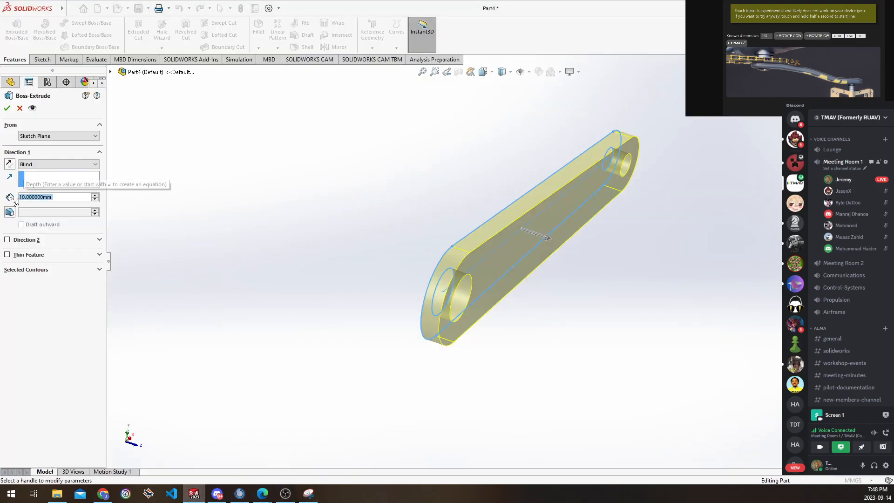
type("422")
key("Return")
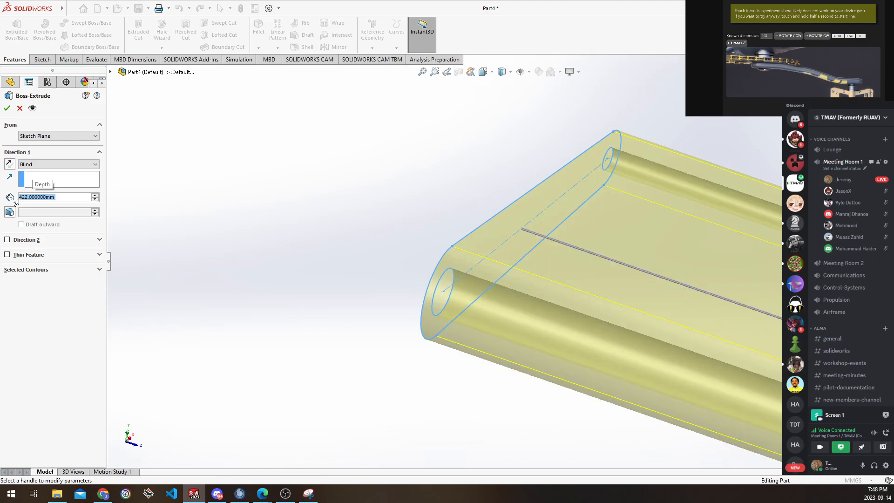
type("42")
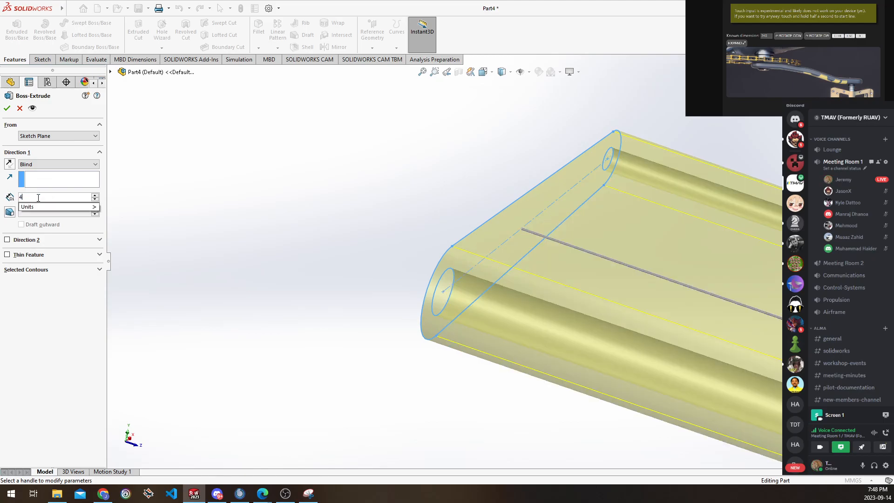
key("Return")
key("Return")
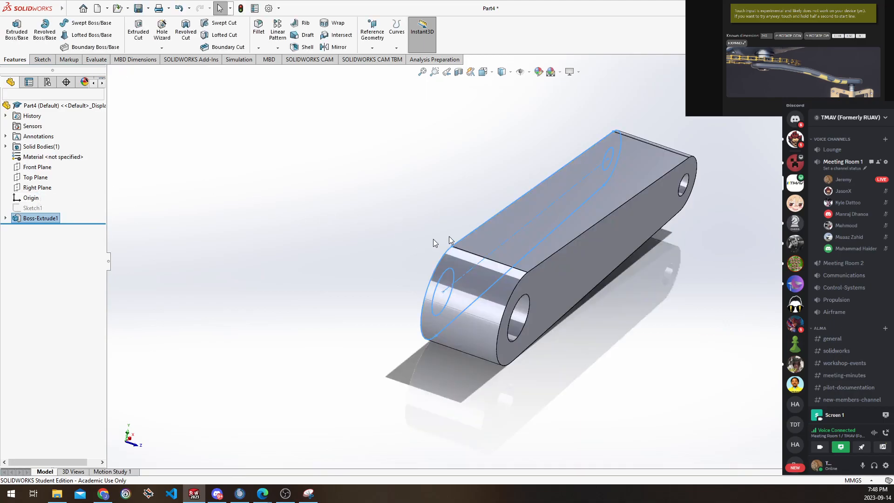
Clear the selection on the extruded arm and select the Top Plane that runs lengthwise through it
mouse_move(468, 207)
middle_mouse_down()
mouse_move(468, 224)
mouse_move(447, 194)
mouse_move(377, 201)
mouse_move(359, 167)
mouse_move(378, 208)
mouse_move(577, 273)
mouse_move(501, 247)
mouse_move(456, 204)
mouse_move(343, 182)
mouse_move(395, 186)
mouse_move(440, 233)
middle_mouse_up()
left_click(343, 191)
middle_click_drag(443, 292, 436, 248)
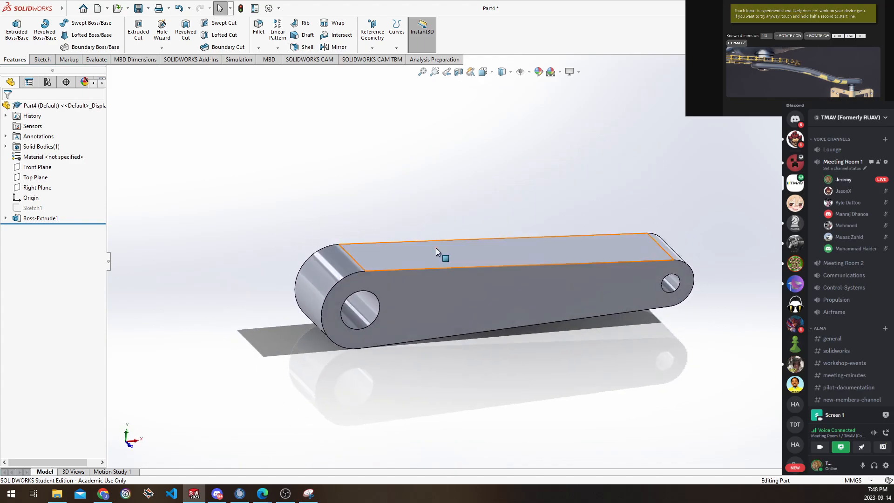
left_click(35, 177)
middle_click_drag(447, 279, 460, 367)
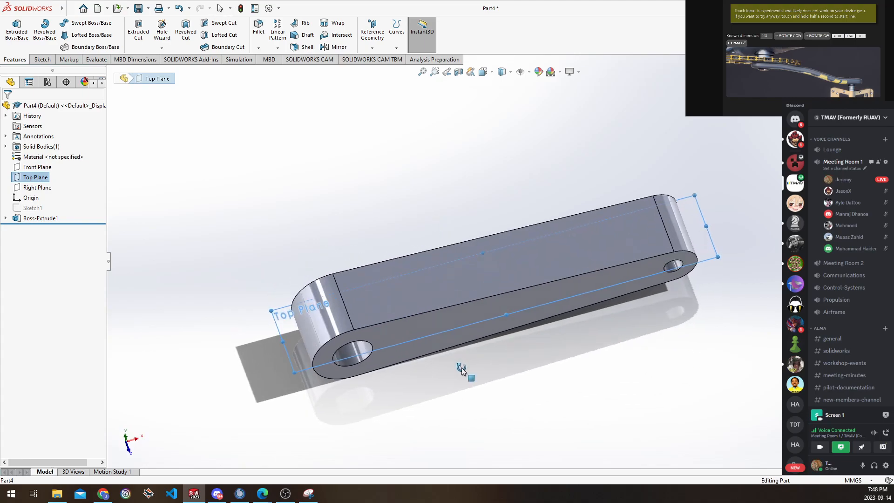
Start a sketch on the Top Plane and enlarge the plane's displayed outline well beyond the part
left_click(42, 60)
left_click(13, 32)
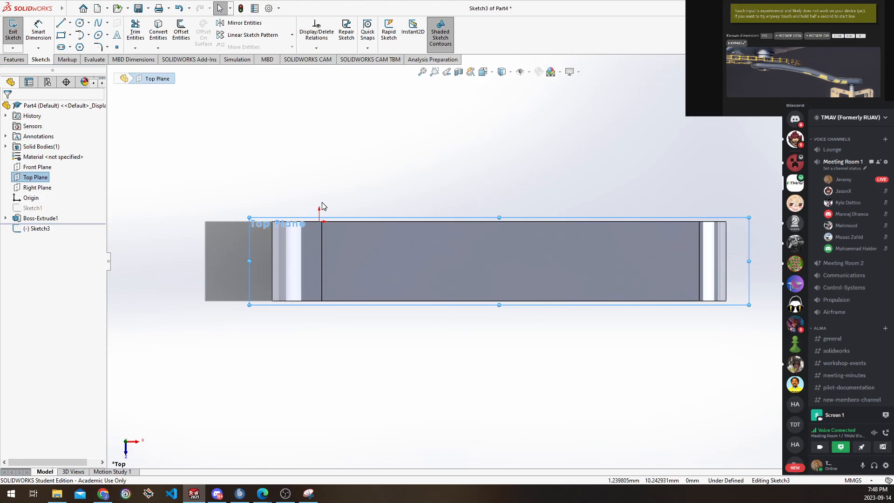
middle_click_drag(347, 209, 383, 264)
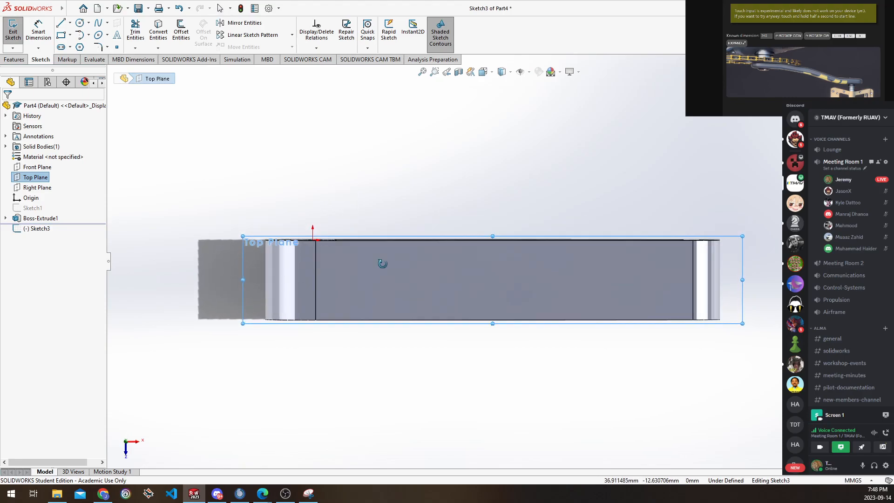
left_click_drag(742, 324, 796, 432)
left_click_drag(243, 236, 234, 93)
middle_click_drag(232, 173, 242, 171, "ctrl")
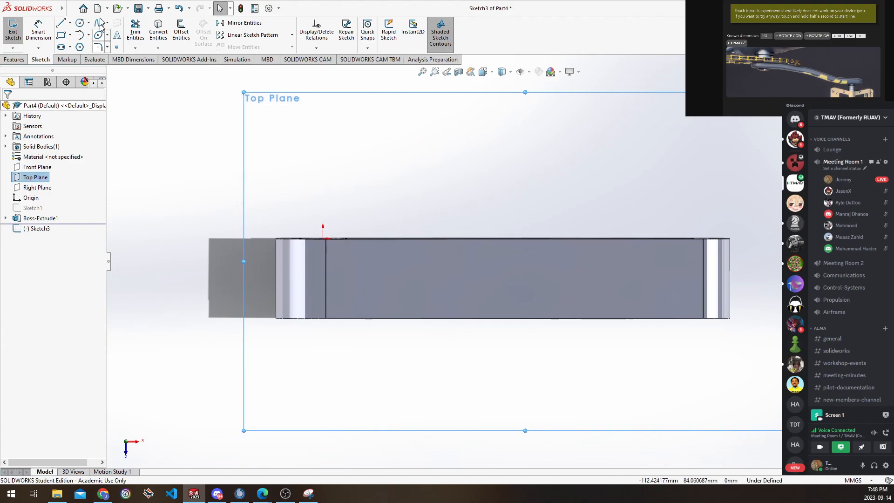
Insert the image "4 Shaft Reference 2" from the 46 Bicycle CAD folder as a sketch picture
mouse_move(54, 11)
left_click(145, 8)
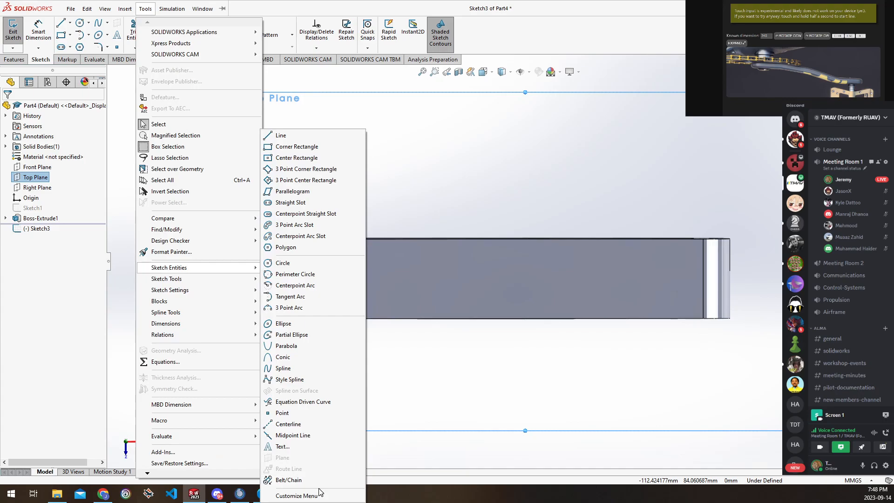
mouse_move(212, 278)
left_click(294, 457)
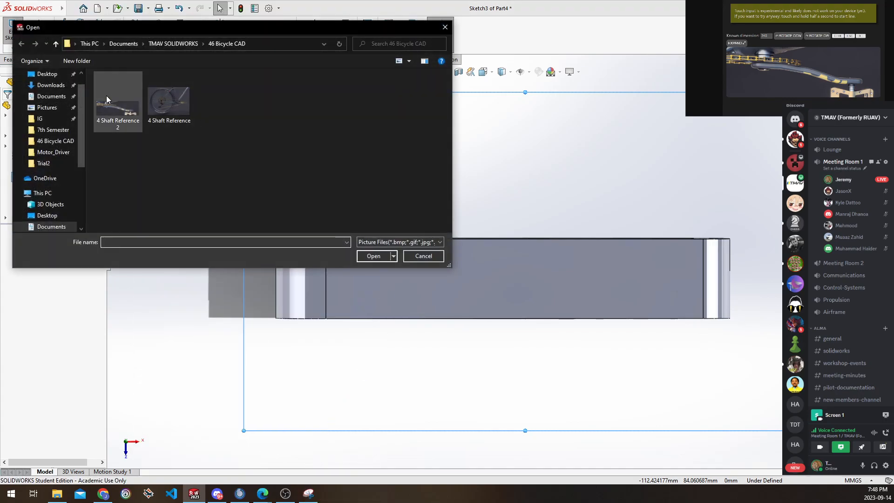
left_click(375, 256)
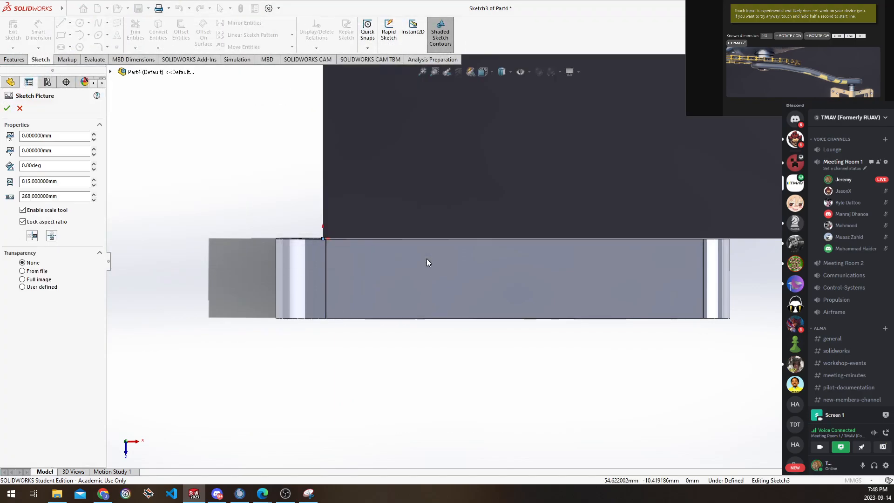
Place the start point of the picture's scale line at the pedal-side tip of the crank arm
scroll(400, 202, "up", 5)
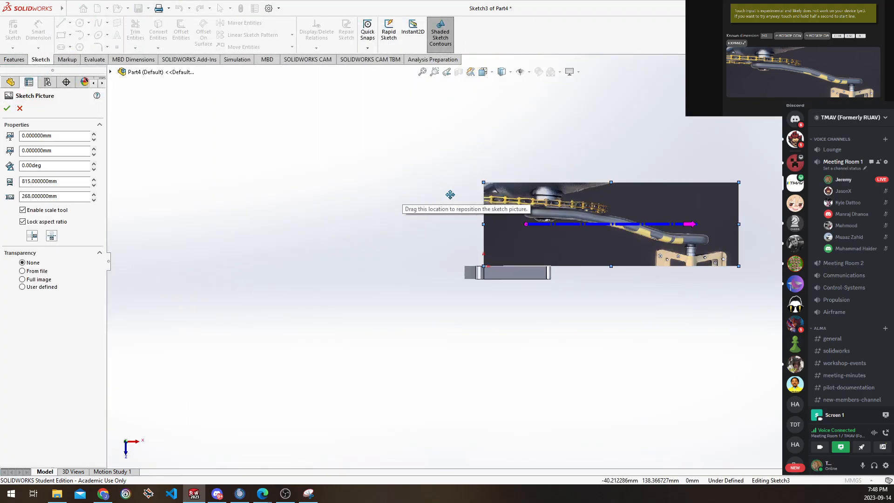
mouse_move(466, 191)
middle_mouse_down("ctrl")
mouse_move(349, 207)
mouse_move(413, 233)
middle_mouse_up("ctrl")
scroll(438, 240, "down", 4)
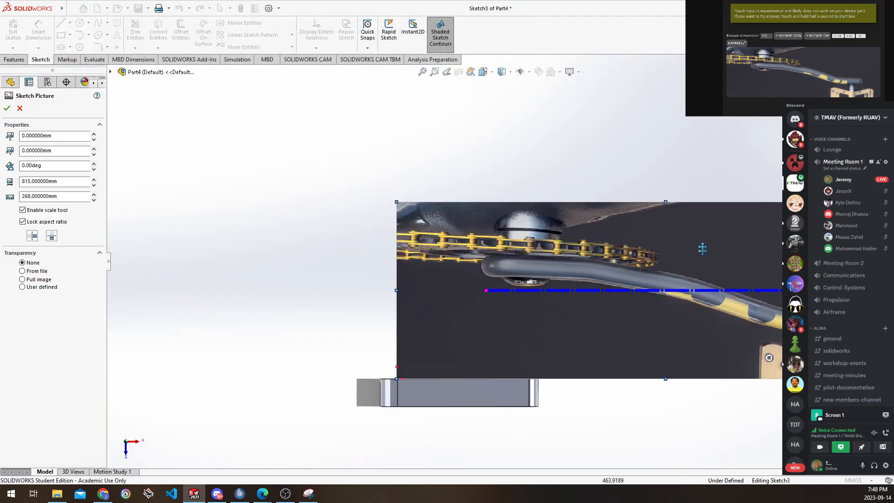
middle_click_drag(702, 253, 556, 256, "ctrl")
scroll(596, 262, "down", 2)
left_click_drag(734, 308, 775, 355)
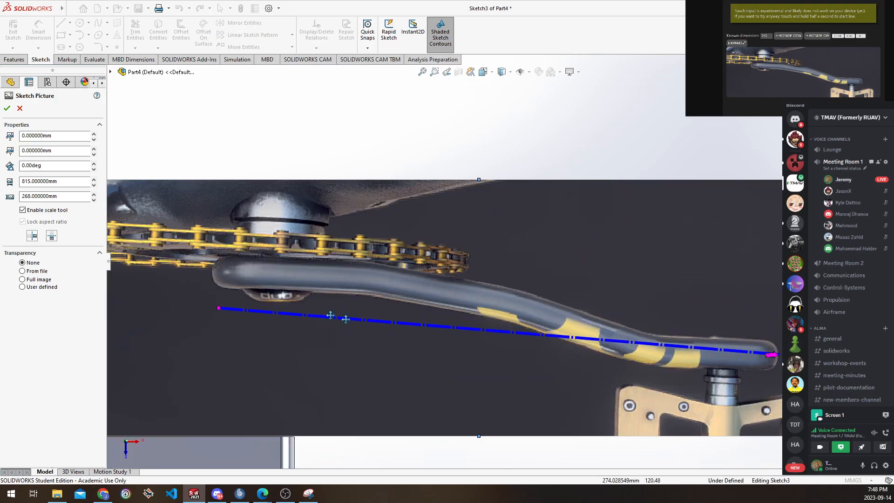
left_click_drag(218, 309, 760, 360)
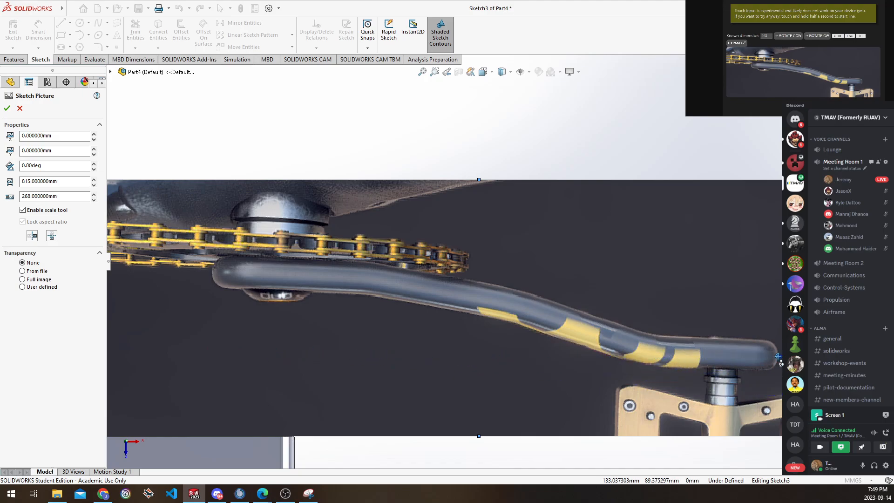
Run the scale line horizontally back to the chainring-side end of the crank arm and set its length to 240 mm
scroll(660, 329, "up", 6)
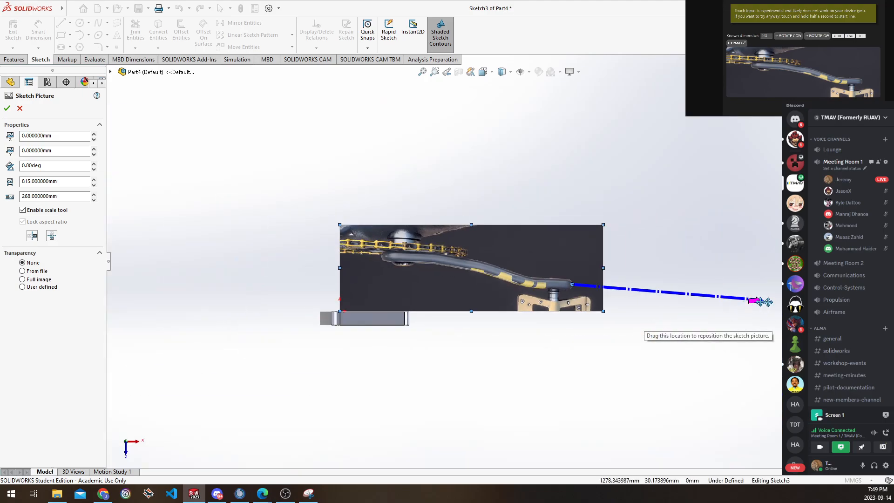
left_click_drag(760, 300, 391, 286)
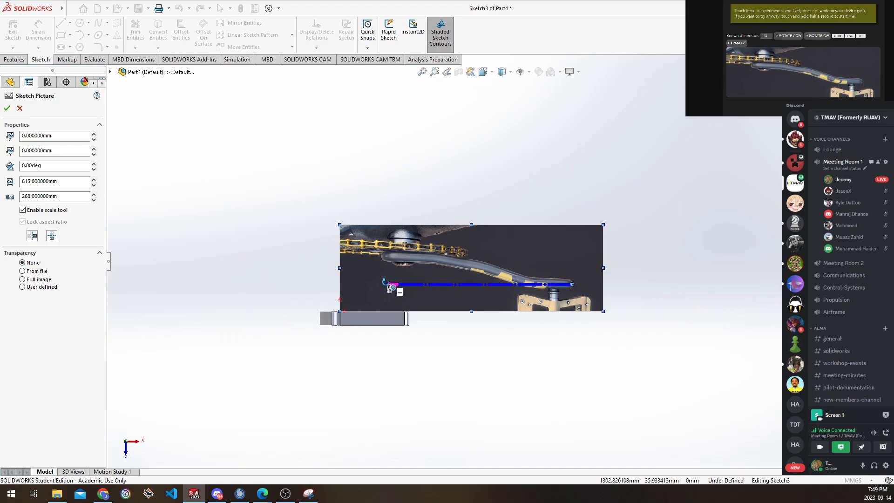
left_click(388, 285)
type("240")
key("Return")
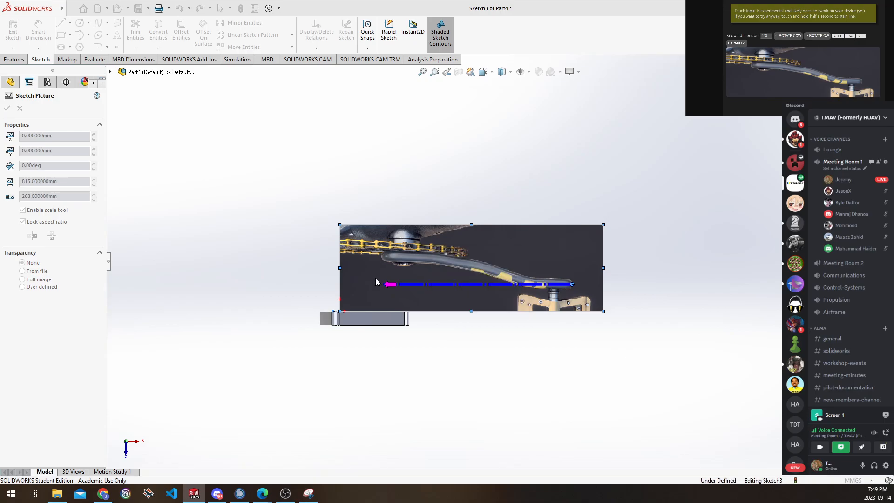
Reposition the scaled picture just above the part at about X -81 mm, Y 4.6 mm and accept it
scroll(409, 266, "down", 3)
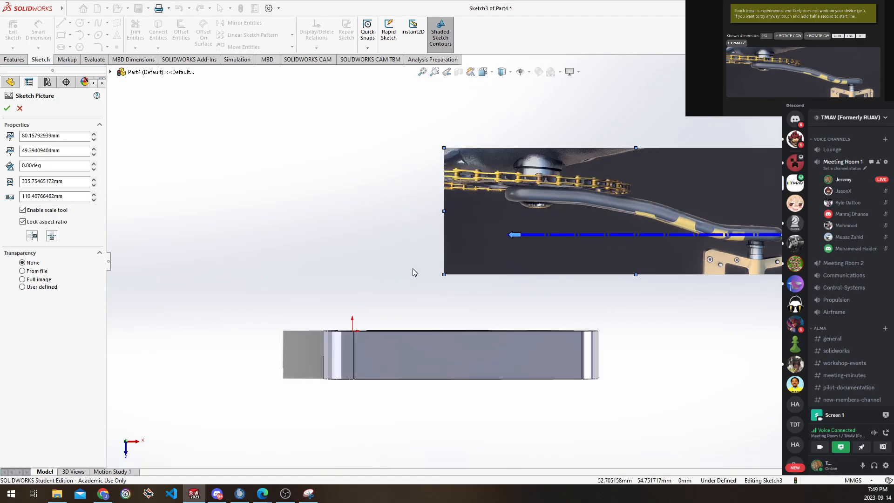
mouse_move(569, 199)
left_mouse_down()
mouse_move(598, 207)
mouse_move(434, 276)
mouse_move(400, 319)
mouse_move(380, 304)
mouse_move(372, 317)
mouse_move(384, 340)
mouse_move(375, 274)
mouse_move(386, 356)
mouse_move(384, 247)
left_mouse_up()
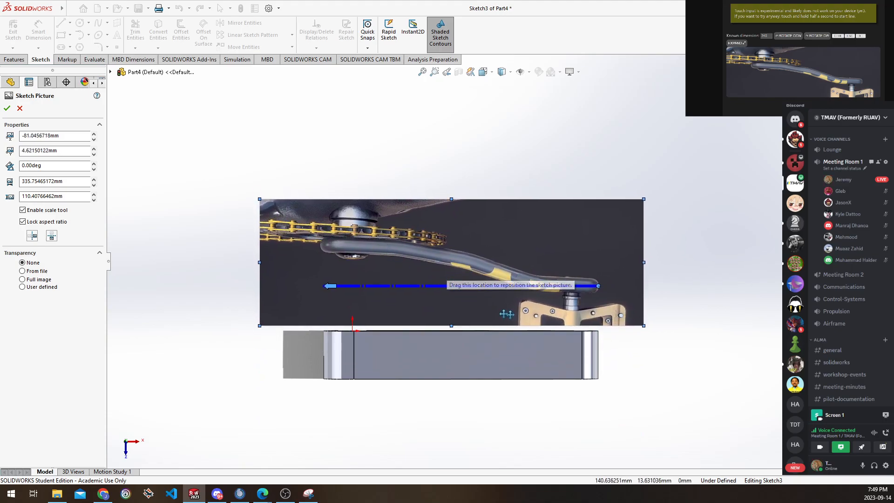
left_click(7, 108)
Convert the rounded end faces and the long flat side face of the extruded body into sketch entities
scroll(451, 401, "down", 5)
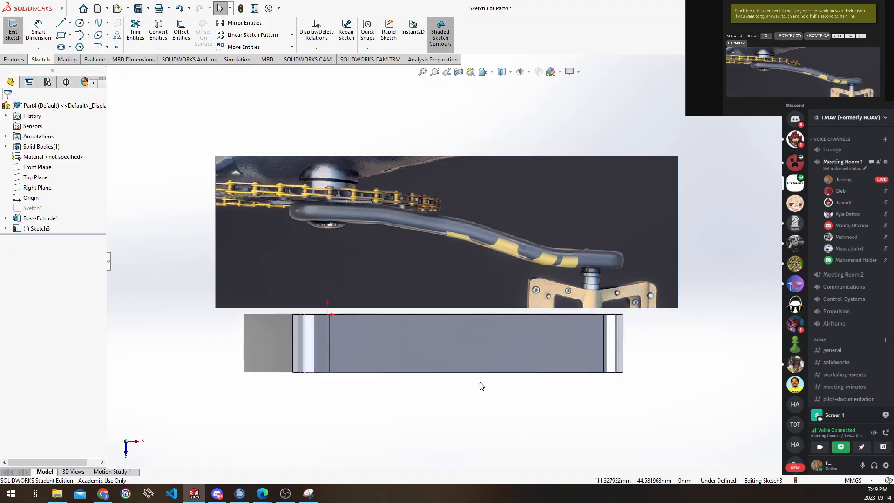
scroll(496, 404, "up", 2)
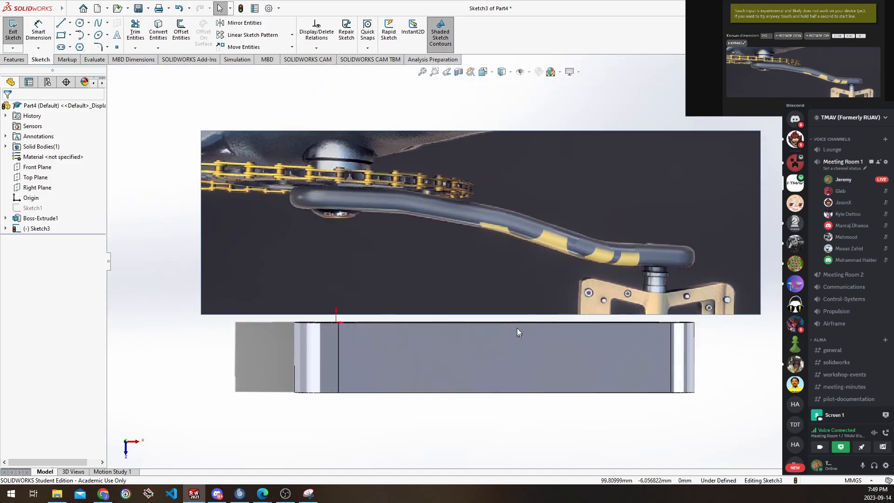
scroll(506, 400, "down", 2)
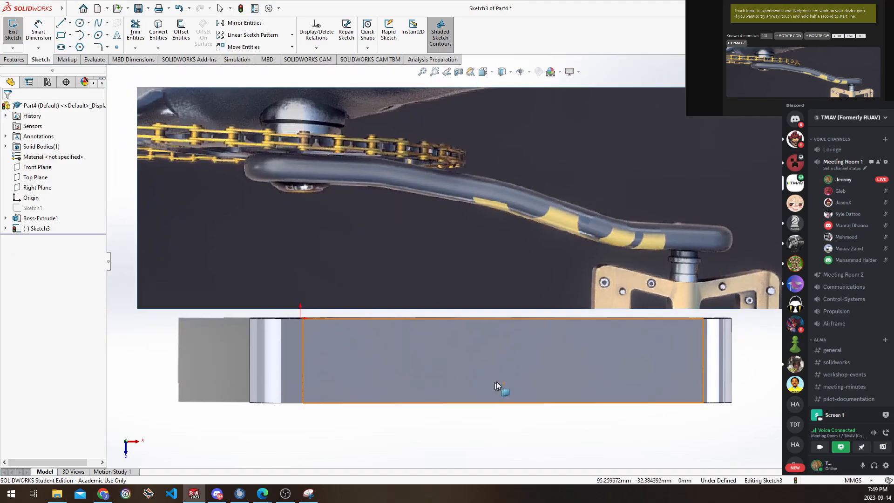
middle_click_drag(497, 382, 482, 214)
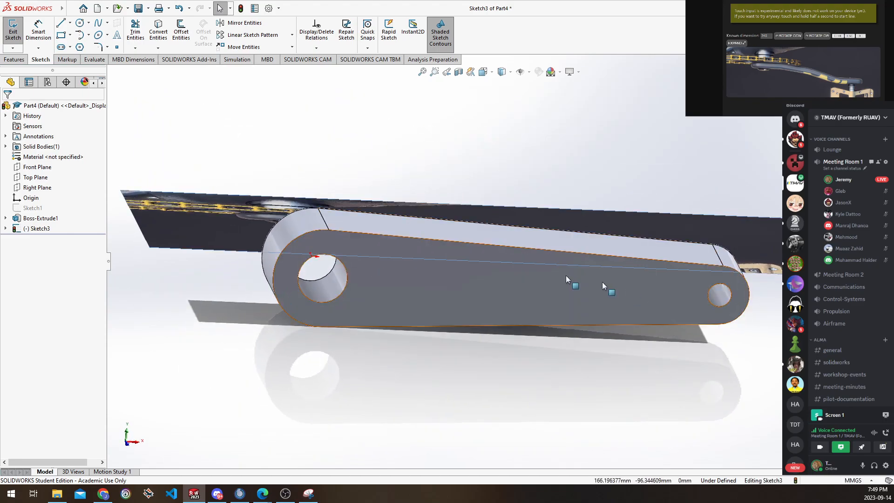
mouse_move(509, 332)
middle_mouse_down()
mouse_move(506, 419)
mouse_move(538, 390)
mouse_move(525, 391)
mouse_move(530, 401)
mouse_move(507, 375)
mouse_move(526, 389)
mouse_move(529, 405)
mouse_move(541, 383)
mouse_move(534, 405)
mouse_move(528, 385)
middle_mouse_up()
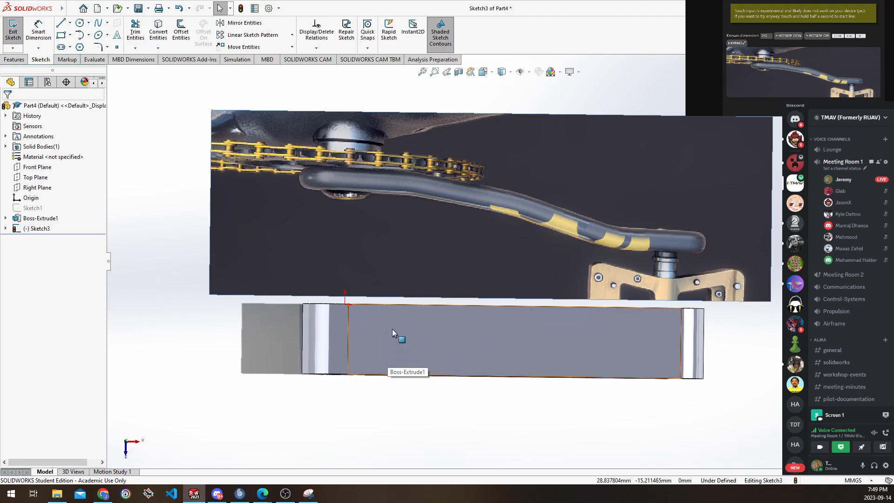
scroll(387, 338, "down", 2)
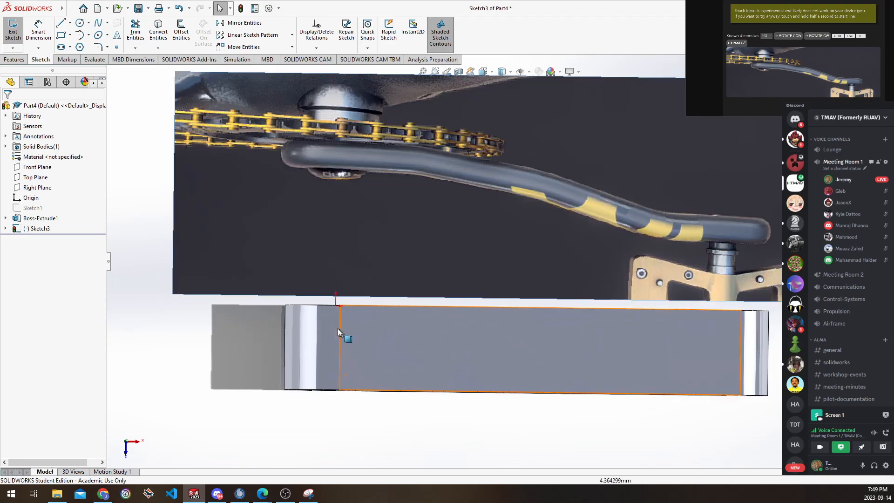
mouse_move(665, 347)
middle_mouse_down()
mouse_move(455, 343)
mouse_move(450, 290)
middle_mouse_up()
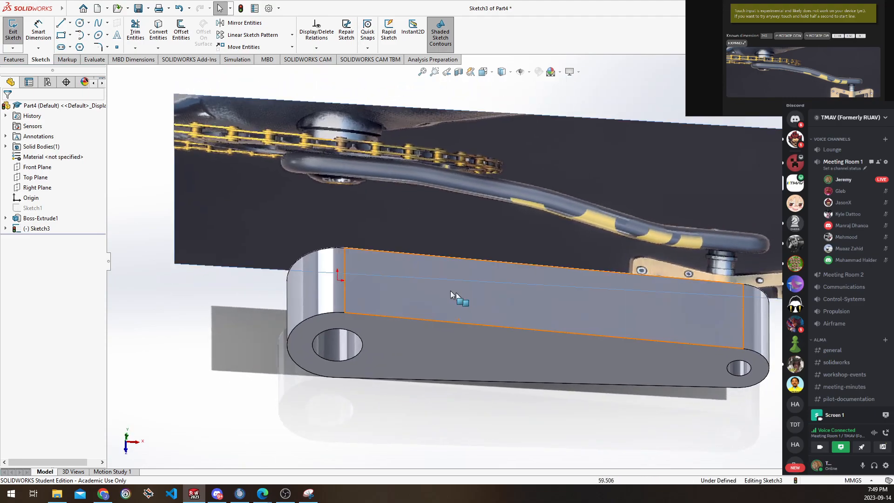
middle_click_drag(437, 325, 452, 419)
left_click(310, 329)
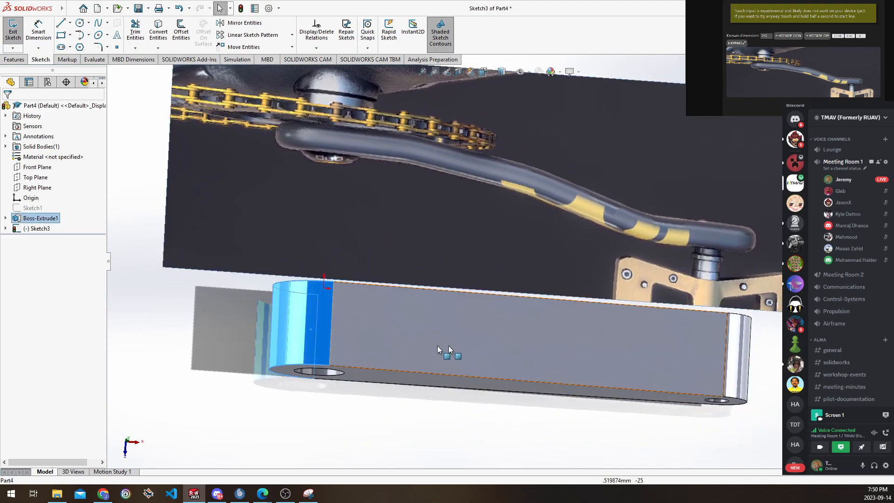
left_click(423, 345, "ctrl")
middle_click_drag(424, 345, 267, 247)
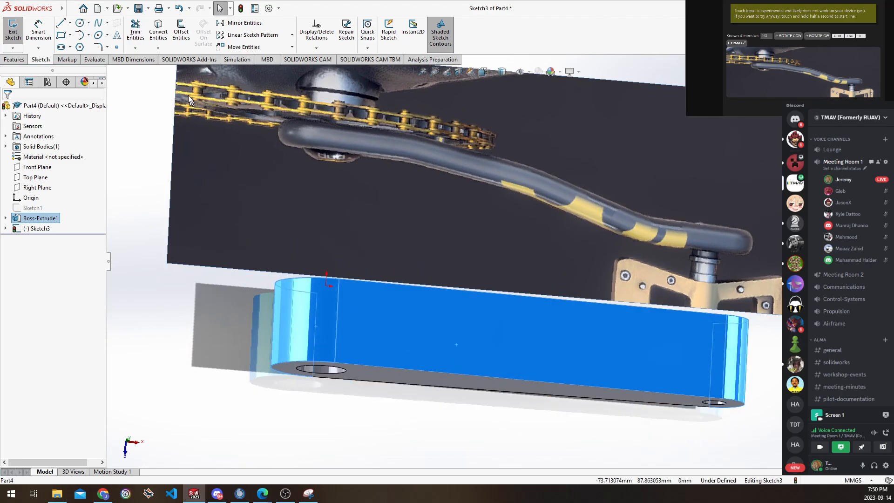
left_click(156, 39)
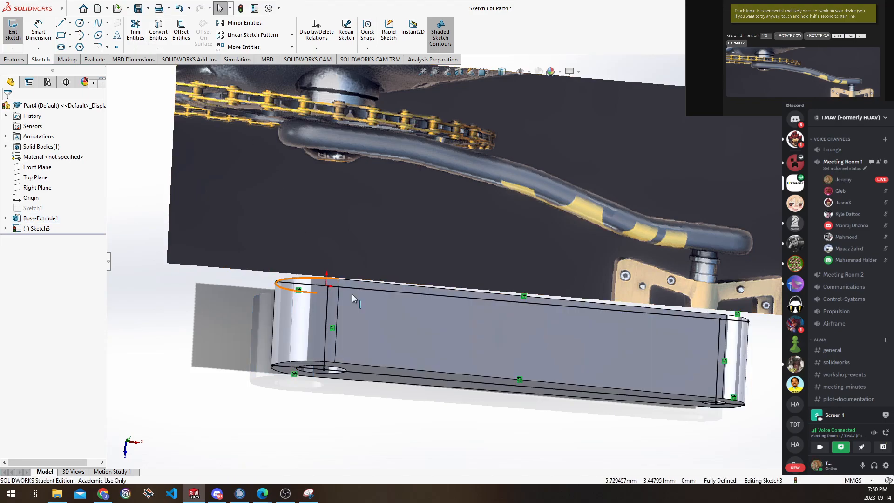
Close both open ends of the projected outline with vertical lines joining its upper and lower edges
middle_click_drag(286, 336, 281, 155)
middle_click_drag(377, 209, 371, 322)
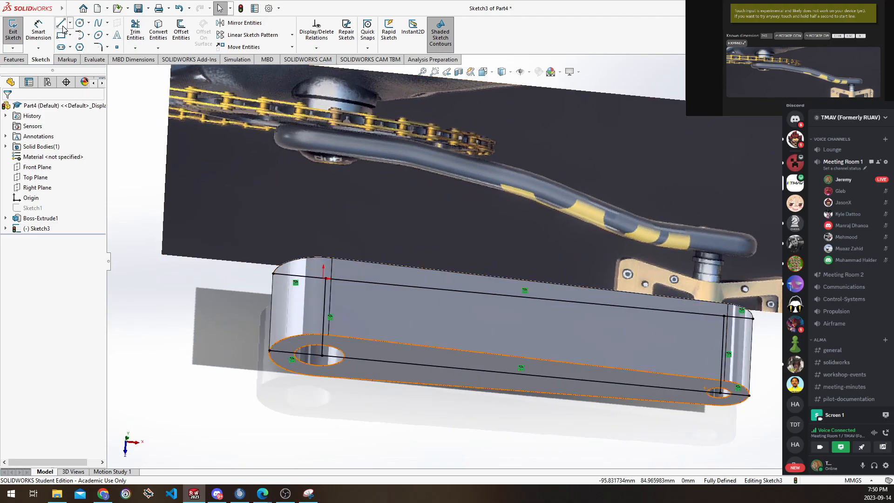
left_click(270, 351)
left_click(273, 274)
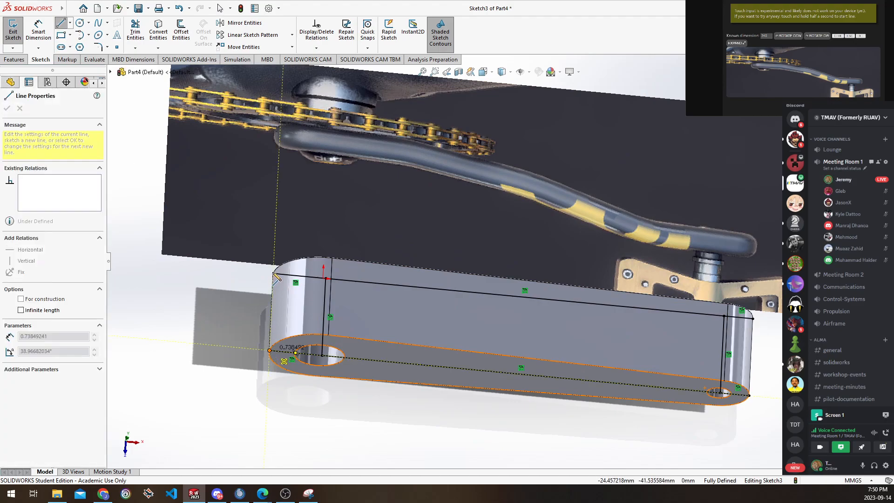
left_click(748, 395)
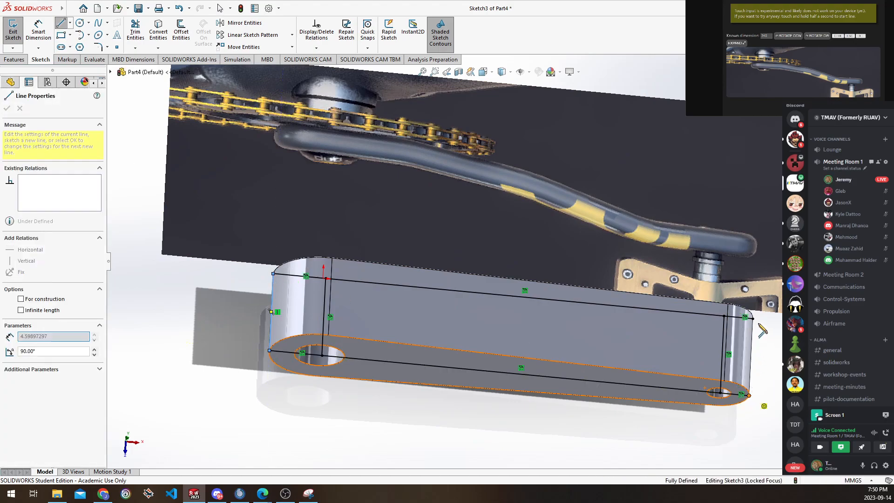
left_click(753, 318)
key("Escape")
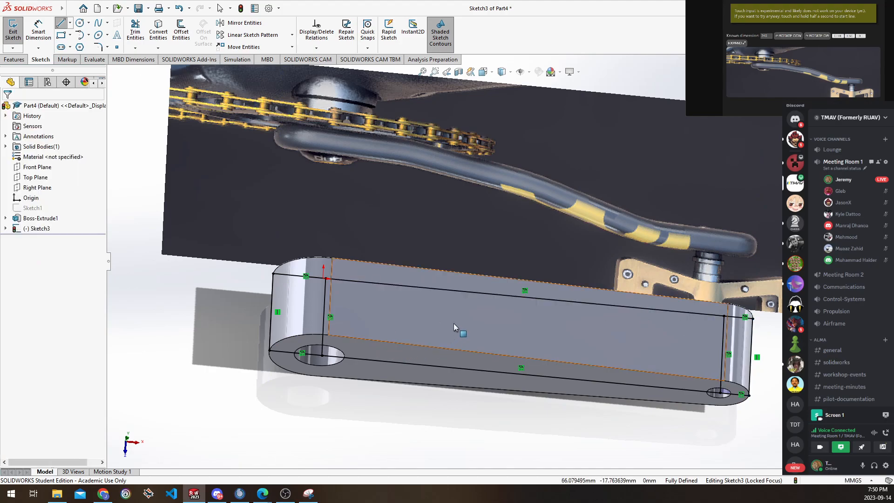
Sketch a corner rectangle about 63 by 13 mm over the straight chainring-side section of the crank arm in the picture
middle_click_drag(454, 323, 438, 371)
mouse_move(495, 350)
middle_mouse_down()
mouse_move(478, 361)
mouse_move(509, 367)
middle_mouse_up()
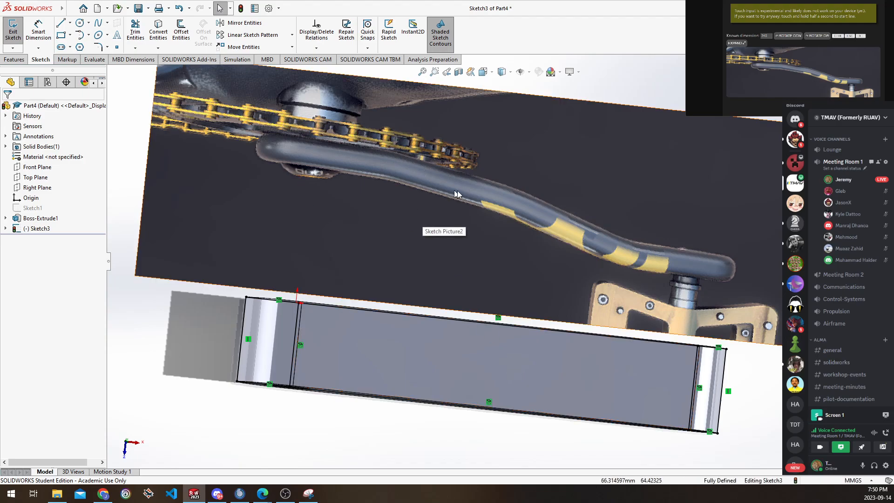
middle_click_drag(406, 187, 415, 230, "ctrl")
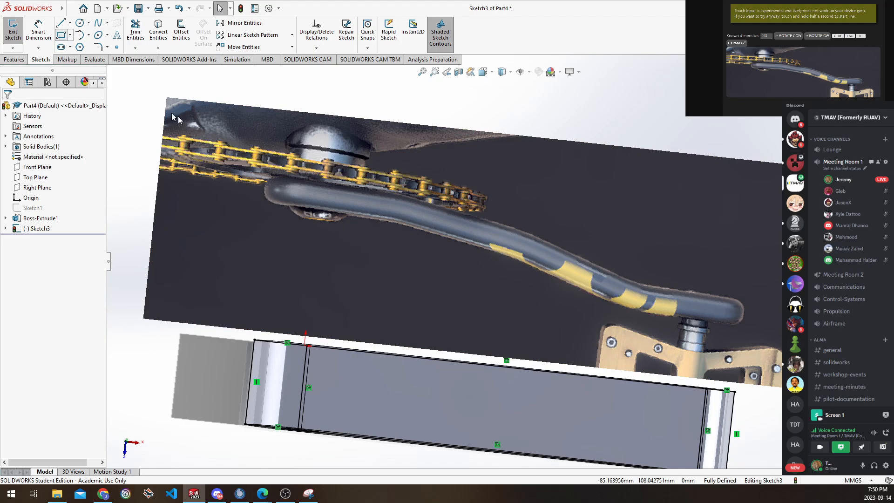
left_click(271, 177)
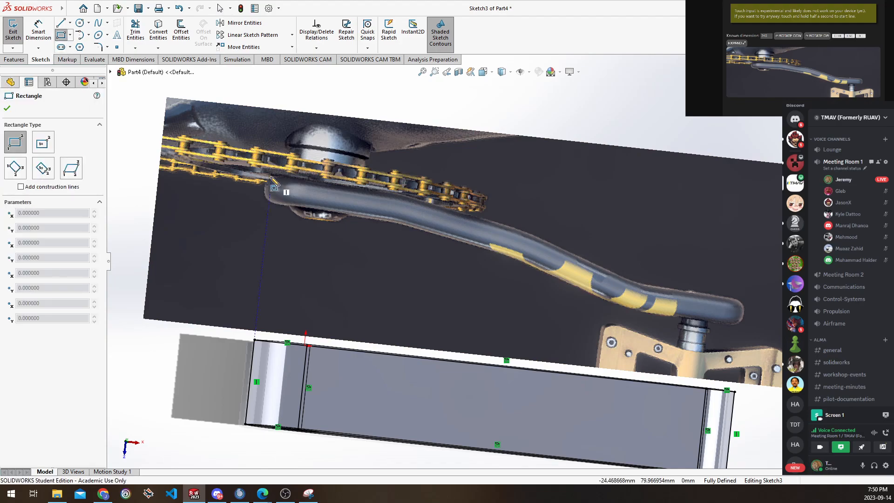
left_click(396, 220)
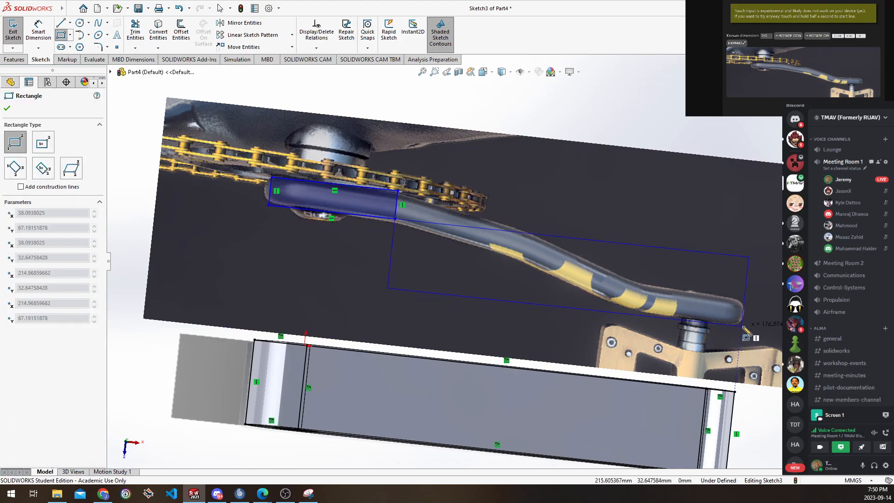
key("Escape")
key("Escape")
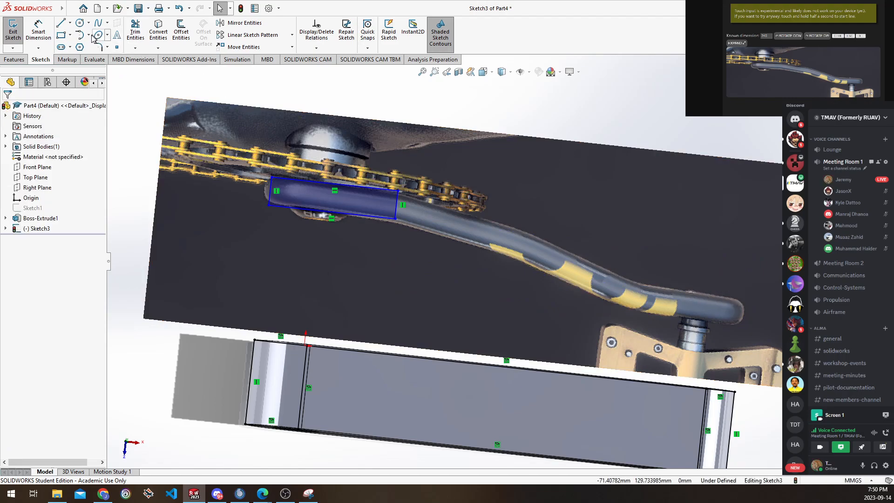
Sketch a corner rectangle about 51 by 14 mm over the straight pedal-side section of the crank arm in the picture
key("Return")
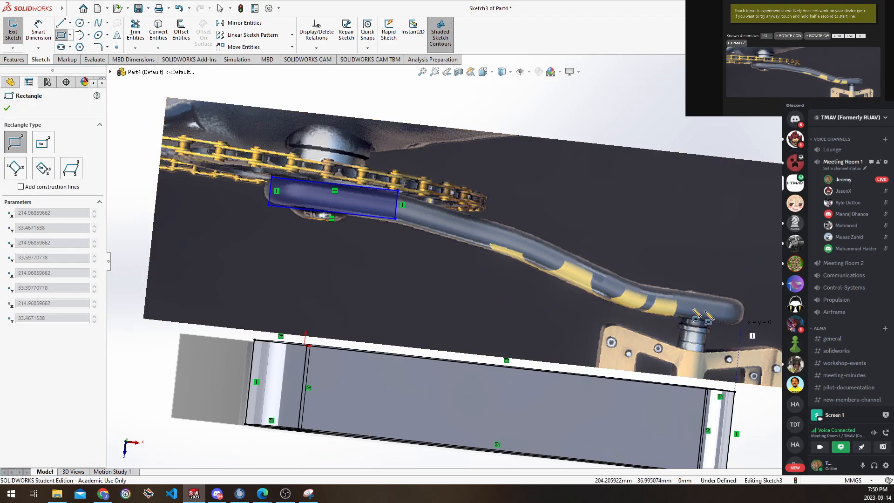
left_click(642, 285)
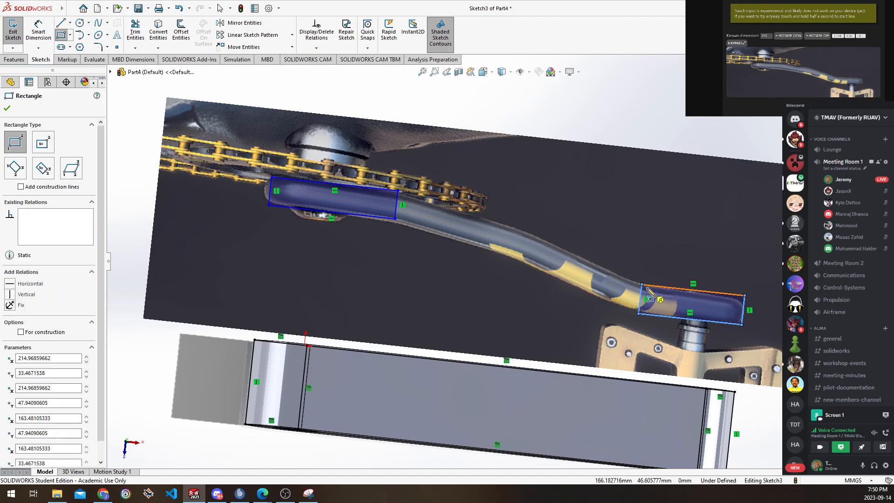
key("Escape")
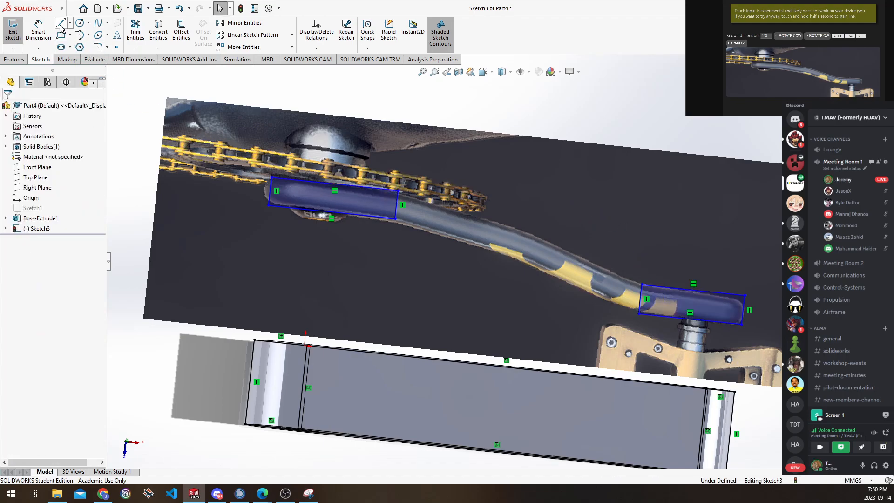
key("l")
left_click(641, 284)
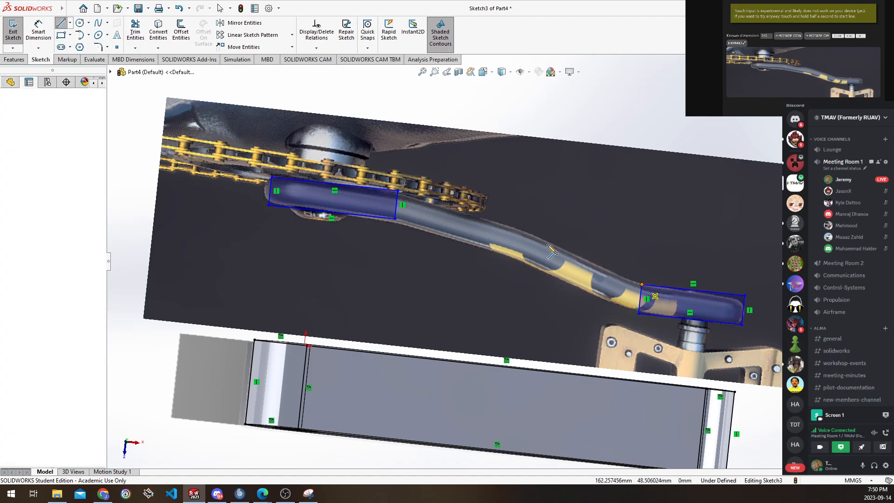
left_click(598, 266)
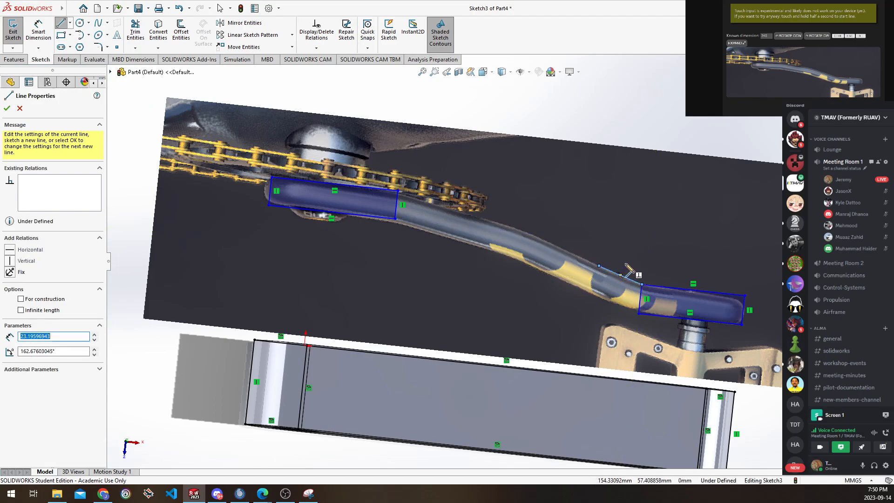
key("ctrl+z")
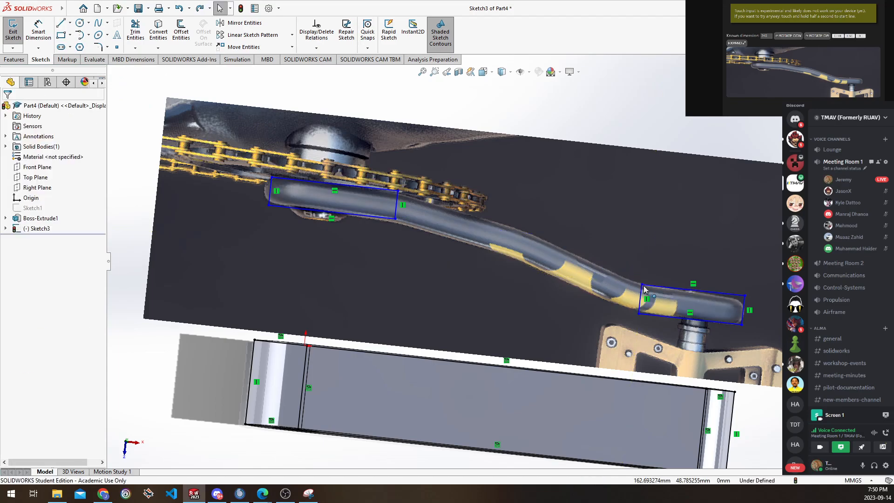
Trace the upper and lower edges of the arm's bent middle section with two connected lines each, joining the two traced rectangles' corners
key("l")
left_click(642, 284)
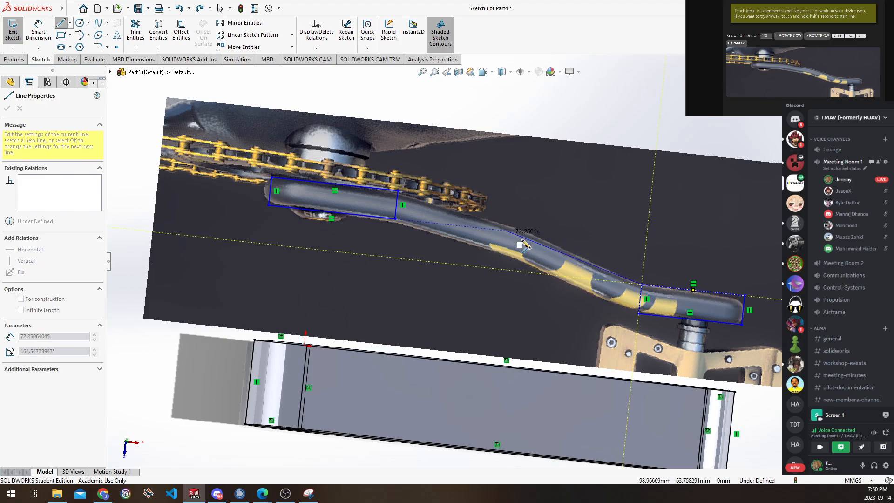
left_click(530, 234)
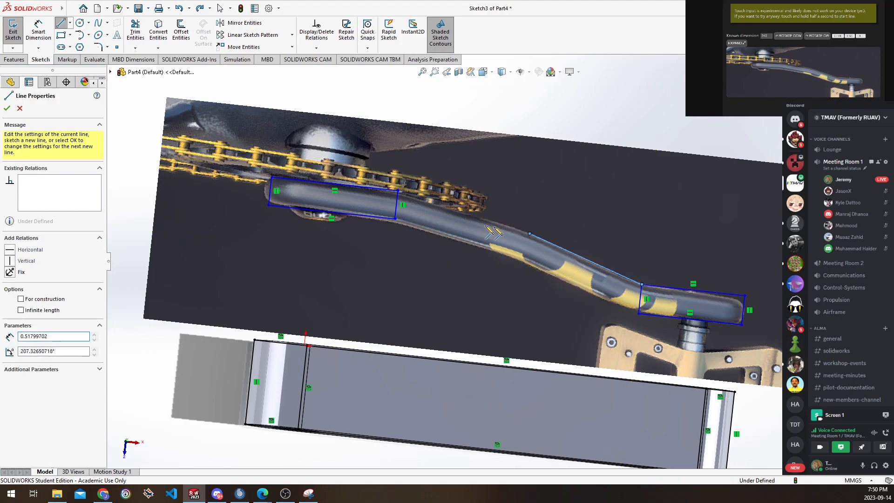
left_click(399, 191)
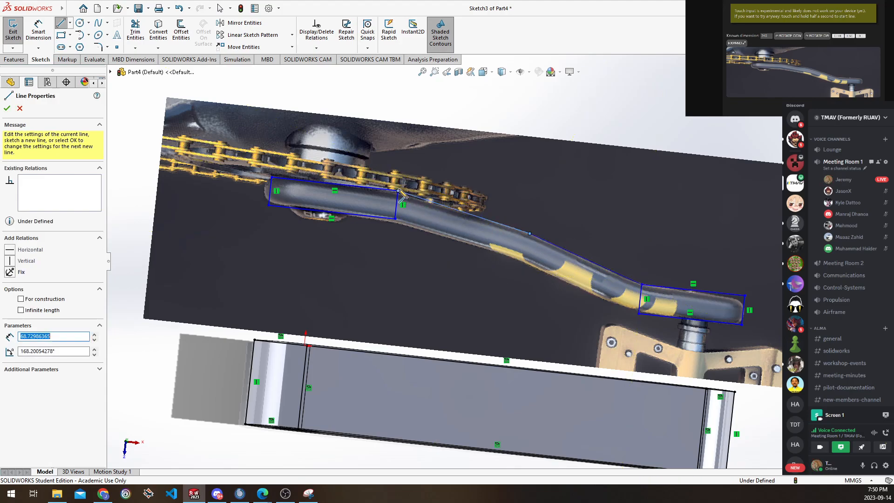
left_click(395, 219)
left_click(526, 259)
left_click(639, 313)
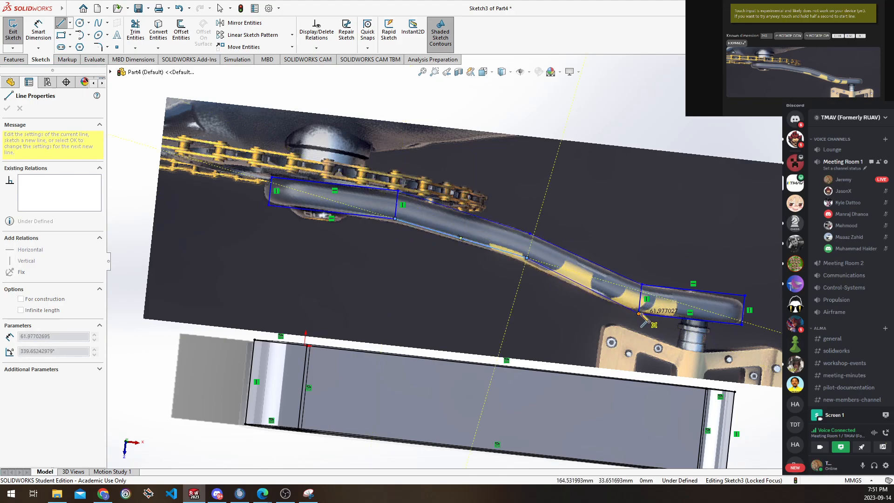
left_click(531, 234)
left_click(527, 258)
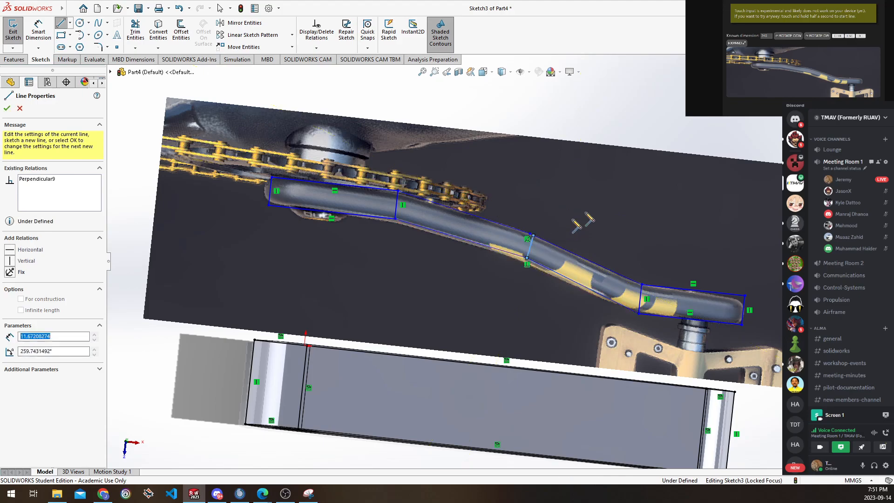
key("Escape")
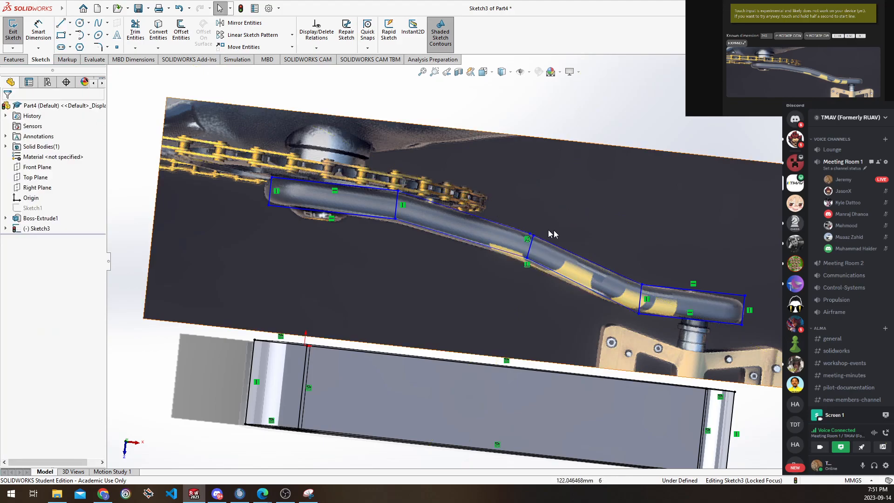
left_click(526, 258)
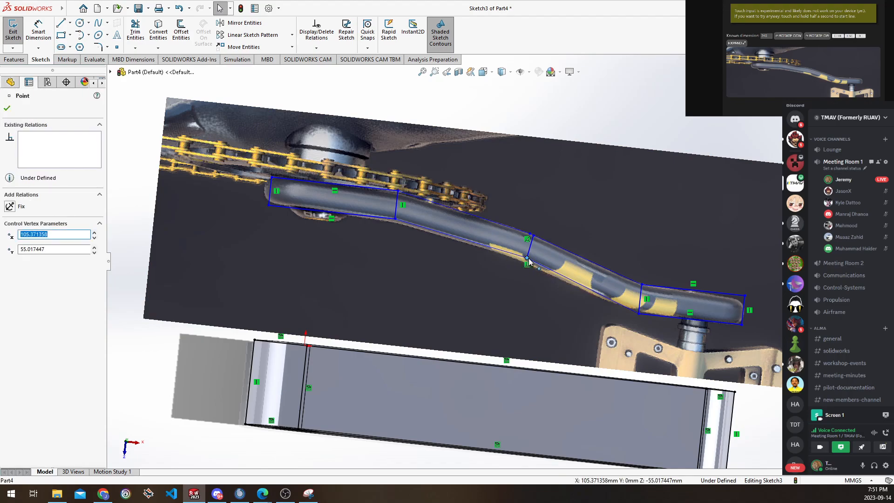
left_click(529, 251)
key("Delete")
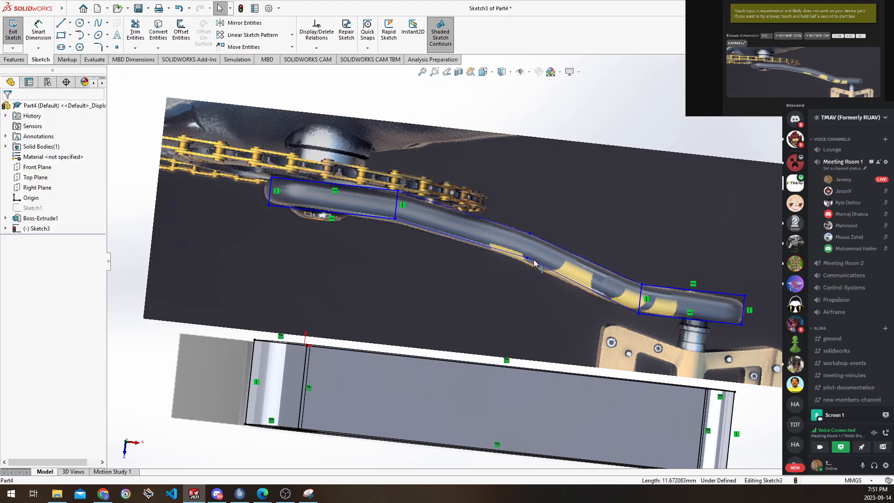
Move the bend point of the traced lower edge to about X 98 mm, Y 55 mm to follow the arm
left_click_drag(528, 258, 512, 256)
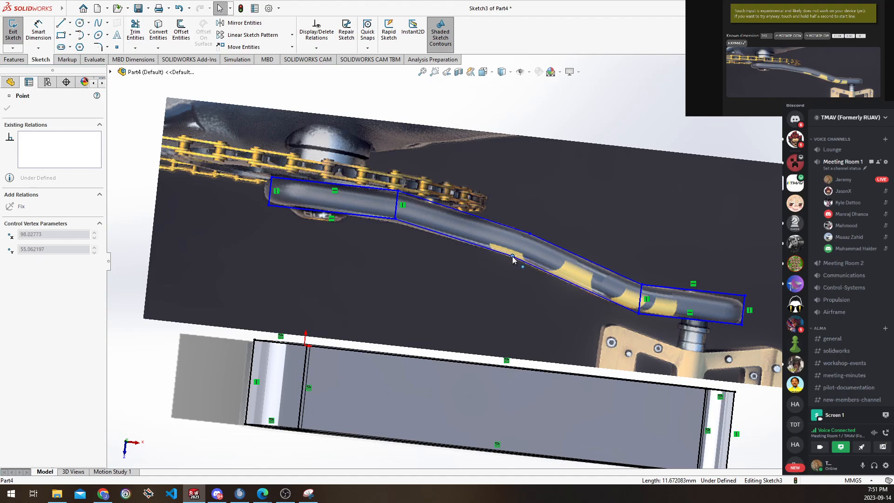
left_click(395, 219)
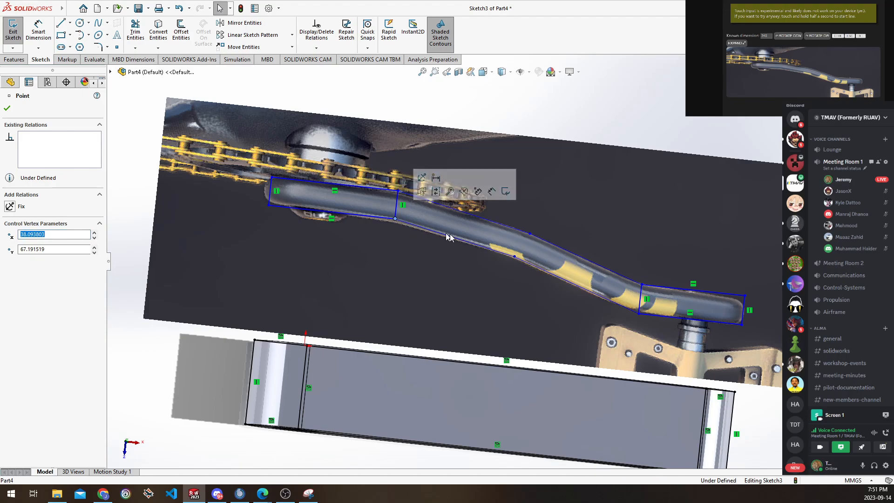
Sketch corner rectangles of about 58 by 12 mm and 69 by 19 mm in the chainring-side upper and pedal-side lower corners of the projected outline
middle_click_drag(655, 254, 641, 217, "ctrl")
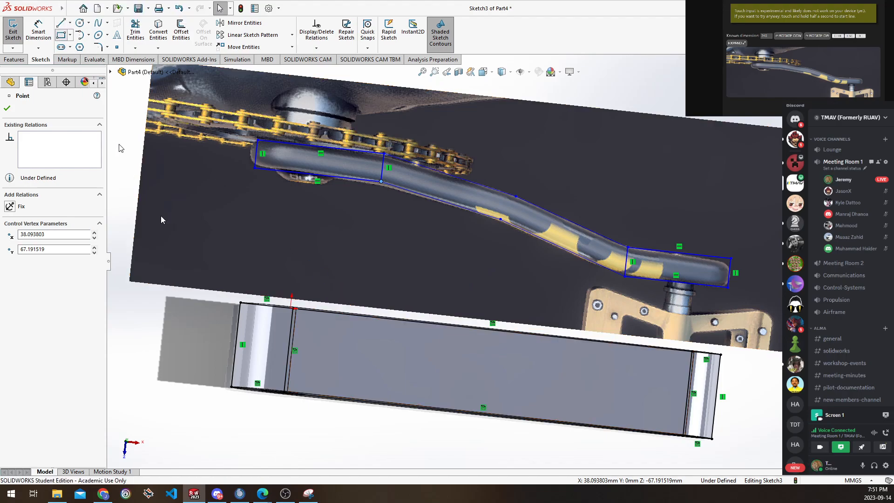
left_click(242, 313)
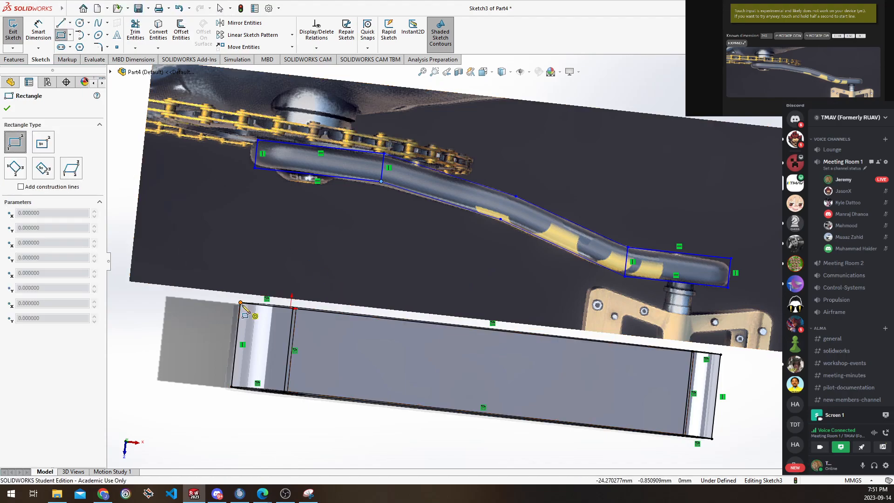
left_click(356, 339)
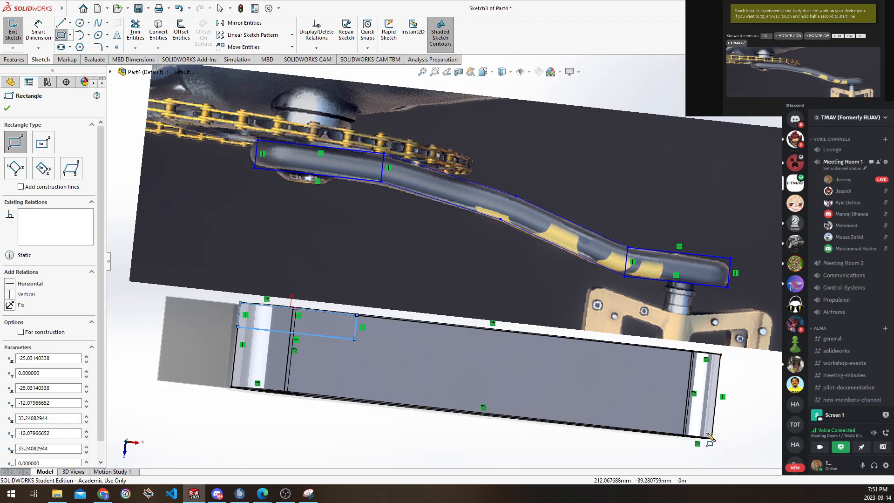
left_click(576, 386)
left_click(711, 438)
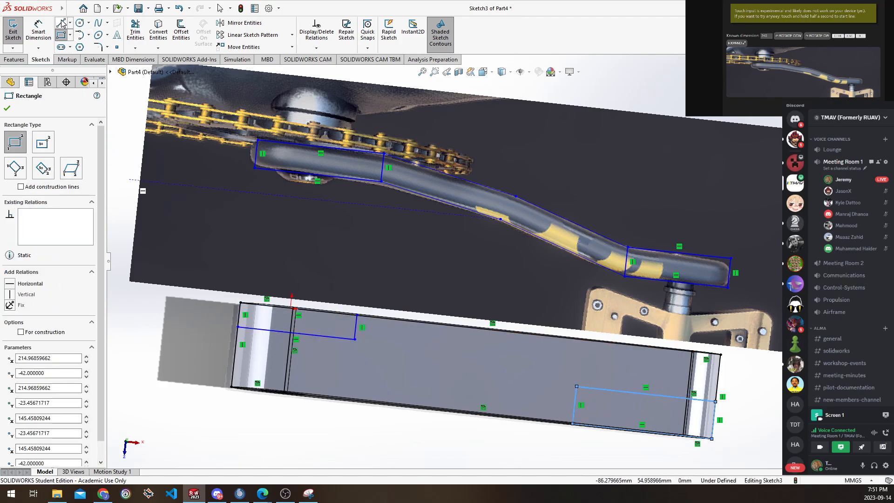
Connect the two rectangles on the projected body with a bent upper edge and a bent lower edge of two lines each
left_click(61, 24)
left_click(515, 359)
left_click(576, 385)
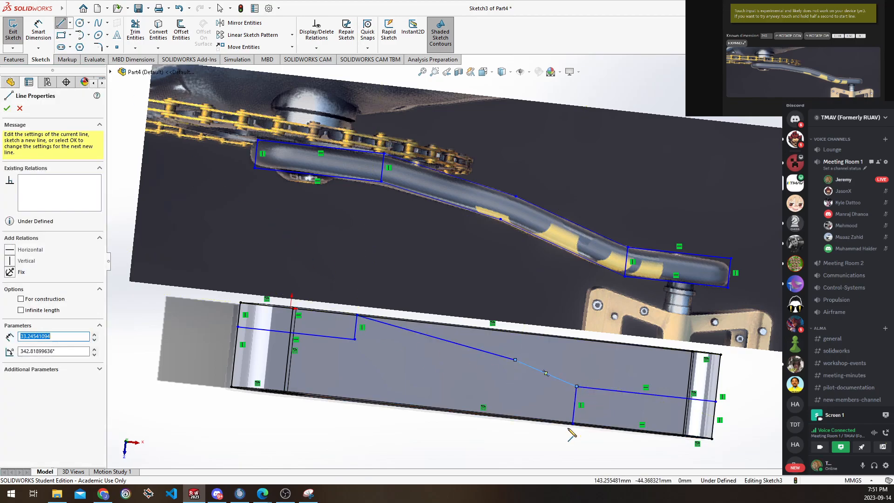
left_click(572, 424)
left_click(448, 377)
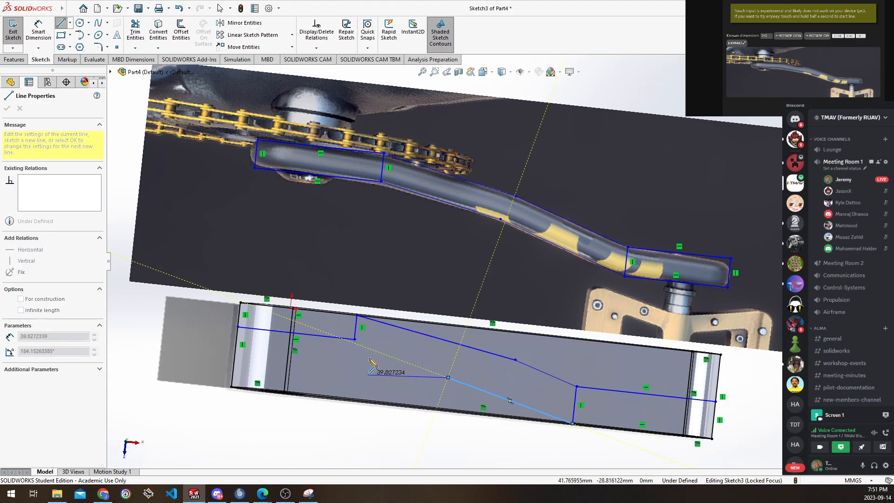
left_click(355, 340)
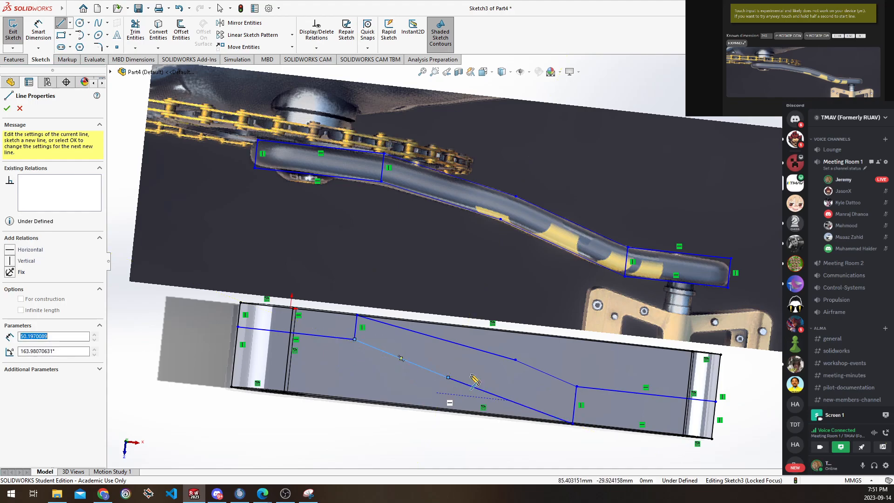
key("Escape")
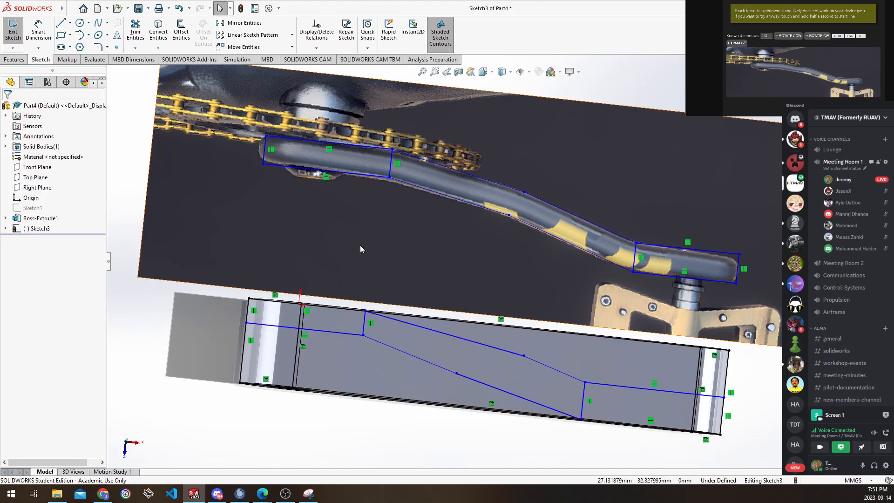
Measure the length of the traced chainring-side rectangle in the picture
left_click(49, 31)
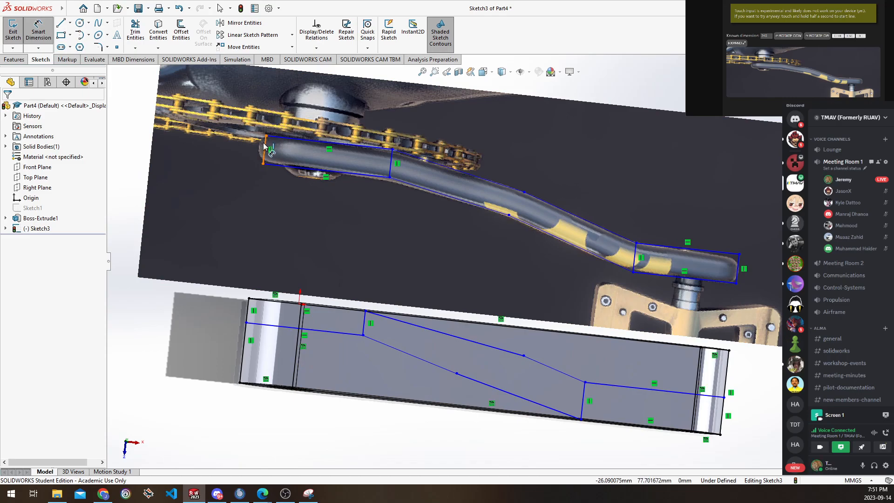
left_click(394, 166)
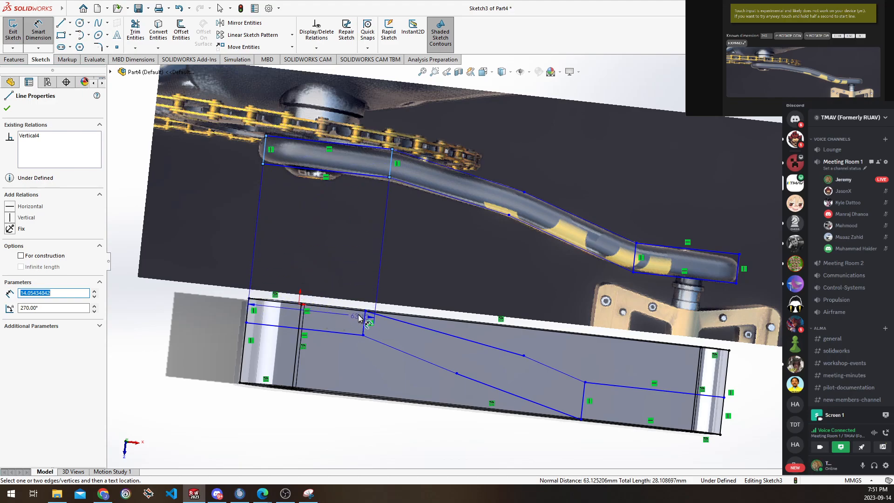
key("Escape")
key("Escape")
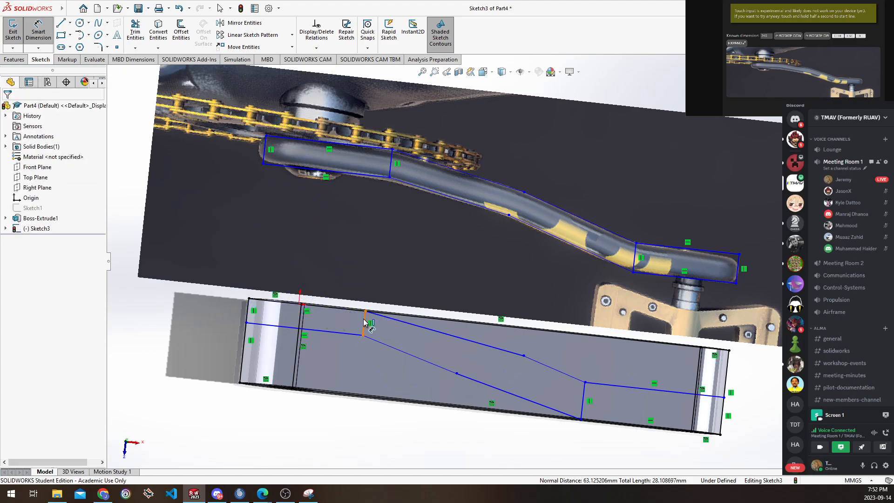
Dimension the chainring-side rectangle's inner vertical line at 62 mm from the projected outline's end line
left_click(248, 321)
left_click(364, 323)
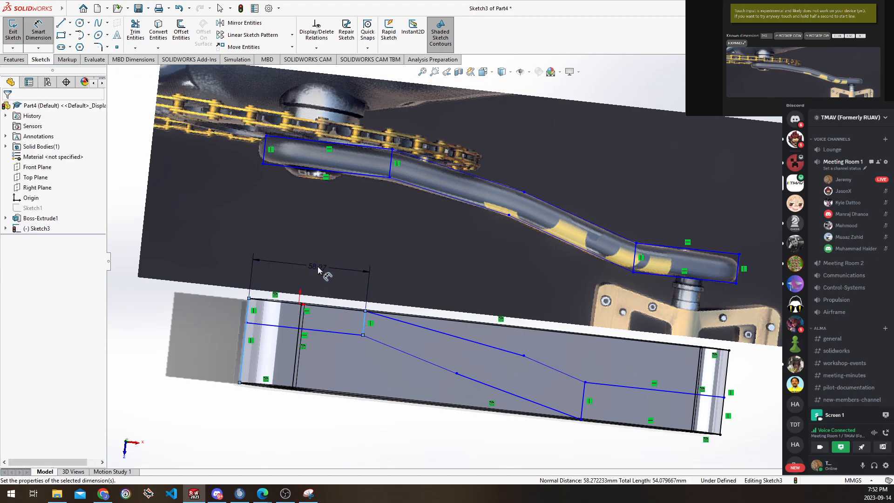
left_click(317, 266)
type("62")
key("Return")
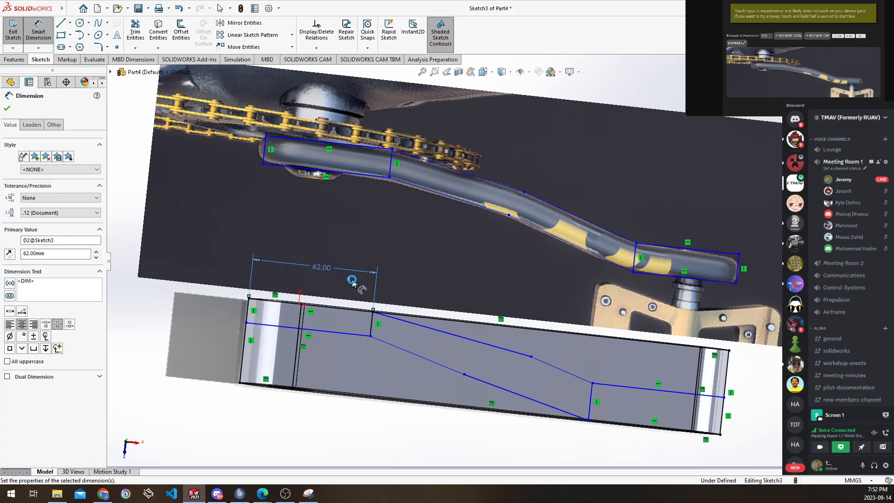
Measure the traced pedal-side rectangle's length and dimension the matching rectangle on the projected body to 52 mm long
left_click(738, 269)
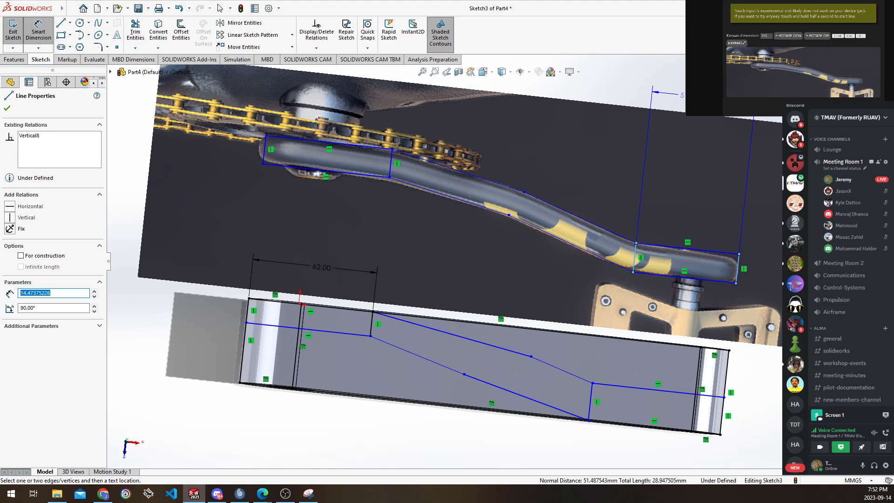
key("Escape")
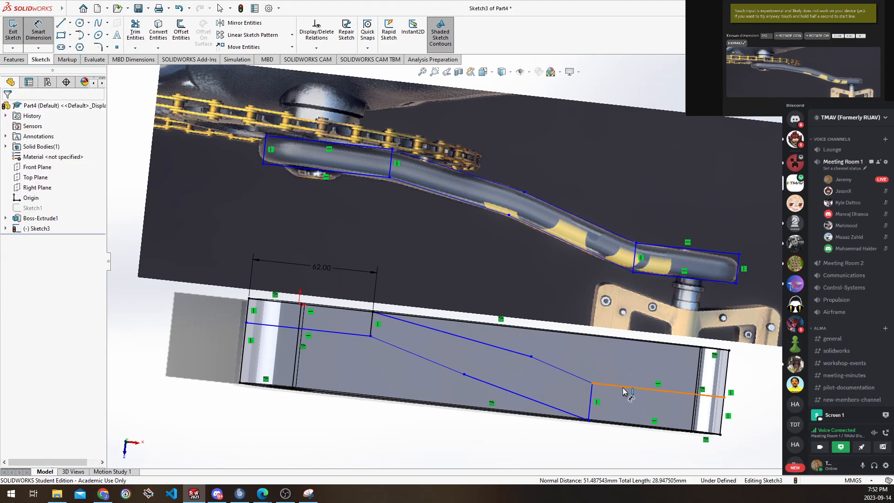
left_click(626, 371)
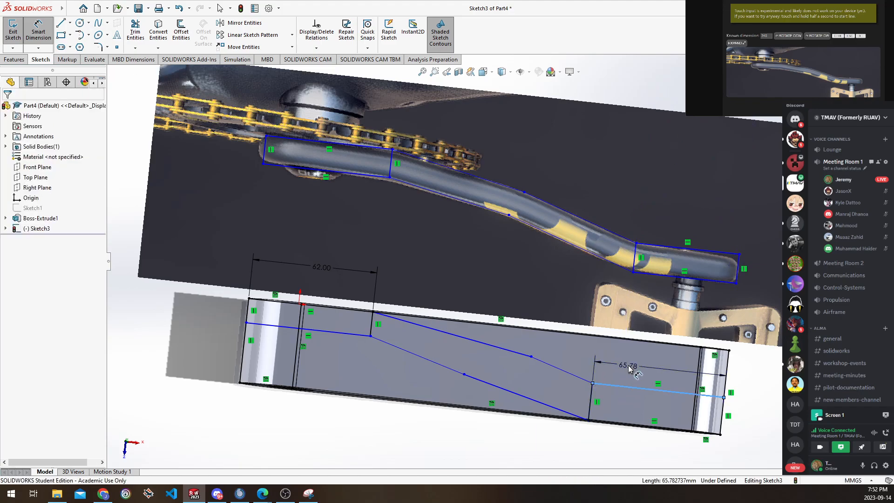
left_click(628, 364)
type("52")
key("Return")
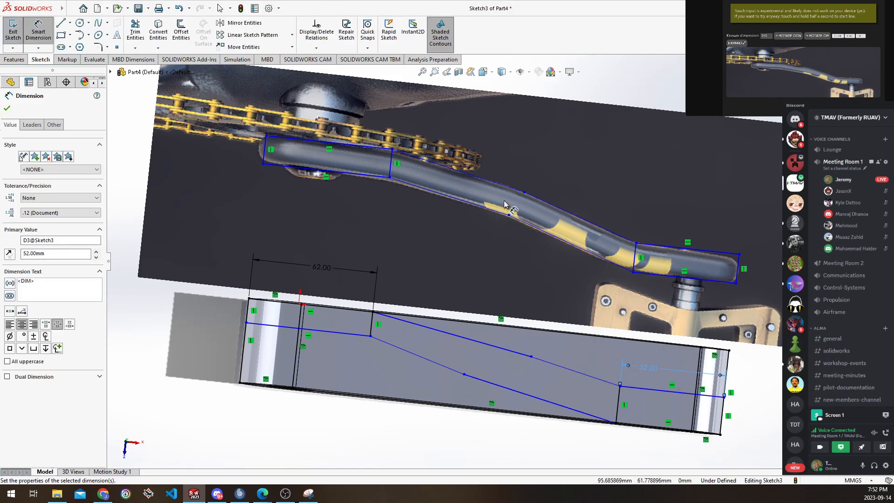
Measure the angle between the traced pedal-side rectangle's upper edge and the adjoining sloped upper line
left_click(647, 244)
left_click(604, 230)
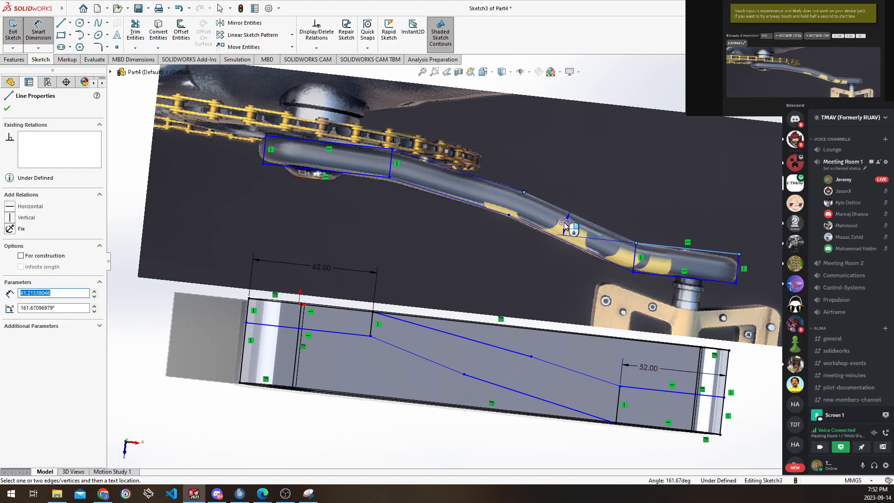
key("Escape")
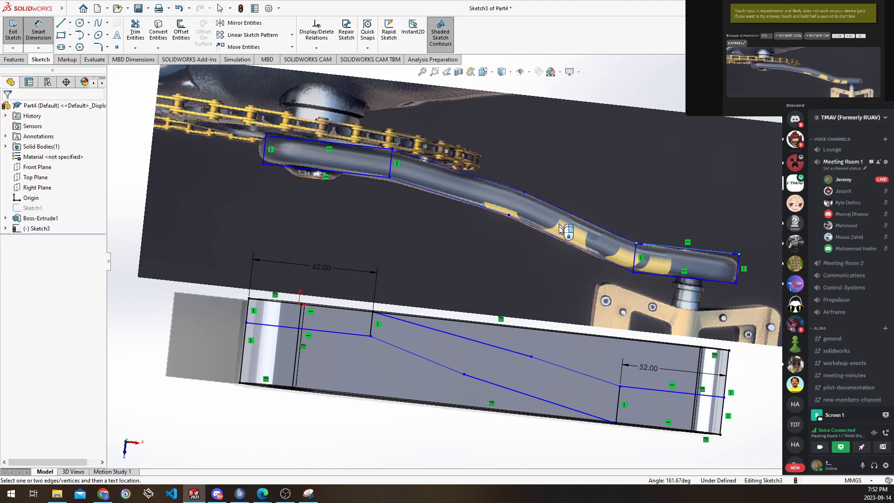
Dimension the angle between the pedal-side rectangle's upper line and the adjoining sloped upper line on the projected body at 18°
left_click(586, 381)
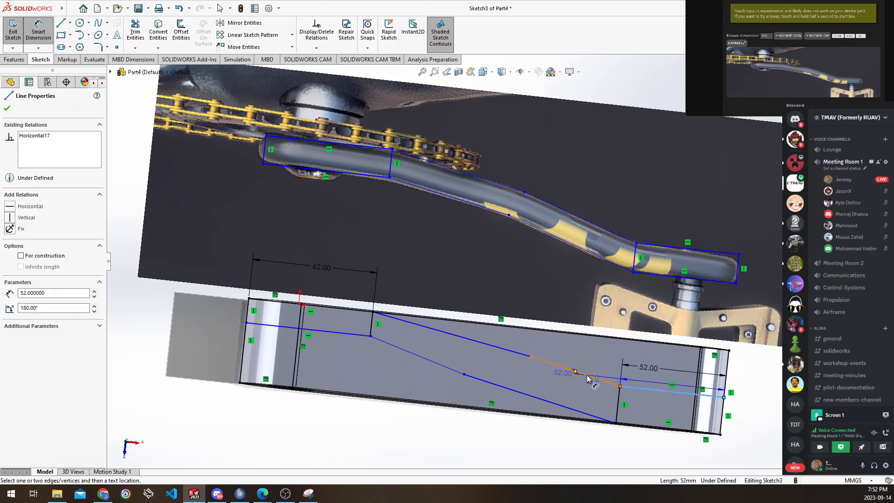
key("Escape")
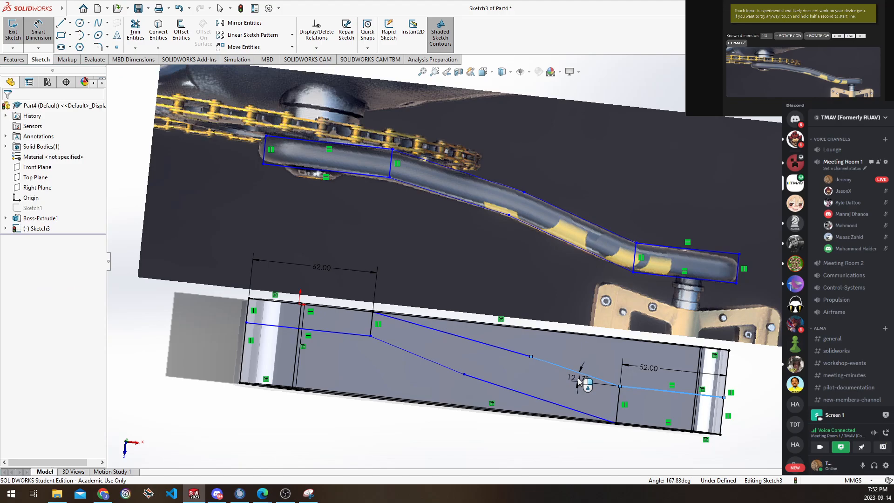
left_click(579, 380)
type("18")
key("Return")
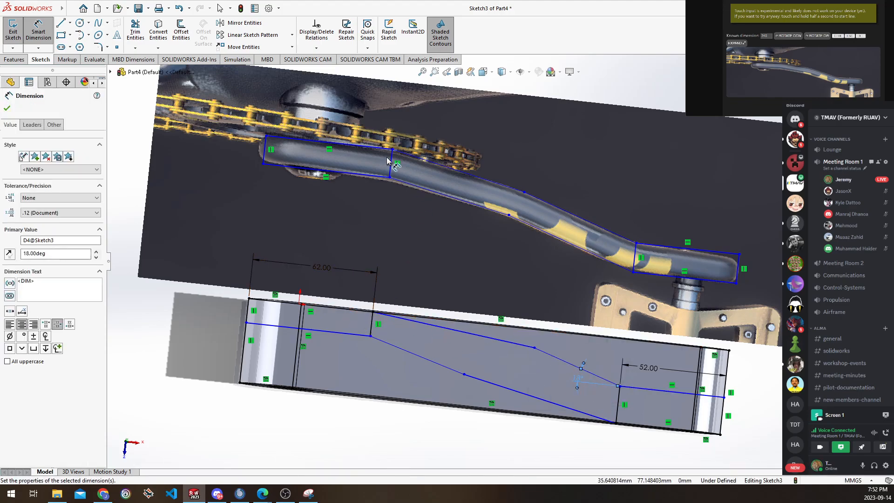
Measure the traced chainring-side bend angle in the picture and place an angle dimension between the body's upper edge and matching sloped line
left_click(376, 149)
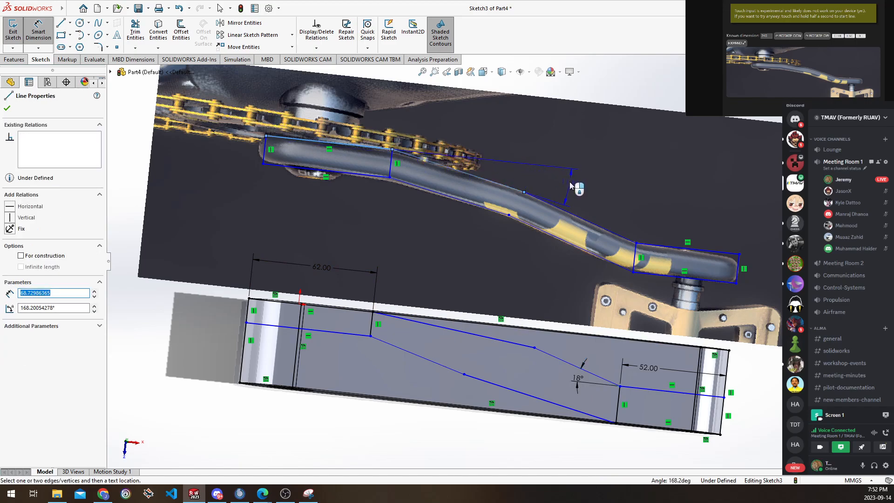
key("Escape")
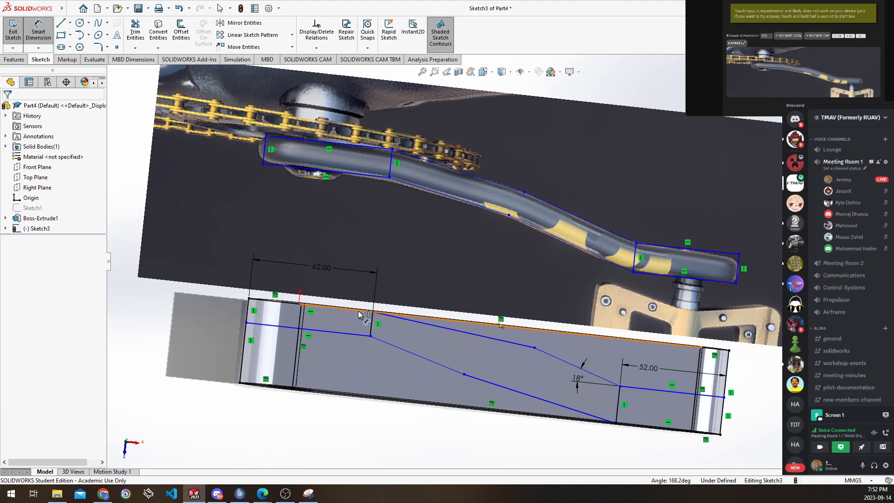
left_click(403, 318)
left_click(416, 320)
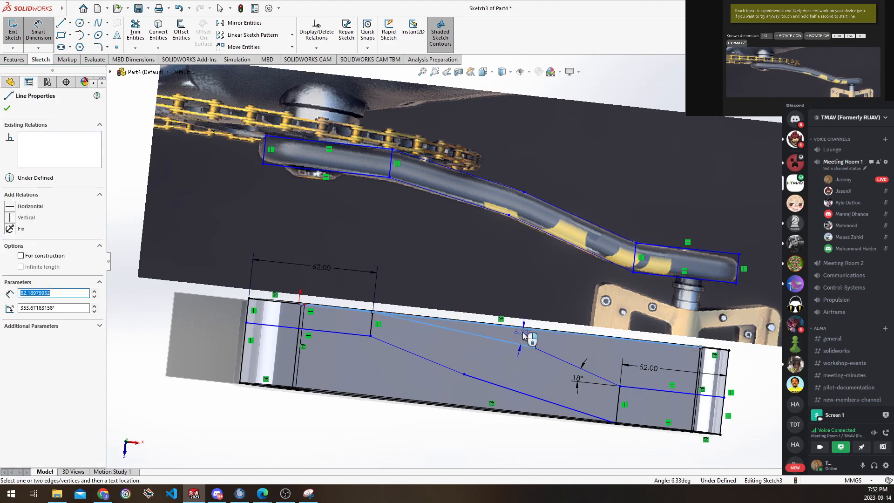
left_click(523, 332)
left_click(551, 344)
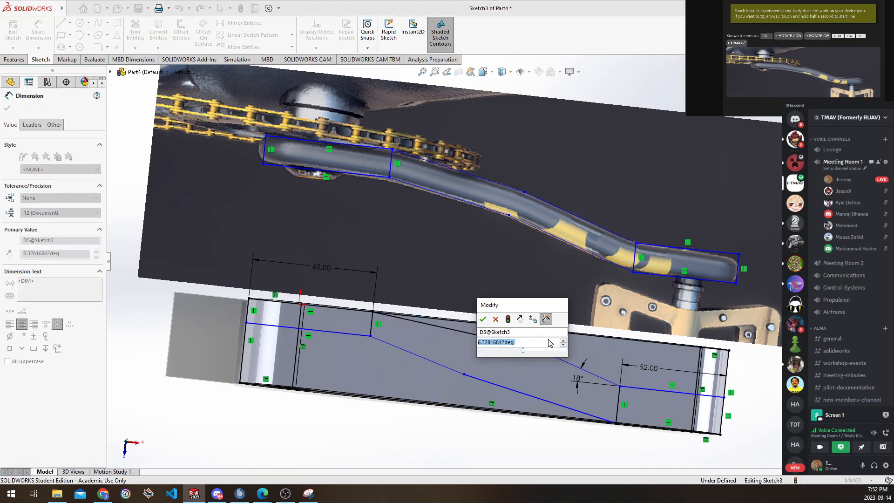
Try 12° for the upper sloped line's angle to the body's upper edge, undo it, and shift the upper bend point
type("12")
key("Return")
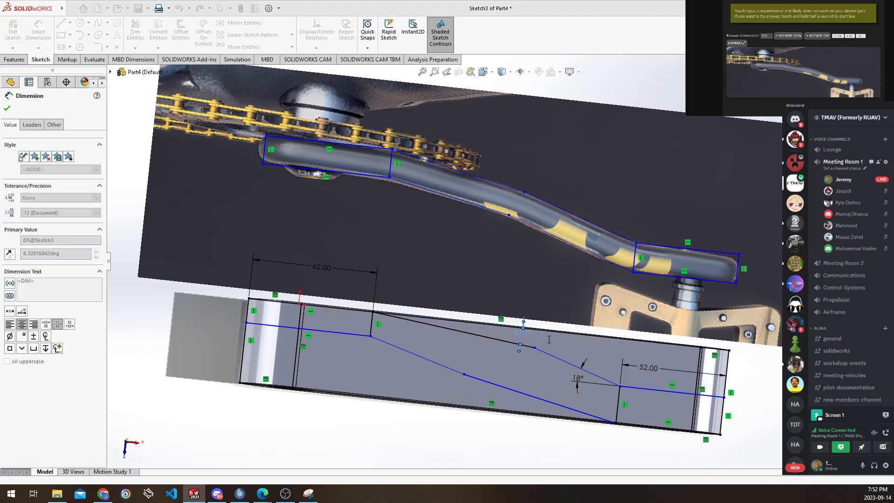
key("Escape")
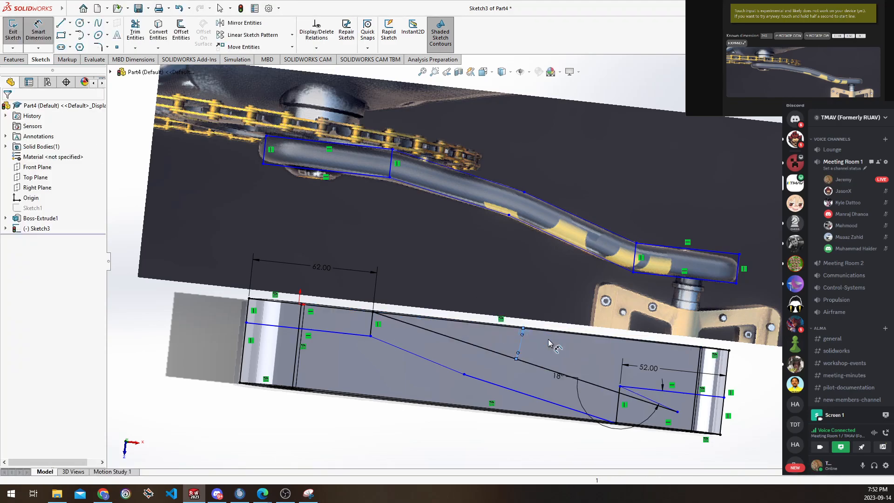
key("ctrl+z")
left_click_drag(534, 350, 527, 322)
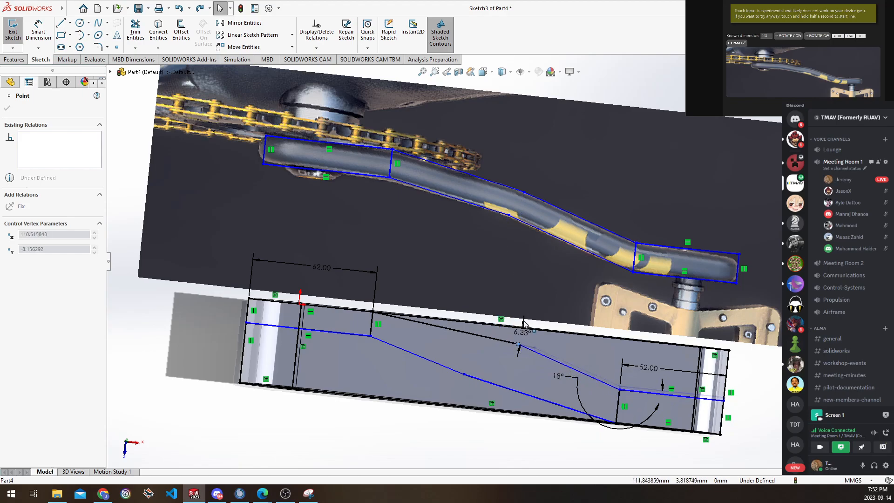
Dimension the chainring-side rectangle's height on the projected body at 12 mm from the body's upper edge
left_click(42, 32)
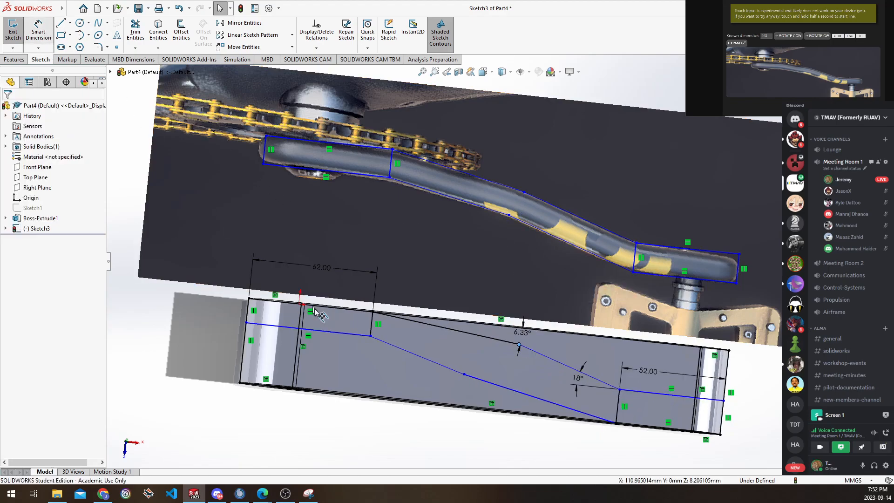
left_click(322, 333)
left_click(323, 332)
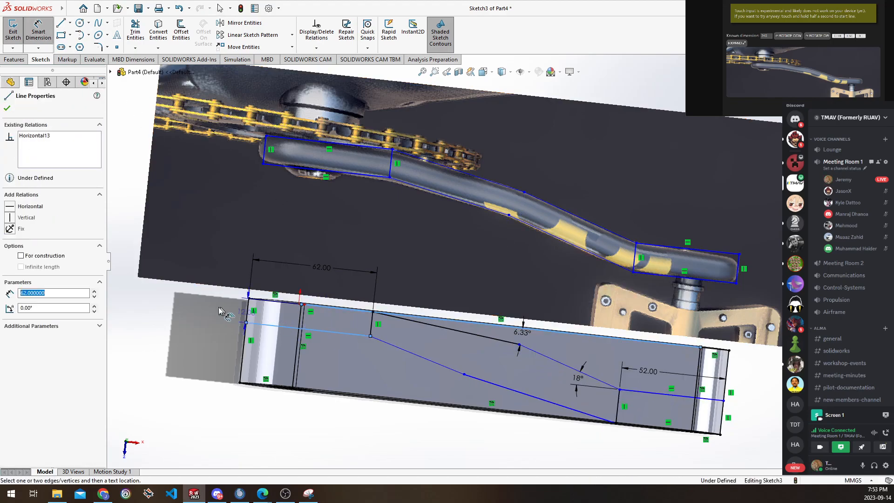
left_click(217, 307)
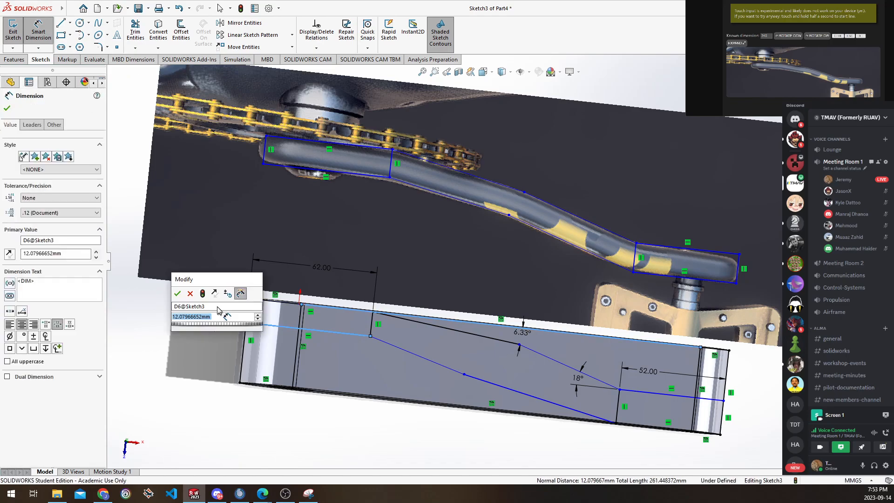
type("123")
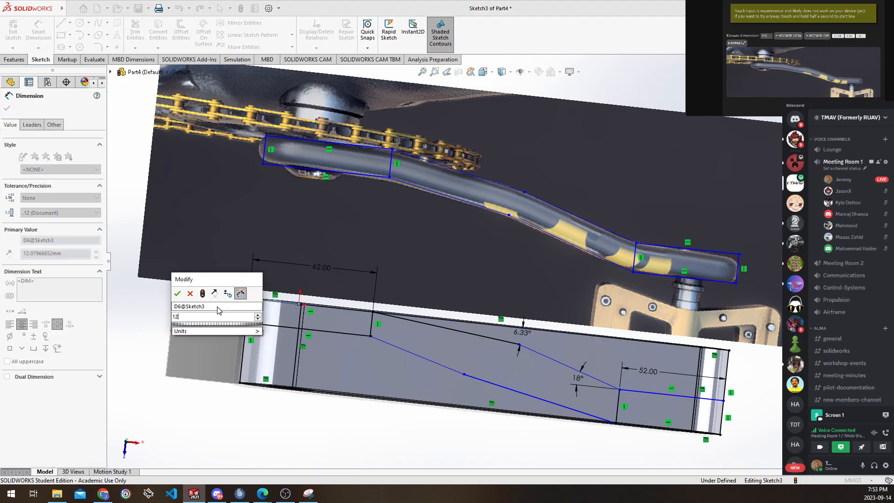
key("Return")
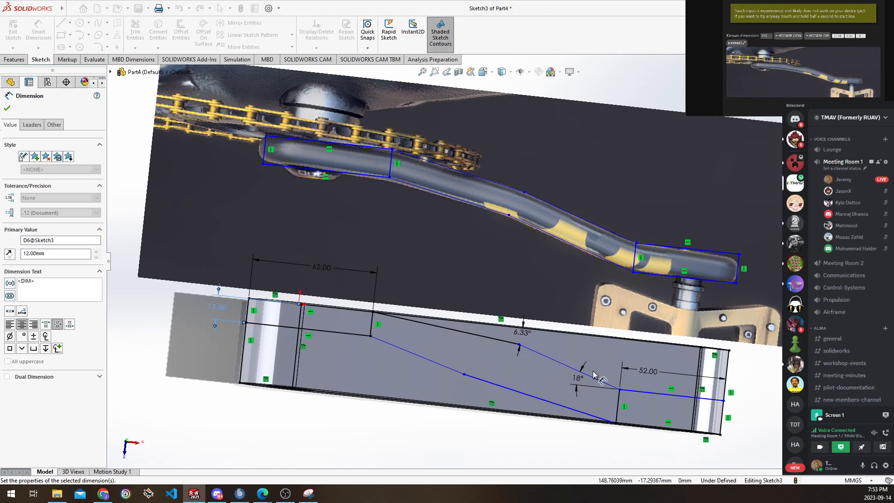
Dimension the pedal-side rectangle's height on the projected body at 12 mm from the body's lower edge
left_click(719, 422)
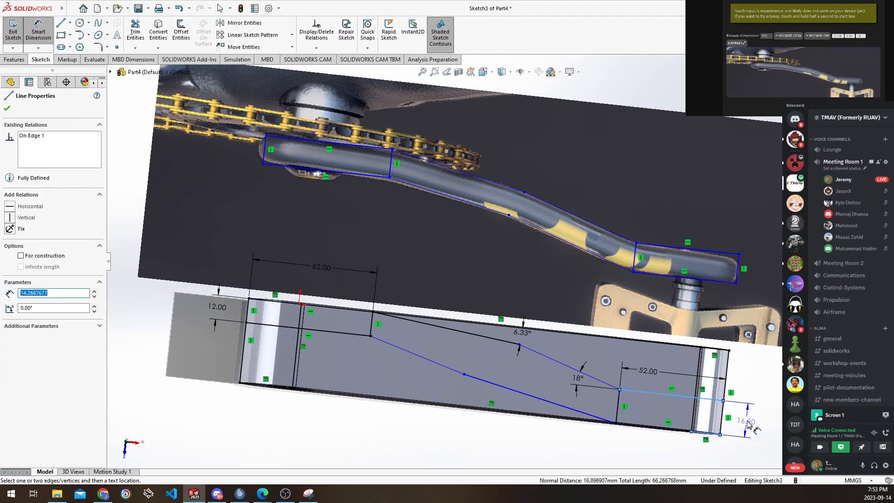
left_click(748, 424)
type("12")
key("Return")
key("Escape")
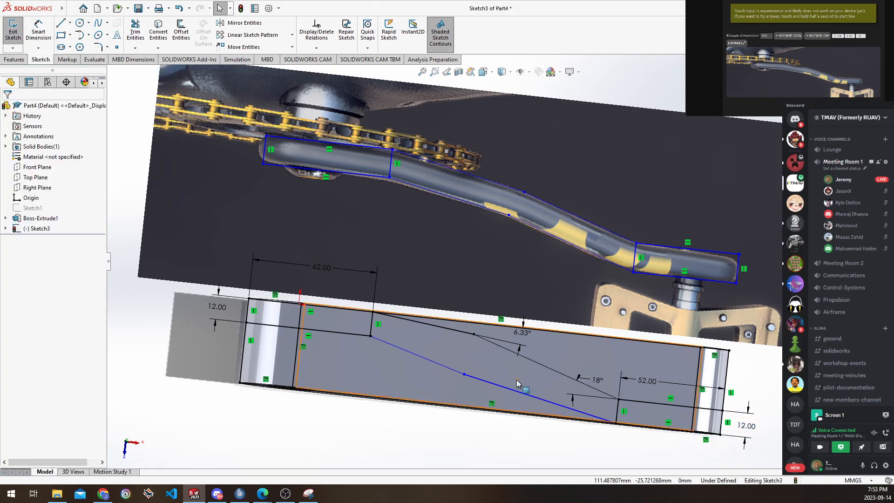
Try 12° and 8° for the angle between the body's upper edge and the chainring-side sloped upper line
left_click(474, 335)
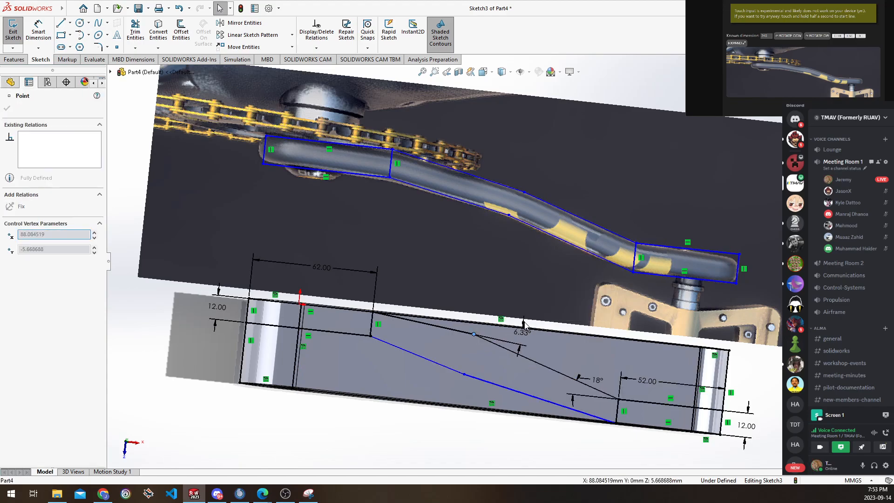
left_click(507, 350)
left_click(521, 345)
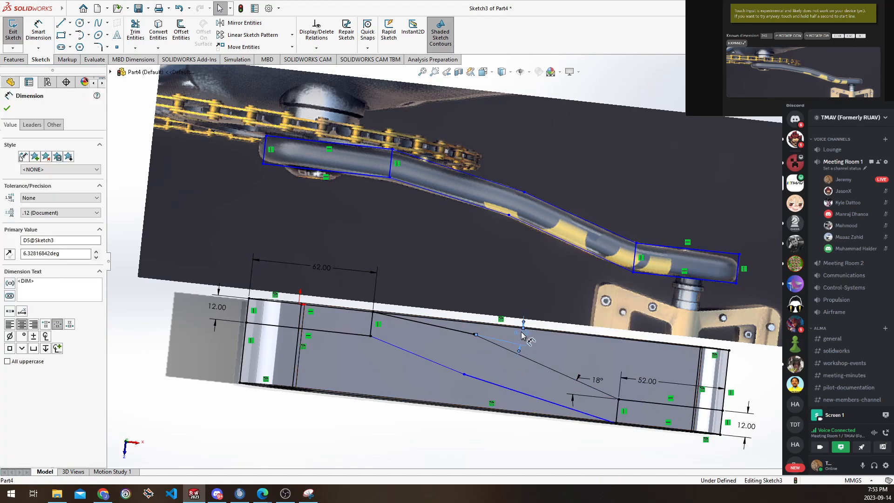
double_click(522, 332)
type("12")
key("Return")
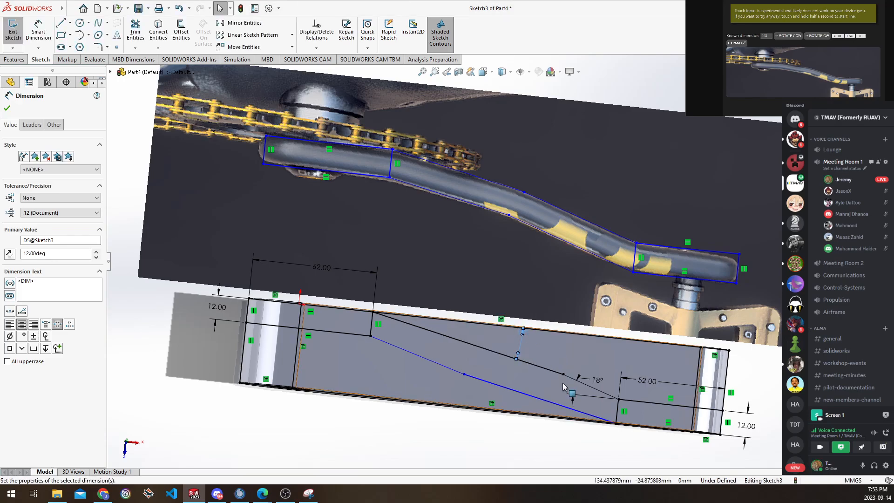
double_click(519, 333)
type("8")
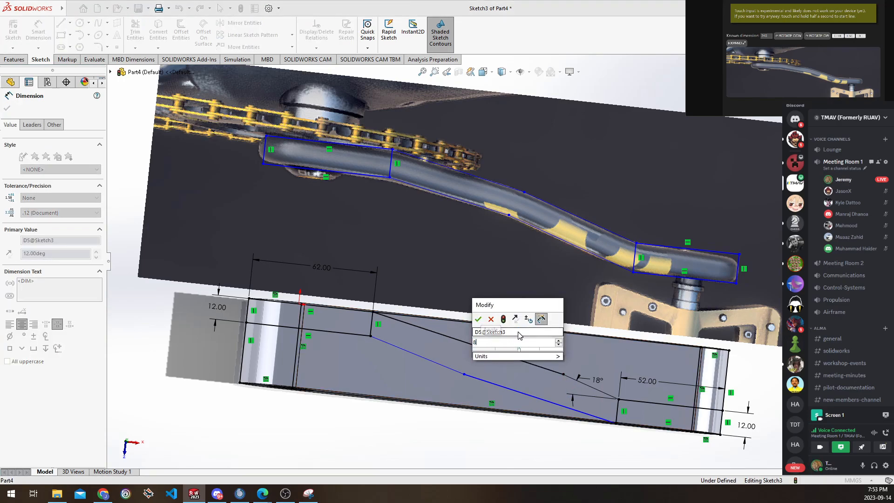
key("Return")
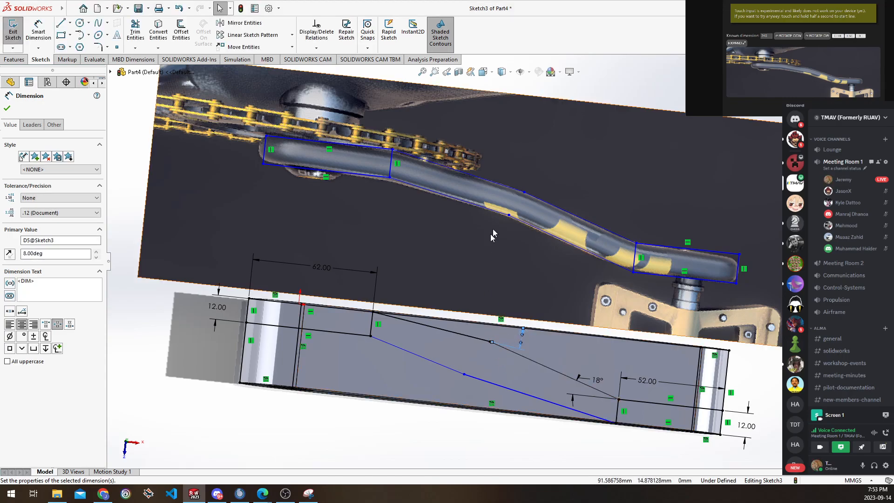
Set the chainring-side sloped upper line's angle to 10° and move the lower bend point toward the pedal end
double_click(522, 335)
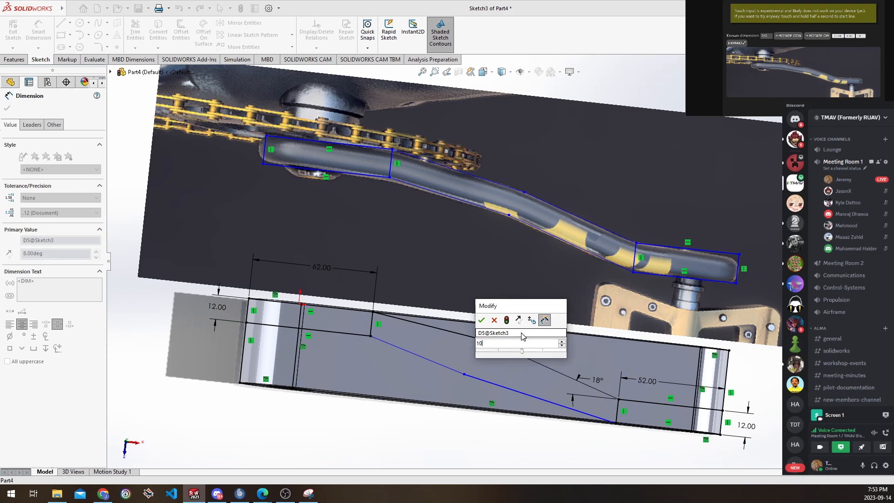
type("10")
key("Escape")
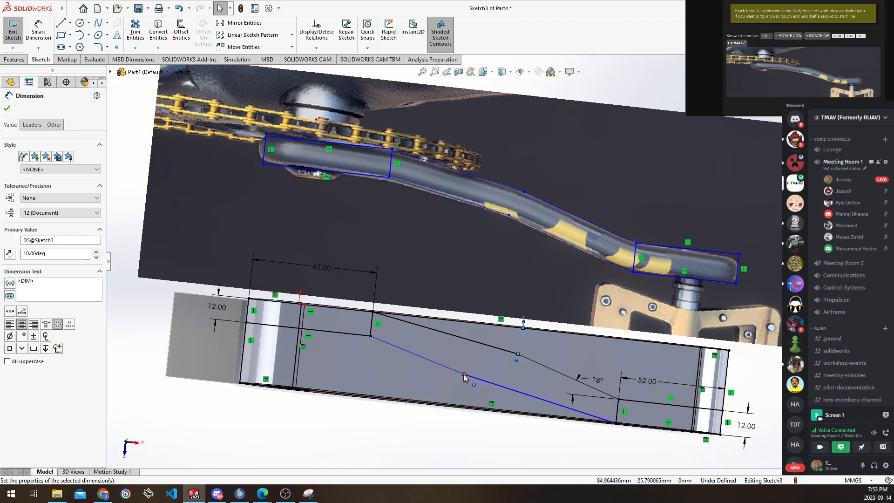
left_click_drag(464, 374, 496, 376)
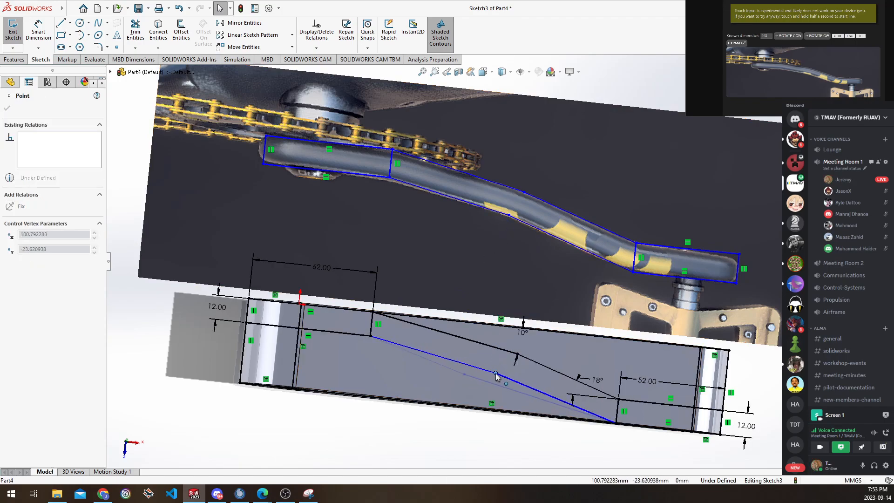
Add an angle dimension between the upper and lower chainring-side sloped lines, keeping their current angle
left_click(52, 31)
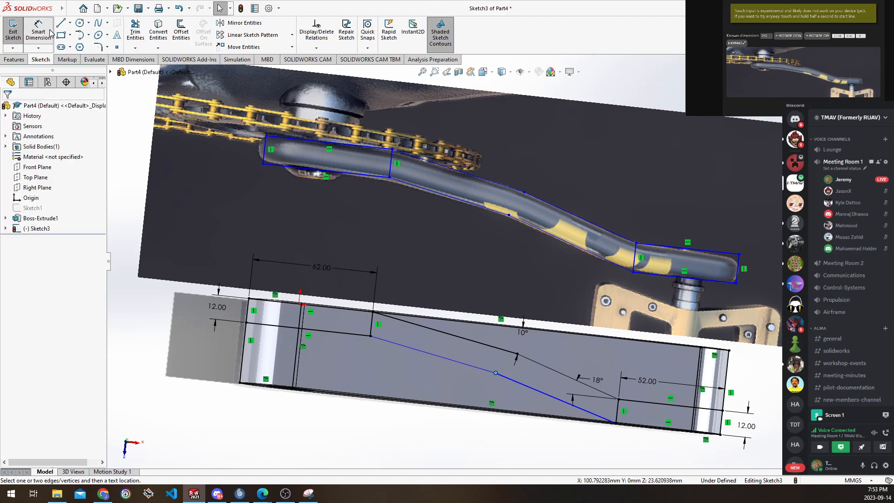
left_click(401, 319)
left_click(428, 355)
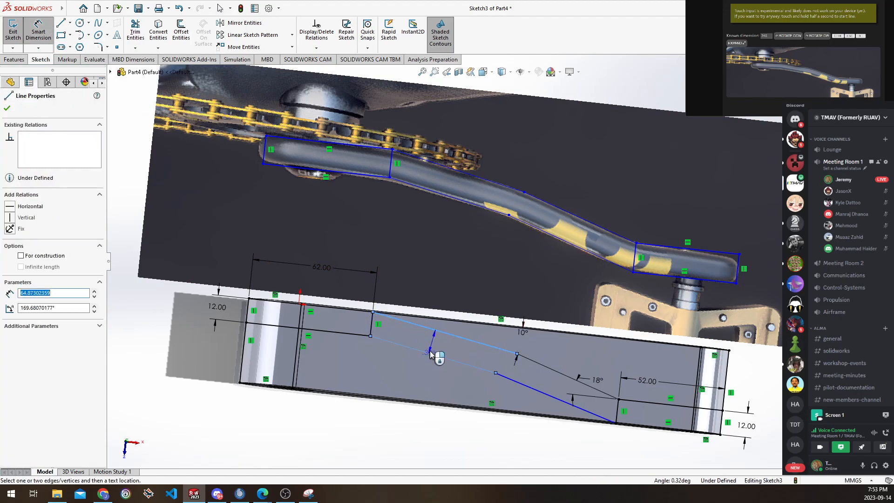
left_click(431, 341)
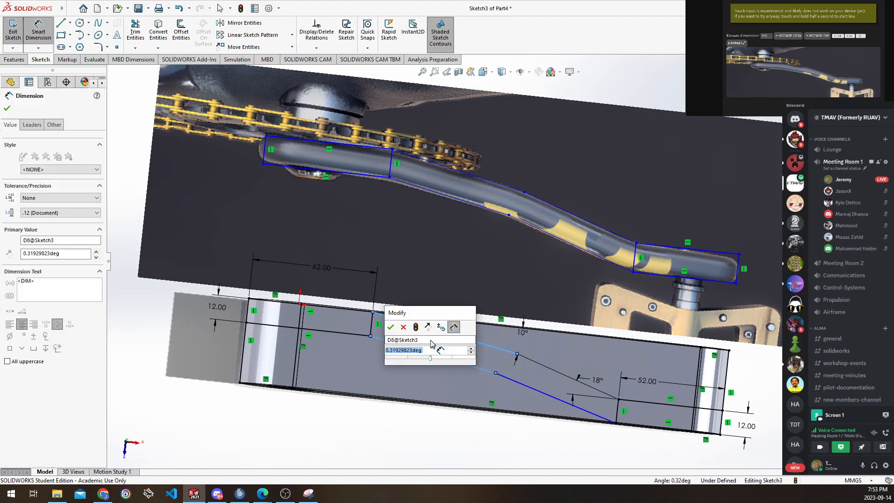
left_click(391, 327)
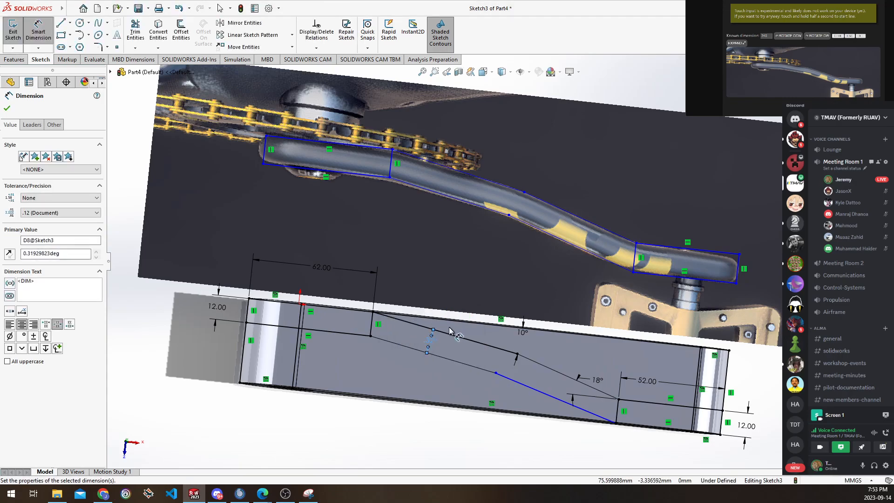
key("Escape")
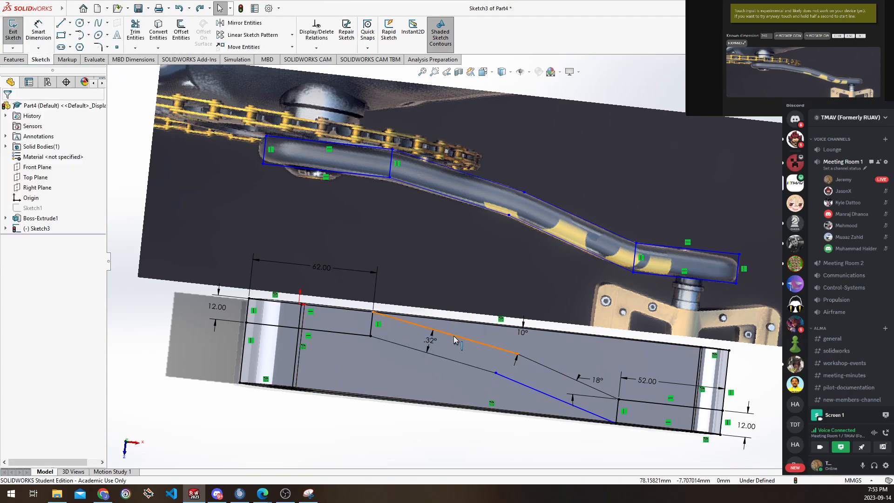
Delete the angle dimension between the upper and lower chainring-side sloped lines
left_click(431, 342)
key("Escape")
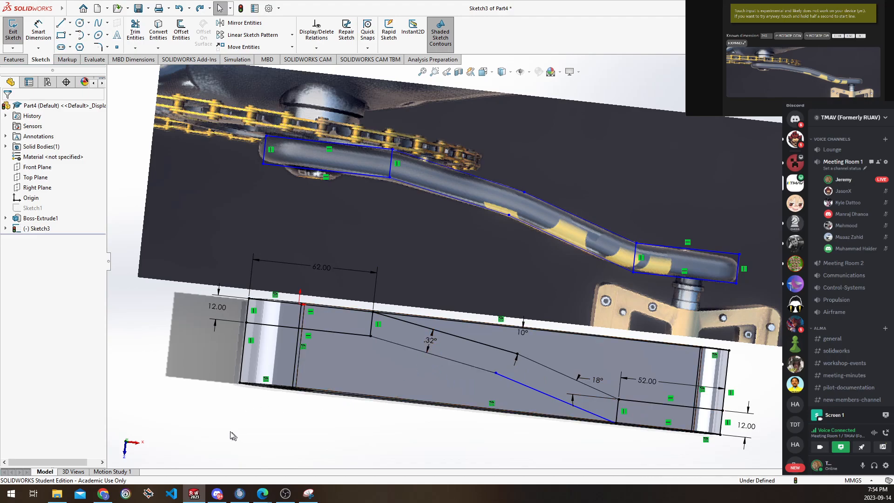
left_click(427, 349)
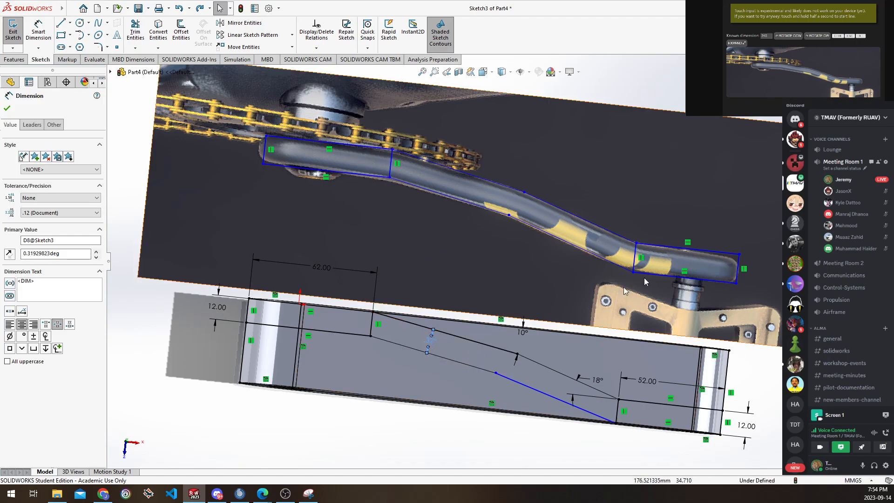
left_click(130, 321)
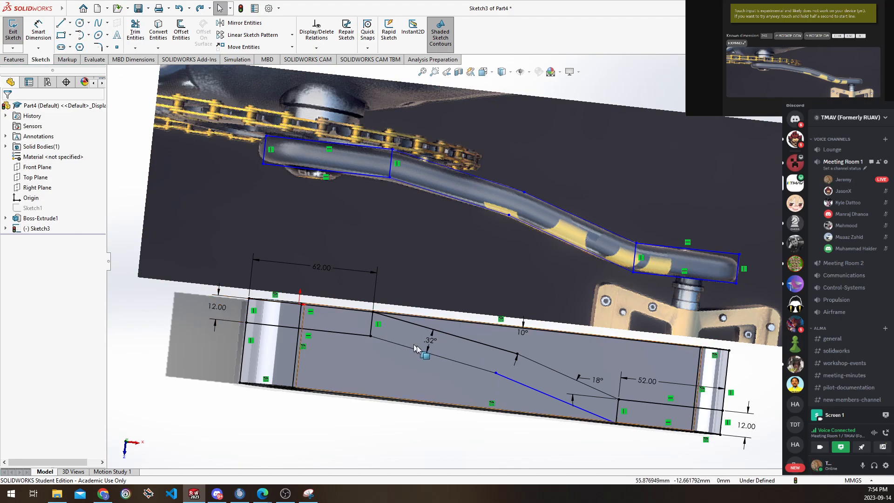
left_click(451, 348)
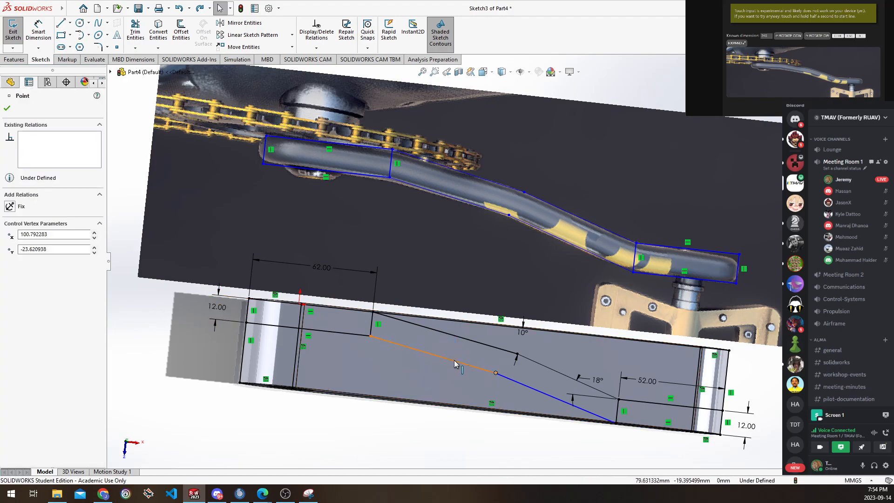
Make the lower sloped line parallel to the upper sloped line on both the chainring-side and pedal-side segments of the profile
left_click(455, 341)
left_click(377, 323, "ctrl")
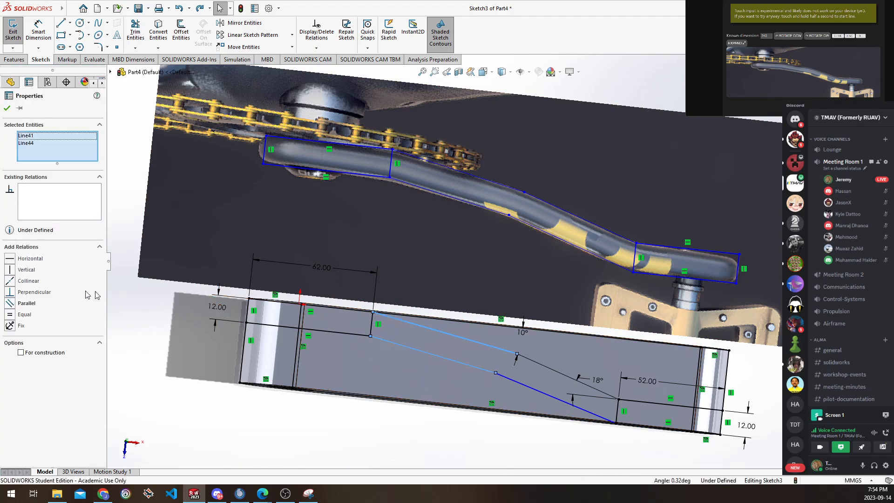
left_click(12, 304)
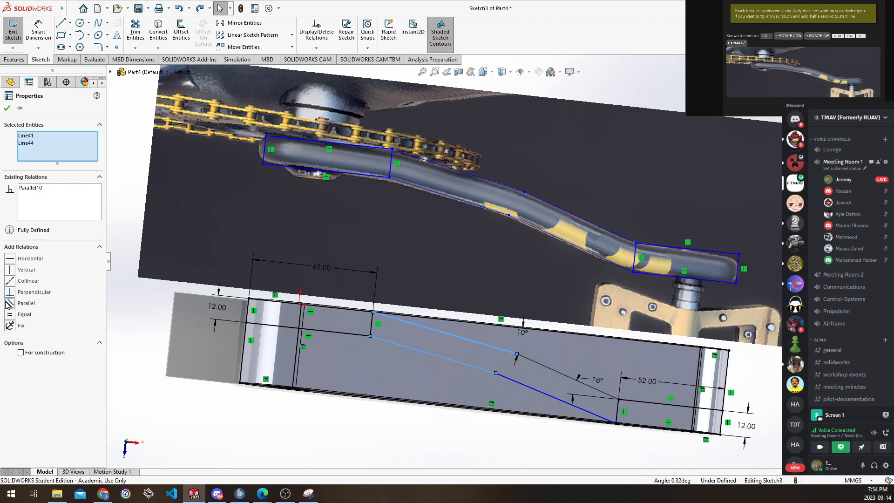
left_click(7, 108)
left_click(500, 379)
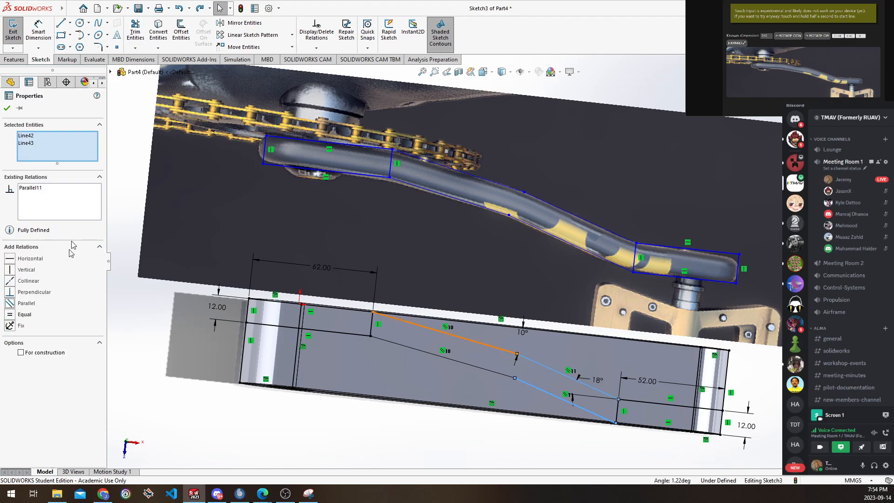
left_click(7, 108)
Try to add a distance dimension between the two parallel chainring-side sloped lines
left_click(38, 31)
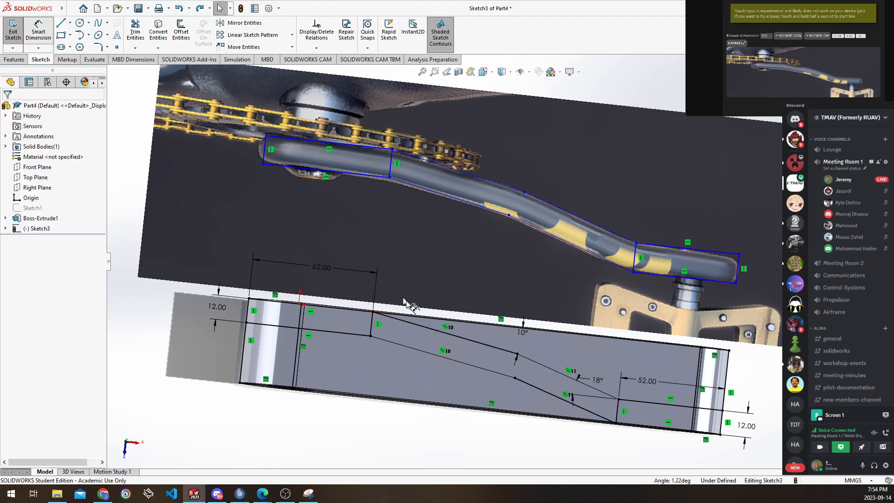
left_click(423, 353)
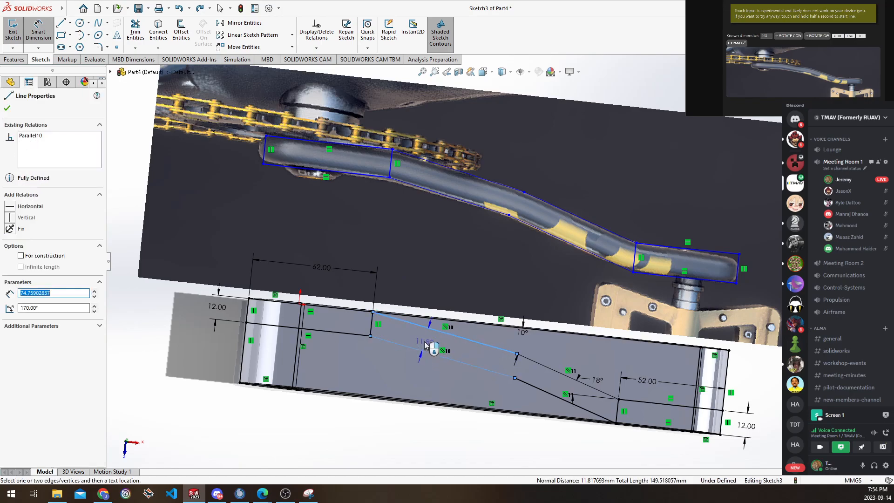
left_click(425, 343)
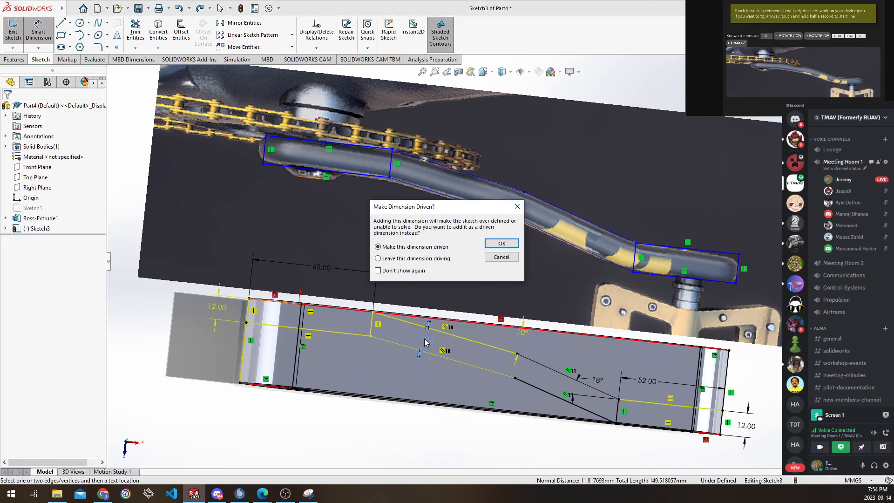
left_click(500, 258)
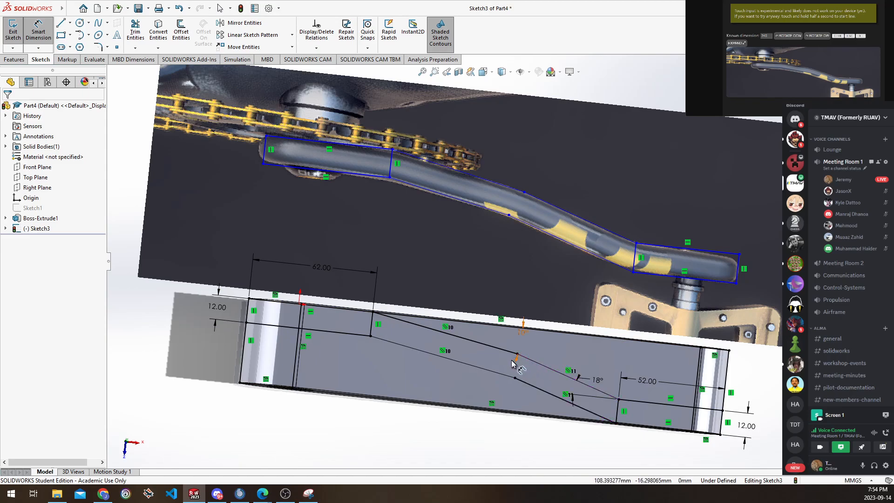
key("Escape")
Check the spacing between the upper and lower bend points and the definition of the points and lines around them
left_click(515, 379)
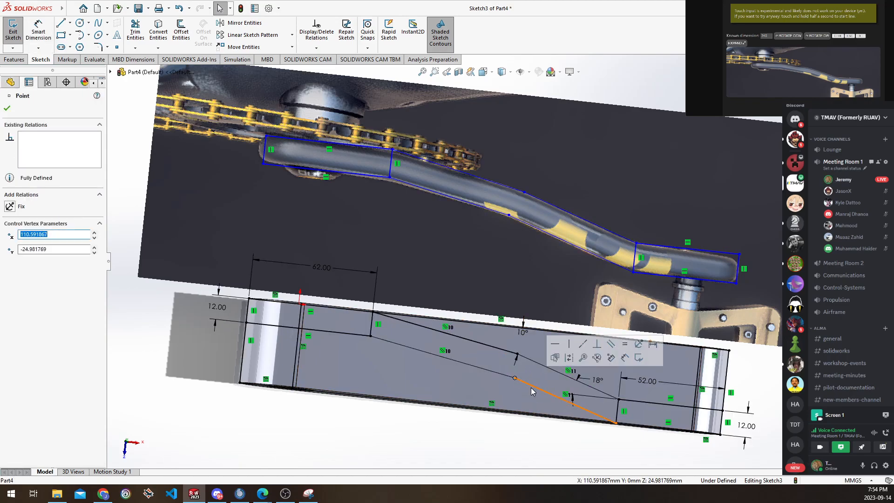
left_click(517, 354, "ctrl")
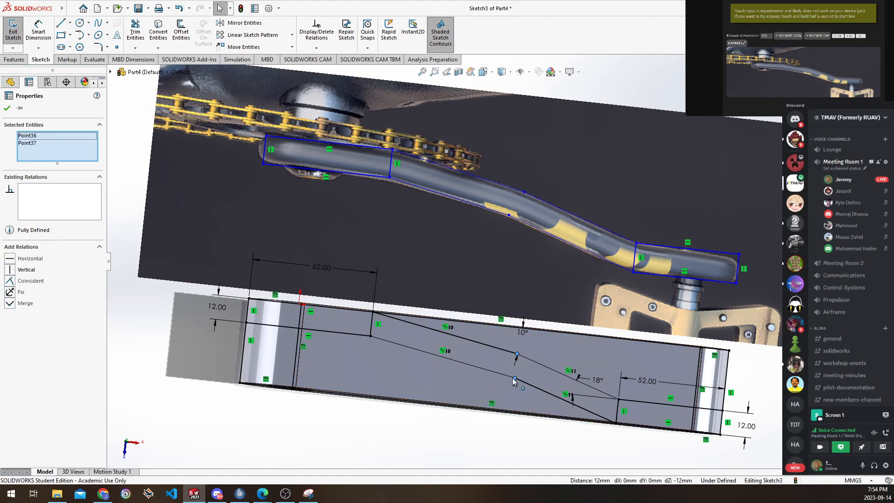
left_click(534, 446)
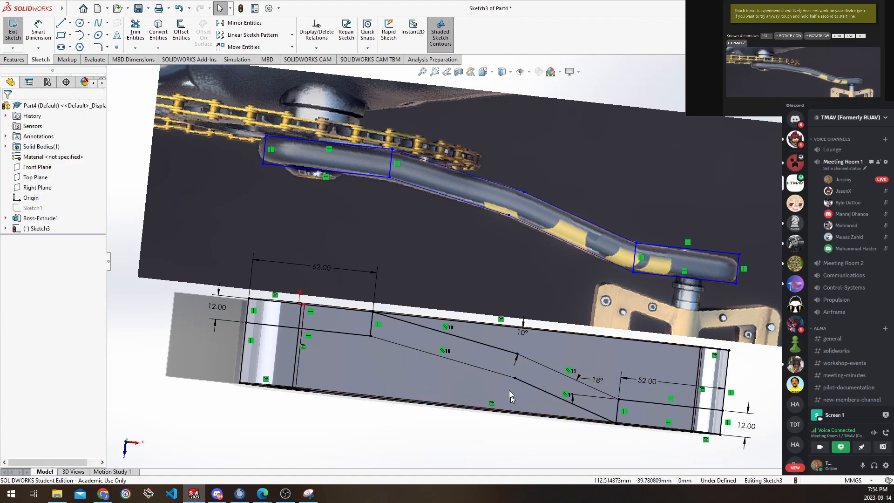
left_click(454, 356)
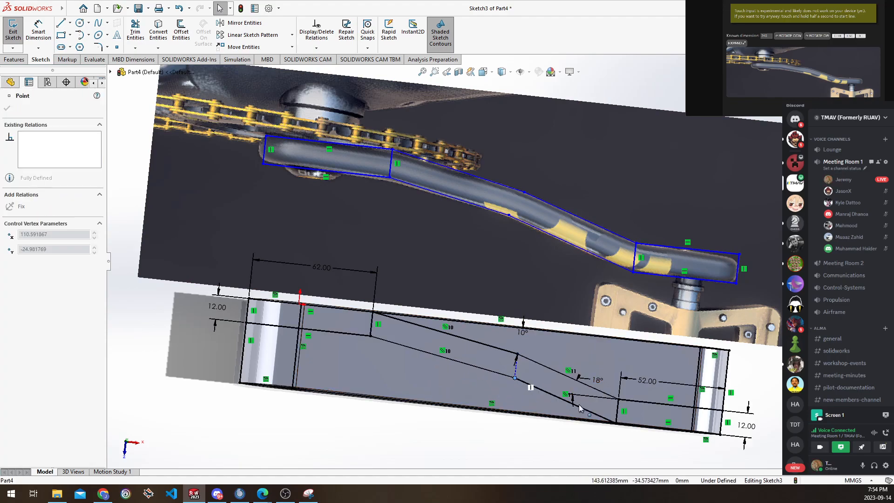
left_click(533, 387)
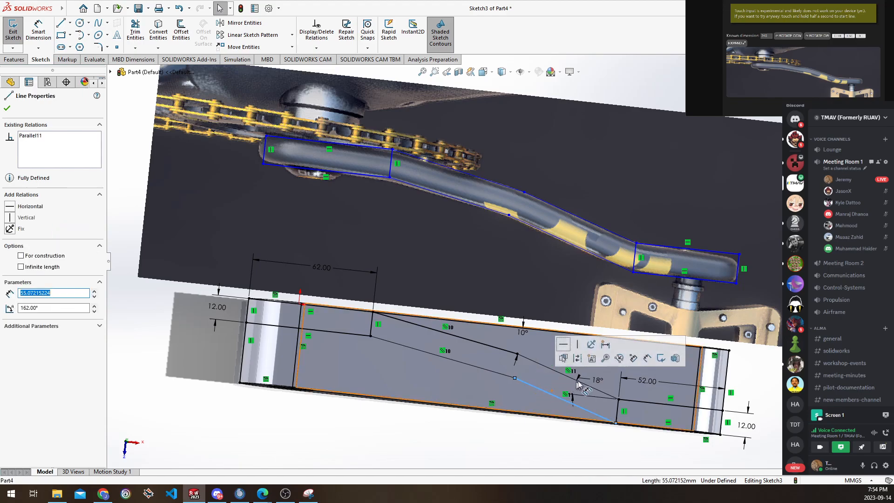
left_click(600, 440)
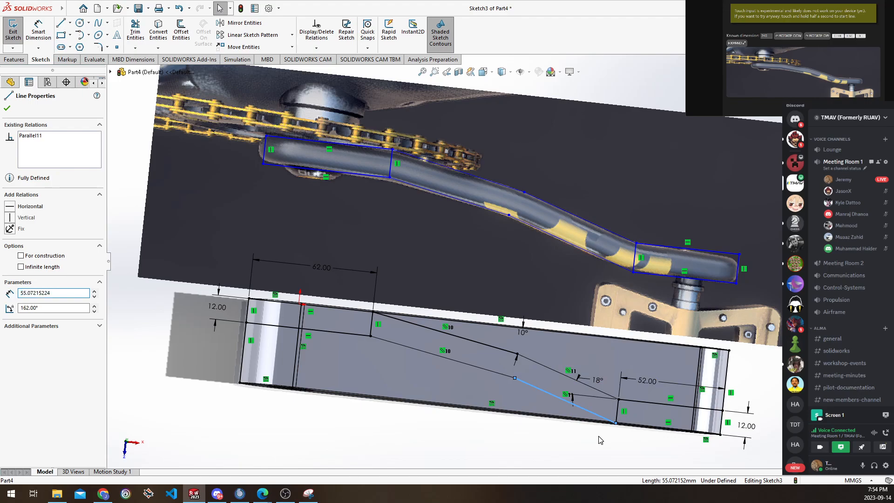
left_click(511, 380)
left_click(536, 442)
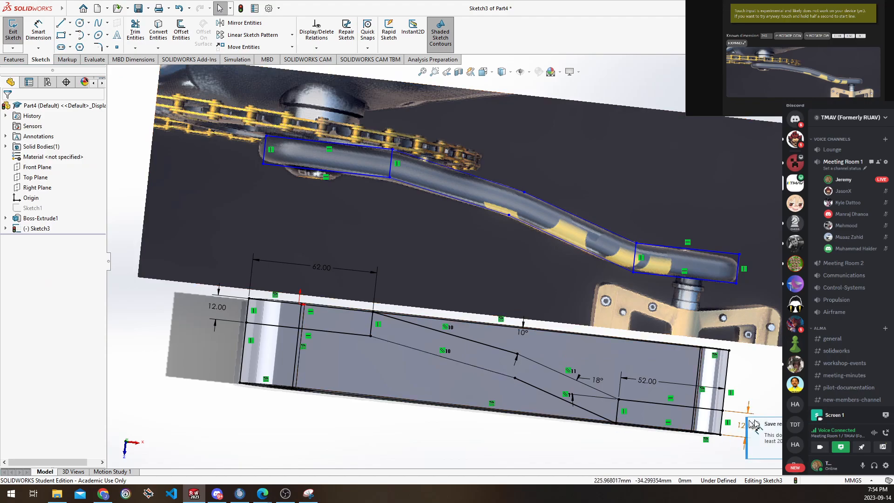
left_click(618, 406)
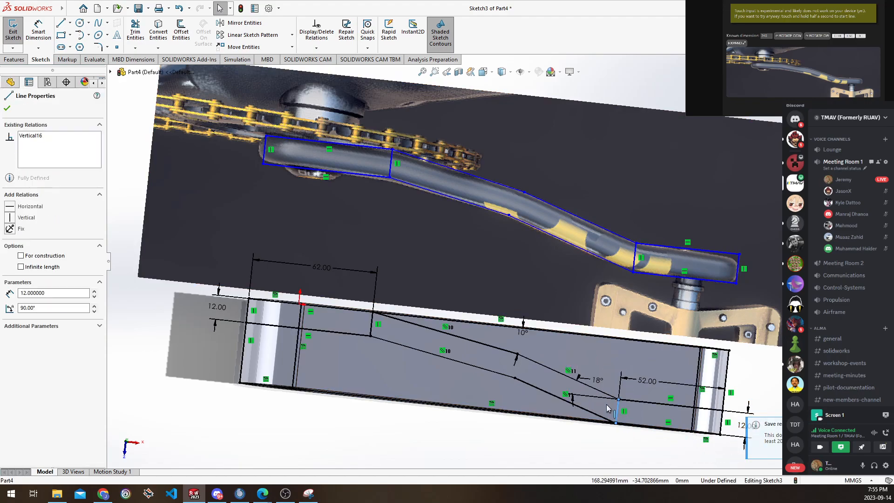
left_click(644, 454)
left_click(517, 354)
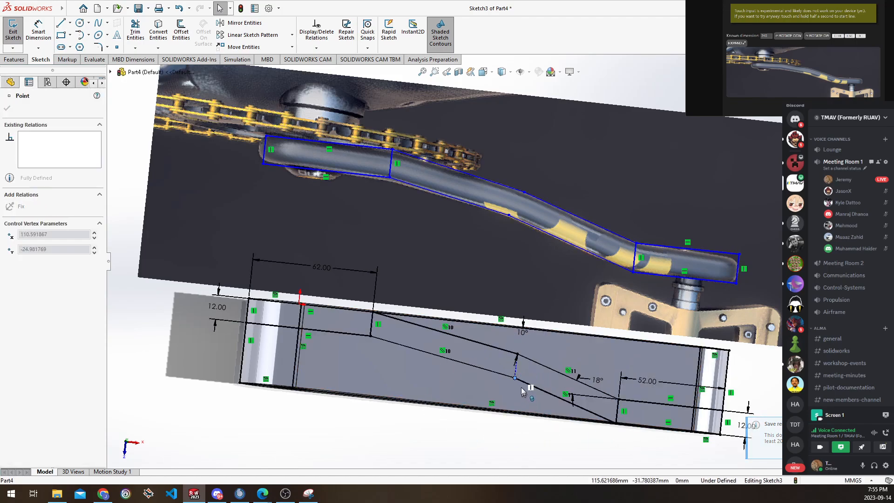
left_click(370, 336)
left_click(372, 312)
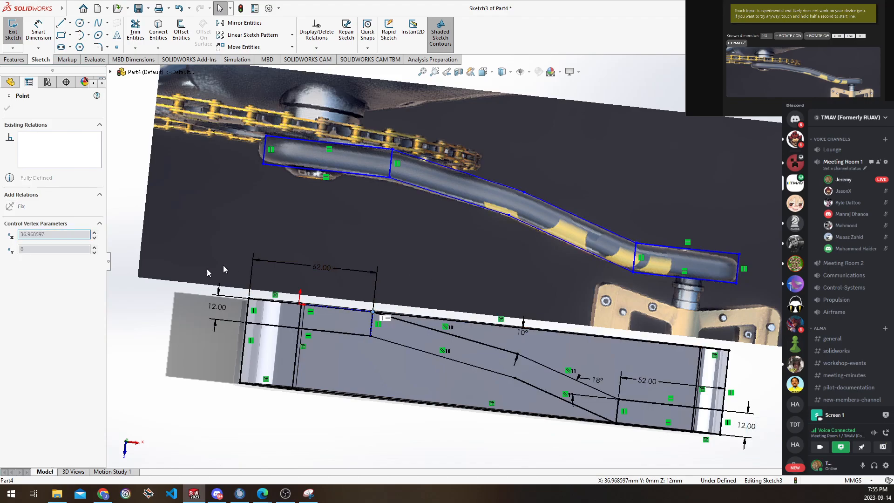
left_click(208, 311)
Delete the traced pedal-end rectangle lines over the reference picture
left_click_drag(745, 288, 738, 281)
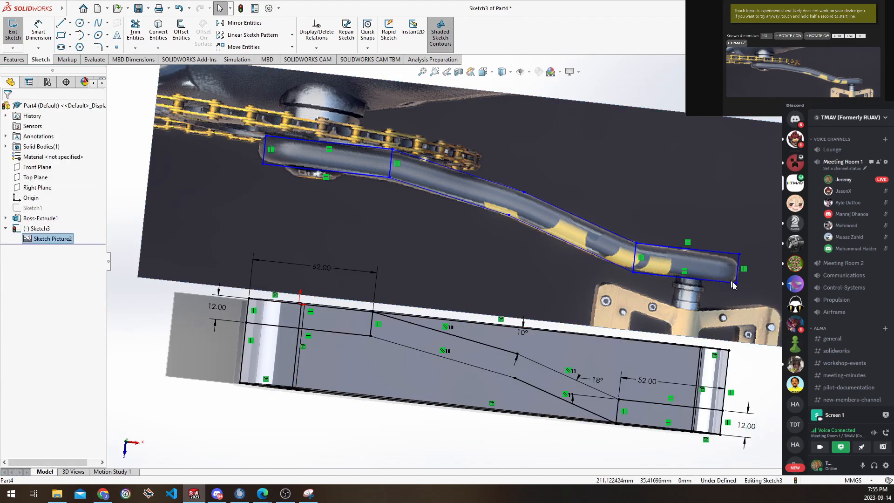
left_click(736, 280)
key("Delete")
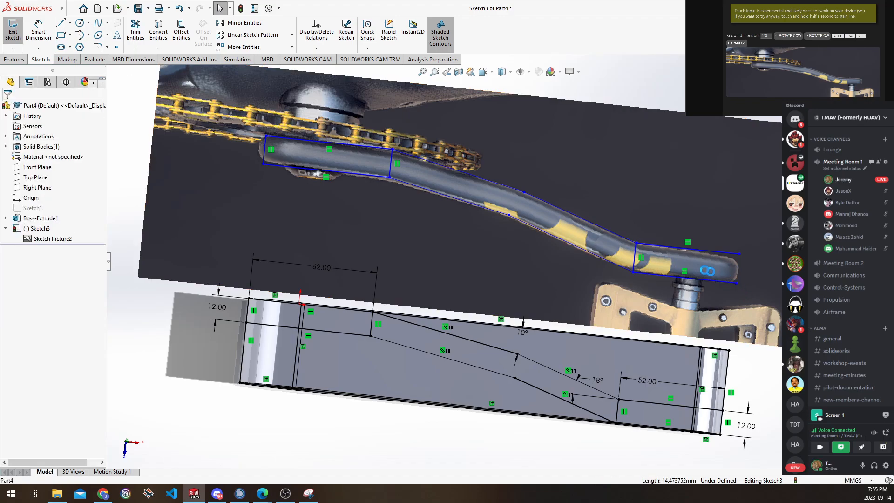
key("Delete")
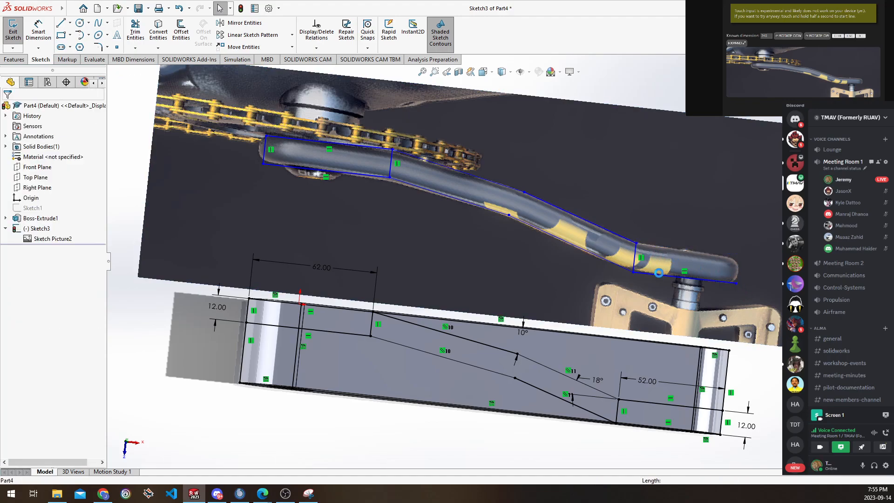
left_click(651, 273)
key("Delete")
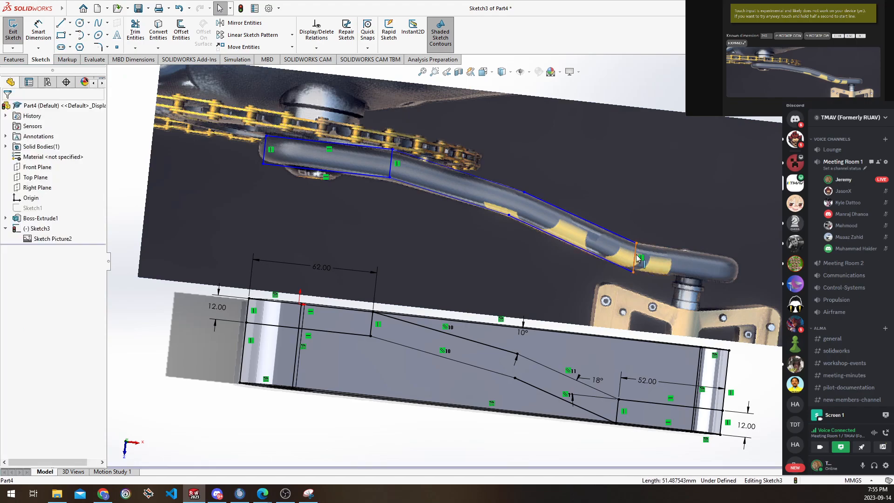
key("Delete")
Delete the traced upper and lower sloped lines along the middle of the pictured crank arm
left_click(520, 197)
key("Delete")
left_click(489, 181)
key("Delete")
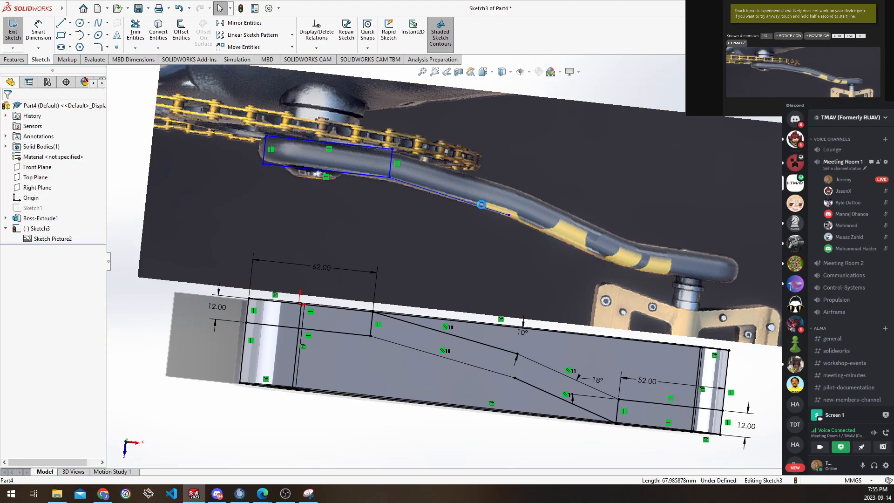
left_click(450, 205)
key("Delete")
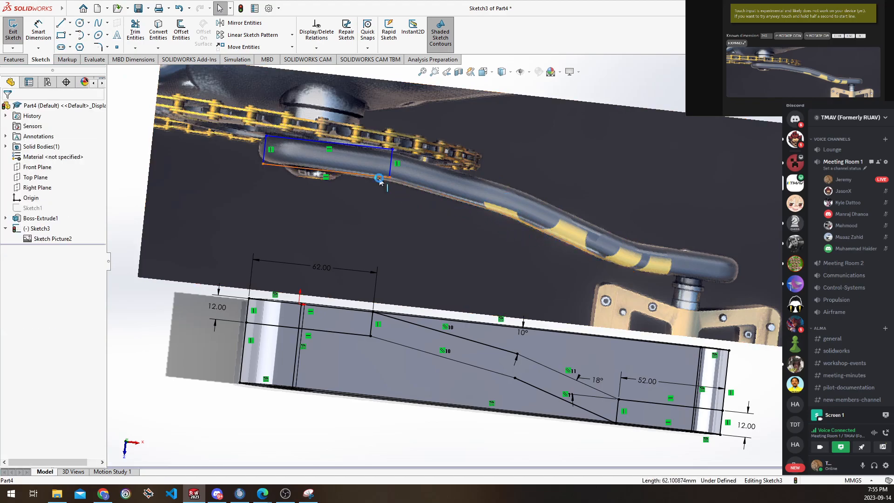
Delete the remaining traced rectangle lines over the chainring end of the pictured crank arm
left_click(385, 173)
key("Delete")
left_click(392, 163)
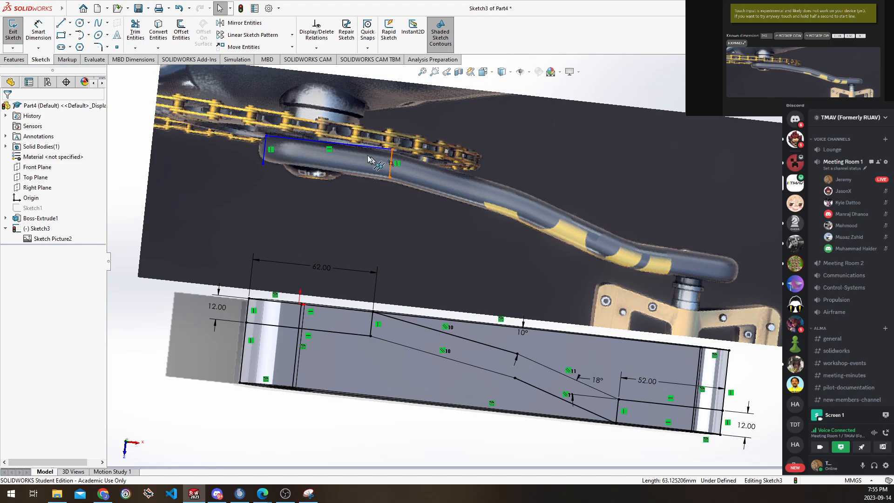
key("Delete")
left_click(504, 246)
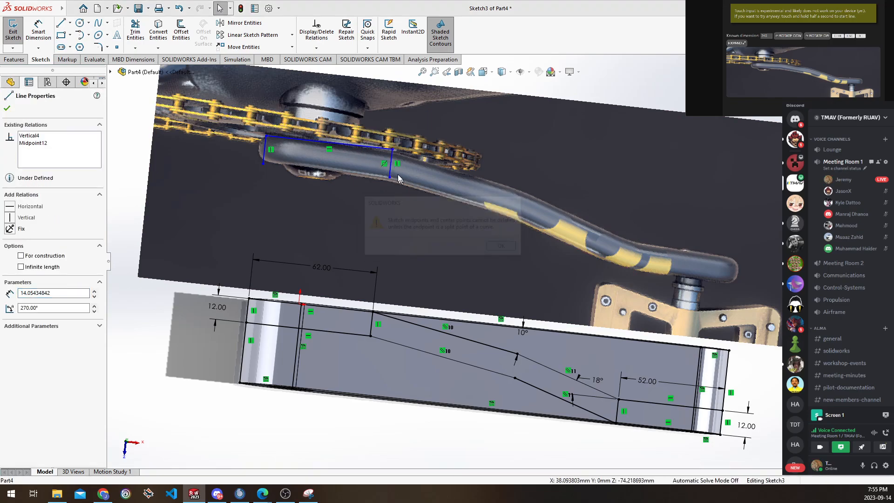
left_click(390, 155)
key("Delete")
left_click(378, 148)
key("Delete")
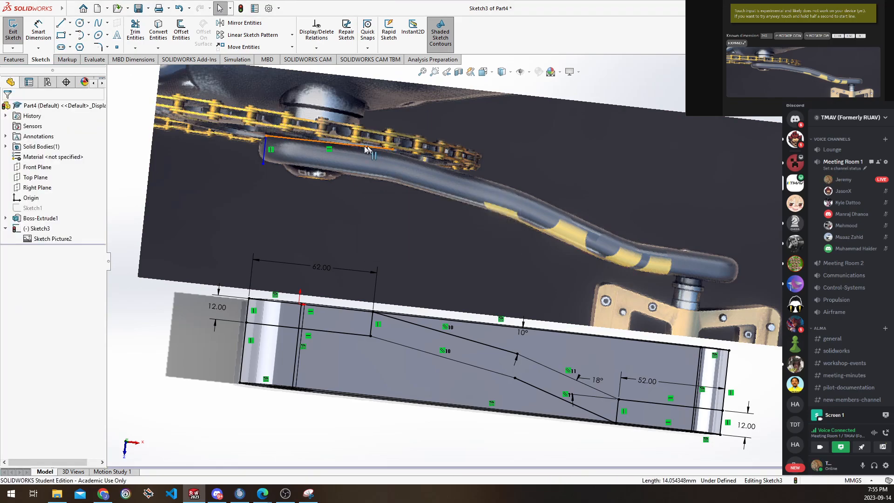
left_click(265, 147)
key("Delete")
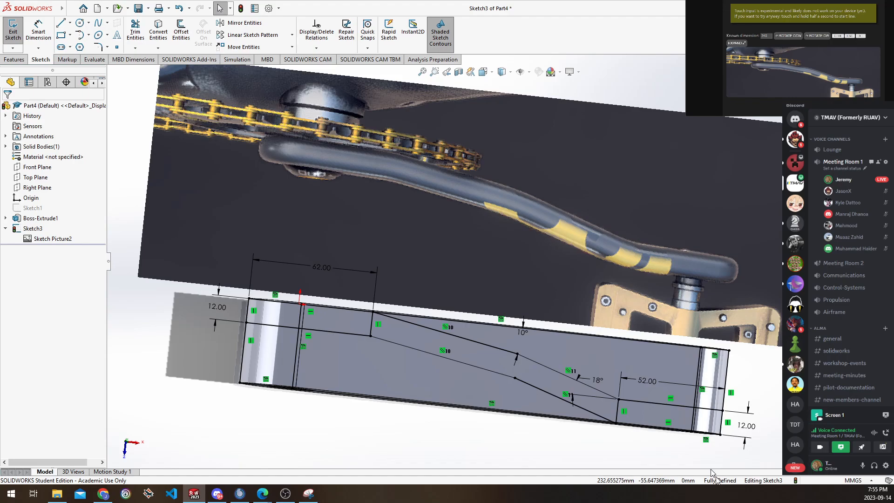
Delete the crank arm reference picture from the side profile sketch
left_click(52, 239)
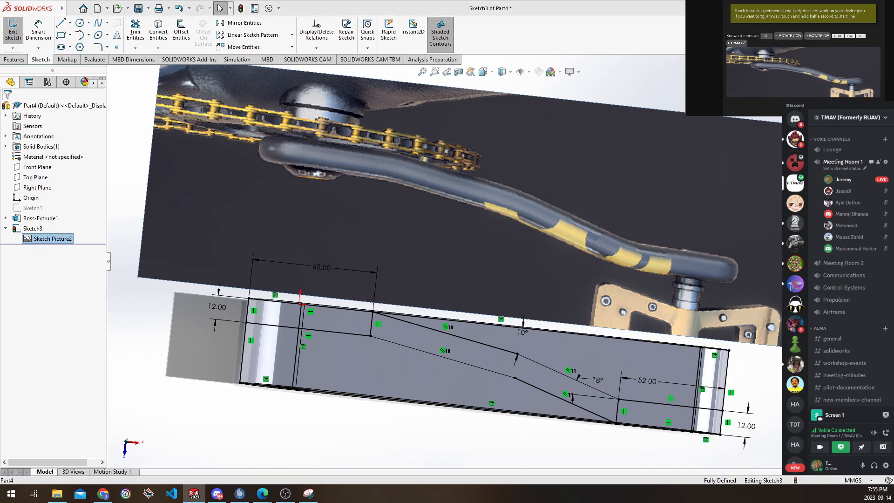
key("Delete")
mouse_move(514, 286)
middle_mouse_down("ctrl")
mouse_move(504, 270)
mouse_move(515, 312)
mouse_move(502, 310)
mouse_move(493, 287)
mouse_move(509, 323)
mouse_move(509, 212)
middle_mouse_up("ctrl")
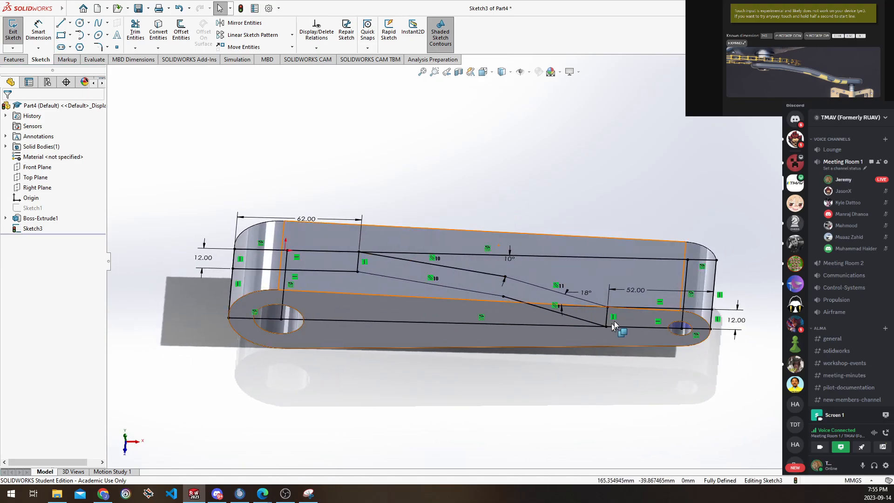
mouse_move(482, 266)
middle_mouse_down()
mouse_move(481, 194)
mouse_move(489, 241)
mouse_move(476, 285)
middle_mouse_up()
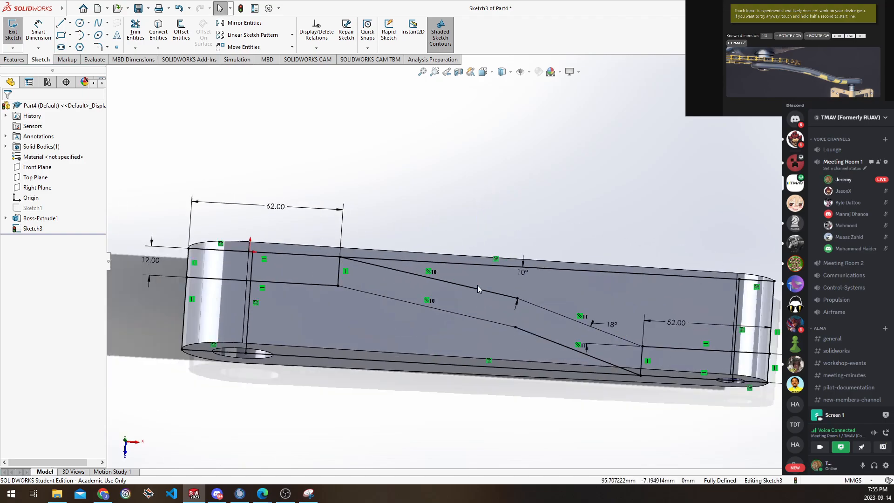
mouse_move(369, 283)
middle_mouse_down()
mouse_move(369, 220)
mouse_move(359, 355)
middle_mouse_up()
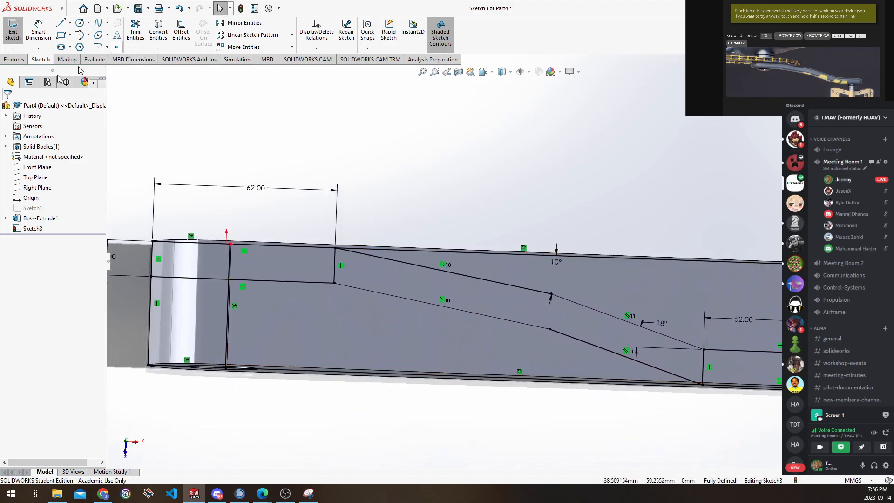
Set up a Mid Plane extruded cut from the side profile sketch using the four regions outside the bent arm shape
left_click(14, 60)
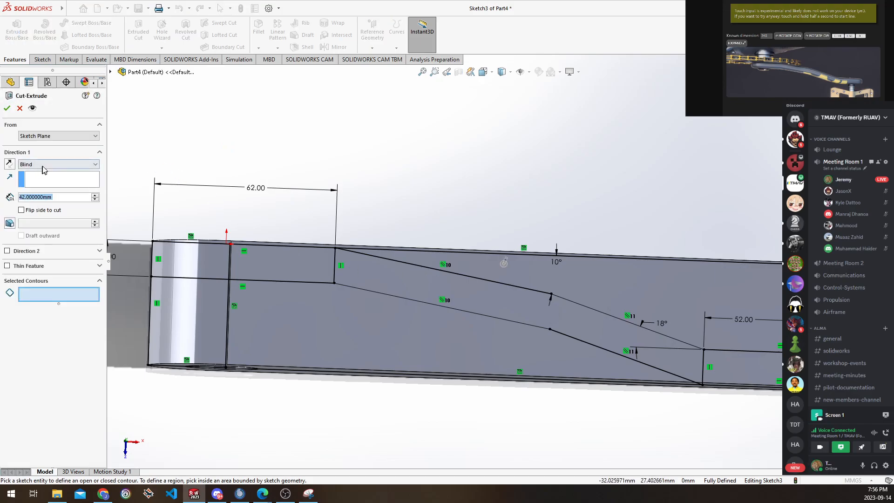
left_click(43, 169)
left_click(46, 219)
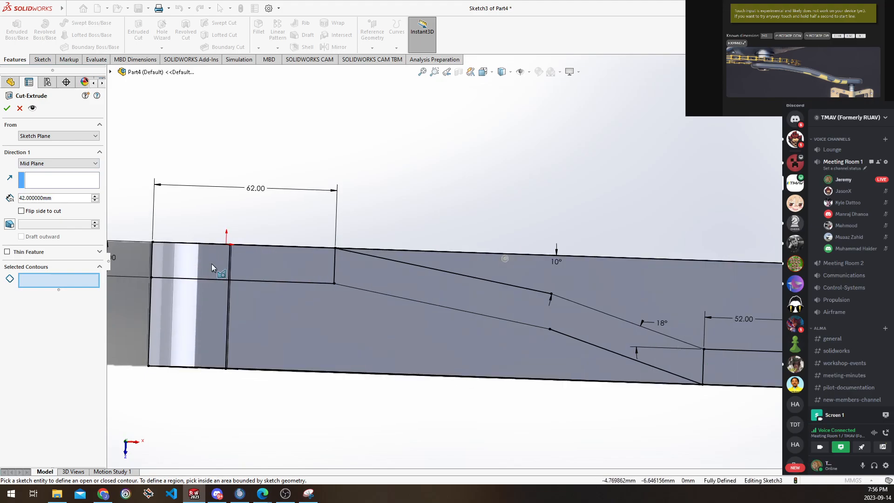
left_click(201, 324)
left_click(355, 343)
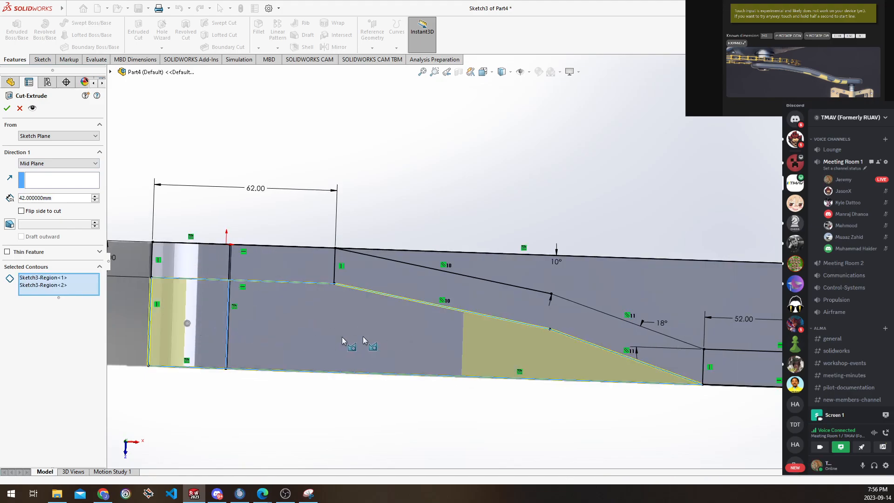
left_click(595, 293)
left_click(482, 315)
mouse_move(526, 269)
middle_mouse_down()
mouse_move(494, 213)
mouse_move(498, 124)
mouse_move(475, 95)
mouse_move(301, 113)
mouse_move(316, 97)
mouse_move(283, 251)
mouse_move(354, 232)
mouse_move(340, 229)
middle_mouse_up()
scroll(340, 229, "up", 1)
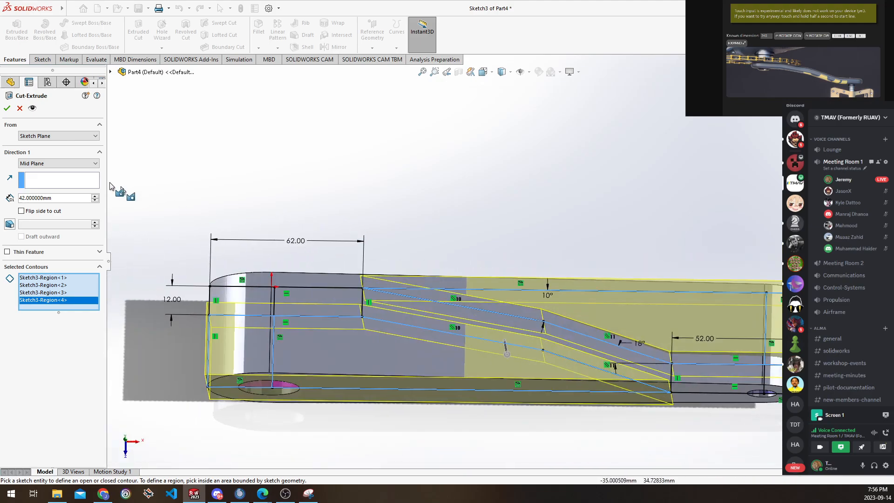
Change the cut's end condition to Through All - Both and complete it to leave only the bent arm
left_click(41, 167)
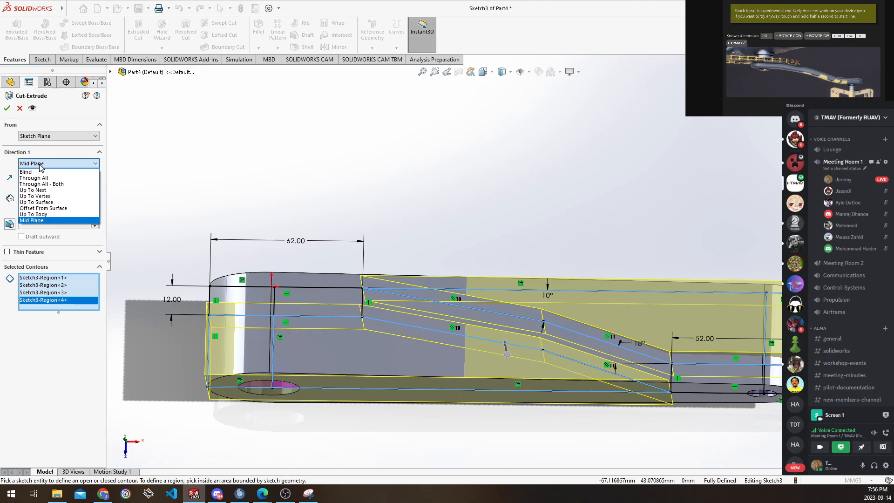
left_click(63, 184)
mouse_move(403, 270)
middle_mouse_down()
mouse_move(405, 225)
mouse_move(421, 232)
mouse_move(411, 347)
mouse_move(423, 268)
mouse_move(429, 387)
mouse_move(414, 262)
mouse_move(440, 262)
middle_mouse_up()
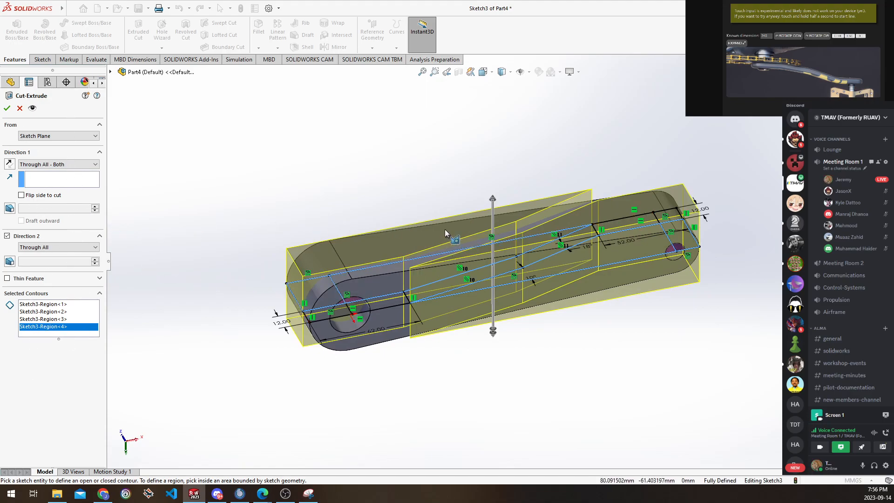
scroll(444, 229, "down", 5)
scroll(545, 292, "up", 5)
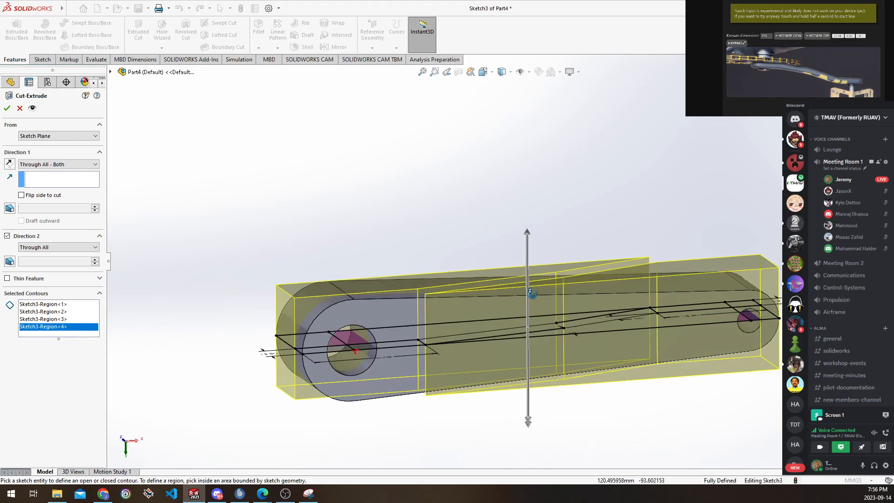
mouse_move(524, 308)
middle_mouse_down()
mouse_move(429, 266)
mouse_move(424, 254)
mouse_move(415, 326)
mouse_move(470, 260)
mouse_move(457, 242)
mouse_move(454, 249)
middle_mouse_up()
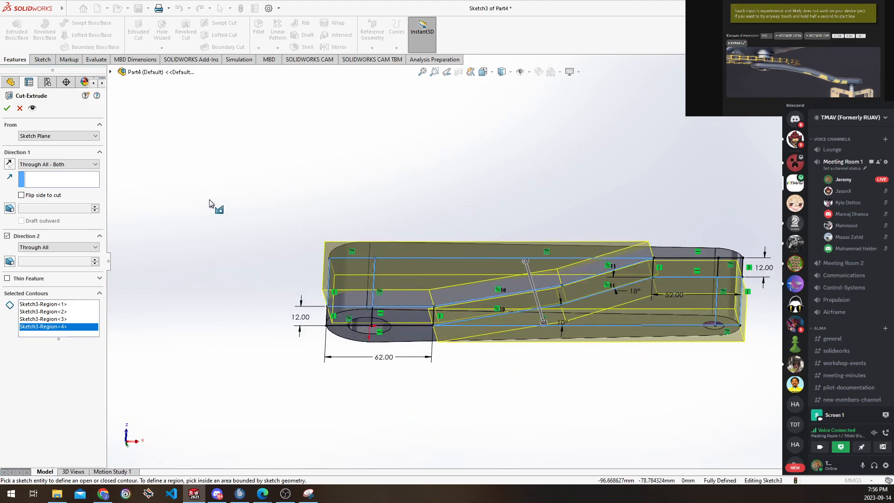
left_click(6, 108)
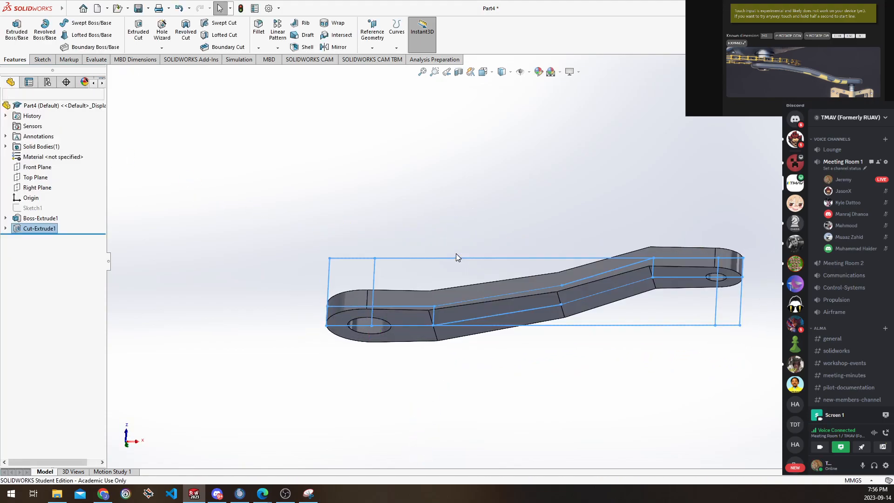
Start a constant-size fillet on the three transverse bend edges of one broad face of the crank arm
middle_click_drag(499, 254, 572, 319)
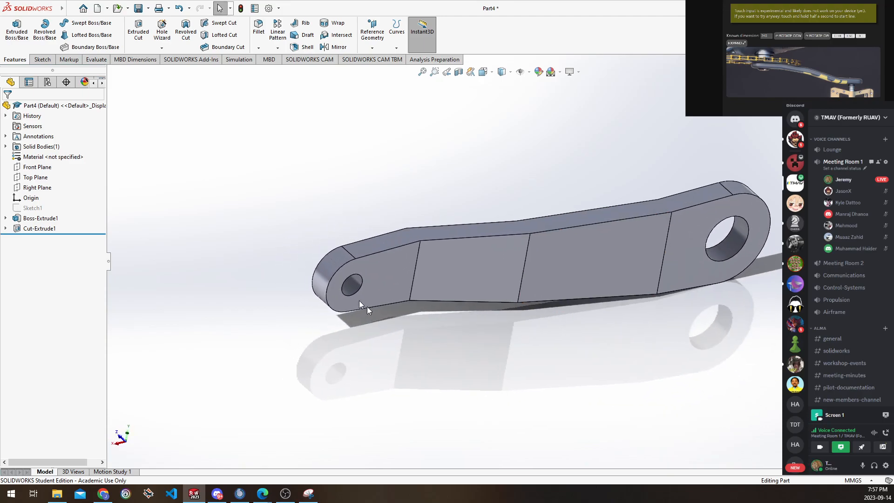
left_click(467, 250)
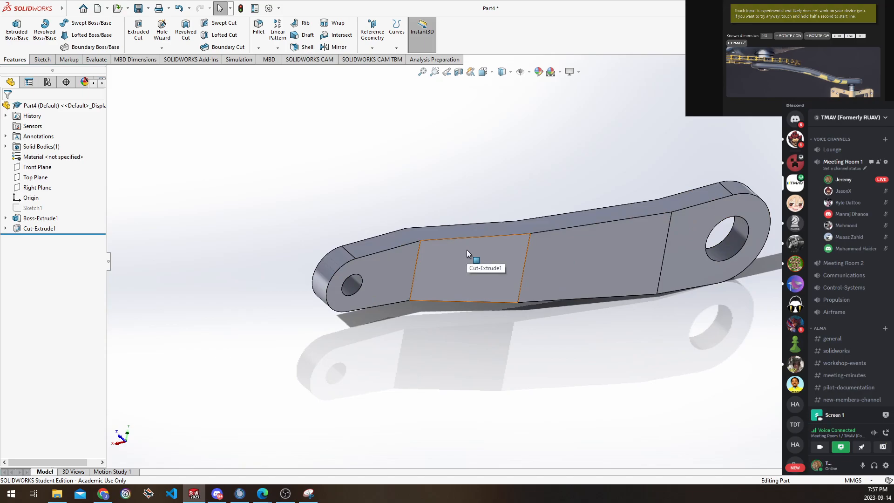
middle_click_drag(529, 206, 551, 206)
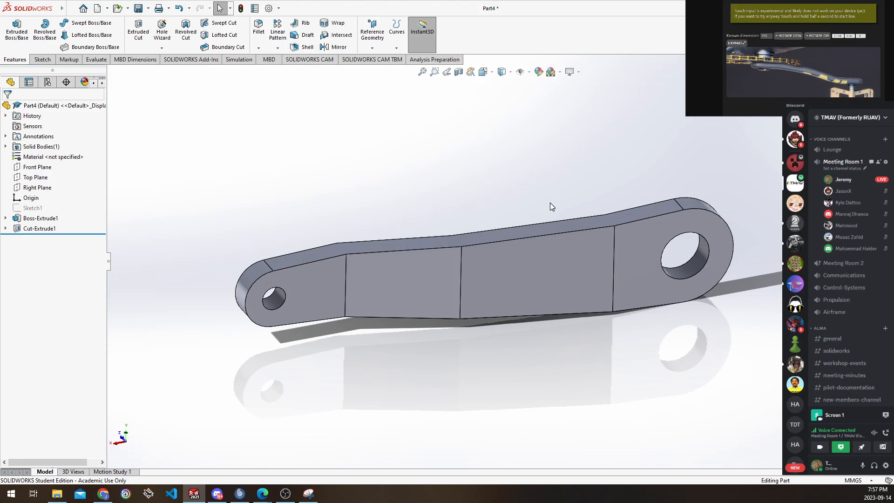
middle_click_drag(551, 207, 517, 200)
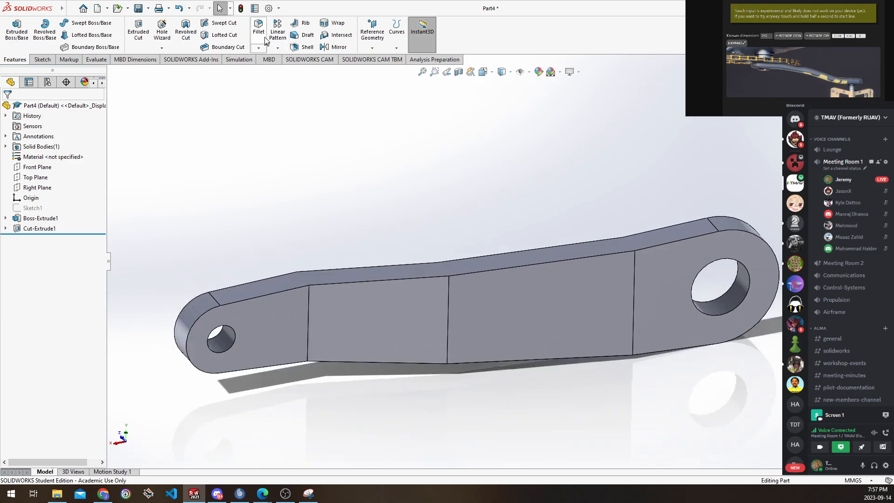
left_click(309, 310)
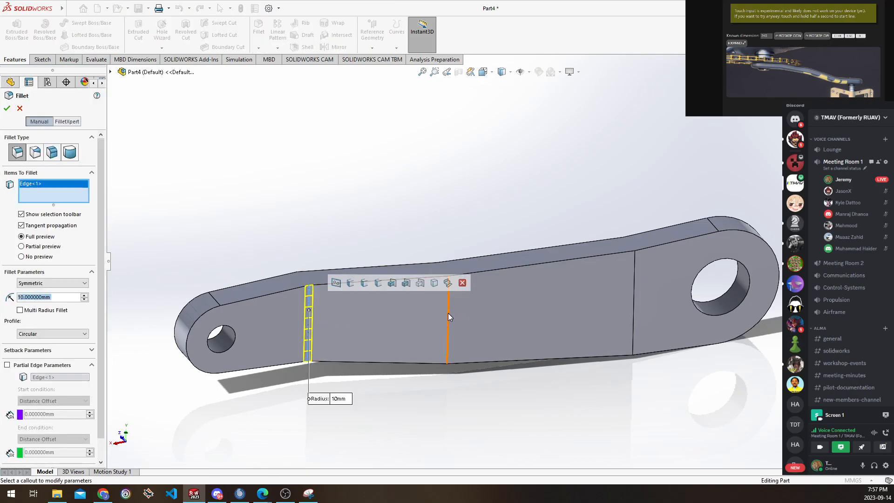
left_click(448, 313)
left_click(633, 306)
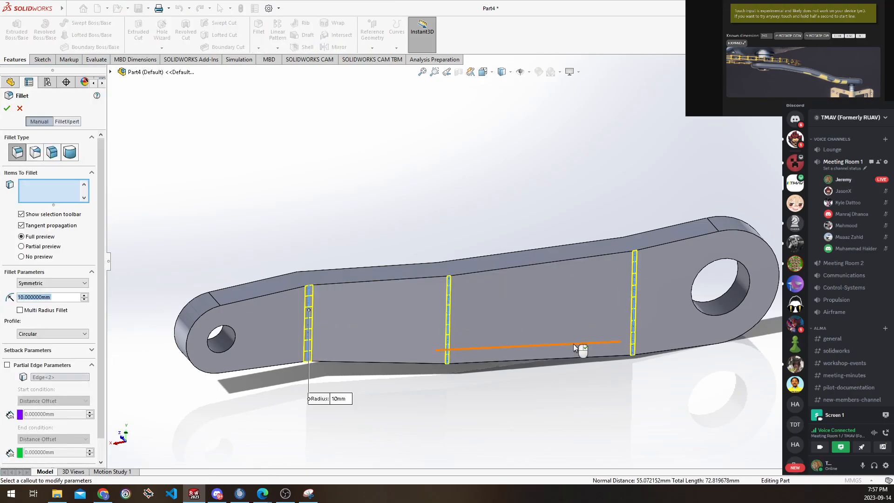
Set the bend fillet's radius to 140 mm
left_click(84, 296)
left_click(84, 296)
left_click(84, 296)
left_click(84, 296)
left_click(84, 296)
left_click(84, 296)
left_click(84, 296)
left_click(84, 297)
left_click(84, 297)
left_click(84, 296)
left_click(84, 297)
left_click(84, 296)
left_click(84, 297)
Add the three bend edges on the opposite broad face to the fillet and apply it
middle_click_drag(339, 200, 294, 335)
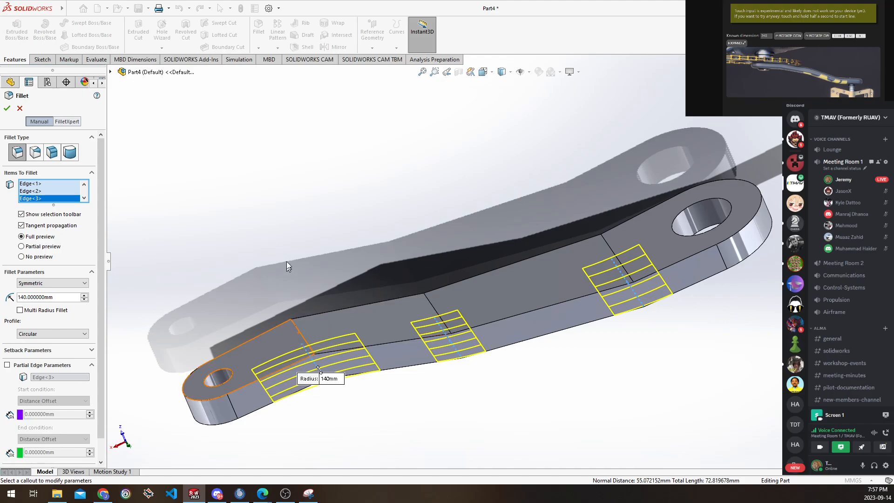
middle_click_drag(286, 264, 277, 241)
left_click(301, 336)
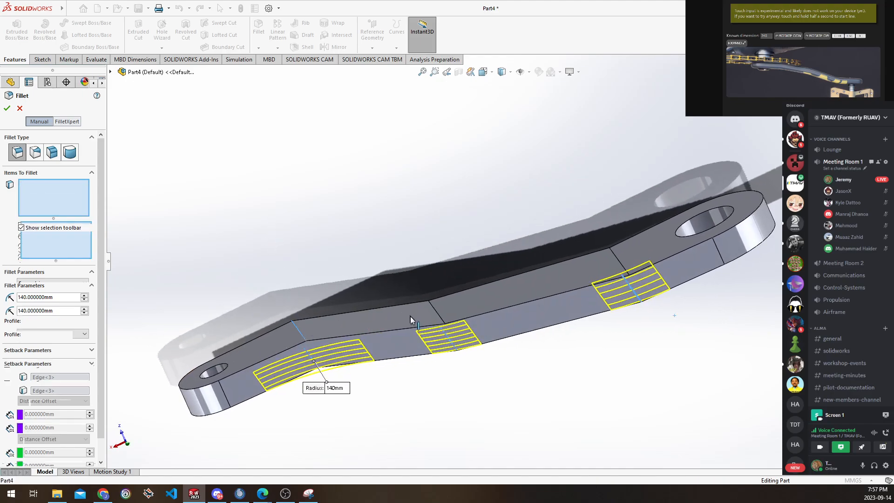
left_click(439, 316)
left_click(621, 262)
middle_click_drag(459, 240, 438, 145)
left_click(9, 109)
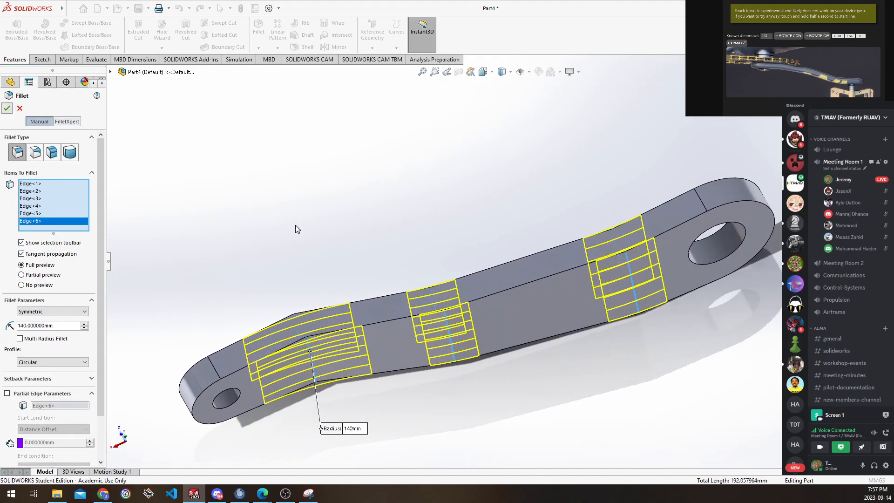
middle_click_drag(295, 225, 438, 299)
key("Escape")
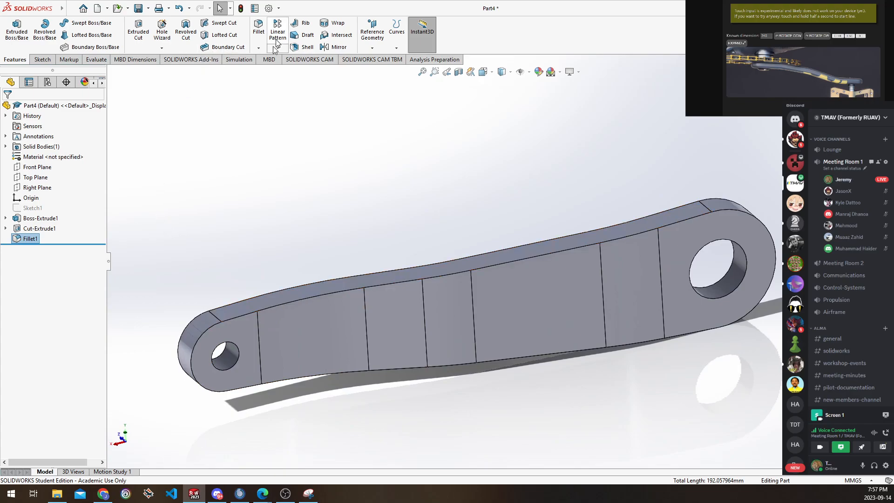
key("Escape")
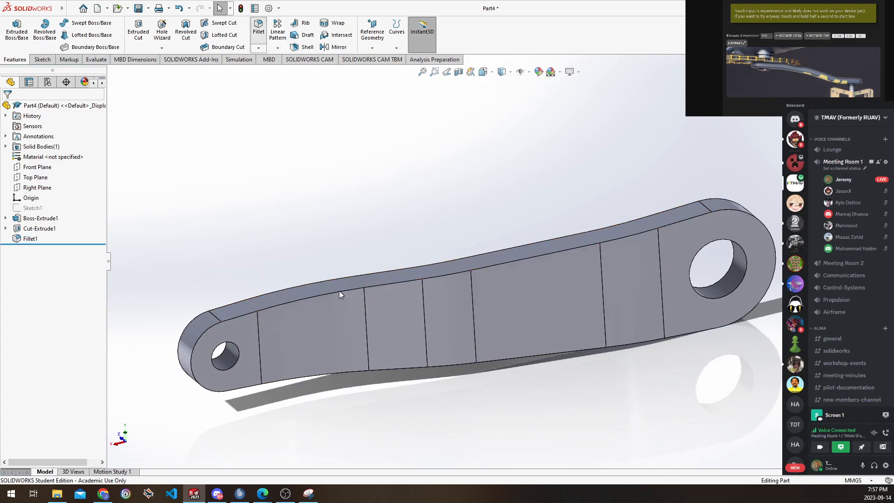
Start another fillet on the long outline edges of both broad faces, with tangent propagation around the arm
key("Return")
left_click(339, 290)
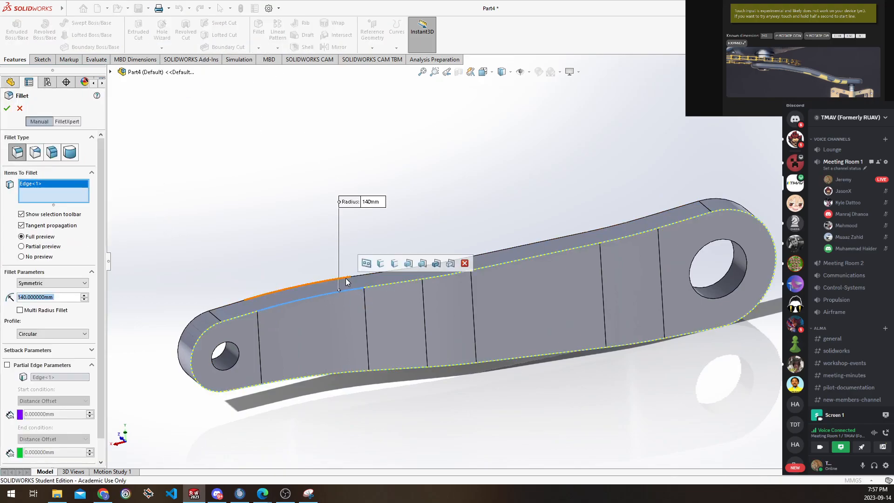
left_click(346, 278)
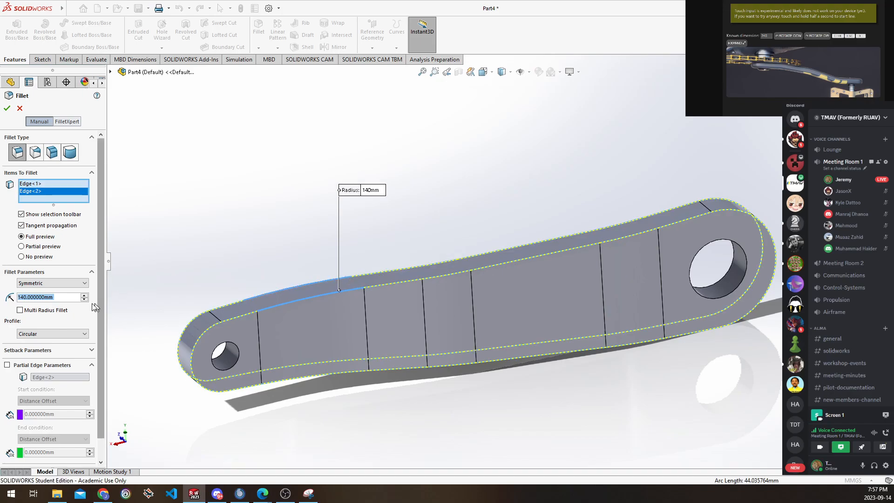
Try fillet radii of 1, 2, 3, 4 and 5 mm on the arm's outline edges
type("1")
key("Return")
type("2")
key("Return")
type("3")
key("Return")
type("4")
key("Return")
type("5")
key("Return")
middle_click_drag(203, 266, 250, 310)
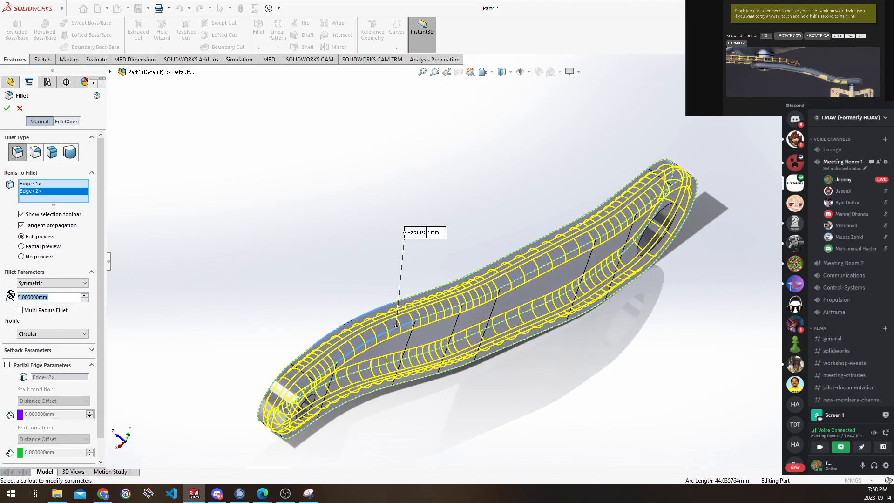
Set the outline edge fillet's radius to 6 mm and apply it
type("6")
key("Return")
middle_click_drag(297, 300, 349, 358)
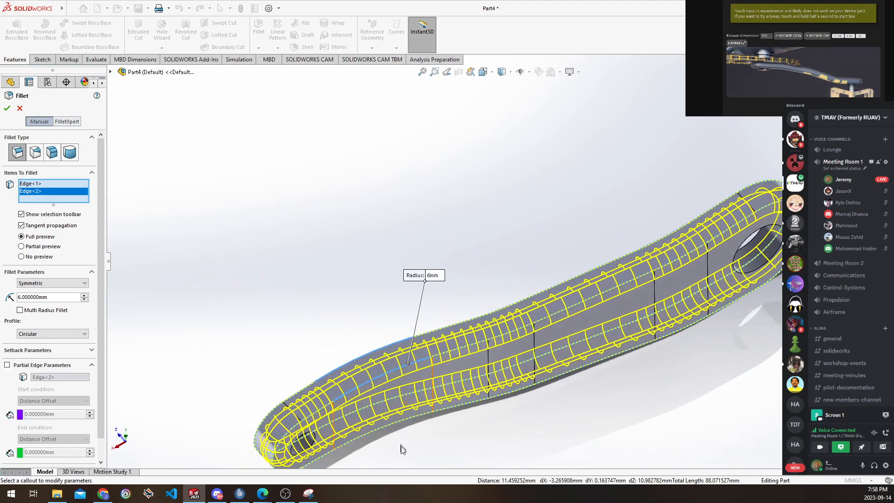
middle_click_drag(437, 439, 310, 332)
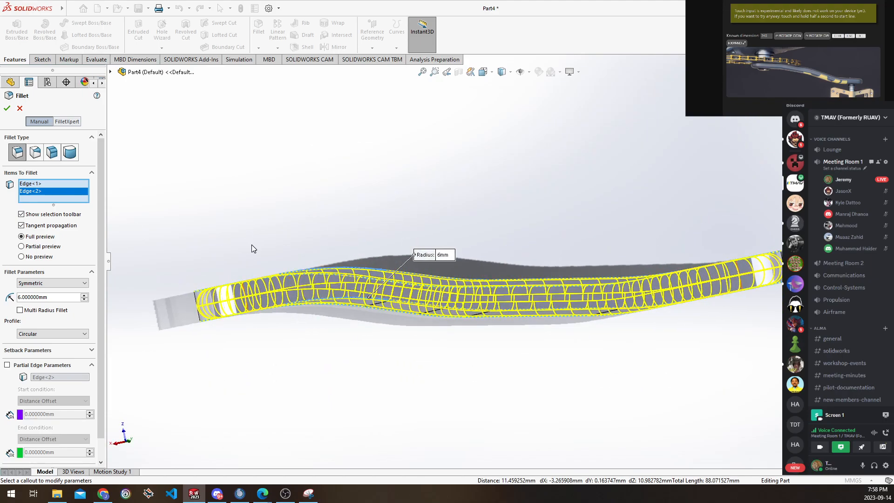
left_click(8, 111)
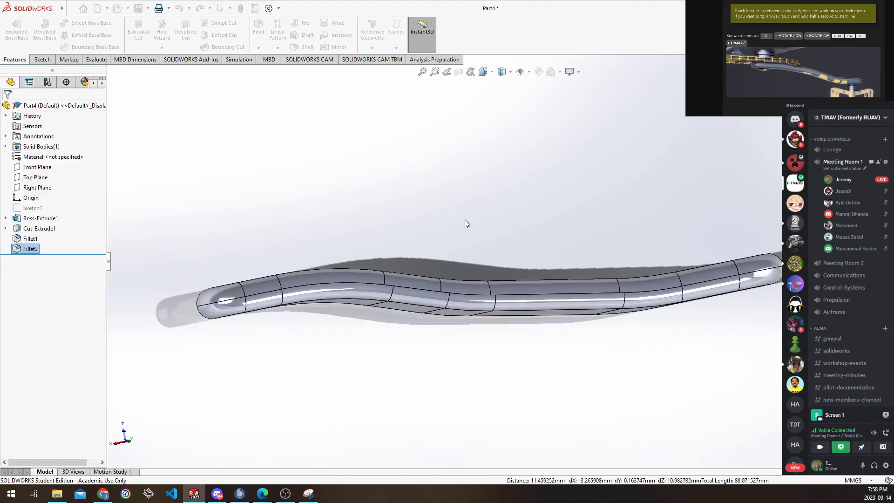
Display the crank arm shaded without its edges and inspect the rounded surfaces
middle_click_drag(464, 220, 509, 219)
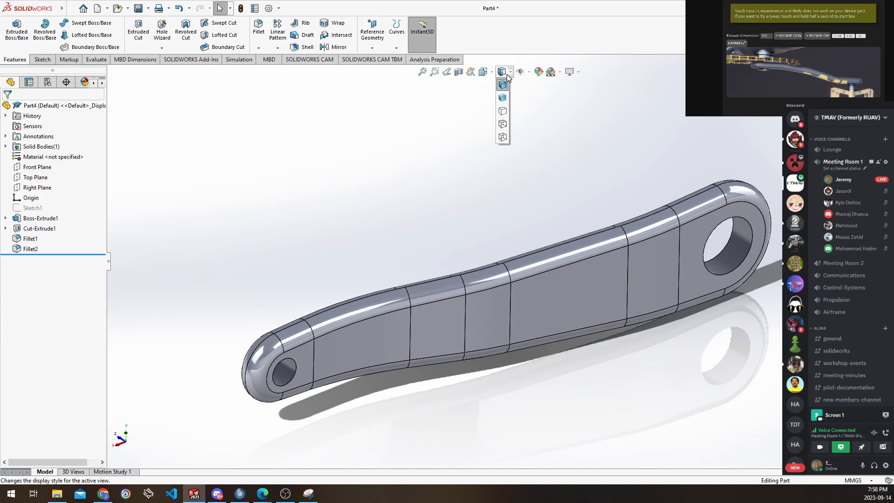
mouse_move(503, 71)
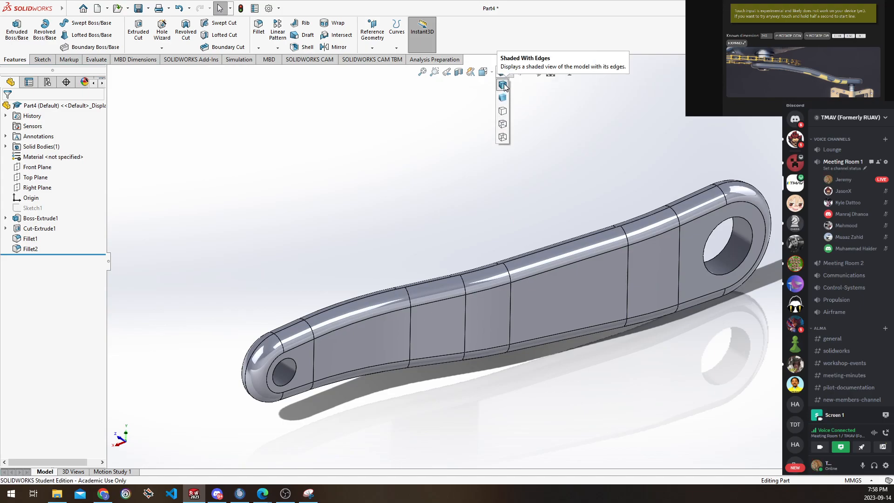
left_click(502, 97)
middle_click_drag(531, 191, 500, 209)
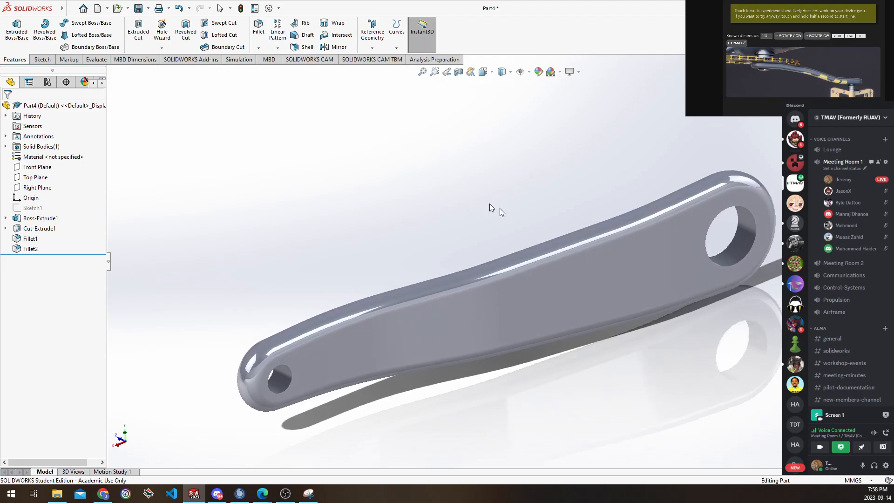
Display the crank arm with Hidden Lines Removed and with Hidden Lines Visible to compare the two styles
left_click(510, 71)
left_click(503, 122)
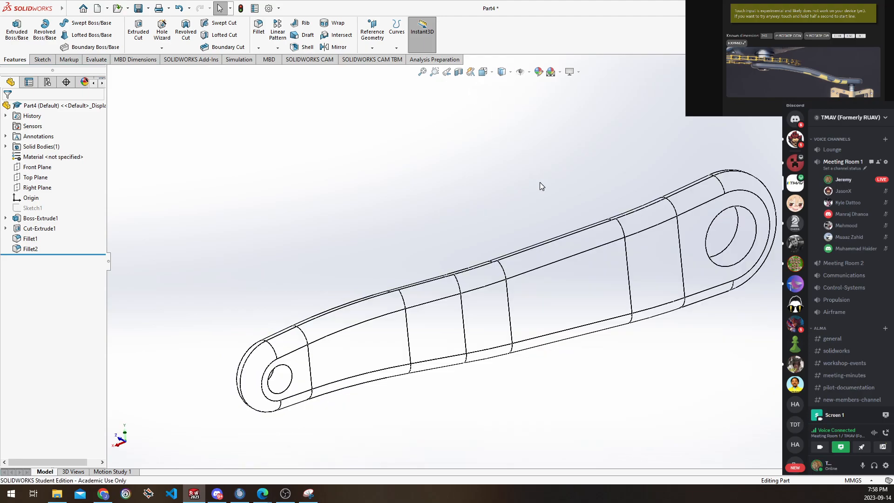
middle_click_drag(468, 207, 511, 97)
left_click(503, 72)
left_click(503, 127)
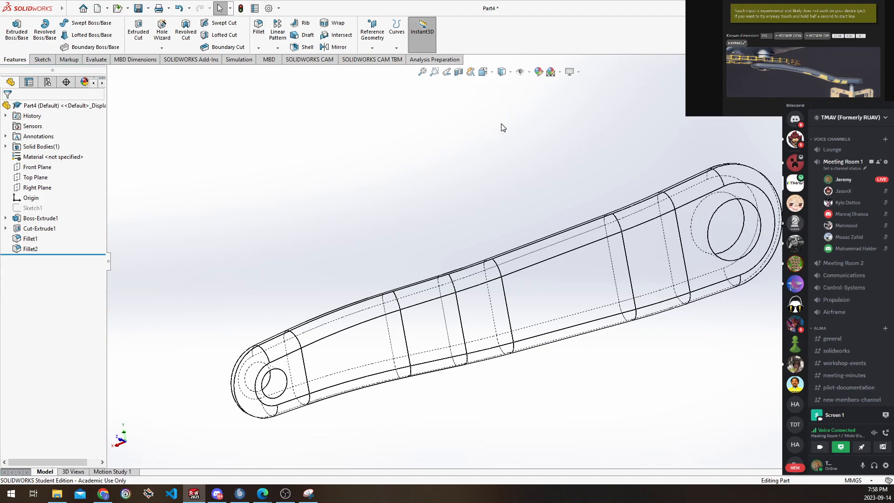
middle_click_drag(506, 162, 481, 156)
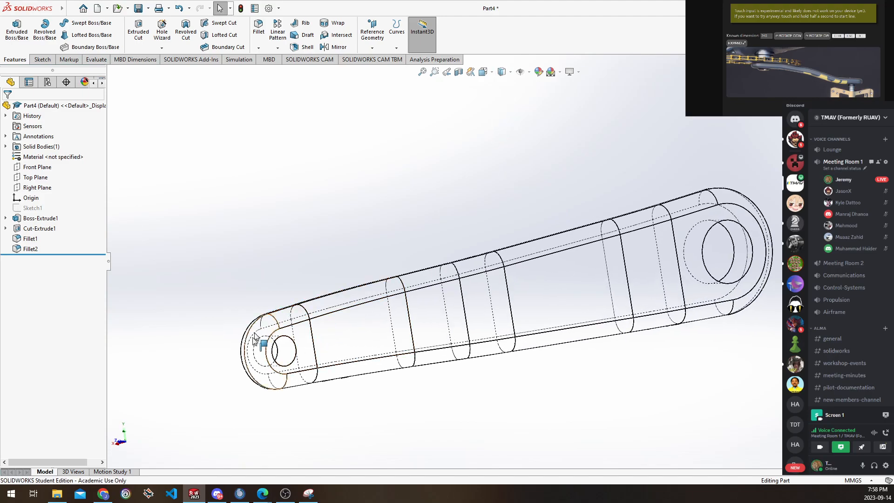
Display the crank arm in Wireframe and examine it from another angle
left_click(484, 72)
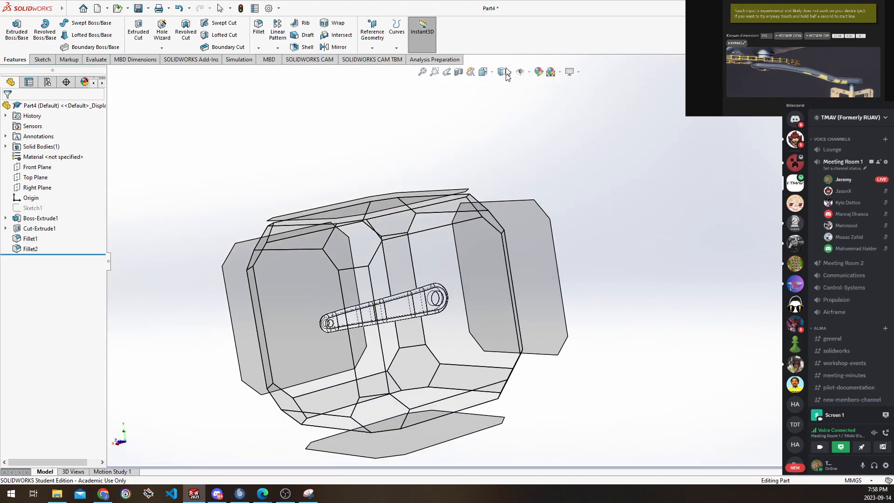
left_click(510, 72)
left_click(504, 138)
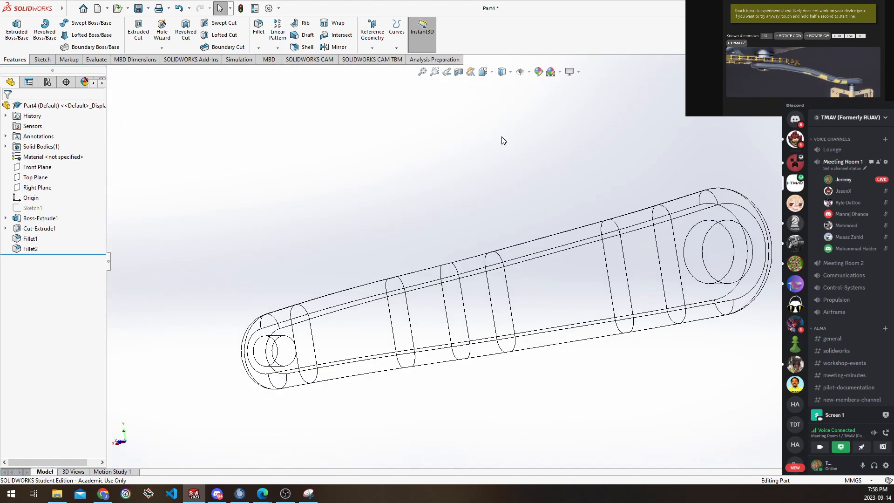
middle_click_drag(458, 252, 412, 258)
middle_click_drag(477, 238, 426, 238)
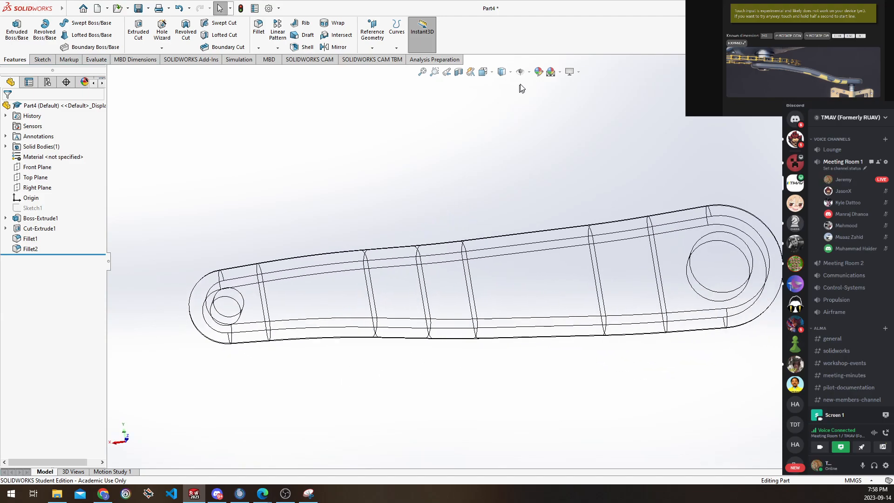
Display the crank arm Shaded With Edges and view it from several angles
left_click(508, 89)
mouse_move(472, 216)
middle_mouse_down()
mouse_move(478, 160)
mouse_move(475, 176)
mouse_move(513, 196)
mouse_move(445, 193)
mouse_move(505, 197)
mouse_move(496, 251)
mouse_move(463, 219)
mouse_move(456, 136)
mouse_move(493, 146)
middle_mouse_up()
scroll(646, 180, "up", 1)
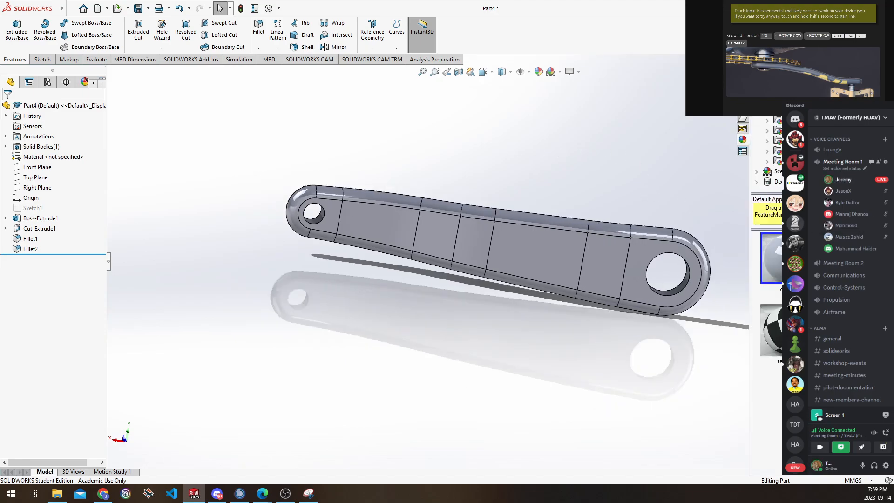
mouse_move(612, 209)
middle_mouse_down()
mouse_move(567, 226)
mouse_move(584, 201)
mouse_move(500, 236)
mouse_move(511, 213)
mouse_move(576, 198)
middle_mouse_up()
scroll(778, 152, "up", 2)
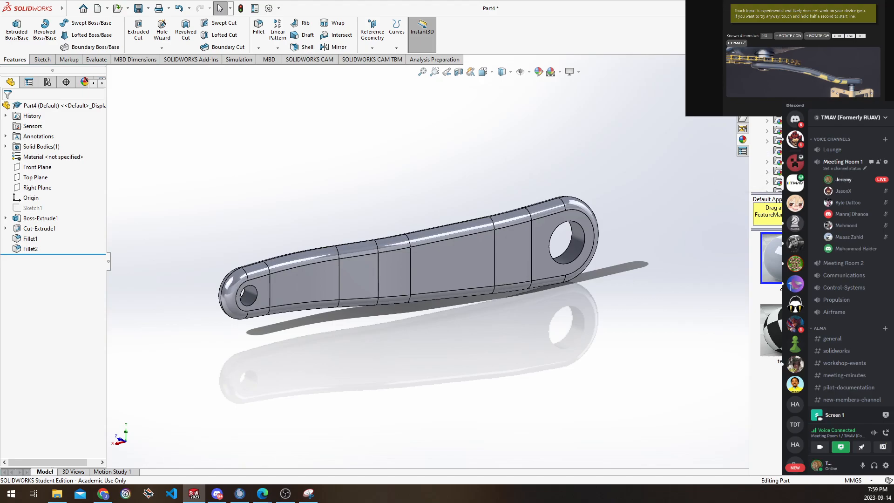
Browse the carbon fiber appearances in the library and the material options available for the part
scroll(774, 135, "up", 3)
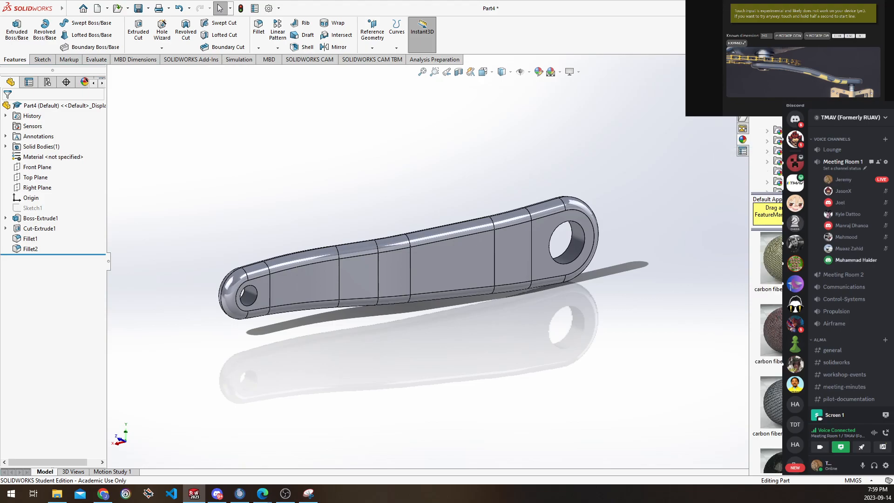
scroll(767, 352, "down", 1)
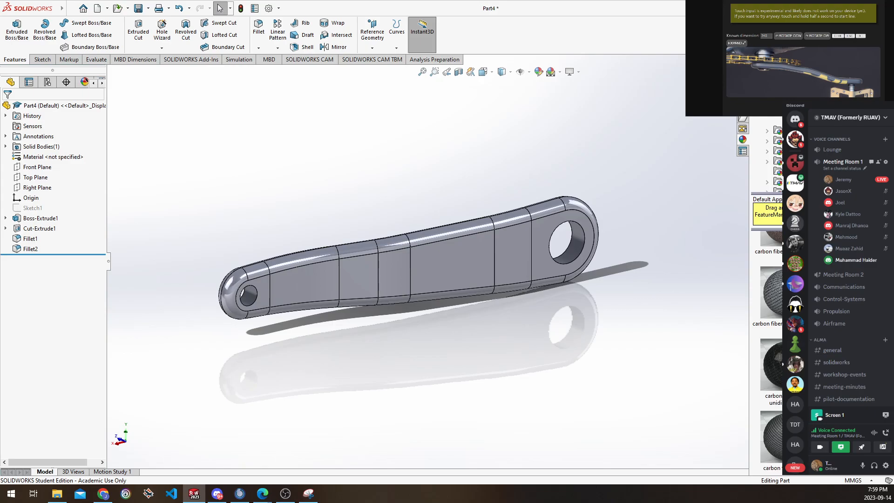
left_click_drag(801, 440, 717, 282)
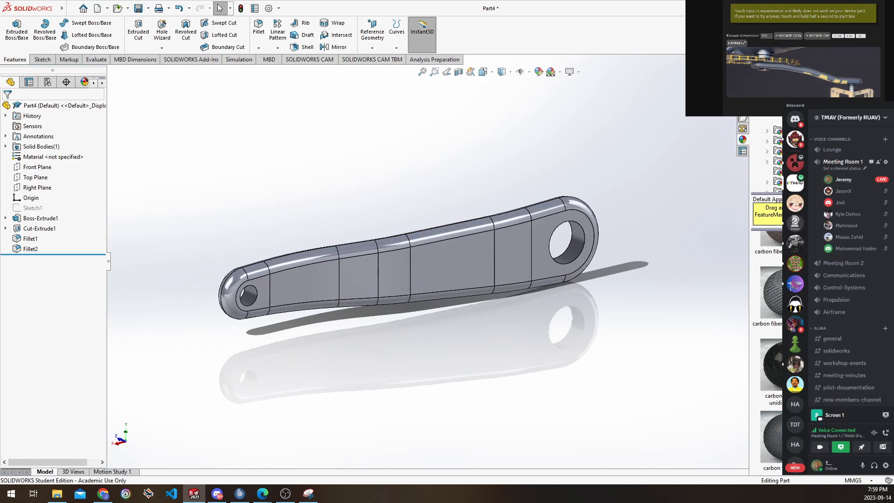
right_click(42, 156)
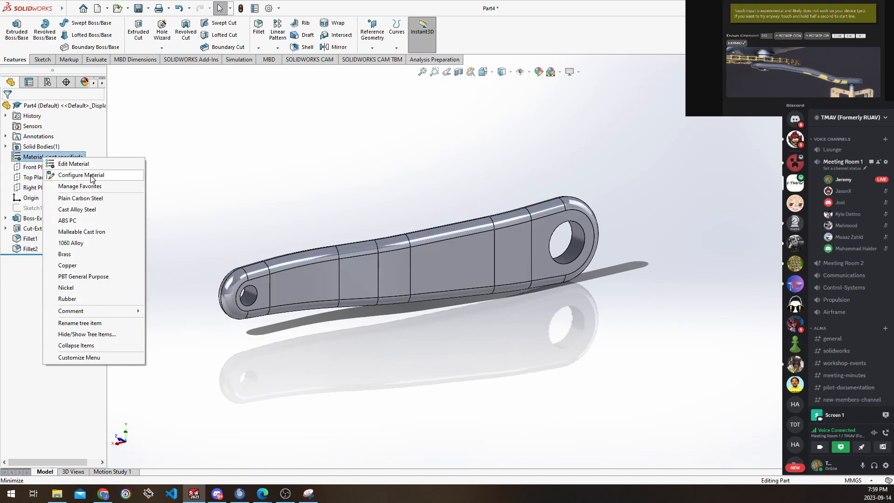
left_click(25, 158)
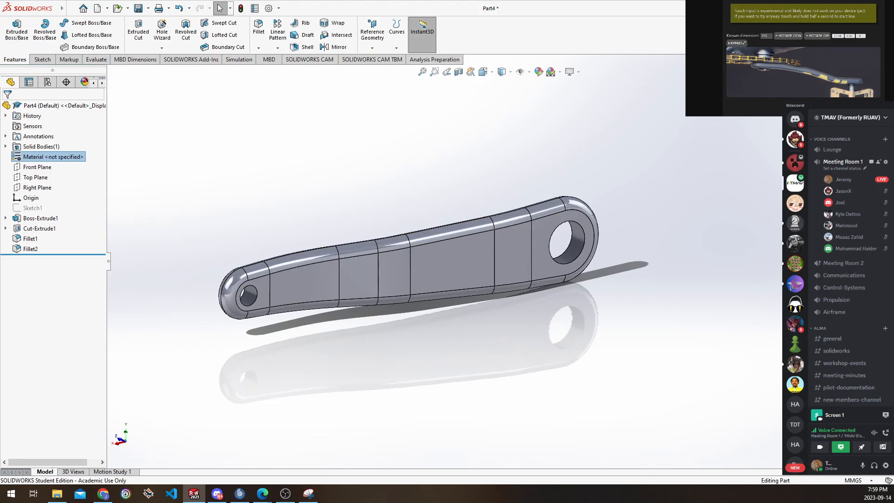
Apply the carbon fiber epoxy appearance to the whole crank arm body and inspect the weave up close
left_click(887, 140)
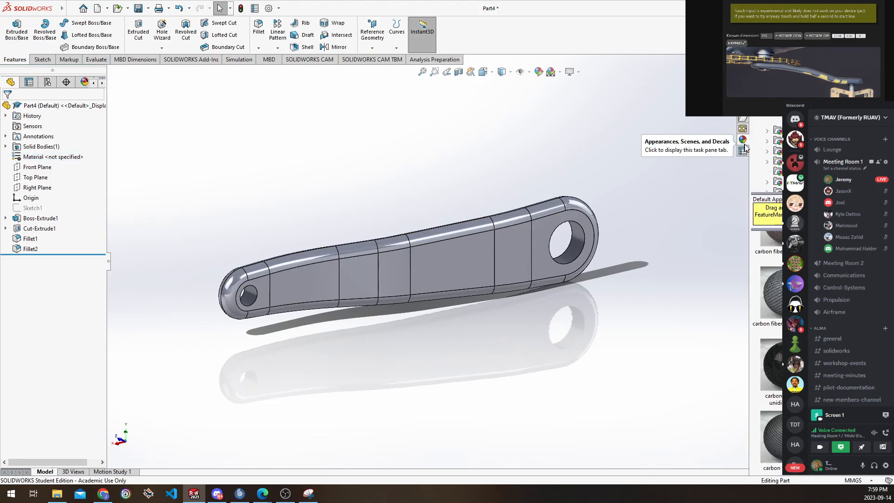
left_click_drag(773, 293, 433, 269)
left_click(433, 269)
scroll(451, 278, "down", 5)
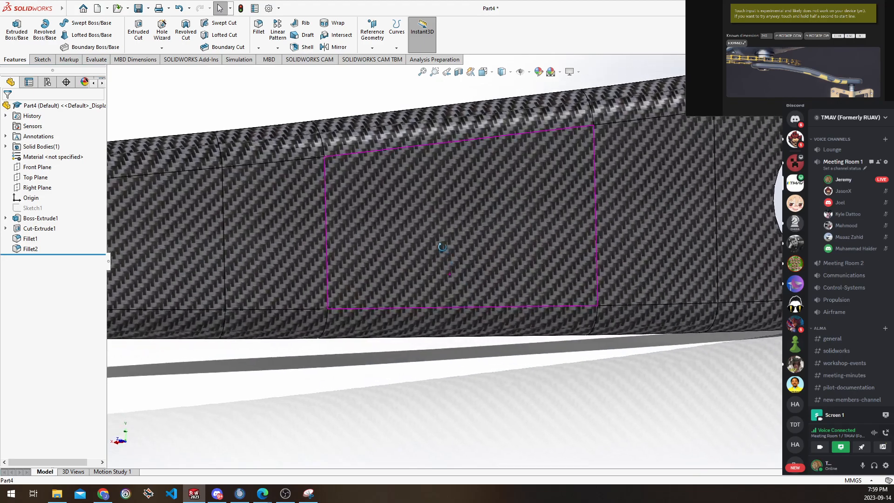
left_click(442, 247)
scroll(442, 247, "up", 5)
left_click(448, 190)
middle_click_drag(447, 190, 468, 178)
Open the crank arm body's carbon fiber epoxy appearance for editing and show its advanced settings
left_click(309, 241)
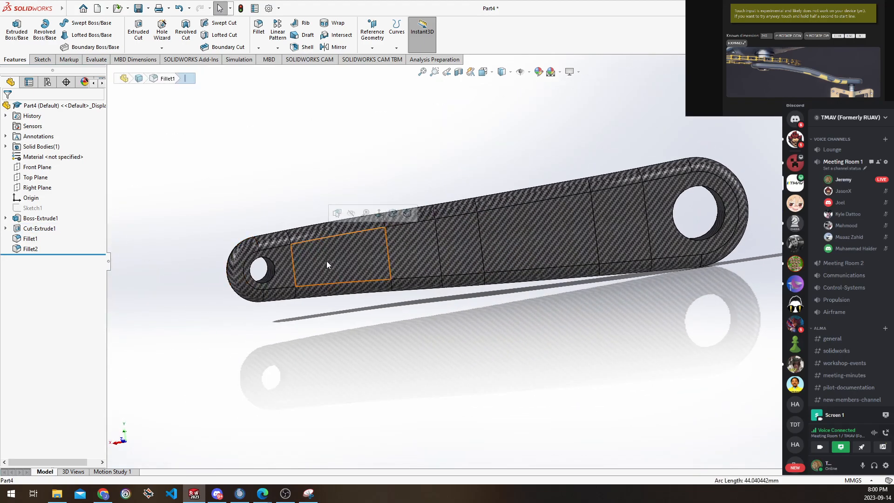
left_click(327, 263)
left_click(420, 220)
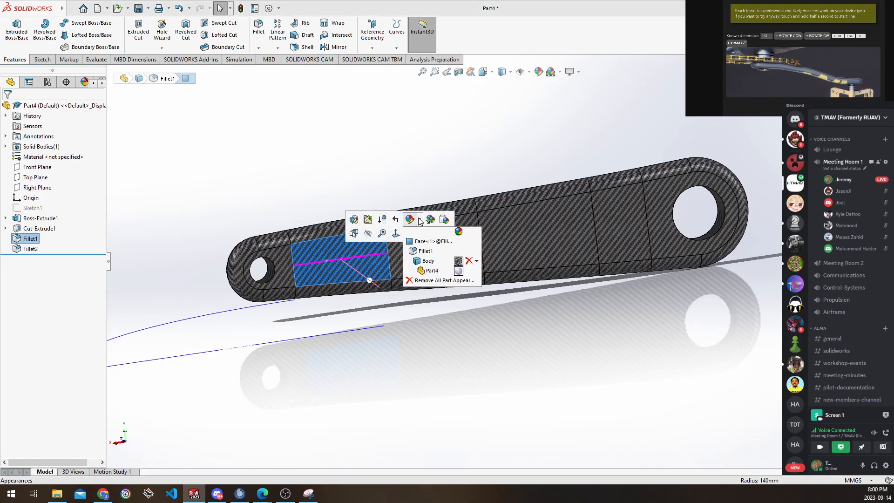
left_click(459, 262)
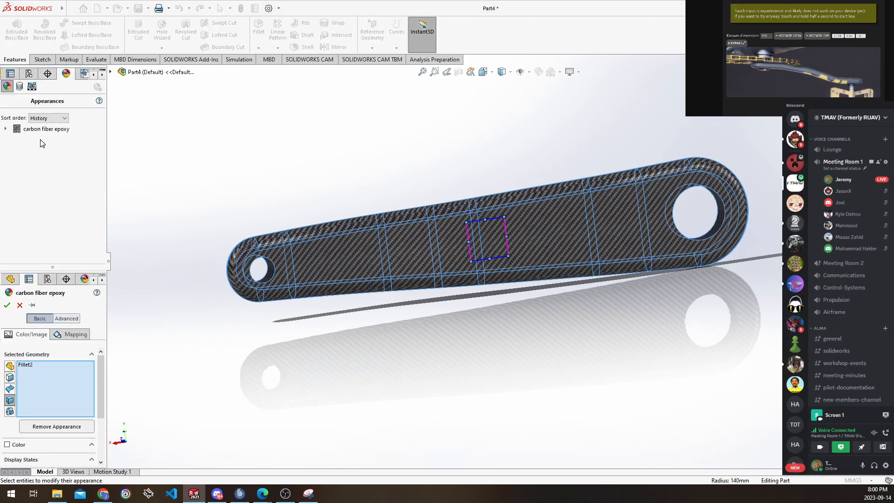
left_click_drag(60, 268, 60, 212)
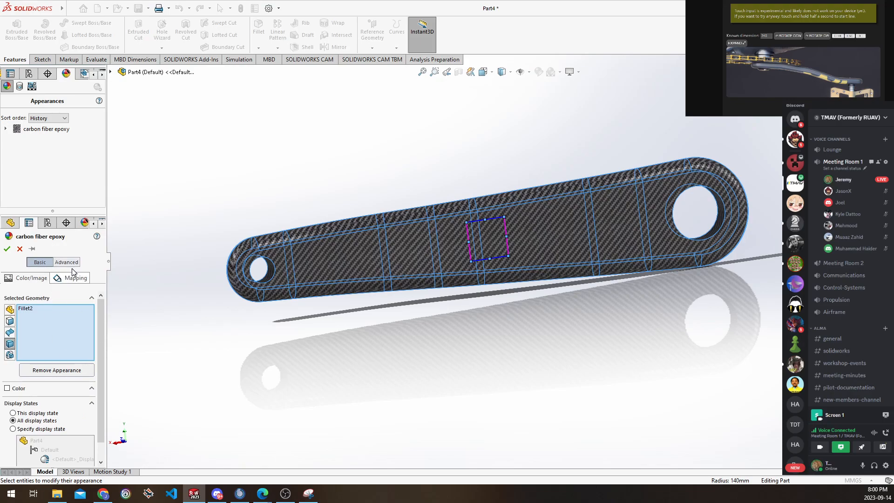
left_click(67, 262)
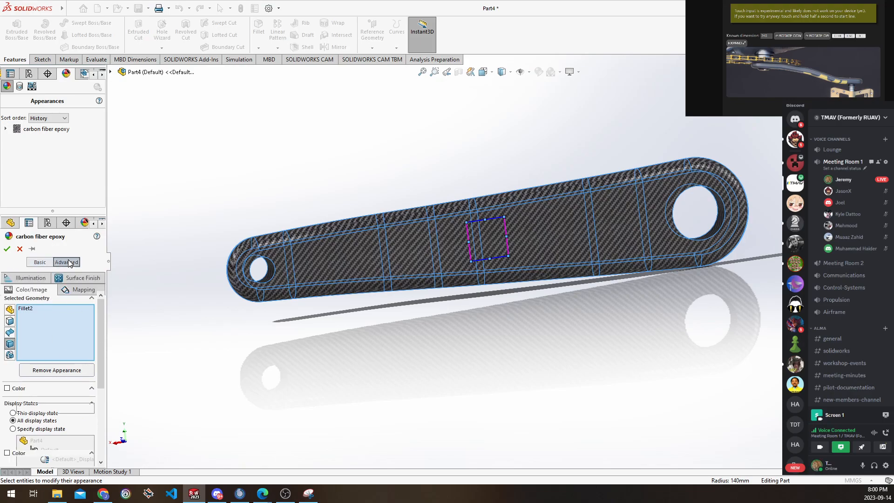
scroll(77, 306, "down", 3)
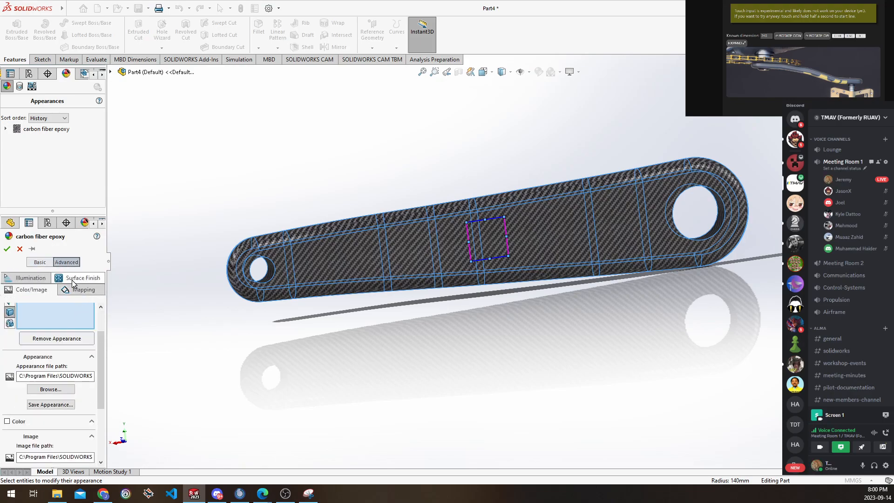
Try the Knurled, Sandblasted and Cast surface finishes on the body and restore the carbon fiber epoxy finish
left_click(74, 280)
left_click(91, 322)
key("k")
key("Return")
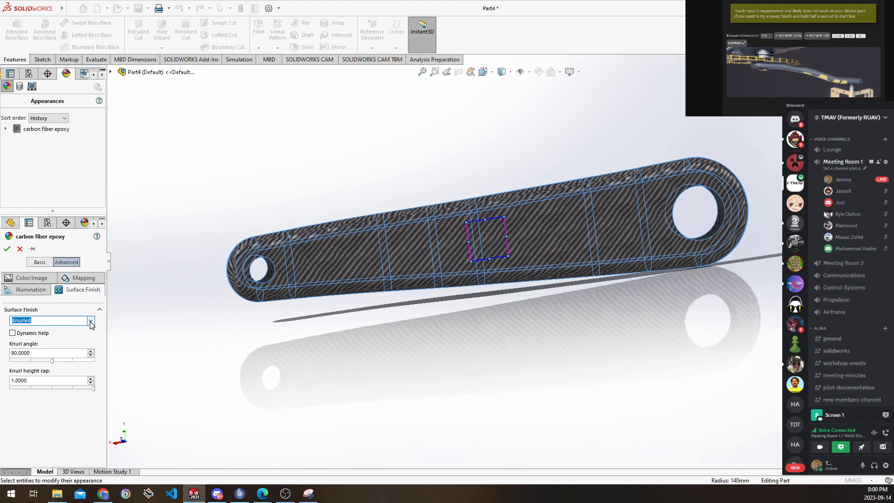
left_click(91, 321)
left_click(75, 352)
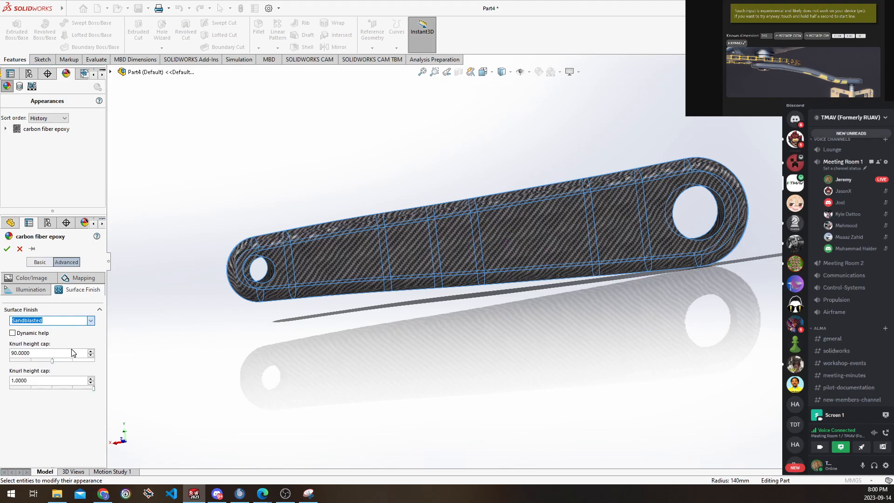
left_click(90, 321)
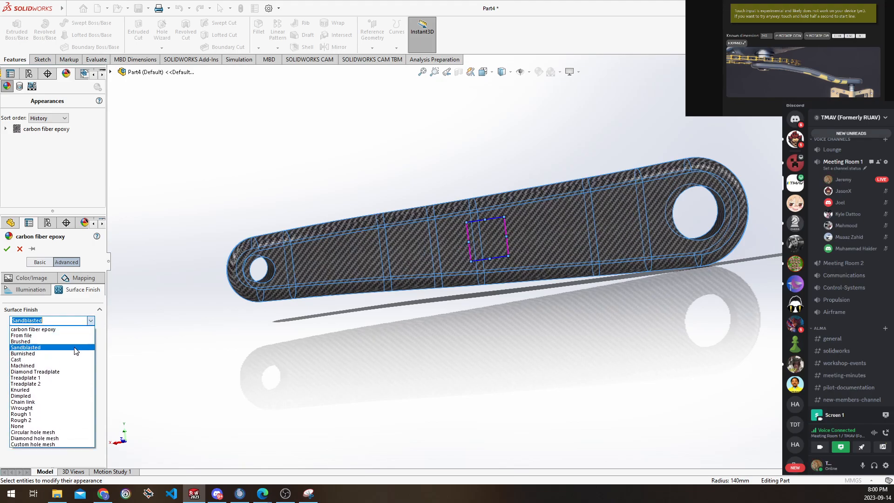
left_click(71, 364)
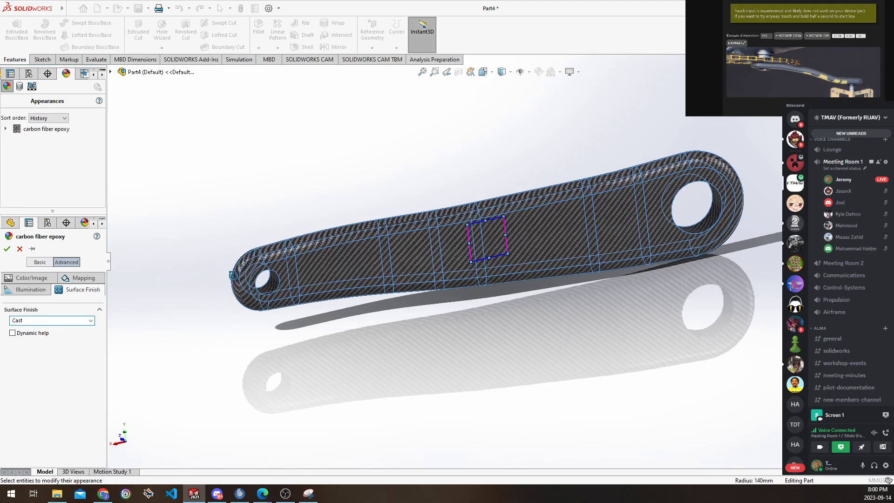
left_click(91, 321)
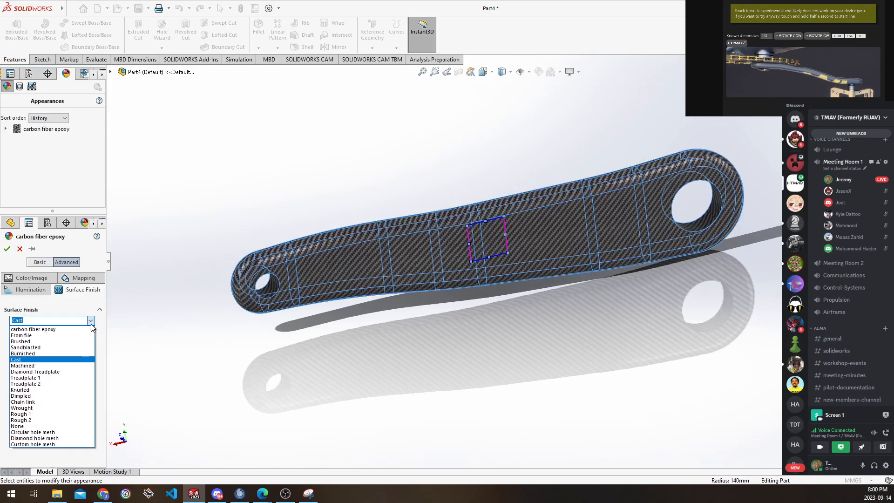
left_click(55, 329)
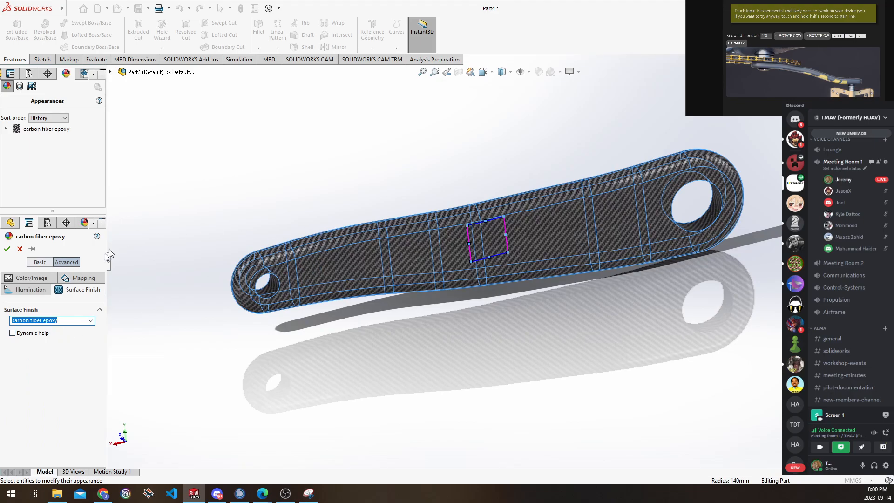
Review the mapping, image and illumination settings of the carbon fiber epoxy appearance
left_click(79, 277)
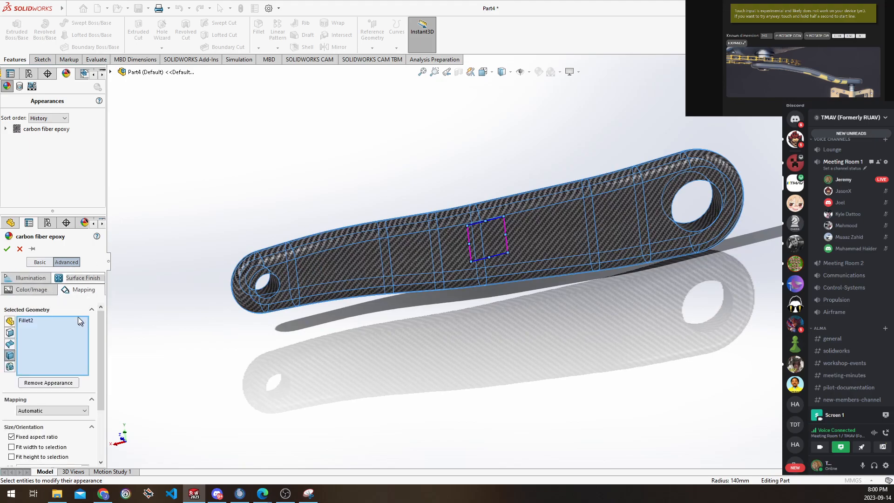
left_click(31, 289)
scroll(89, 359, "down", 3)
scroll(90, 363, "up", 5)
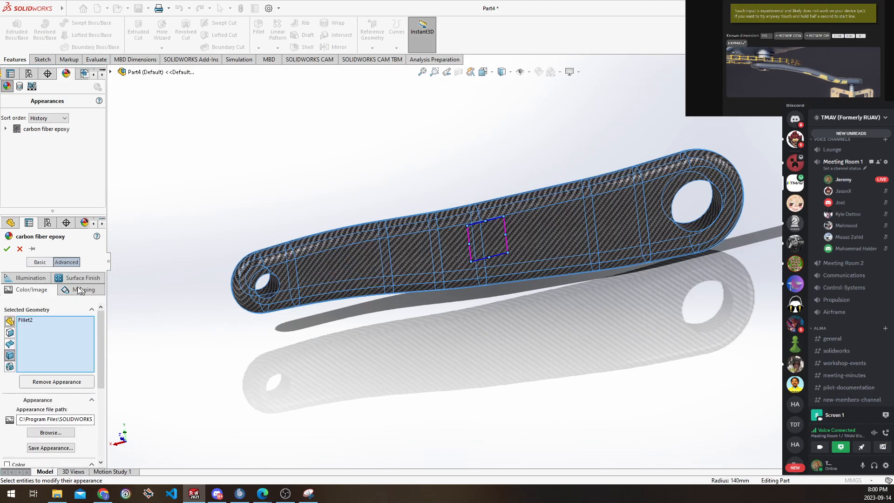
left_click(33, 278)
left_click(47, 347)
scroll(80, 353, "down", 3)
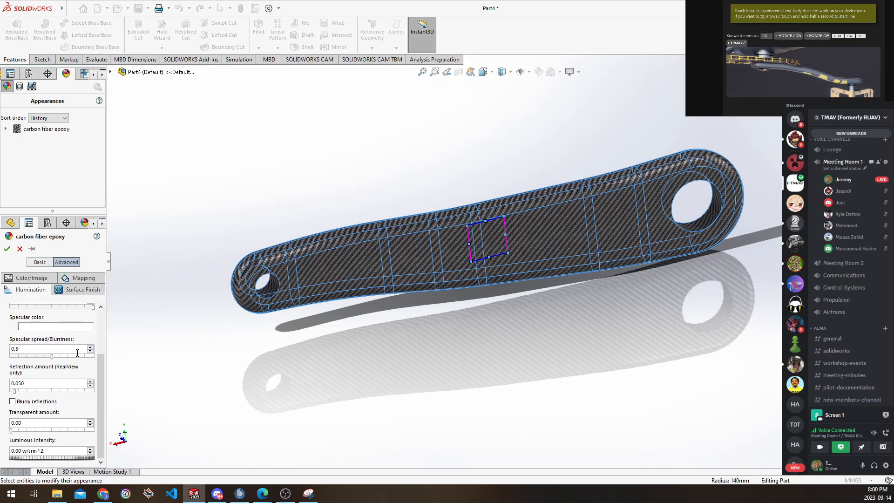
Enlarge the carbon fiber texture mapping to 28 mm with fixed aspect ratio and apply the appearance changes
left_click(89, 277)
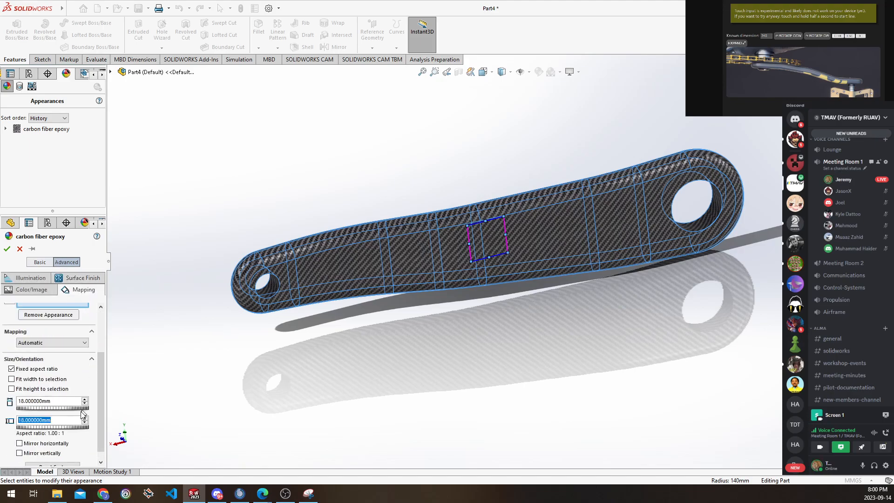
left_click_drag(54, 409, 60, 410)
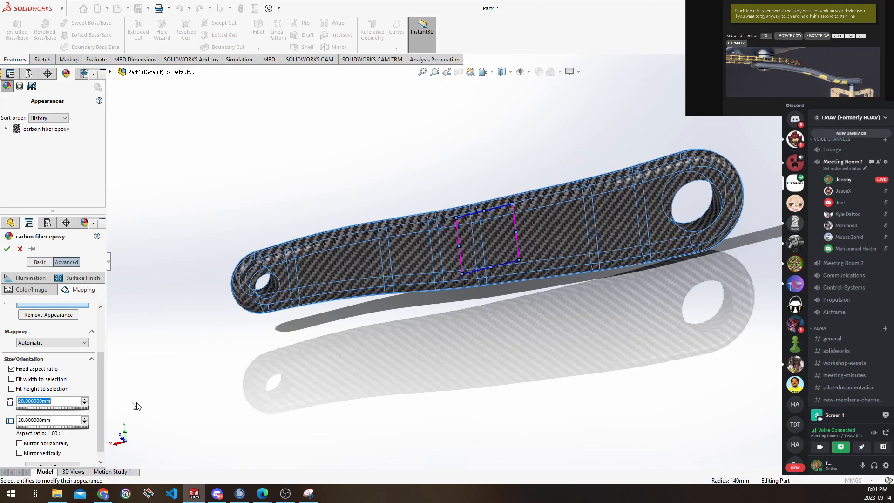
left_click(8, 249)
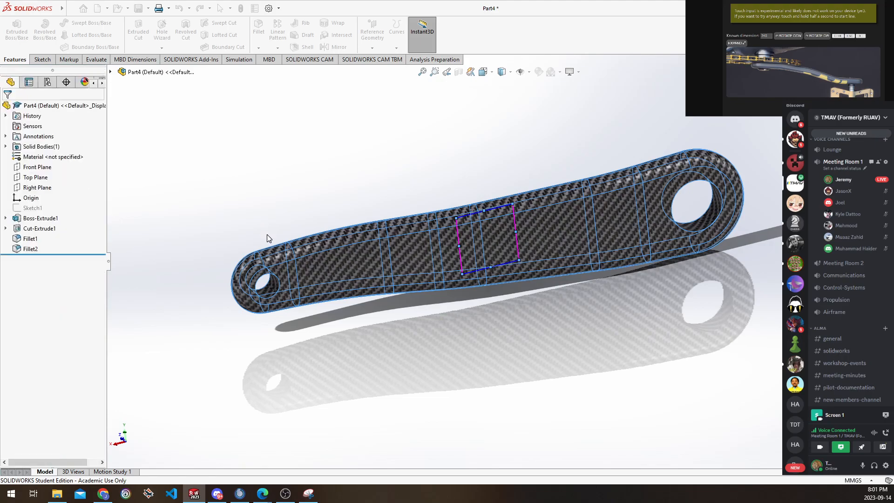
Display the crank arm shaded without edges and inspect the enlarged carbon fiber weave
middle_click_drag(339, 210, 351, 187)
left_click(501, 71)
left_click(502, 97)
middle_click_drag(489, 188, 467, 196)
mouse_move(493, 208)
middle_mouse_down()
mouse_move(503, 193)
mouse_move(489, 223)
mouse_move(493, 200)
middle_mouse_up()
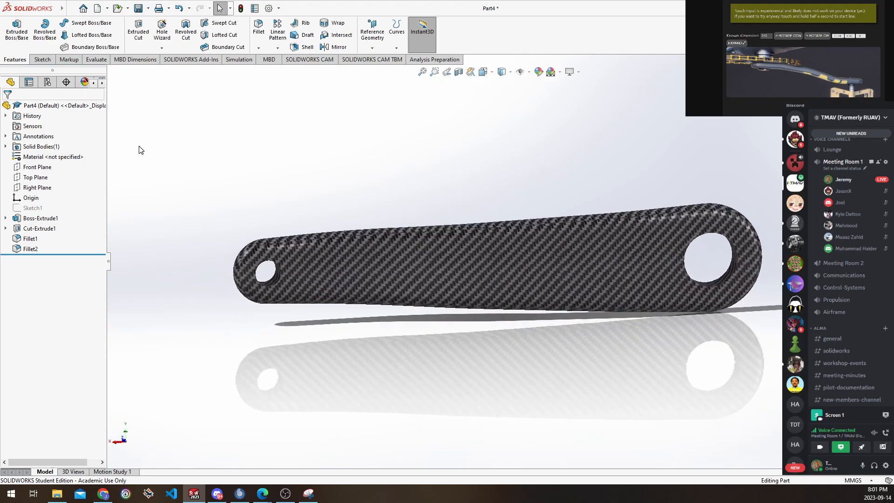
Reopen the carbon fiber epoxy appearance for editing and show its basic settings
left_click(84, 83)
left_click(29, 137)
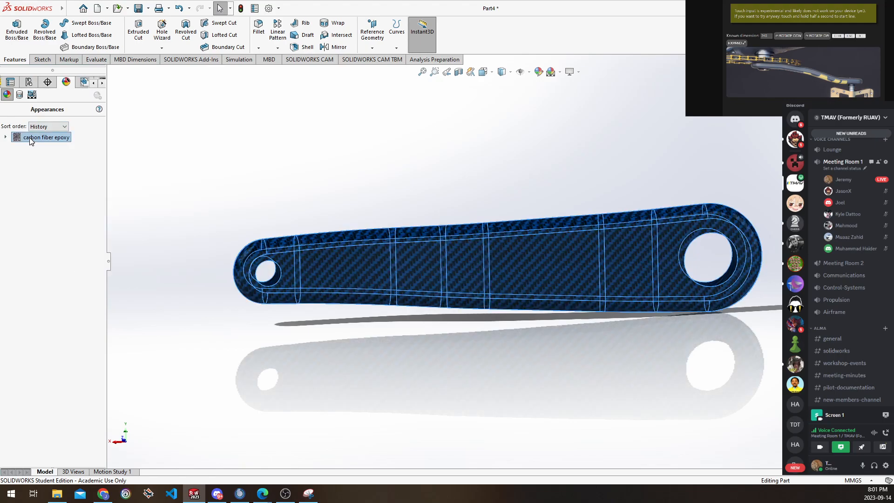
right_click(30, 138)
left_click(65, 156)
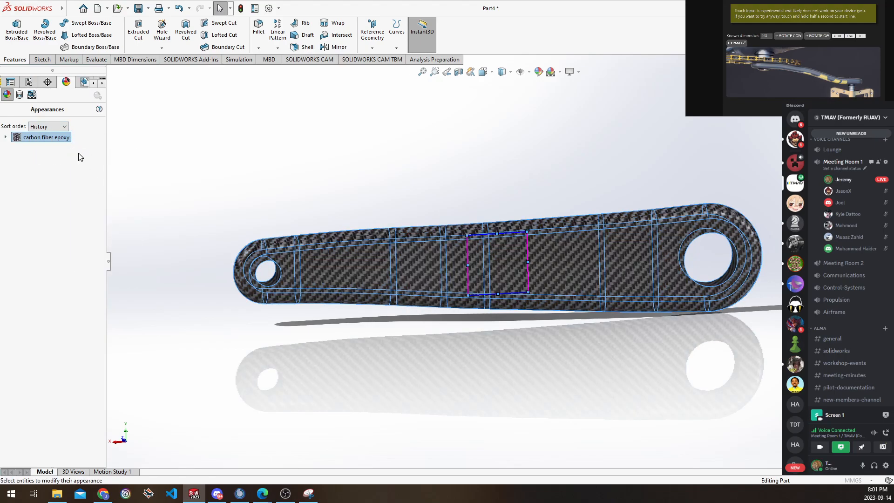
scroll(93, 200, "down", 1)
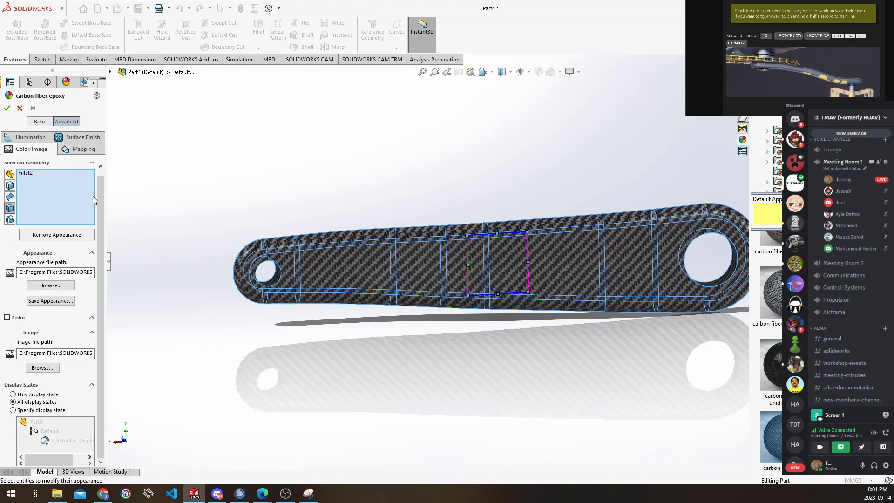
left_click(40, 121)
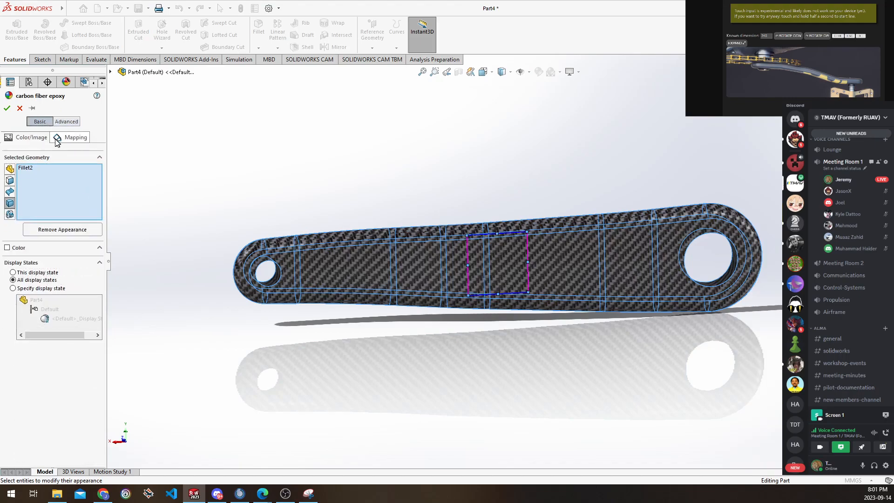
Enable a color tint on the carbon fiber epoxy appearance, pick a medium grey swatch and apply the change
left_click(7, 247)
left_click(73, 306)
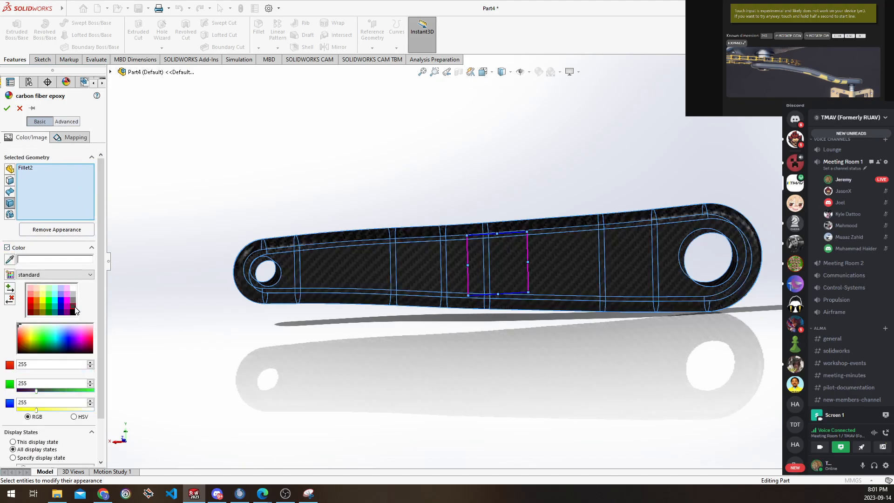
left_click(73, 299)
left_click(73, 294)
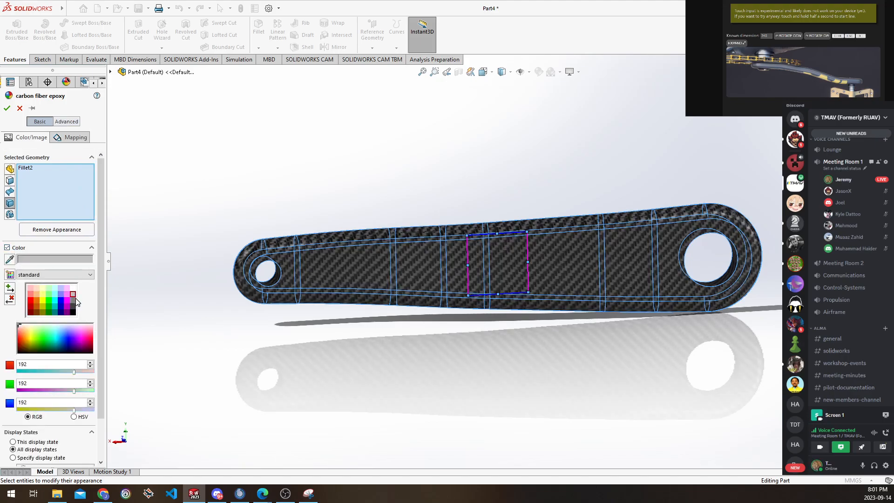
left_click(73, 300)
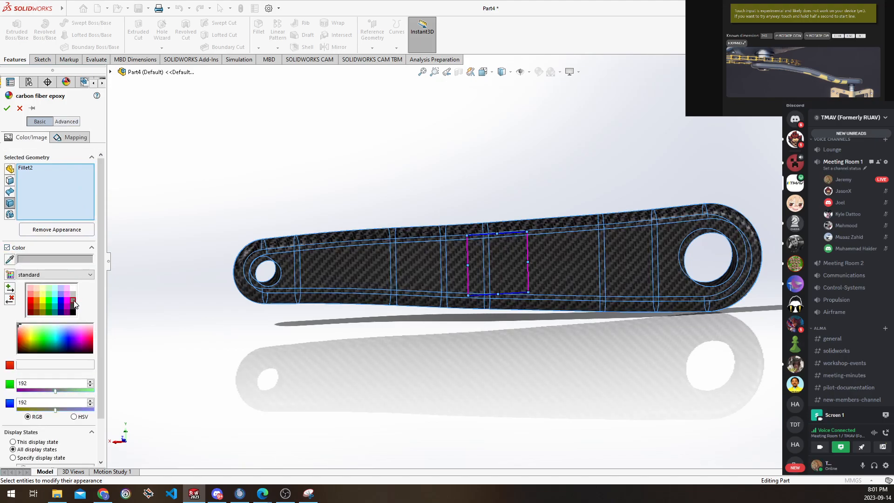
left_click(7, 108)
mouse_move(406, 222)
middle_mouse_down()
mouse_move(393, 256)
mouse_move(456, 200)
mouse_move(421, 251)
mouse_move(377, 203)
mouse_move(389, 296)
mouse_move(417, 232)
mouse_move(427, 243)
mouse_move(405, 219)
middle_mouse_up()
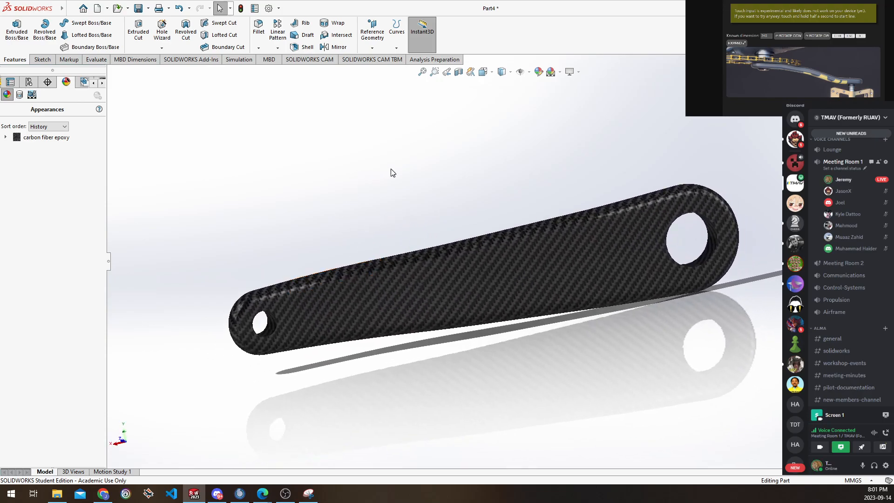
Switch to the browser and examine the crank arm reference photo and the SRAM crank lettering on the Sketchfab bike model
mouse_move(262, 493)
left_click(203, 442)
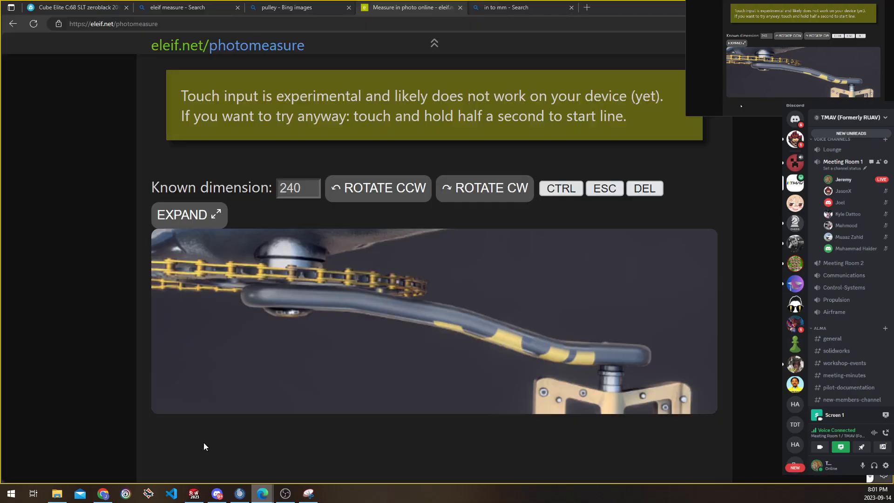
scroll(354, 311, "up", 1)
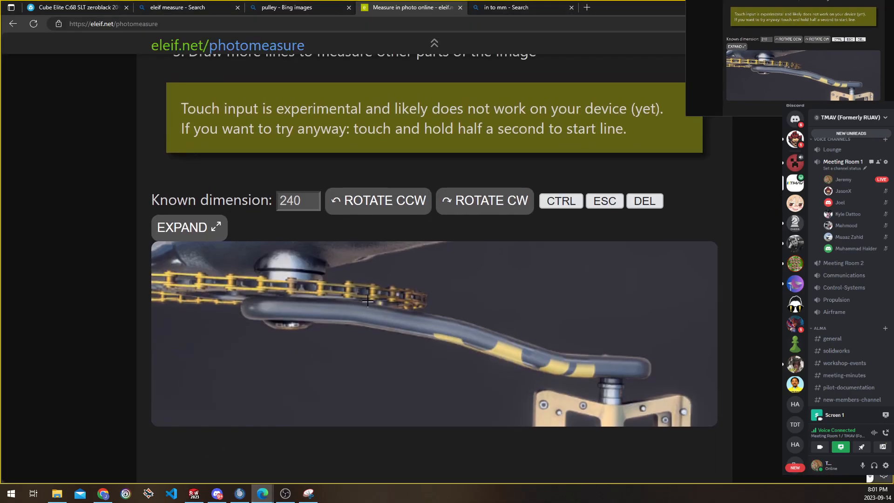
right_click(368, 285)
left_click(497, 326)
scroll(466, 321, "up", 1)
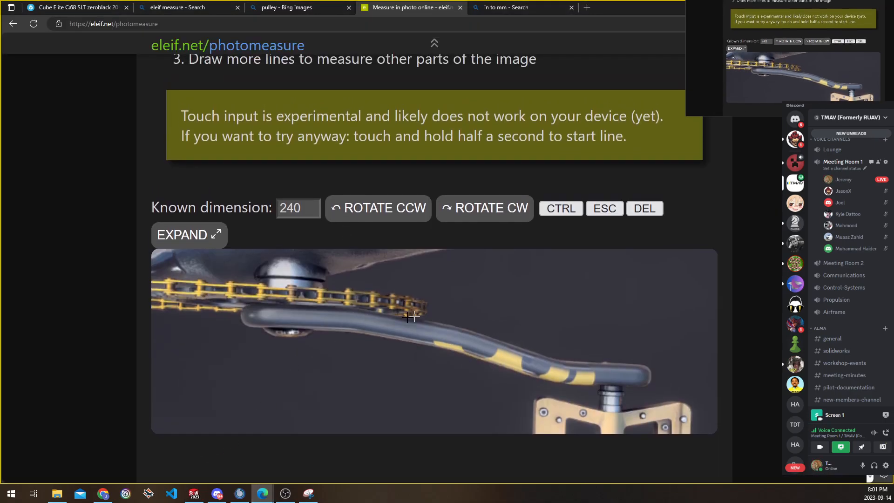
left_click(103, 10)
mouse_move(393, 293)
left_mouse_down()
mouse_move(399, 213)
mouse_move(430, 167)
left_mouse_up()
scroll(430, 167, "down", 2)
scroll(449, 164, "up", 4)
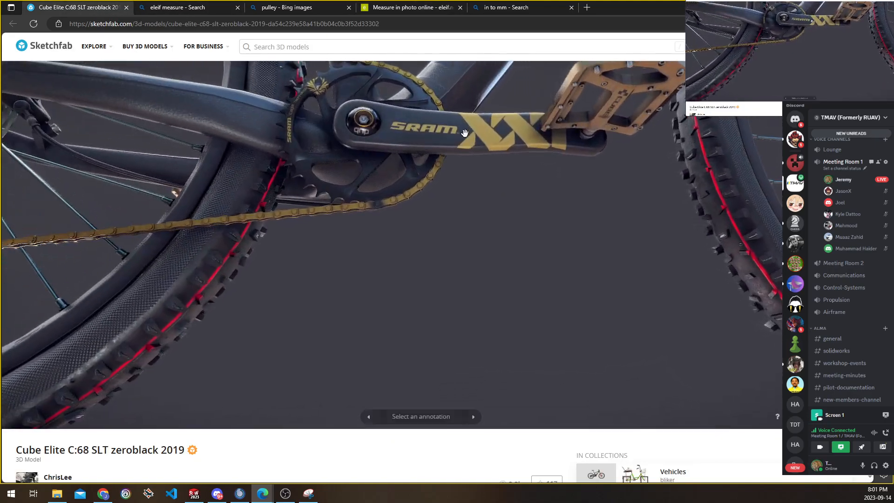
scroll(463, 181, "down", 3)
scroll(465, 174, "up", 5)
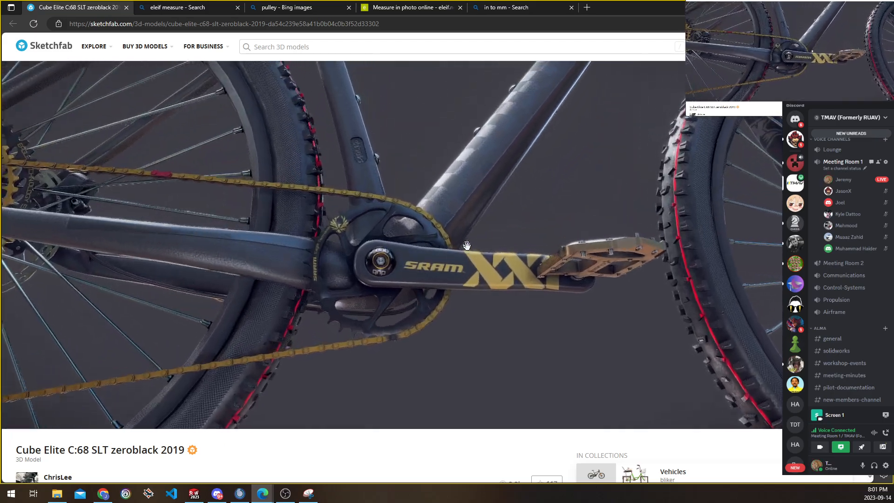
scroll(488, 275, "up", 4)
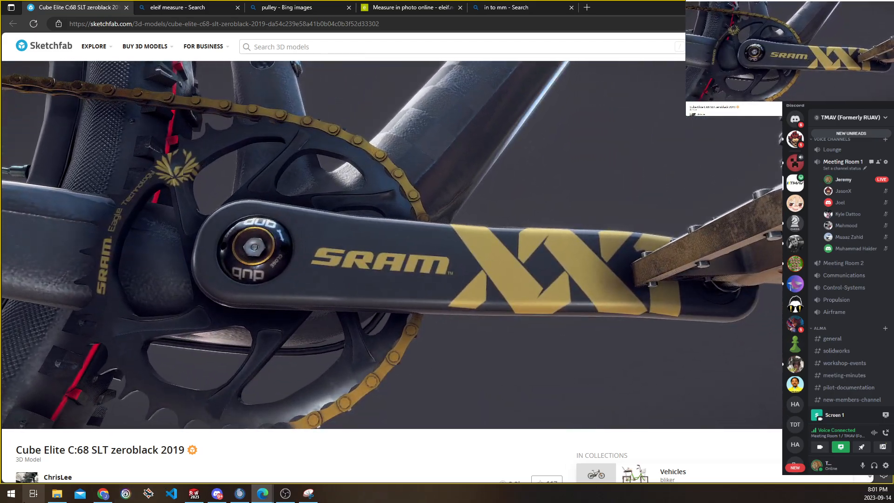
left_click(11, 493)
left_click(11, 493)
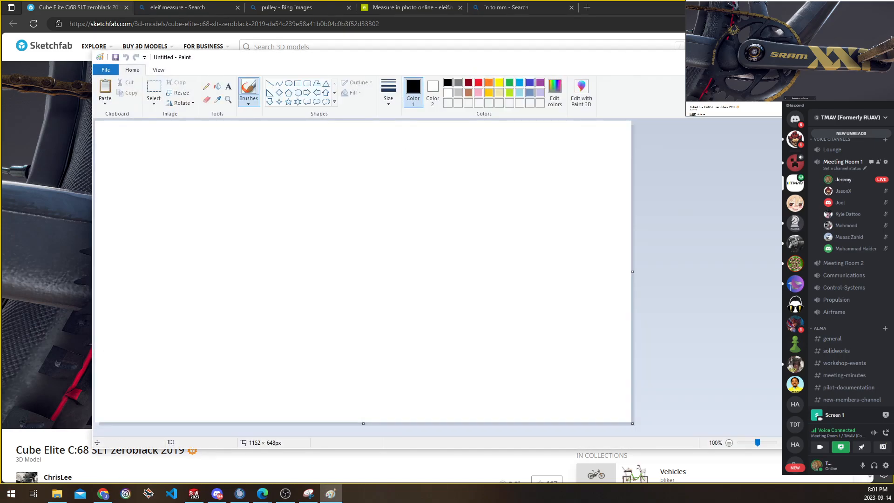
key("alt+F4")
Open paint.net and erase the white background of the new image to make the whole canvas transparent
left_click(2, 499)
type("paint.net")
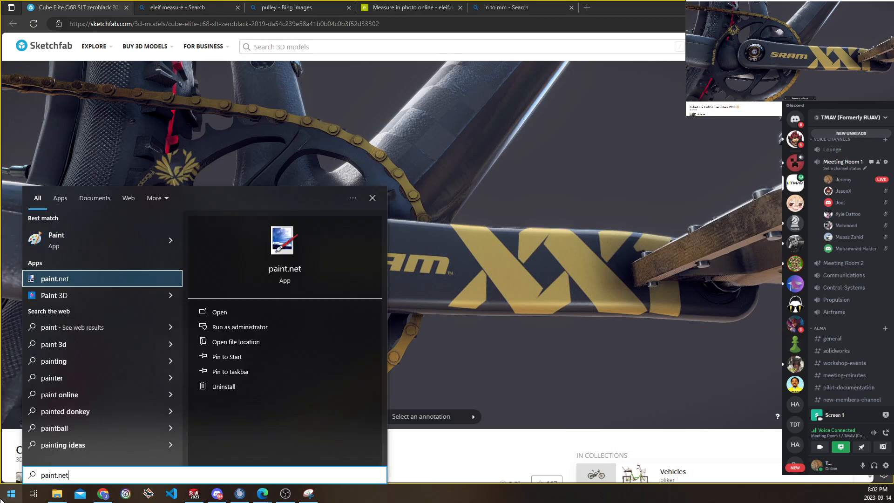
key("Return")
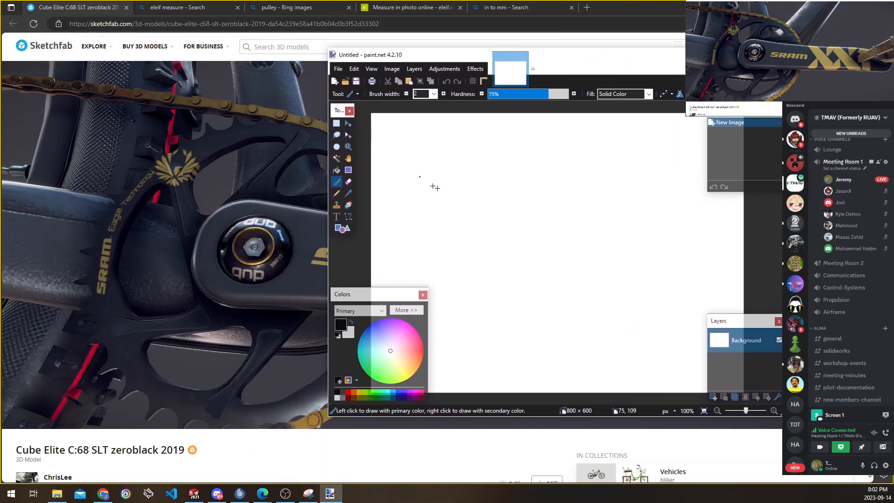
left_click(337, 123)
left_click_drag(368, 109, 795, 421)
key("Delete")
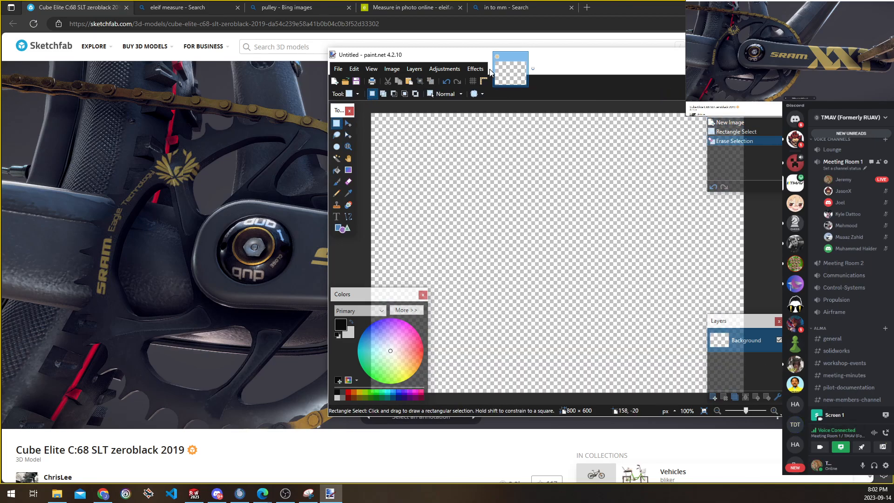
left_click_drag(569, 55, 658, 47)
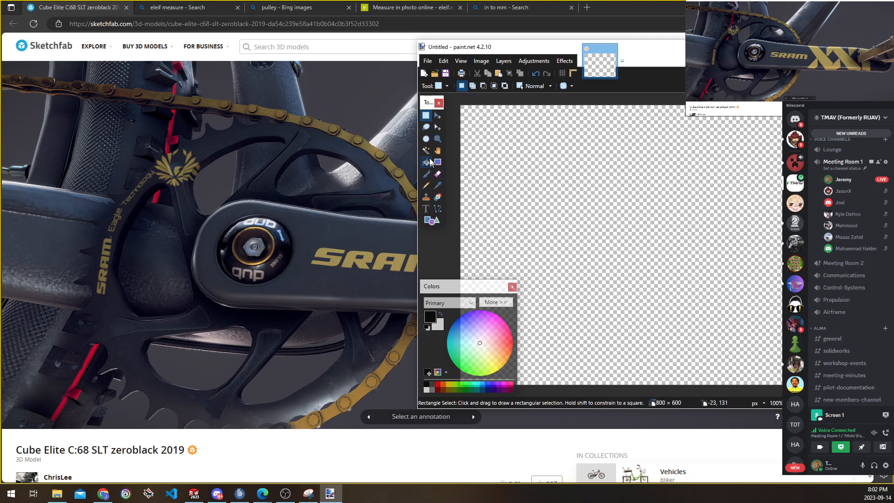
Activate the Text tool and set it to the Franklin Gothic Heavy font at size 28
left_click(425, 209)
left_click(533, 86)
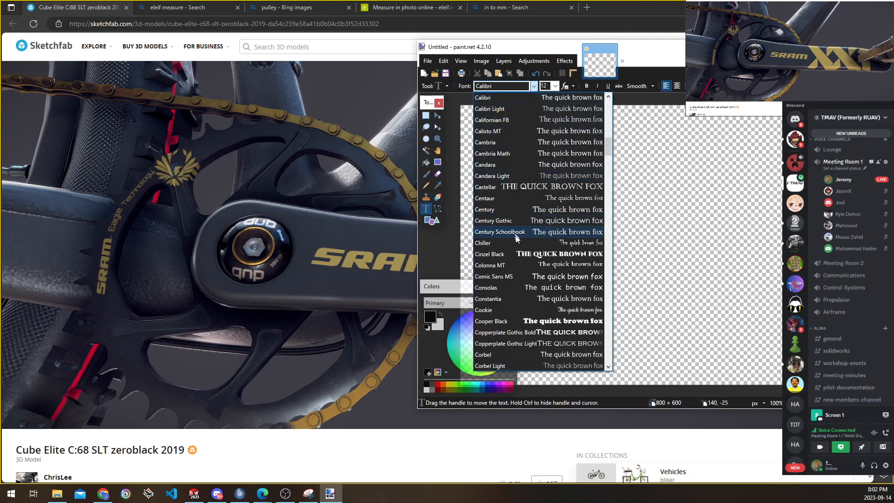
scroll(507, 251, "down", 7)
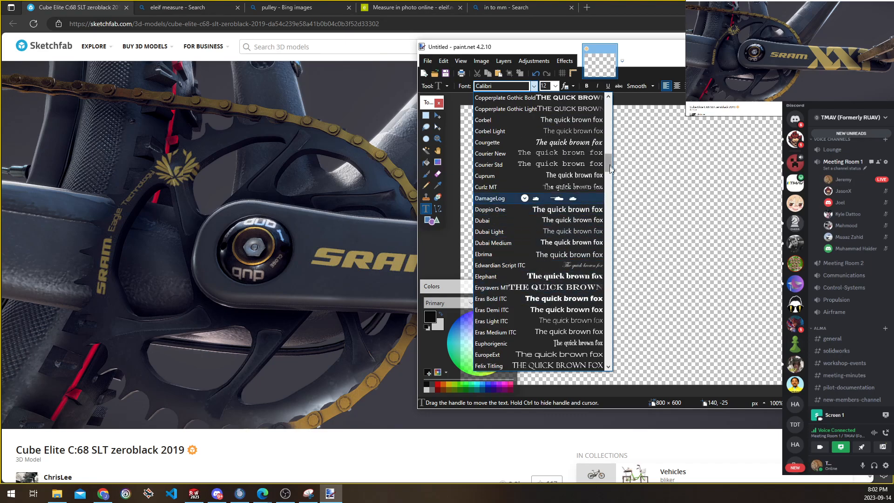
left_click_drag(609, 163, 609, 183)
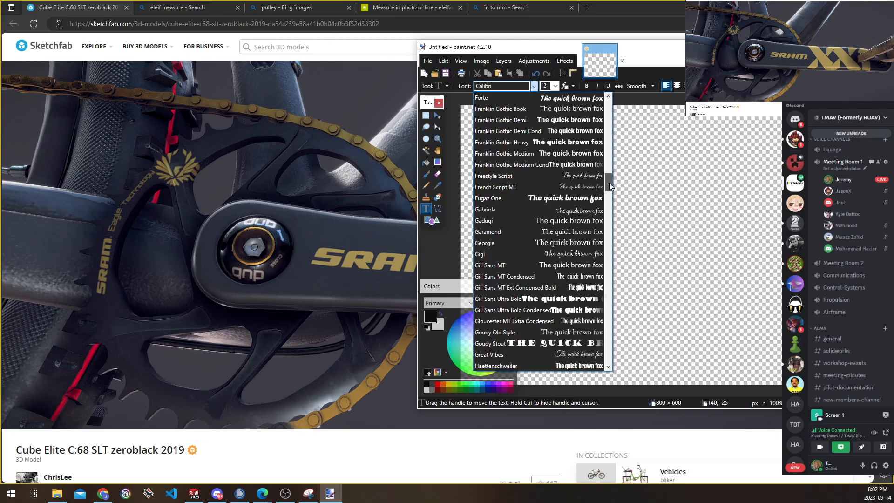
left_click(587, 142)
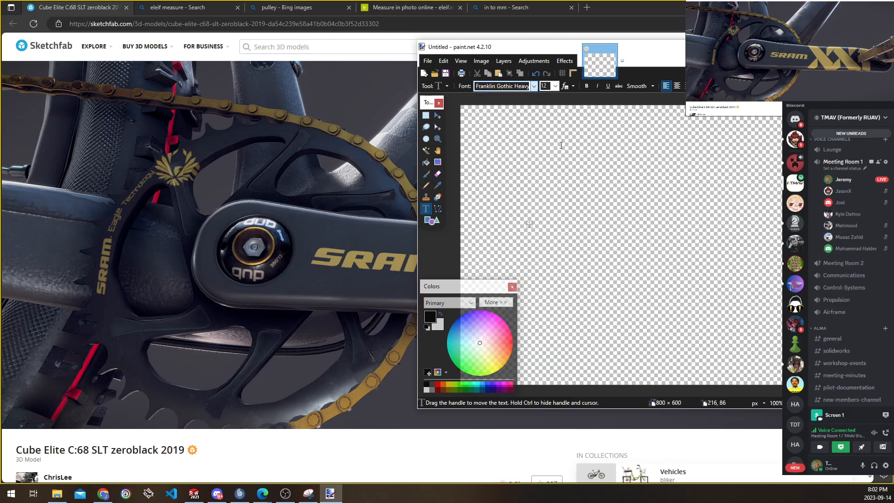
left_click(556, 86)
left_click(549, 179)
Change the text font to Comic Sans MS
left_click(534, 87)
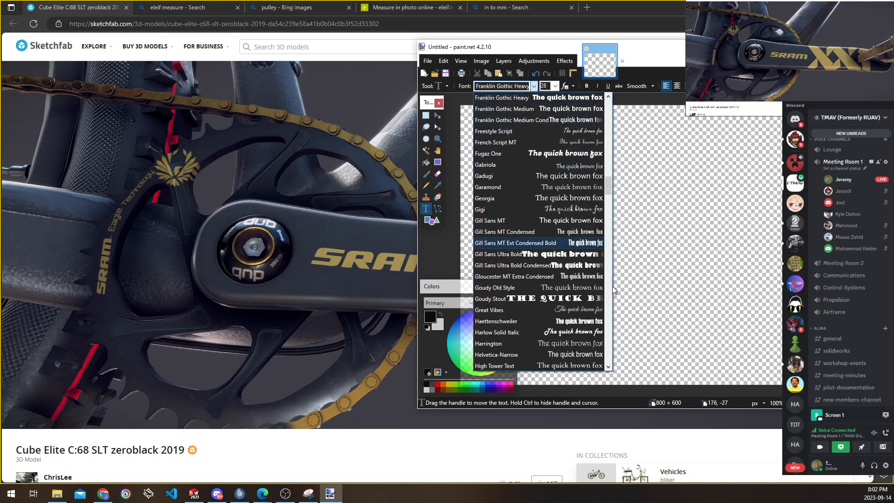
key("c")
key("o")
key("m")
key("c")
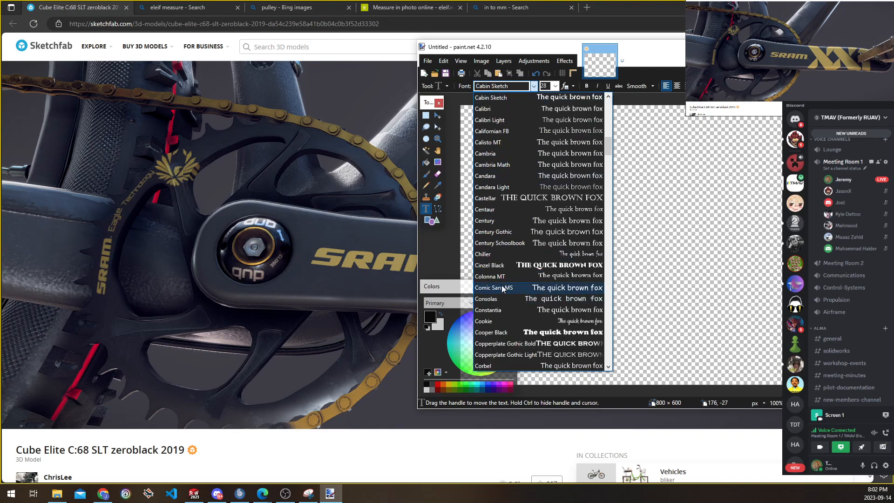
left_click(516, 289)
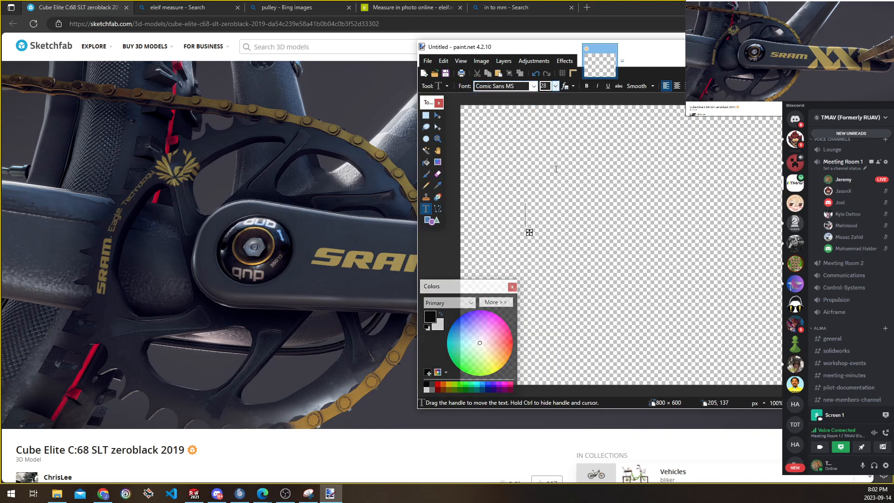
Try the lettering TMAV in black, non-bold text on the canvas and undo it
type("TMAV")
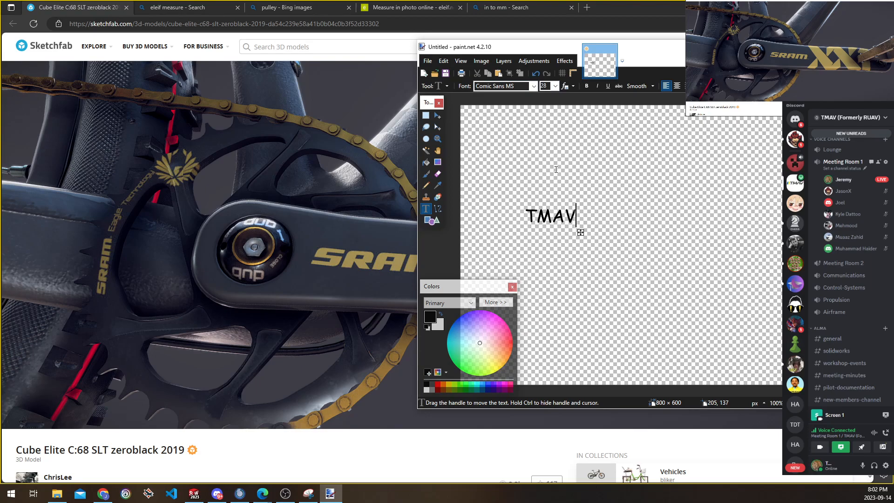
key("ctrl+a")
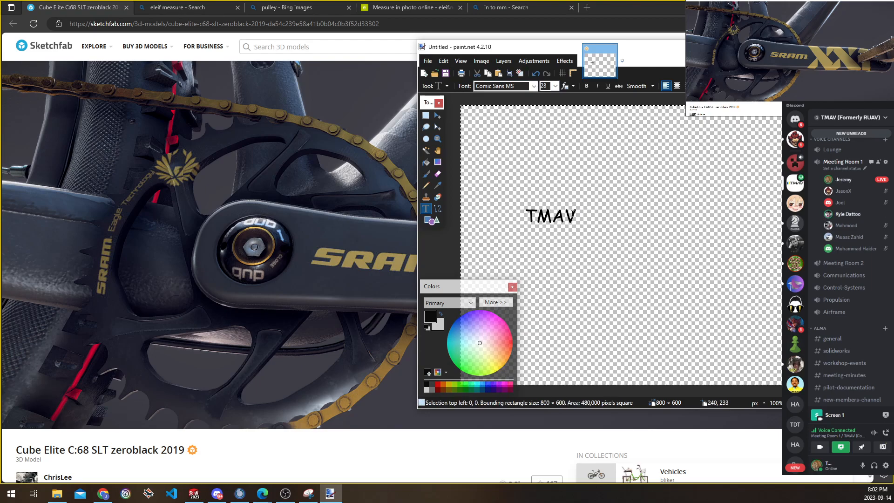
left_click(559, 214)
key("ctrl+z")
key("ctrl+z")
key("ctrl+z")
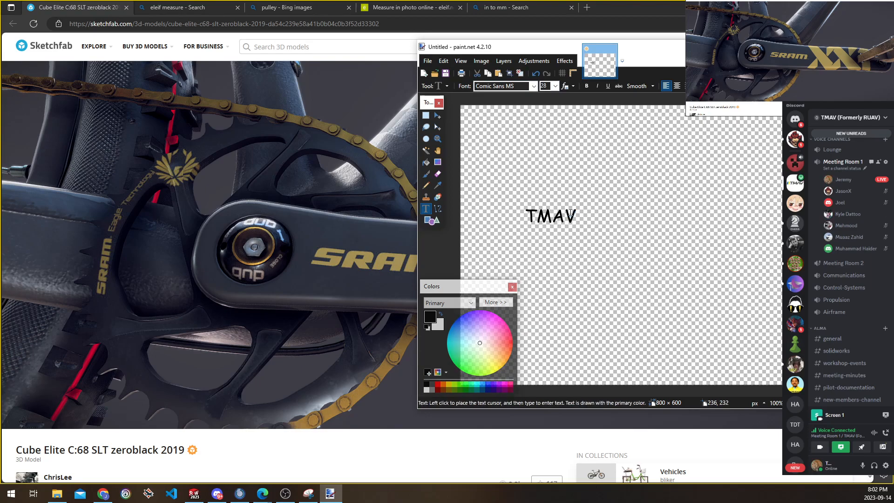
Turn on bold, place a new text entry on the canvas and clear the trial letters from it
left_click(587, 85)
left_click(525, 189)
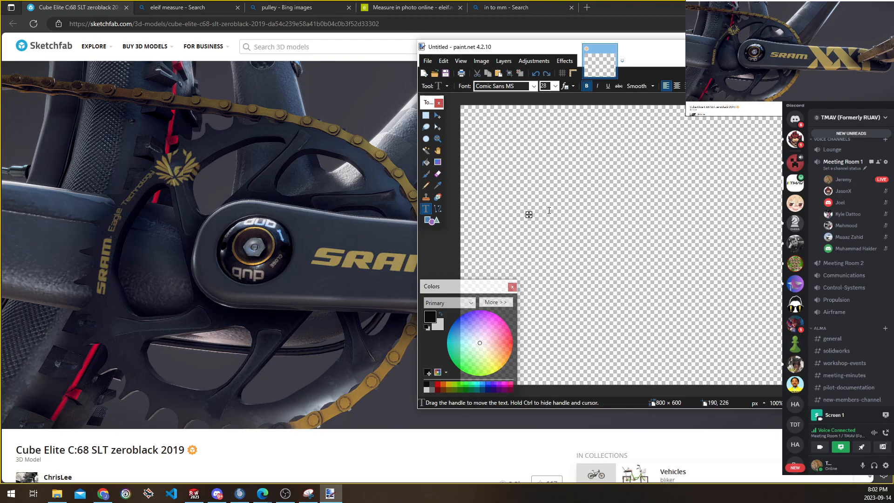
type("TMA")
key("BackSpace")
key("BackSpace")
key("BackSpace")
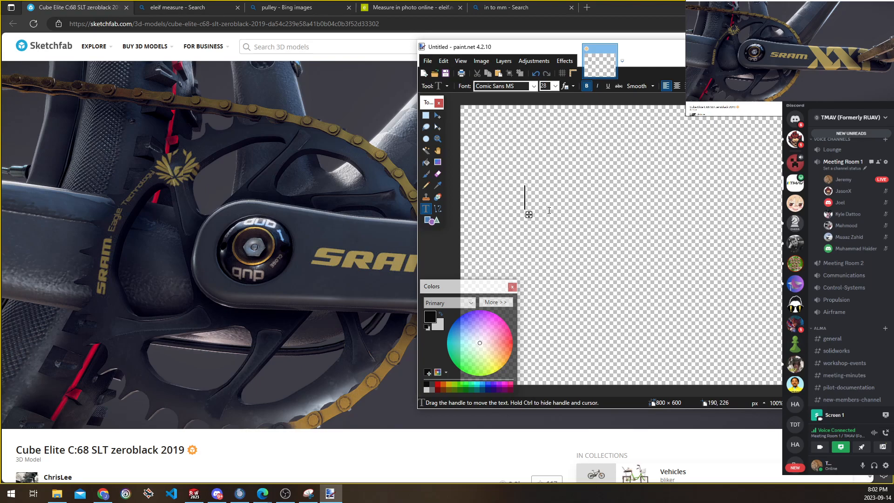
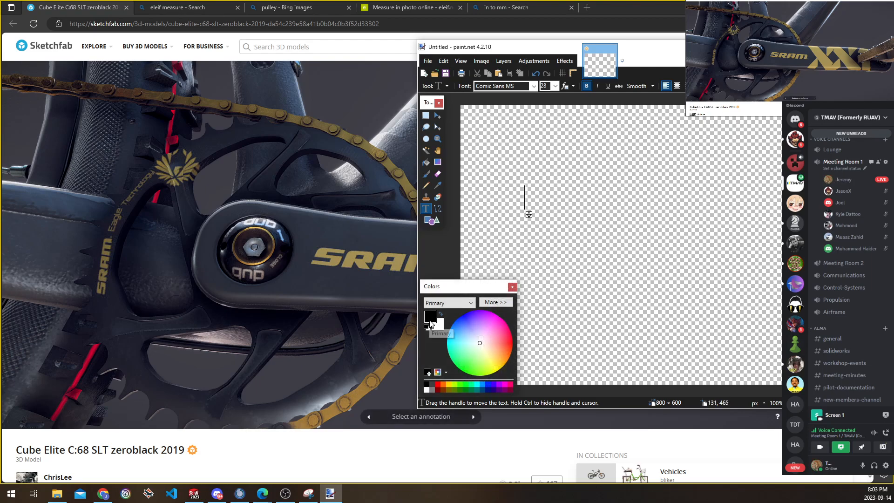
Set the primary color to a muted golden yellow and write TMAV in the text entry
mouse_move(496, 368)
left_mouse_down()
mouse_move(490, 362)
mouse_move(494, 368)
left_mouse_up()
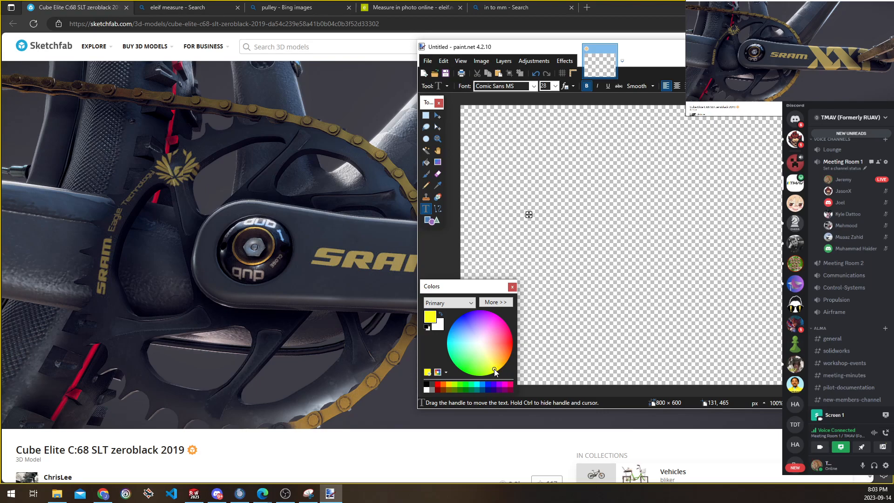
left_click(453, 387)
left_click(495, 368)
left_click_drag(497, 367, 498, 368)
left_click(494, 364)
type("MAV")
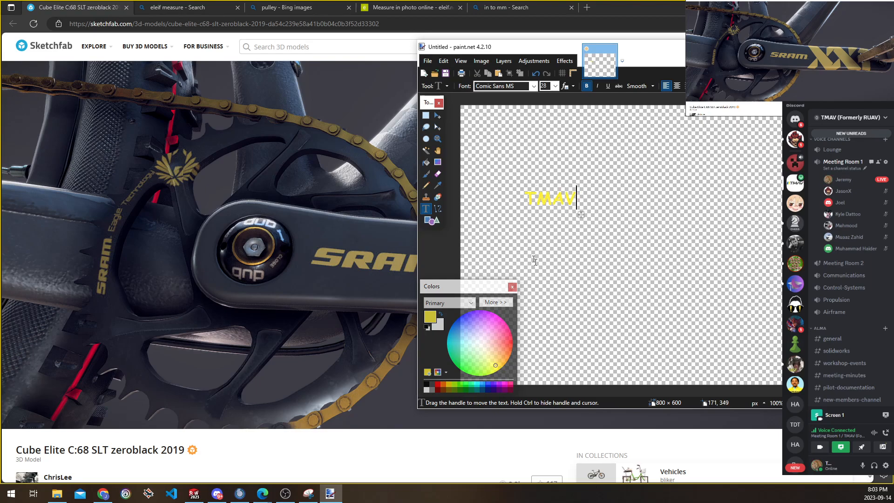
Add a small TM mark at font size 10 and move it close beside the TMAV lettering
left_click(607, 201)
left_click(555, 86)
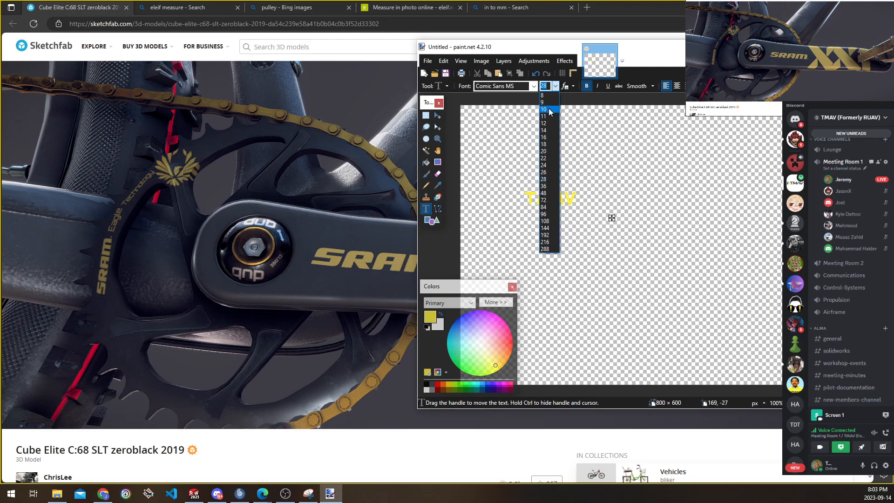
left_click(546, 110)
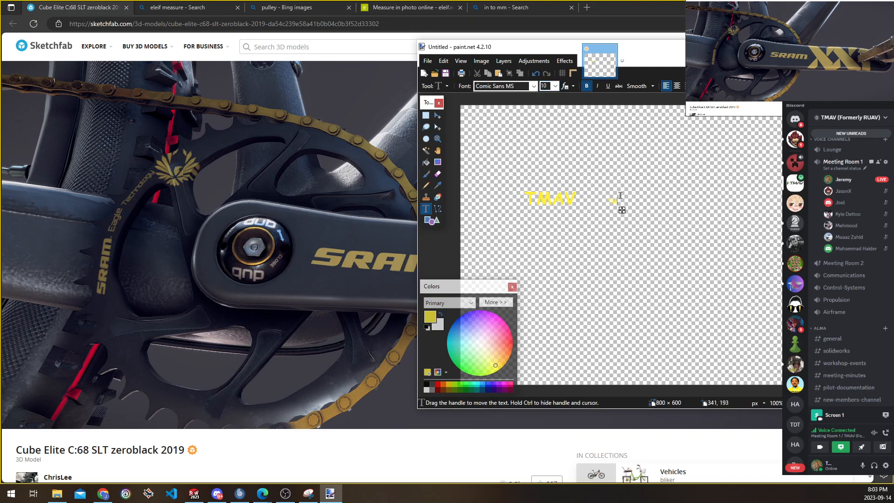
scroll(566, 203, "up", 4, "ctrl")
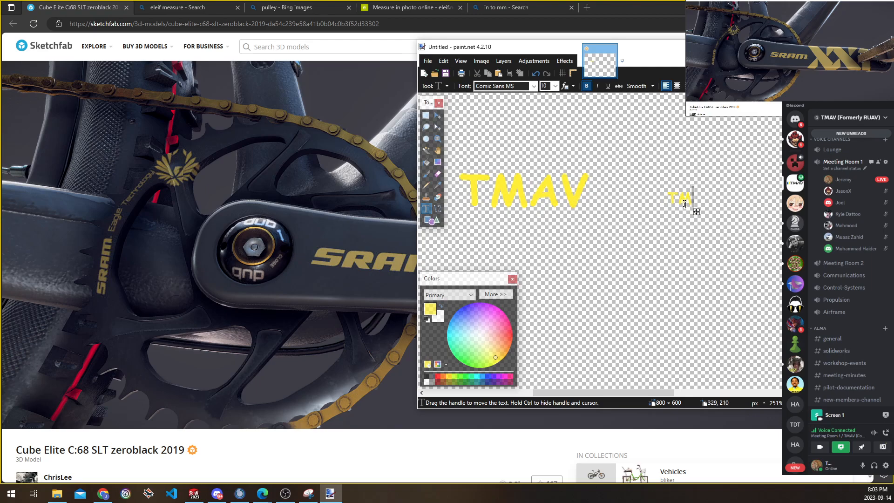
left_click_drag(696, 212, 625, 219)
Change the font of the small text entry beside the TMAV lettering to Snap ITC
scroll(658, 180, "down", 1, "ctrl")
scroll(658, 179, "down", 4, "ctrl")
mouse_move(660, 52)
left_mouse_down()
mouse_move(861, 151)
mouse_move(891, 140)
mouse_move(277, 267)
mouse_move(232, 284)
mouse_move(235, 298)
mouse_move(421, 163)
mouse_move(479, 77)
left_mouse_up()
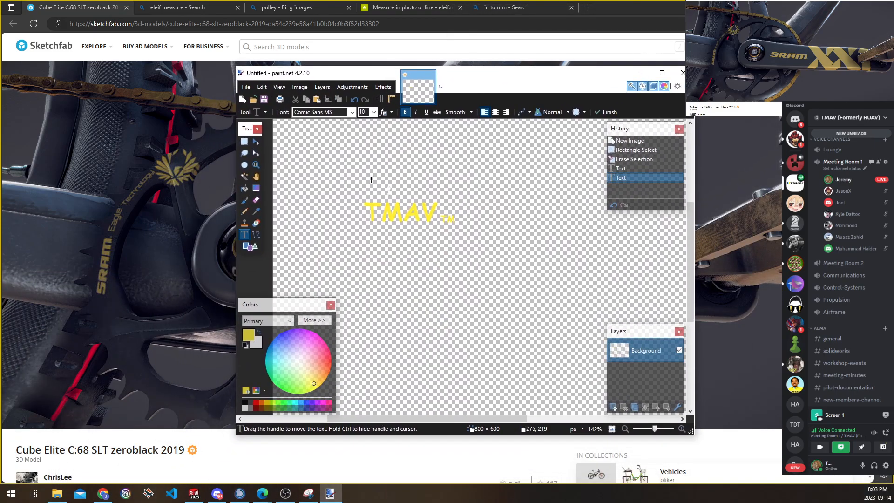
left_click(353, 113)
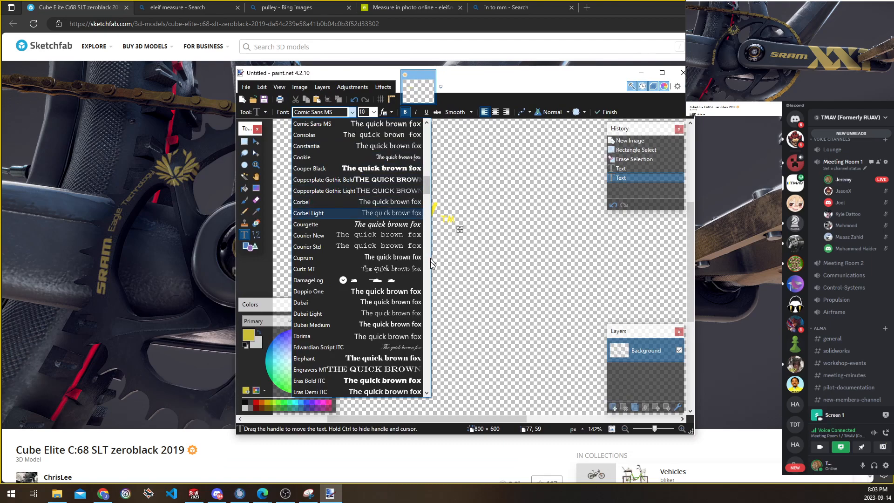
left_click_drag(428, 186, 446, 389)
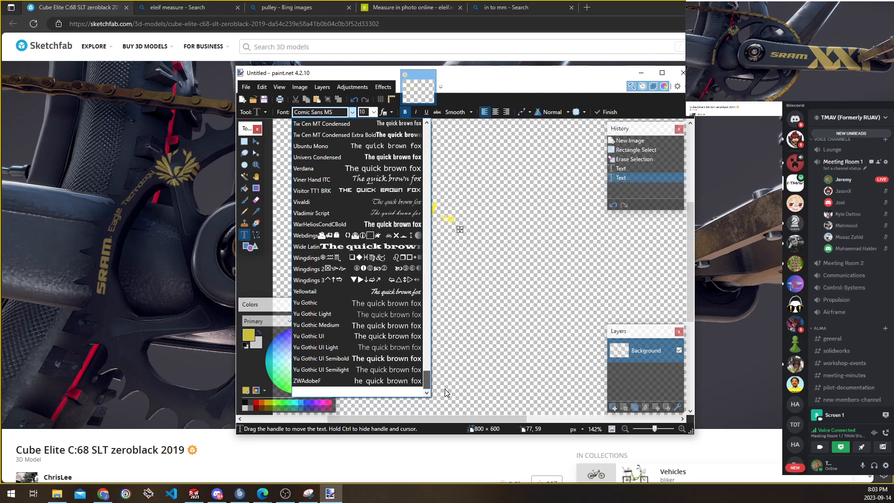
left_click_drag(427, 379, 429, 344)
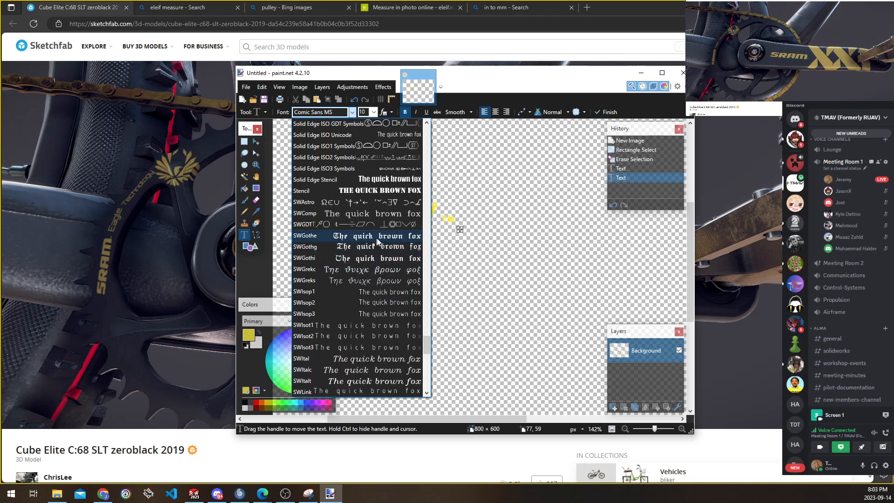
scroll(379, 236, "up", 4)
scroll(390, 240, "up", 1)
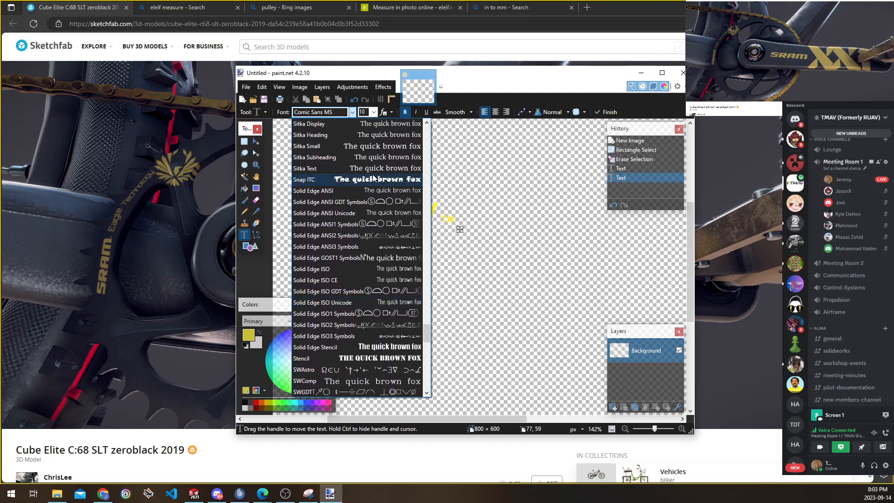
left_click(368, 179)
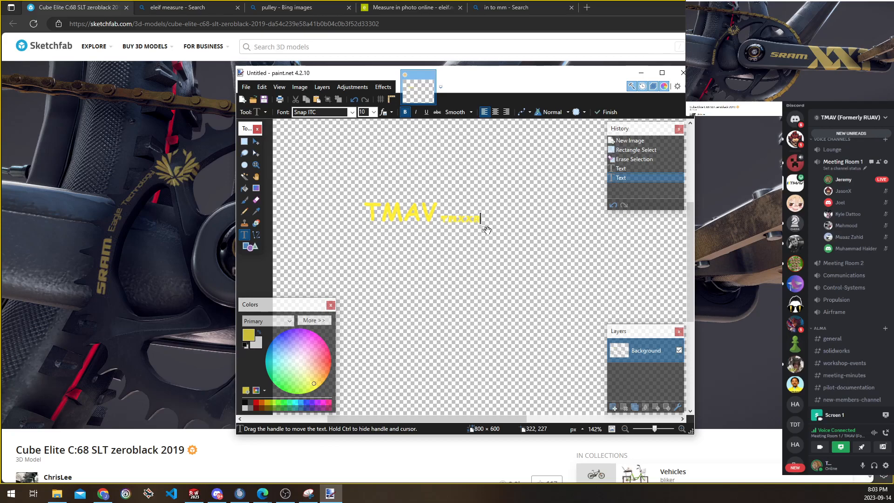
Try the small lettering beside TMAV at font size 288 with its trailing letters removed, and undo that text
key("BackSpace")
key("BackSpace")
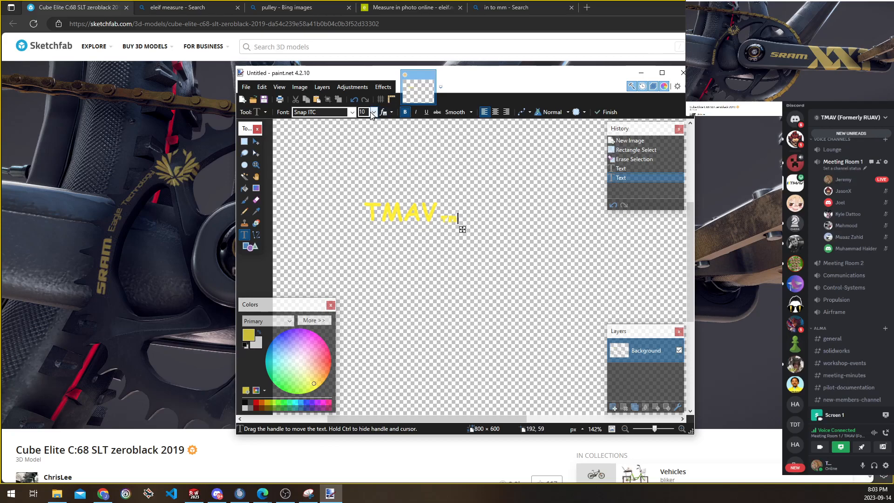
left_click(374, 111)
left_click(363, 275)
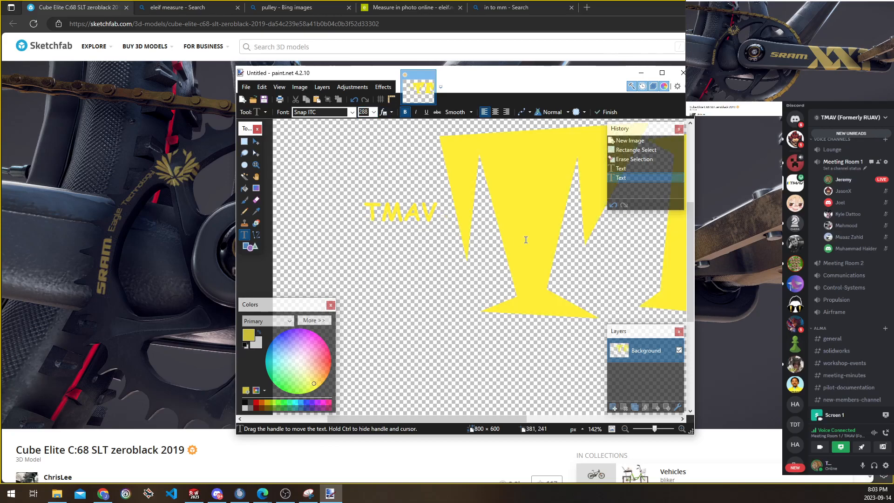
scroll(518, 239, "up", 3)
scroll(515, 252, "down", 4)
scroll(513, 251, "right", 5)
scroll(512, 251, "down", 1, "ctrl")
scroll(510, 252, "up", 1)
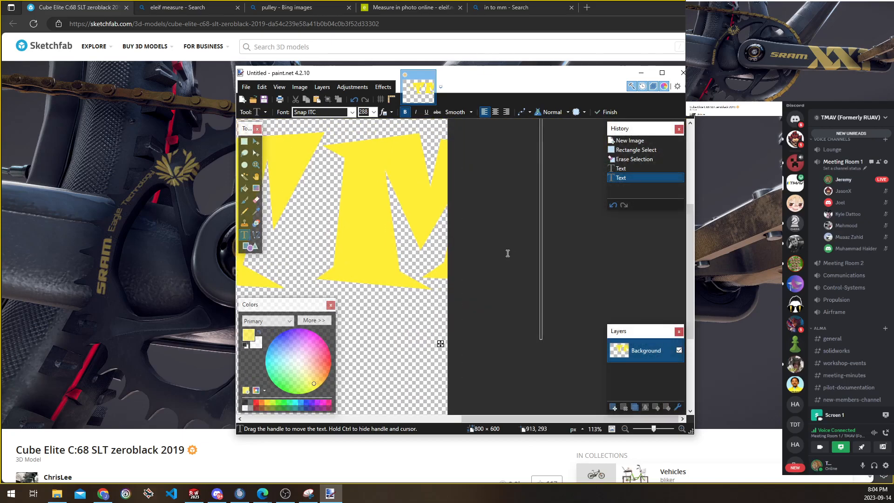
key("ctrl+z")
Write XXR in a new text entry at font size 108 and move it close beside the TMAV lettering
left_click_drag(610, 418, 445, 411)
left_click(527, 236)
scroll(537, 244, "right", 3)
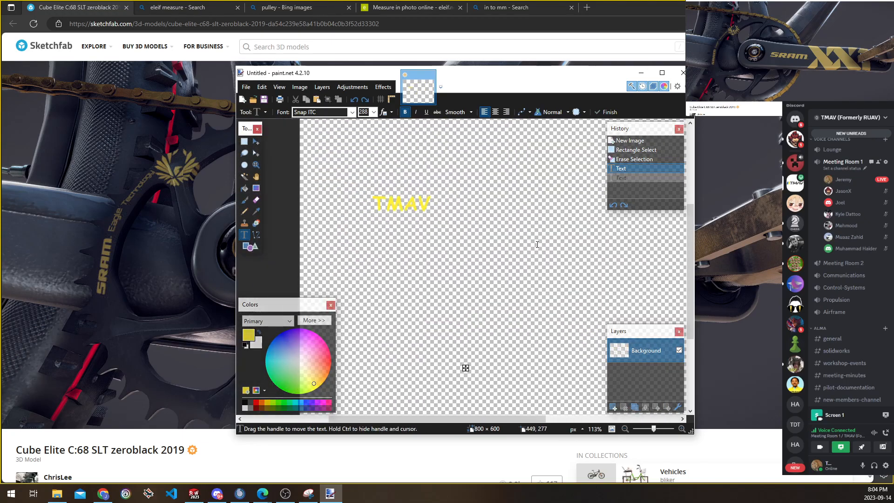
key("ctrl+y")
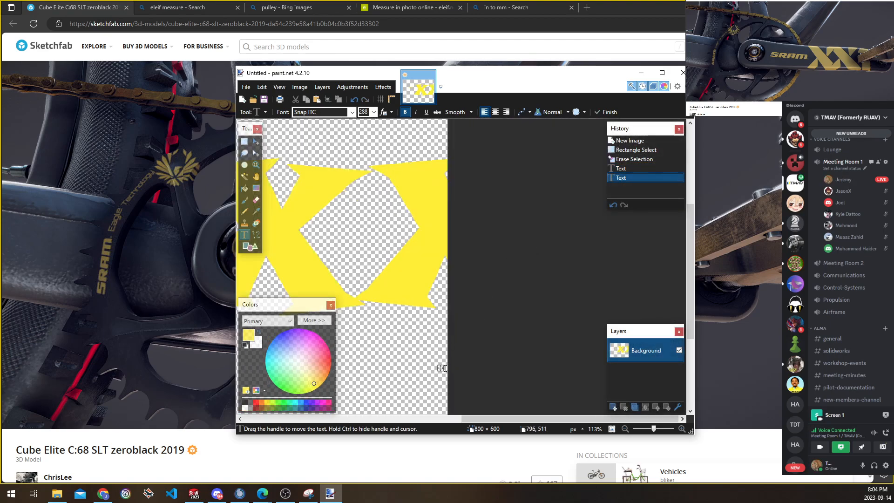
left_click(375, 113)
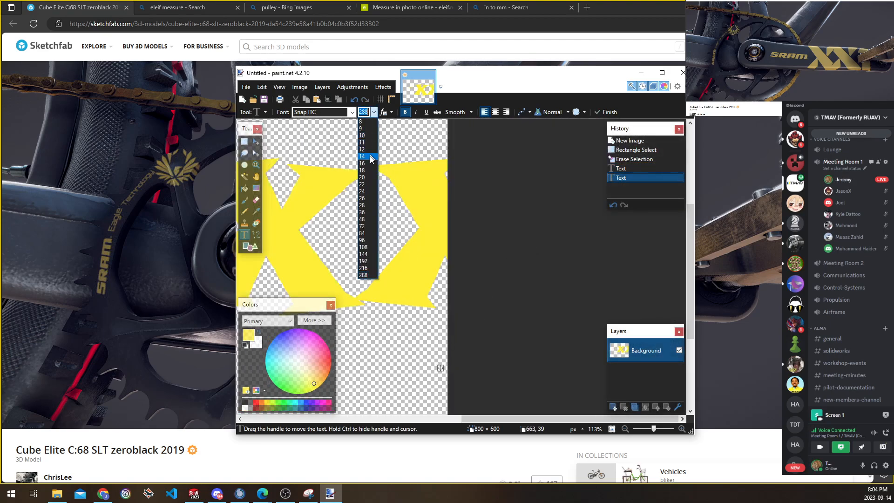
left_click(368, 247)
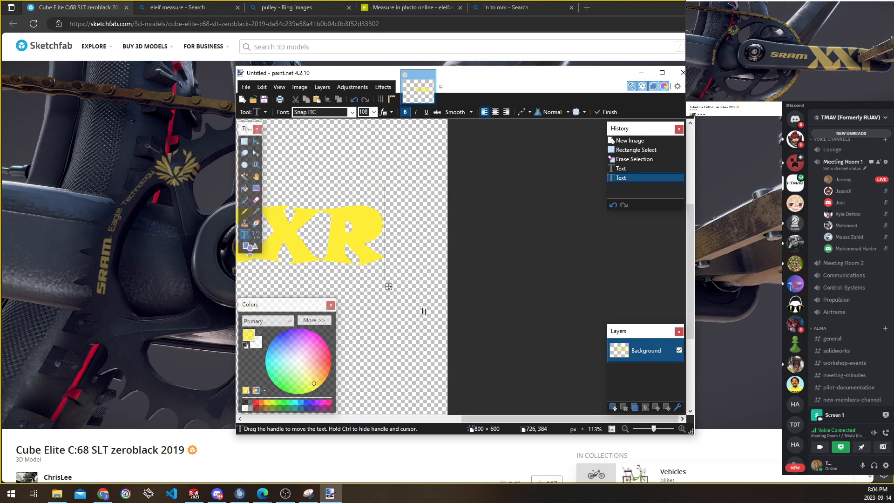
left_click_drag(539, 418, 435, 412)
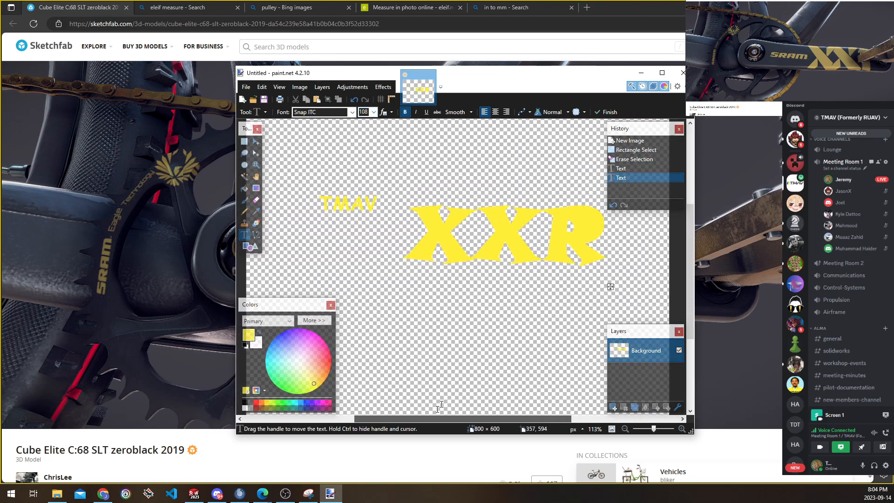
left_click_drag(609, 285, 586, 253)
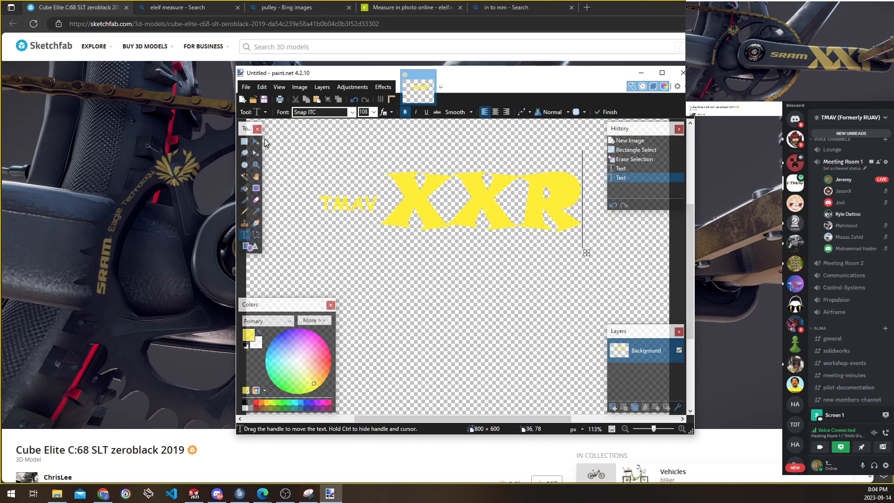
Crop the image to a rectangle of about 621 × 200 px around the TMAV XXR lettering
left_click(244, 141)
left_click_drag(285, 144, 612, 249)
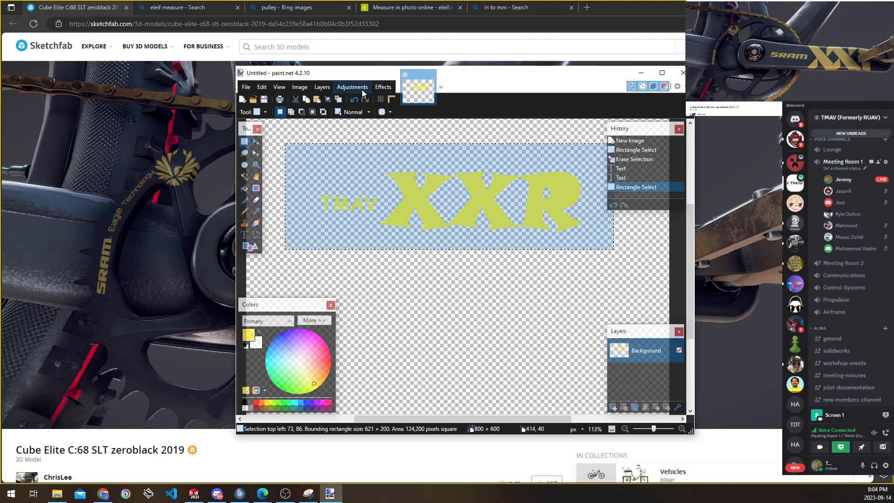
left_click(329, 100)
Save the logo image as a PNG named 4 DECAL in the 46 Bicycle CAD folder
left_click(247, 88)
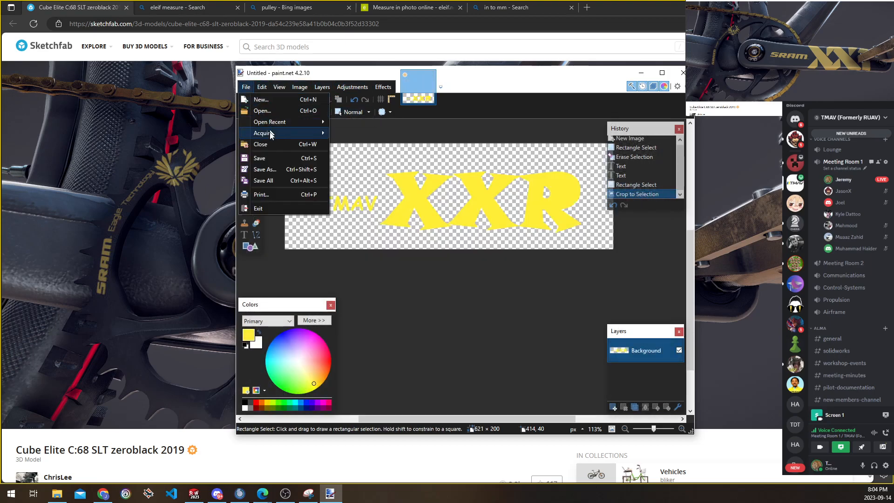
left_click(269, 169)
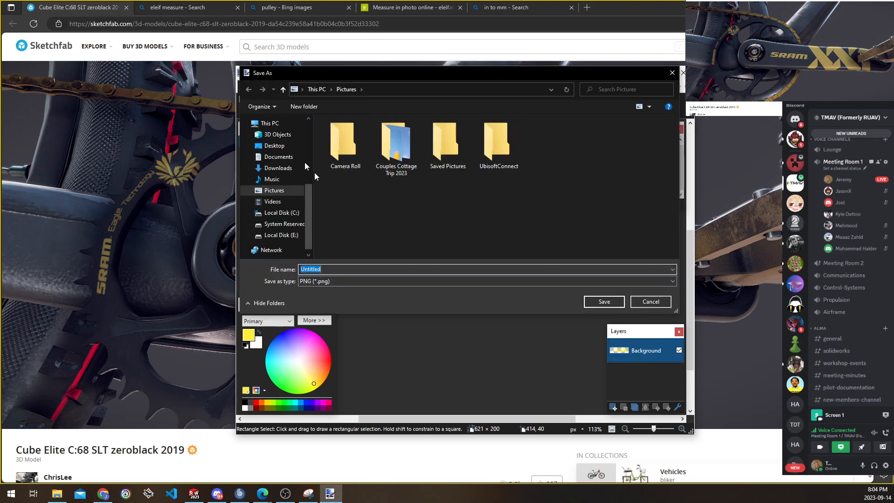
scroll(279, 167, "up", 3)
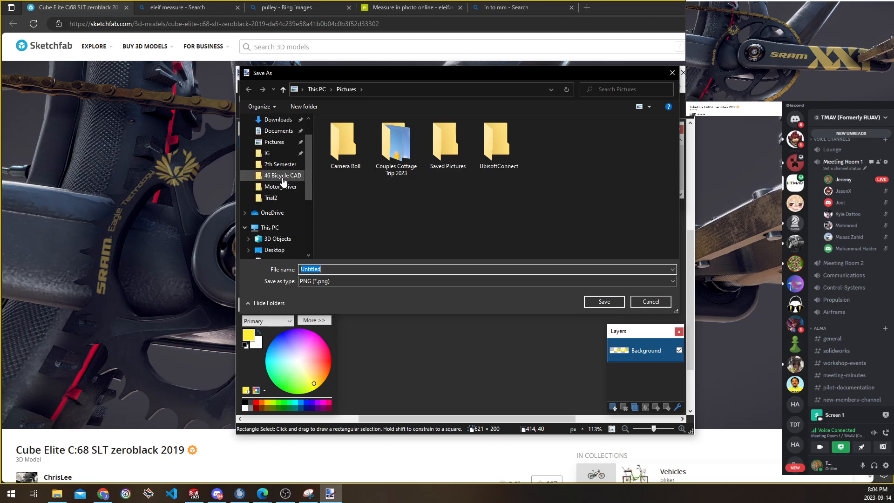
left_click(282, 178)
left_click(348, 269)
type("4 DECAL")
key("Return")
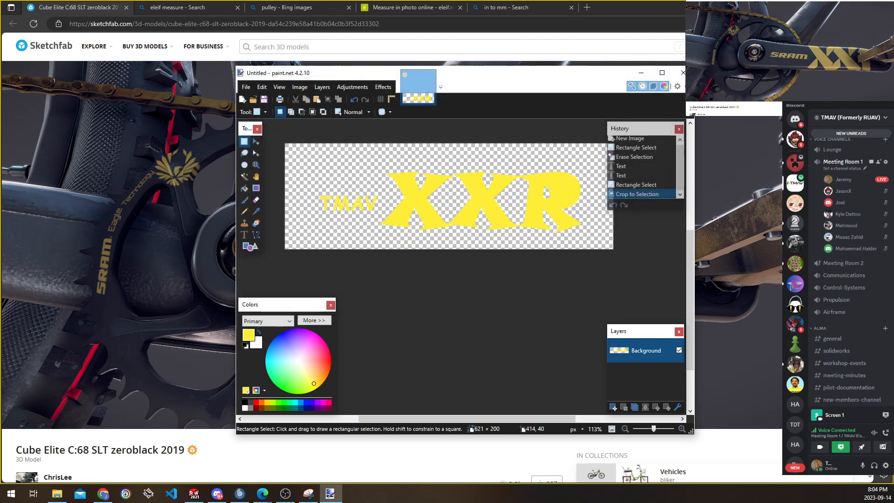
left_click(540, 331)
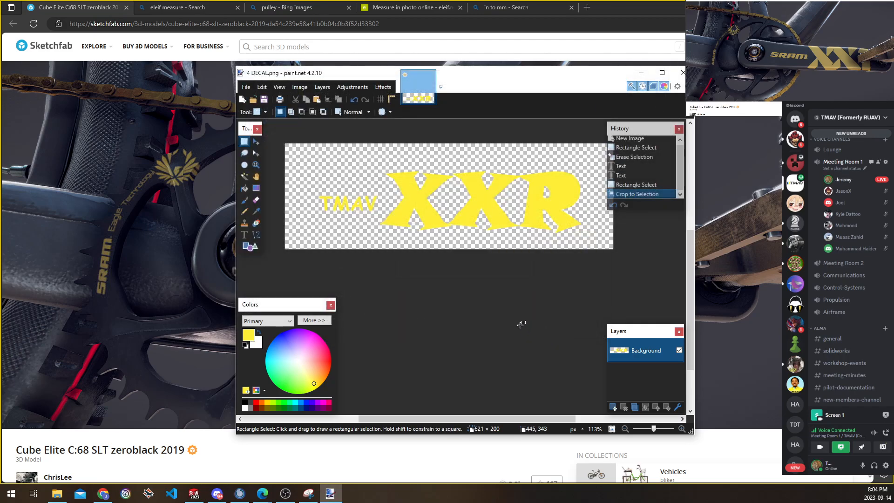
Switch to SOLIDWORKS and display the crank arm's decals together with the decal library
left_click(195, 494)
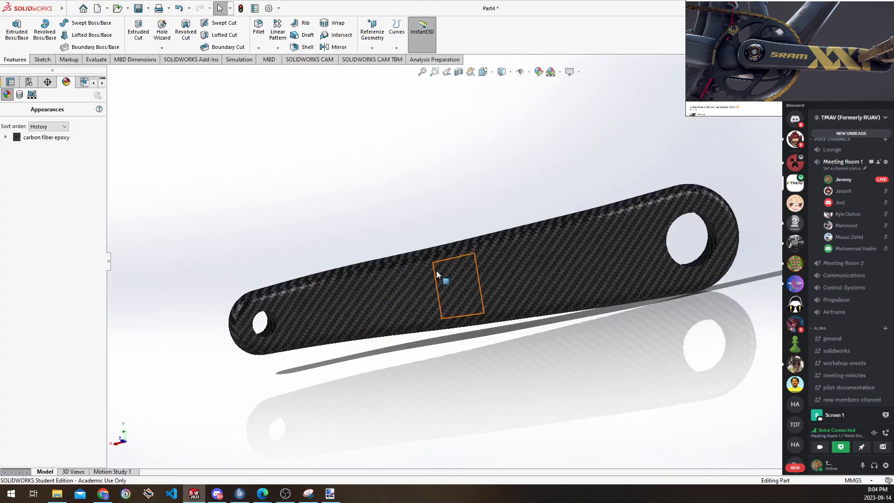
middle_click_drag(493, 219, 400, 163, "ctrl")
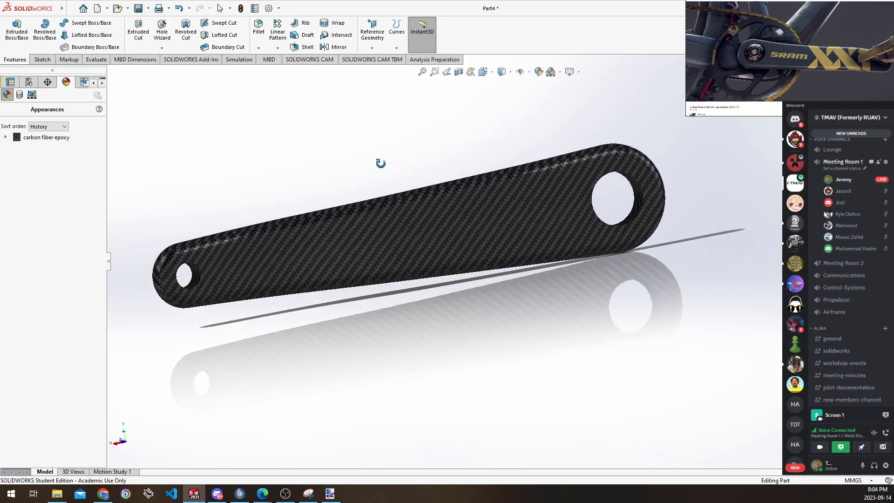
left_click(20, 97)
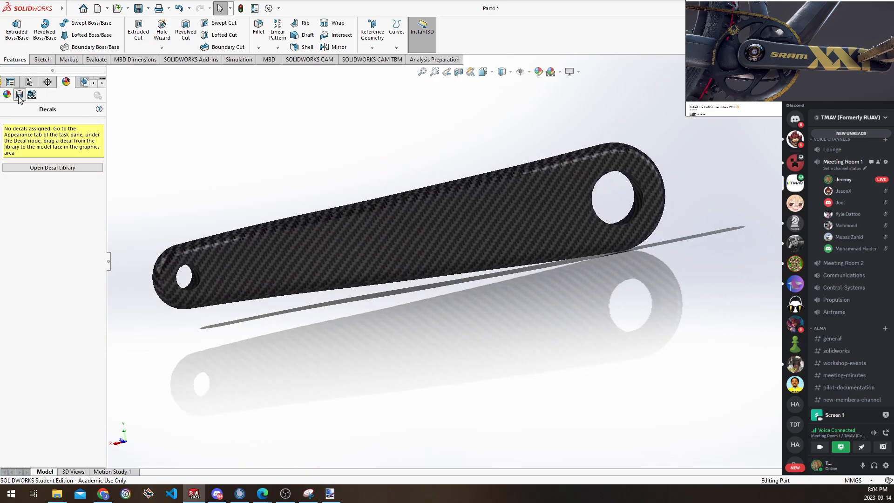
left_click(887, 139)
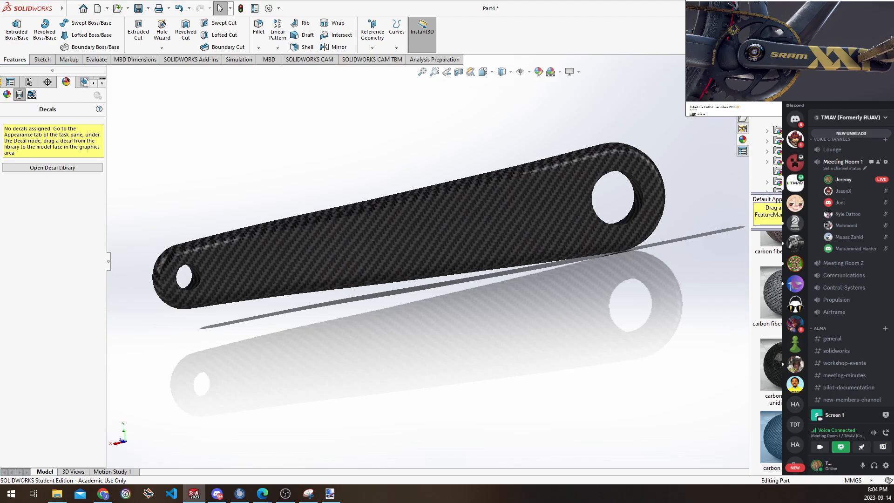
left_click(756, 182)
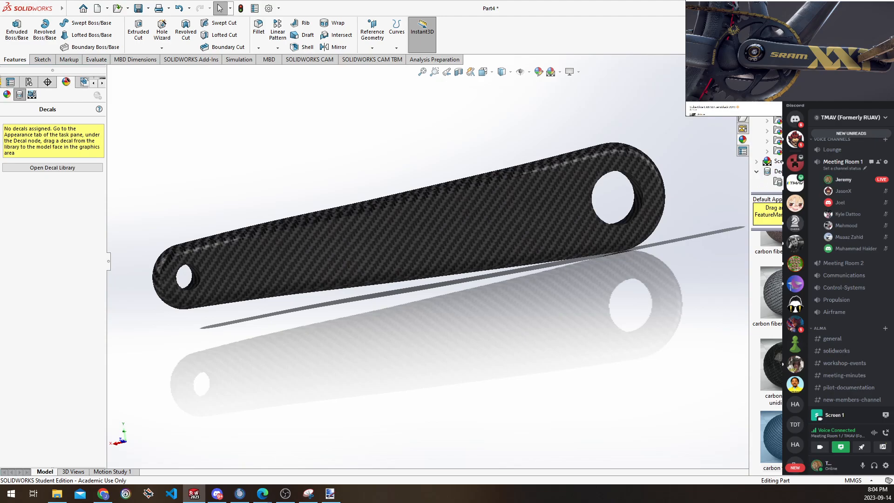
left_click(778, 171)
scroll(767, 326, "down", 3)
scroll(767, 326, "up", 3)
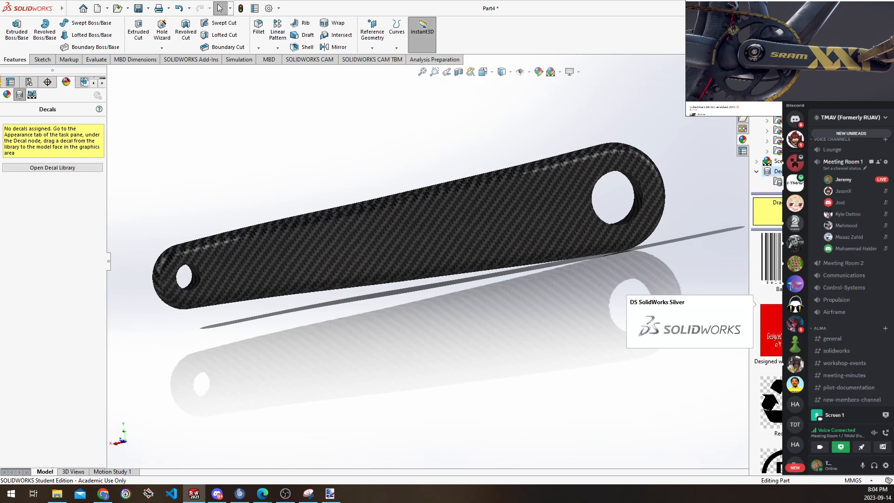
Apply the barcode decal from the library to the flat front face of the crank arm
left_click_drag(771, 259, 420, 233)
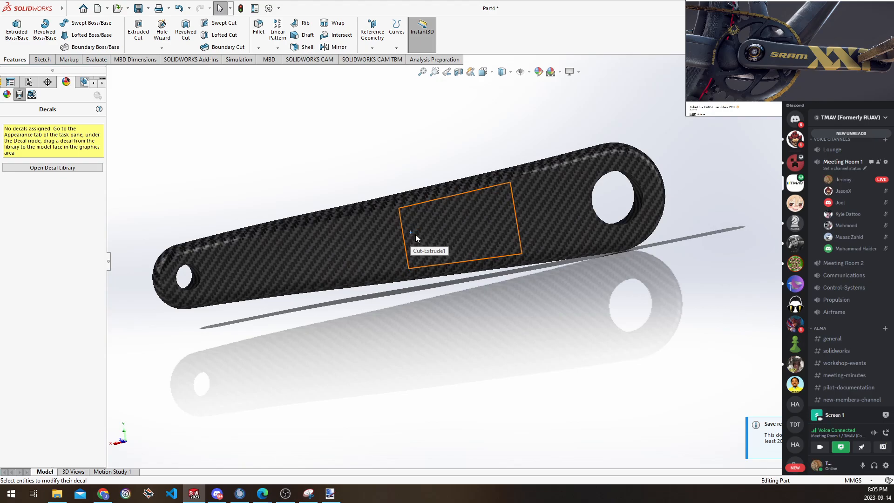
scroll(507, 265, "up", 2)
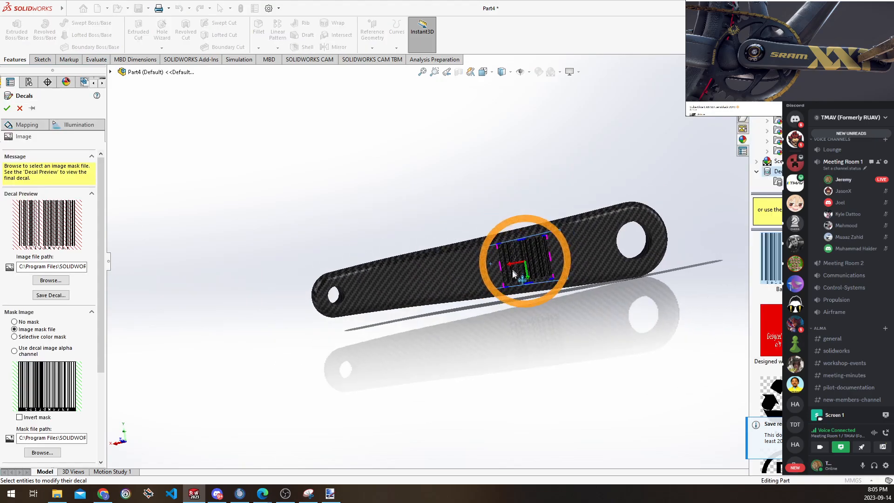
scroll(539, 276, "down", 3)
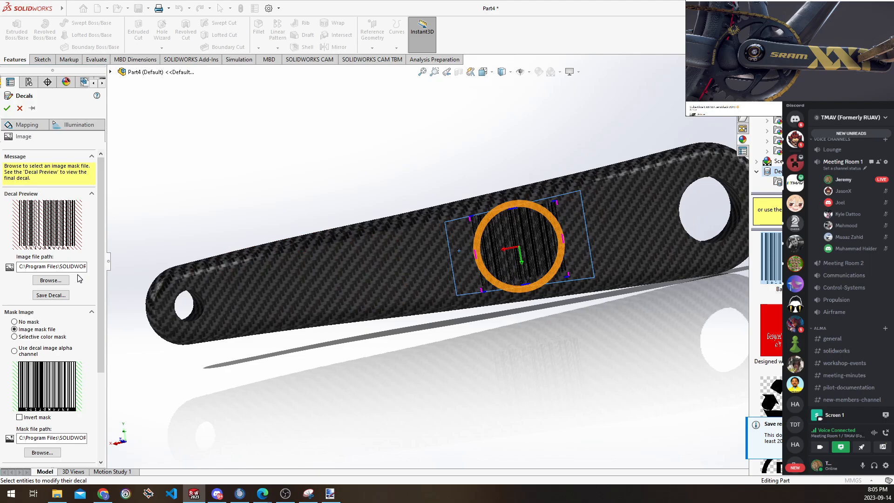
Replace the decal's image with the 4 DECAL file from the 46 Bicycle CAD folder
left_click(50, 280)
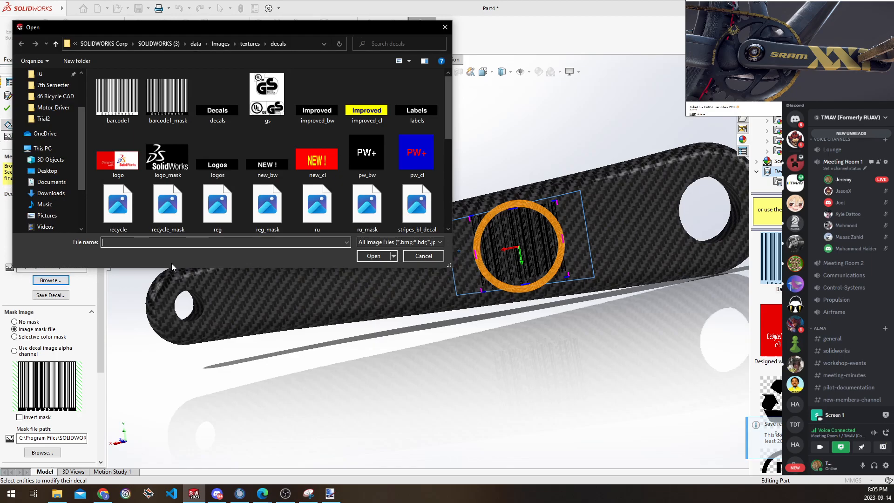
scroll(68, 163, "up", 2)
left_click(56, 160)
left_click(118, 99)
left_click(373, 256)
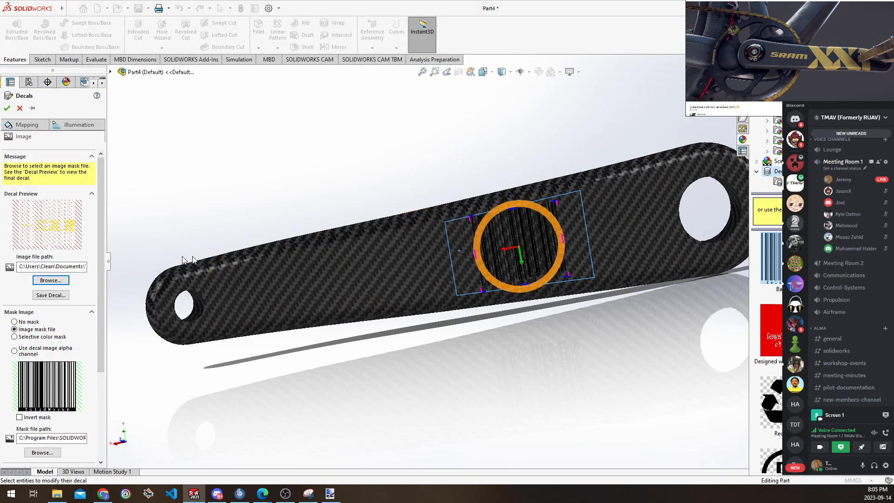
Try the no mask, selective color and alpha channel mask options on the 4 DECAL logo decal and discard the decal
left_click(33, 338)
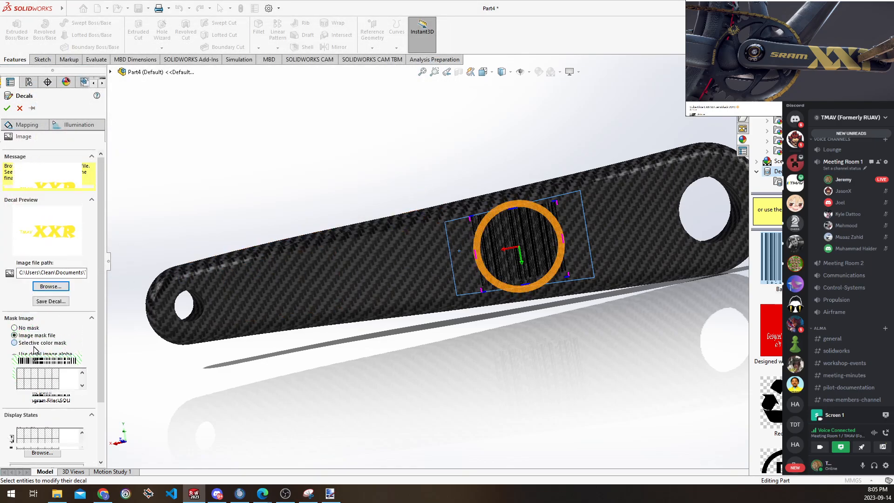
scroll(29, 335, "down", 2)
left_click(17, 285)
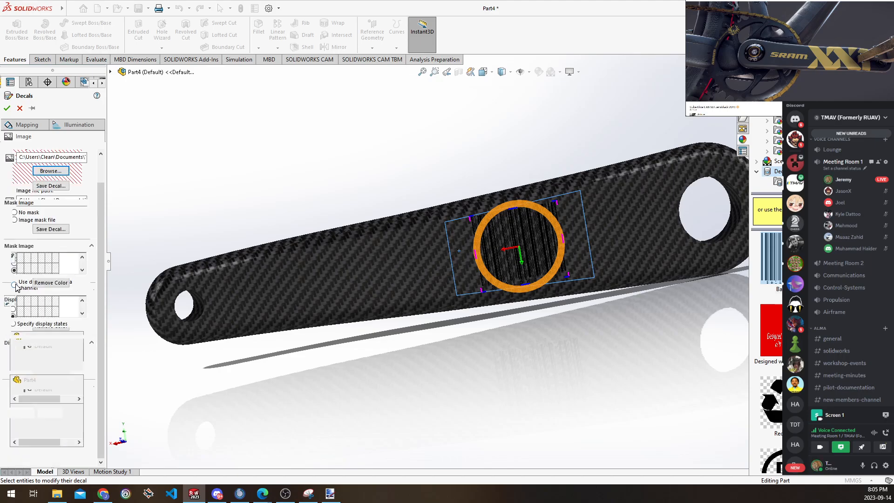
left_click(15, 292)
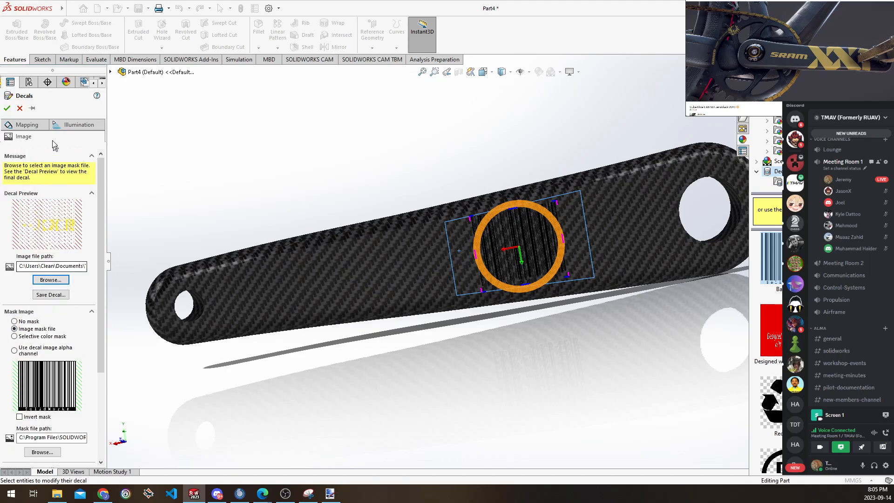
left_click(26, 125)
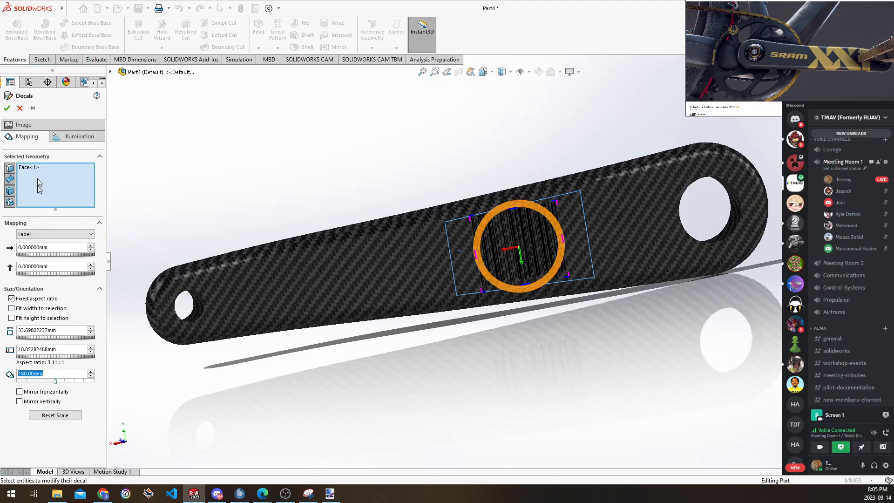
left_click(58, 137)
left_click(57, 126)
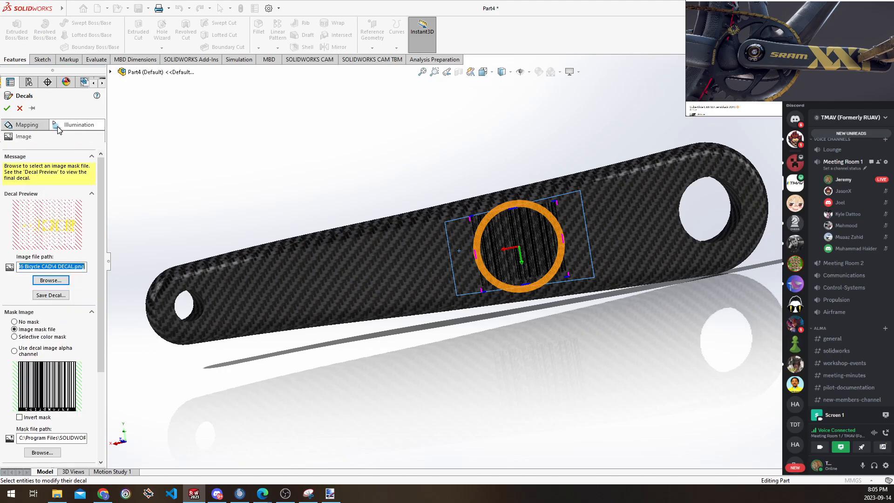
left_click(31, 322)
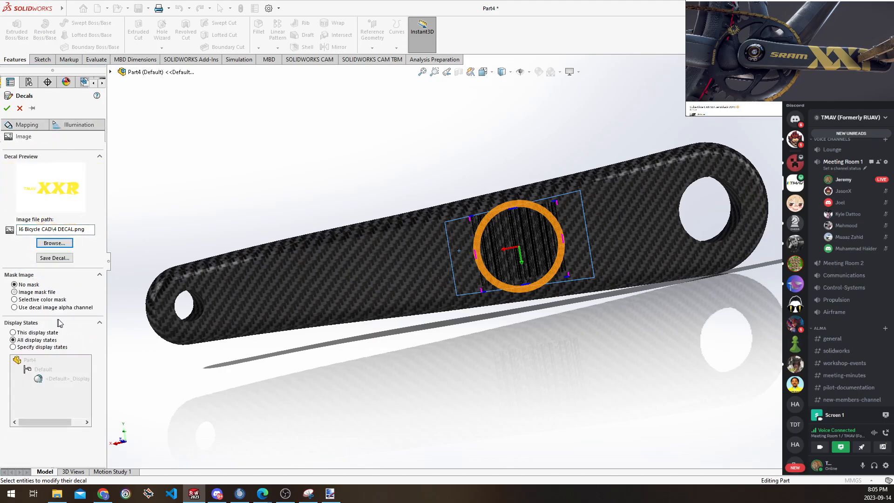
left_click(33, 299)
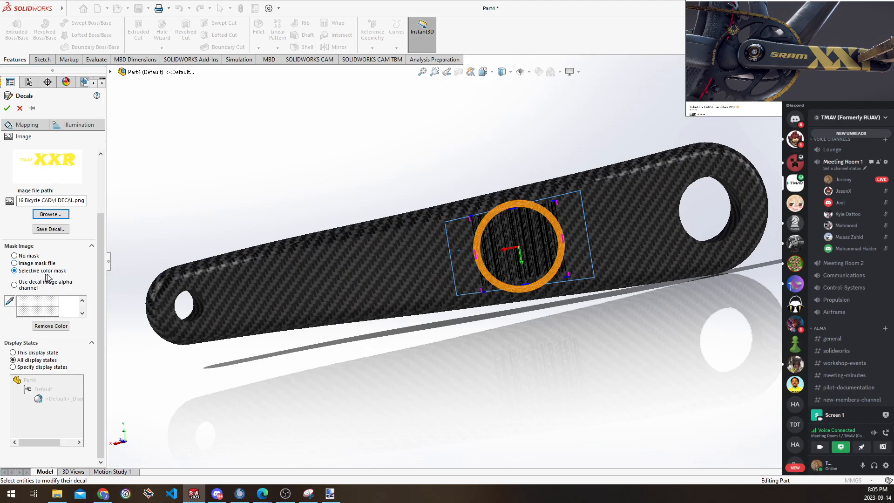
left_click(37, 286)
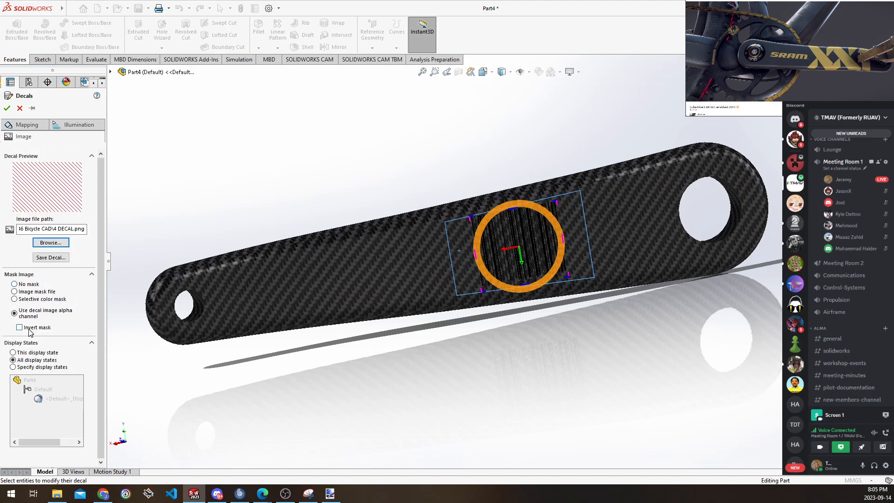
left_click(17, 299)
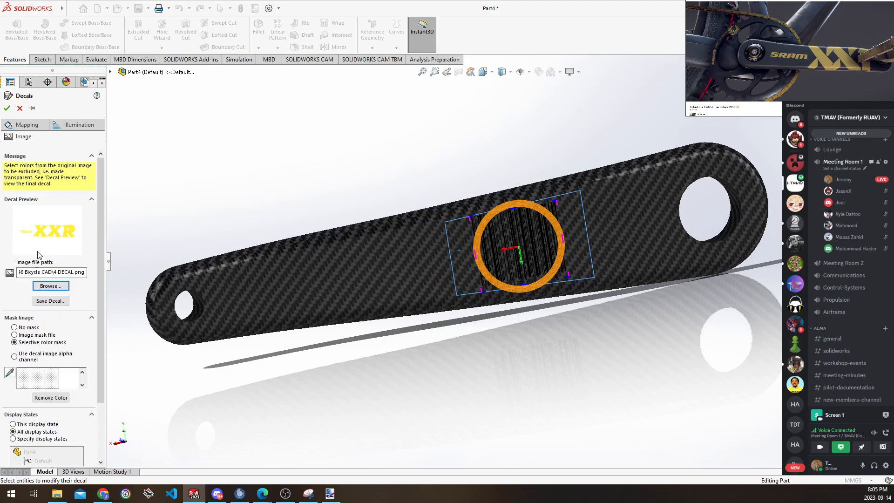
key("Escape")
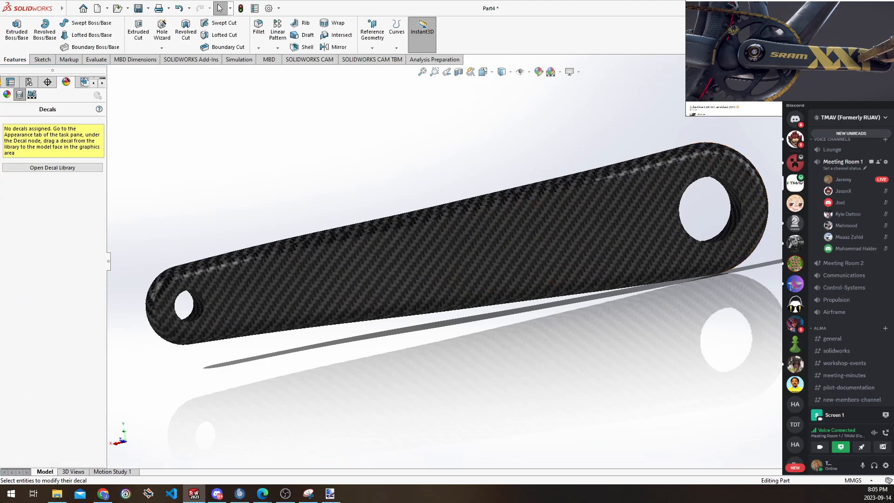
Apply the Designed with SOLIDWORKS decal from the library to the flat front face of the crank arm
left_click_drag(771, 330, 480, 267)
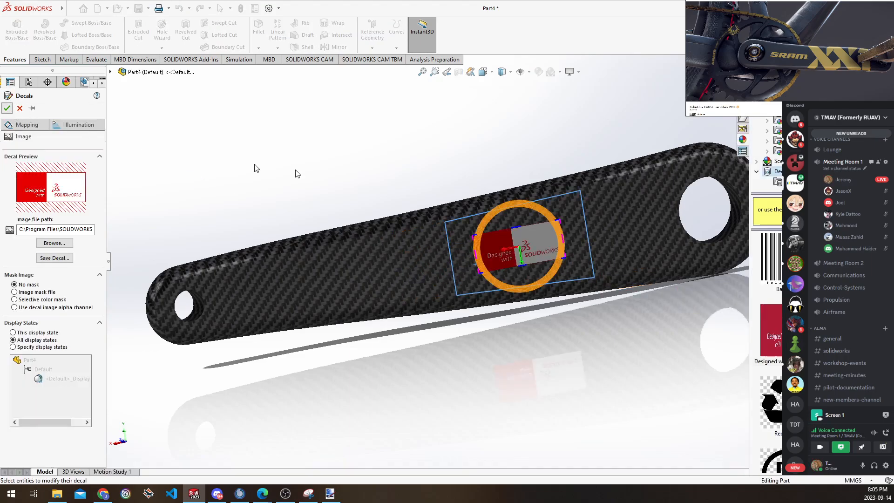
key("Return")
left_click(528, 251)
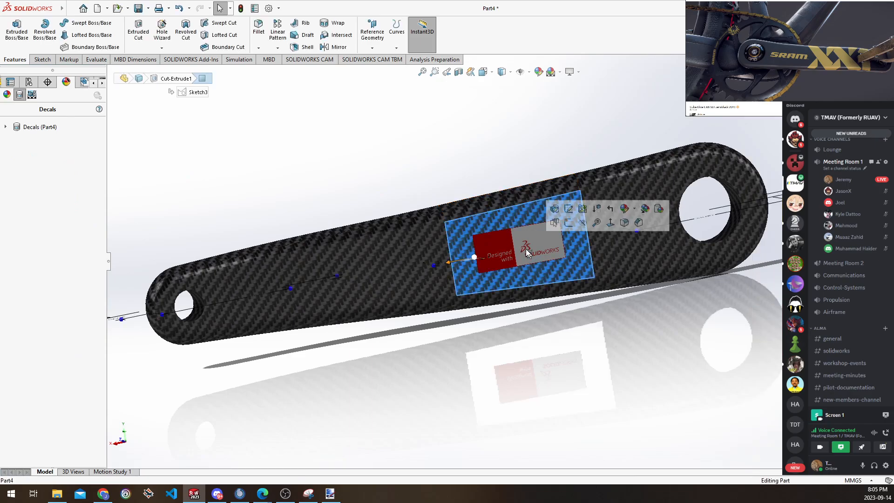
Expand the part's decals and open the sw_logo_designed_by decal for editing
right_click(44, 127)
left_click(31, 133)
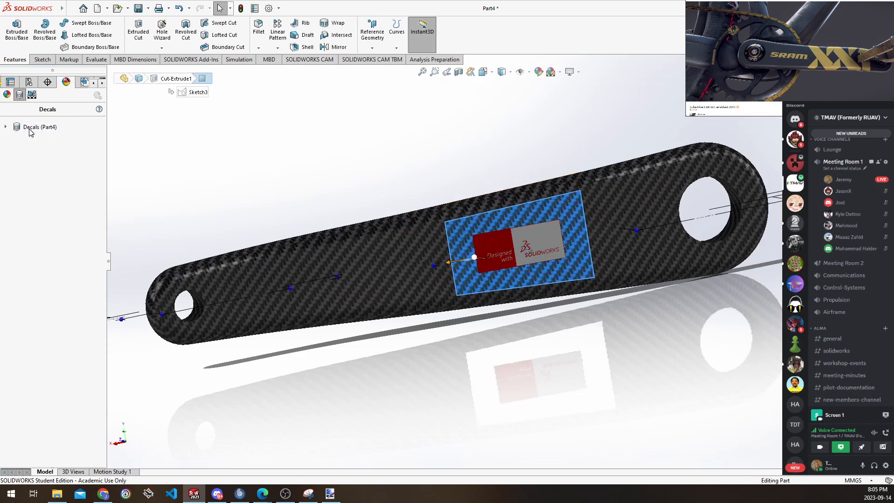
left_click(181, 192)
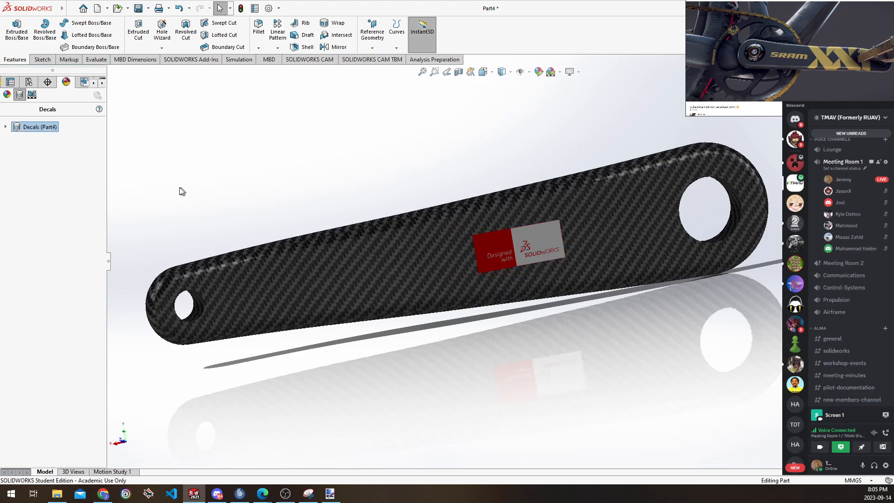
right_click(38, 131)
left_click(60, 142)
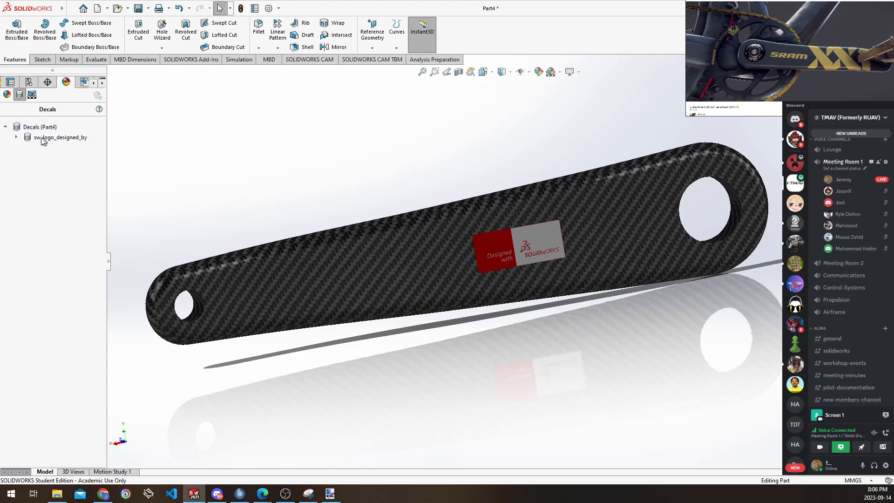
left_click(44, 138)
right_click(30, 131)
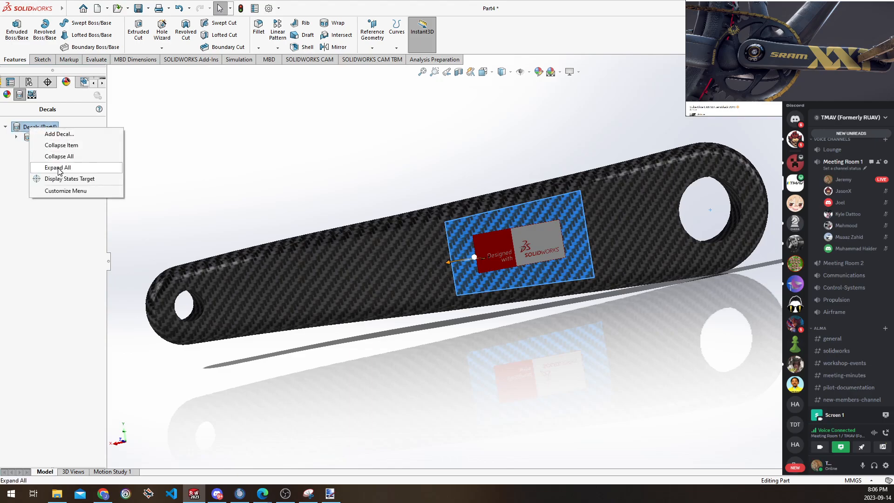
left_click(58, 168)
double_click(44, 136)
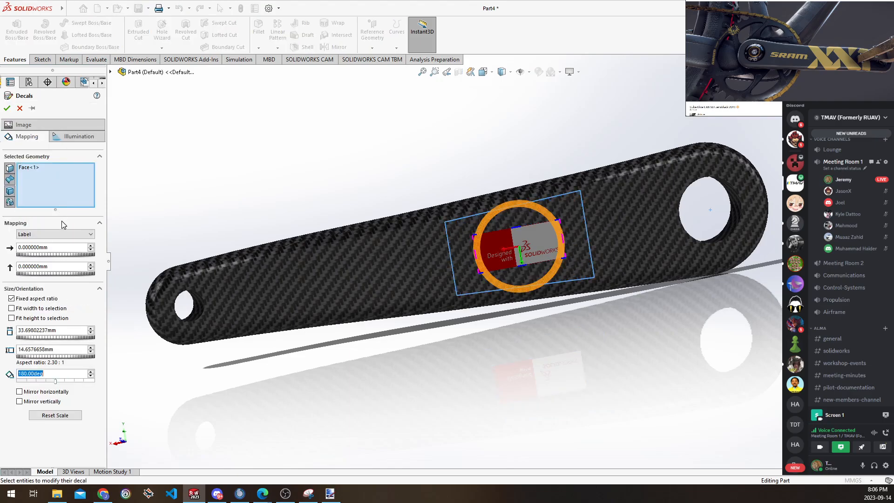
Replace the image of the sw_logo_designed_by decal with the 4 DECAL file from the 46 Bicycle CAD folder
left_click(49, 129)
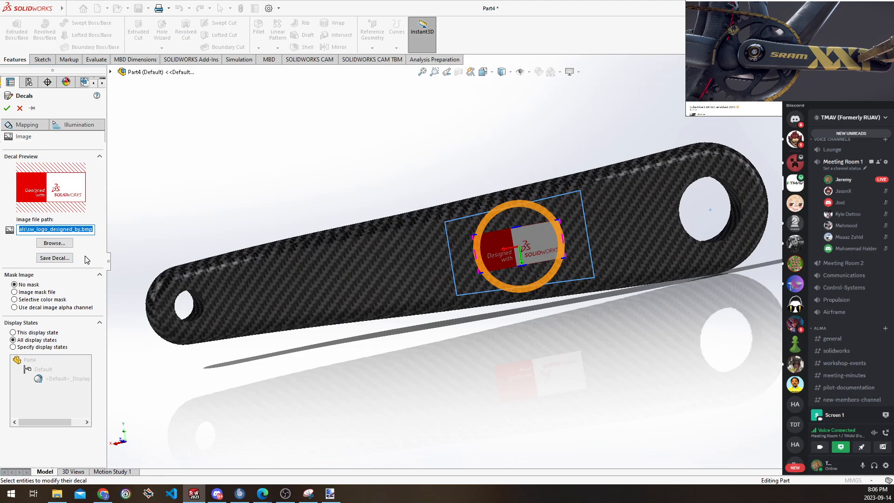
left_click(32, 124)
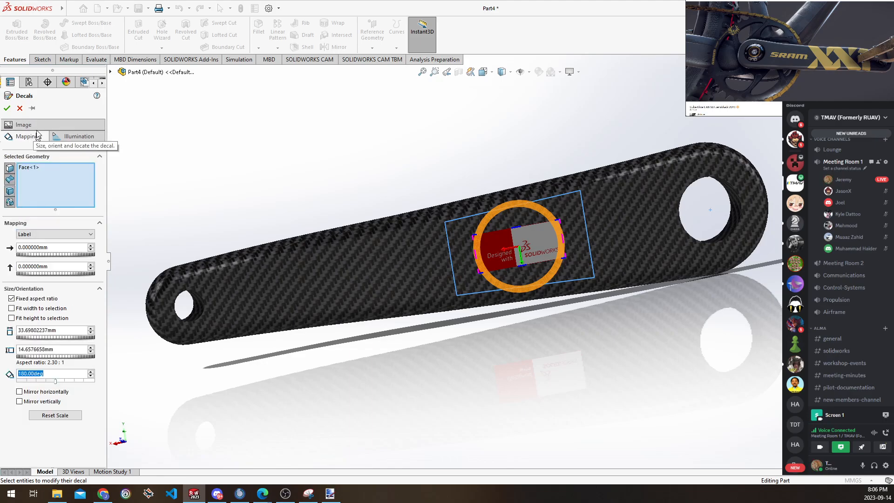
left_click(28, 136)
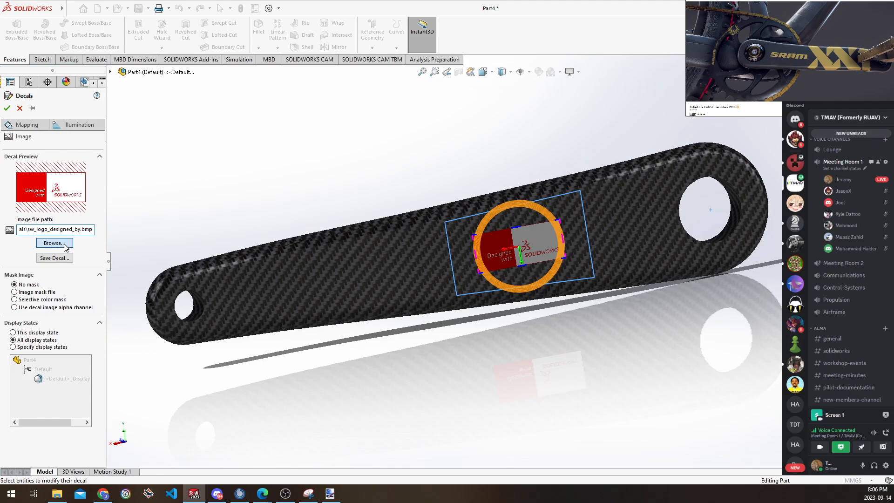
left_click(64, 244)
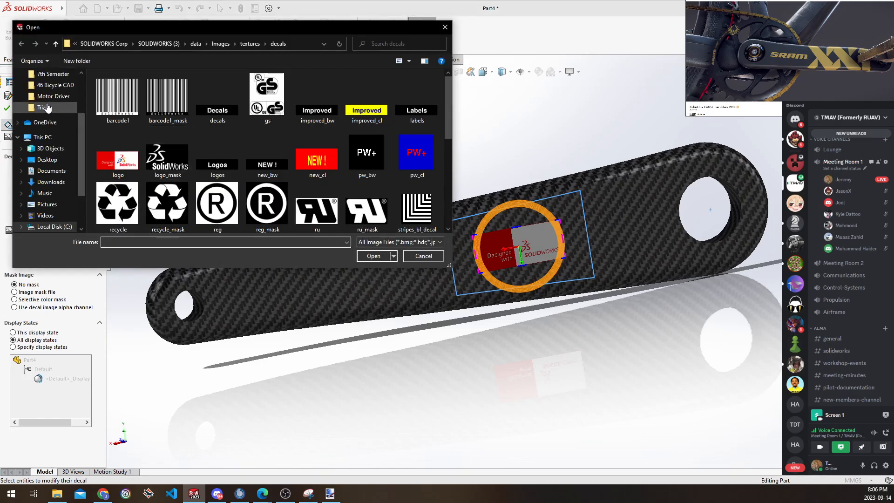
left_click(55, 85)
left_click(118, 99)
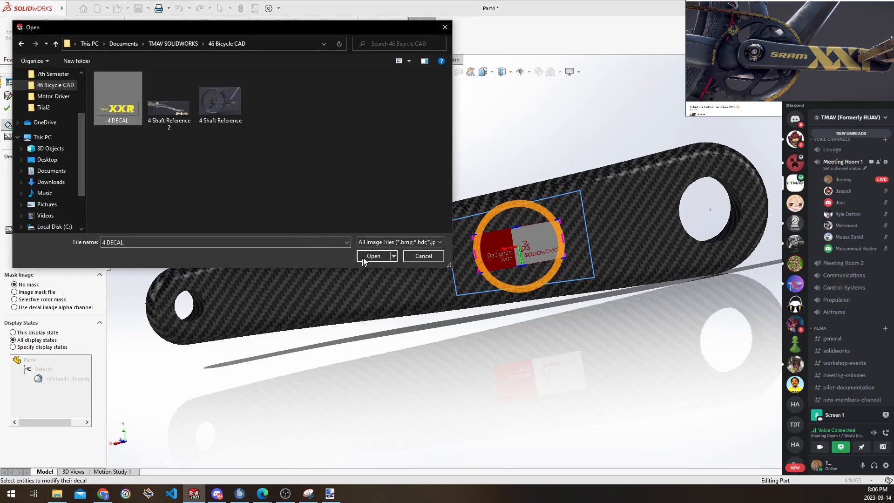
left_click(373, 256)
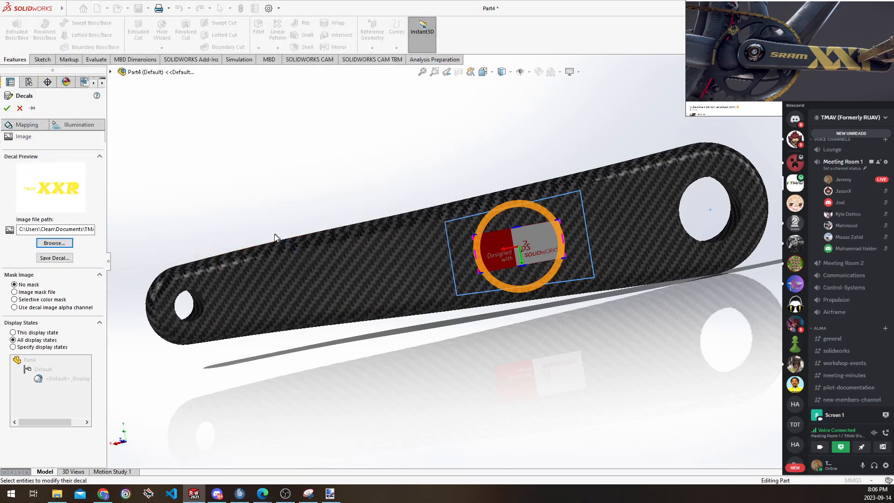
Set the decal to use an image mask file and load 4 DECAL as the mask
left_click(42, 291)
scroll(56, 303, "down", 3)
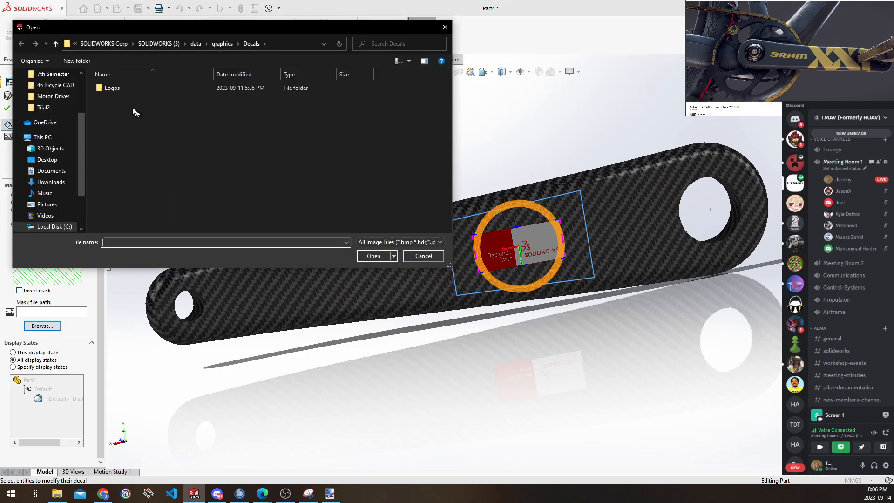
left_click(55, 159)
left_click(119, 100)
left_click(373, 255)
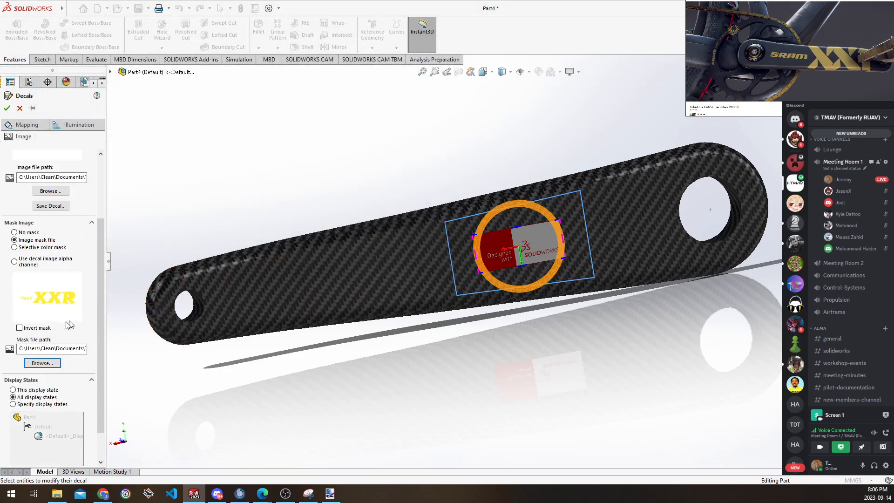
Try the selective color mask and the decal image alpha channel, and cancel the decal edit
left_click(31, 249)
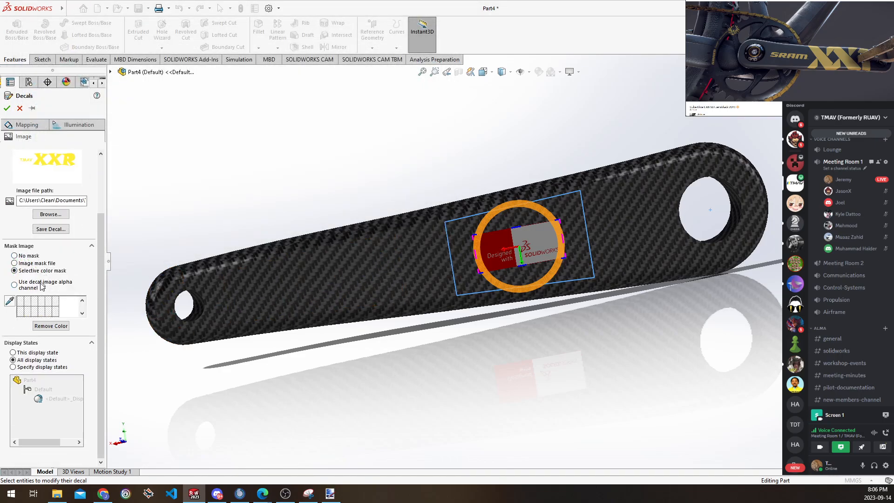
left_click(41, 284)
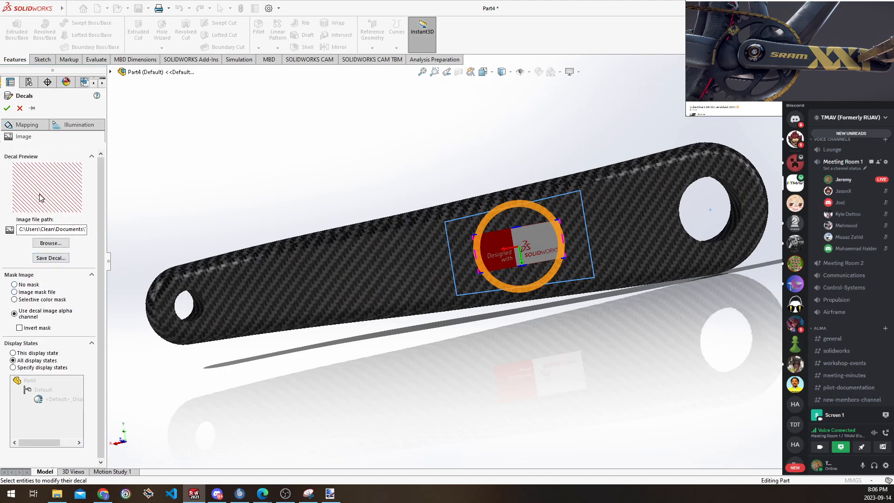
left_click(72, 124)
left_click(20, 108)
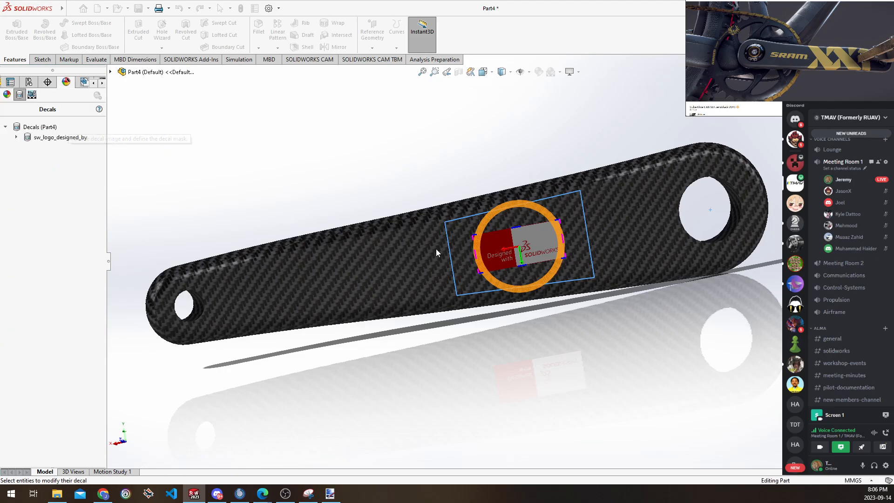
Delete the Cut-Extrude1 feature through the crank arm face that carries the decal
left_click(519, 228)
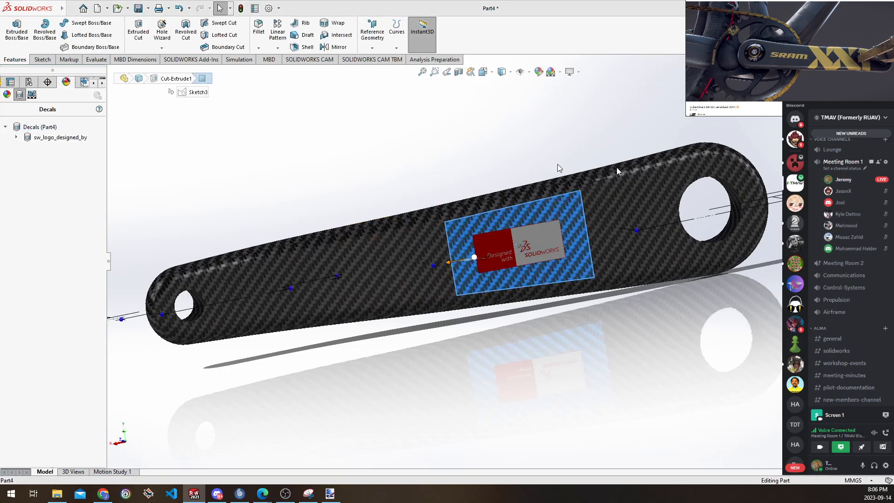
key("Delete")
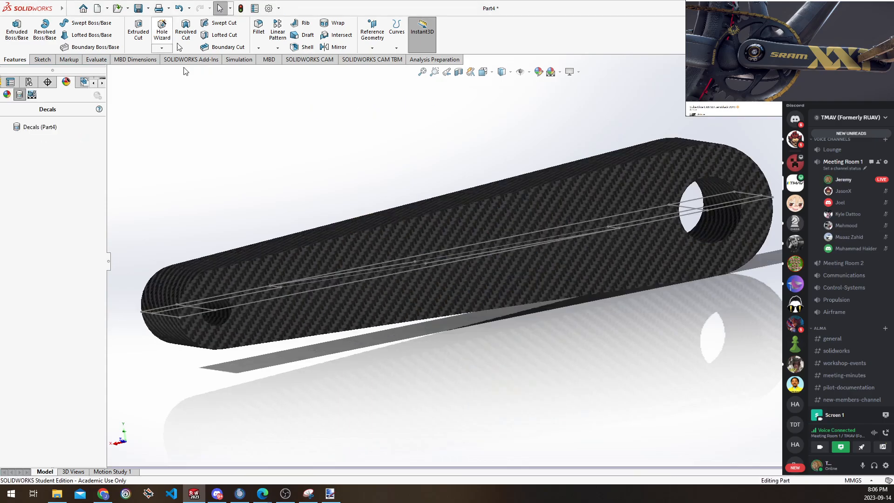
mouse_move(260, 181)
middle_mouse_down()
mouse_move(251, 240)
mouse_move(303, 259)
mouse_move(311, 292)
middle_mouse_up()
Display the feature tree and delete the leftover Sketch3 from the part
left_click(10, 82)
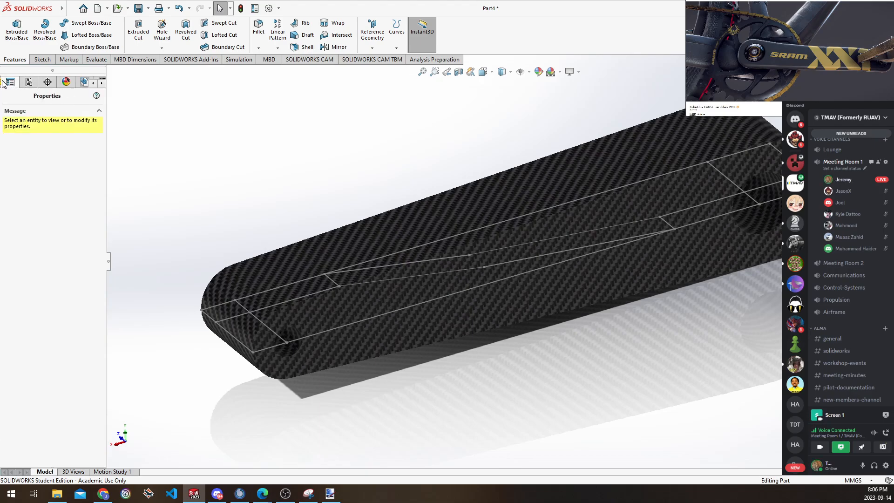
left_click(4, 83)
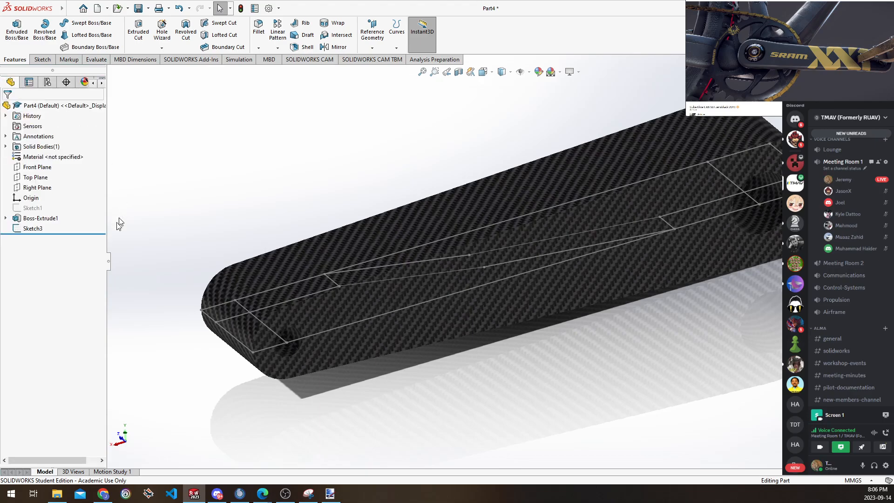
left_click(32, 228)
left_click(29, 218)
left_click(5, 218)
left_click(42, 228)
left_click(39, 239)
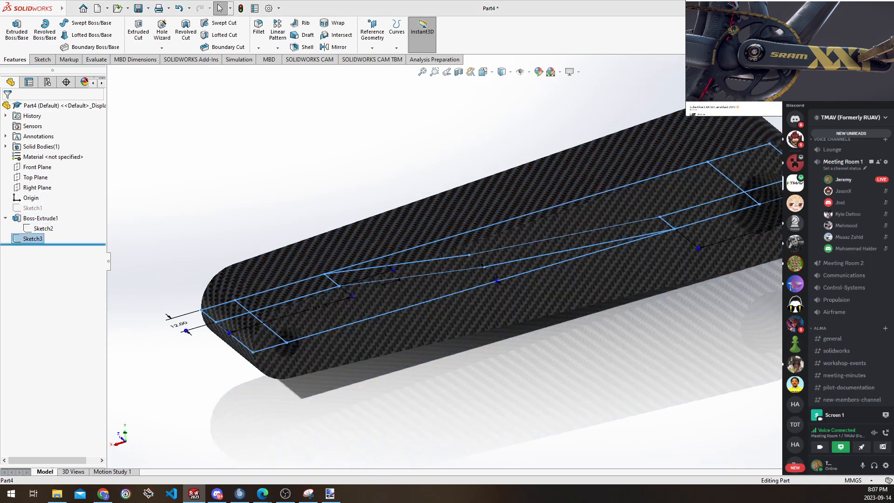
key("Delete")
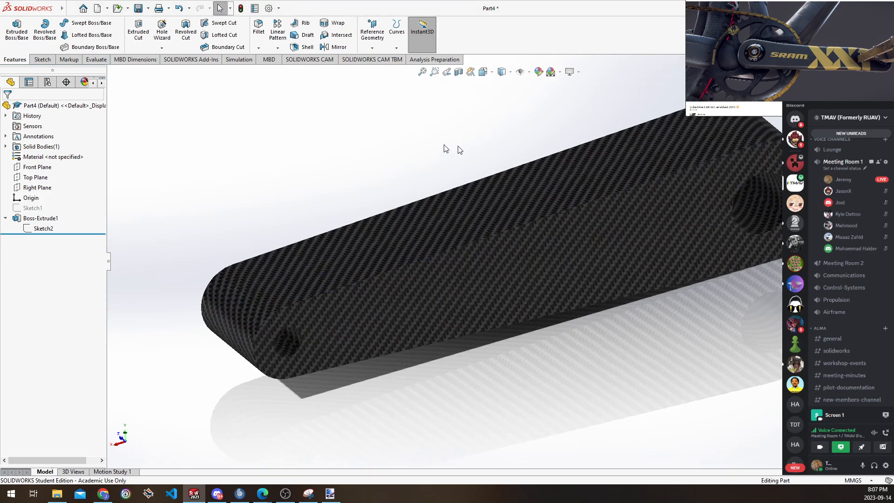
mouse_move(409, 153)
middle_mouse_down()
mouse_move(410, 181)
mouse_move(392, 204)
middle_mouse_up()
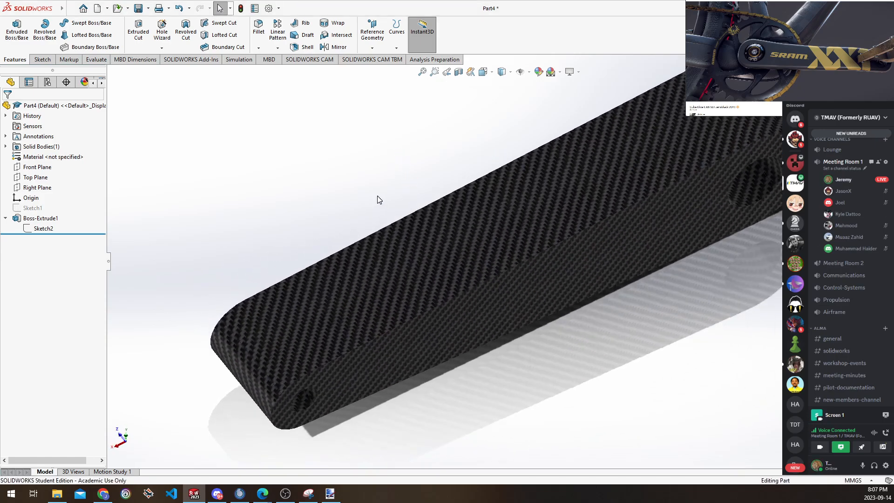
Undo the deletion of Sketch3 and look through the part's feature history
key("ctrl+z")
mouse_move(351, 210)
middle_mouse_down()
mouse_move(340, 256)
mouse_move(340, 194)
middle_mouse_up()
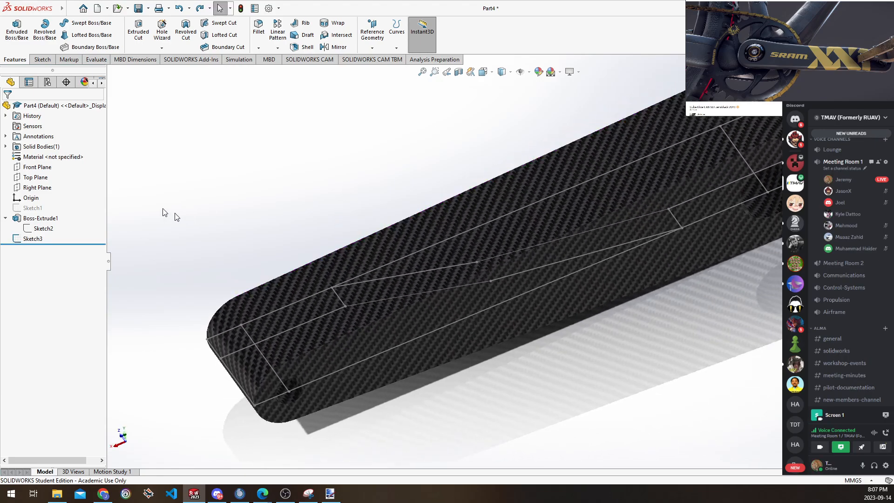
left_click(5, 116)
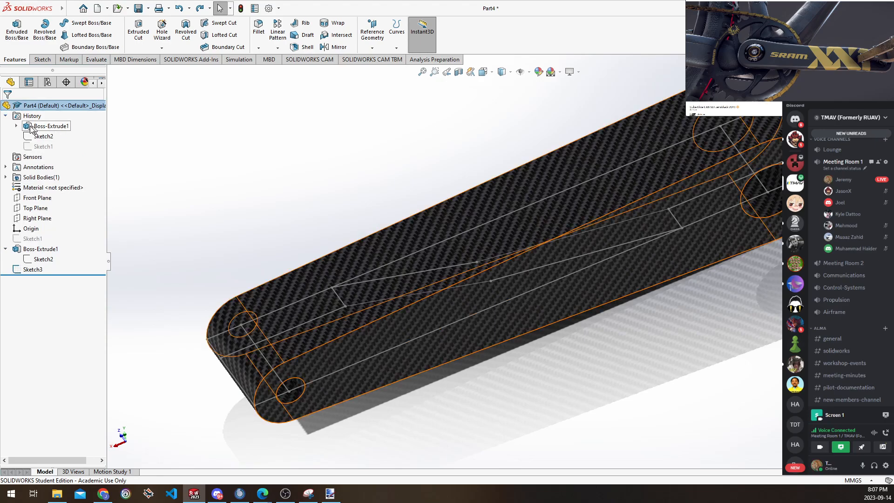
left_click(16, 127)
left_click(16, 126)
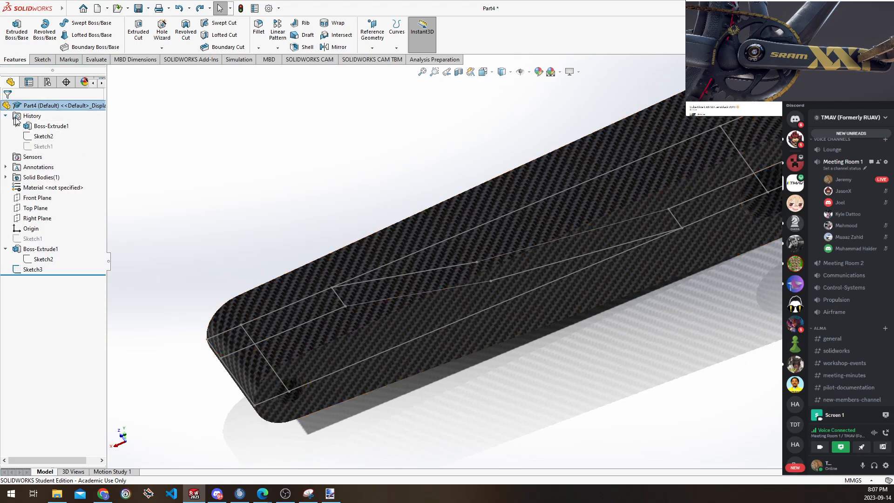
left_click(5, 116)
mouse_move(295, 171)
middle_mouse_down()
mouse_move(285, 216)
mouse_move(303, 187)
middle_mouse_up()
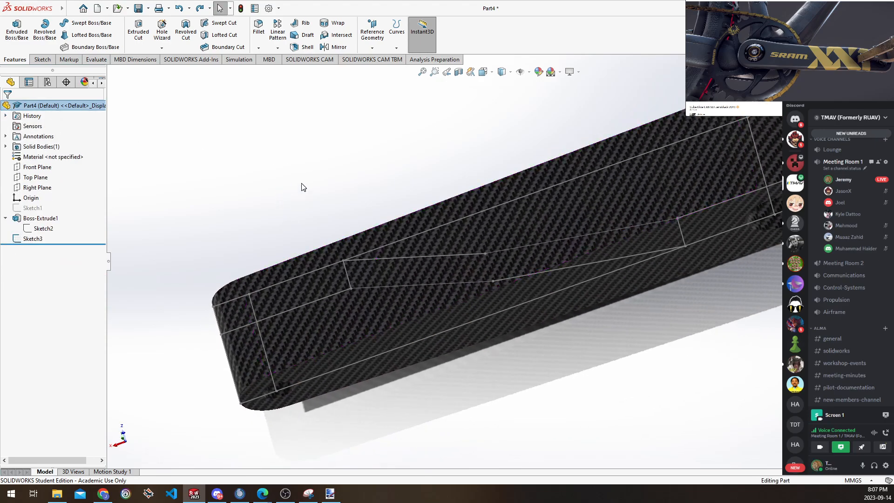
left_click(41, 60)
left_click(15, 59)
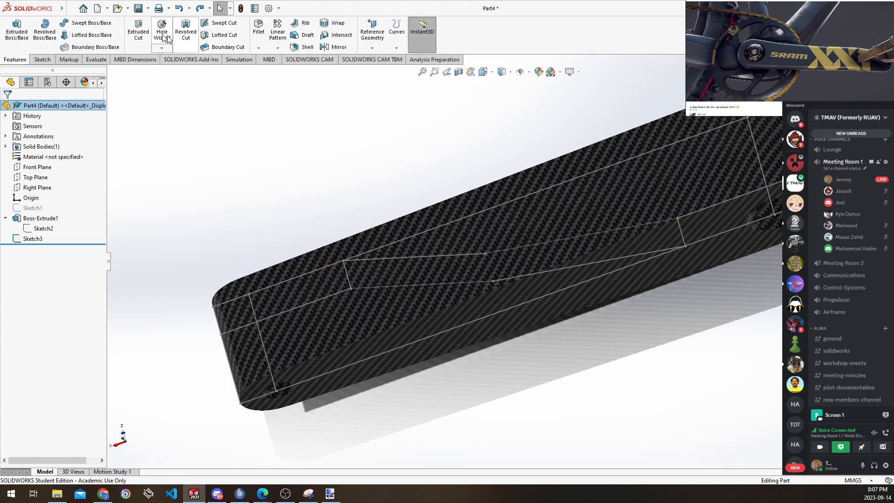
left_click(138, 32)
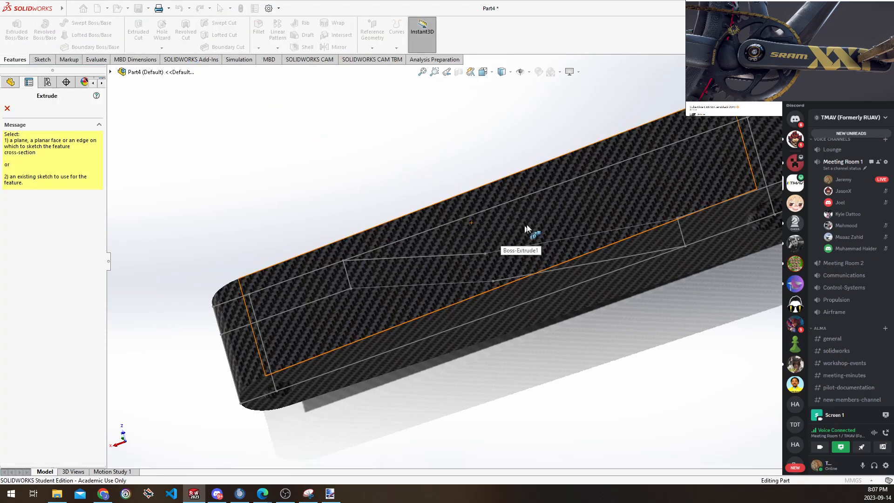
left_click(523, 235)
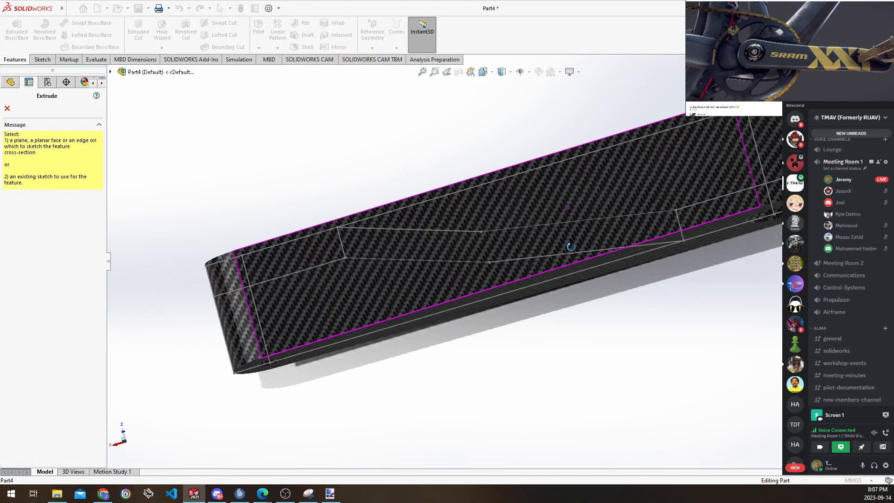
left_click(7, 108)
left_click(139, 31)
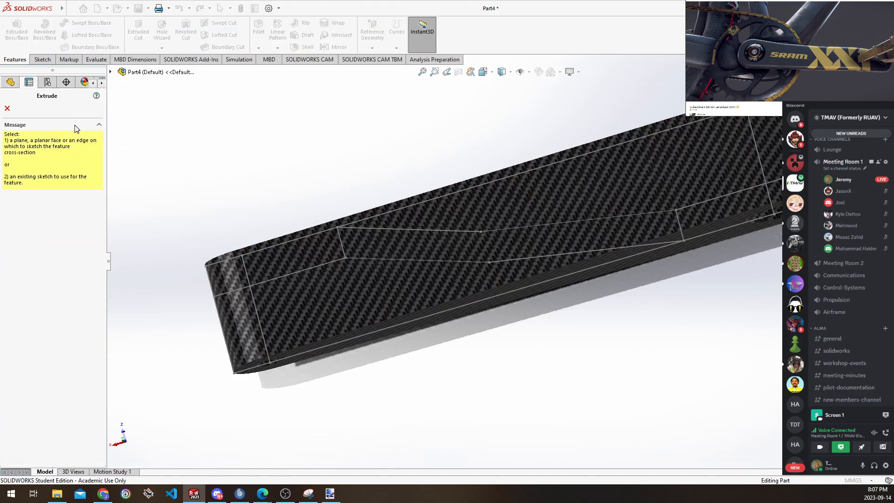
left_click(7, 108)
Extrude-cut the Sketch3 regions on both sides of the bent profile across the crank arm's full width
left_click(33, 238)
left_click(133, 44)
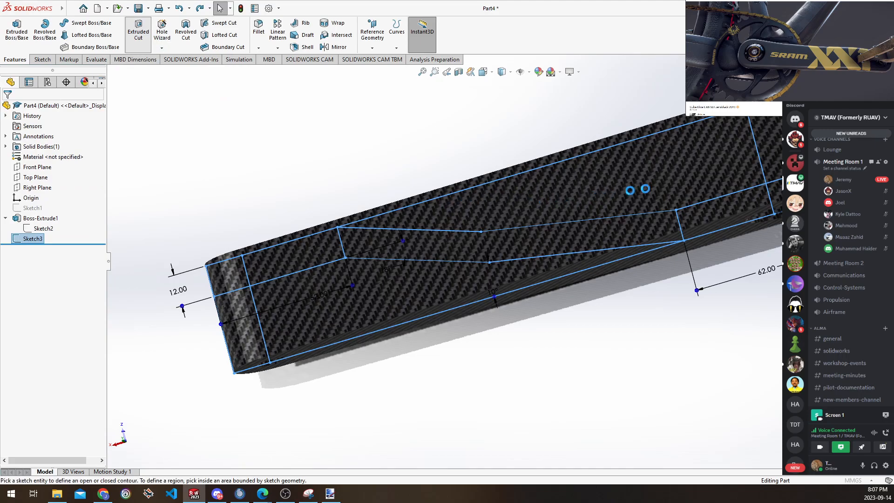
left_click(678, 170)
left_click(416, 287)
left_click(240, 320)
mouse_move(291, 248)
middle_mouse_down()
mouse_move(339, 199)
mouse_move(326, 153)
middle_mouse_up()
left_click(56, 164)
left_click(44, 185)
left_click(6, 108)
middle_click_drag(451, 194, 396, 187)
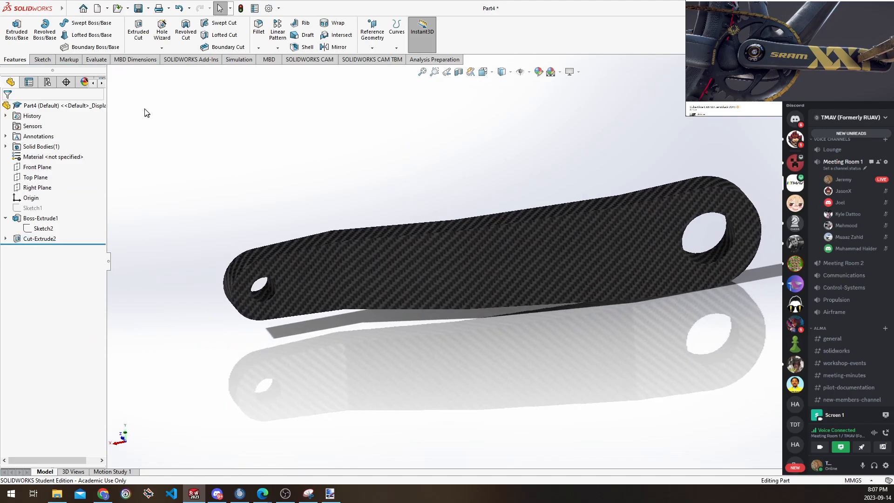
left_click(322, 244)
left_click(341, 249)
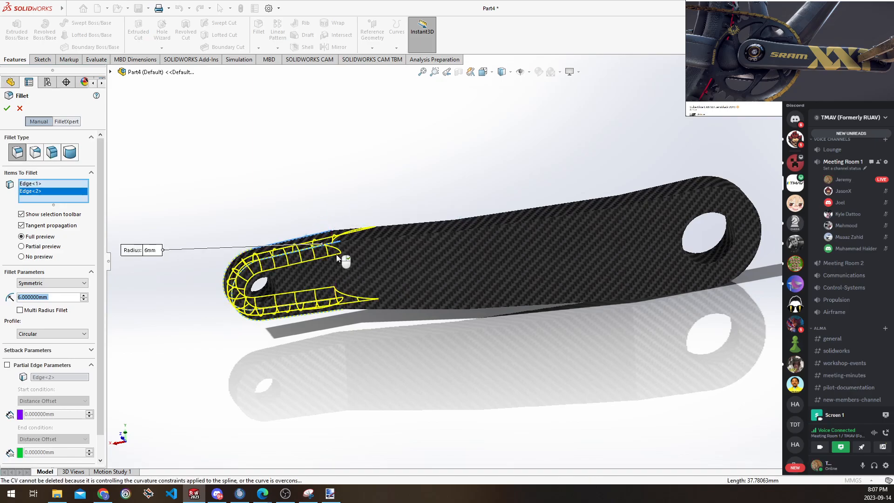
left_click(20, 108)
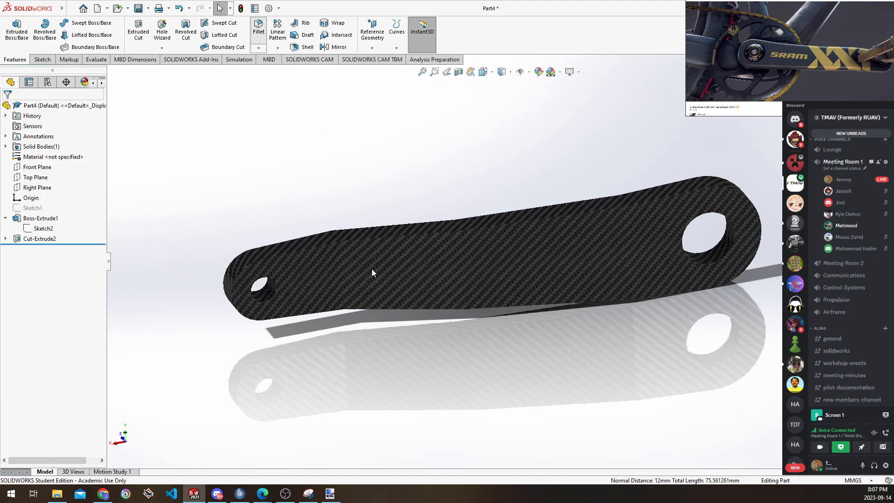
Start a Fillet and select the six bend edges across the crank arm, three on each broad face
left_click(342, 261)
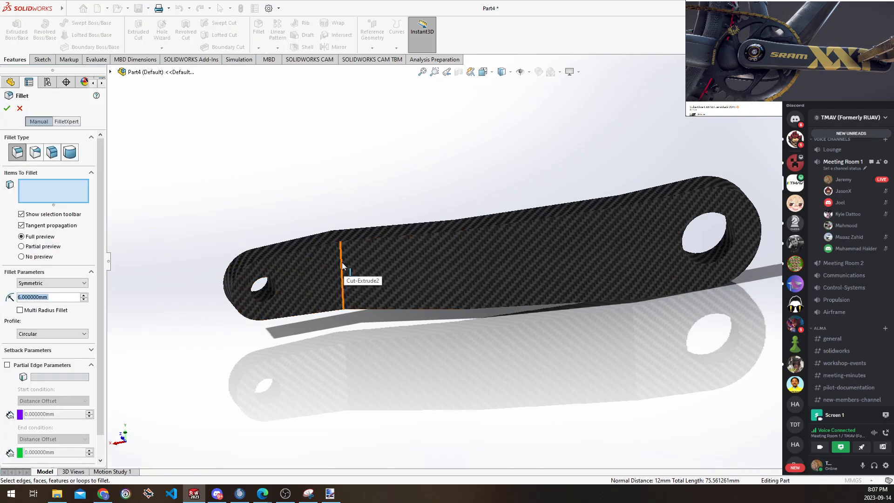
left_click(465, 263)
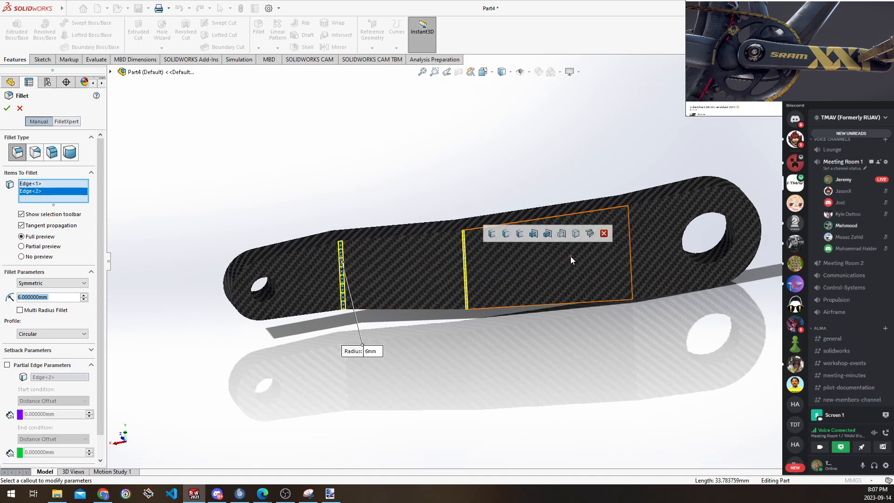
left_click(631, 248)
middle_click_drag(479, 197, 453, 363)
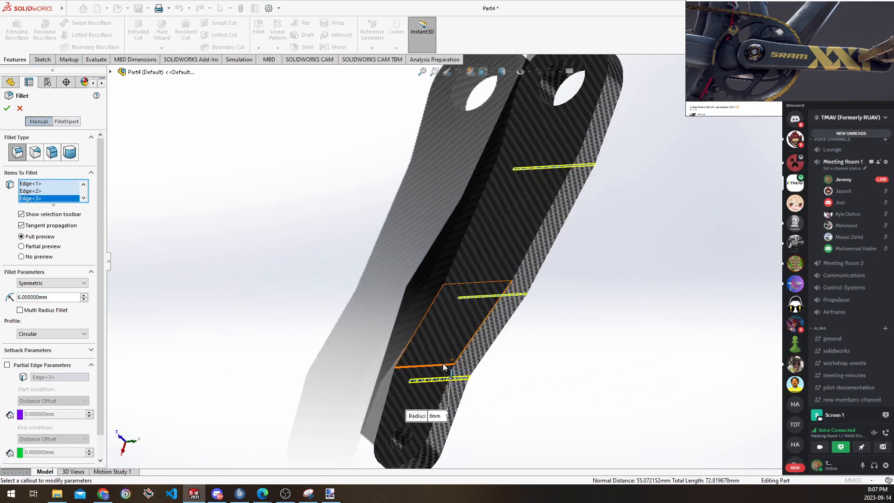
key("Return")
left_click(442, 365)
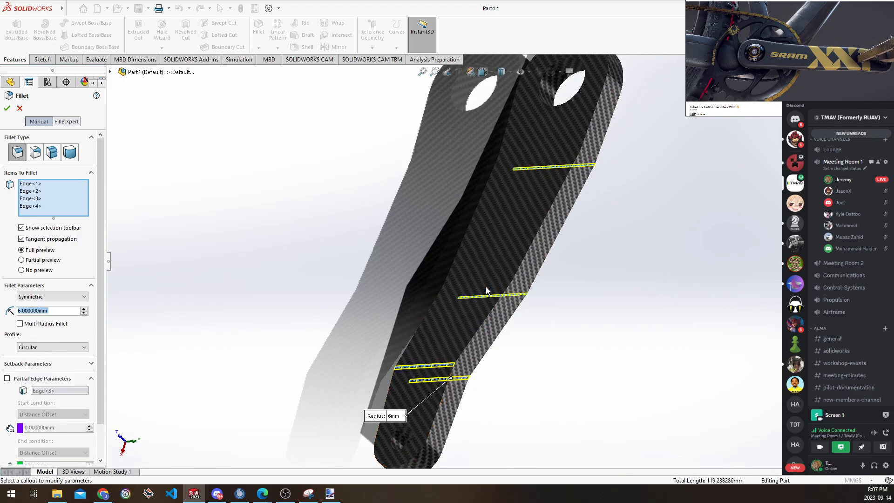
left_click(488, 281)
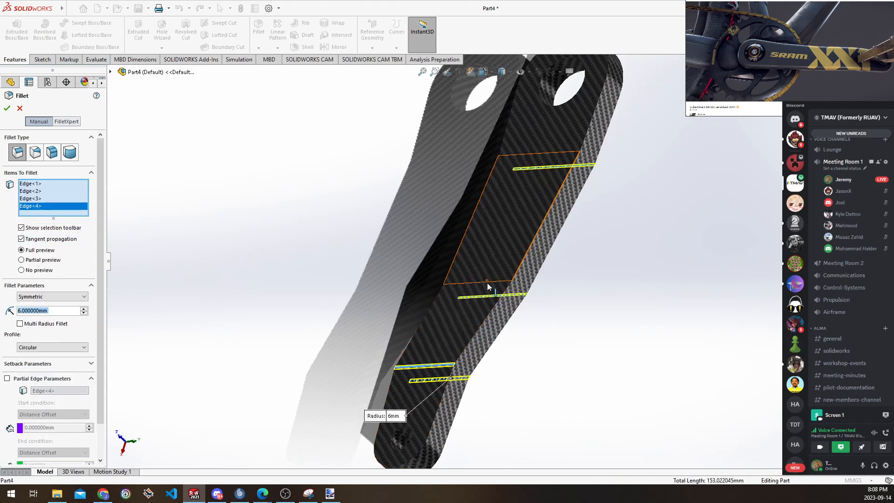
left_click(541, 153)
scroll(614, 241, "up", 3)
middle_click_drag(615, 241, 326, 235)
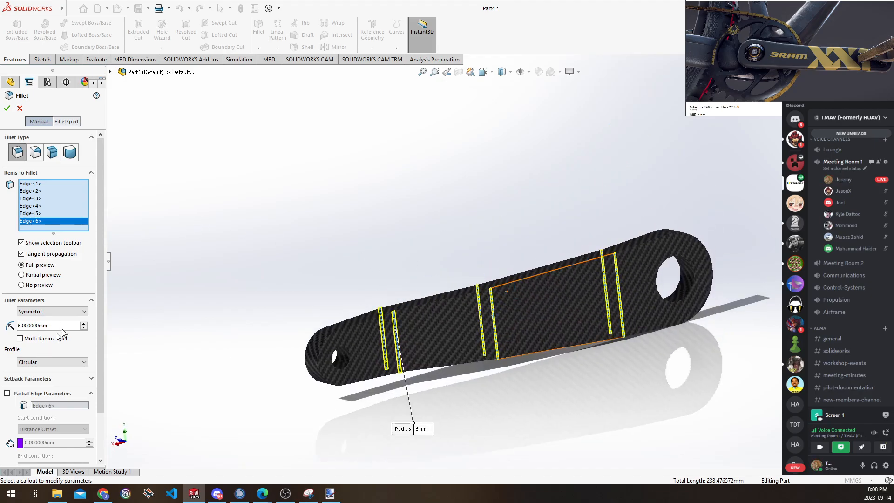
Set the radius of the six bend-edge fillets to 140 mm and apply the fillet
left_click(84, 323)
left_click(84, 323)
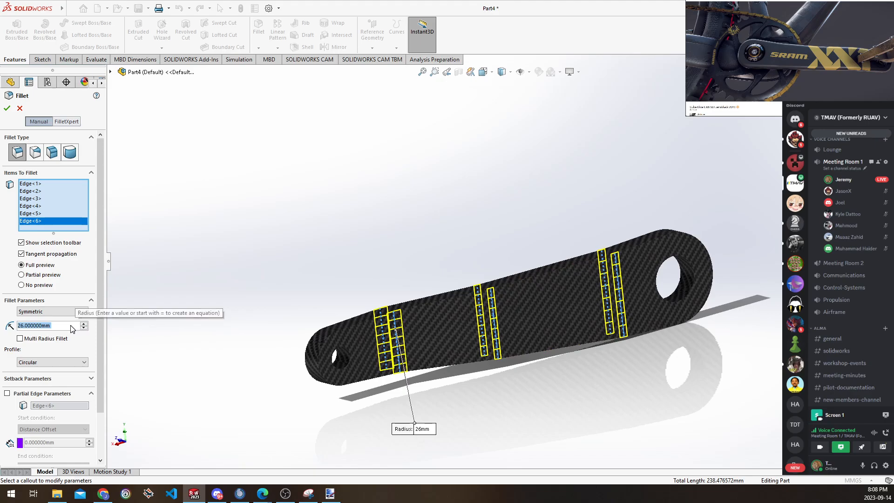
type("140")
key("Return")
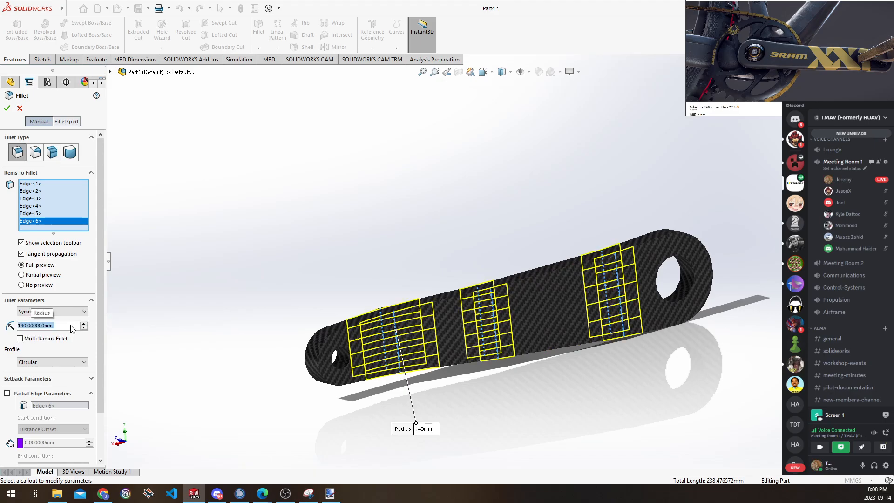
middle_click_drag(320, 309, 349, 239)
scroll(361, 237, "down", 2)
scroll(349, 240, "up", 2)
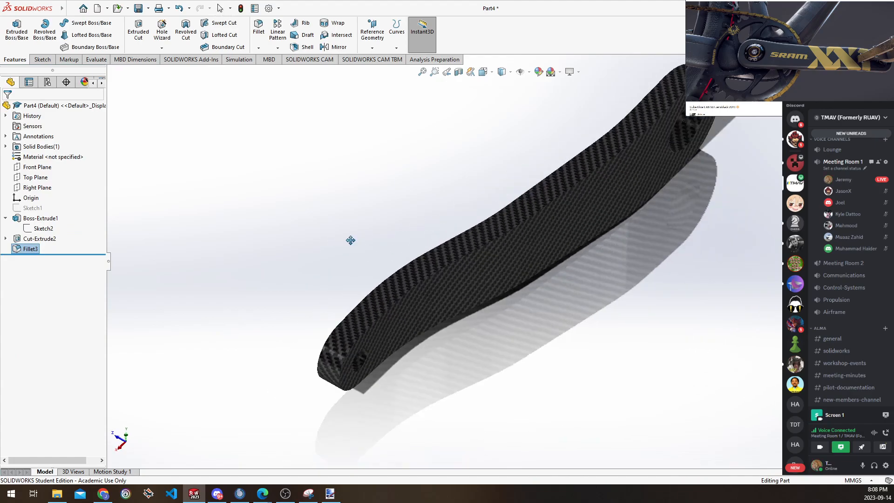
Fillet the outer perimeter edges of both broad faces of the crank arm with a 6 mm radius
left_click(389, 308)
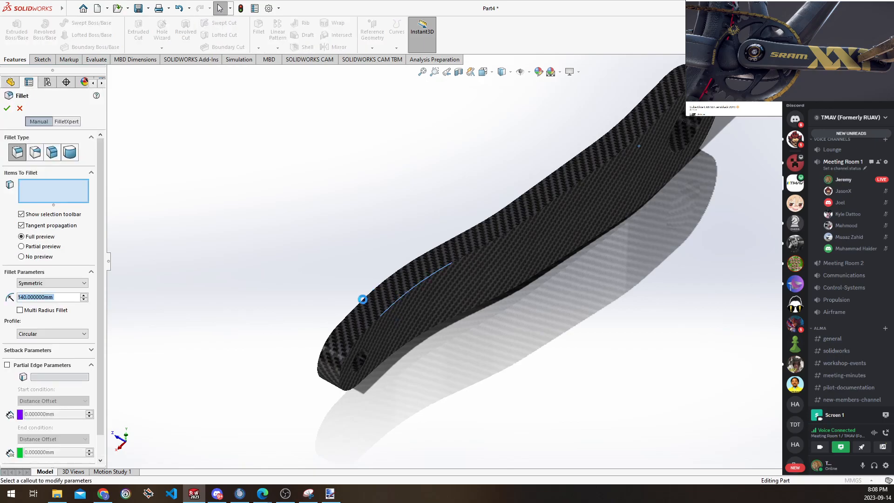
left_click(363, 298)
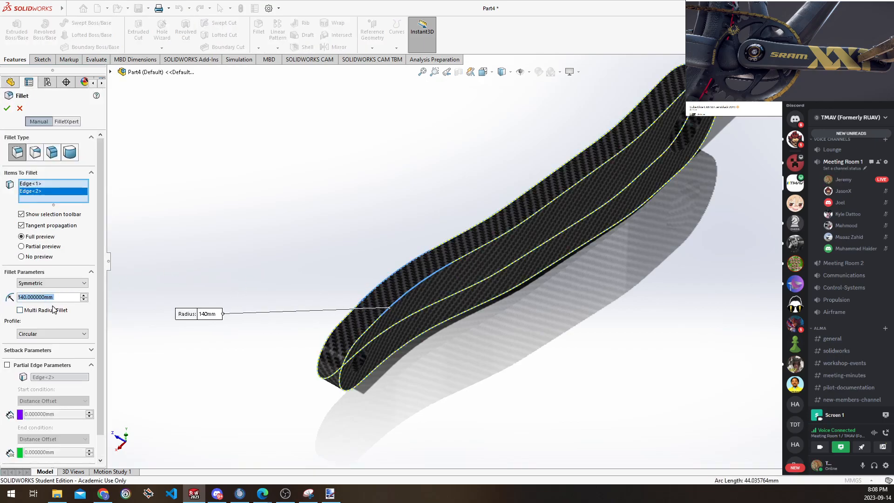
type("6")
key("Return")
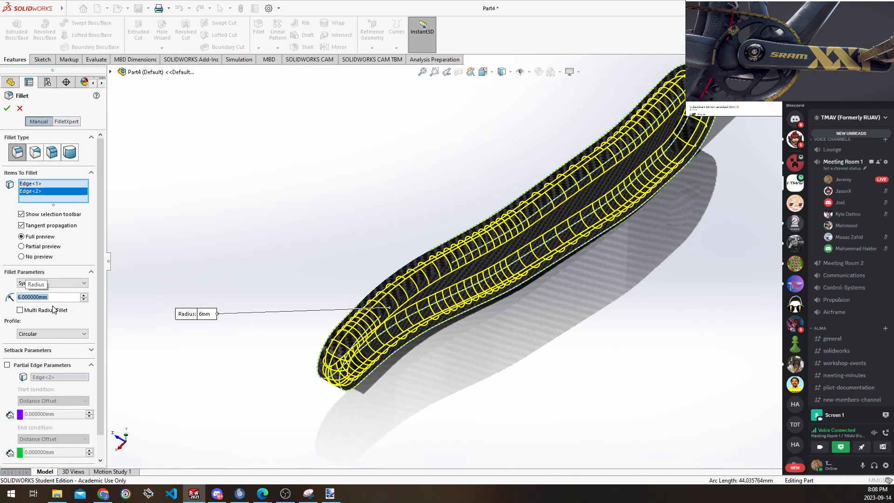
key("Return")
middle_click_drag(368, 253, 374, 209)
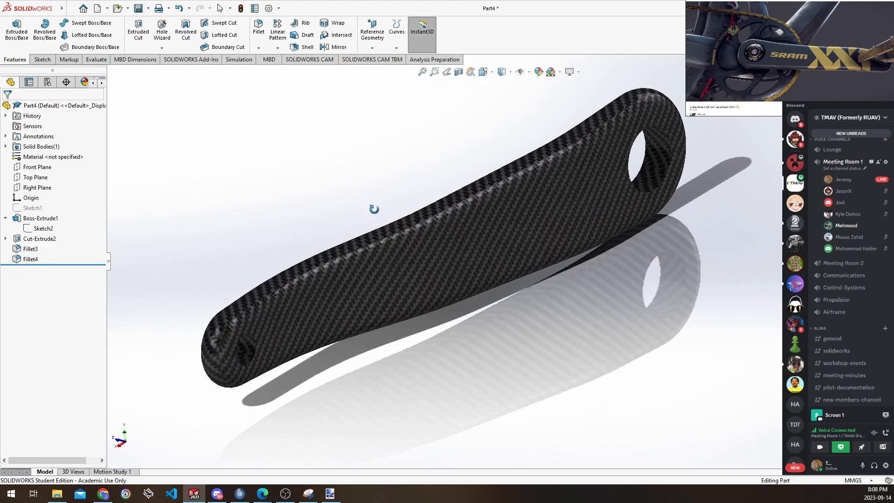